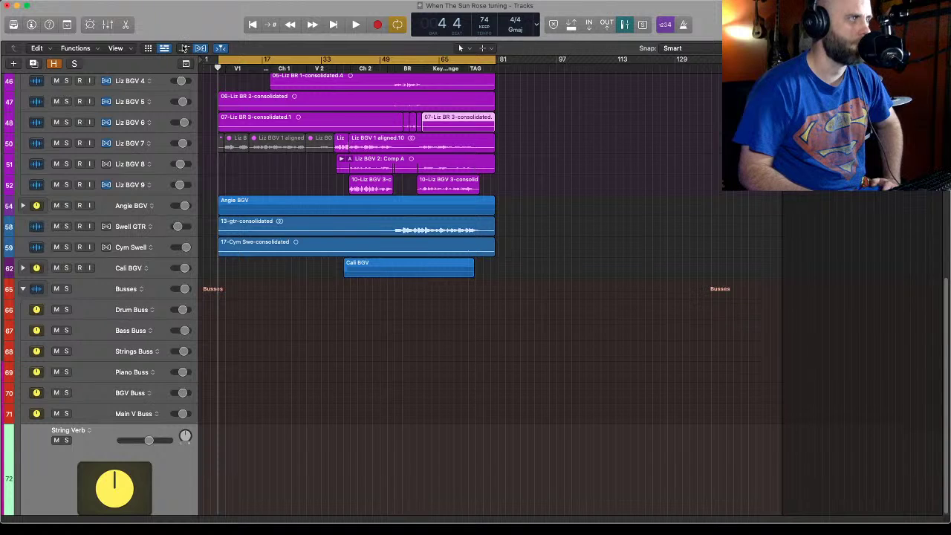
# Expand the Staccato track stack to view its member tracks.
pyautogui.scroll(10, 189, 113)
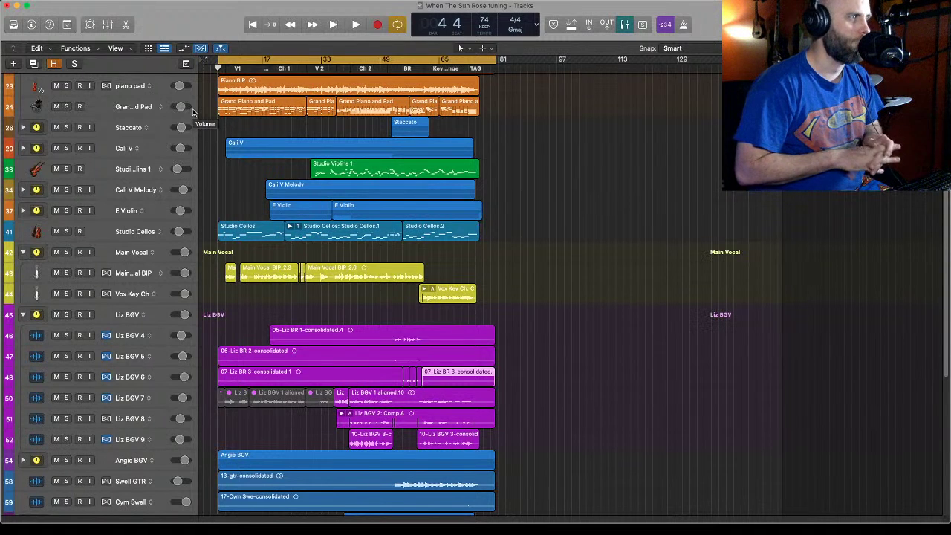
pyautogui.click(23, 128)
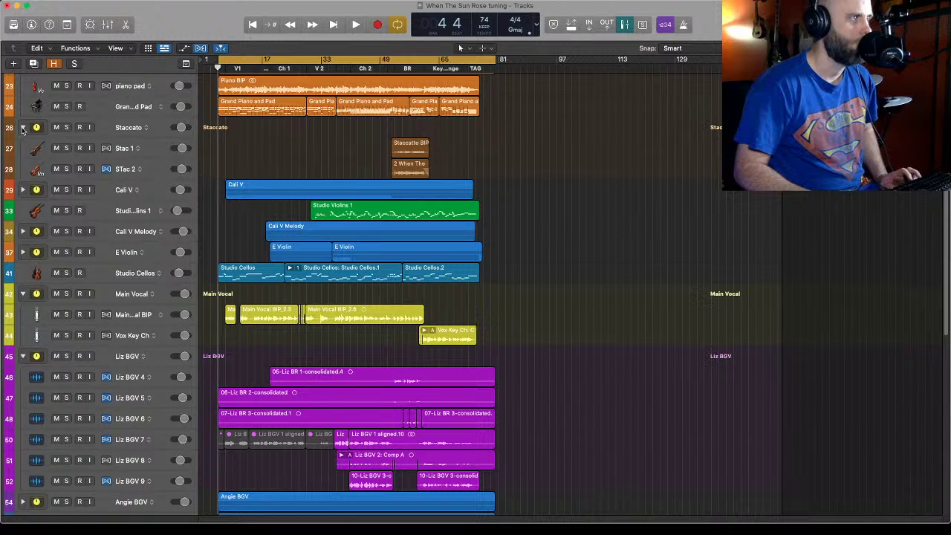
pyautogui.click(23, 127)
pyautogui.click(23, 127)
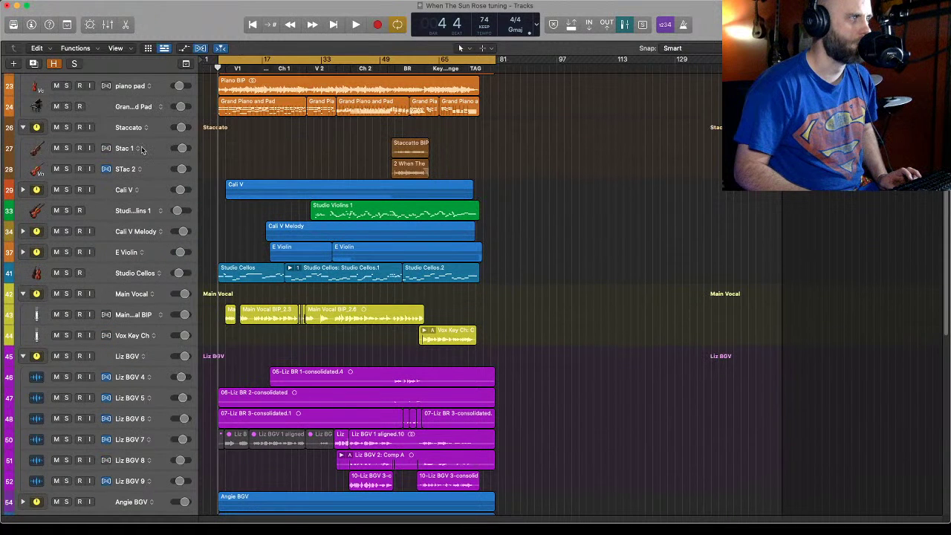
pyautogui.click(143, 152)
pyautogui.press('Escape')
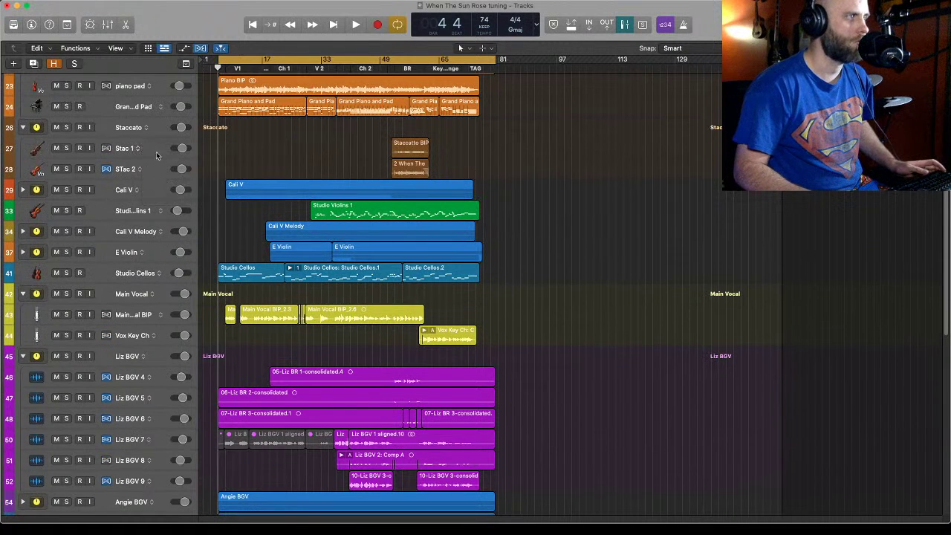
pyautogui.hotkey('ctrl', 'z')
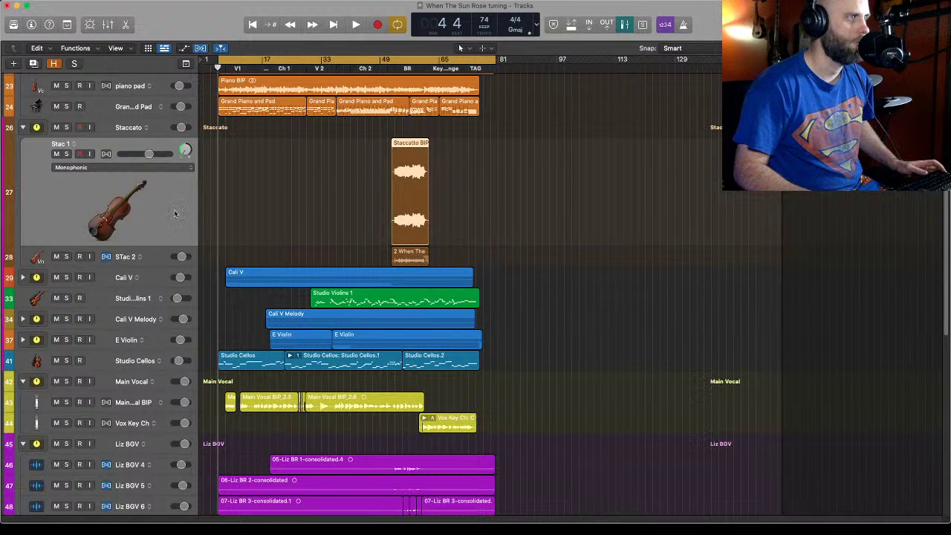
pyautogui.keyDown('shift'); pyautogui.click(152, 262); pyautogui.keyUp('shift')
pyautogui.click(143, 214)
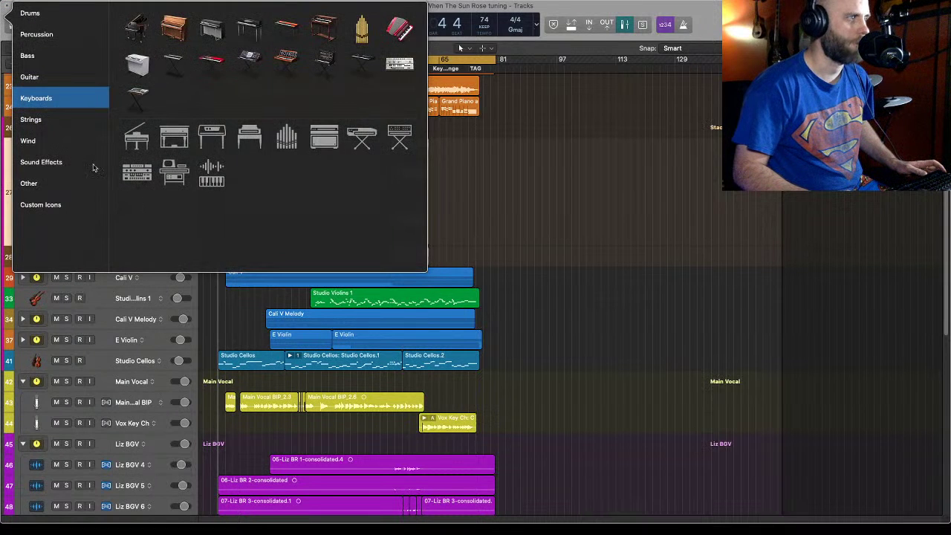
pyautogui.click(149, 285)
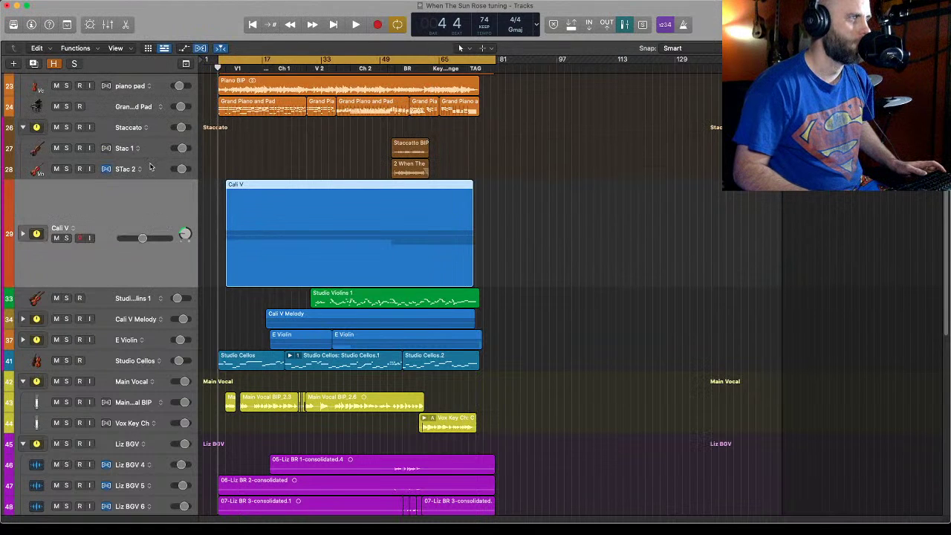
# Select the Stac 1 and STac 2 tracks together and check their track commands for creating a track stack.
pyautogui.click(153, 151)
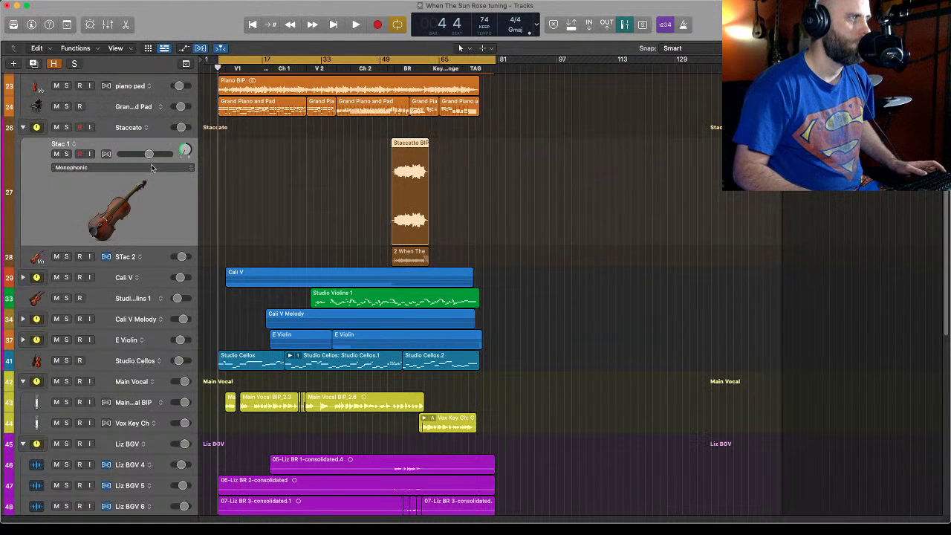
pyautogui.rightClick(154, 241)
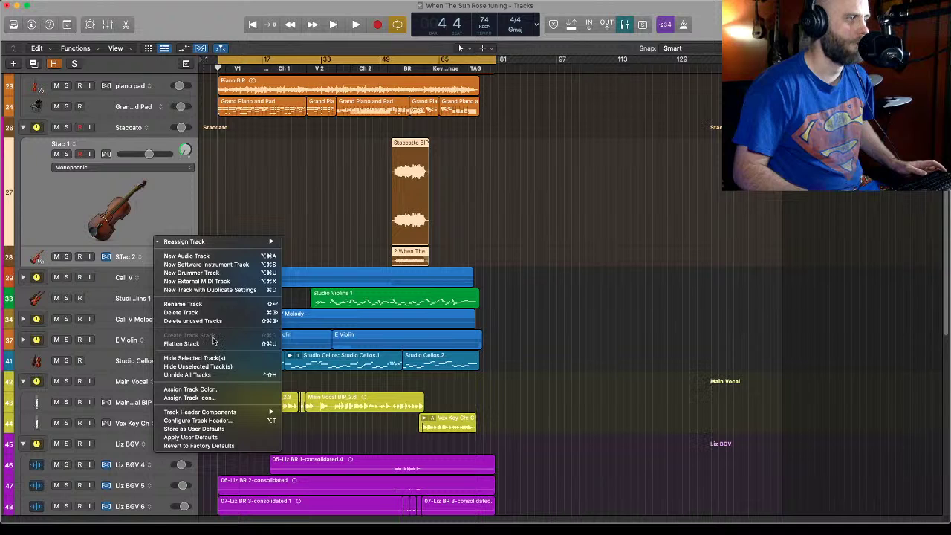
pyautogui.click(150, 212)
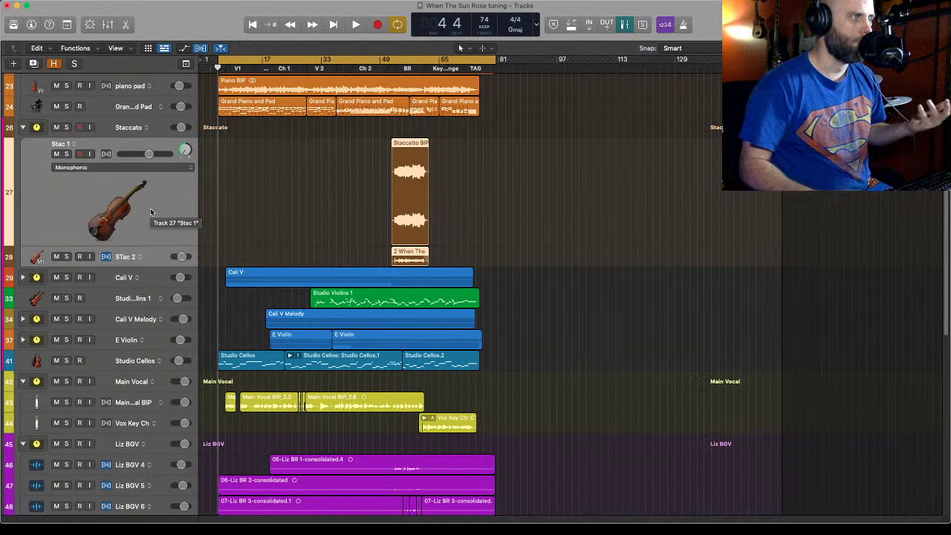
# Collapse the Staccato track stack.
pyautogui.click(24, 128)
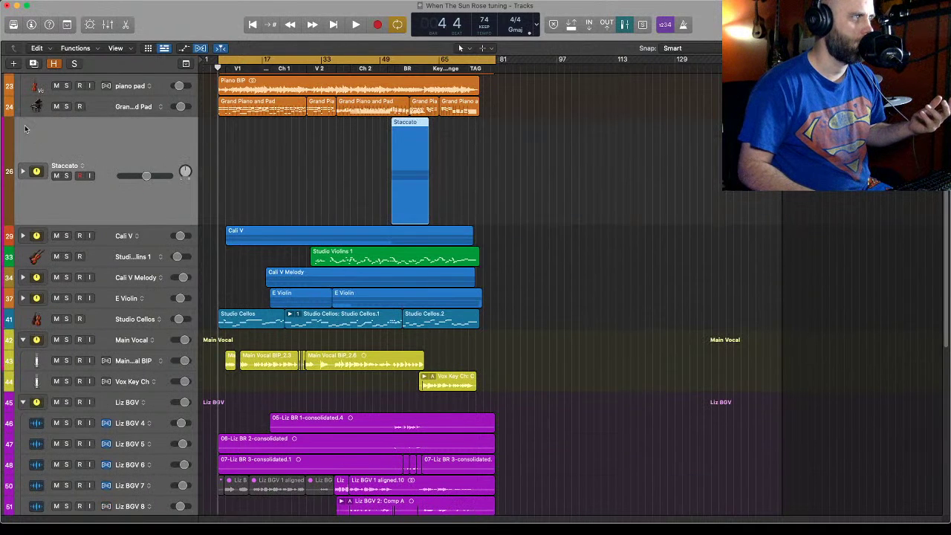
pyautogui.click(23, 173)
pyautogui.click(23, 173)
# Show the toolbar temporarily to switch off Track Zoom, and hide the toolbar again.
pyautogui.click(67, 26)
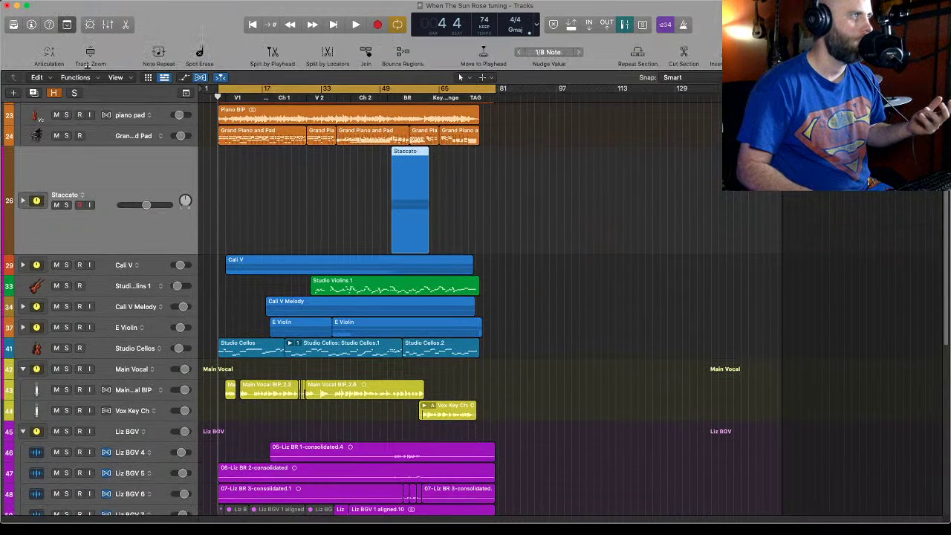
pyautogui.click(91, 53)
pyautogui.click(93, 54)
pyautogui.click(93, 54)
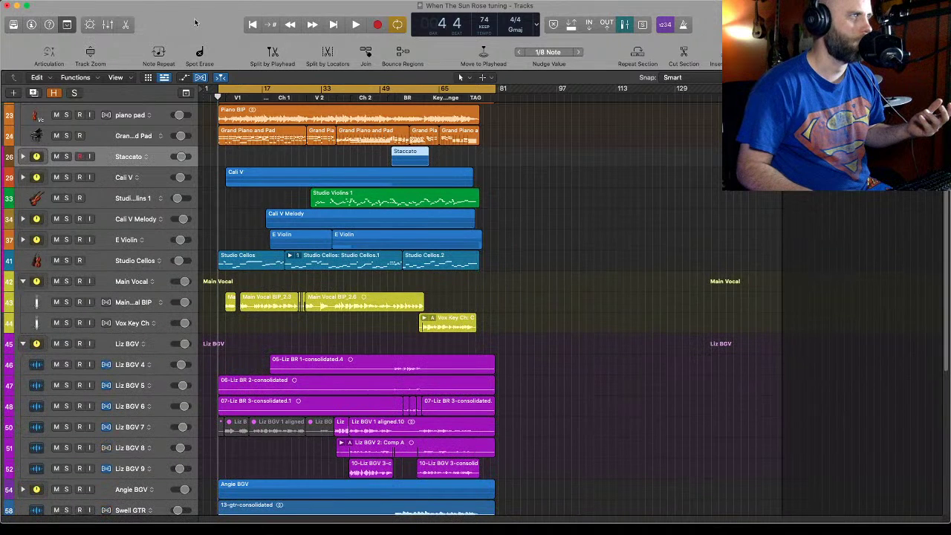
pyautogui.click(67, 24)
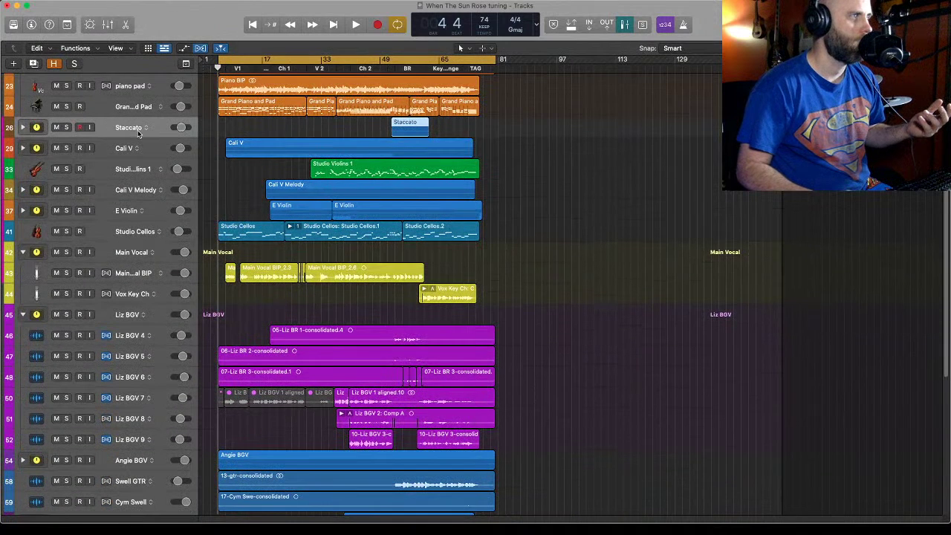
# Select the Cali V track stack, expand it to view its violin tracks, and collapse it.
pyautogui.click(149, 151)
pyautogui.click(144, 170)
pyautogui.click(146, 152)
pyautogui.click(23, 148)
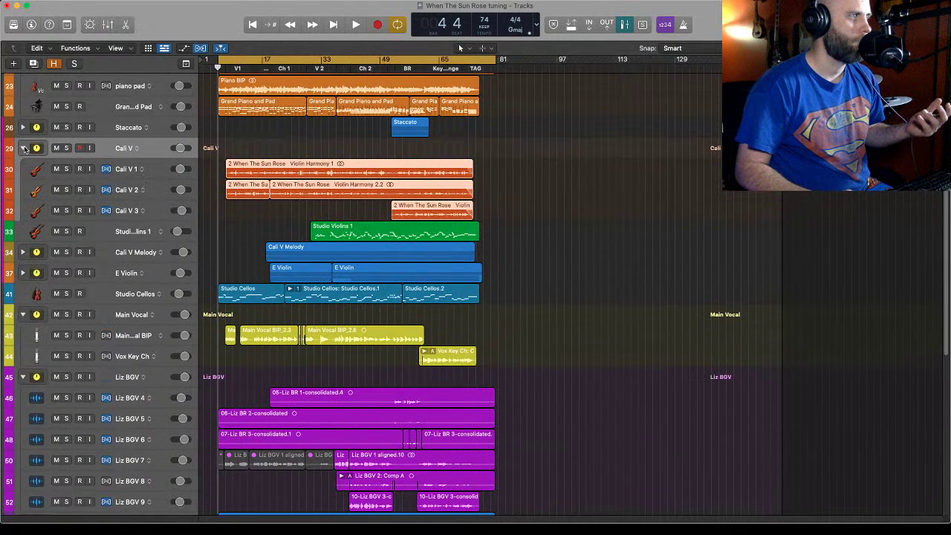
pyautogui.click(23, 148)
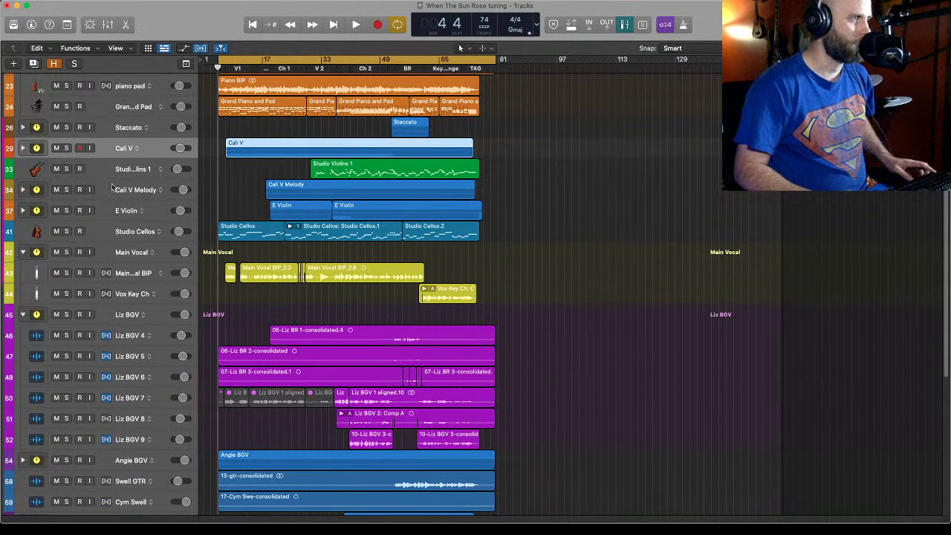
# Zoom the track heights in vertically, and zoom back out to a compact overview of the tracks.
pyautogui.press('super+Down')
pyautogui.press('super+Down')
pyautogui.press('super+Down')
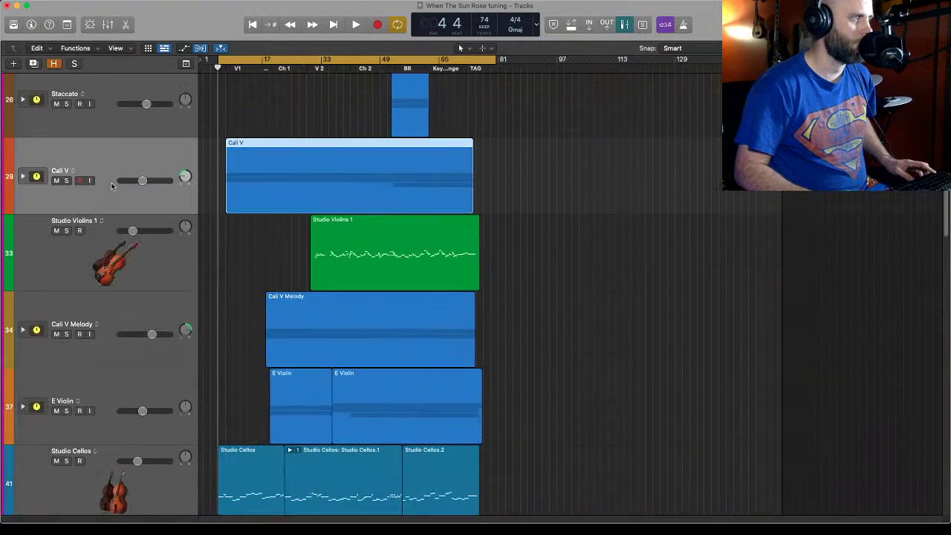
pyautogui.press('super+Up')
pyautogui.press('super+Up')
pyautogui.press('super+Up')
pyautogui.press('super+Up')
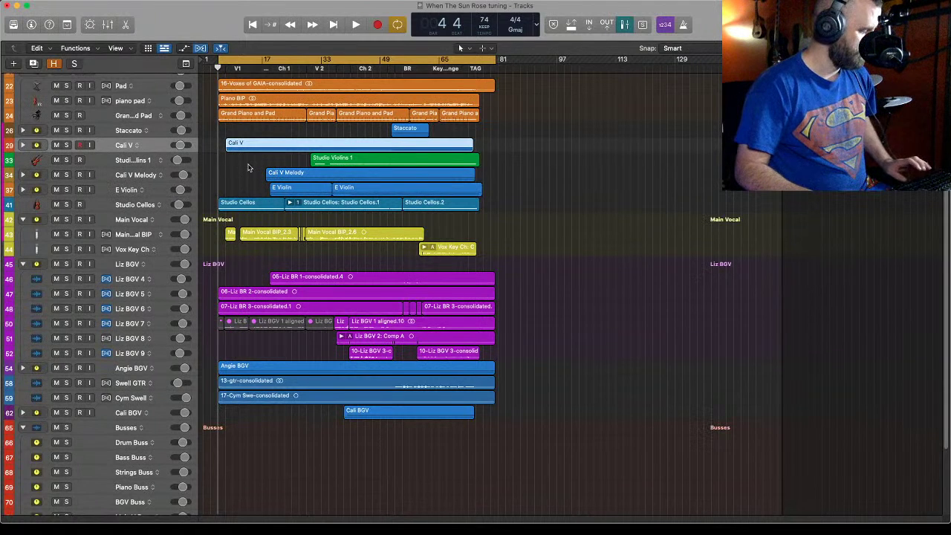
# Zoom into the area of the arrangement around the violin, cello and main vocal regions.
pyautogui.moveTo(255, 160); pyautogui.dragTo(526, 261)
pyautogui.press('z')
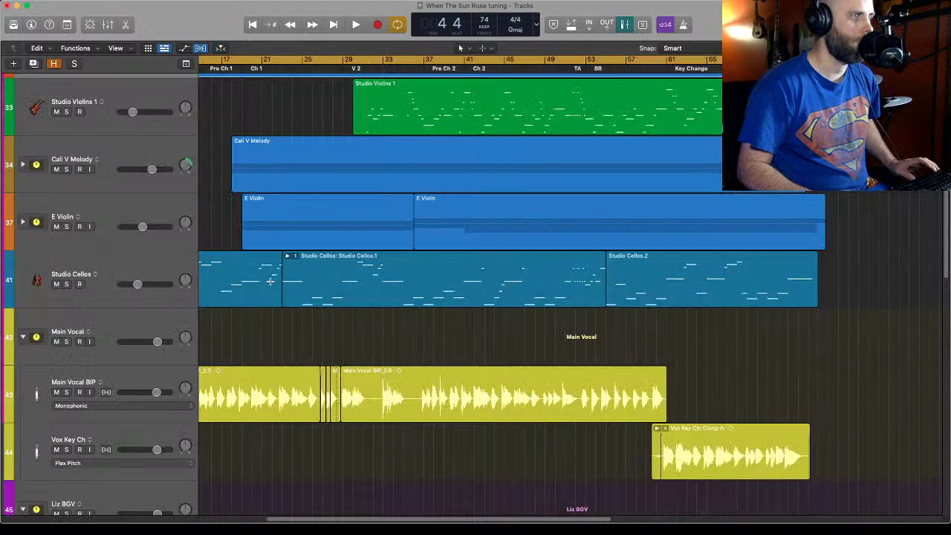
pyautogui.click(540, 241)
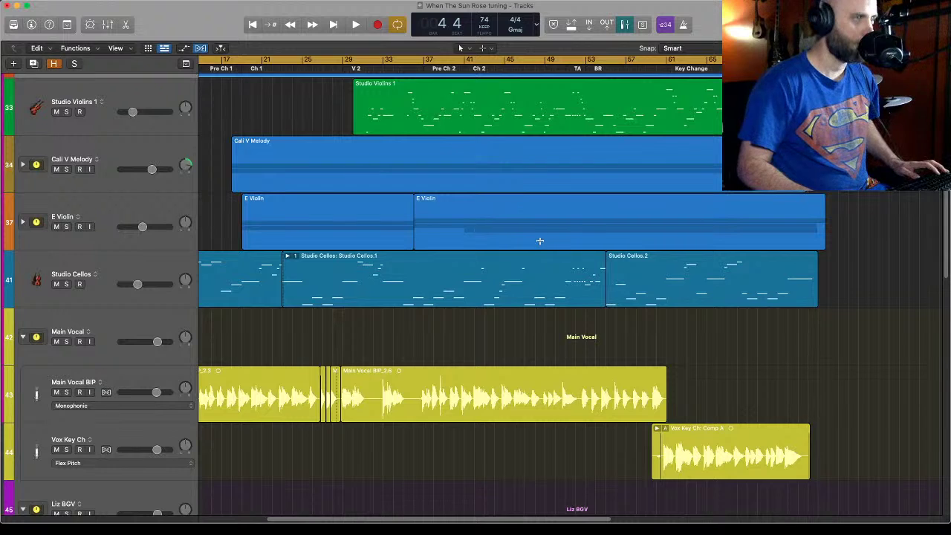
pyautogui.press('z')
pyautogui.press('z')
pyautogui.press('z')
pyautogui.press('z')
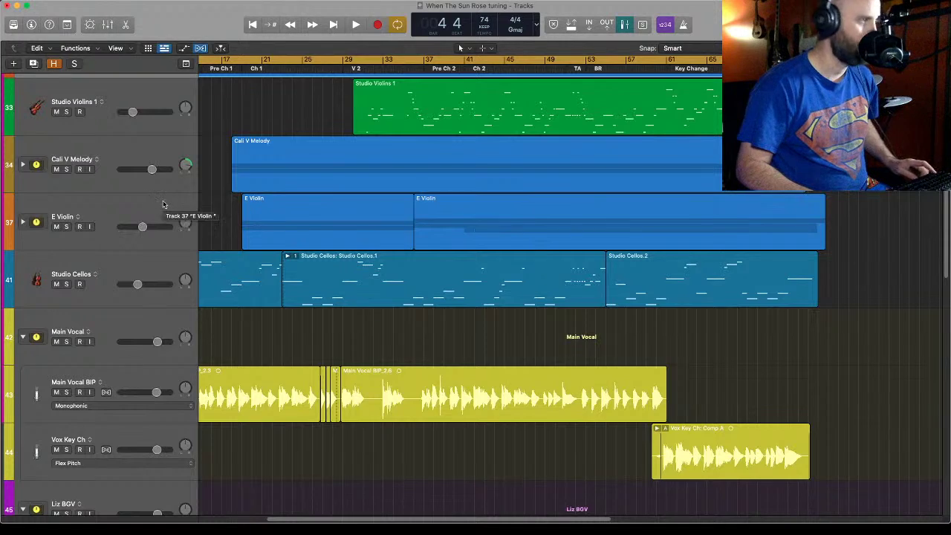
# Trim both ends of the 05-Liz BR 1 region on Liz BGV 4 so it spans about bar 52 to bar 60.
pyautogui.press('super+Up')
pyautogui.press('super+Up')
pyautogui.press('super+Up')
pyautogui.press('super+Up')
pyautogui.press('super+Up')
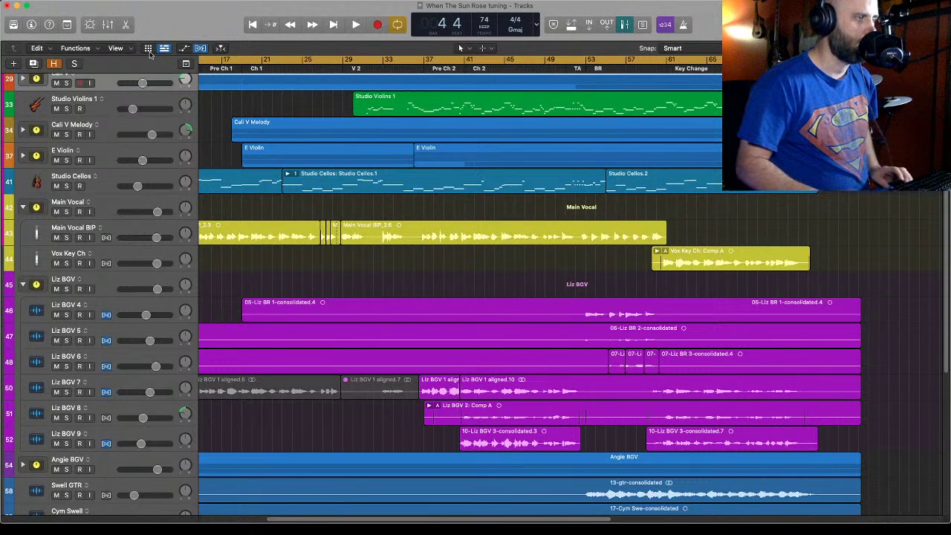
pyautogui.click(175, 332)
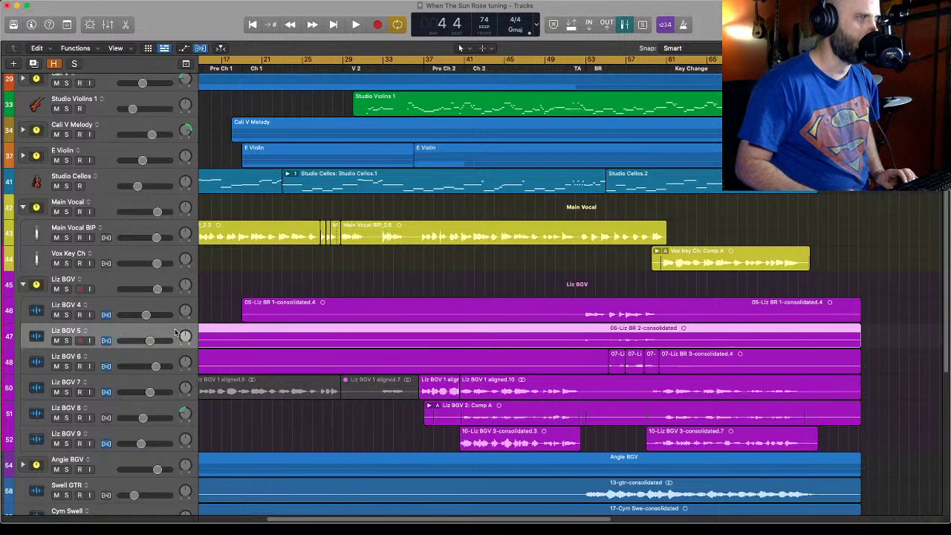
pyautogui.click(333, 306)
pyautogui.moveTo(243, 315); pyautogui.dragTo(581, 326)
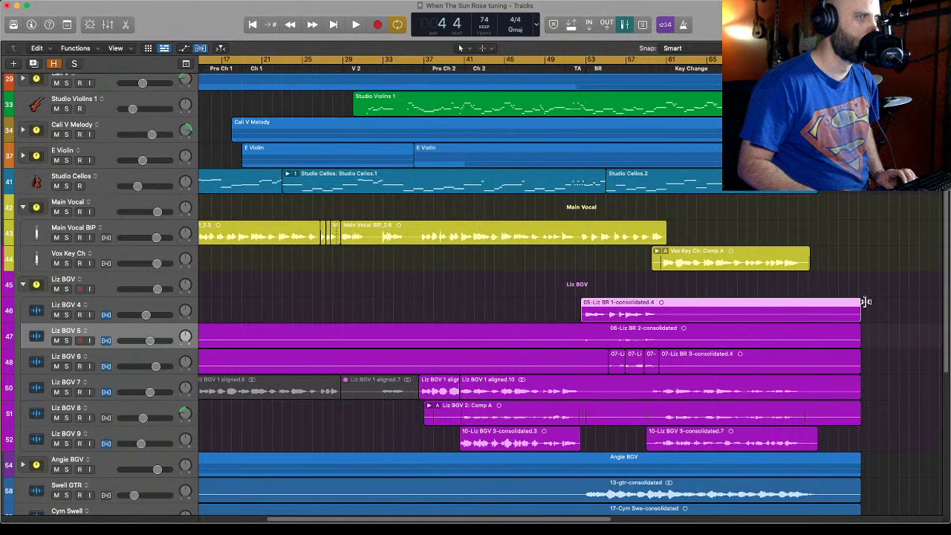
pyautogui.moveTo(859, 316); pyautogui.dragTo(657, 320)
# Trim the start of the 06-Liz BR 2 region to about bar 52 and delete the long first region on Liz BGV 6.
pyautogui.press('super+Left')
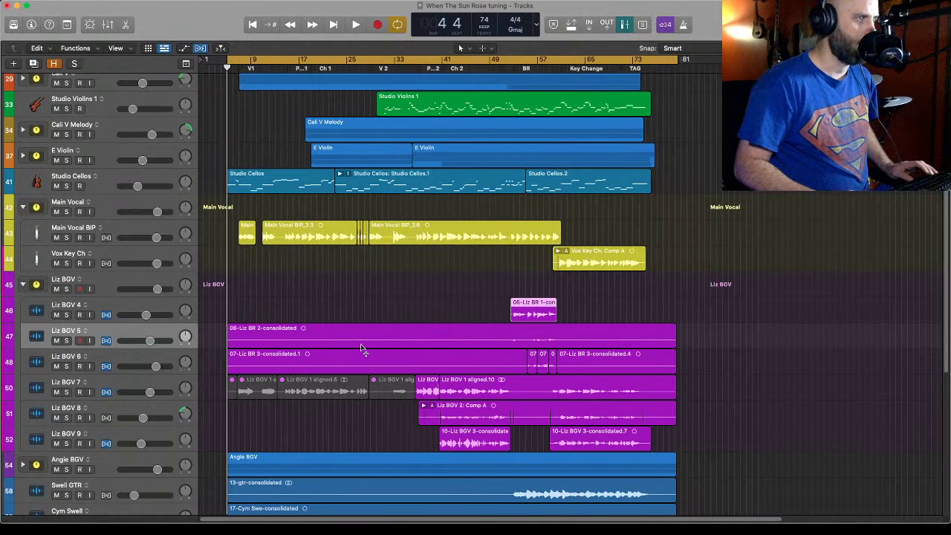
pyautogui.moveTo(229, 341); pyautogui.dragTo(508, 354)
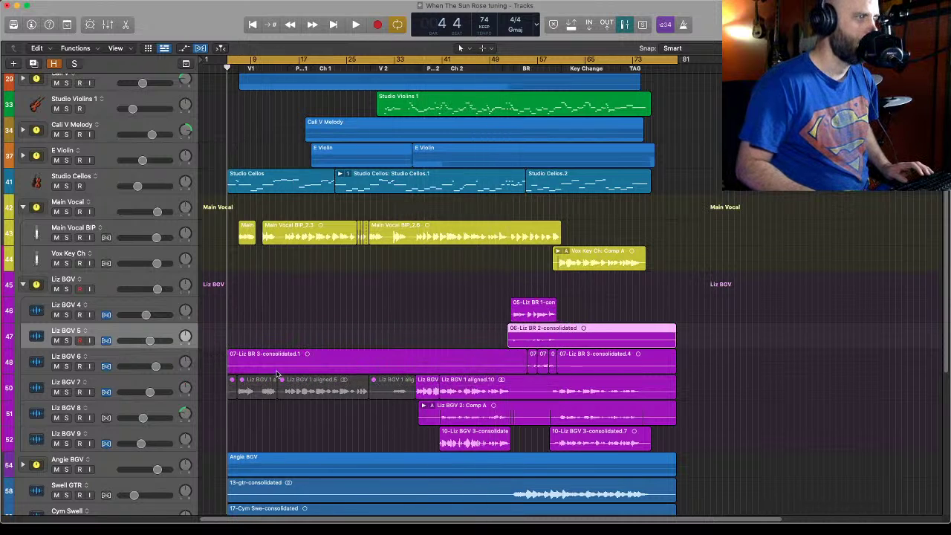
pyautogui.click(362, 367)
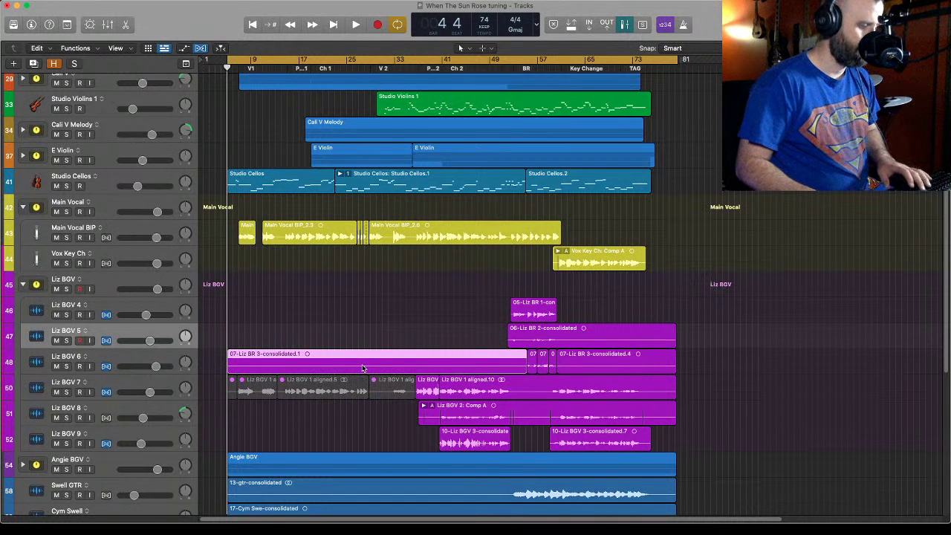
pyautogui.press('Delete')
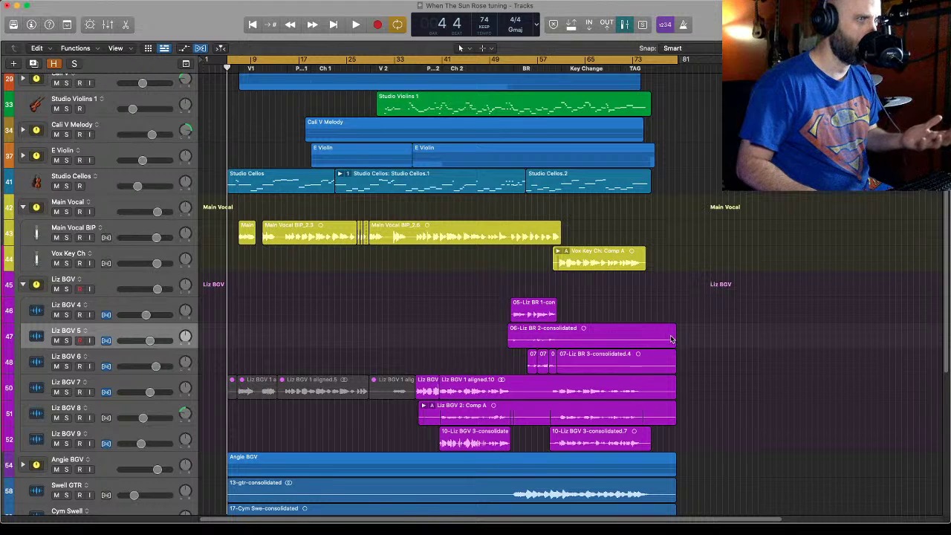
# Trim the ends of the last regions on Liz BGV 5 and Liz BGV 6 to about bar 64, and place the playhead at bar 52 beat 2.
pyautogui.moveTo(685, 338); pyautogui.dragTo(580, 355)
pyautogui.click(608, 356)
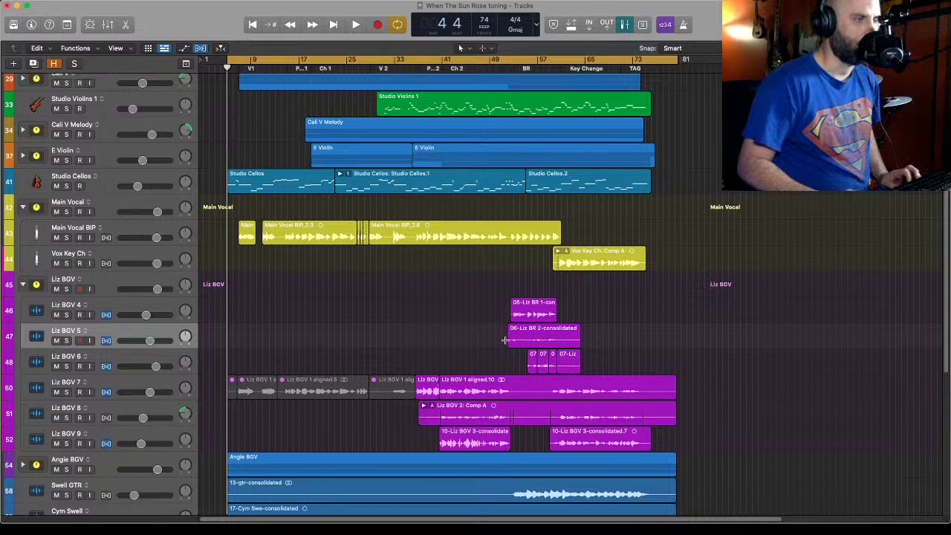
pyautogui.moveTo(482, 304); pyautogui.dragTo(654, 390)
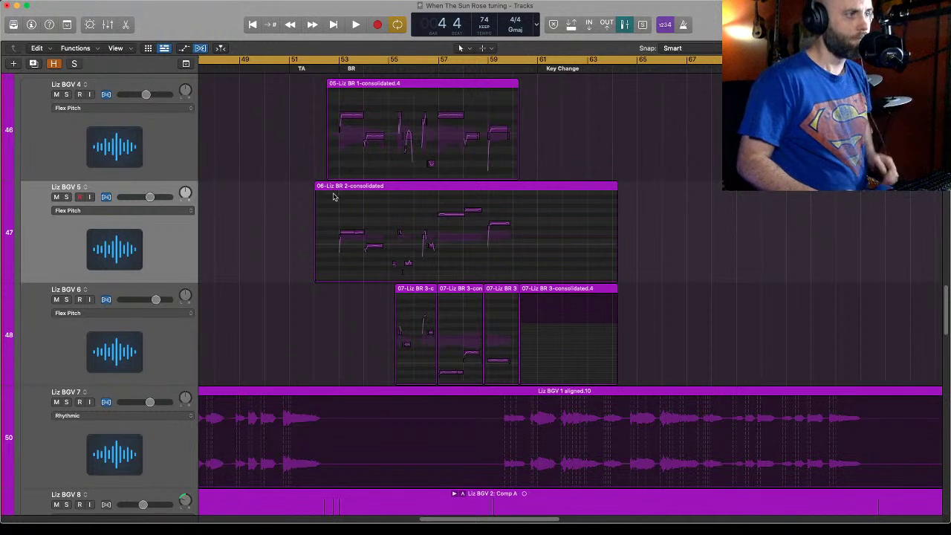
pyautogui.click(321, 68)
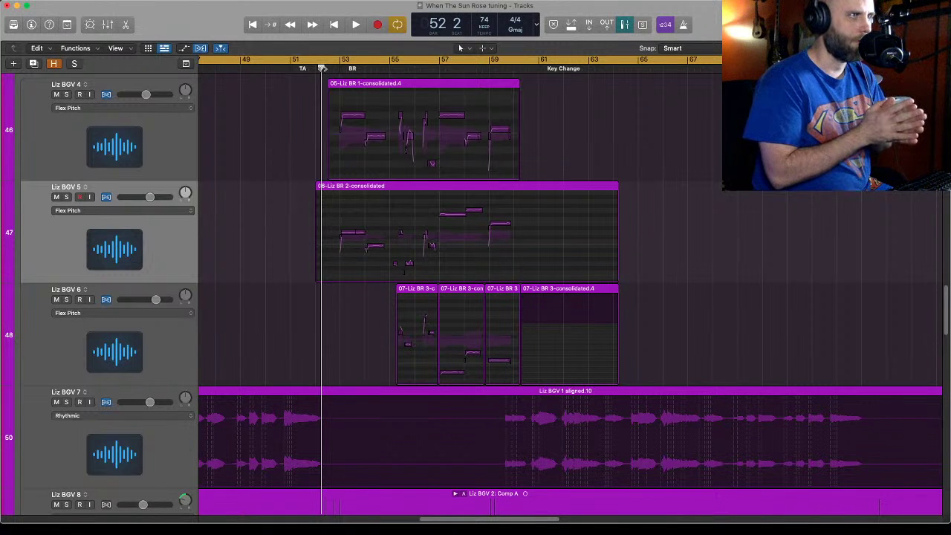
# Open the Bounce Regions In Place settings for the Liz BGV 4 region, set Normalize to Off, and cancel the bounce.
pyautogui.click(168, 150)
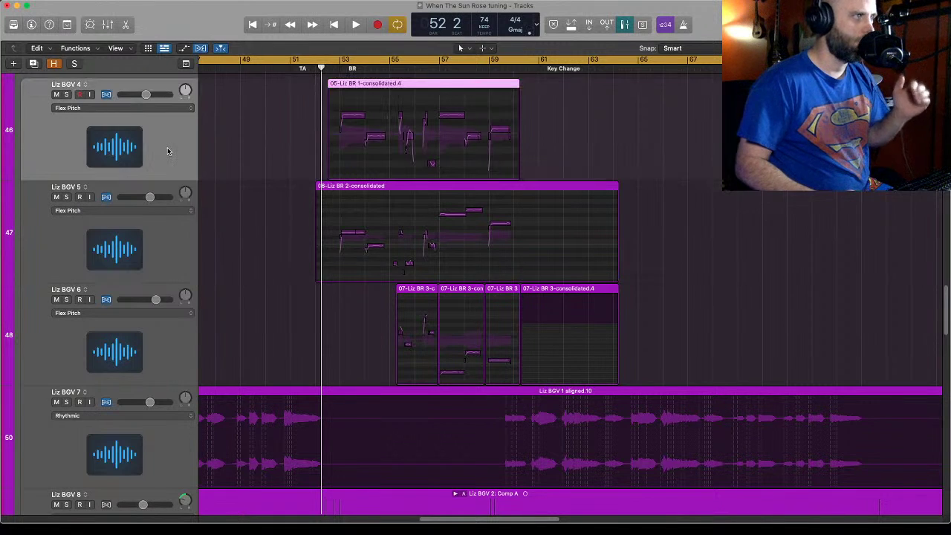
pyautogui.hotkey('ctrl', 'b')
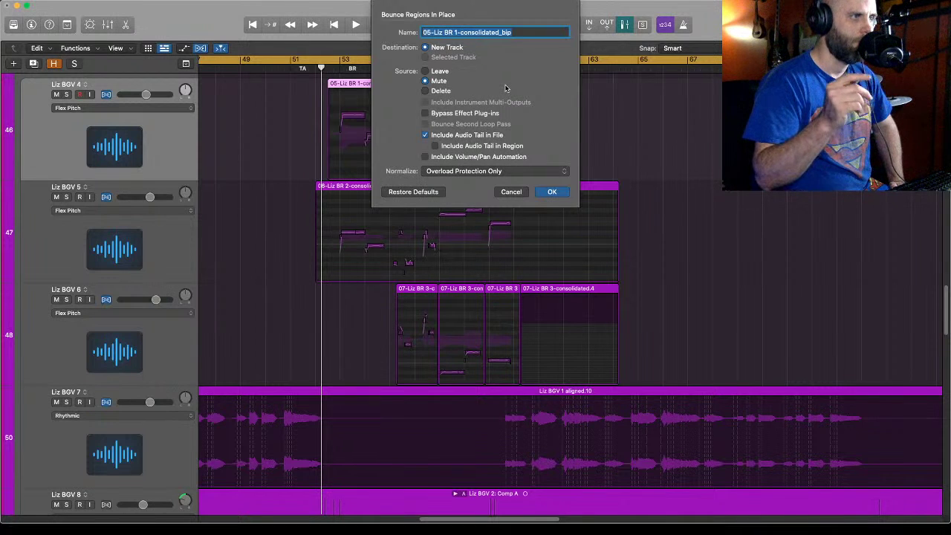
pyautogui.click(478, 171)
pyautogui.click(476, 162)
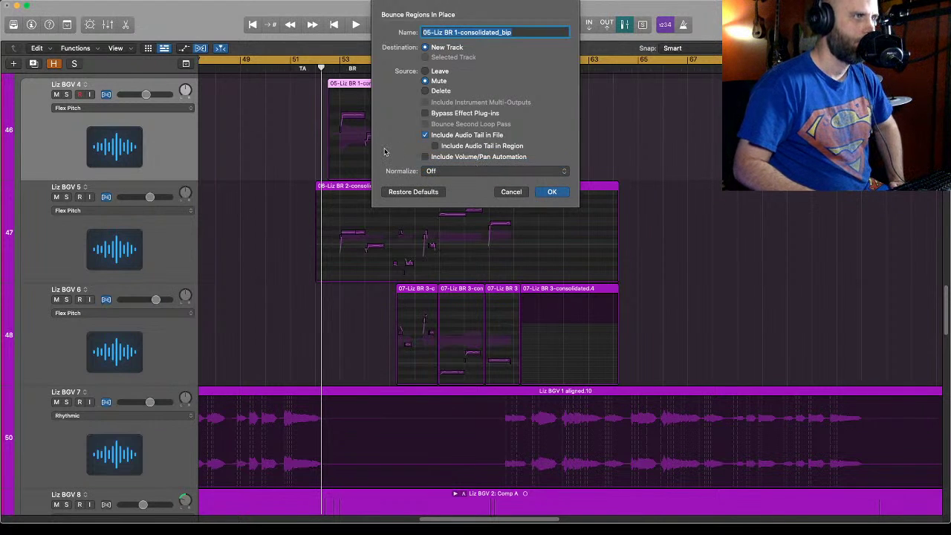
pyautogui.click(517, 196)
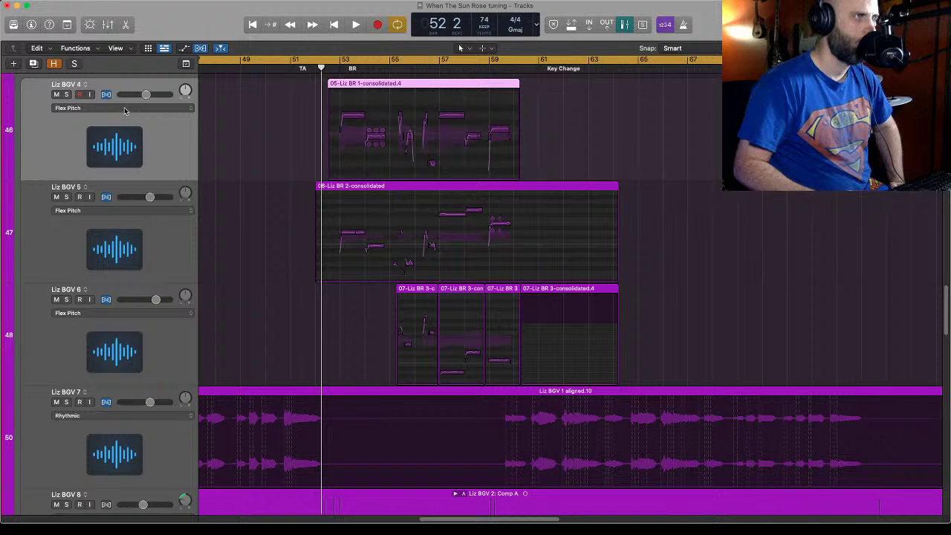
# Toggle Flex on the Liz BGV 4 track to compare the plain waveform with the Flex Pitch notes, ending with Flex off.
pyautogui.click(107, 94)
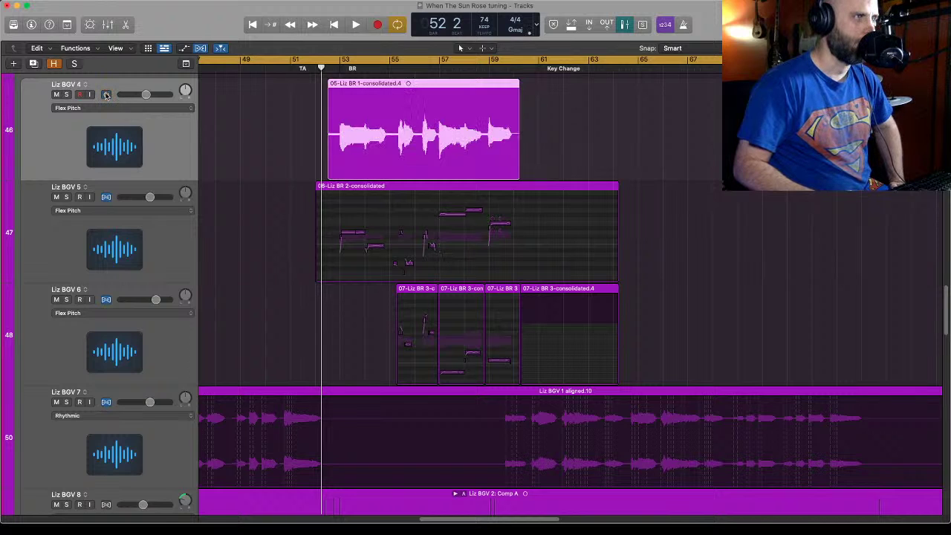
pyautogui.click(106, 94)
pyautogui.click(106, 94)
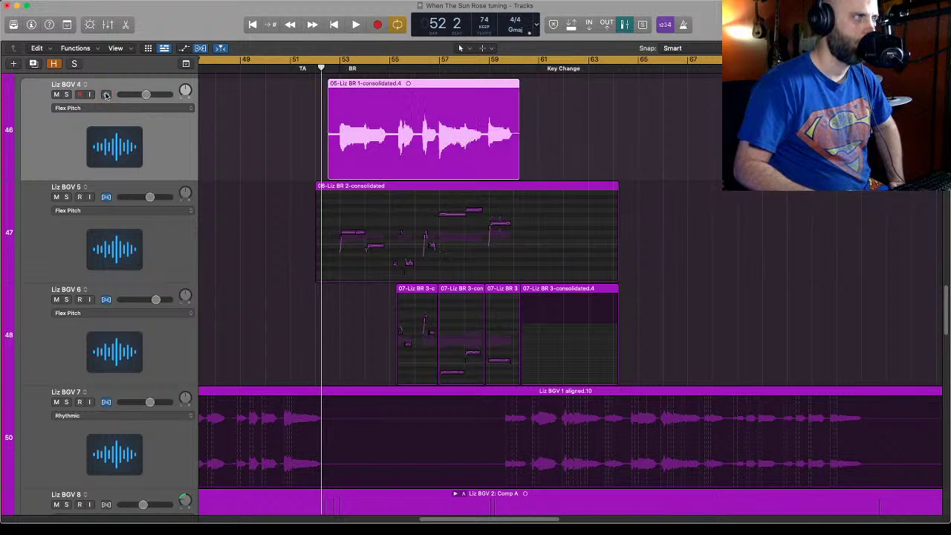
pyautogui.click(106, 94)
pyautogui.click(106, 94)
pyautogui.click(106, 95)
pyautogui.moveTo(361, 117)
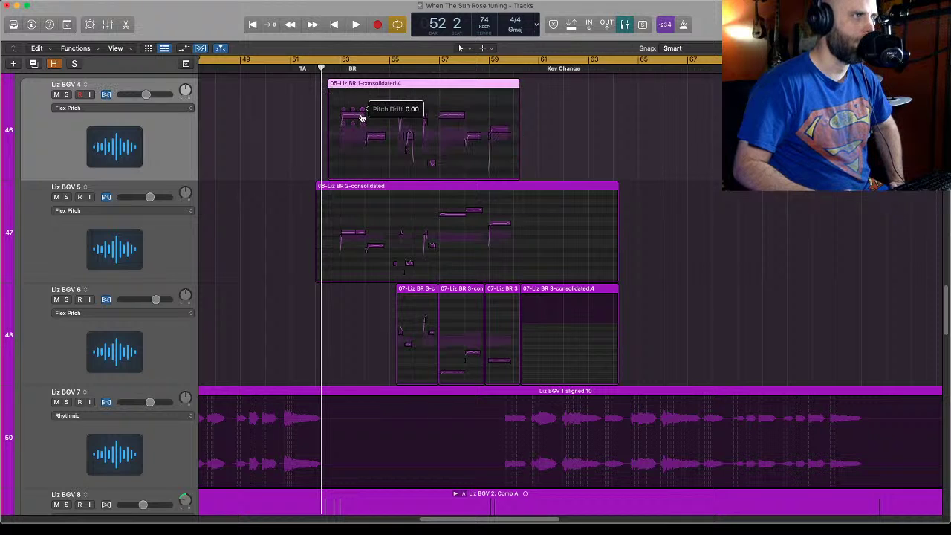
pyautogui.click(105, 95)
pyautogui.click(106, 95)
pyautogui.click(105, 96)
pyautogui.click(106, 95)
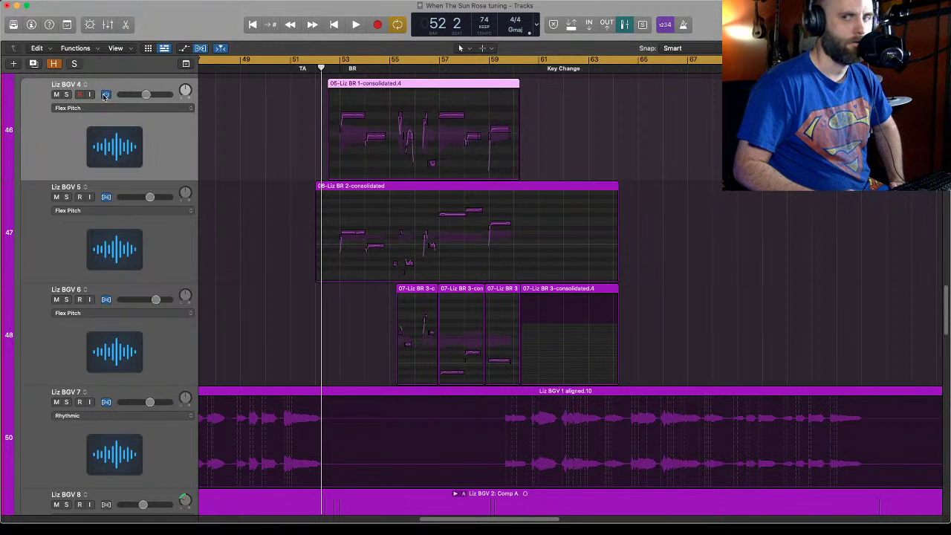
pyautogui.click(105, 95)
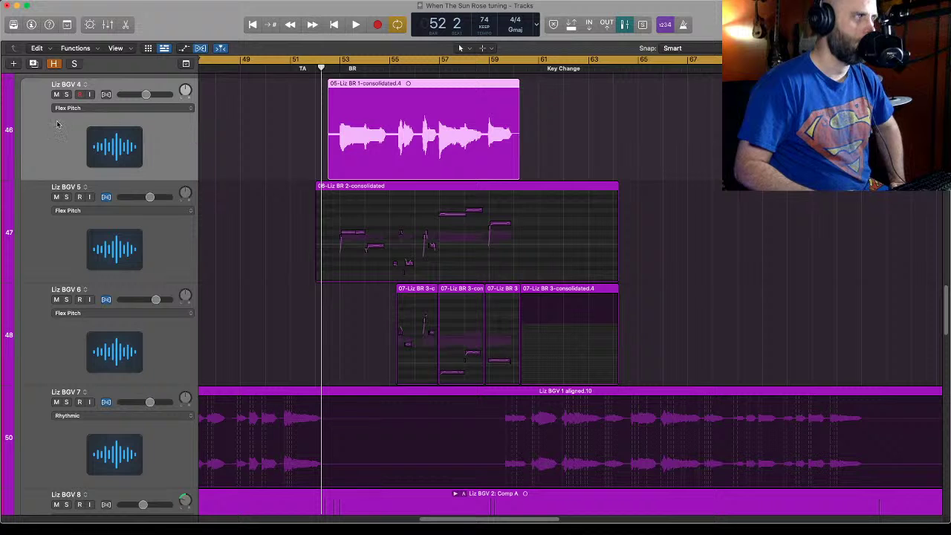
# Collapse the Liz BGV track stack and leave the Angie BGV stack expanded.
pyautogui.scroll(2, 74, 139)
pyautogui.scroll(3, 75, 139)
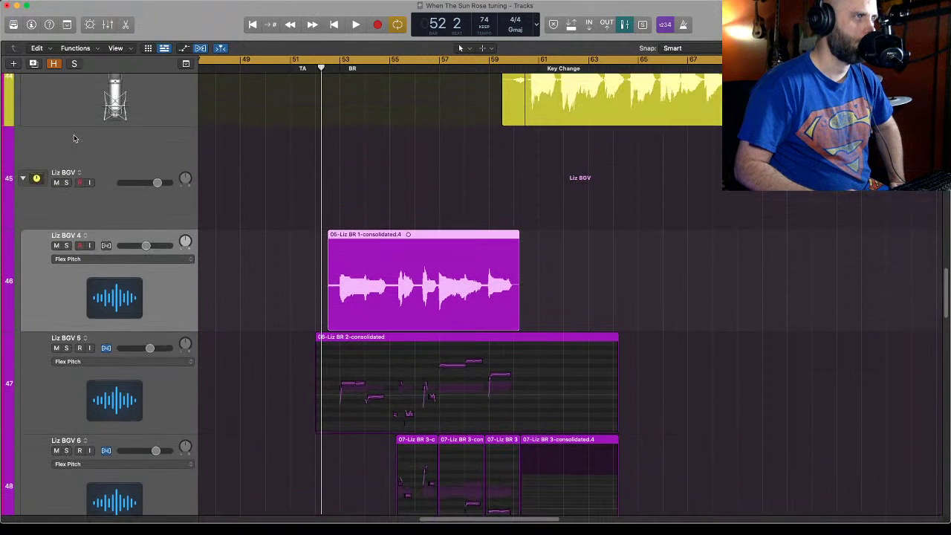
pyautogui.click(23, 180)
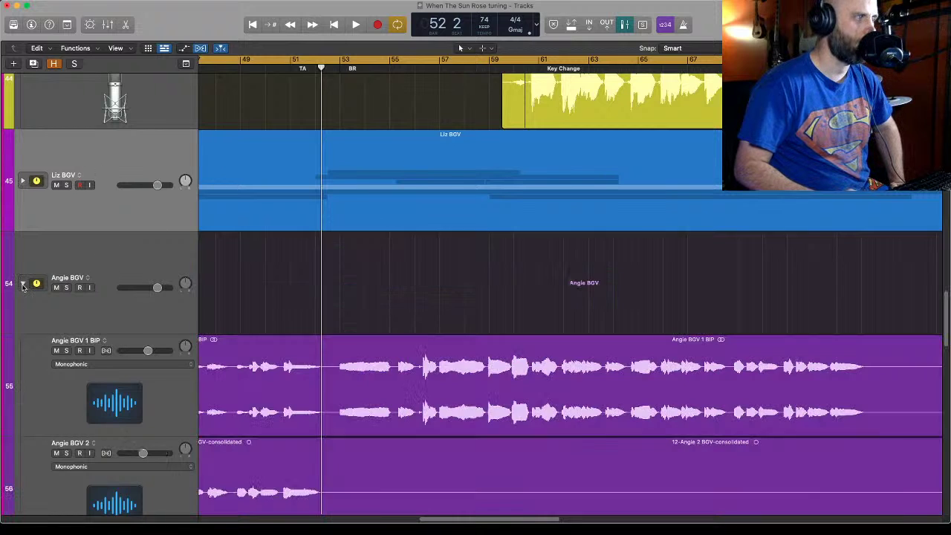
pyautogui.click(23, 285)
pyautogui.click(23, 284)
pyautogui.click(23, 285)
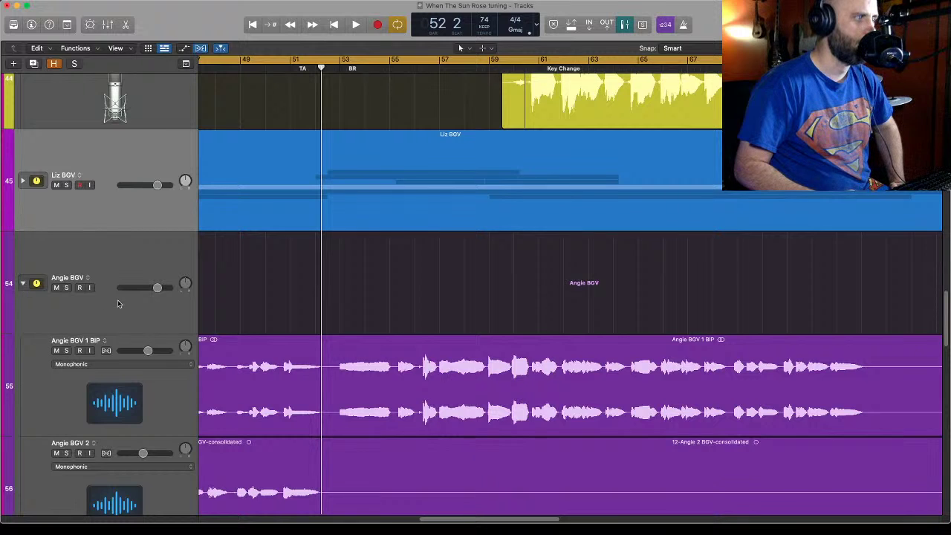
# Show the inspector and open the Pitch Correction plug-in on the Angie BGV 1 BIP track.
pyautogui.scroll(-1, 117, 303)
pyautogui.scroll(-1, 117, 300)
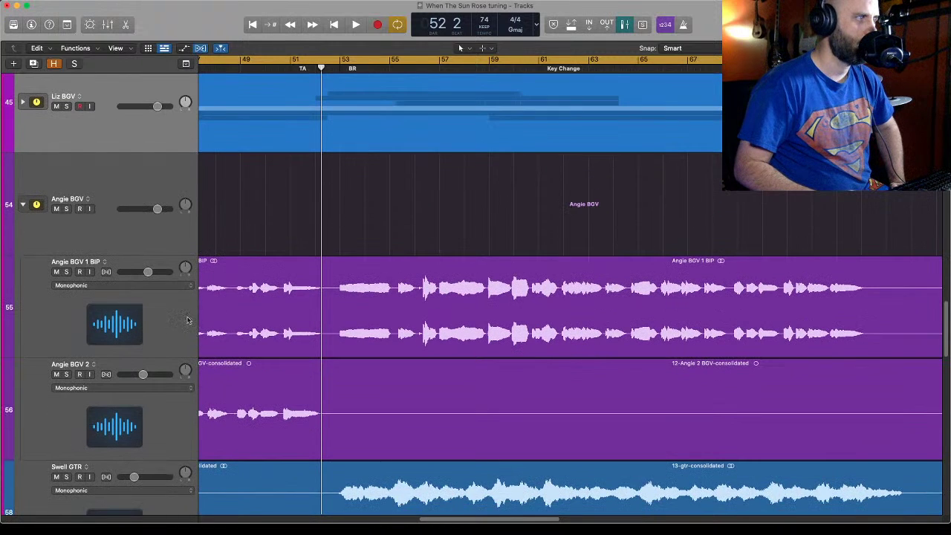
pyautogui.click(113, 240)
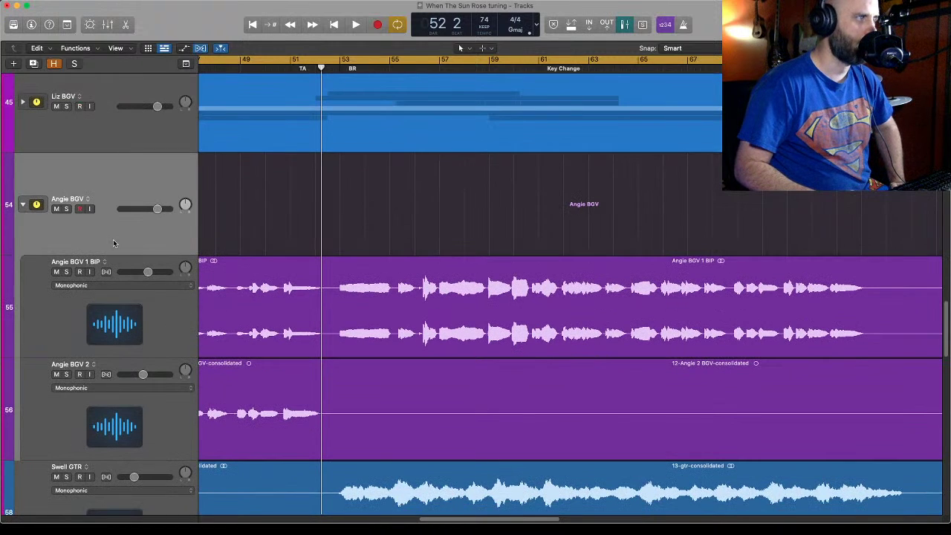
pyautogui.press('i')
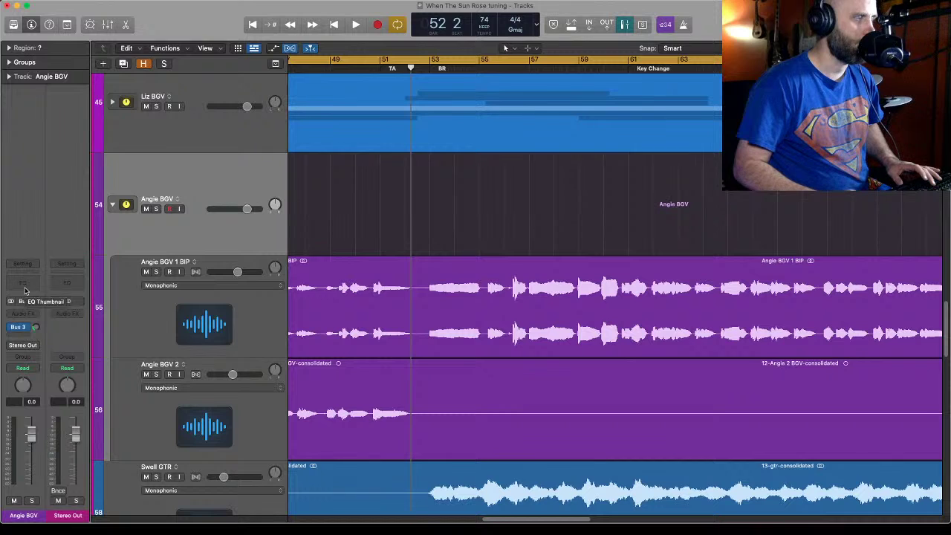
pyautogui.click(141, 320)
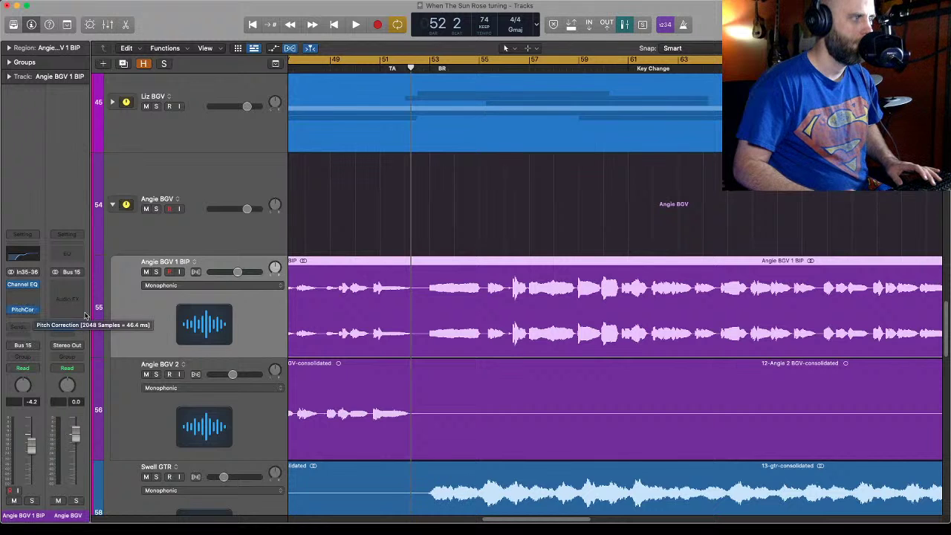
pyautogui.click(22, 309)
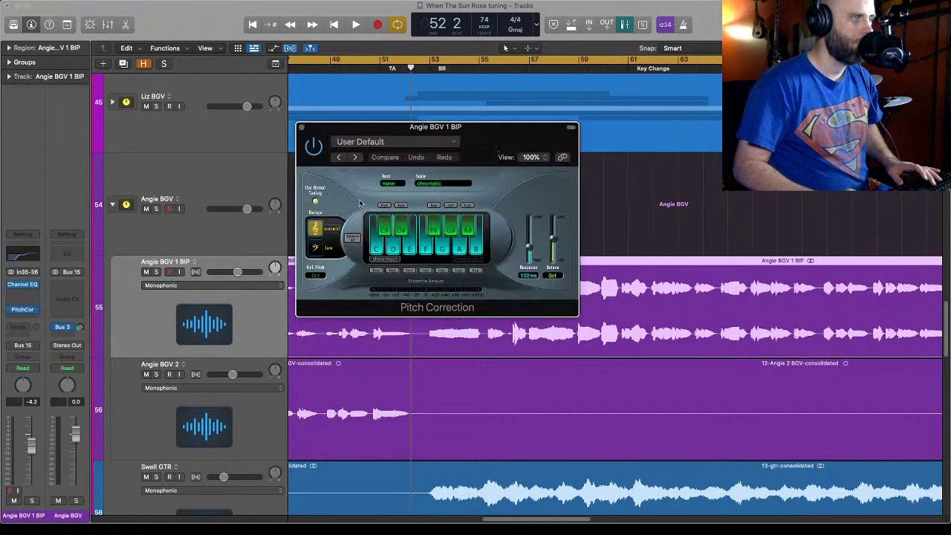
# Try the major scale in Pitch Correction, set the scale back to chromatic, and close the plug-in window.
pyautogui.click(438, 184)
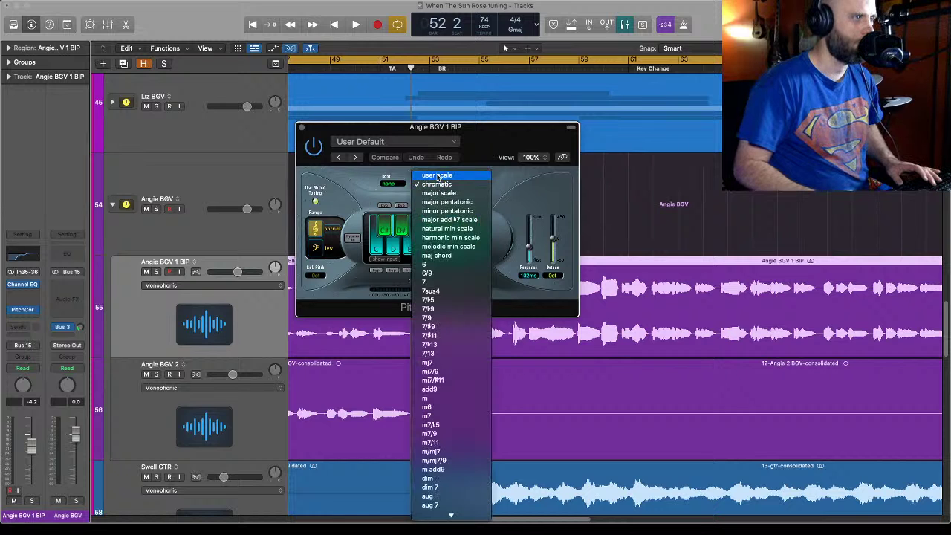
pyautogui.click(438, 194)
pyautogui.click(395, 184)
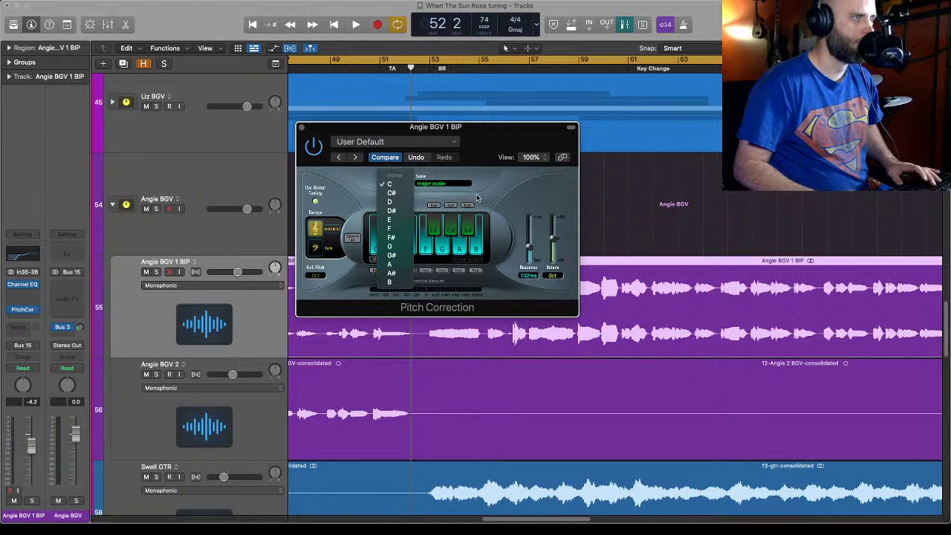
pyautogui.click(431, 186)
pyautogui.click(431, 186)
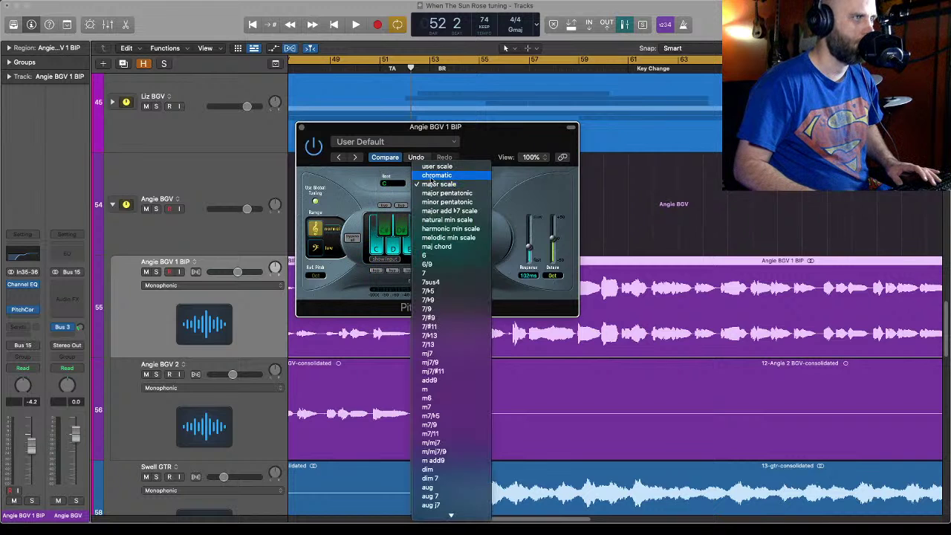
pyautogui.click(437, 175)
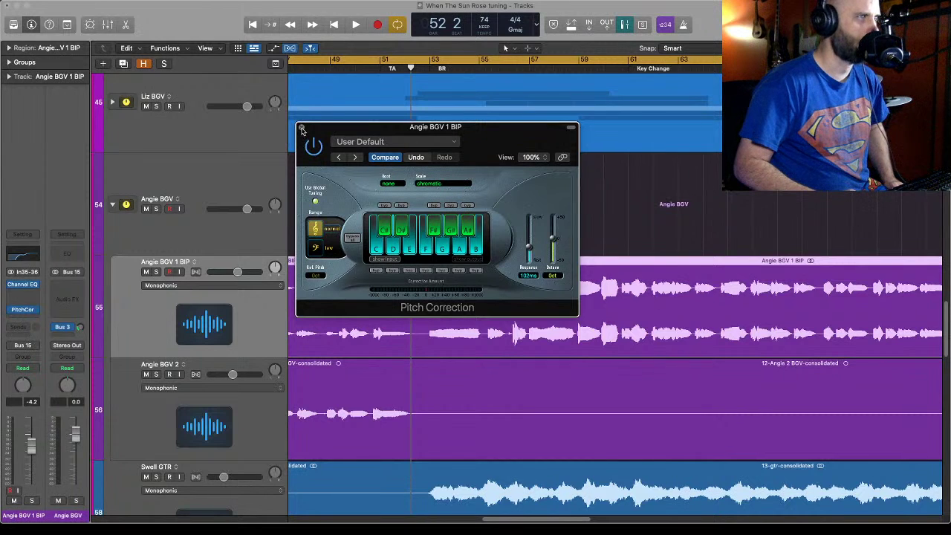
pyautogui.click(302, 127)
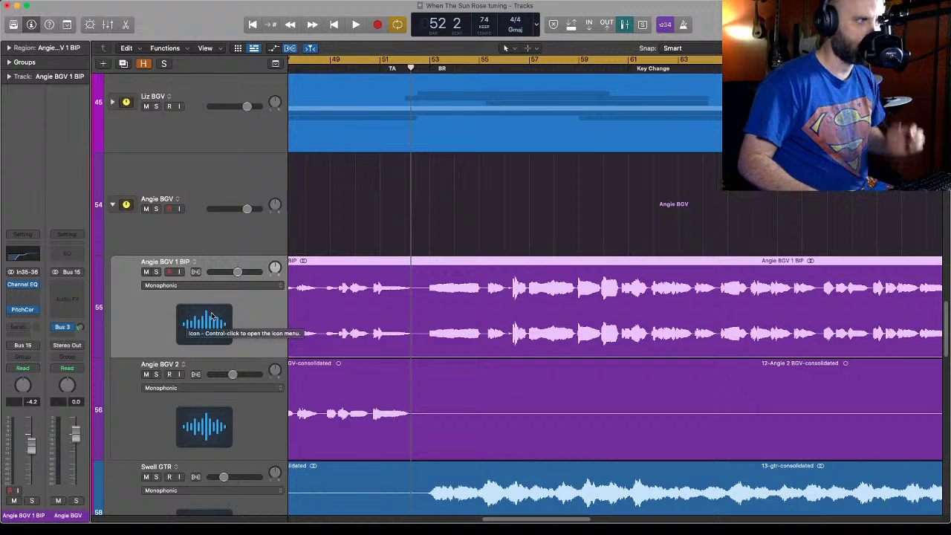
# Collapse the Angie BGV track stack and zoom the arrangement to fit all contents.
pyautogui.click(113, 206)
pyautogui.click(112, 206)
pyautogui.click(112, 206)
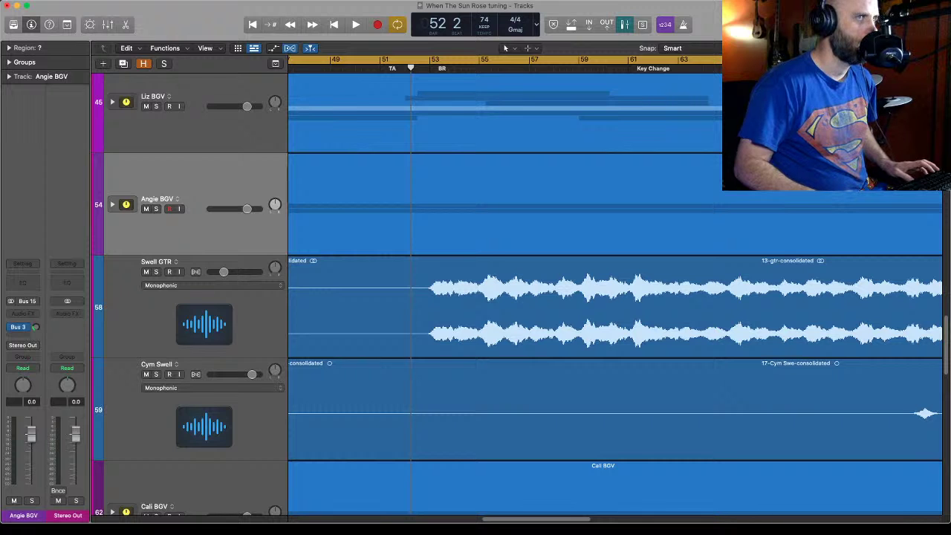
pyautogui.press('z')
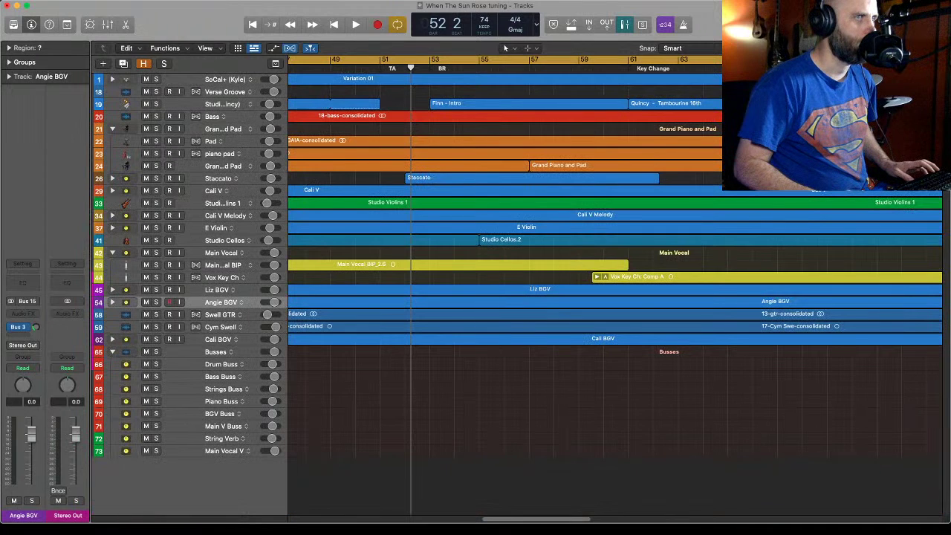
pyautogui.press('z')
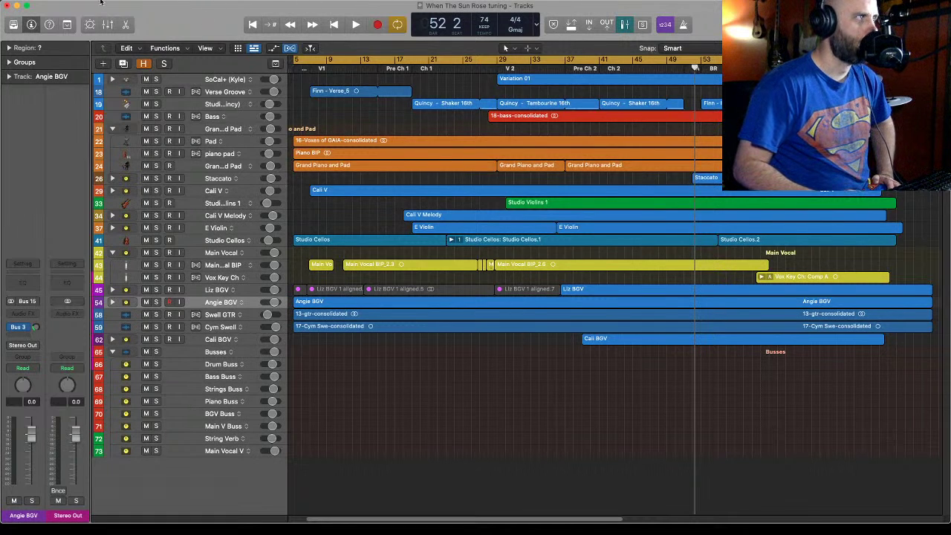
# Open the key commands editor and search for "zoom to session".
pyautogui.click(54, 3)
pyautogui.moveTo(111, 40)
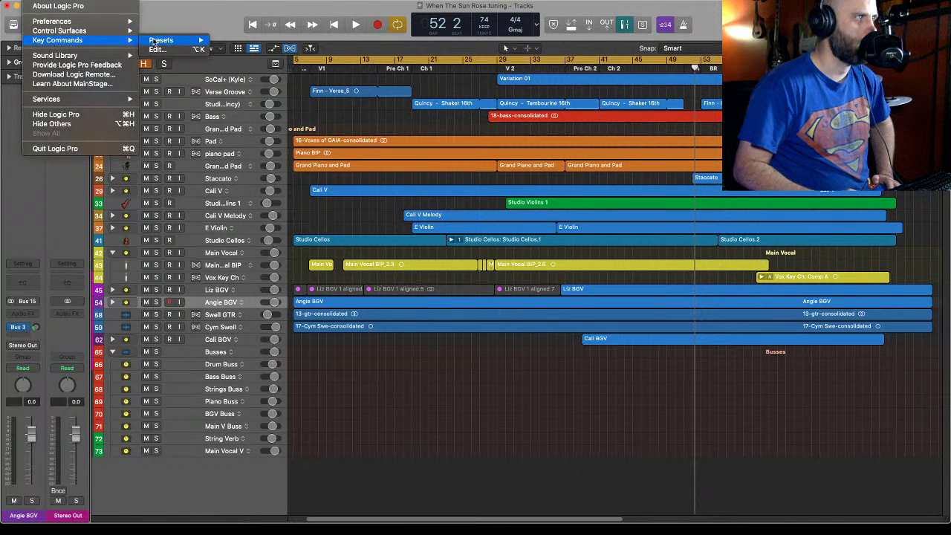
pyautogui.moveTo(165, 42)
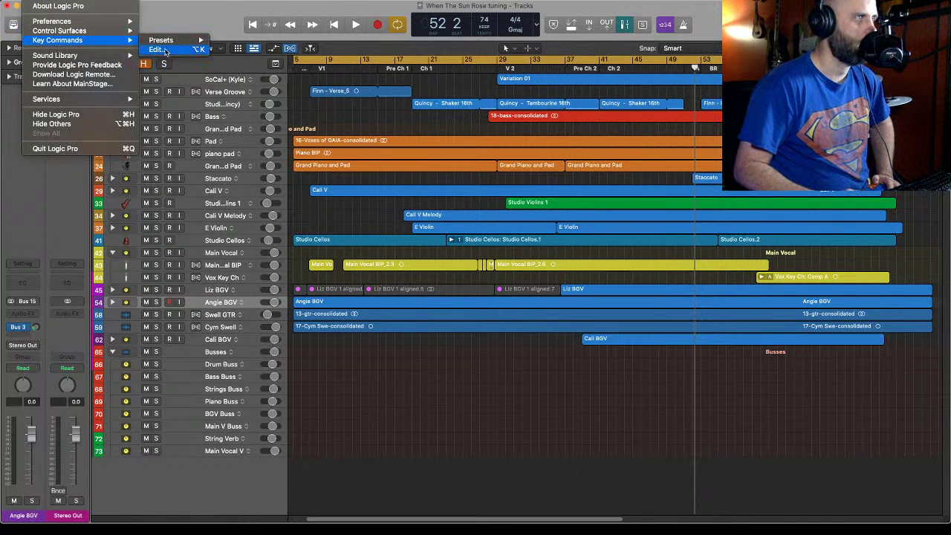
pyautogui.click(165, 49)
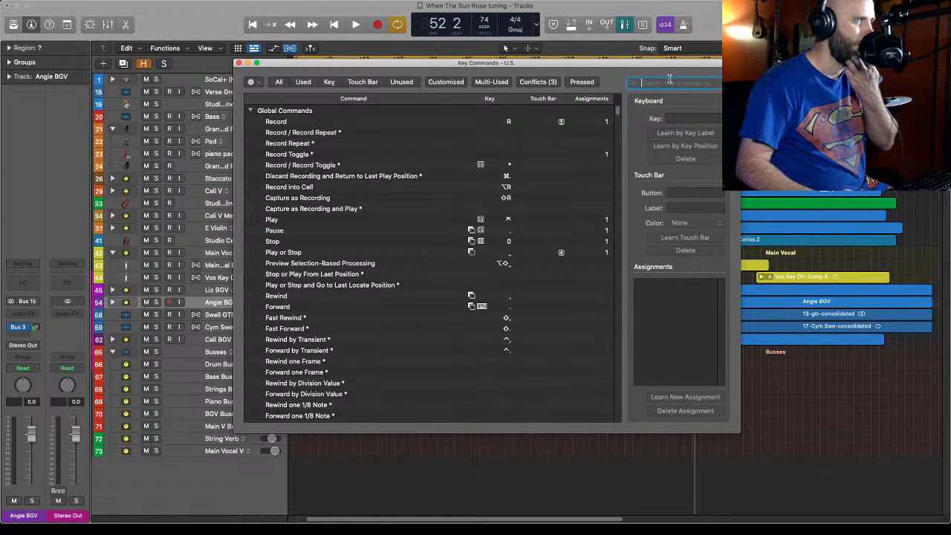
pyautogui.write('zo')
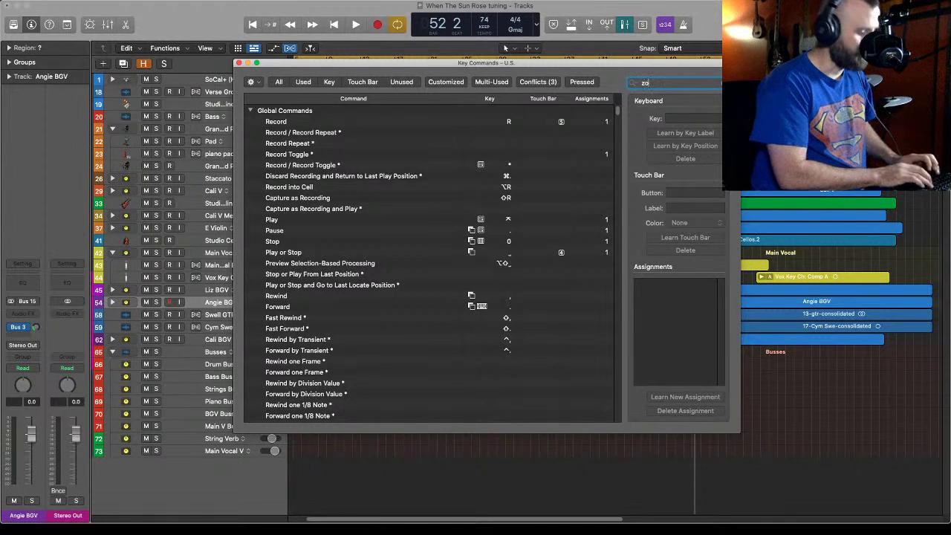
pyautogui.write('om to session')
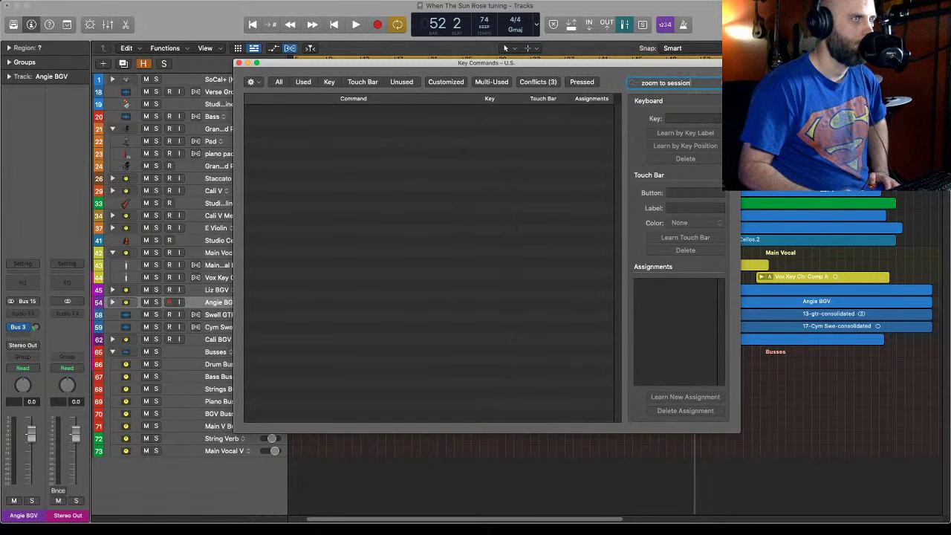
# Shorten the key command search to "zoom", review the zoom commands and their assignments, and close the editor.
pyautogui.press('BackSpace')
pyautogui.press('BackSpace')
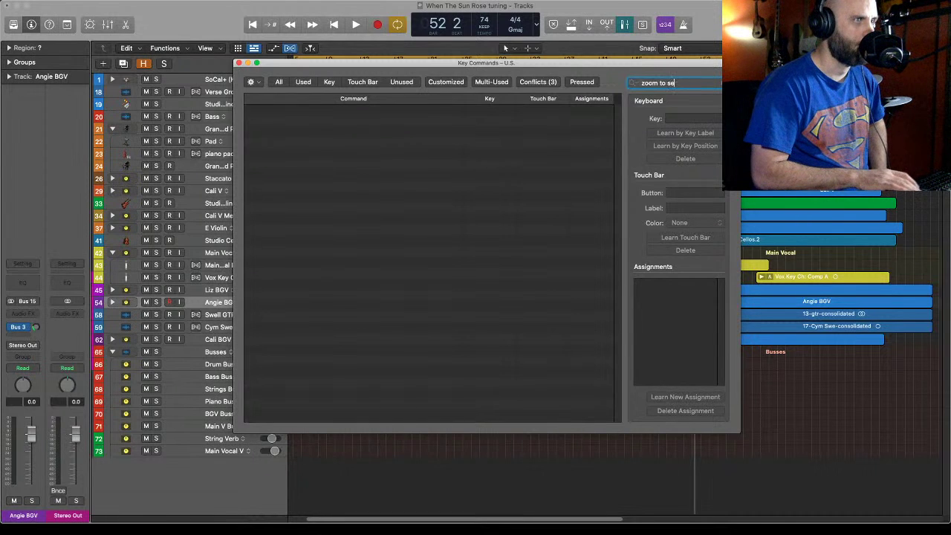
pyautogui.press('BackSpace')
pyautogui.press('BackSpace')
pyautogui.press('BackSpace')
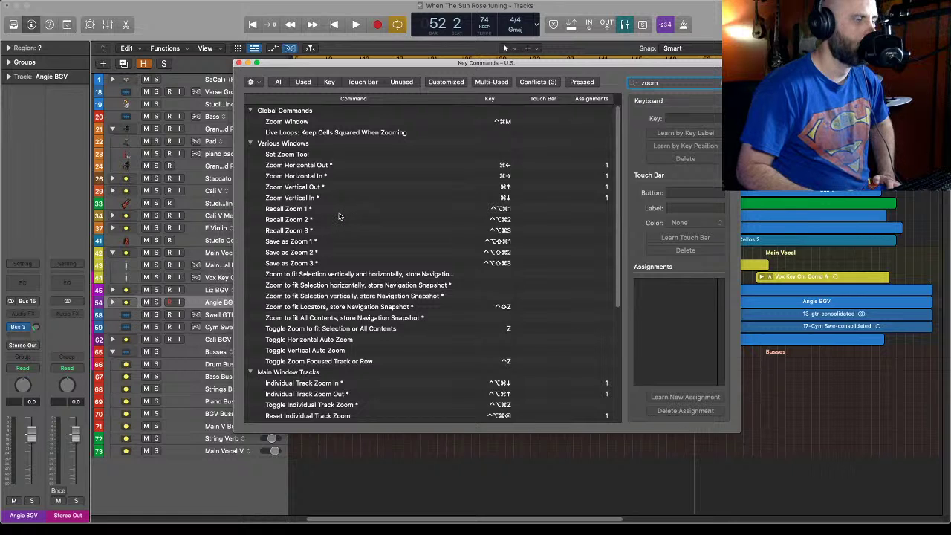
pyautogui.scroll(-2, 339, 216)
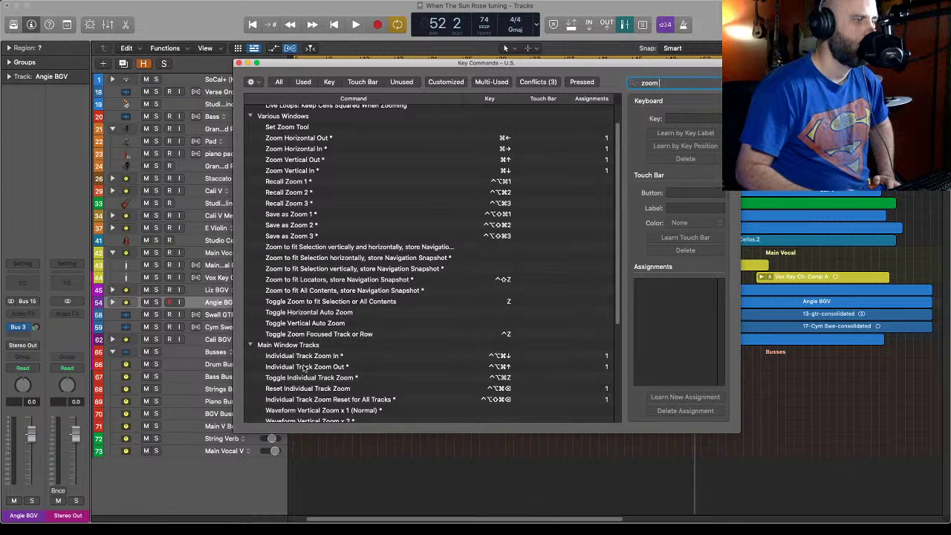
pyautogui.scroll(-5, 295, 402)
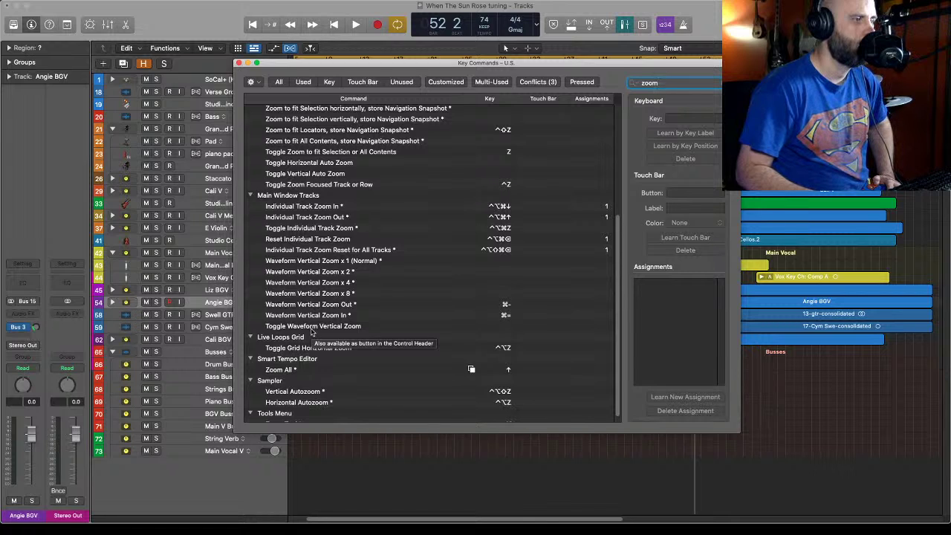
pyautogui.click(239, 63)
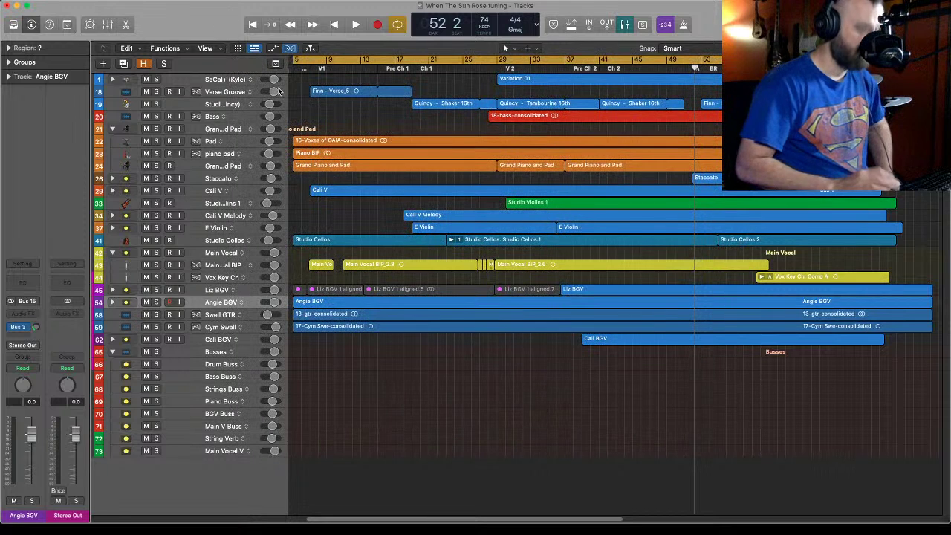
# Step through the track list and select the Studio Cellos track with its regions.
pyautogui.press('Up')
pyautogui.press('Up')
pyautogui.press('Up')
pyautogui.press('Up')
pyautogui.press('Up')
pyautogui.press('Up')
pyautogui.press('Up')
pyautogui.press('Up')
pyautogui.press('Up')
pyautogui.press('Up')
pyautogui.press('Up')
pyautogui.press('Down')
pyautogui.press('Down')
pyautogui.press('Down')
pyautogui.press('Down')
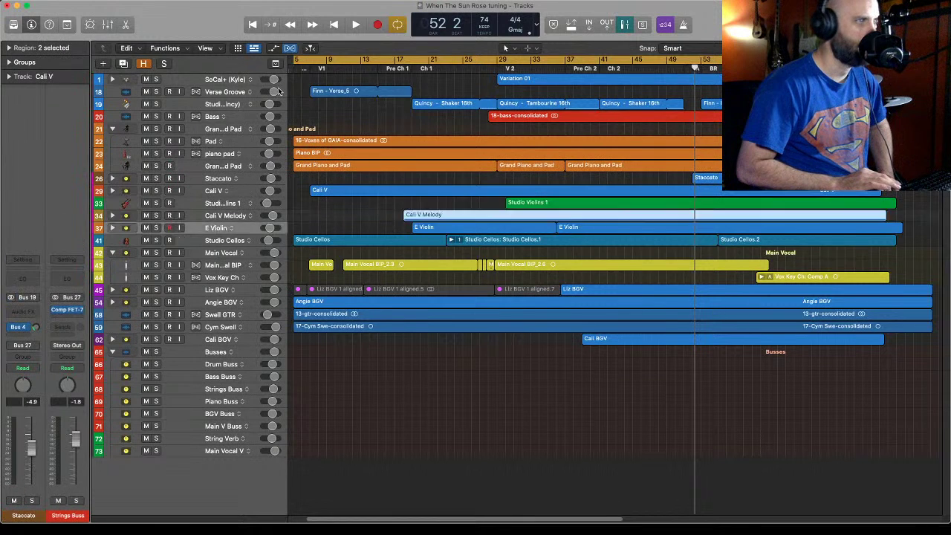
pyautogui.press('Down')
pyautogui.press('Down')
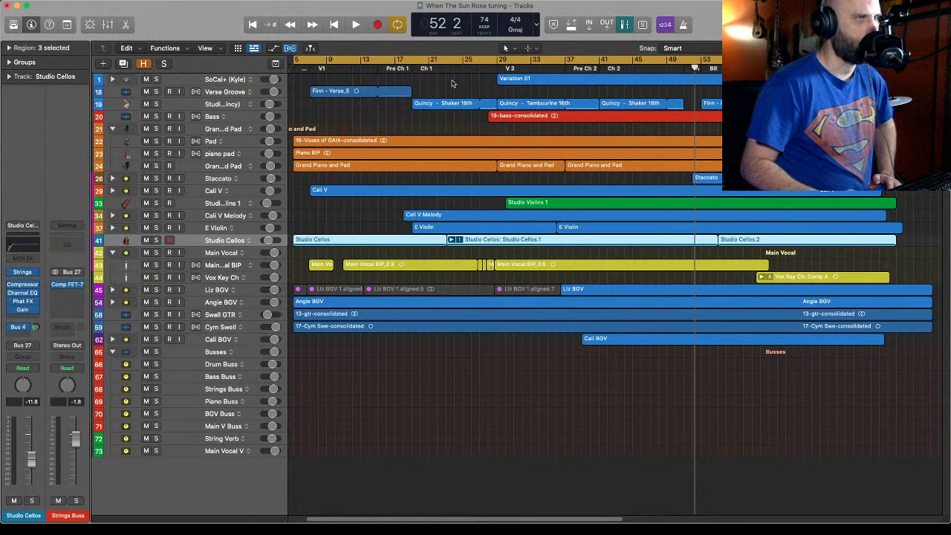
# Zoom in vertically on the Studio Cellos track and zoom back out to the full track list.
pyautogui.press('super+Down')
pyautogui.press('super+Down')
pyautogui.press('super+Down')
pyautogui.press('super+Down')
pyautogui.press('super+Down')
pyautogui.press('super+Down')
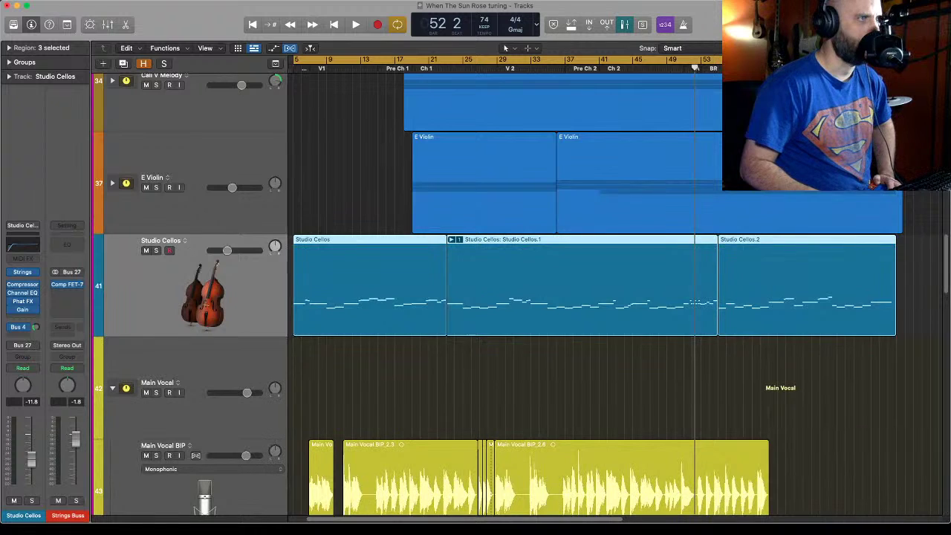
pyautogui.press('super+Up')
pyautogui.press('super+Up')
pyautogui.press('super+Up')
pyautogui.press('super+Up')
pyautogui.press('super+Up')
pyautogui.press('super+Up')
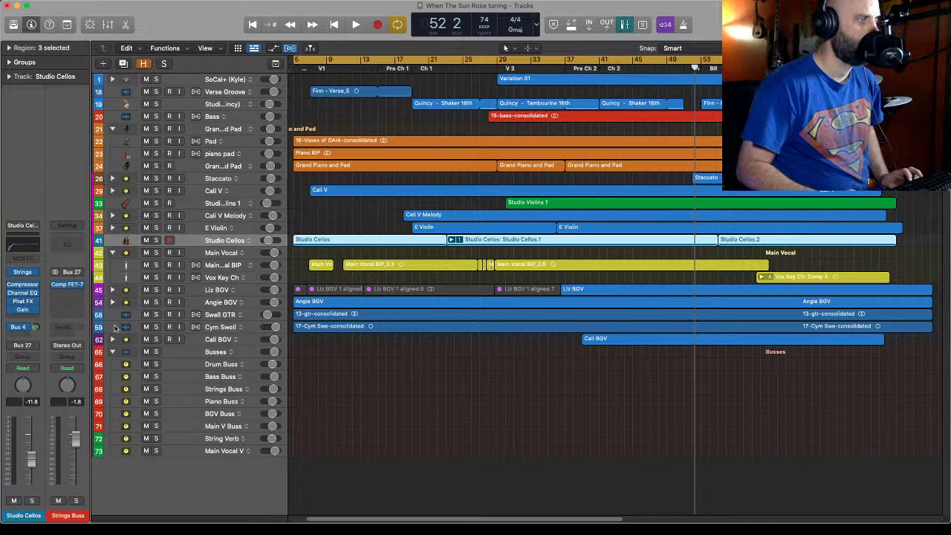
# Move the Cym Swell track below the SoCal+ stack and Swell GTR above the Grand Piano and Pad stack, and collapse that stack.
pyautogui.click(230, 317)
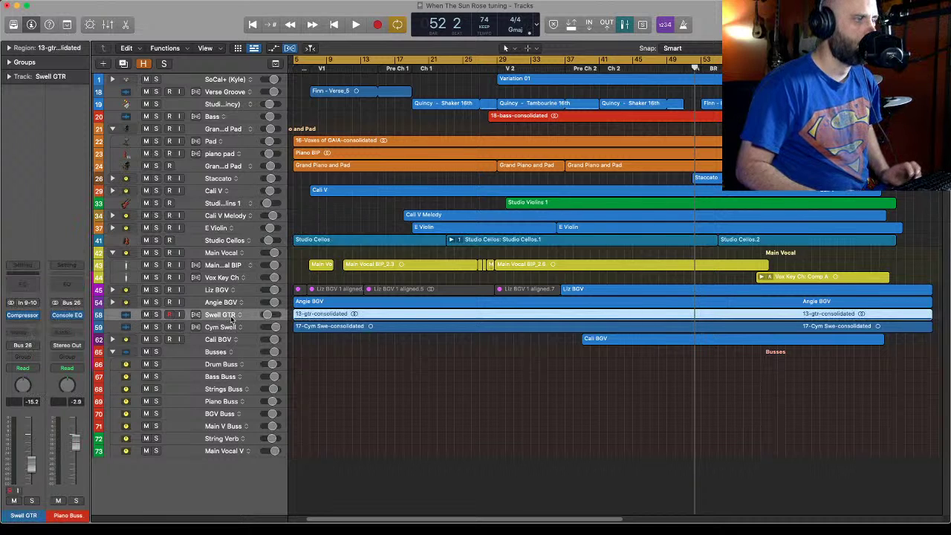
pyautogui.click(230, 330)
pyautogui.moveTo(230, 332); pyautogui.dragTo(224, 91)
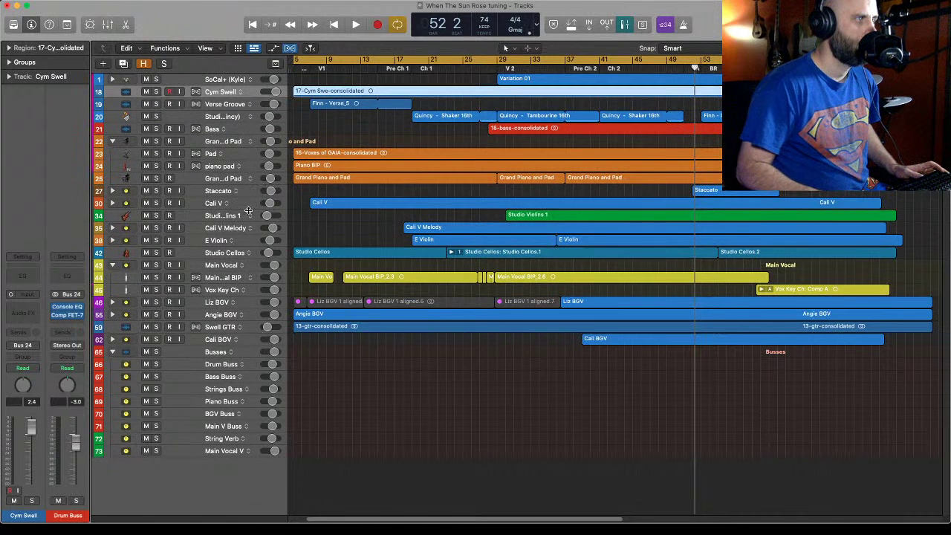
pyautogui.moveTo(228, 329); pyautogui.dragTo(245, 141)
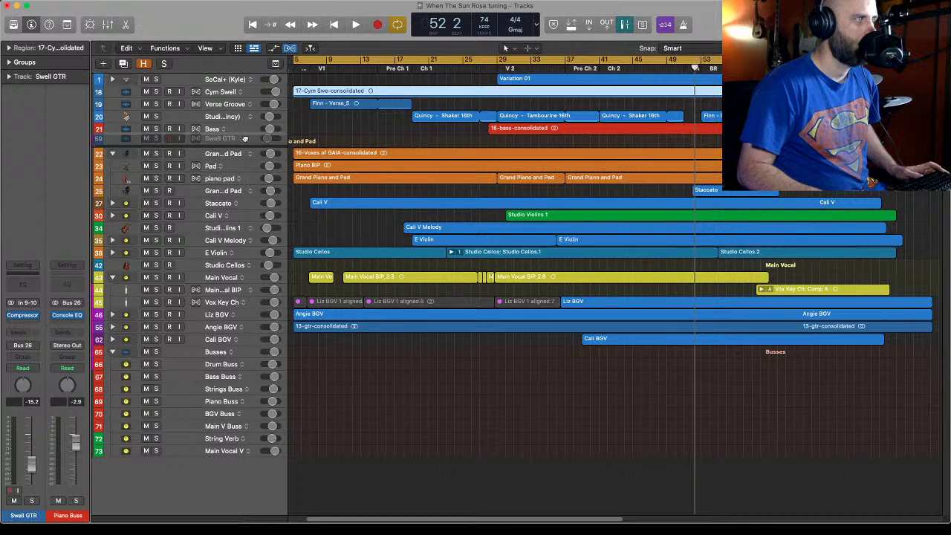
pyautogui.click(113, 154)
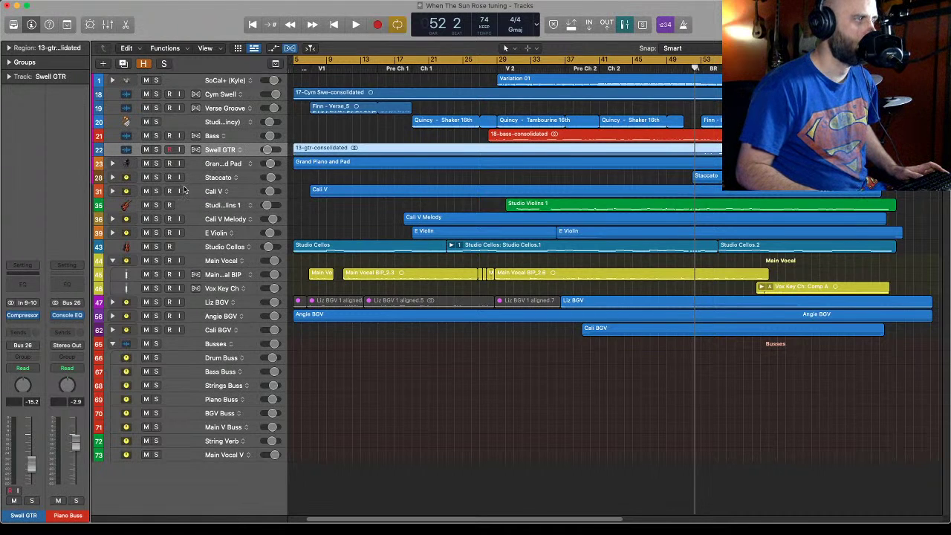
# Expand the Staccato stack and audition it soloed from bar 52 into the Key Change section.
pyautogui.click(112, 177)
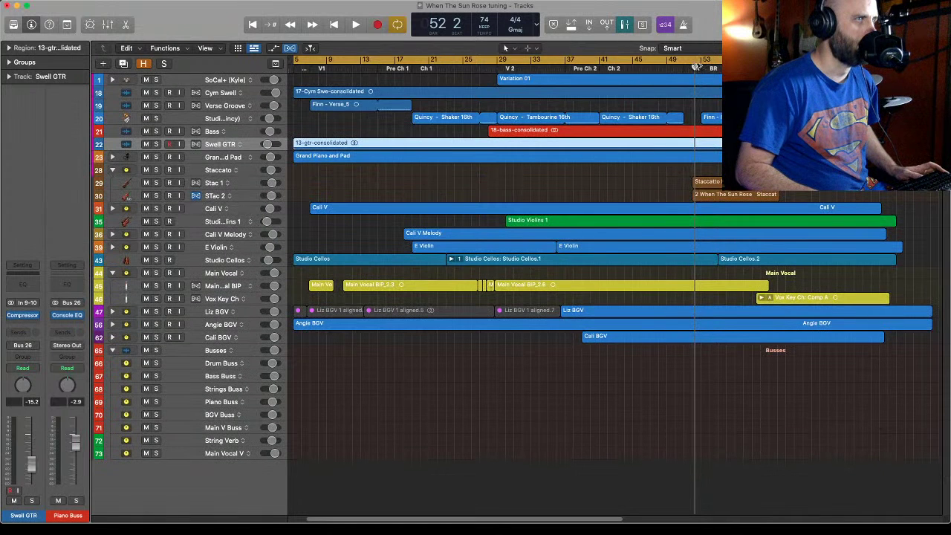
pyautogui.click(695, 65)
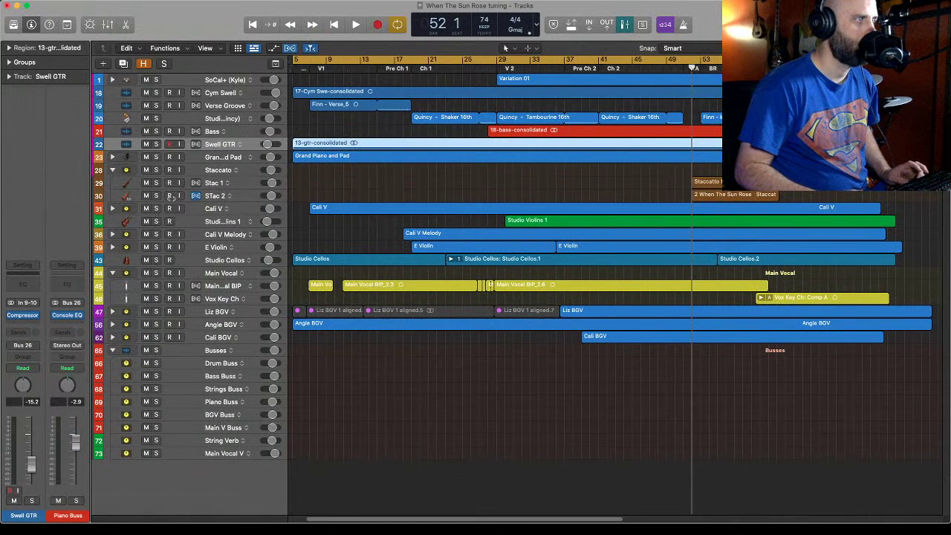
pyautogui.press('space')
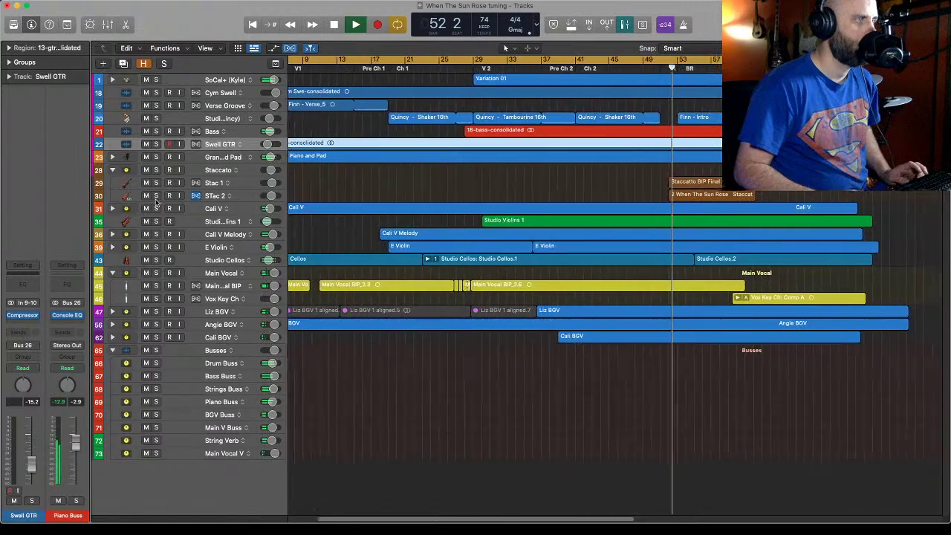
pyautogui.click(156, 170)
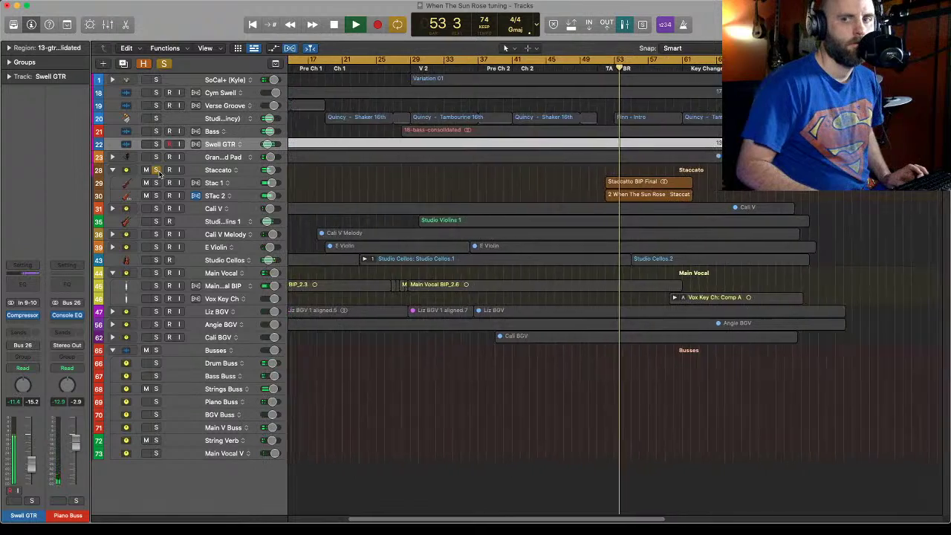
pyautogui.click(158, 171)
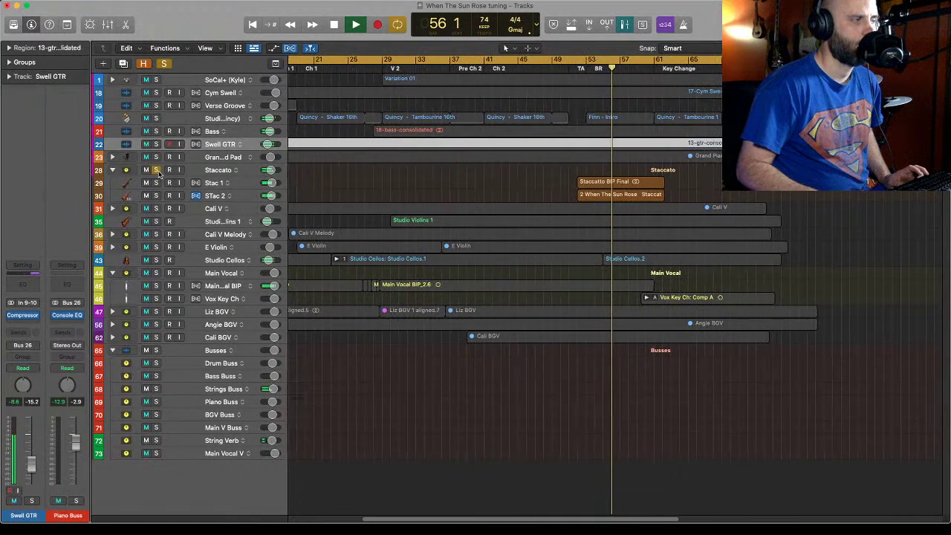
pyautogui.click(157, 170)
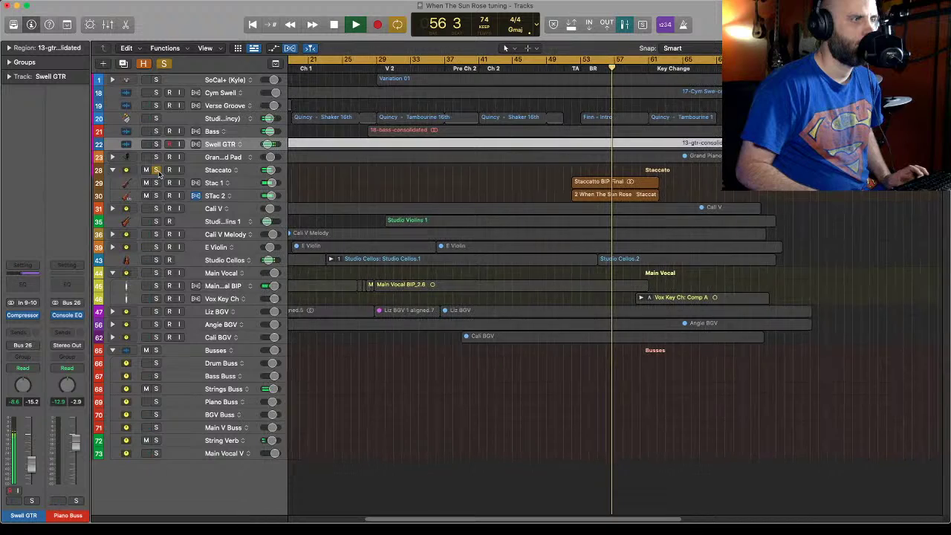
pyautogui.click(157, 170)
pyautogui.click(156, 170)
pyautogui.click(157, 170)
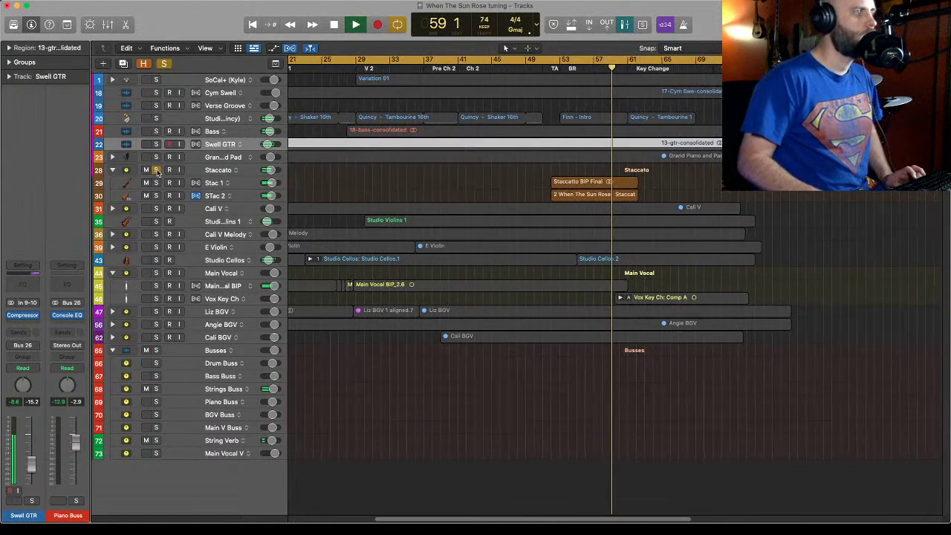
pyautogui.click(157, 170)
pyautogui.click(157, 170)
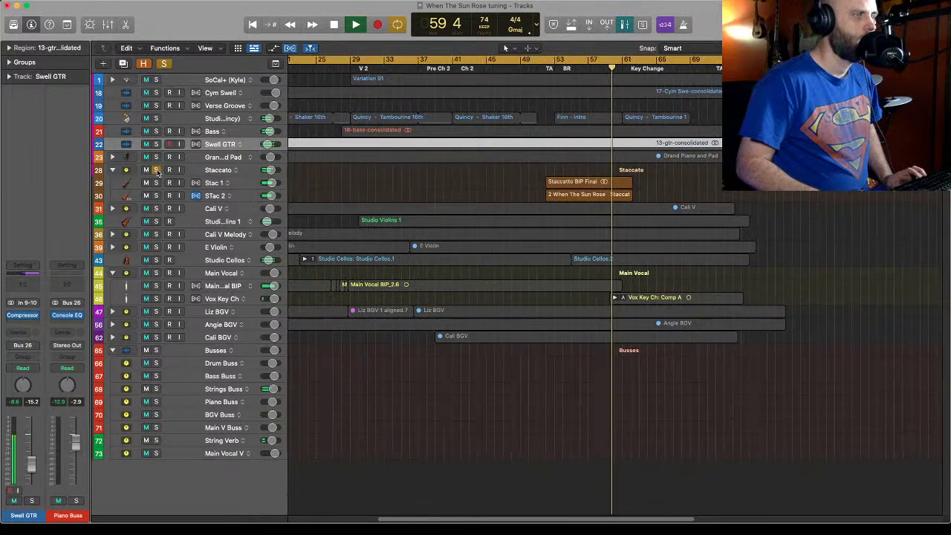
pyautogui.click(157, 170)
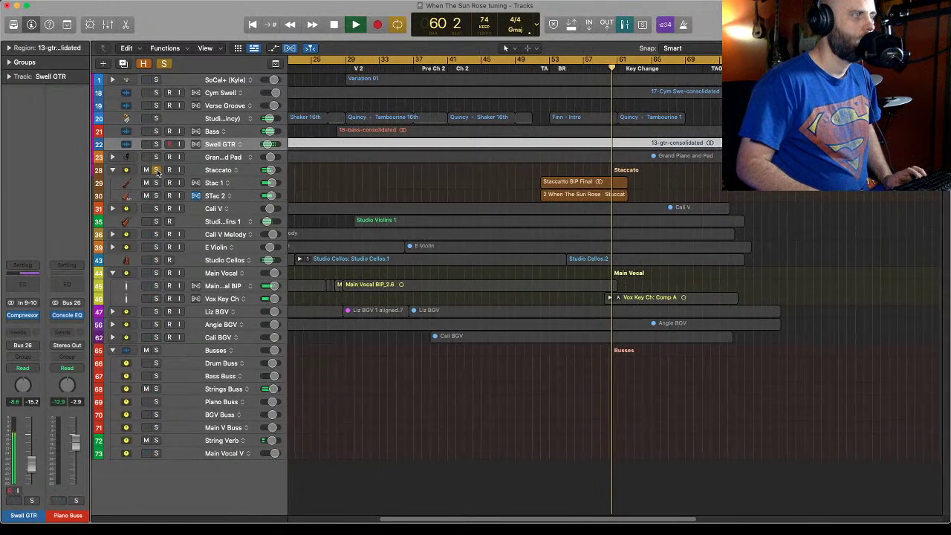
pyautogui.click(156, 170)
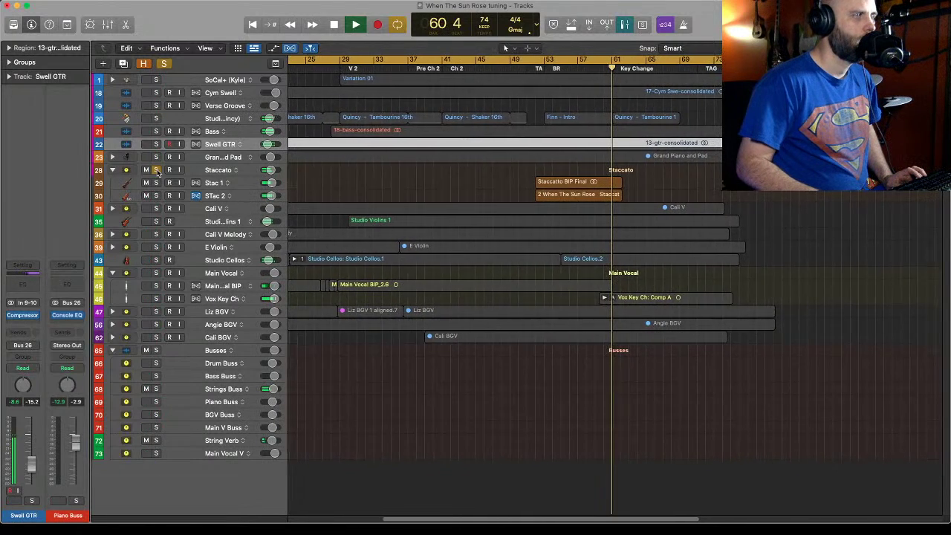
pyautogui.click(157, 170)
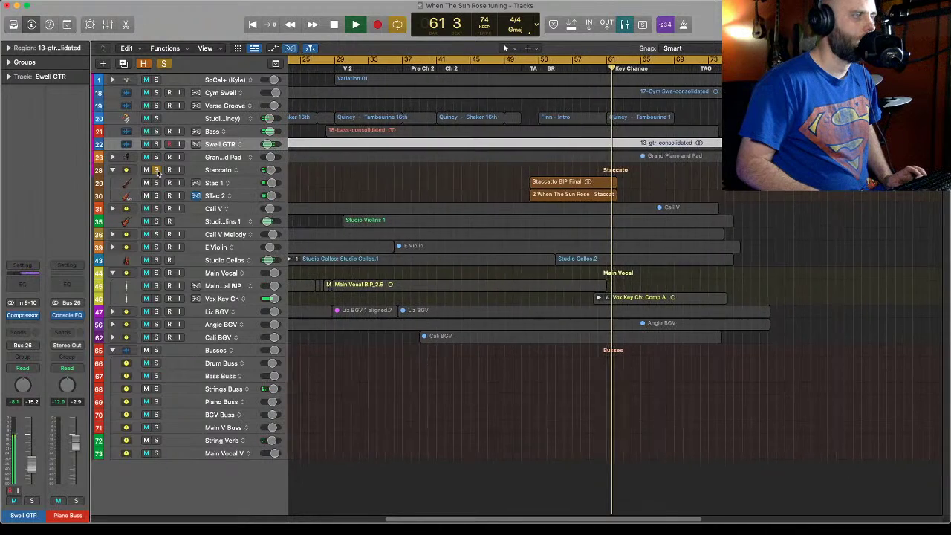
pyautogui.click(157, 170)
# Collapse the Staccato stack, and check the tracks inside the Cali V stack before collapsing it too.
pyautogui.click(112, 170)
pyautogui.hscroll(-5, 113, 191)
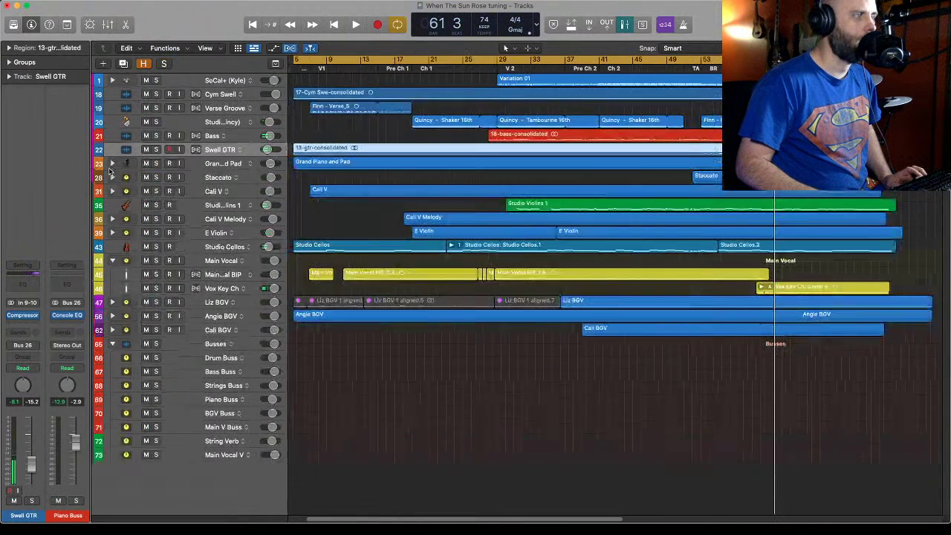
pyautogui.click(113, 191)
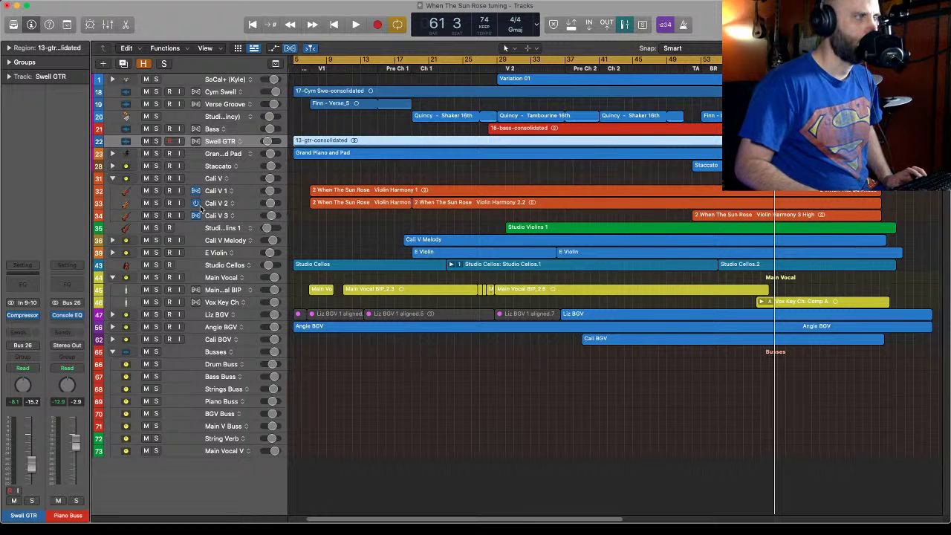
pyautogui.click(112, 179)
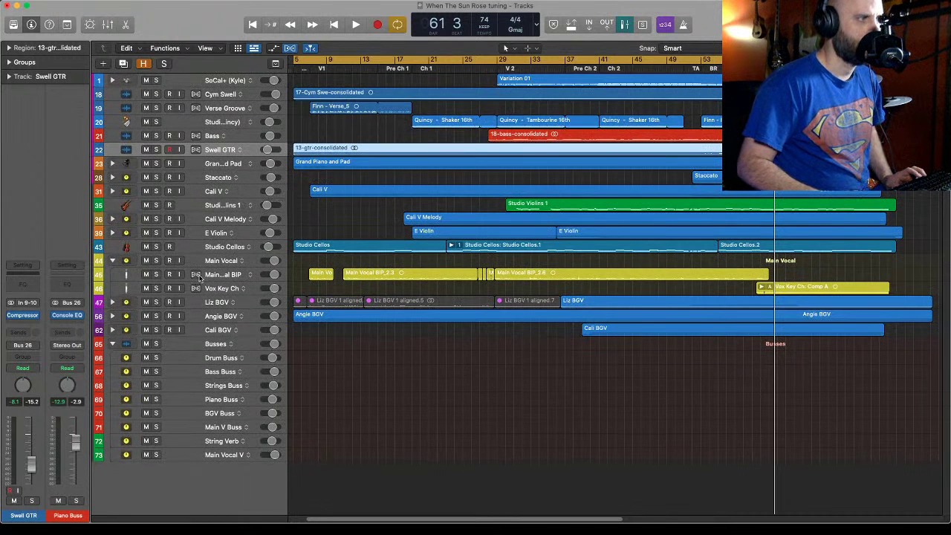
# Turn on Track Zoom for the Main Vocal BIP track and test it by switching to Studio Cellos and back.
pyautogui.click(237, 275)
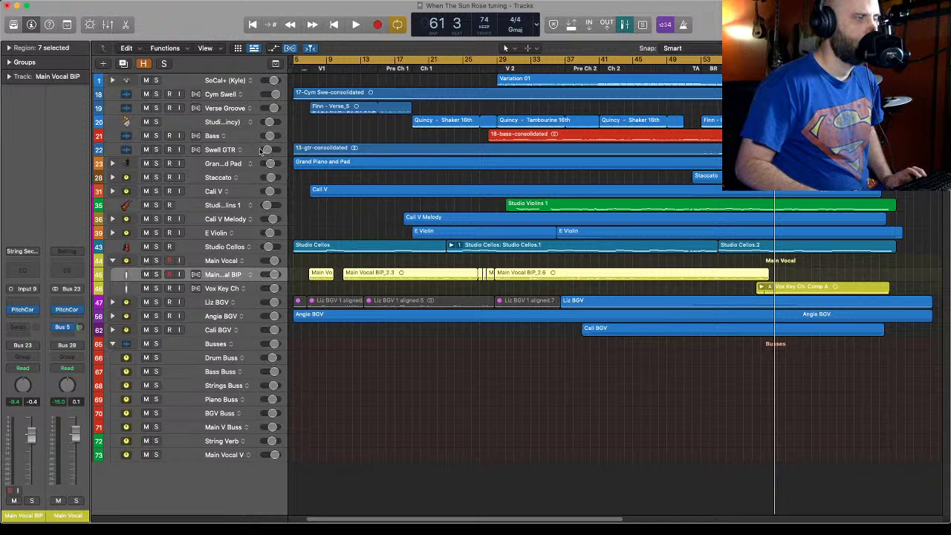
pyautogui.click(66, 24)
pyautogui.click(90, 52)
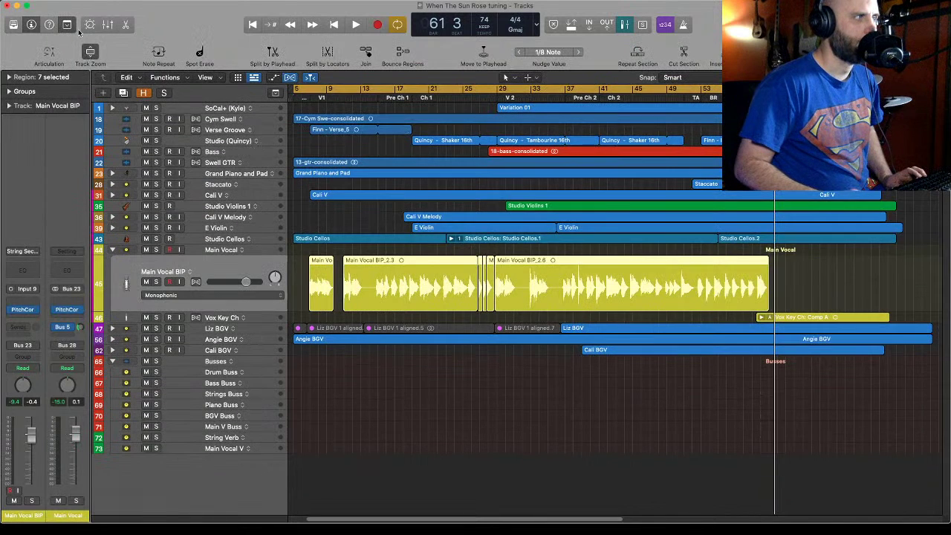
pyautogui.click(66, 25)
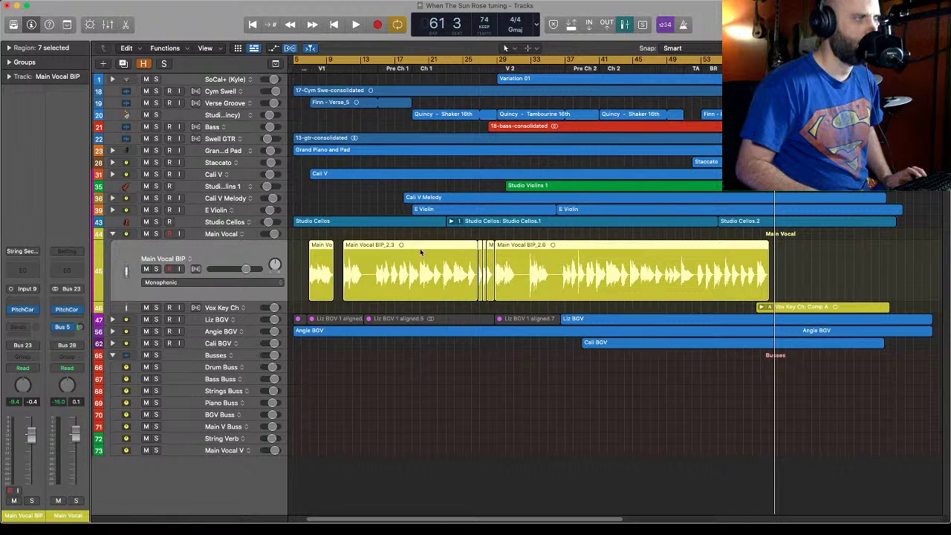
pyautogui.click(220, 227)
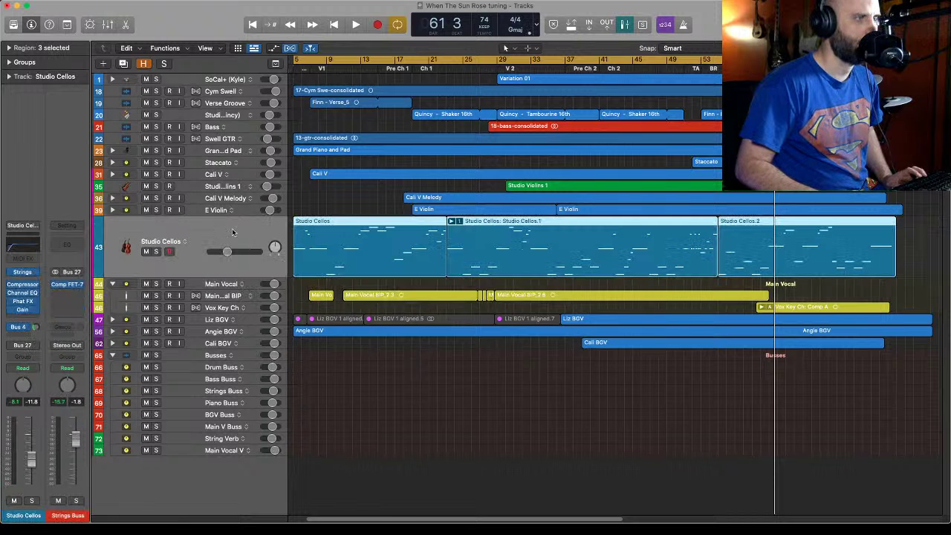
pyautogui.click(228, 297)
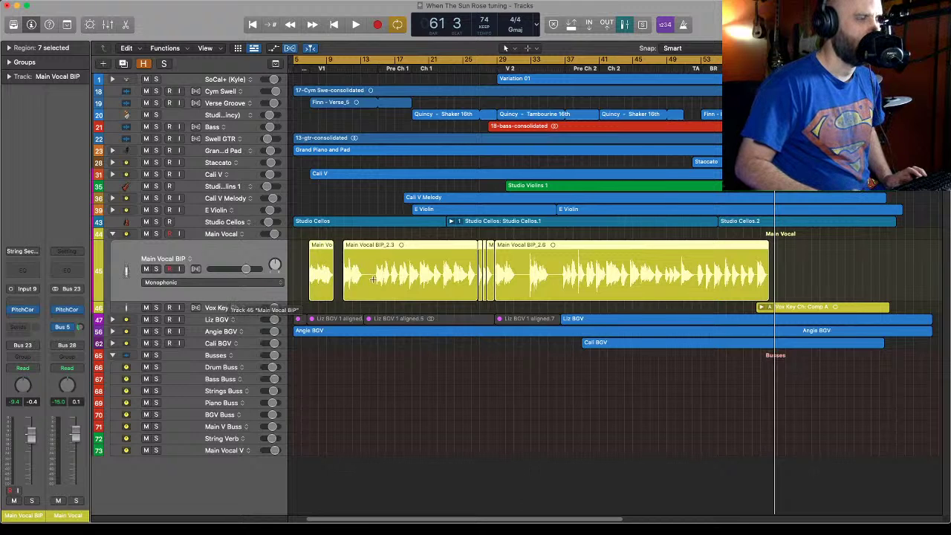
# Solo the Main Vocal BIP track and expand the first background vocal stack with the tracks enlarged vertically.
pyautogui.click(157, 269)
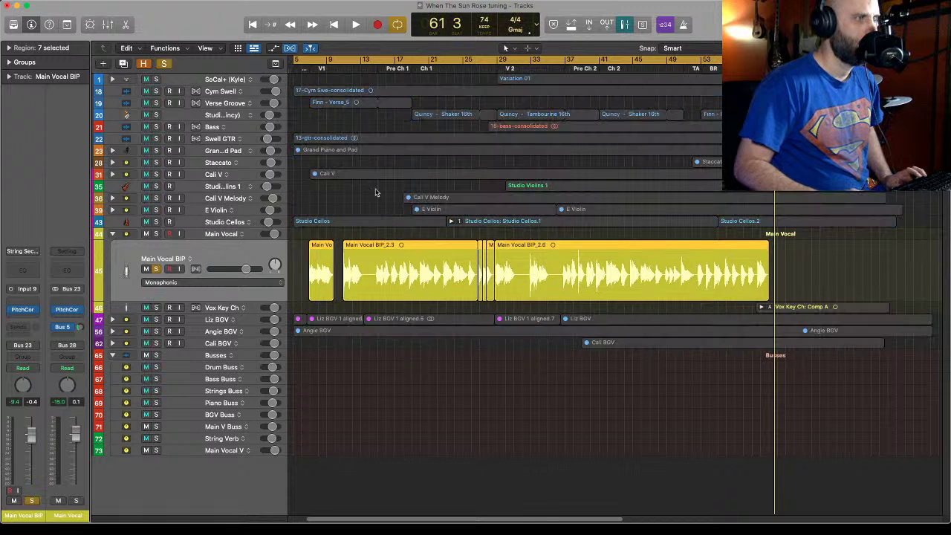
pyautogui.click(112, 319)
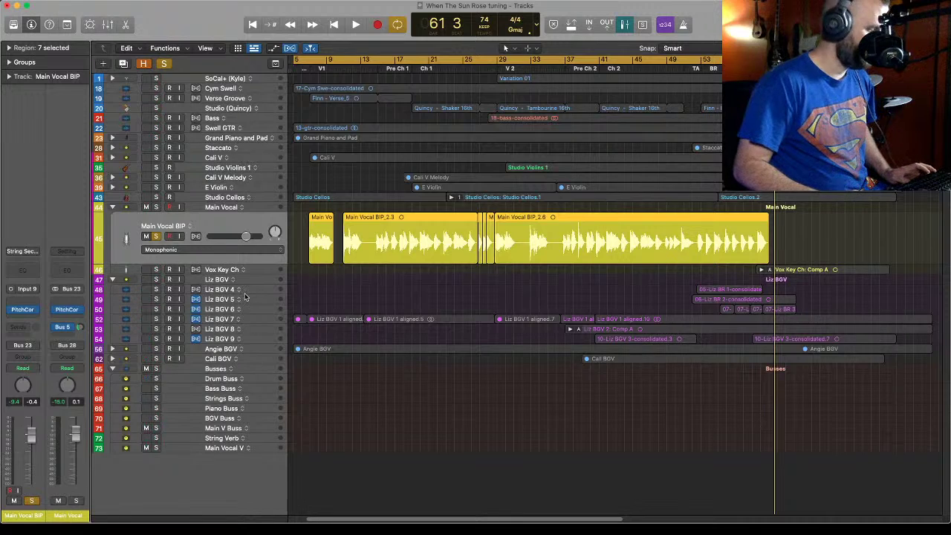
pyautogui.press('super+Down')
pyautogui.press('super+Down')
pyautogui.press('super+Down')
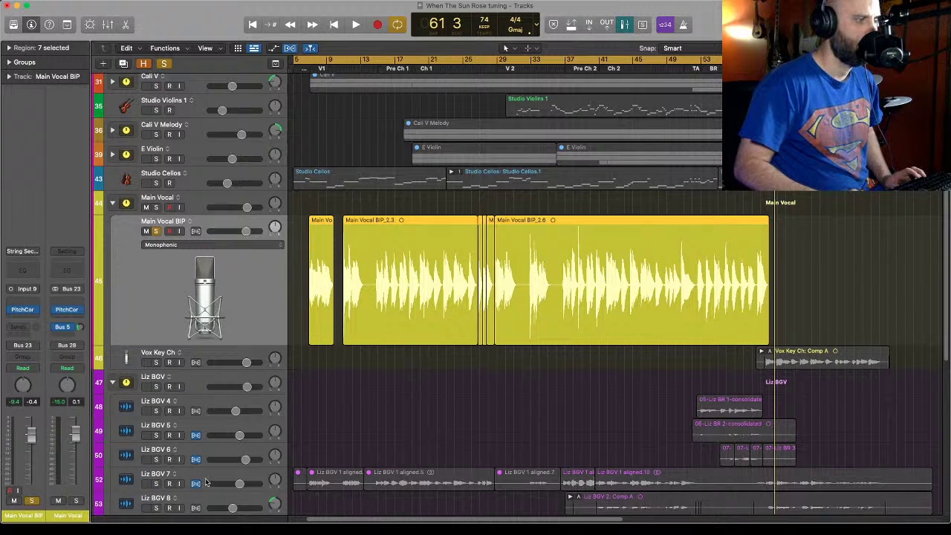
# Audition the BGV 7 track soloed alongside the main vocal from bar 7, select it, unsolo it and stop playback.
pyautogui.click(153, 479)
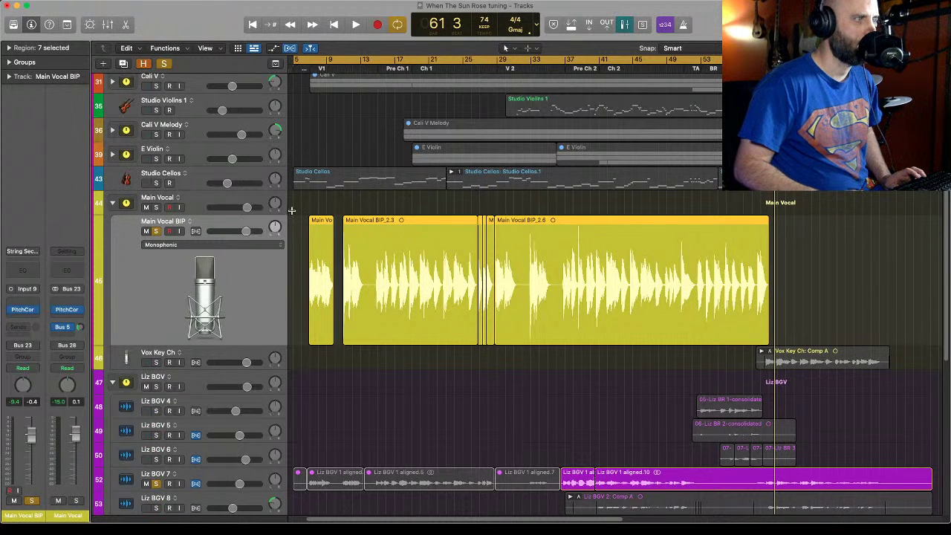
pyautogui.click(311, 59)
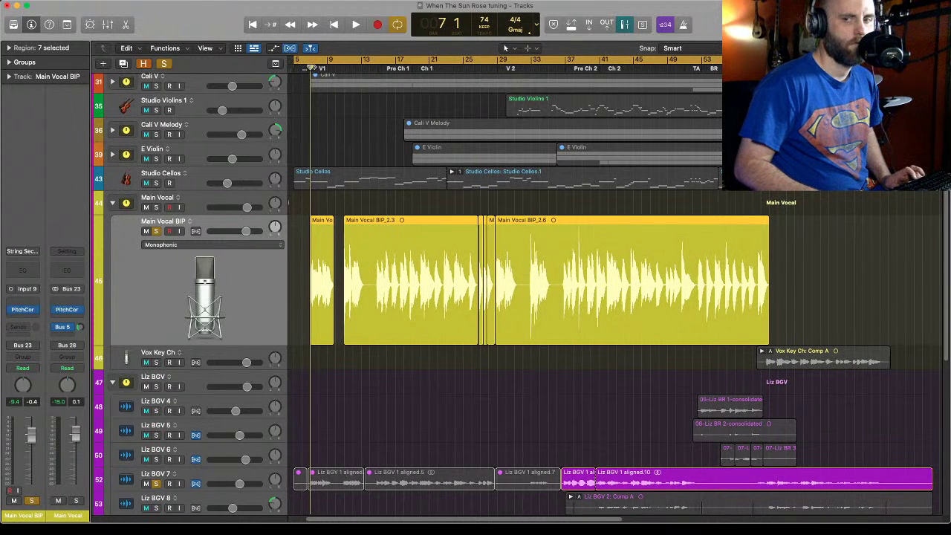
pyautogui.press('space')
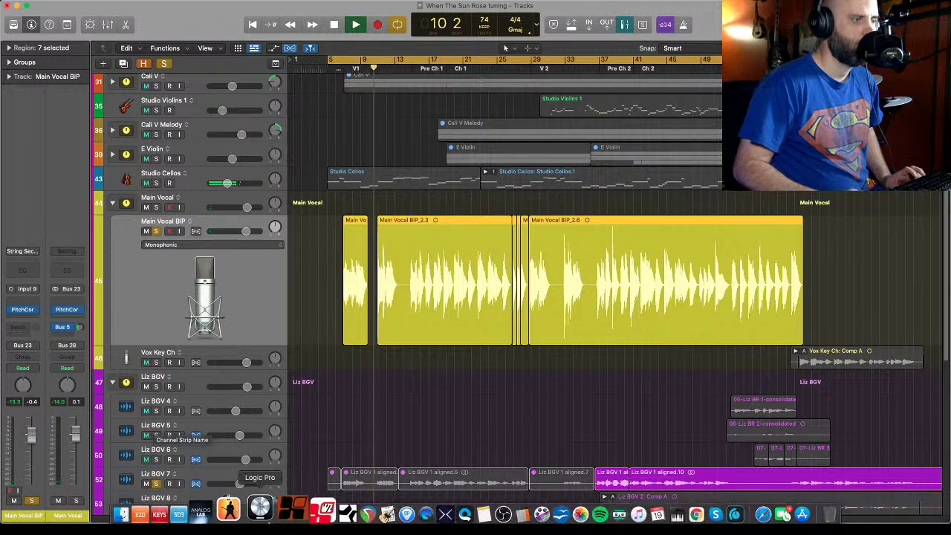
pyautogui.click(347, 481)
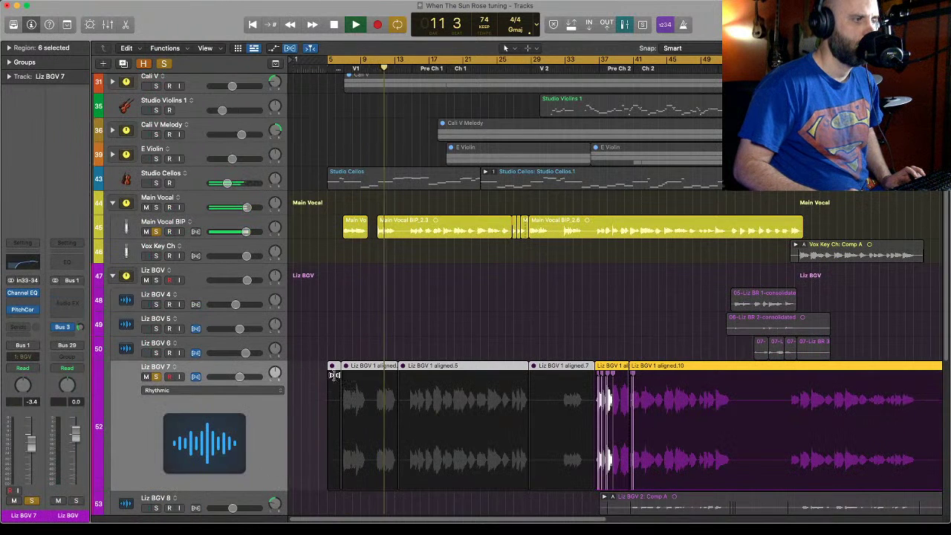
pyautogui.click(156, 377)
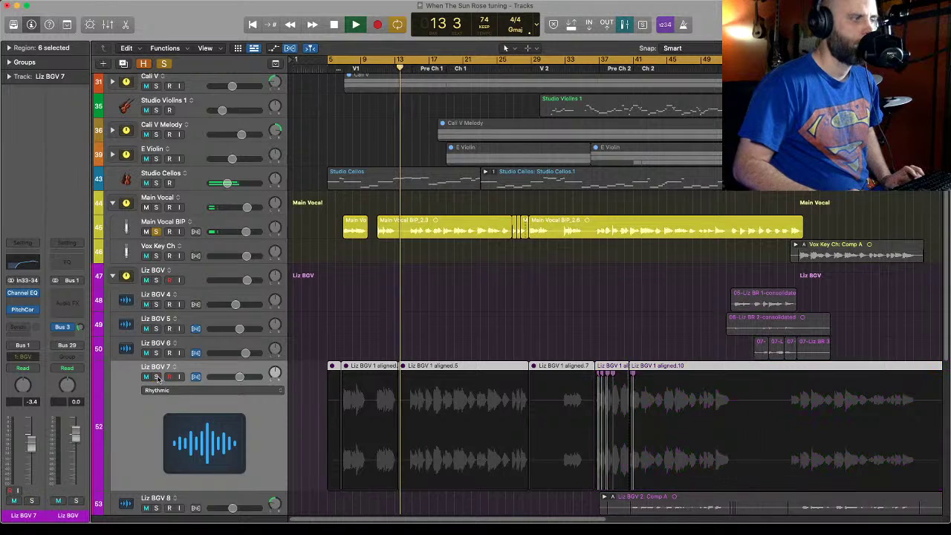
pyautogui.press('space')
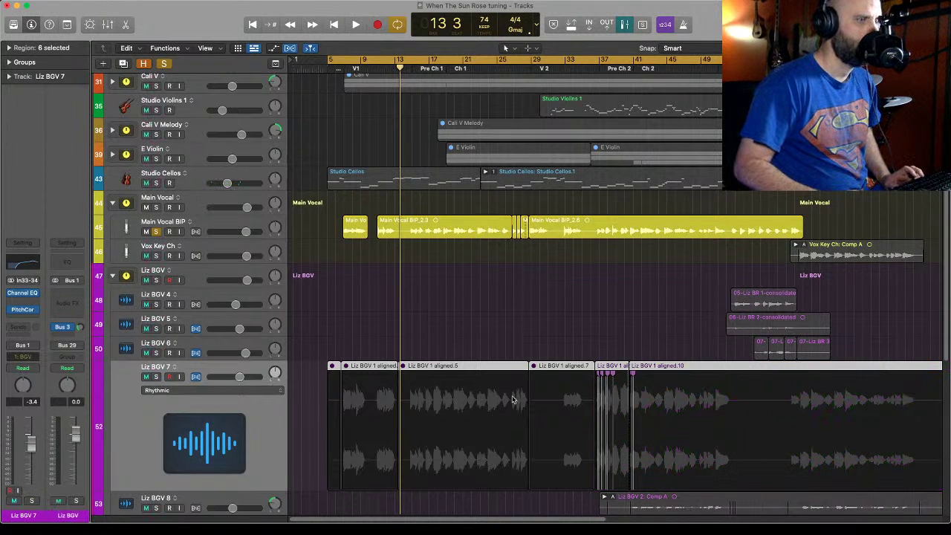
# Divide the BGV 7 regions with a marquee selection from about bar 37 to bar 59, and clear the region selection.
pyautogui.press('super+Right')
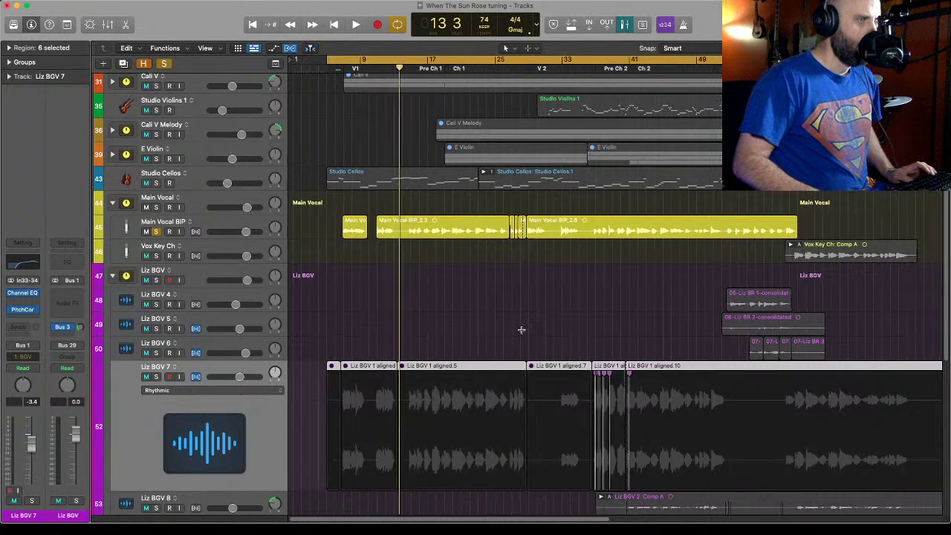
pyautogui.press('super+Left')
pyautogui.press('super+Right')
pyautogui.press('super+Right')
pyautogui.press('super+Right')
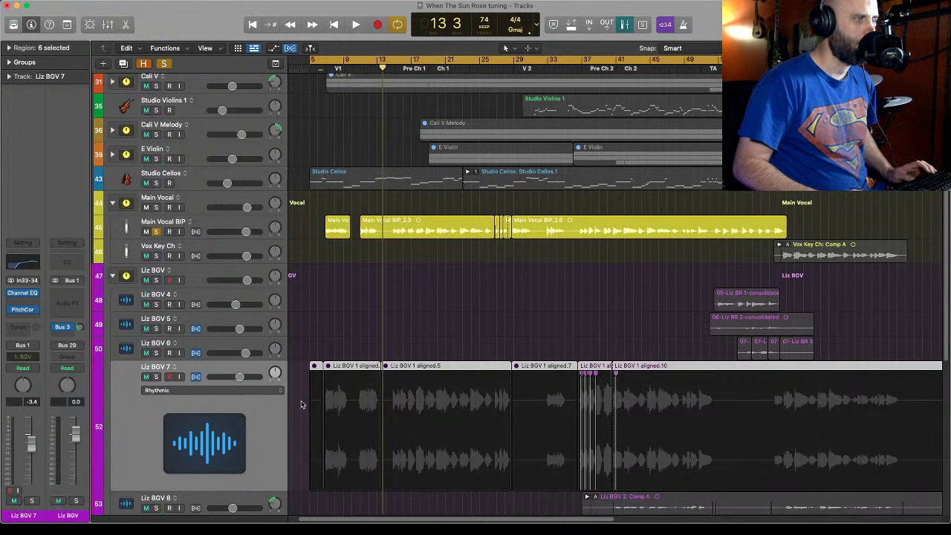
pyautogui.moveTo(587, 350)
pyautogui.mouseDown()
pyautogui.moveTo(646, 395)
pyautogui.moveTo(790, 428)
pyautogui.mouseUp()
pyautogui.click(611, 352)
pyautogui.click(581, 326)
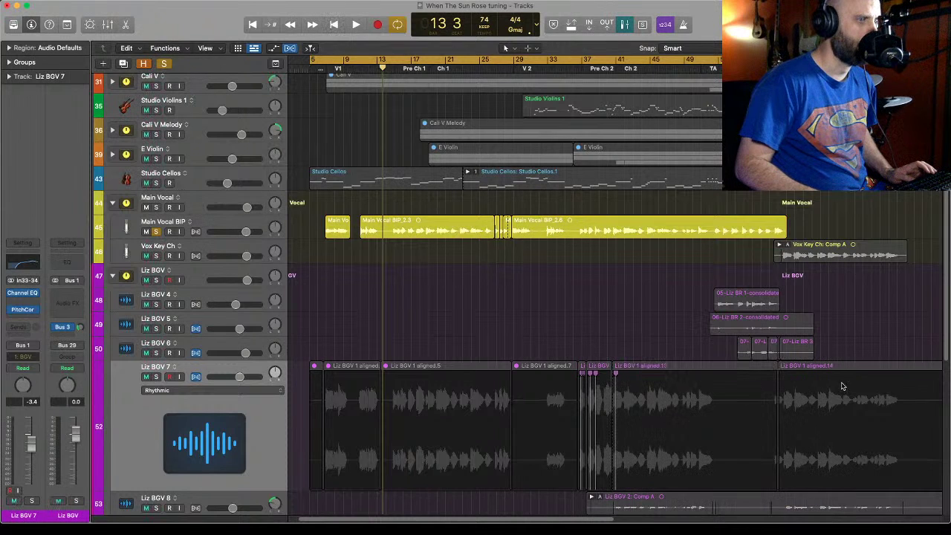
# Select the BGV 7 regions from about bar 37 to the track's end and toggle their mute on and off.
pyautogui.press('super+Left')
pyautogui.rightClick(770, 381)
pyautogui.press('Escape')
pyautogui.moveTo(777, 388); pyautogui.dragTo(504, 441)
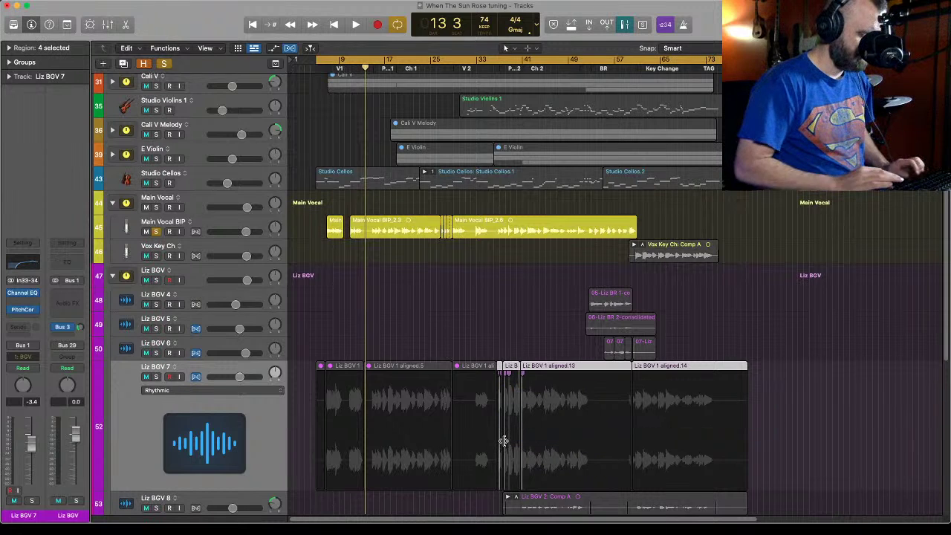
pyautogui.hotkey('alt', 'k')
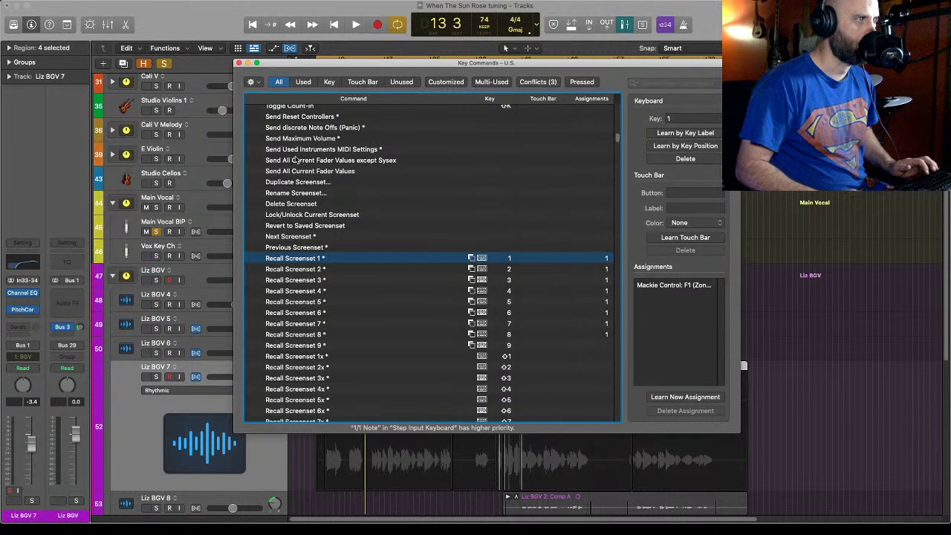
pyautogui.click(238, 63)
pyautogui.hotkey('ctrl', 'm')
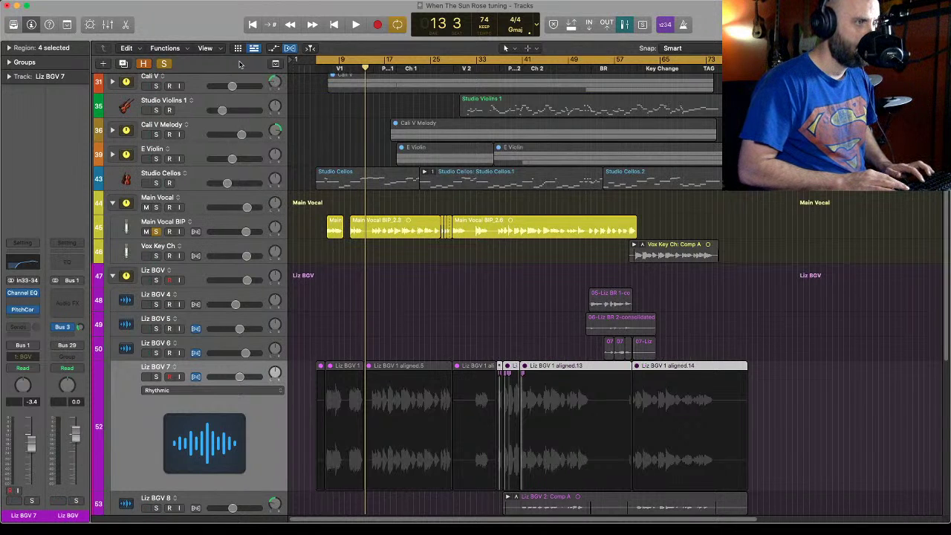
# Solo the BGV 7 track together with the Main Vocal BIP track.
pyautogui.click(156, 377)
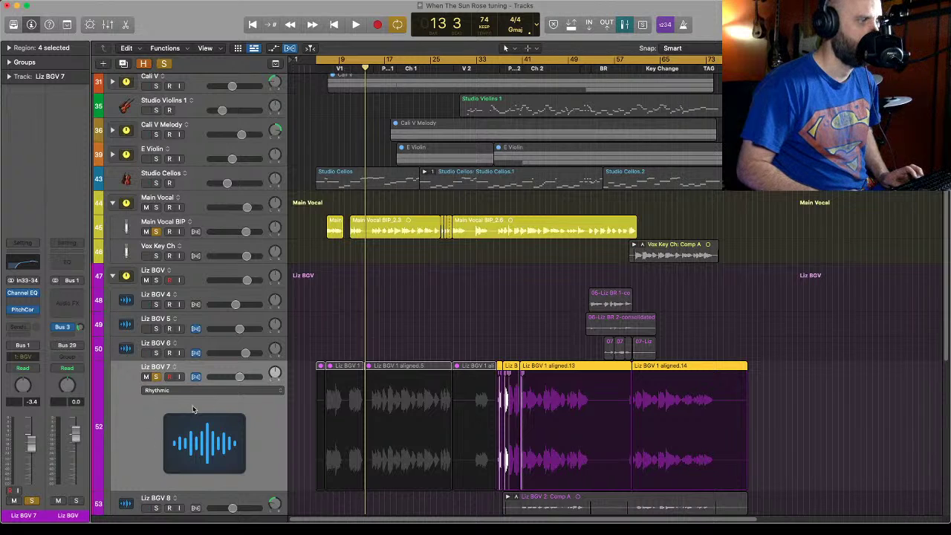
pyautogui.click(154, 377)
pyautogui.click(155, 378)
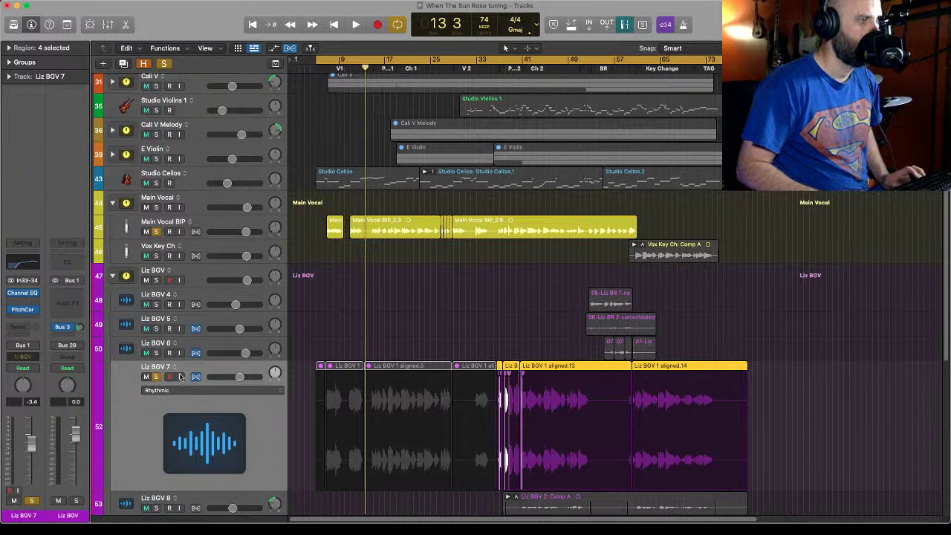
# Select the four BGV 7 regions before about bar 37, test unmuting them, and mute them again.
pyautogui.moveTo(302, 388); pyautogui.dragTo(478, 435)
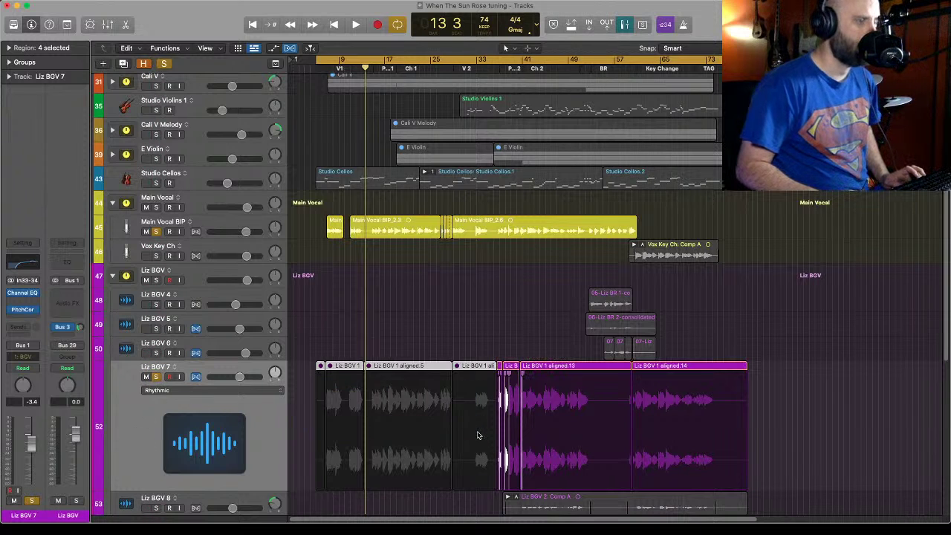
pyautogui.hotkey('ctrl', 'm')
pyautogui.hotkey('ctrl', 'm')
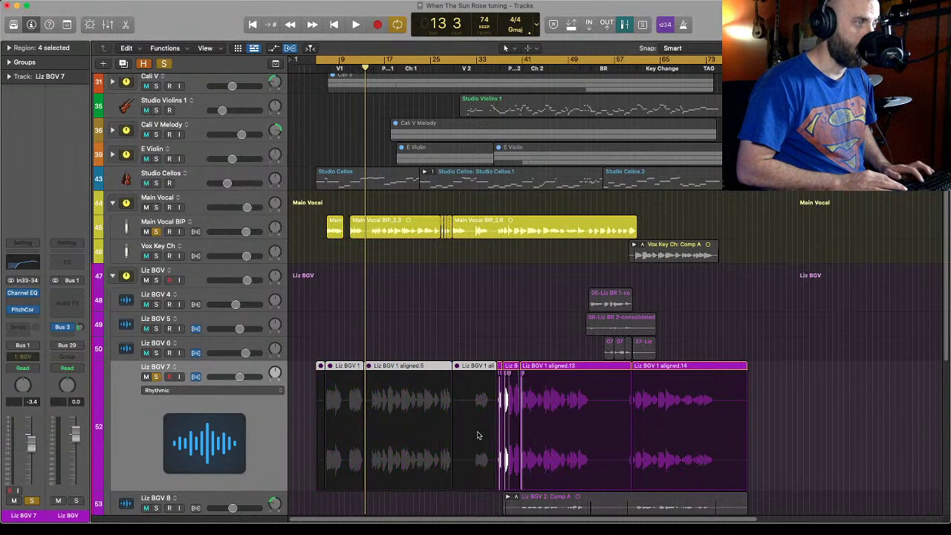
pyautogui.hotkey('ctrl', 'm')
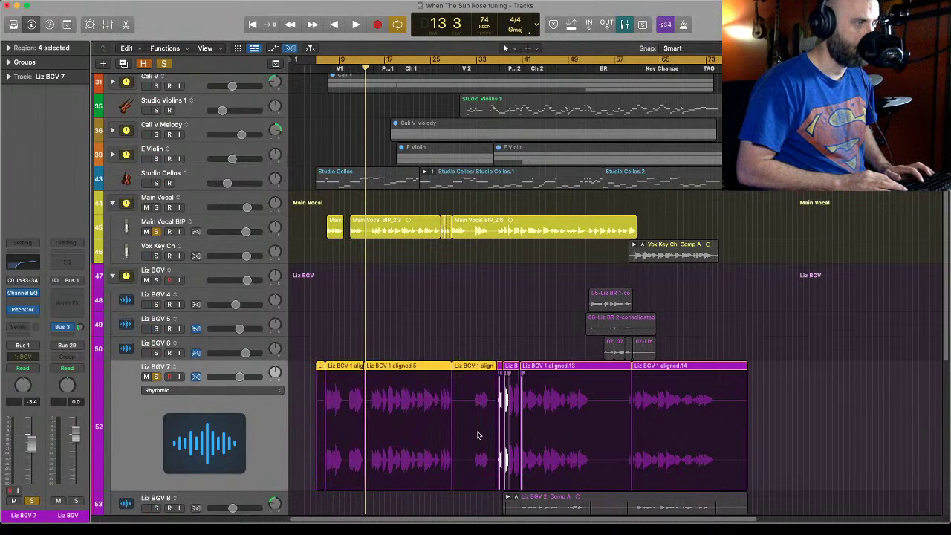
pyautogui.hotkey('ctrl', 'm')
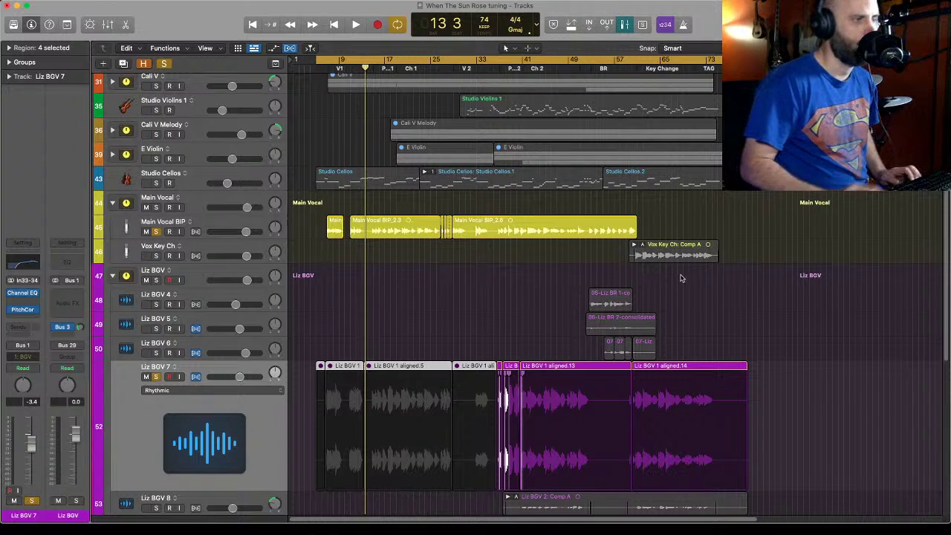
# Audition BGV 7 against the main vocal from bar 36 beat 2 to about bar 38 with the waveform enlarged.
pyautogui.click(497, 64)
pyautogui.scroll(3, 476, 148)
pyautogui.scroll(-5, 474, 128)
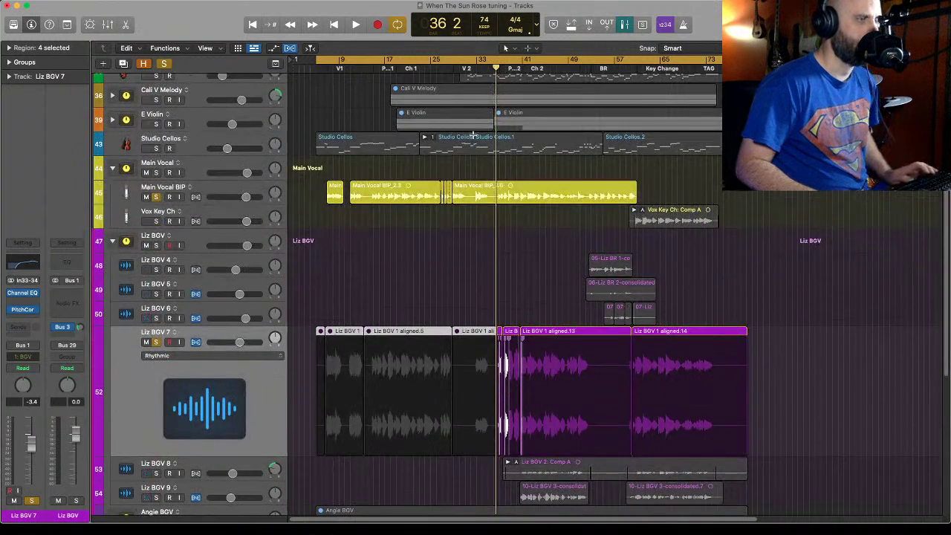
pyautogui.scroll(-3, 474, 127)
pyautogui.scroll(10, 475, 146)
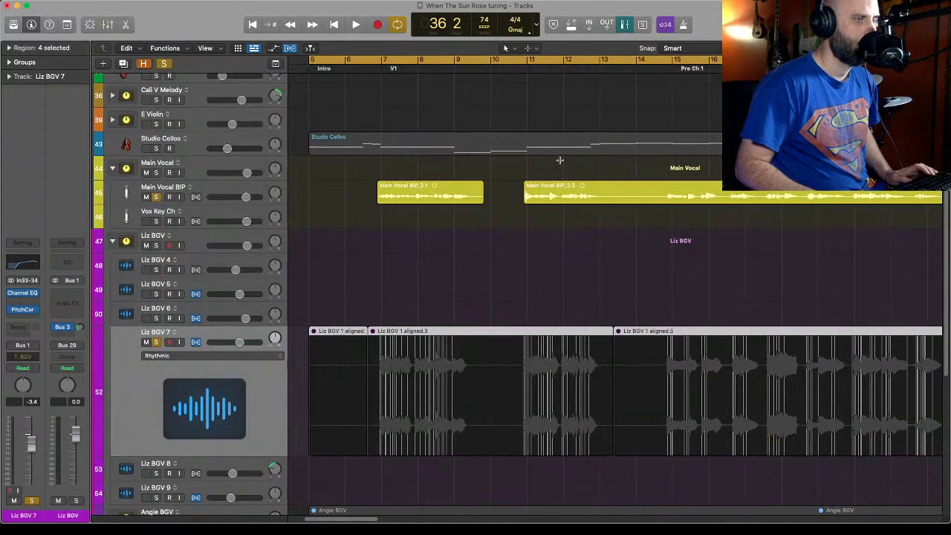
pyautogui.hscroll(-3, 561, 163)
pyautogui.hscroll(12, 561, 163)
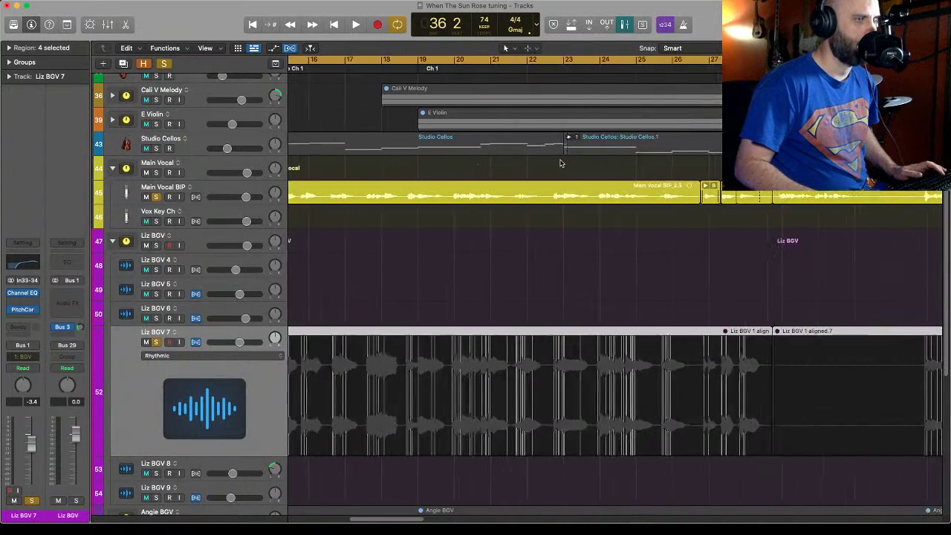
pyautogui.hscroll(15, 561, 163)
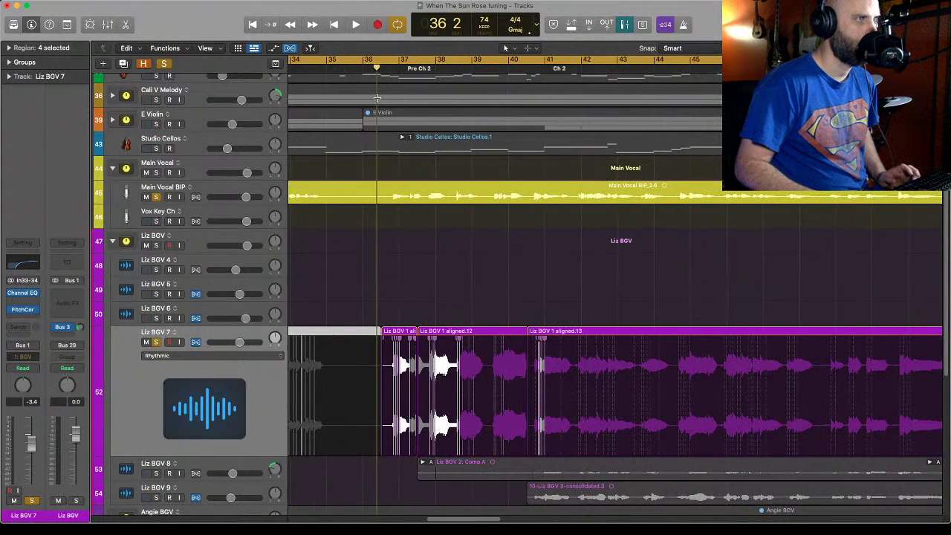
pyautogui.press('space')
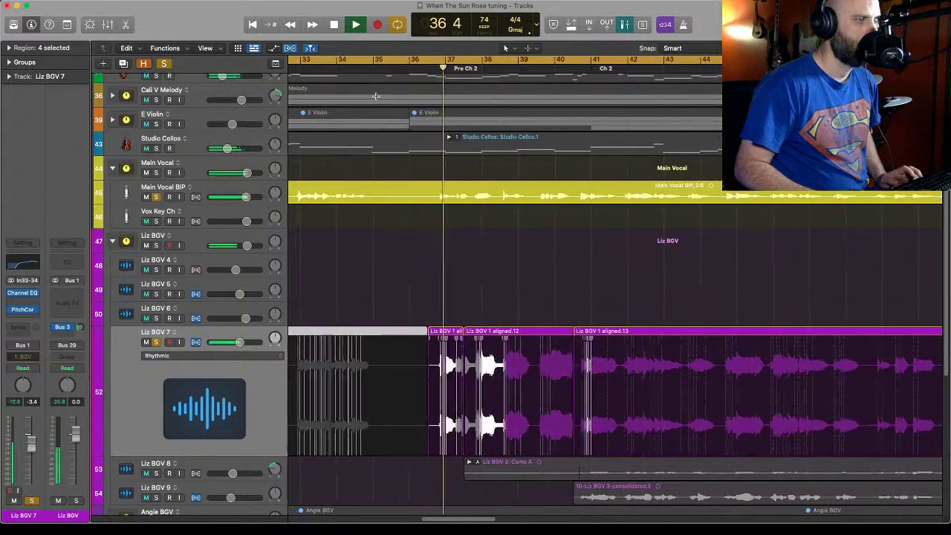
pyautogui.hscroll(-2, 376, 96)
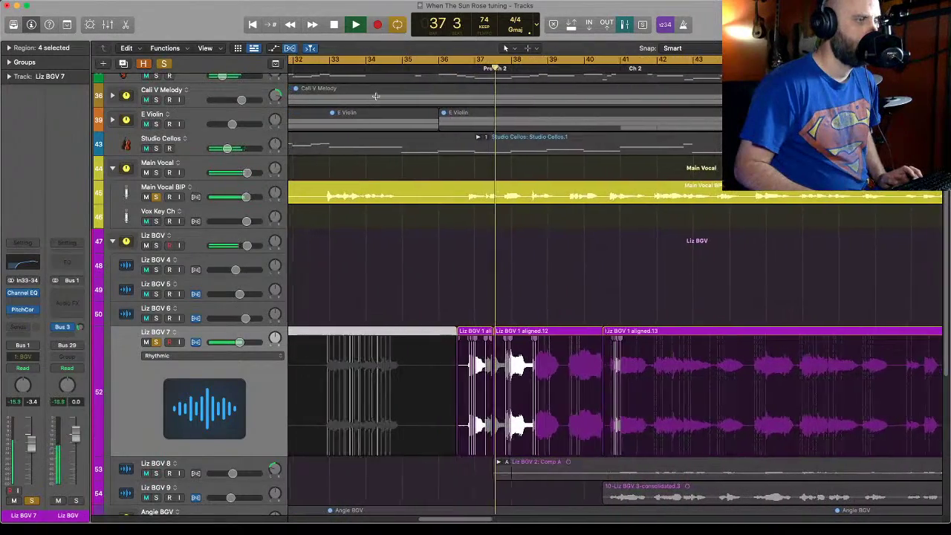
pyautogui.hscroll(-2, 431, 192)
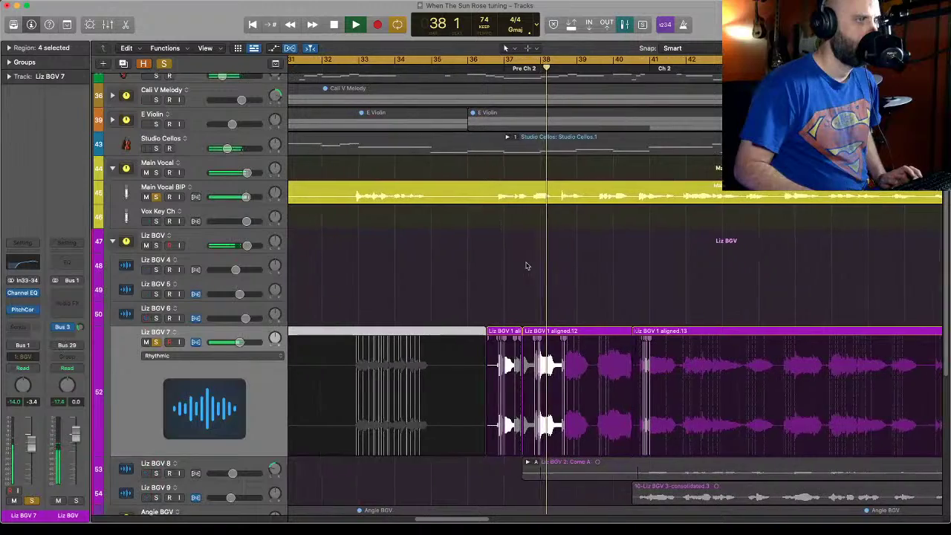
pyautogui.press('space')
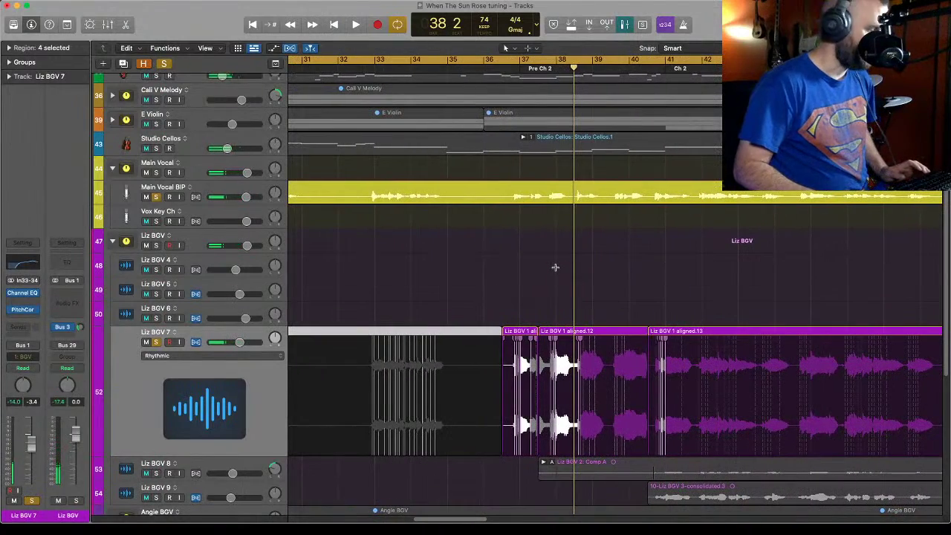
# Replay the start of Pre Ch 2 from about bar 36 beat 3, checking the BGV 7 timing close up against the main vocal.
pyautogui.press('super+Right')
pyautogui.press('super+Right')
pyautogui.press('super+Right')
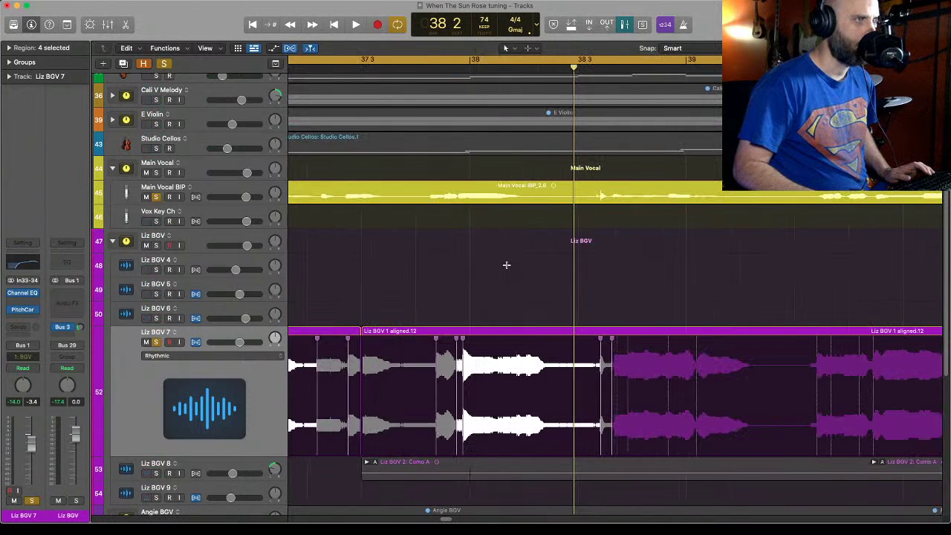
pyautogui.hscroll(-5, 506, 264)
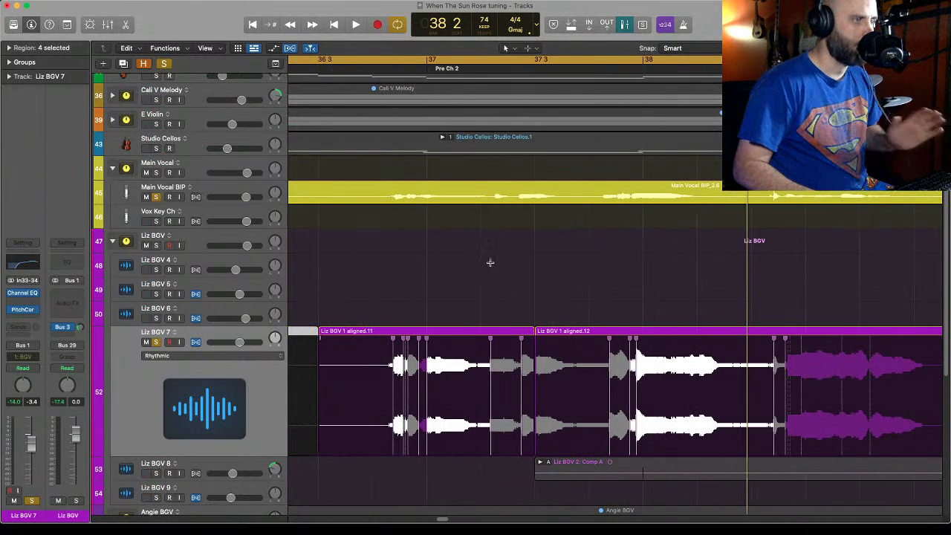
pyautogui.click(347, 68)
pyautogui.press('space')
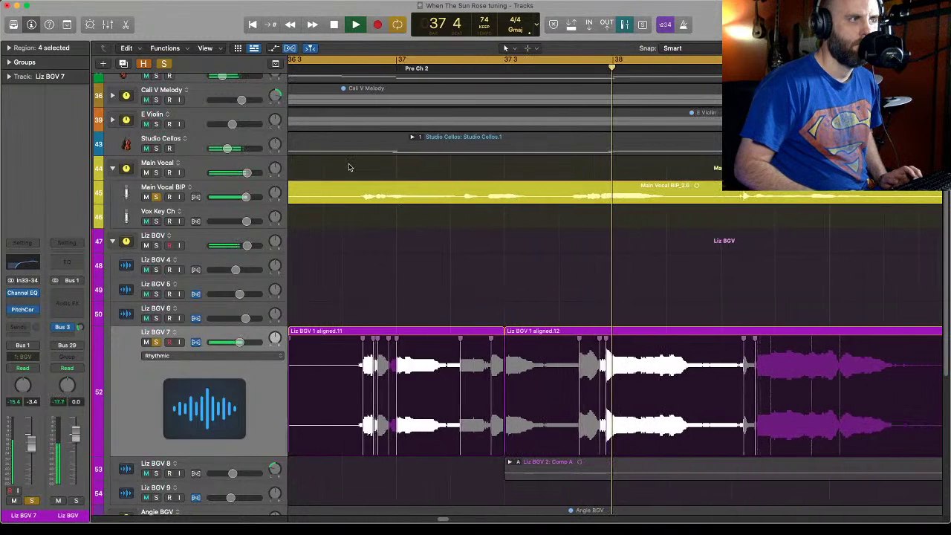
pyautogui.press('space')
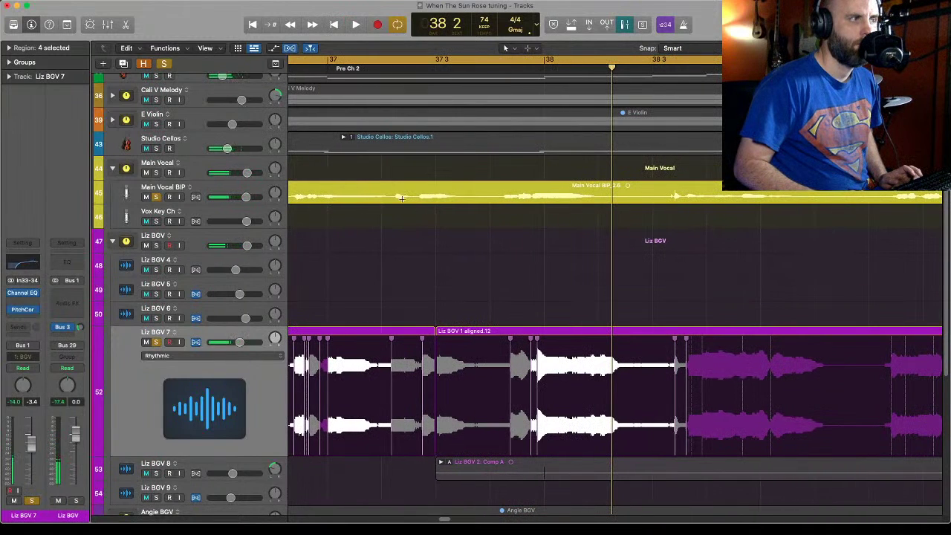
# Shift the BGV 7 flex marker near bar 37 beat 2 slightly later to match the main vocal, and audition the result.
pyautogui.click(394, 399)
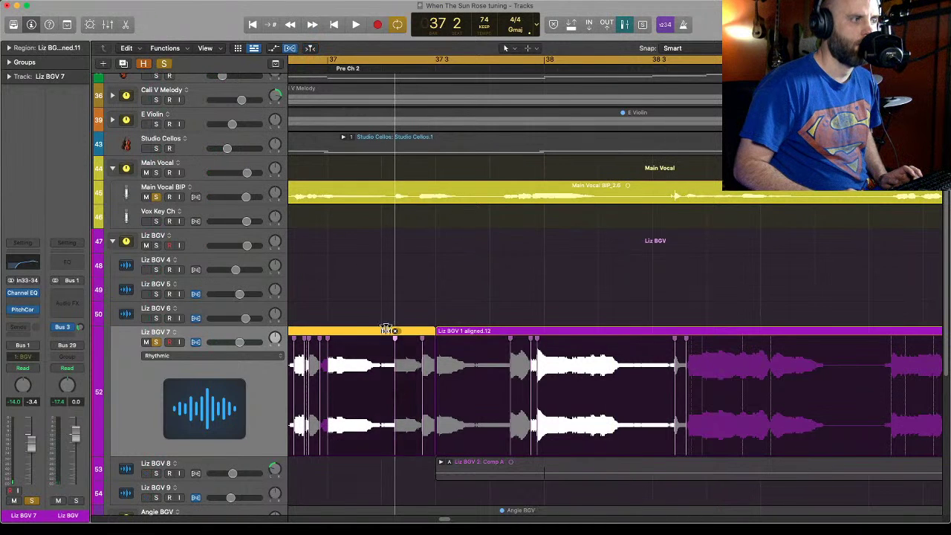
pyautogui.click(296, 71)
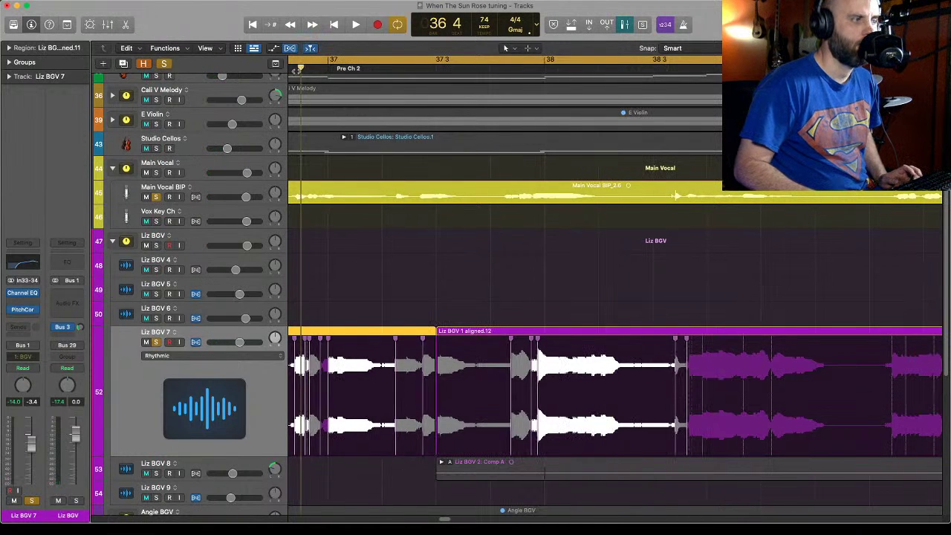
pyautogui.press('space')
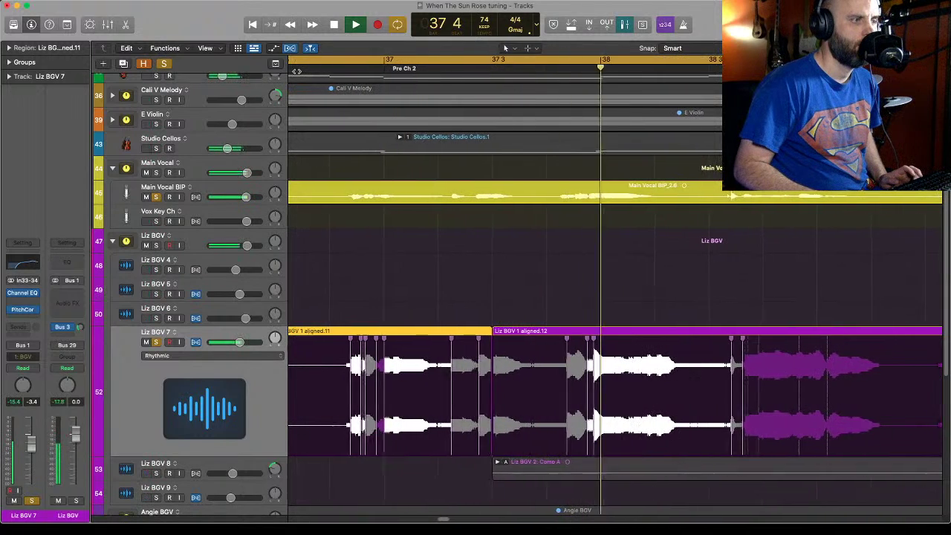
pyautogui.press('space')
# Move the BGV 7 flex marker near bar 37 beat 4 earlier to match the main vocal's onset, and audition from about bar 37.
pyautogui.click(526, 196)
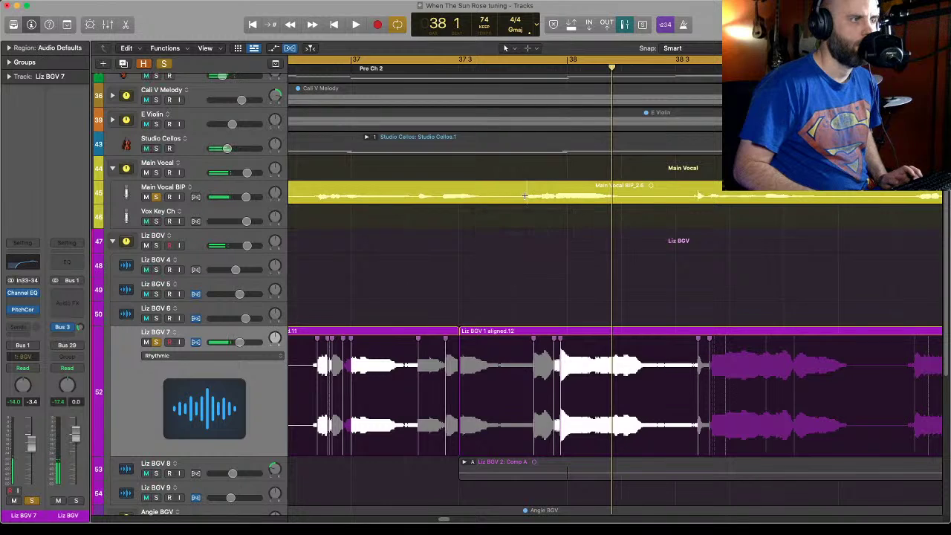
pyautogui.click(525, 185)
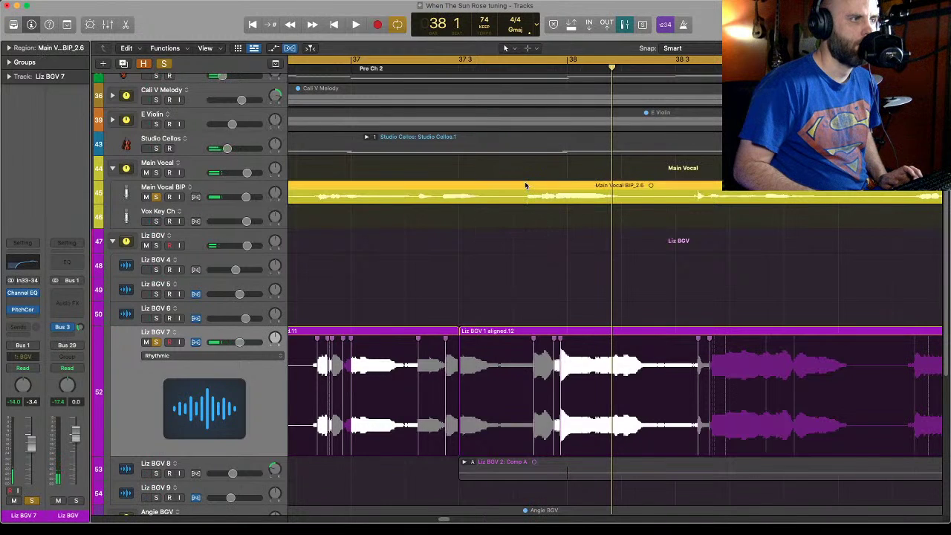
pyautogui.click(530, 402)
pyautogui.moveTo(530, 403); pyautogui.dragTo(527, 403)
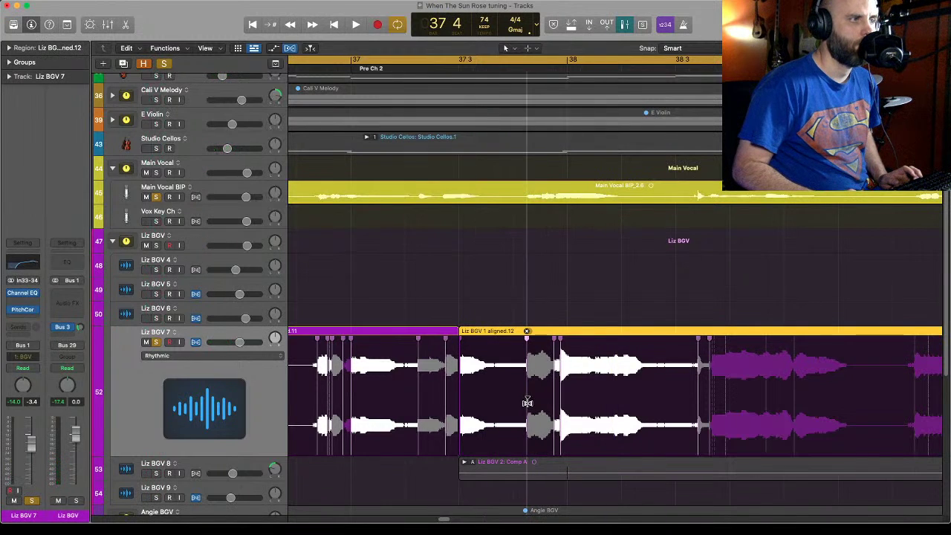
pyautogui.click(385, 70)
pyautogui.press('space')
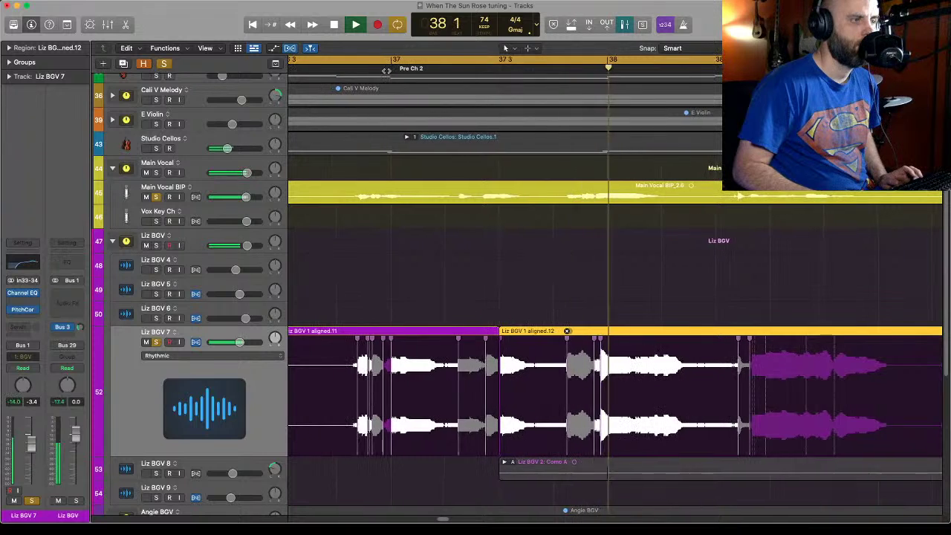
pyautogui.press('space')
# Move the two BGV 7 flex markers just before bar 38 slightly earlier to match the main vocal, and audition from bar 37 beat 3.
pyautogui.click(492, 198)
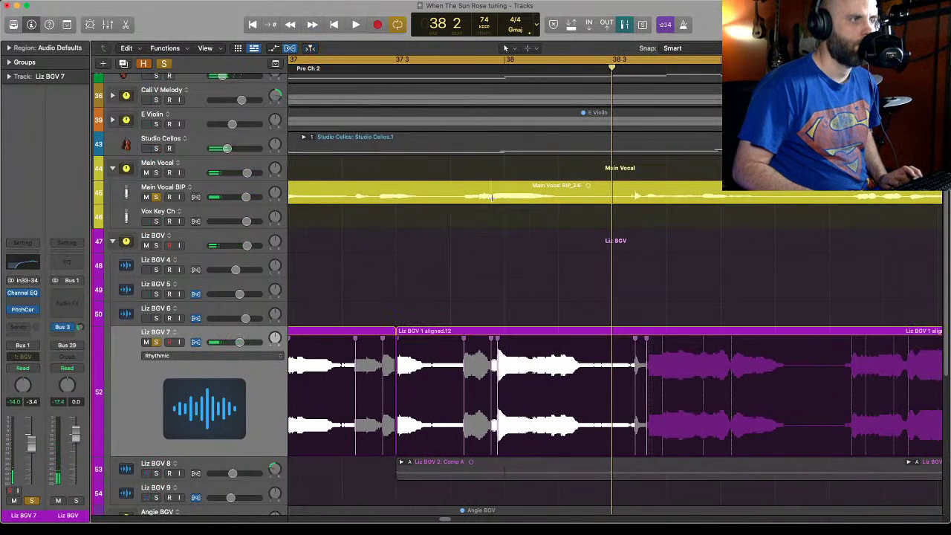
pyautogui.click(489, 393)
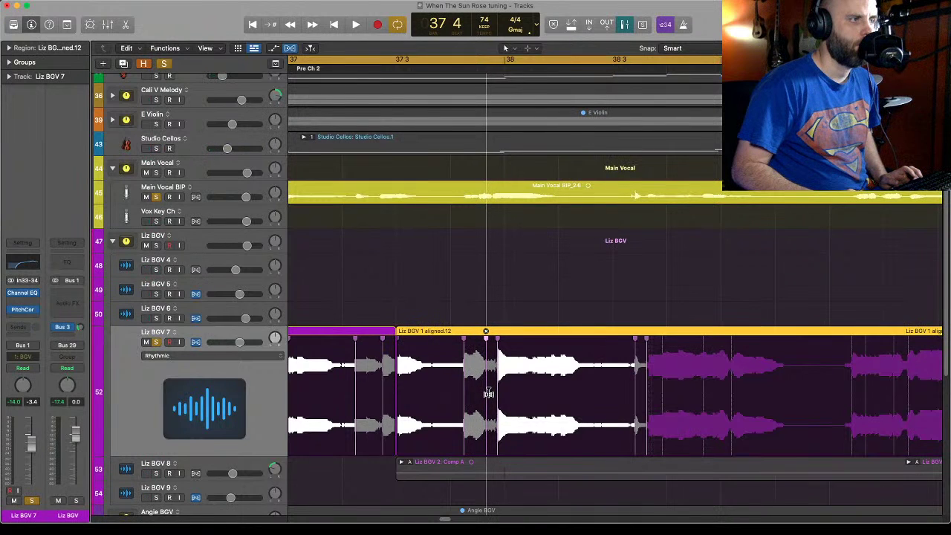
pyautogui.moveTo(498, 393); pyautogui.dragTo(493, 393)
pyautogui.click(398, 67)
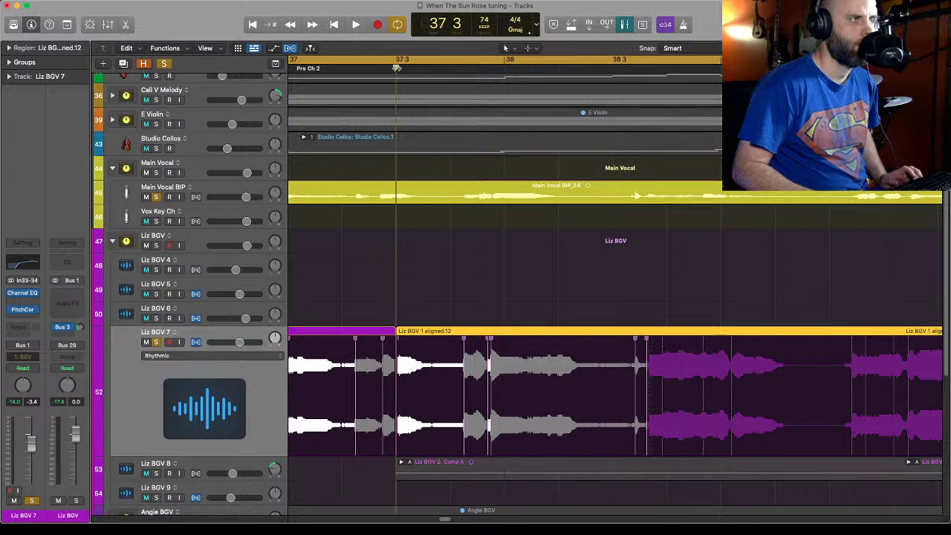
pyautogui.press('space')
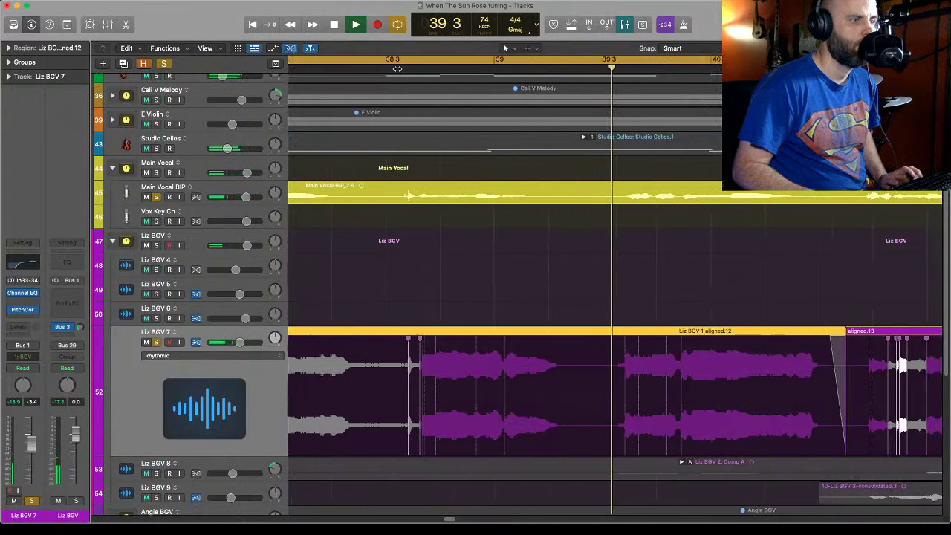
pyautogui.press('space')
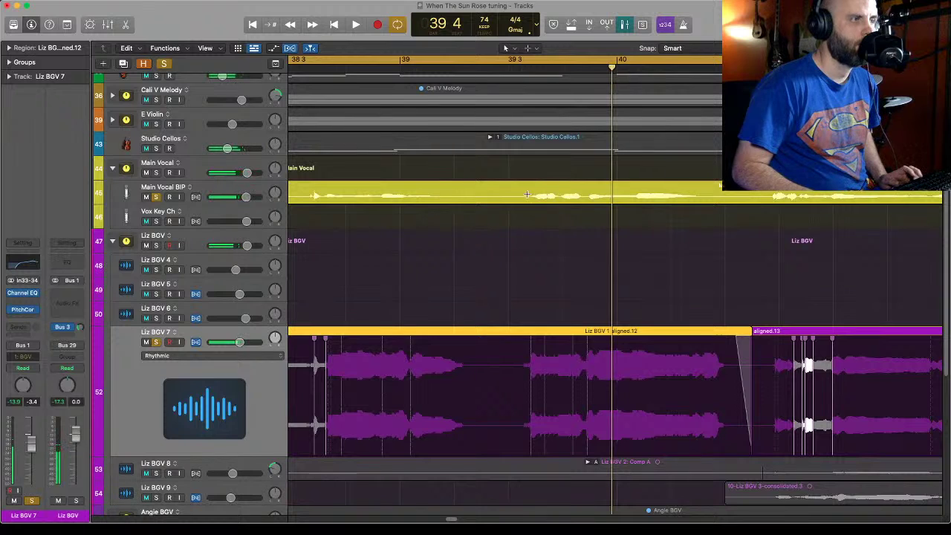
# Shift the BGV 7 flex marker at the phrase start just after bar 39 beat 3 slightly later to match the main vocal.
pyautogui.click(531, 402)
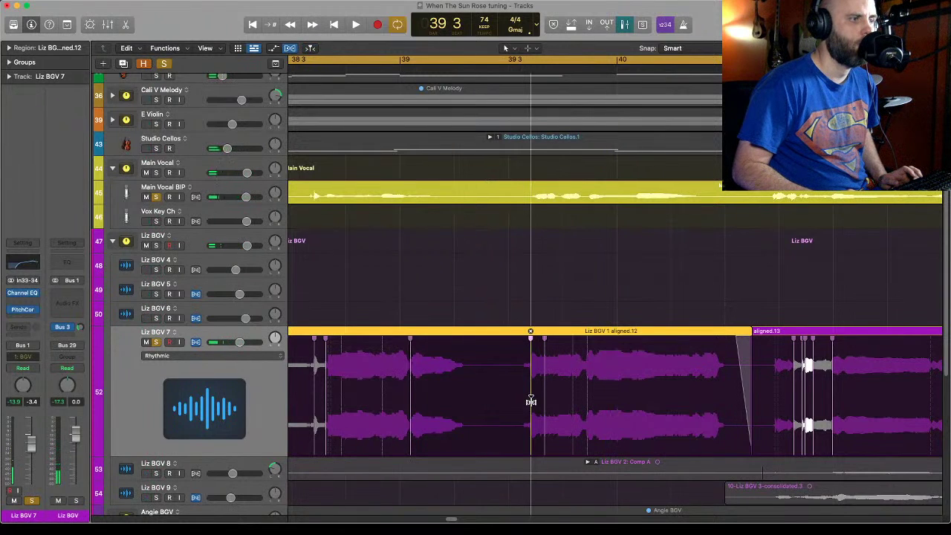
pyautogui.click(612, 67)
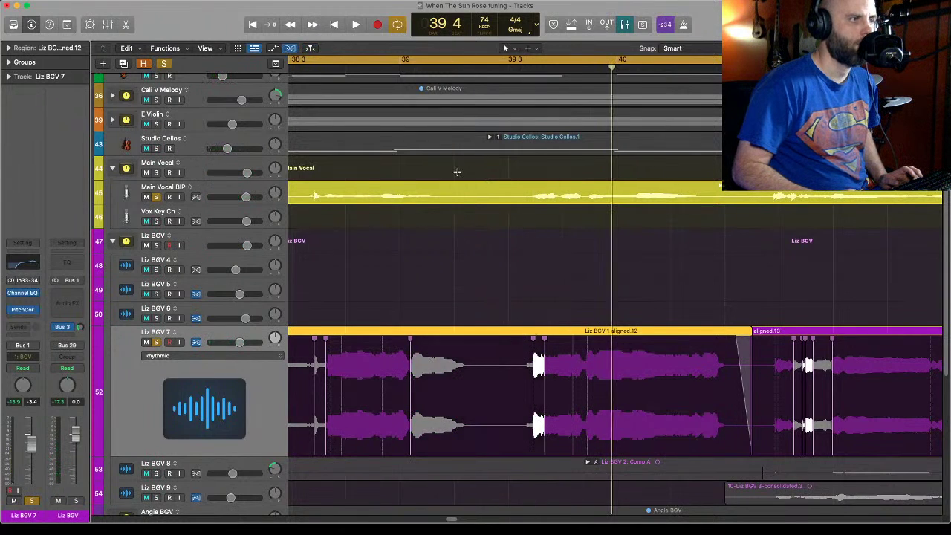
# Audition from just after bar 39, raising the Liz BGV 7 level to -1.9 dB and slightly lowering the Main Vocal BIP level.
pyautogui.click(426, 67)
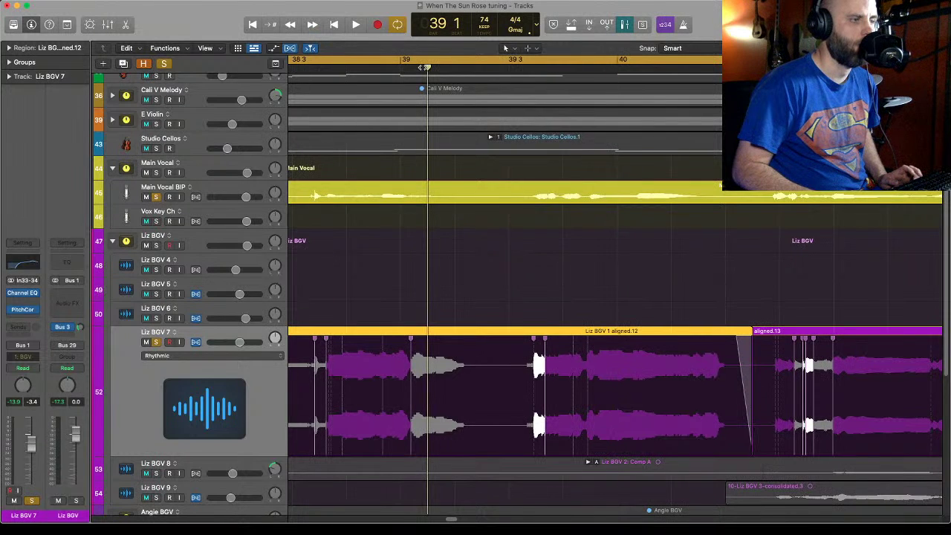
pyautogui.press('space')
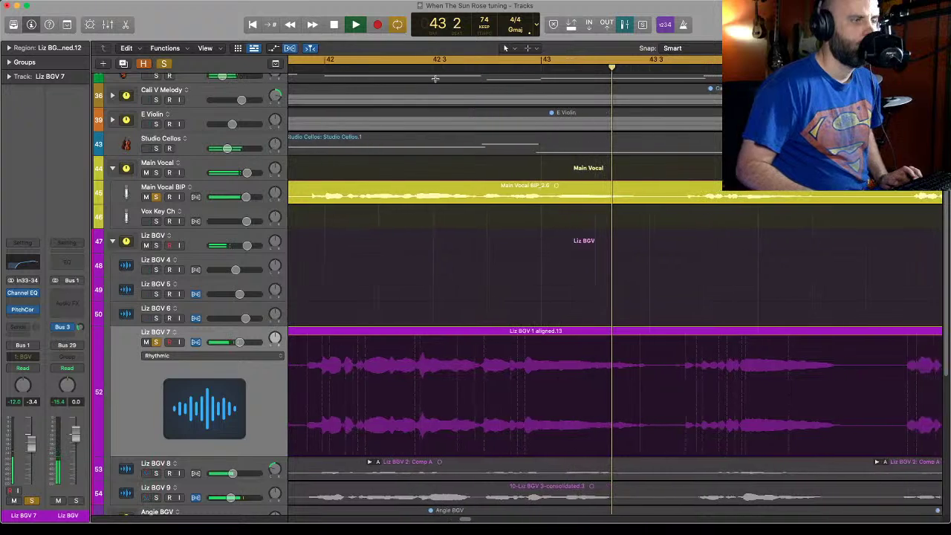
pyautogui.moveTo(238, 346); pyautogui.dragTo(243, 343)
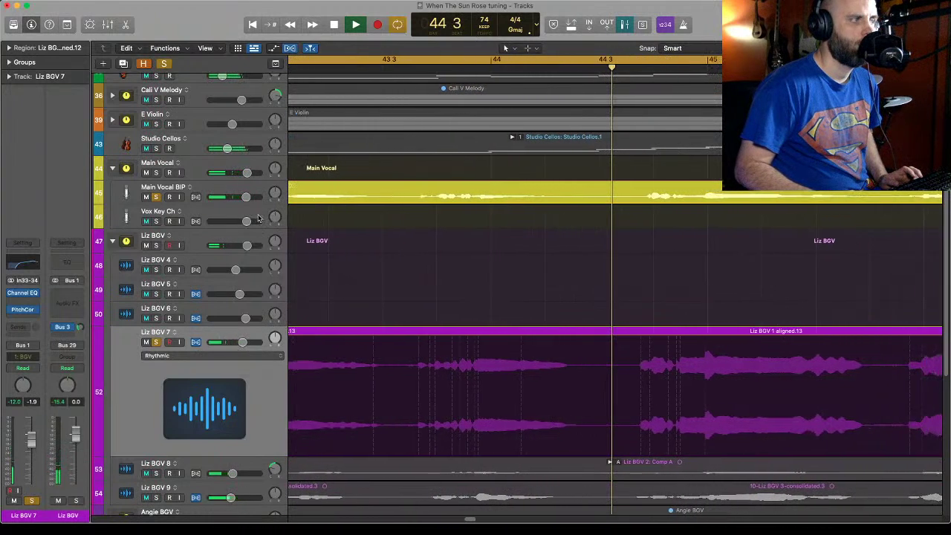
pyautogui.moveTo(246, 197); pyautogui.dragTo(242, 198)
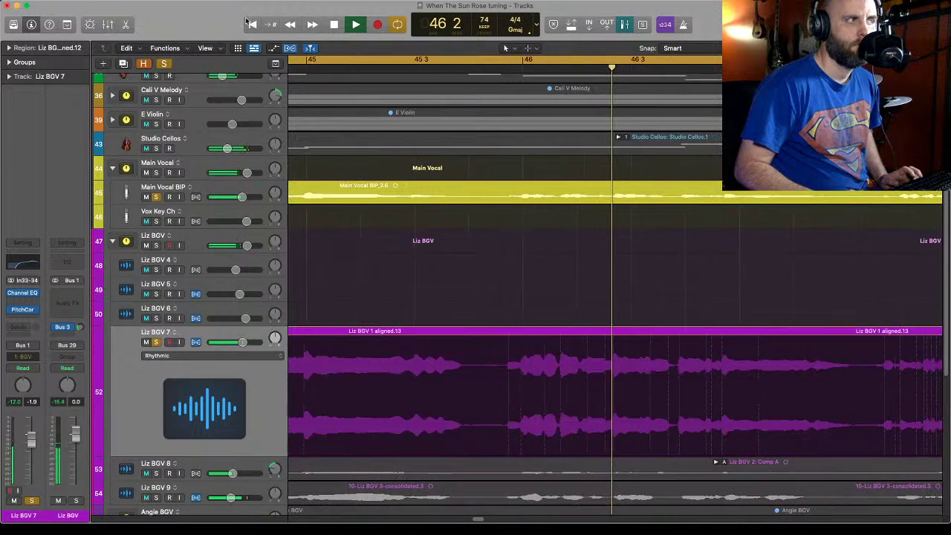
pyautogui.press('space')
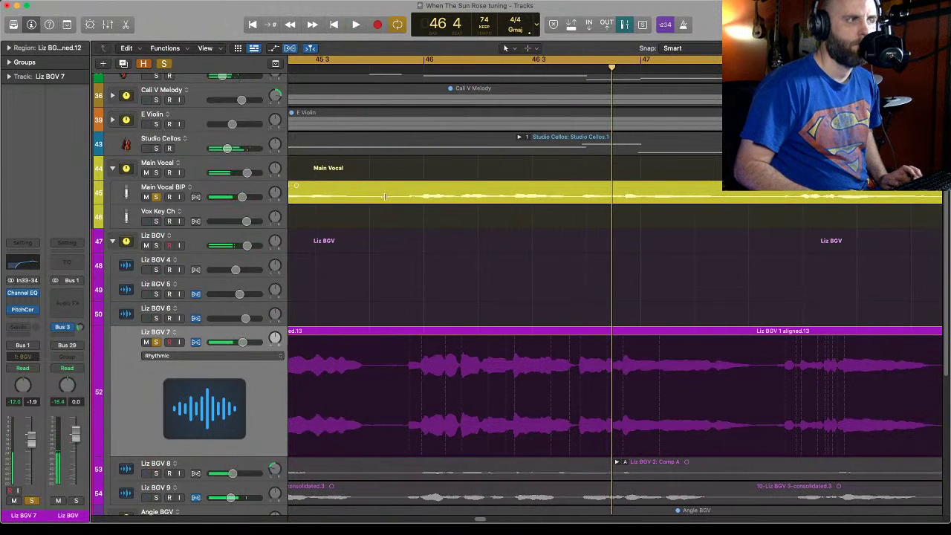
# Shift the BGV 7 flex marker just after bar 46 beat 2 slightly later, auditioning the phrase before and after the change.
pyautogui.click(367, 70)
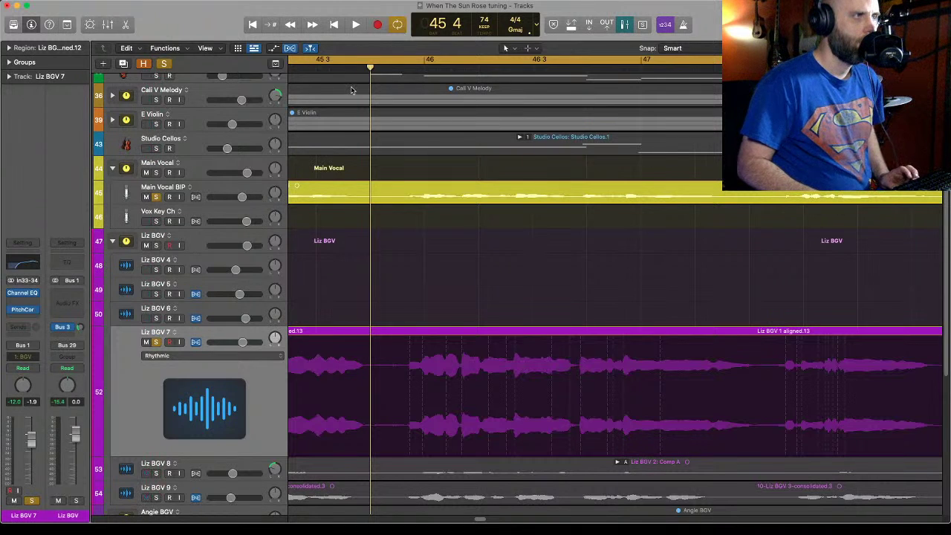
pyautogui.click(341, 70)
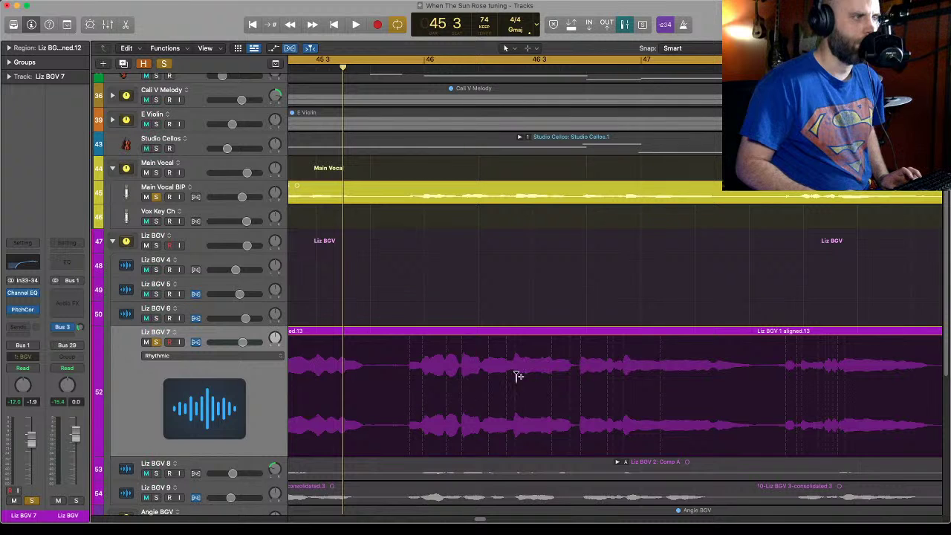
pyautogui.press('space')
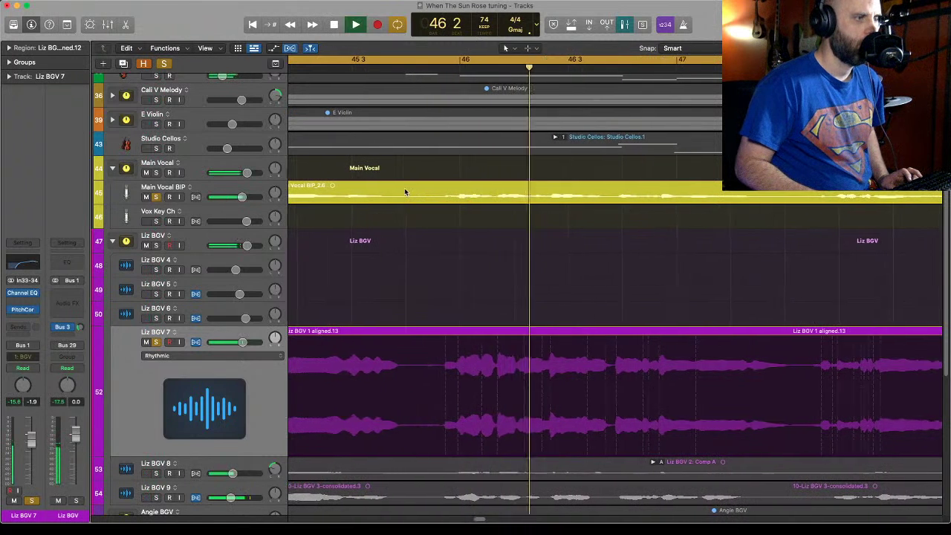
pyautogui.press('space')
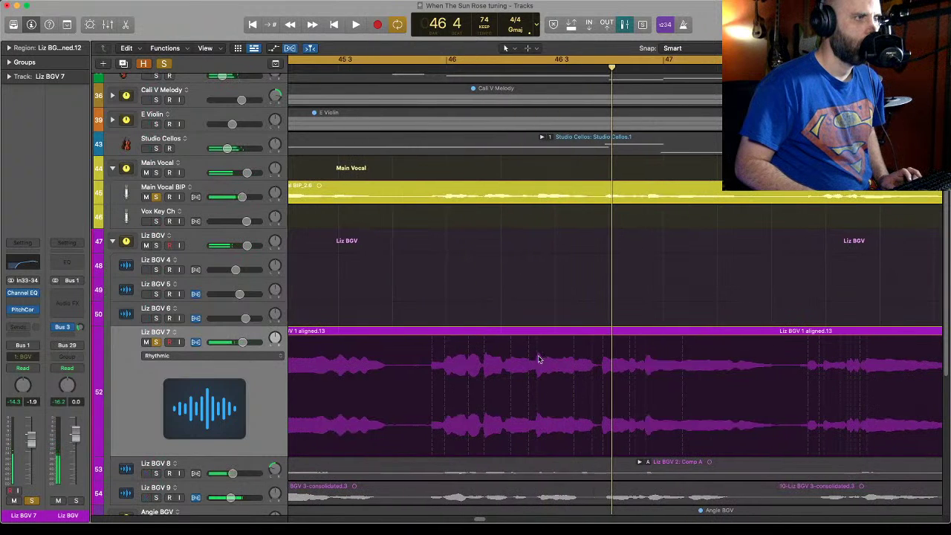
pyautogui.moveTo(510, 392); pyautogui.dragTo(521, 394)
pyautogui.click(420, 67)
pyautogui.press('space')
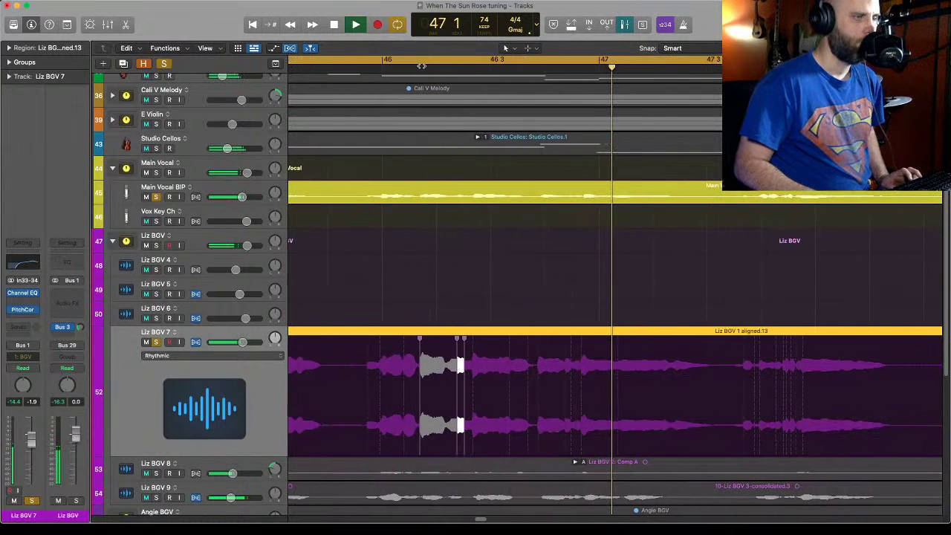
pyautogui.press('space')
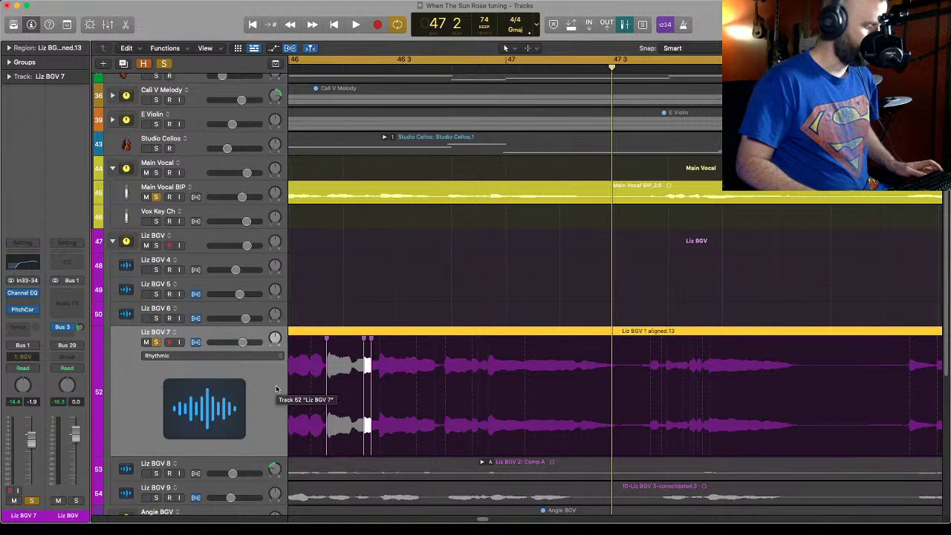
# View the flex modes available for Liz BGV 7, leaving Rhythmic selected.
pyautogui.hscroll(-1, 325, 377)
pyautogui.hscroll(-5, 324, 378)
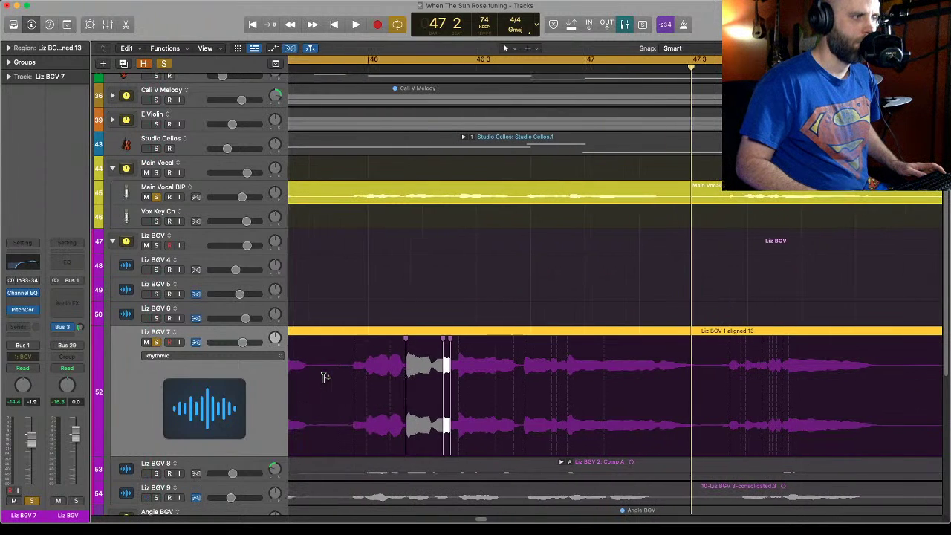
pyautogui.click(192, 356)
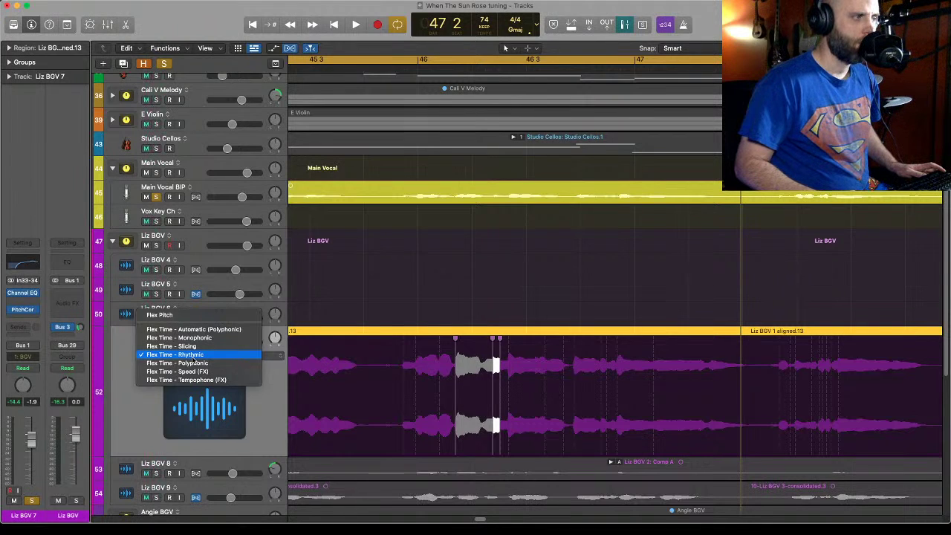
pyautogui.click(134, 423)
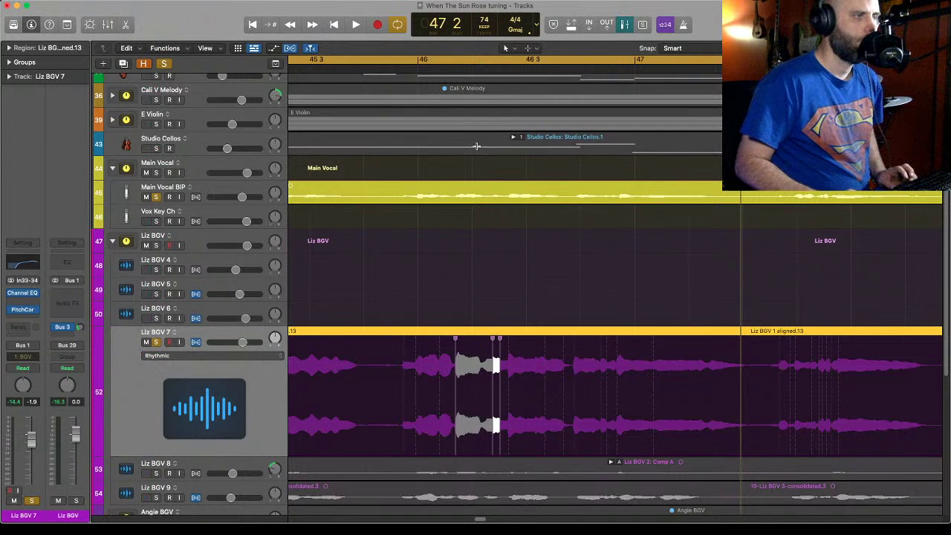
# Audition BGV 7 against the main vocal from bar 45 beat 4 to about bar 51.
pyautogui.click(391, 67)
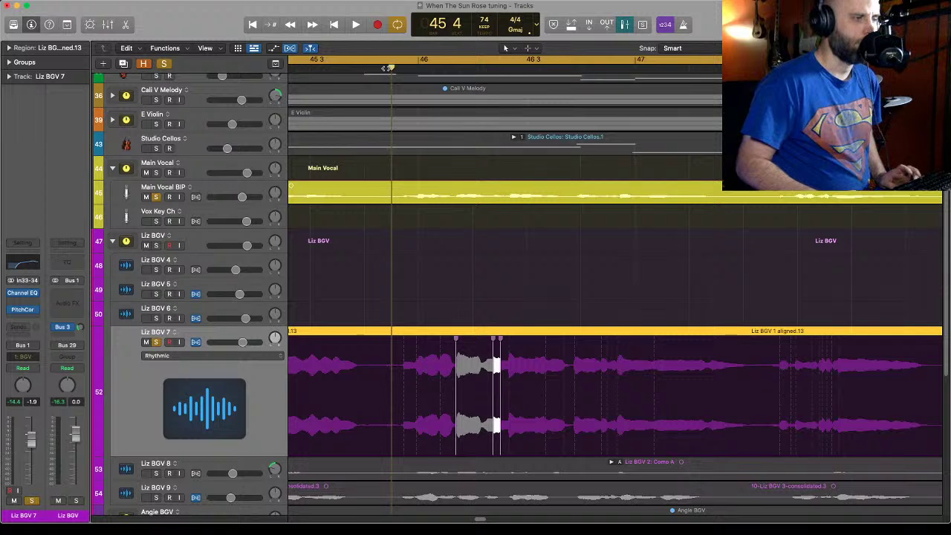
pyautogui.press('space')
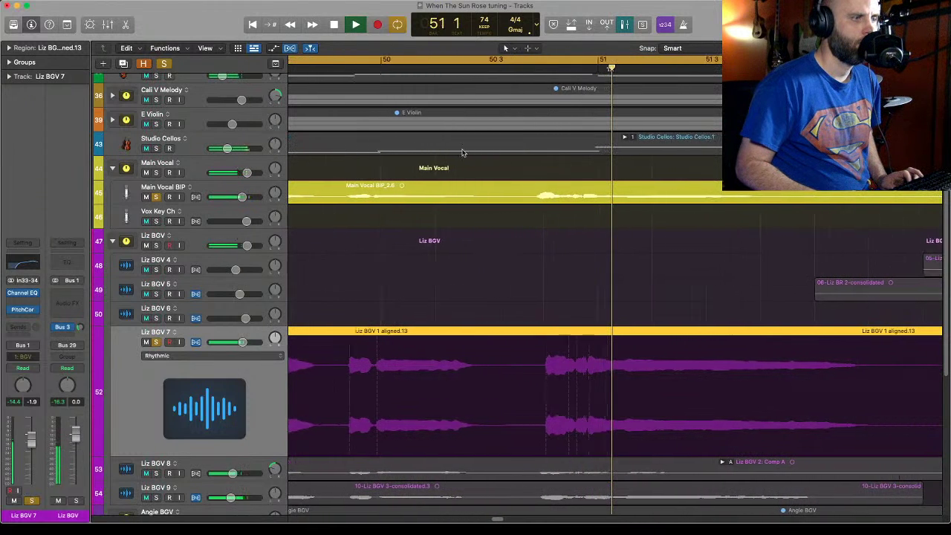
pyautogui.press('space')
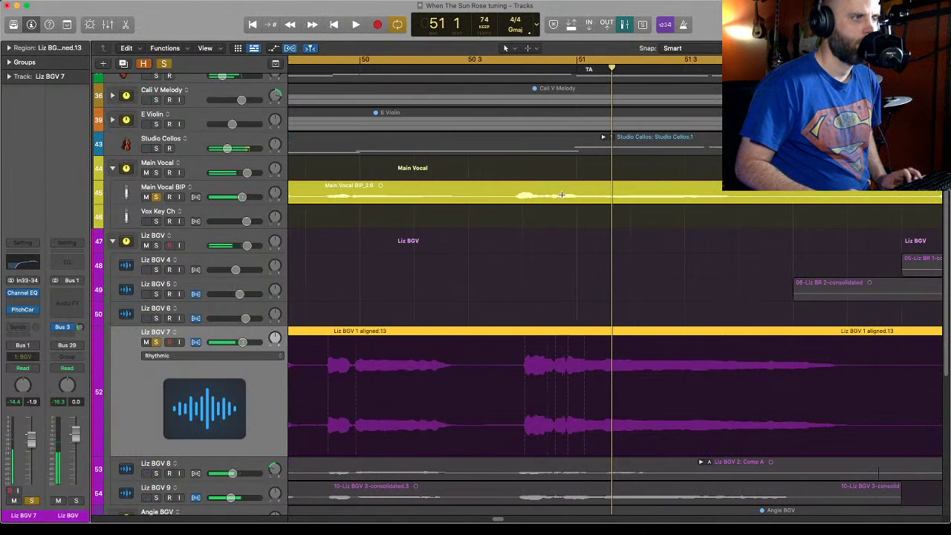
# Move the BGV 7 flex marker near bar 50 beat 4 slightly earlier to match the main vocal, and audition from bar 50 beat 2.
pyautogui.click(525, 394)
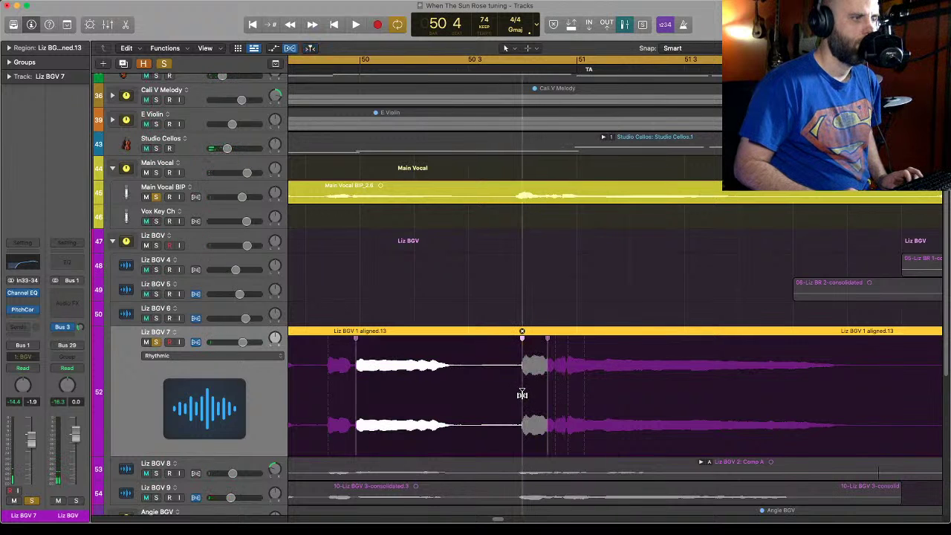
pyautogui.click(518, 394)
pyautogui.click(516, 393)
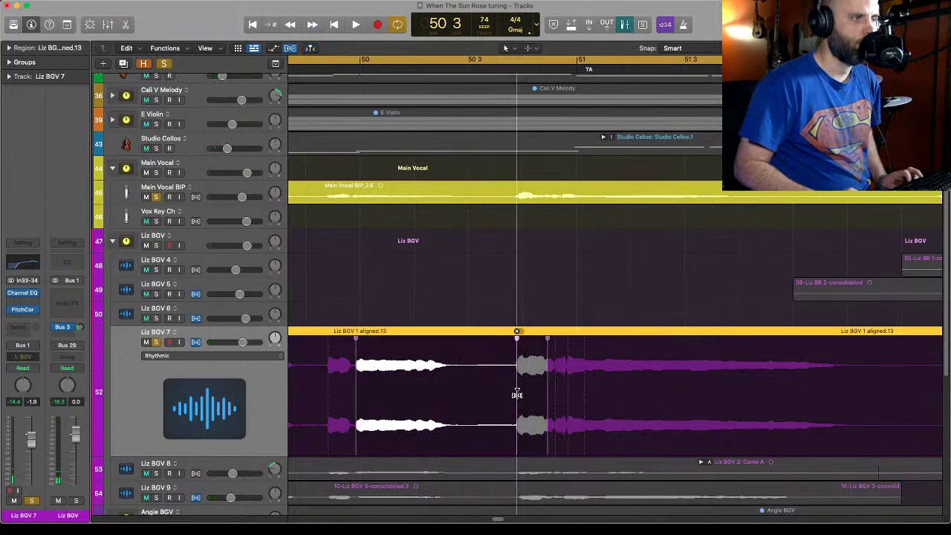
pyautogui.moveTo(517, 395); pyautogui.dragTo(518, 395)
pyautogui.click(417, 72)
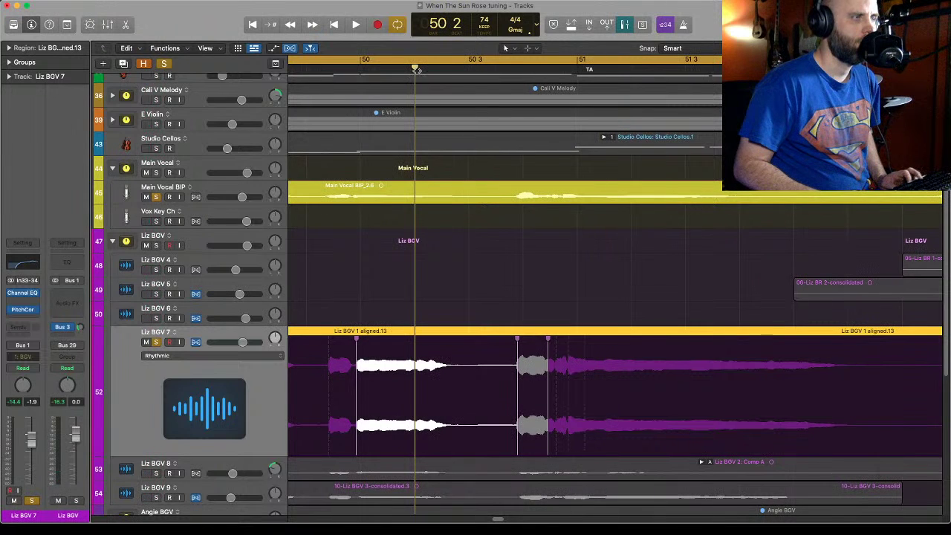
pyautogui.press('space')
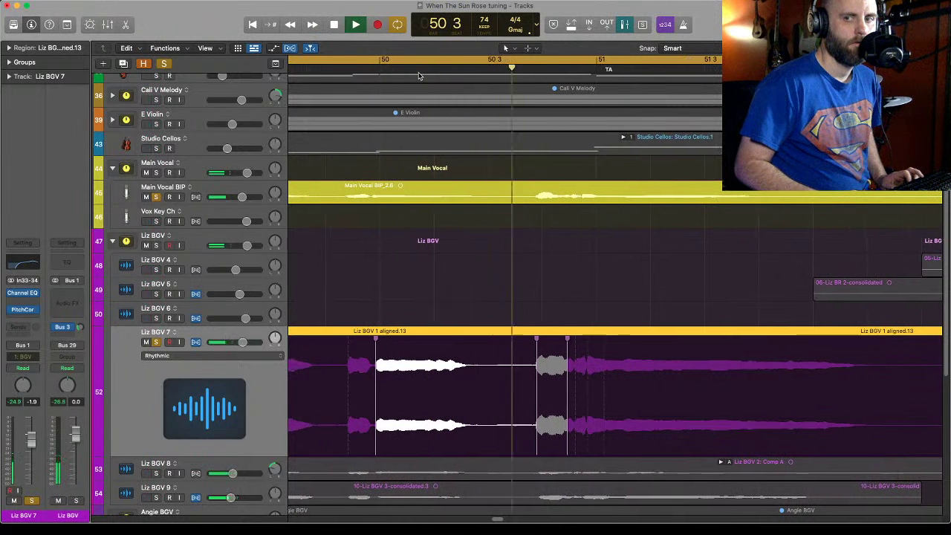
pyautogui.hscroll(-1, 418, 76)
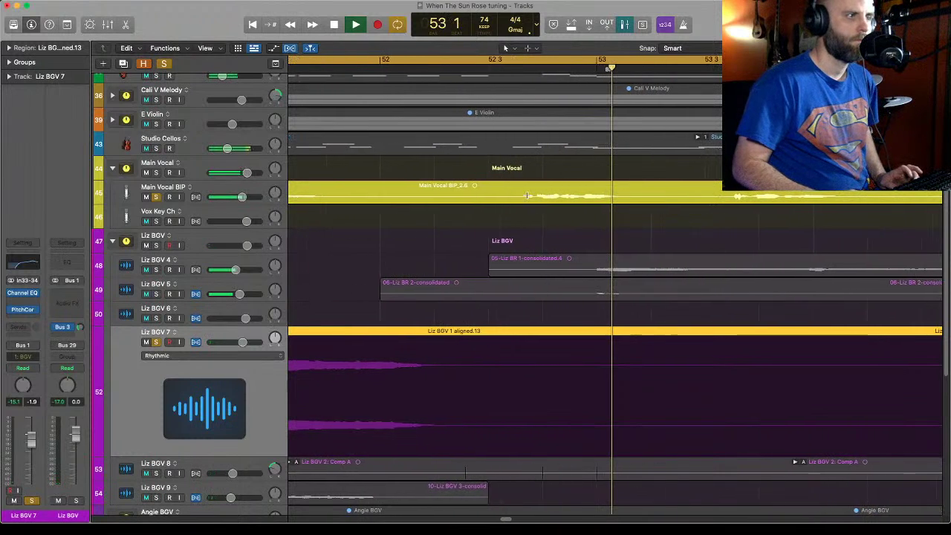
pyautogui.press('space')
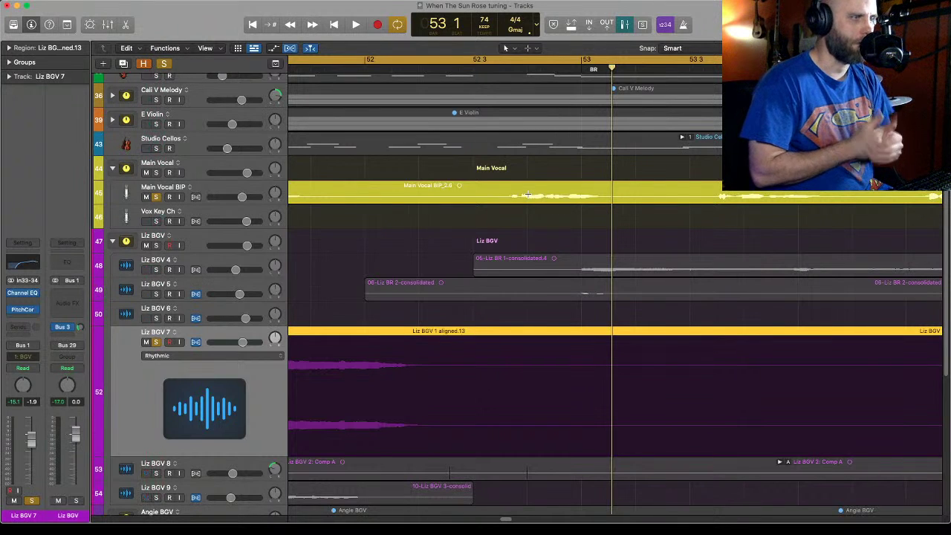
# Look through the arrangement after bar 53 for the next BGV 7 phrase that overlaps the main vocal before the key change.
pyautogui.press('super+Left')
pyautogui.press('super+Left')
pyautogui.press('super+Left')
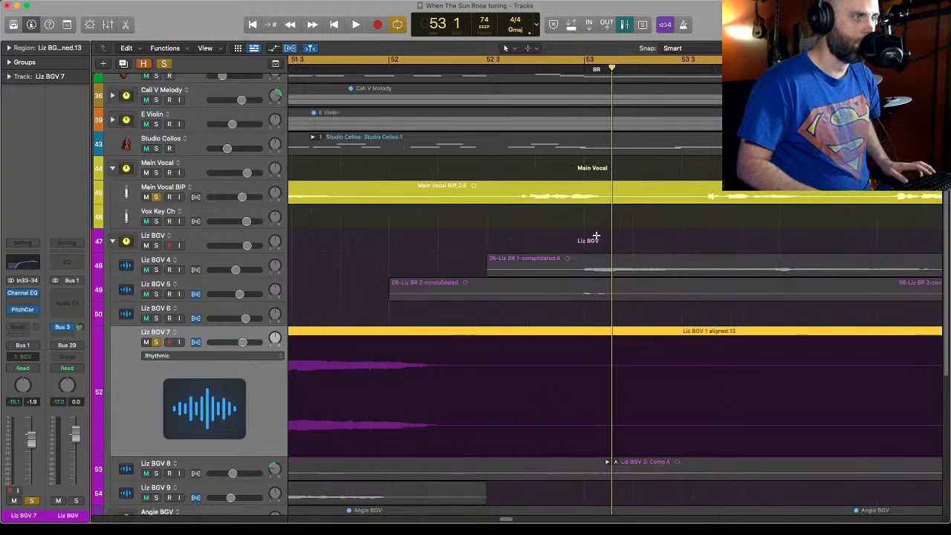
pyautogui.press('super+Left')
pyautogui.press('super+Left')
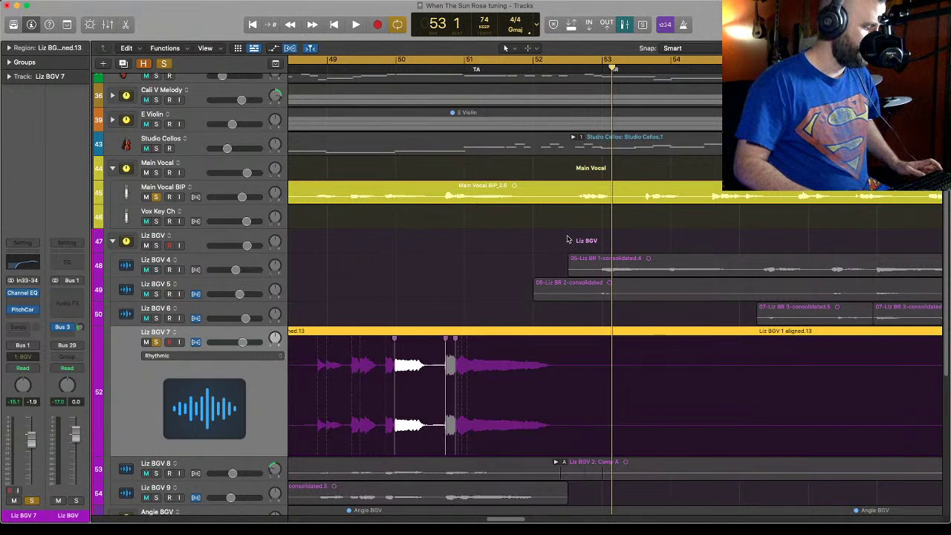
pyautogui.hscroll(-5, 568, 239)
pyautogui.hscroll(20, 567, 239)
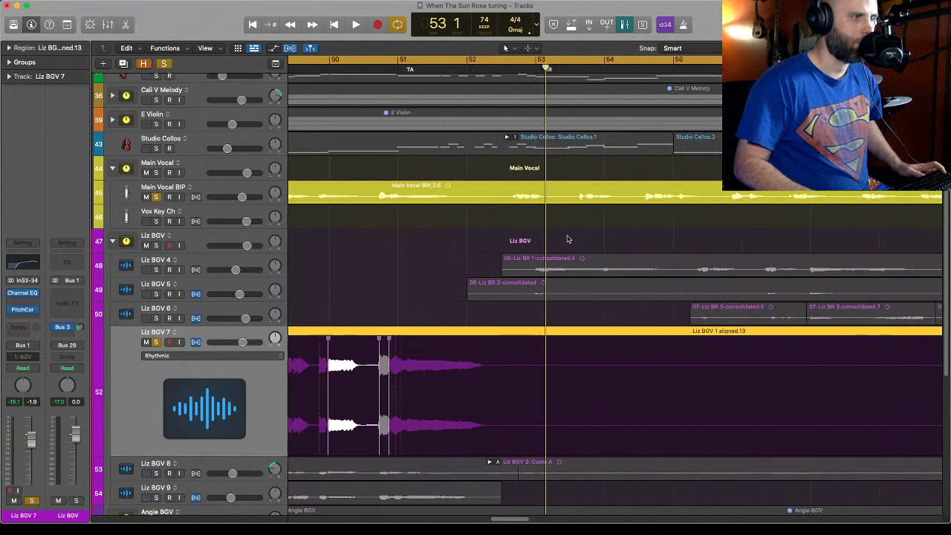
pyautogui.hscroll(20, 568, 239)
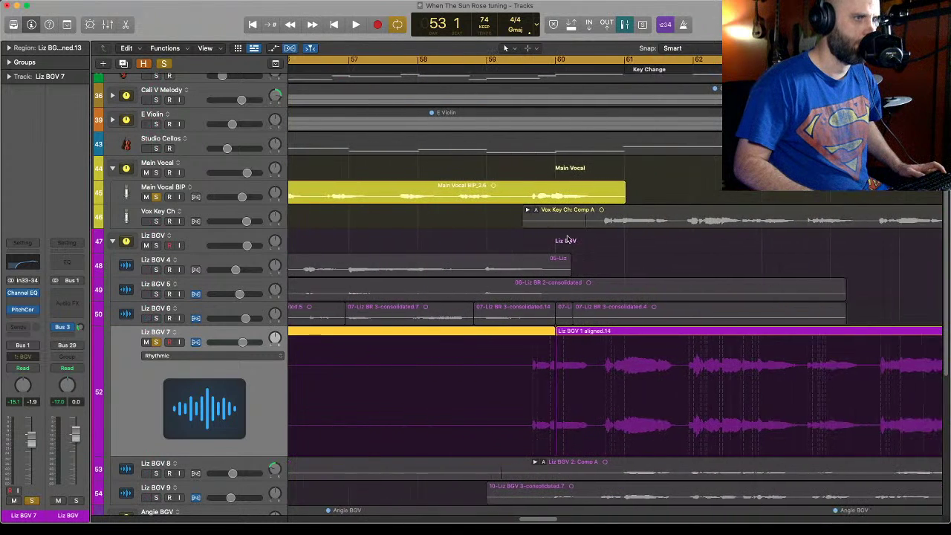
pyautogui.hscroll(-6, 567, 239)
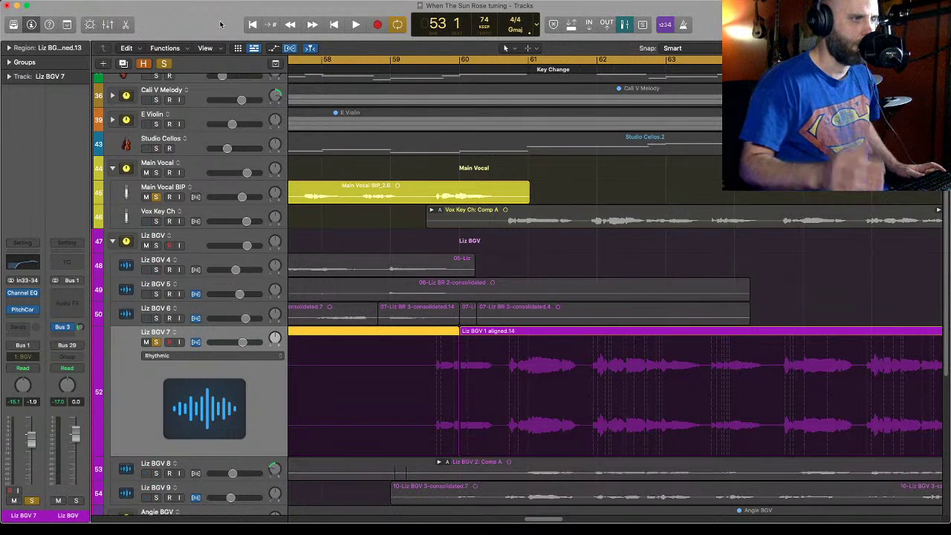
pyautogui.scroll(-5, 253, 241)
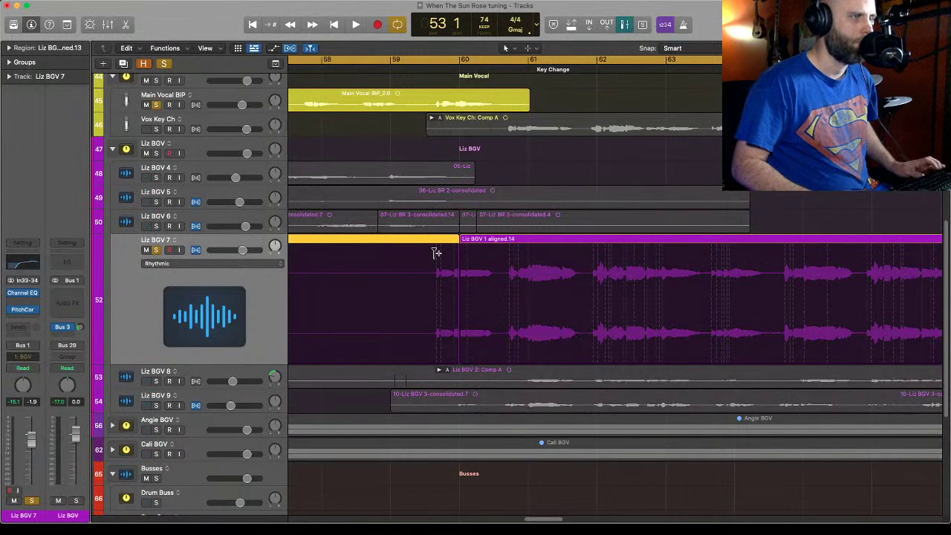
pyautogui.press('super+Right')
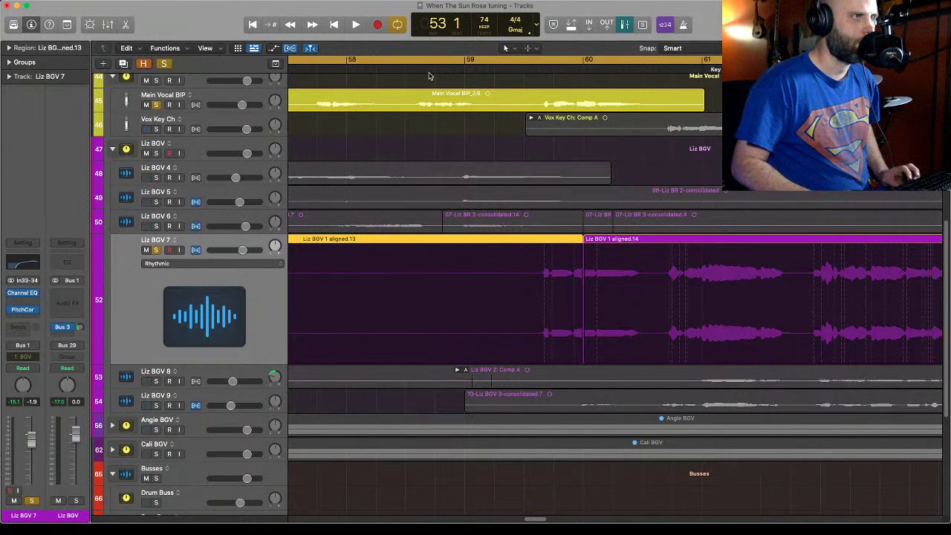
# Audition the BGV 7 phrase leading into bar 60 against the main vocal, starting from bar 59 beat 2.
pyautogui.click(504, 68)
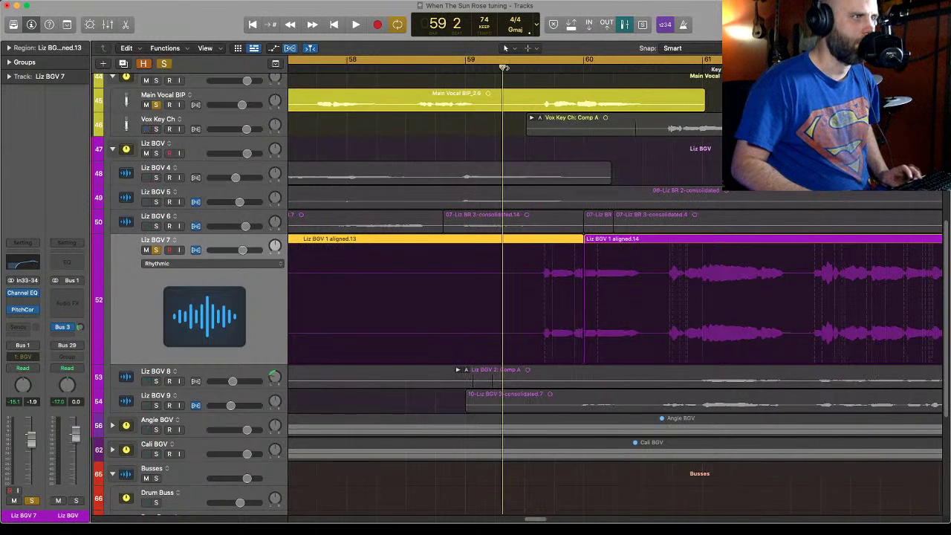
pyautogui.press('space')
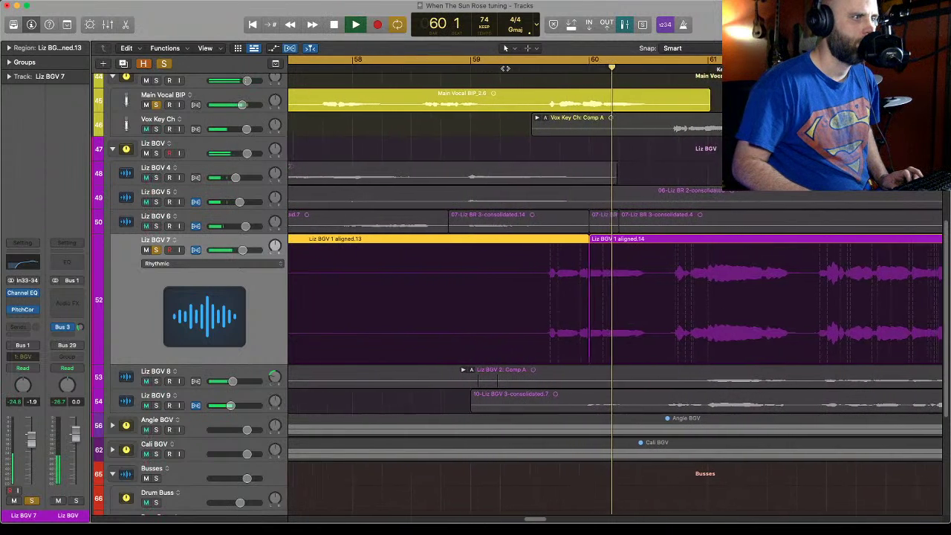
pyautogui.press('space')
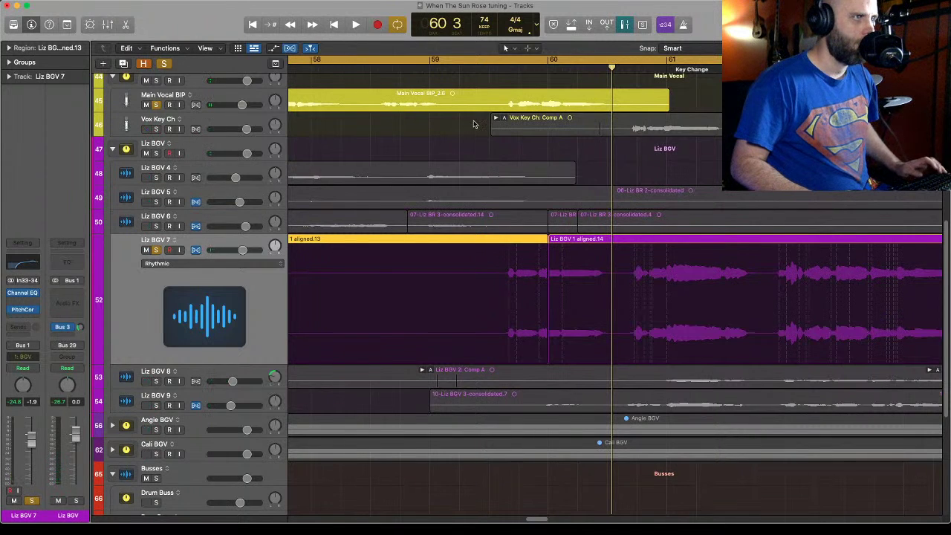
# Move the BGV 7 flex marker just before bar 59 beat 4 slightly later to match the main vocal, and audition from bar 59 beat 2.
pyautogui.moveTo(453, 80); pyautogui.dragTo(619, 352)
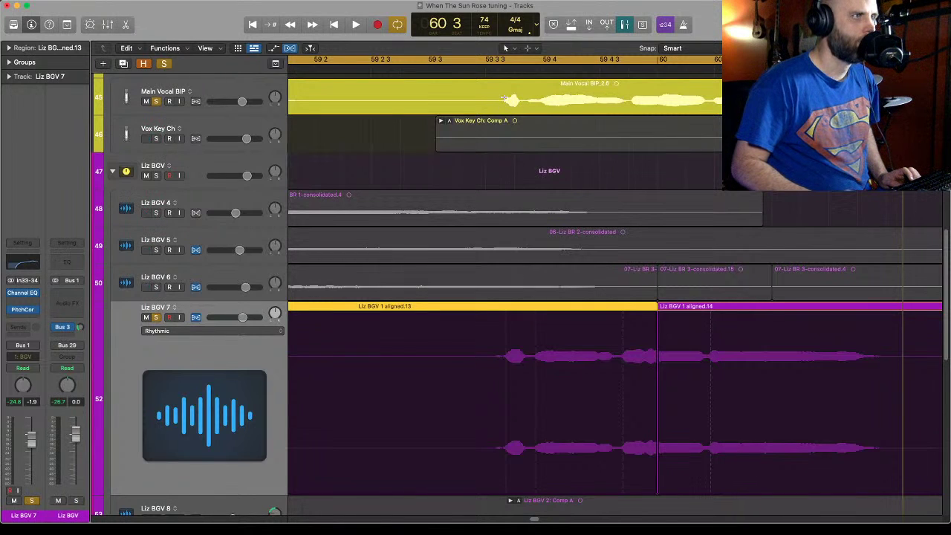
pyautogui.click(503, 98)
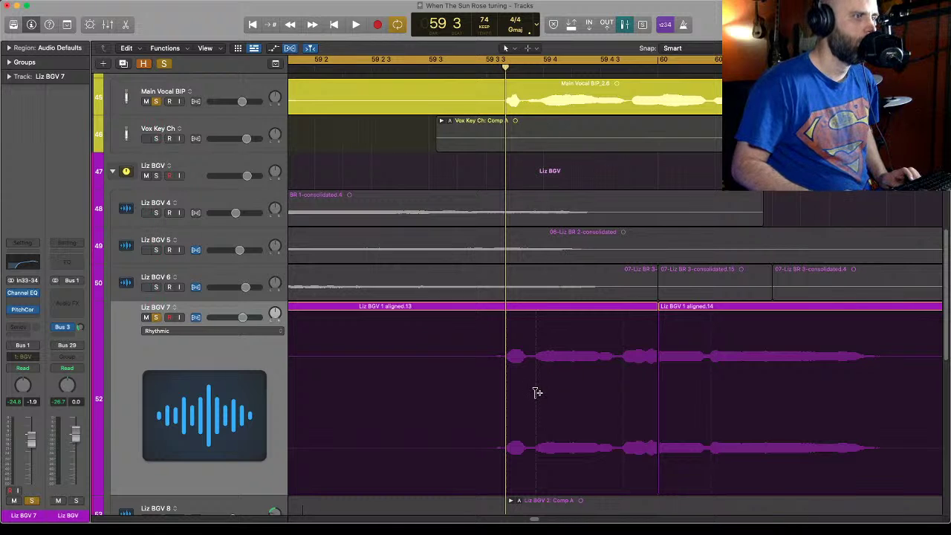
pyautogui.moveTo(537, 71); pyautogui.dragTo(544, 71)
pyautogui.moveTo(537, 399); pyautogui.dragTo(540, 401)
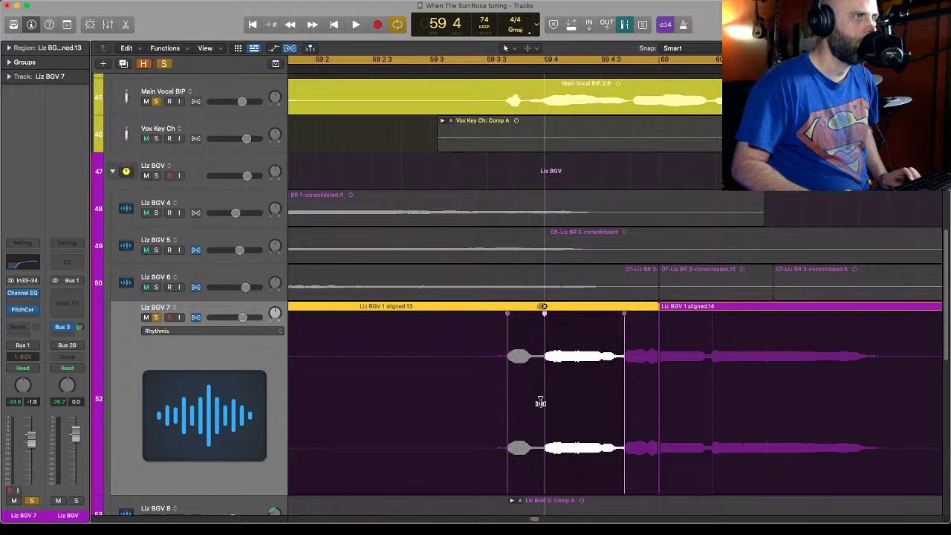
pyautogui.click(402, 70)
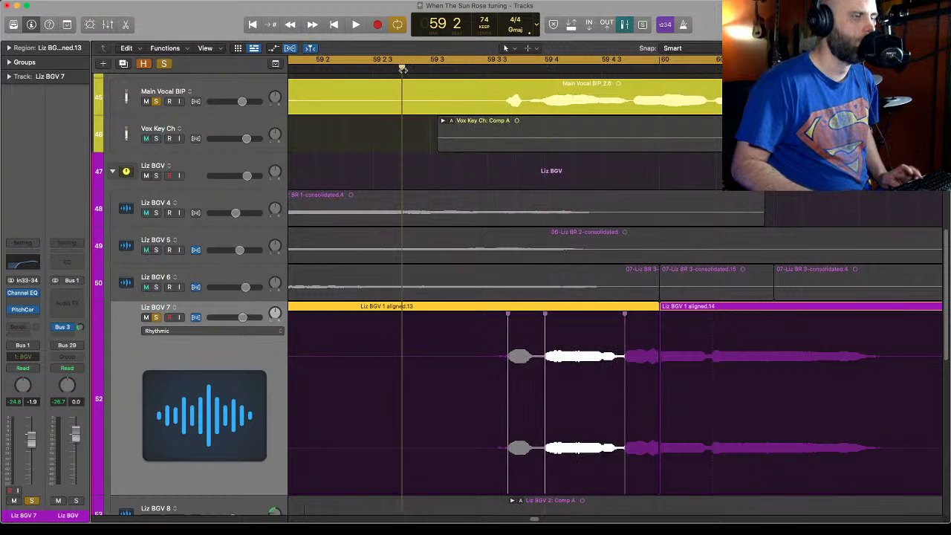
pyautogui.press('space')
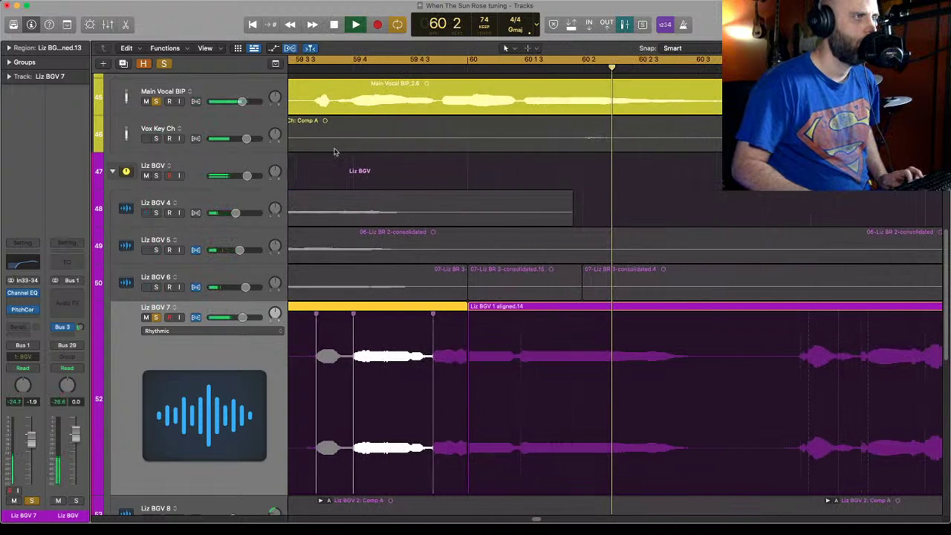
pyautogui.press('space')
# Move the BGV 7 flex marker just before bar 60 slightly later to match the main vocal, and audition from bar 59 beat 3.
pyautogui.click(435, 69)
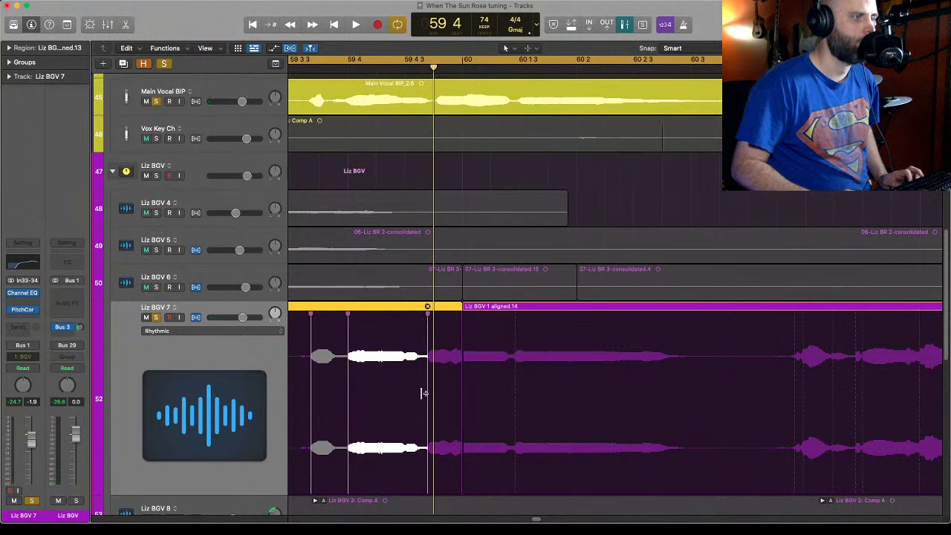
pyautogui.moveTo(426, 401); pyautogui.dragTo(435, 405)
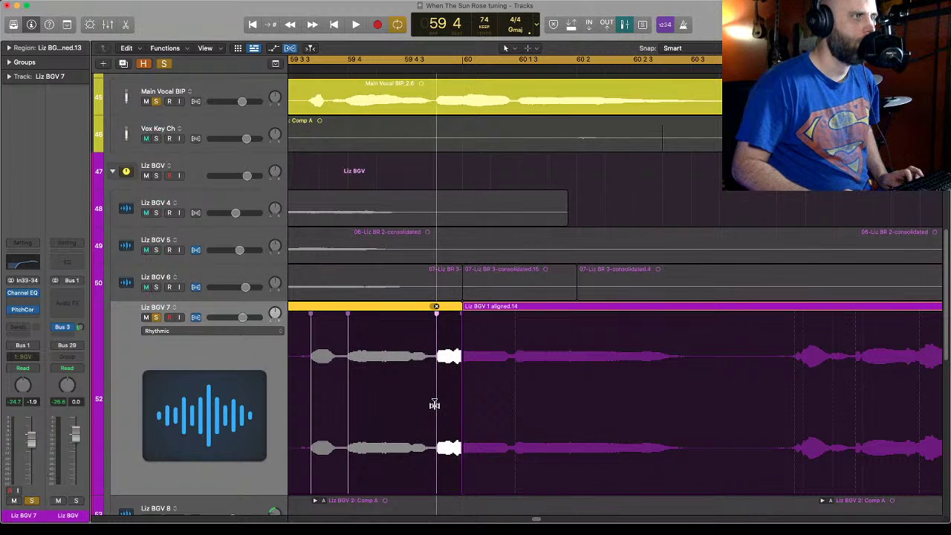
pyautogui.click(310, 67)
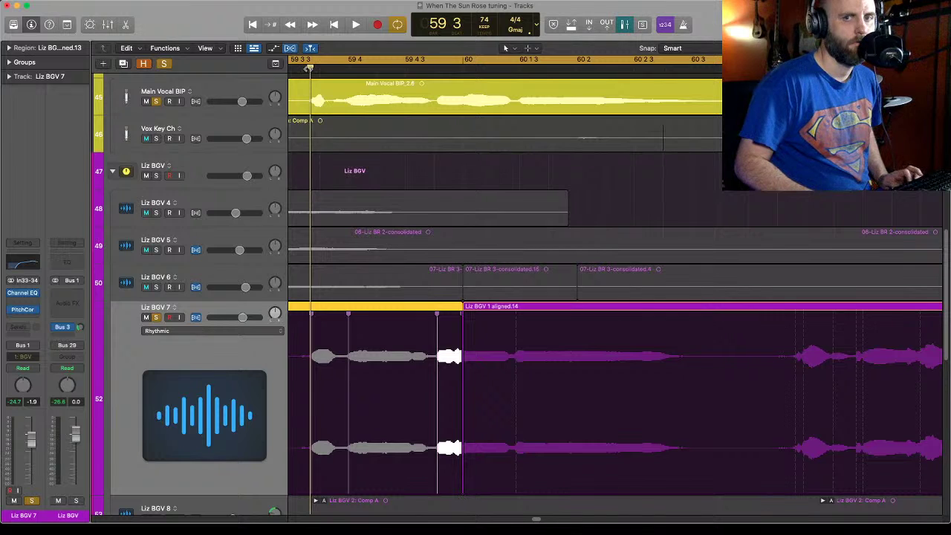
pyautogui.press('space')
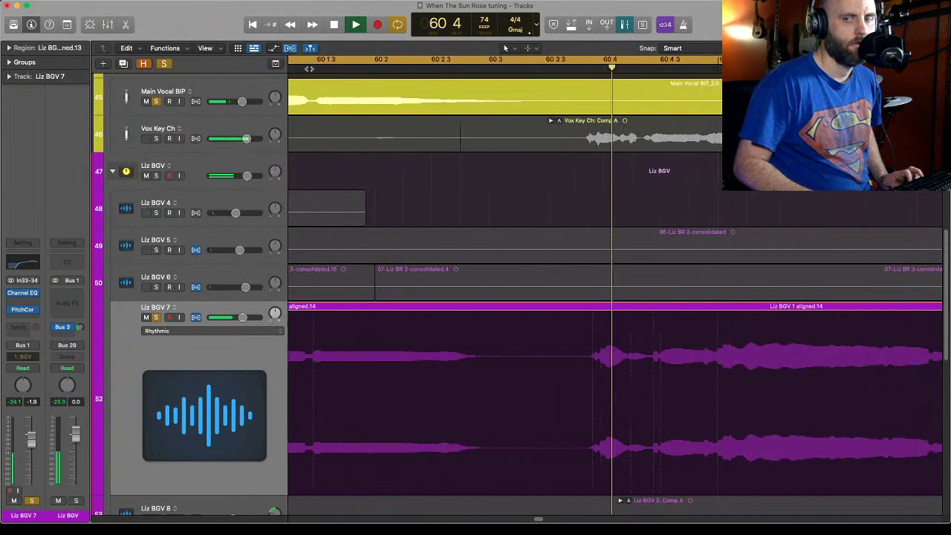
pyautogui.press('space')
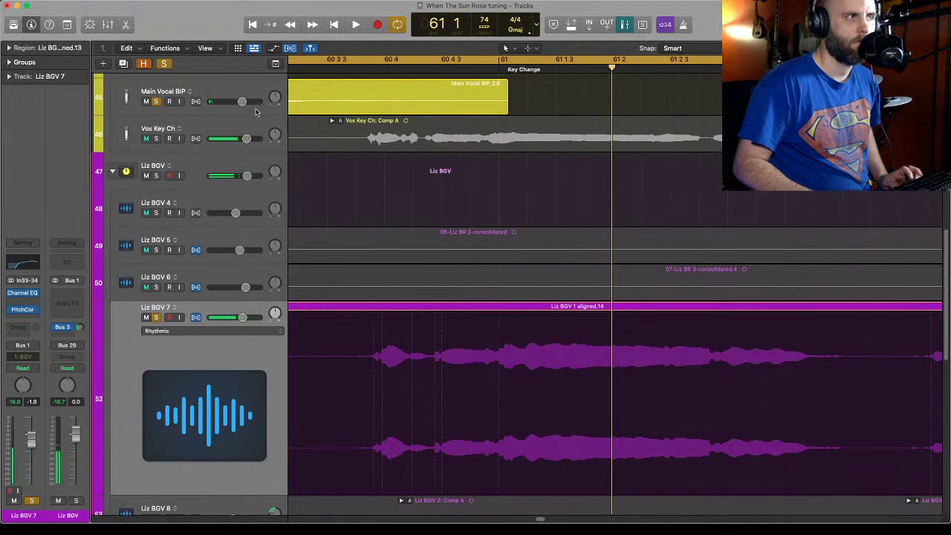
# Solo the Vox Key Ch track and audition it with BGV 7 from bar 60 beat 3 to about bar 63 beat 4.
pyautogui.click(156, 139)
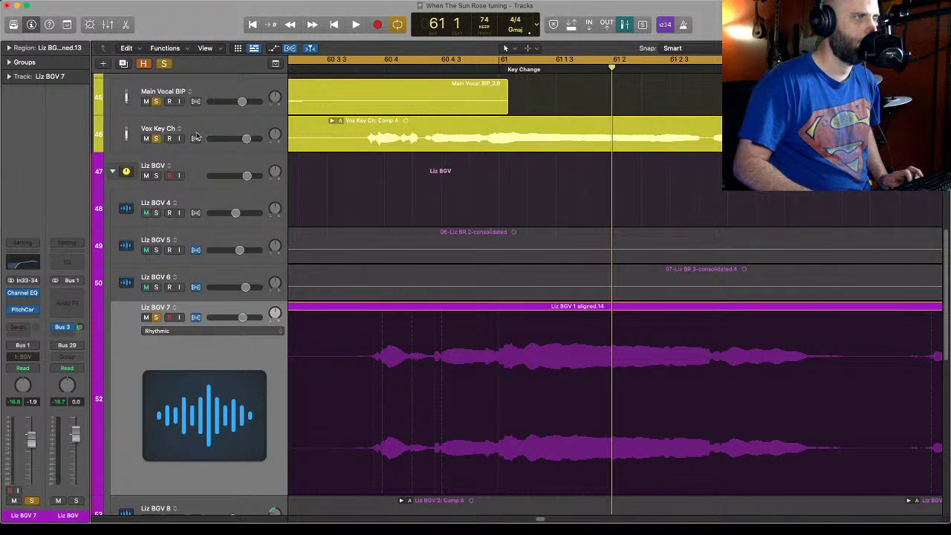
pyautogui.click(309, 60)
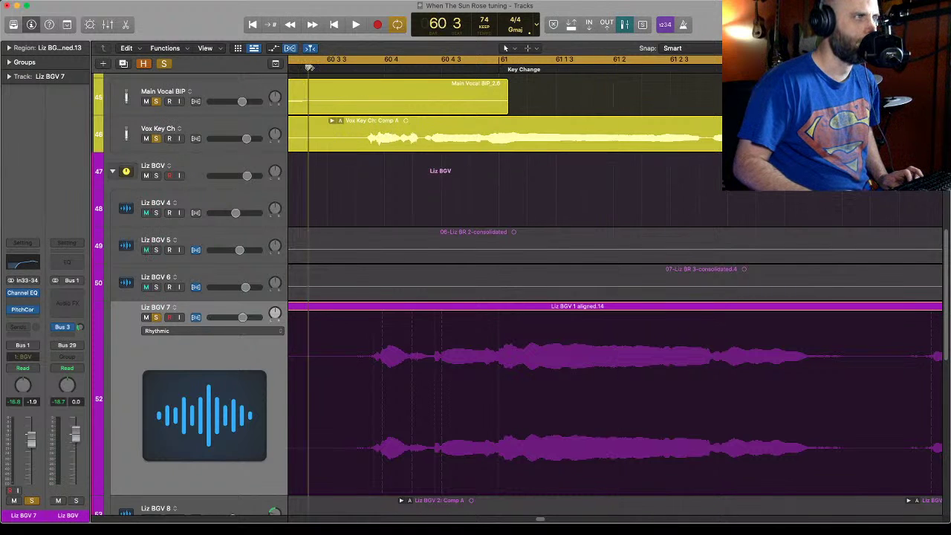
pyautogui.press('space')
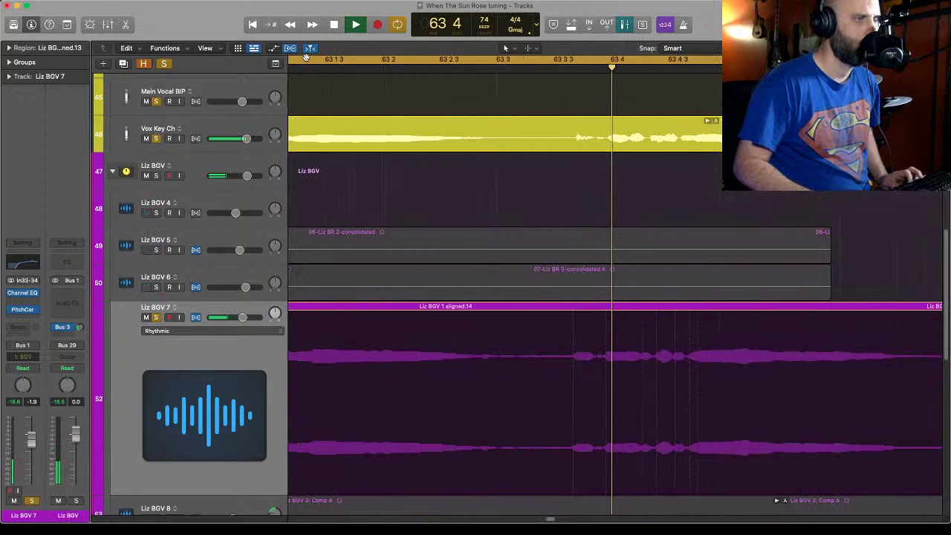
pyautogui.press('space')
# Replay the end of the BGV 7 phrase in bar 63 against Vox Key Ch, checking the quiet gap around beat 3.
pyautogui.click(336, 69)
pyautogui.press('space')
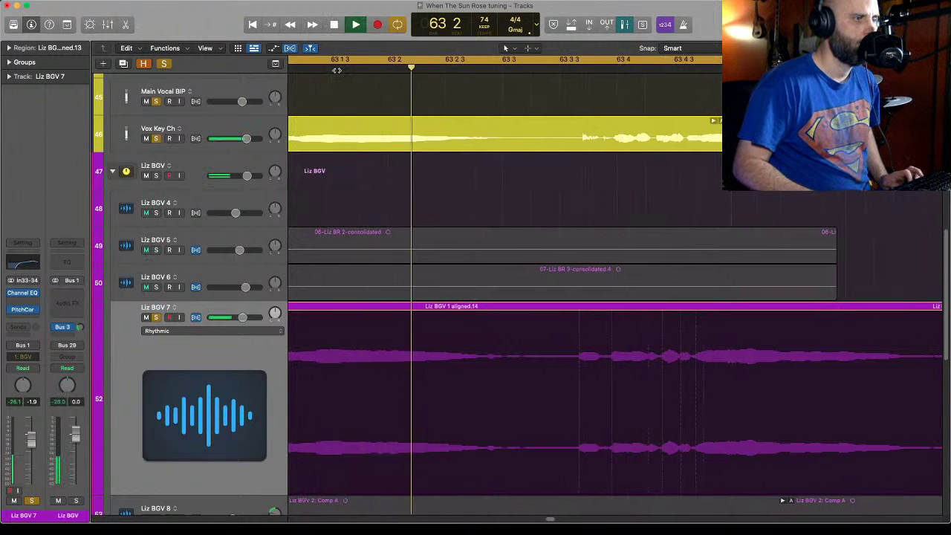
pyautogui.press('space')
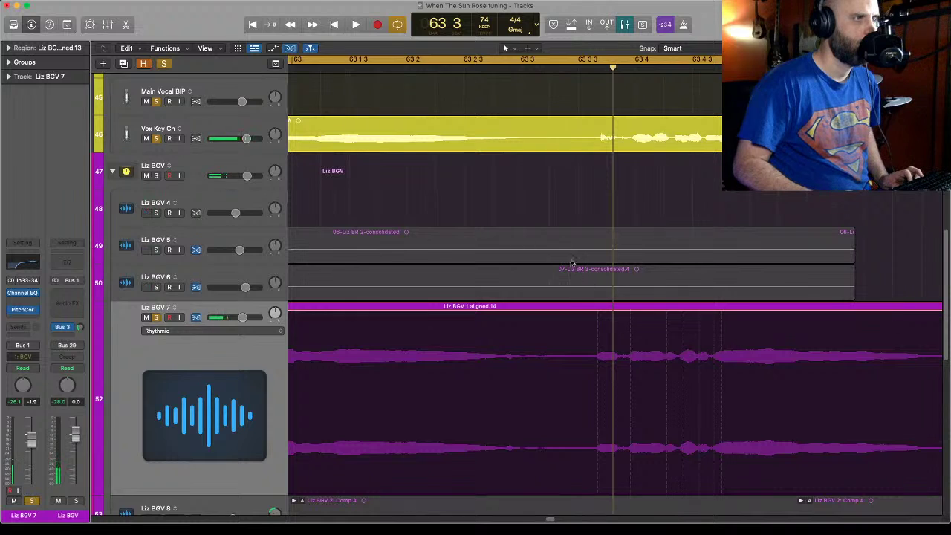
pyautogui.click(551, 138)
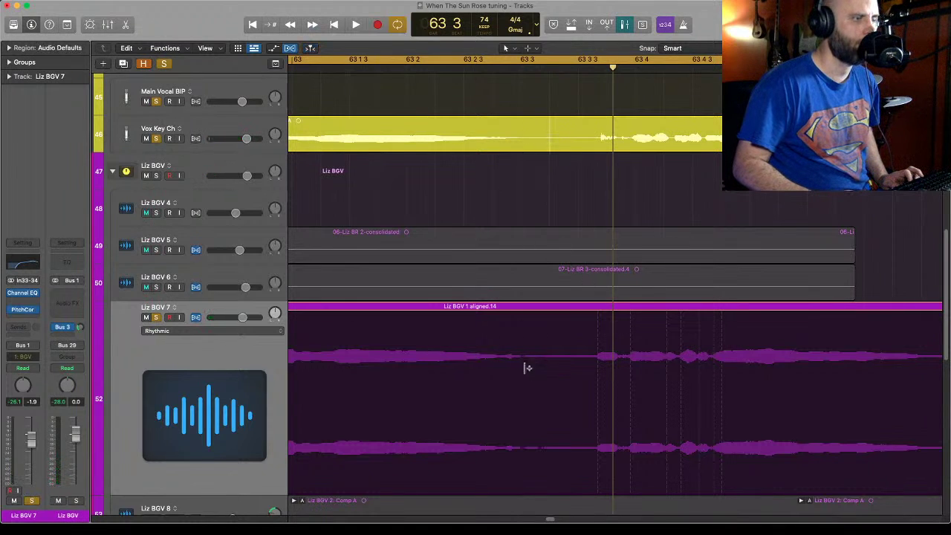
pyautogui.click(406, 66)
pyautogui.press('space')
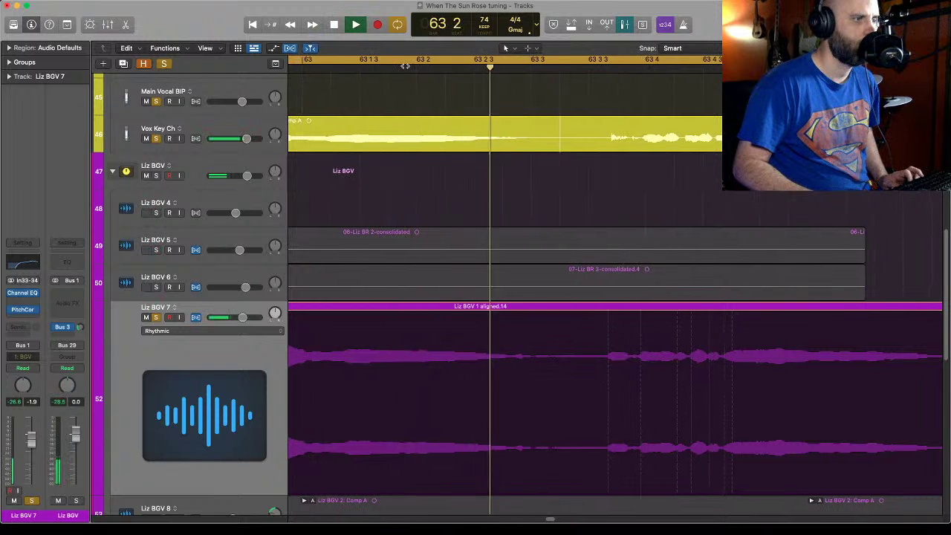
pyautogui.press('space')
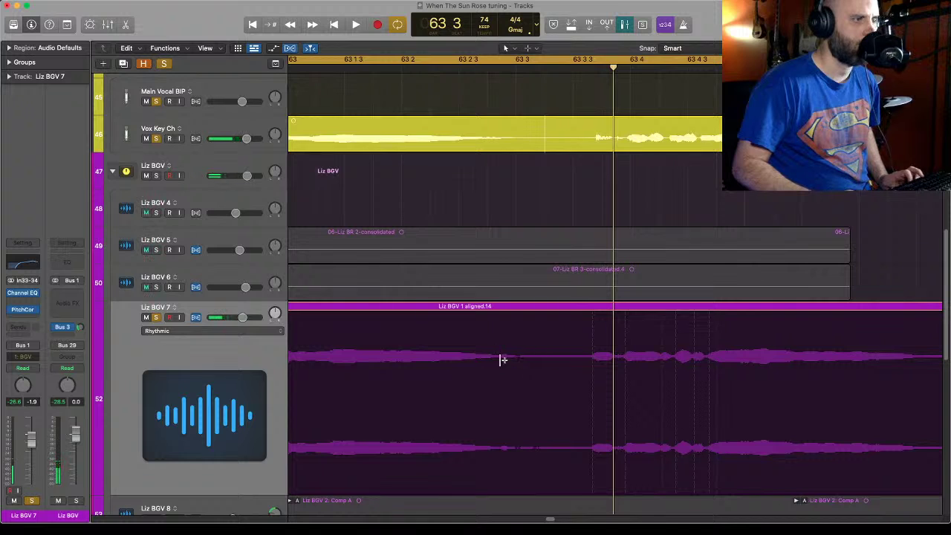
# Add three flex markers to BGV 7 around the quiet gap near bar 63 beat 3: two before the beat and one before the next word.
pyautogui.click(503, 362)
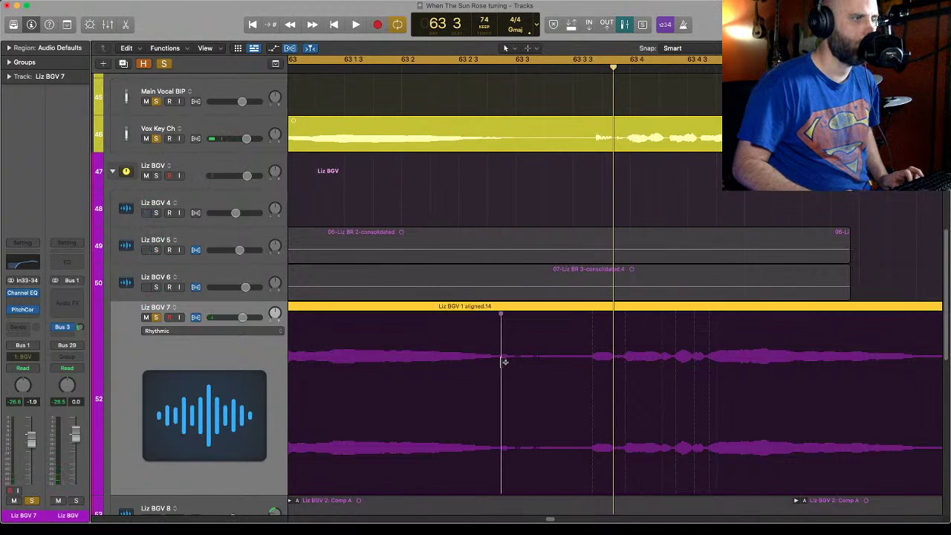
pyautogui.click(491, 364)
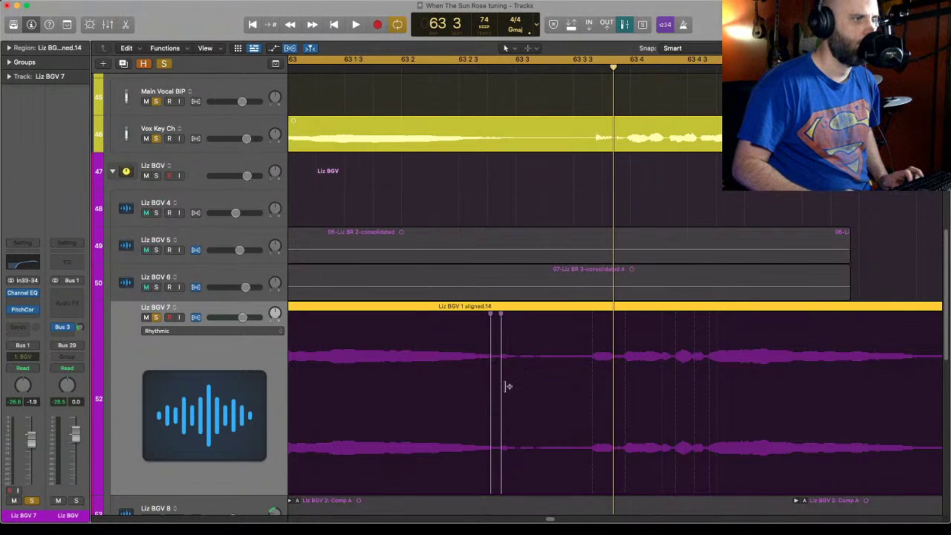
pyautogui.click(590, 364)
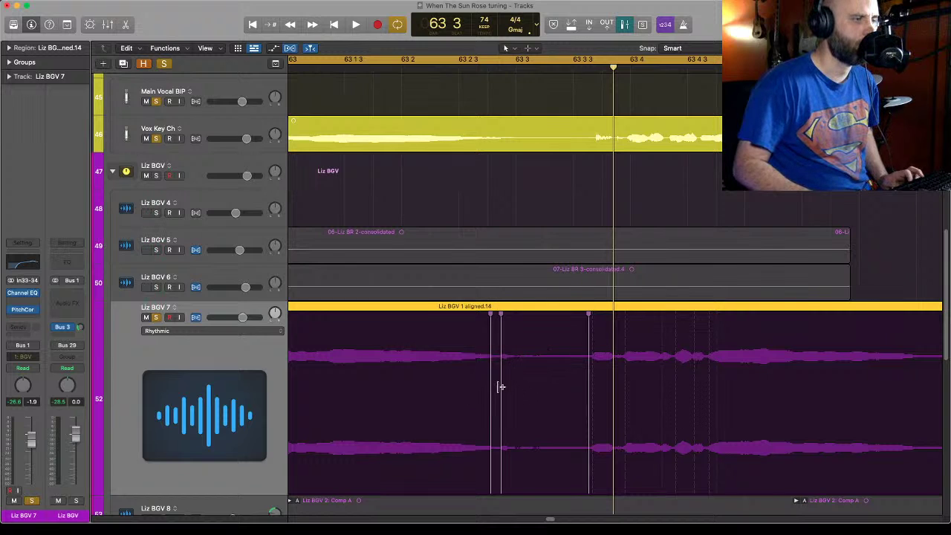
# Try moving the middle flex marker in the BGV 7 gap slightly past bar 63 beat 3, audition it, and return the marker just before the beat.
pyautogui.moveTo(502, 390); pyautogui.dragTo(541, 389)
pyautogui.click(358, 66)
pyautogui.press('space')
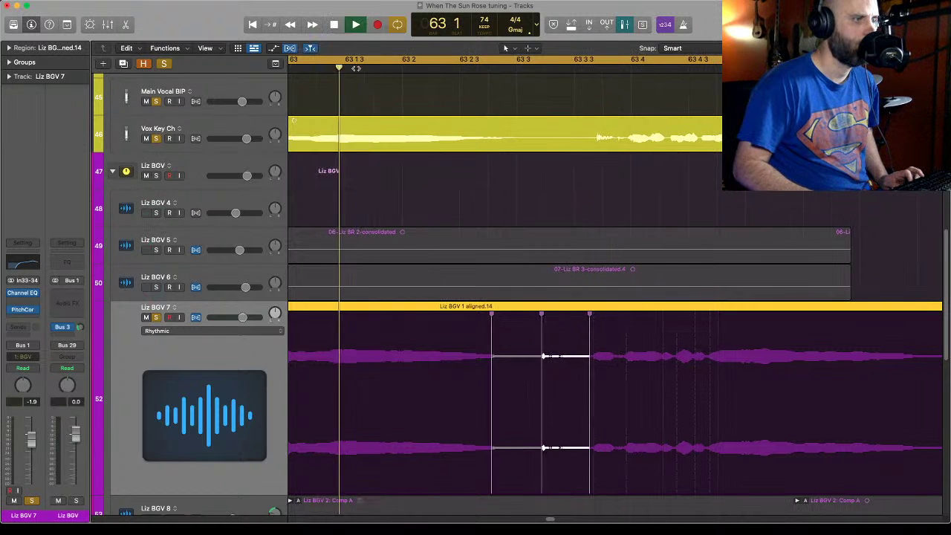
pyautogui.press('space')
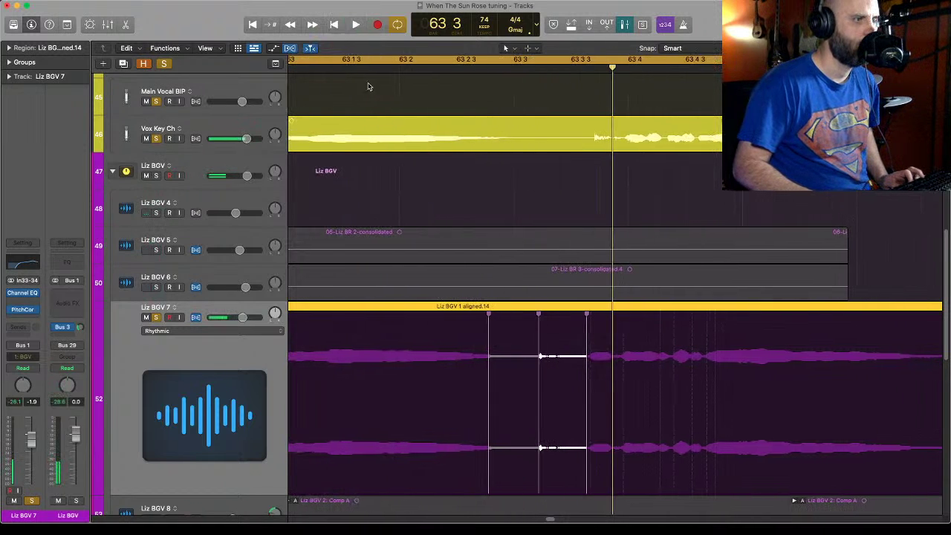
pyautogui.moveTo(488, 395); pyautogui.dragTo(496, 396)
pyautogui.press('super+z')
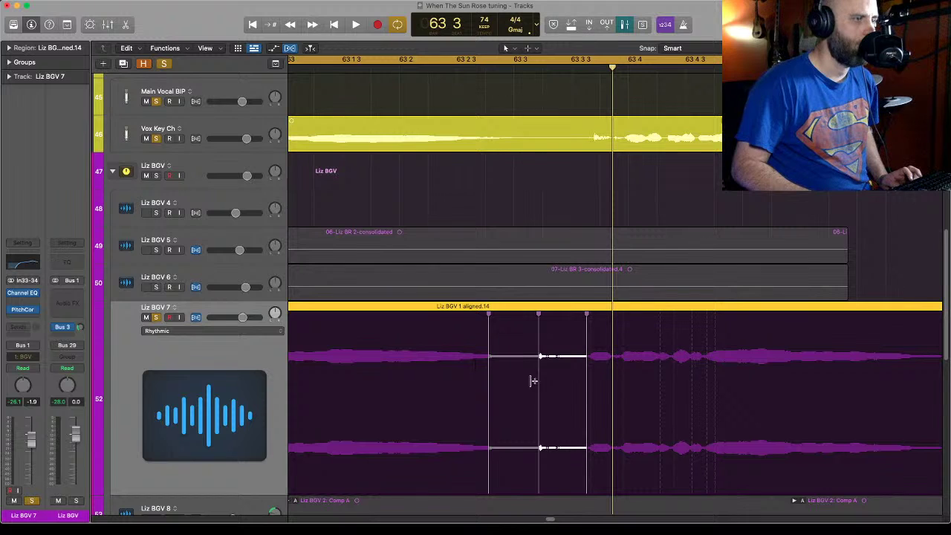
pyautogui.moveTo(538, 388); pyautogui.dragTo(501, 393)
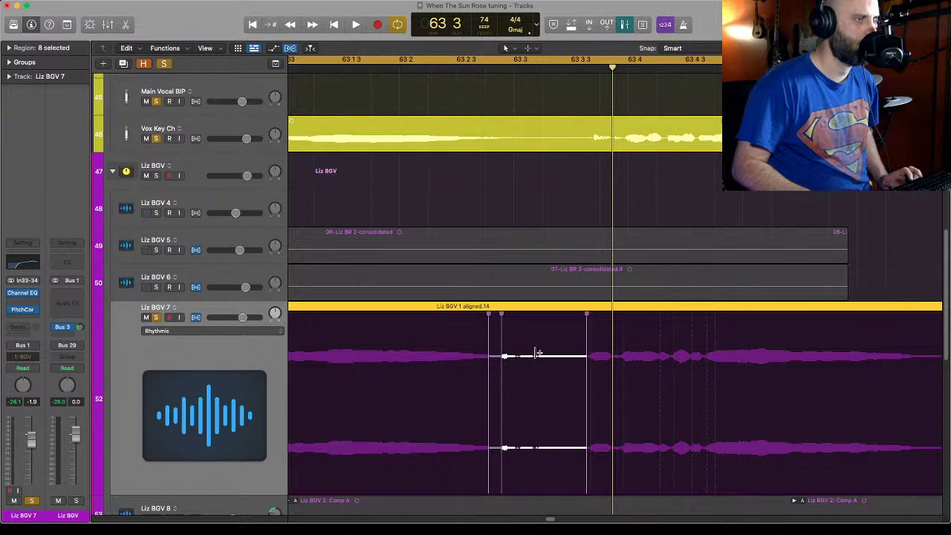
# Audition BGV 7 against Vox Key Ch from bar 63 beat 1 to about bar 64 beat 3.
pyautogui.click(369, 66)
pyautogui.press('space')
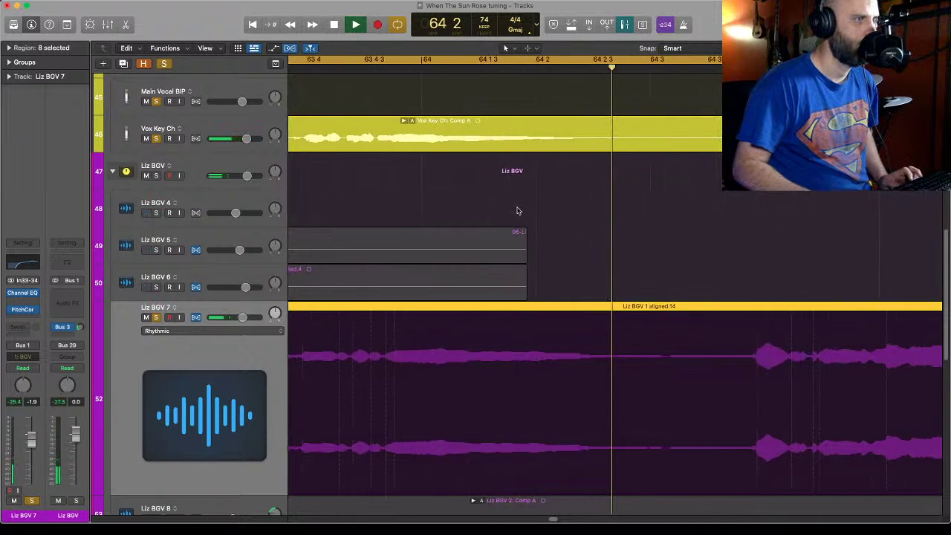
pyautogui.press('space')
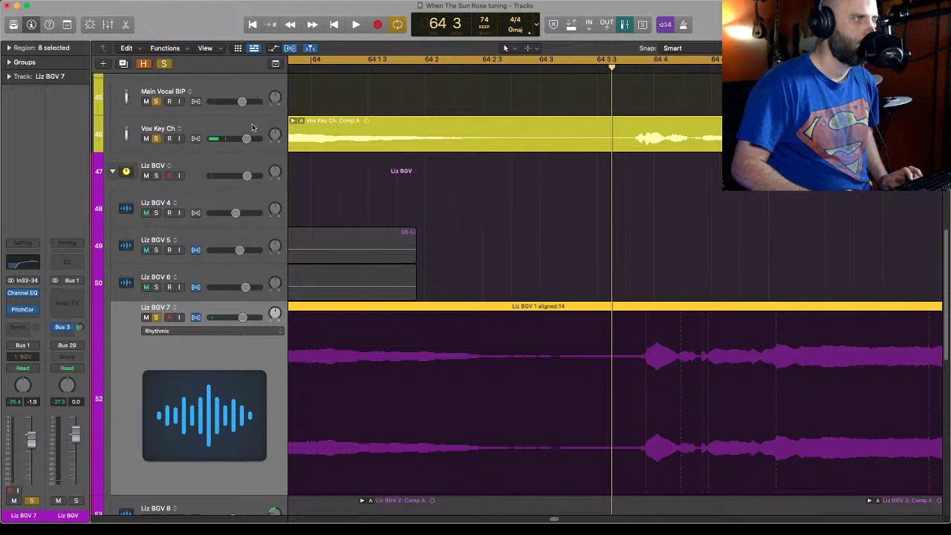
# Select the Vox Key Ch track and check the settings of its Pitch Correction plug-in.
pyautogui.click(253, 128)
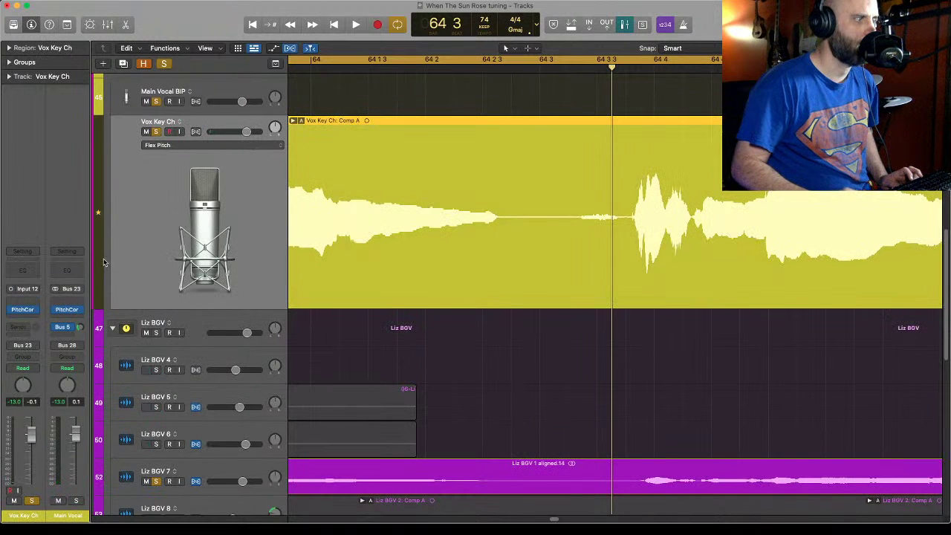
pyautogui.click(23, 311)
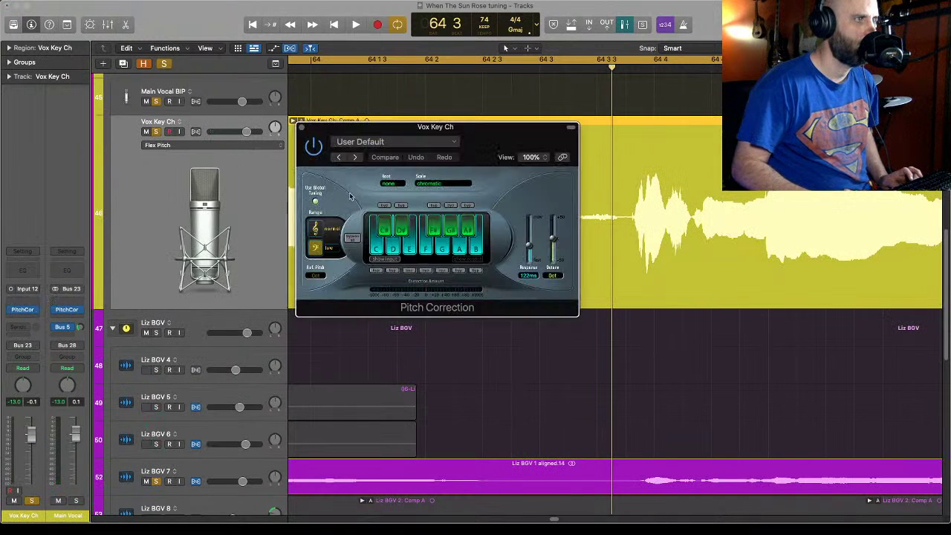
pyautogui.click(301, 128)
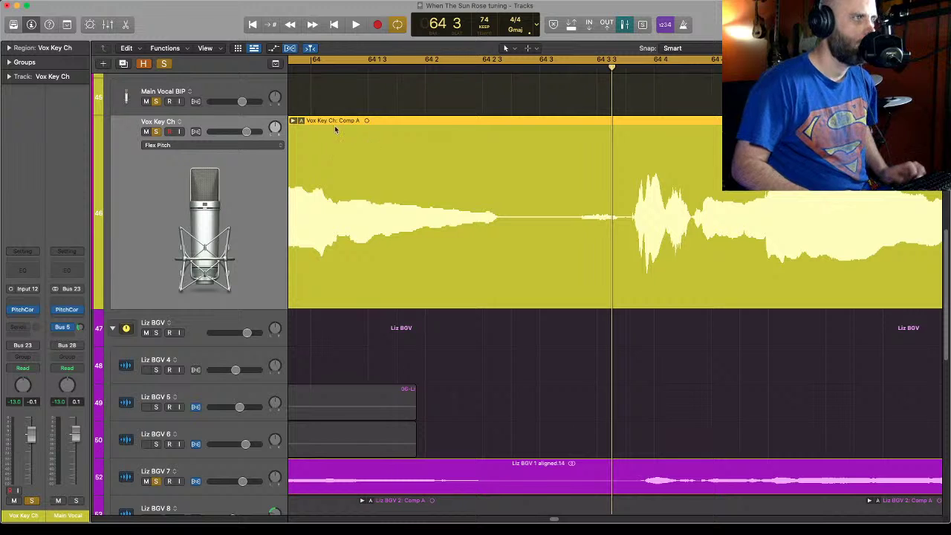
# Expand the Vox Key Ch take folder and examine takes 7, 6 and 5 around bars 61 to 65.
pyautogui.click(294, 121)
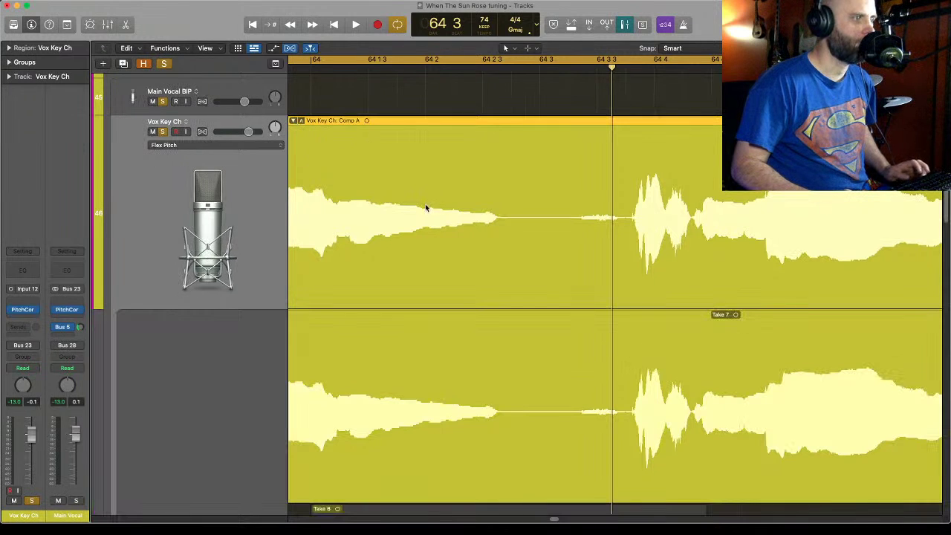
pyautogui.scroll(-3, 261, 351)
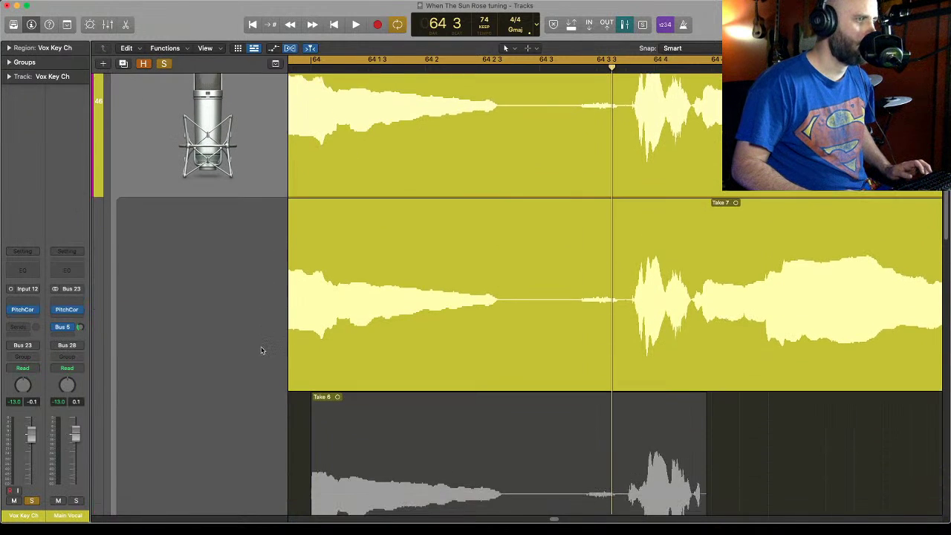
pyautogui.scroll(-3, 261, 351)
pyautogui.press('super+Left')
pyautogui.press('super+Left')
pyautogui.press('super+Left')
pyautogui.press('super+Left')
pyautogui.press('super+Left')
pyautogui.press('super+Left')
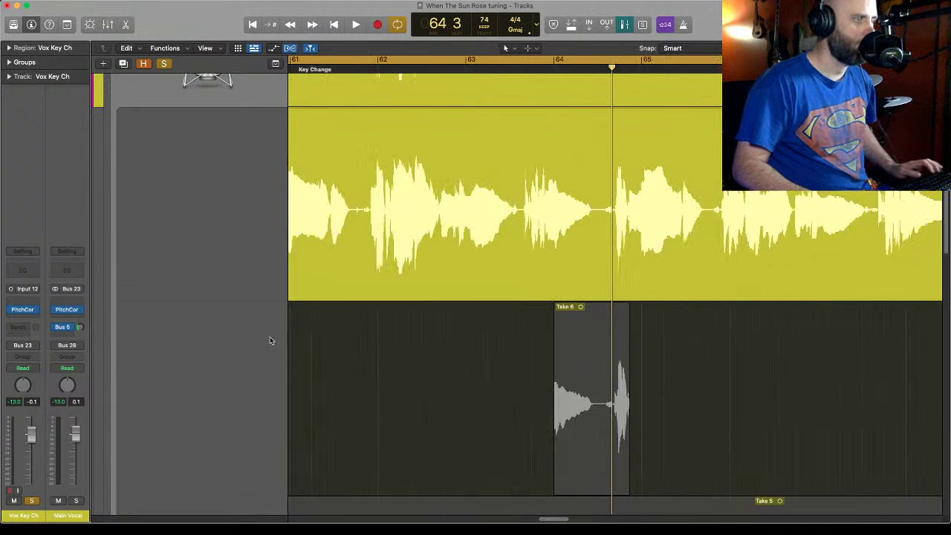
pyautogui.scroll(-5, 259, 340)
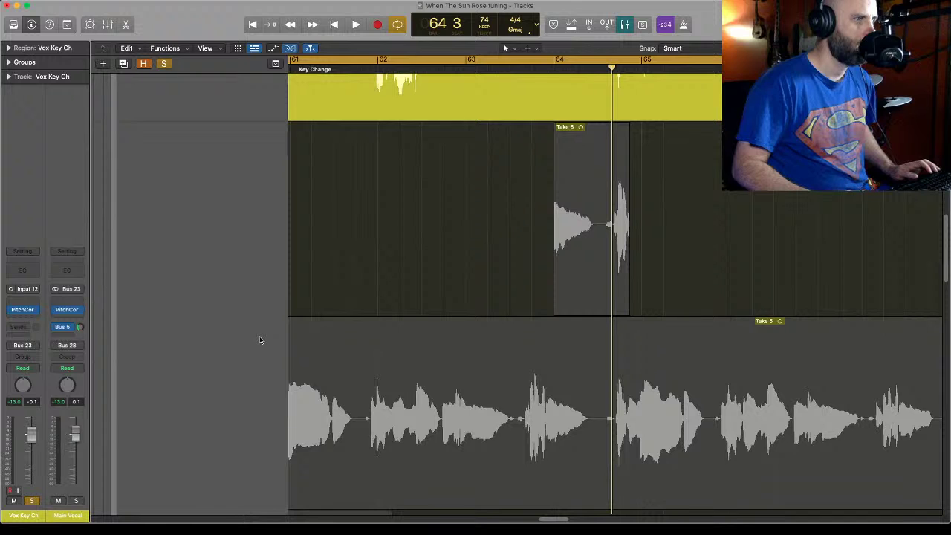
pyautogui.scroll(1, 259, 336)
# Audition the current Vox Key Ch comp from bar 62 beat 4 to about bar 64 beat 4.
pyautogui.click(446, 65)
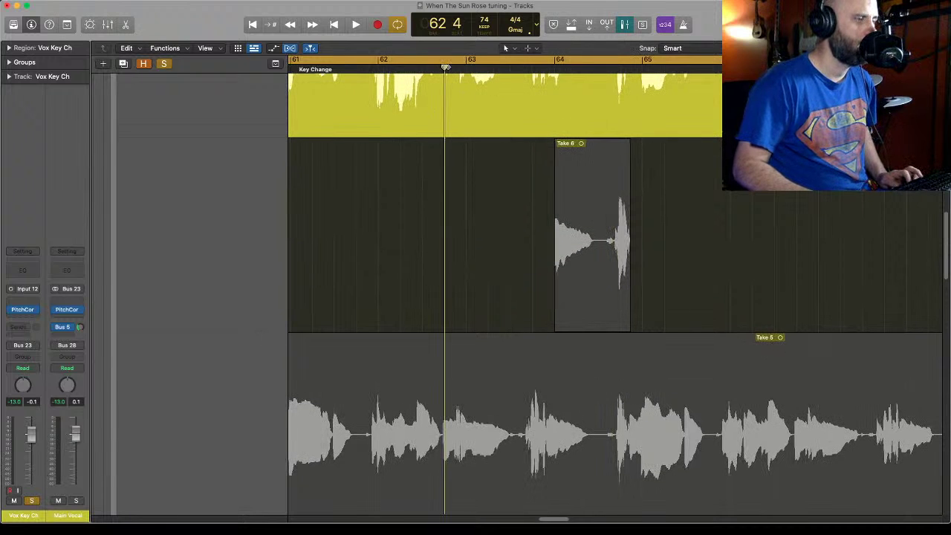
pyautogui.press('space')
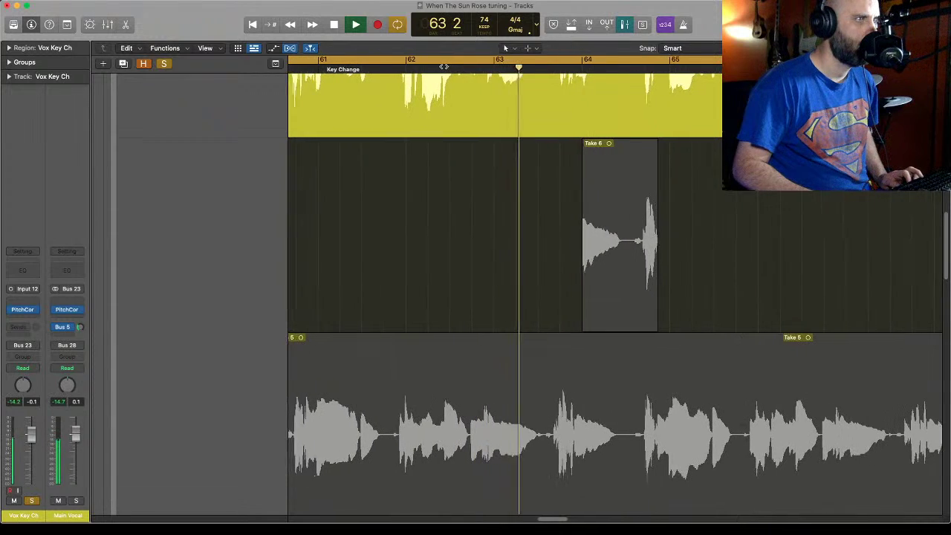
pyautogui.scroll(1, 238, 258)
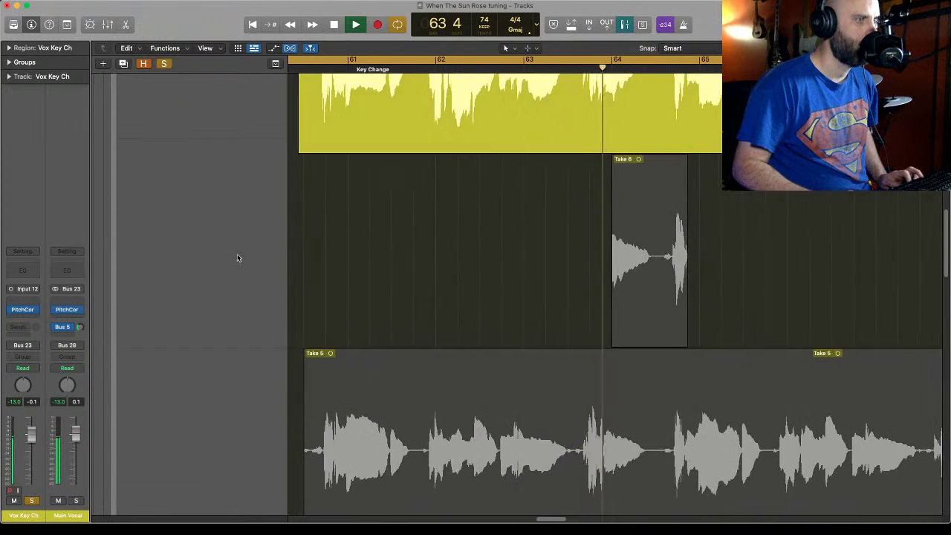
pyautogui.scroll(2, 238, 258)
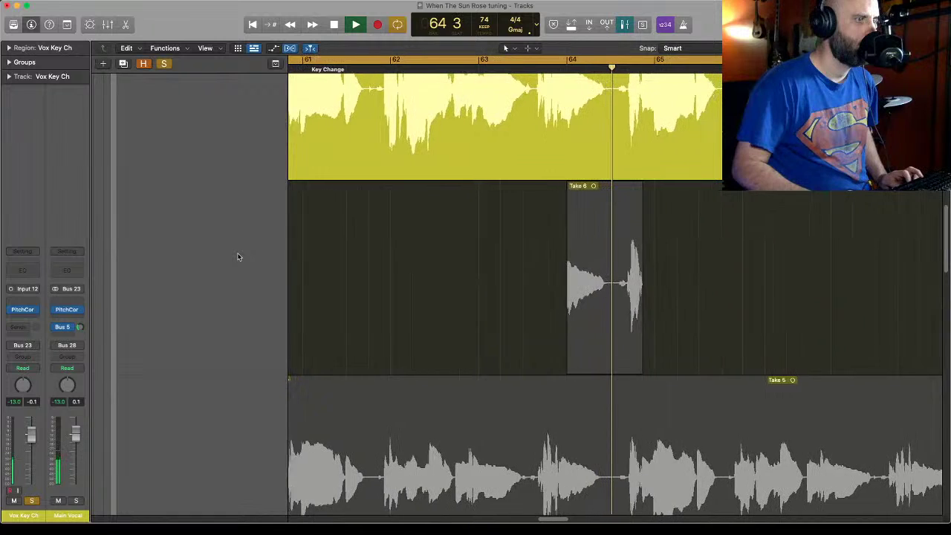
pyautogui.press('space')
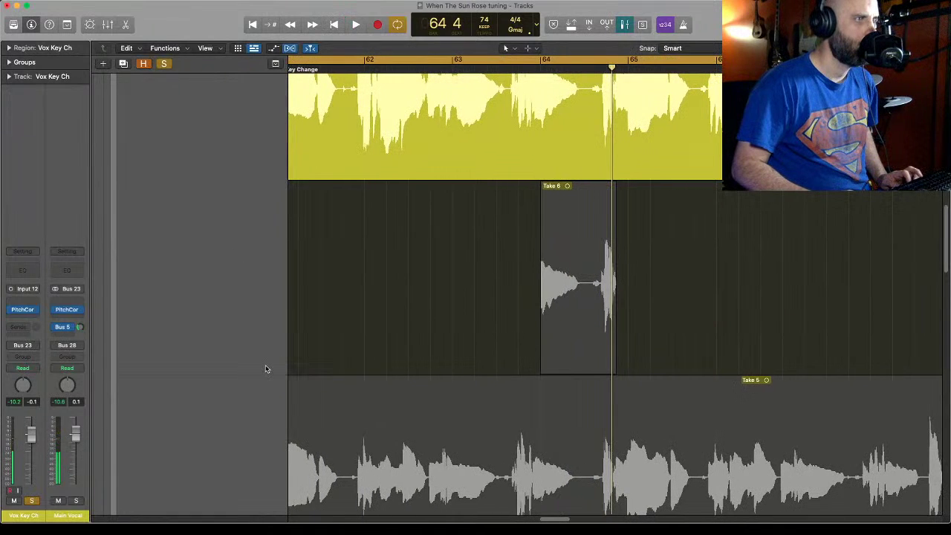
# Comp Take 6 into Vox Key Ch from bar 64 to about bar 64 beat 3 and audition it from bar 63.
pyautogui.scroll(-5, 265, 367)
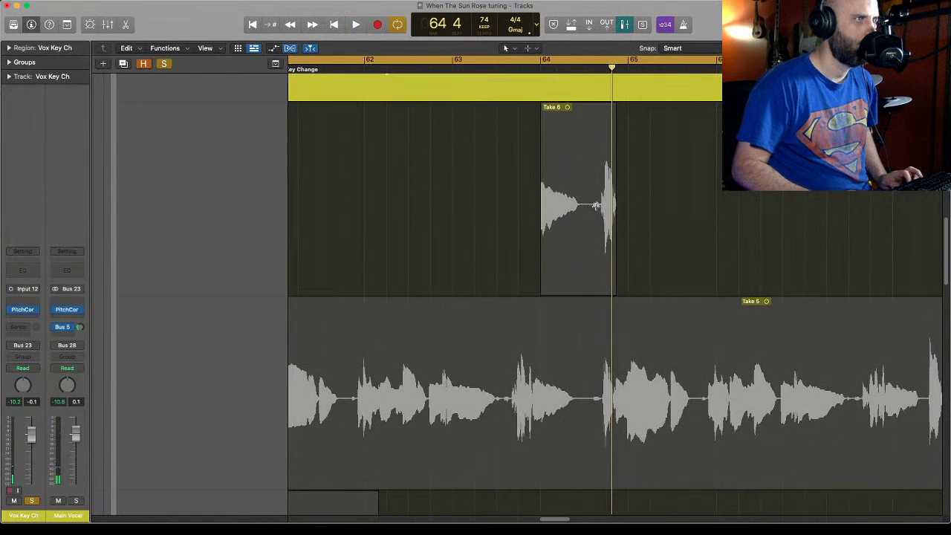
pyautogui.moveTo(587, 253); pyautogui.dragTo(524, 259)
pyautogui.click(470, 69)
pyautogui.press('space')
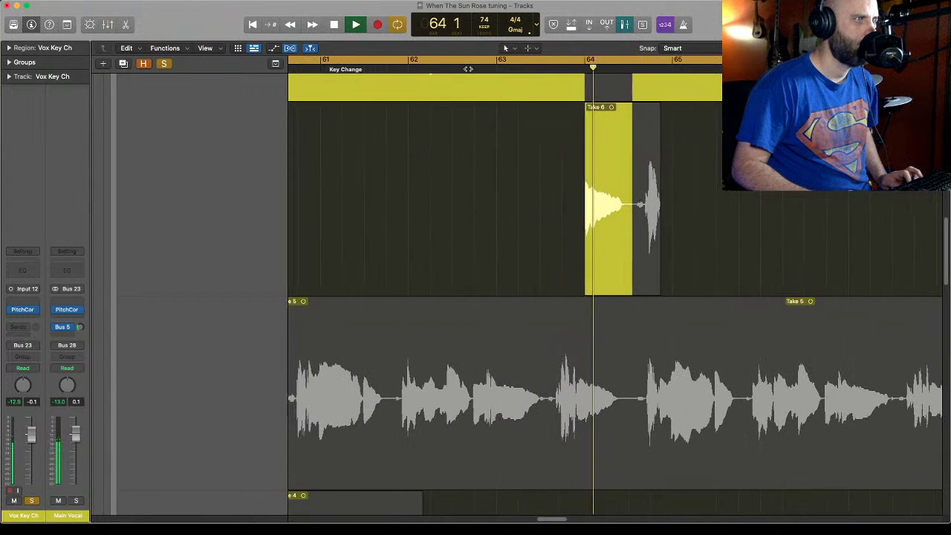
pyautogui.press('space')
pyautogui.moveTo(614, 405); pyautogui.dragTo(538, 414)
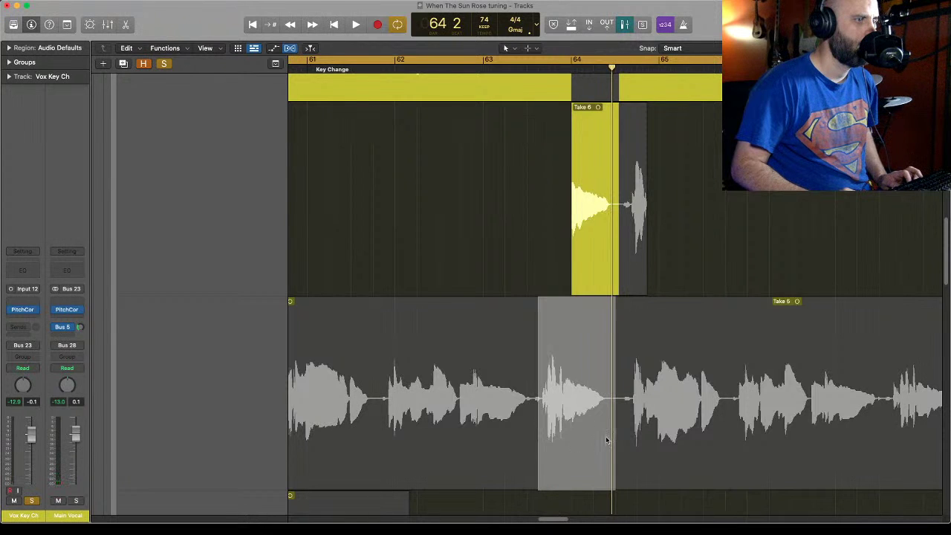
pyautogui.press('space')
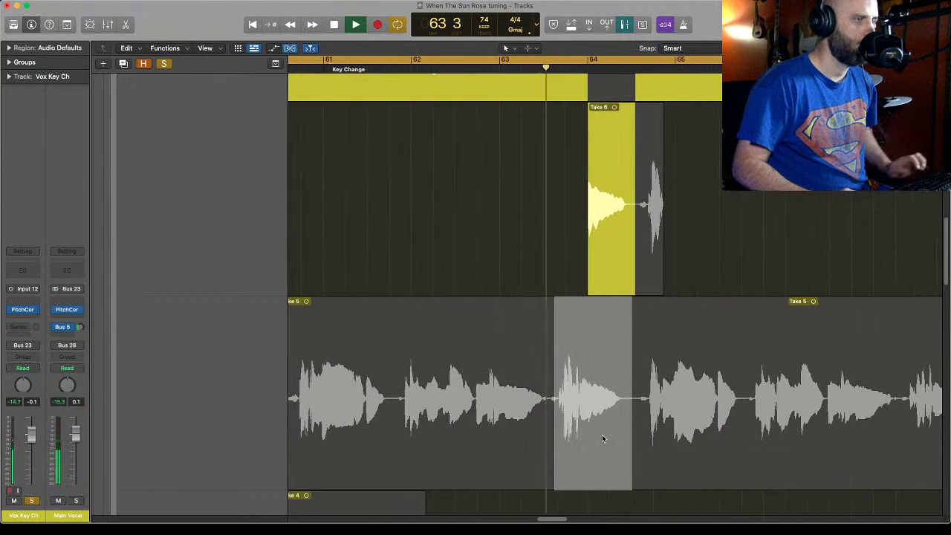
pyautogui.press('b')
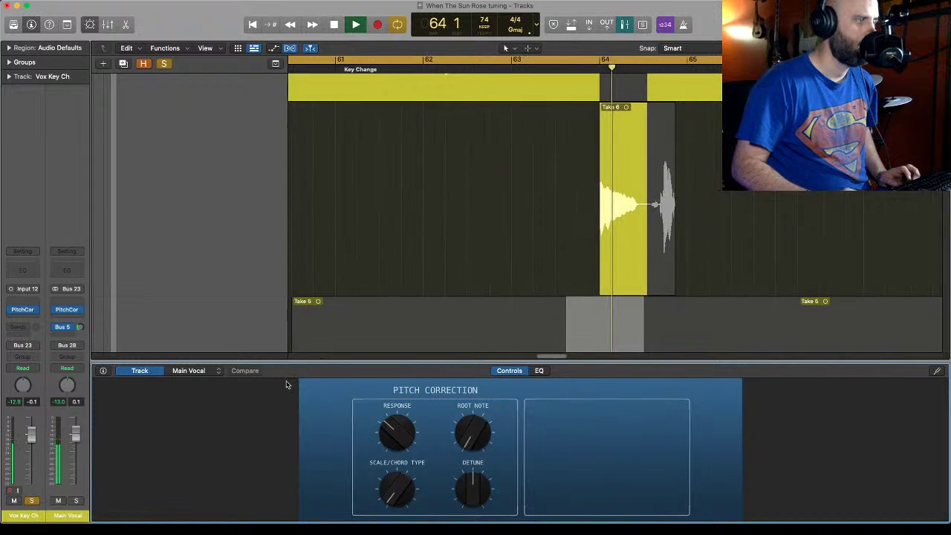
pyautogui.press('space')
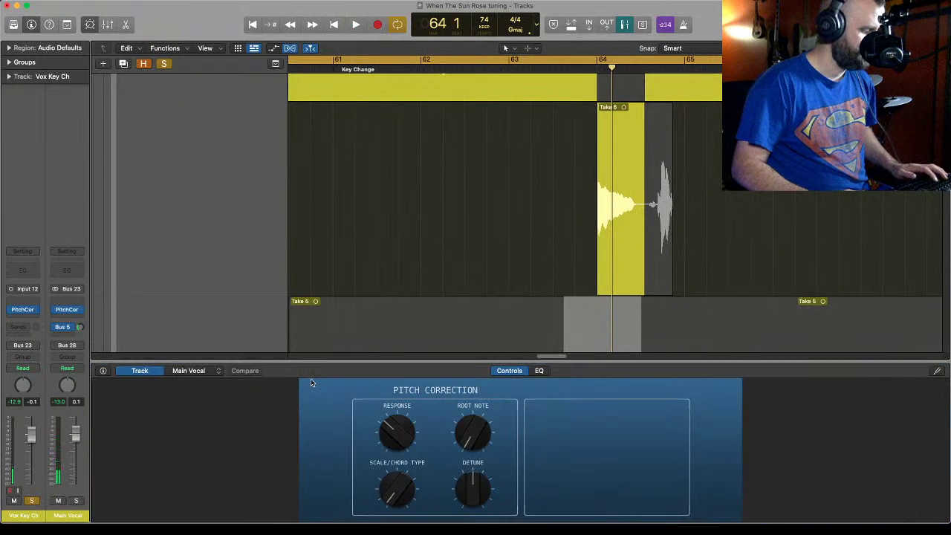
pyautogui.press('i')
pyautogui.press('i')
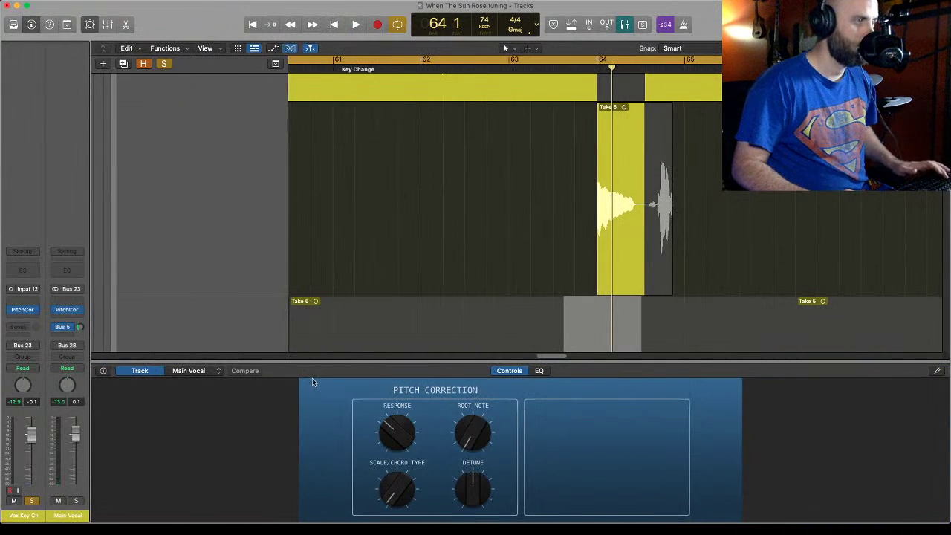
pyautogui.press('e')
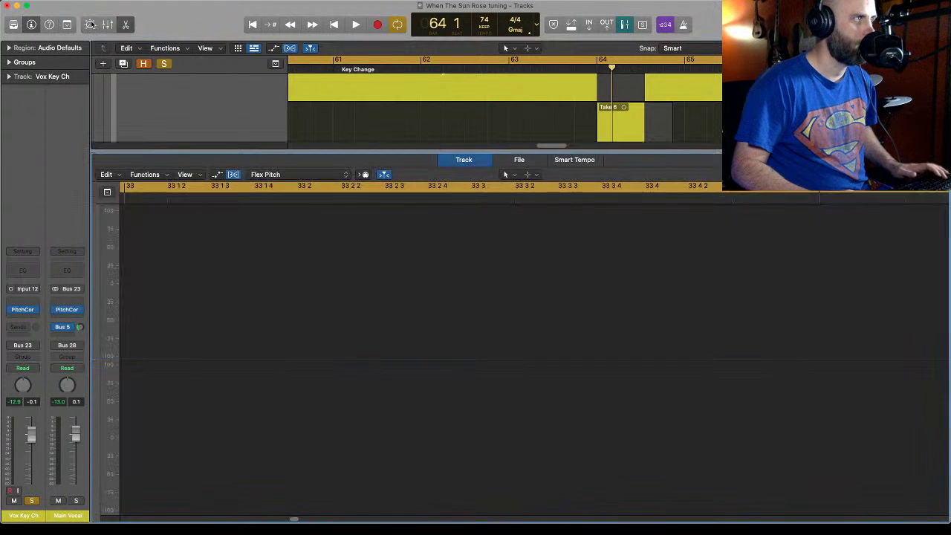
pyautogui.click(89, 25)
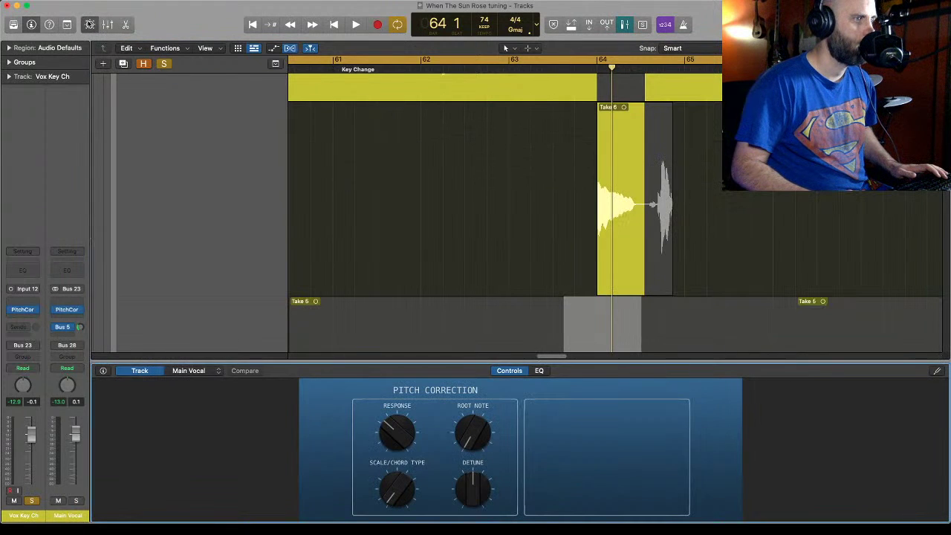
pyautogui.click(89, 24)
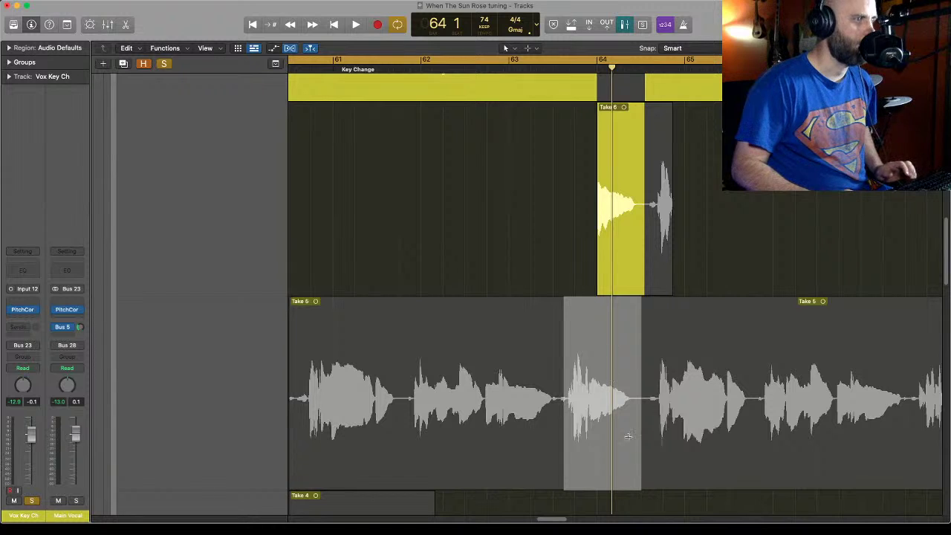
# Comp Take 5 into Vox Key Ch from about bar 63 beat 3 to bar 64 beat 2, and audition it from bar 62 beat 4.
pyautogui.click(550, 366)
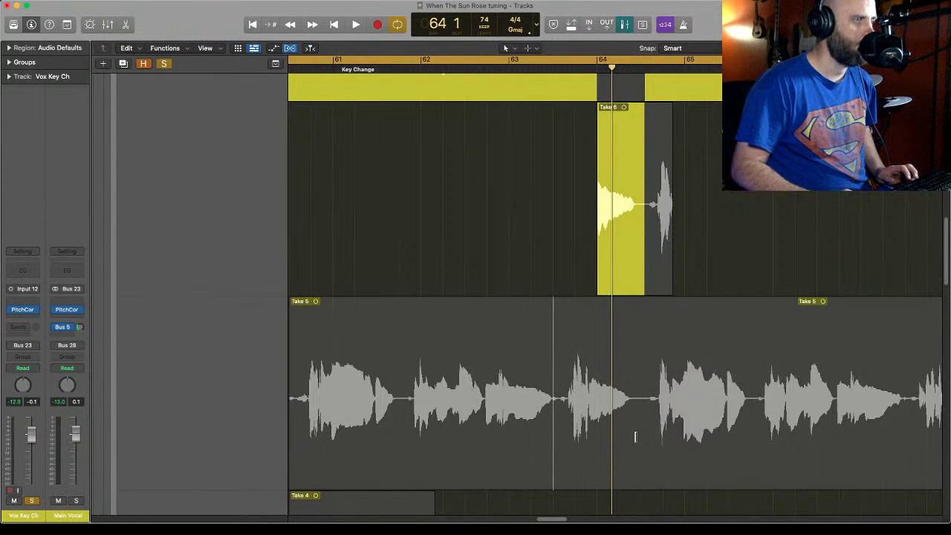
pyautogui.moveTo(636, 438); pyautogui.dragTo(562, 440)
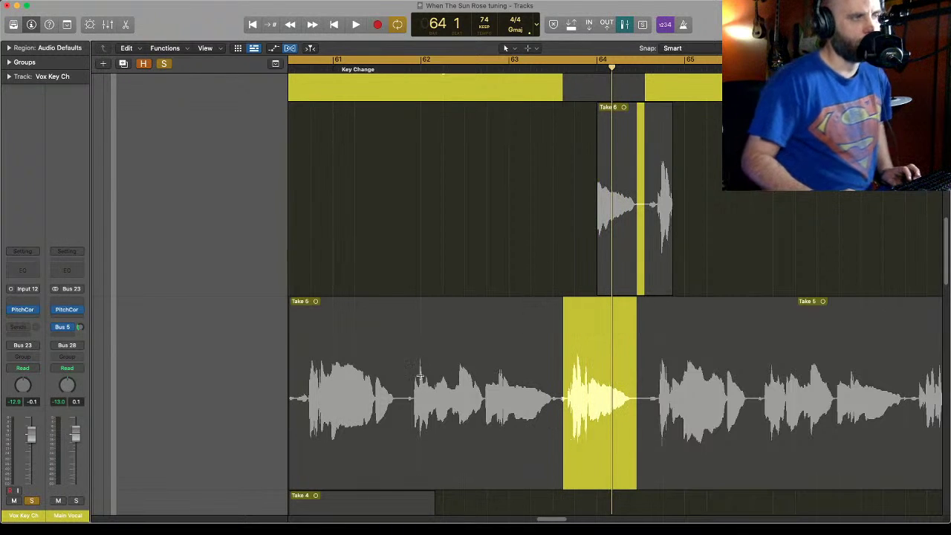
pyautogui.scroll(5, 252, 371)
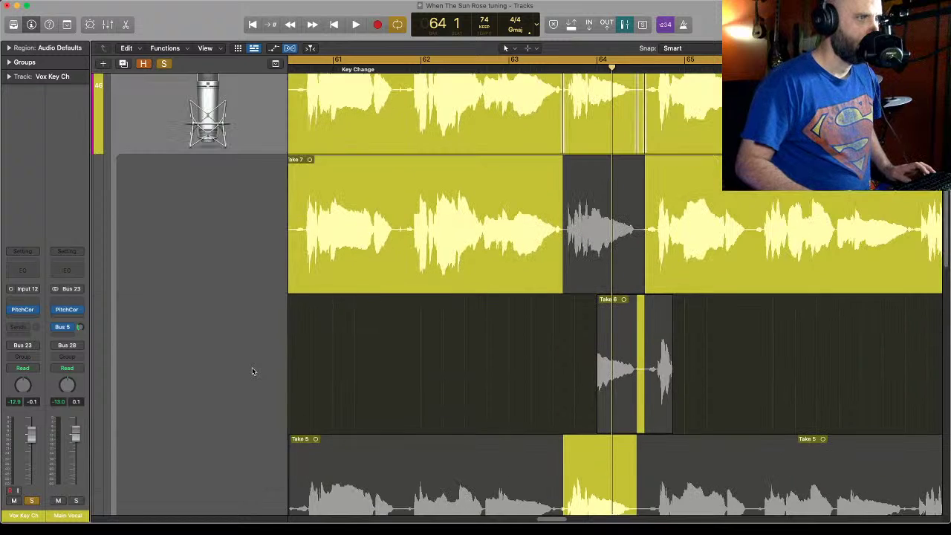
pyautogui.scroll(-3, 252, 371)
pyautogui.scroll(1, 252, 370)
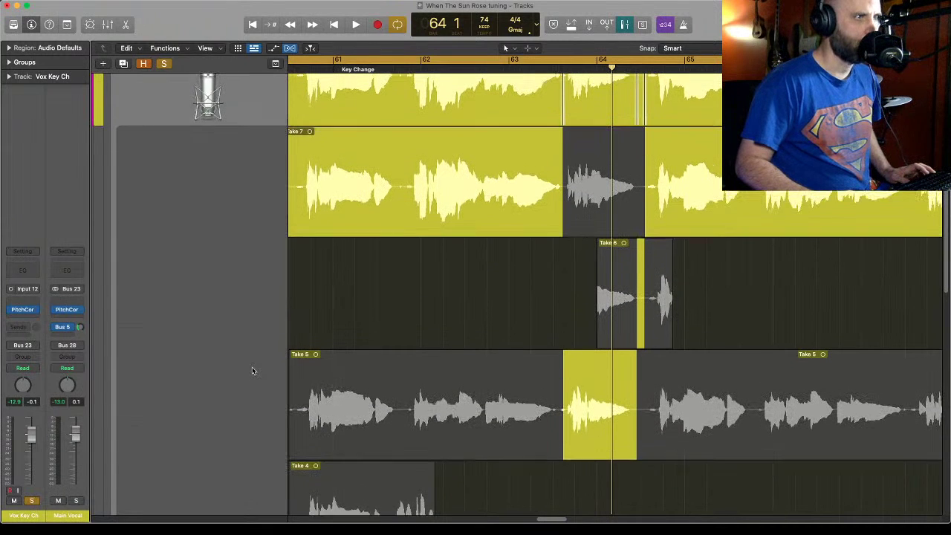
pyautogui.scroll(1, 252, 370)
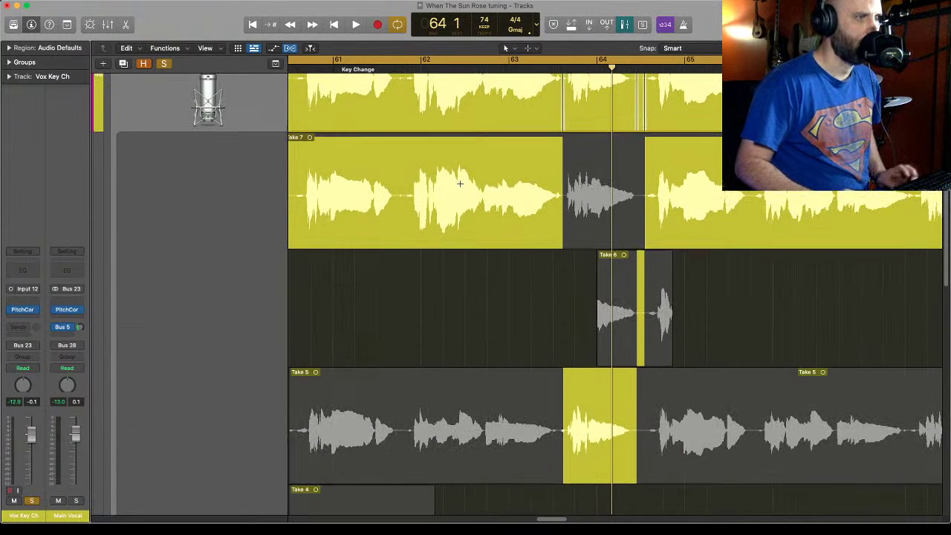
pyautogui.click(499, 61)
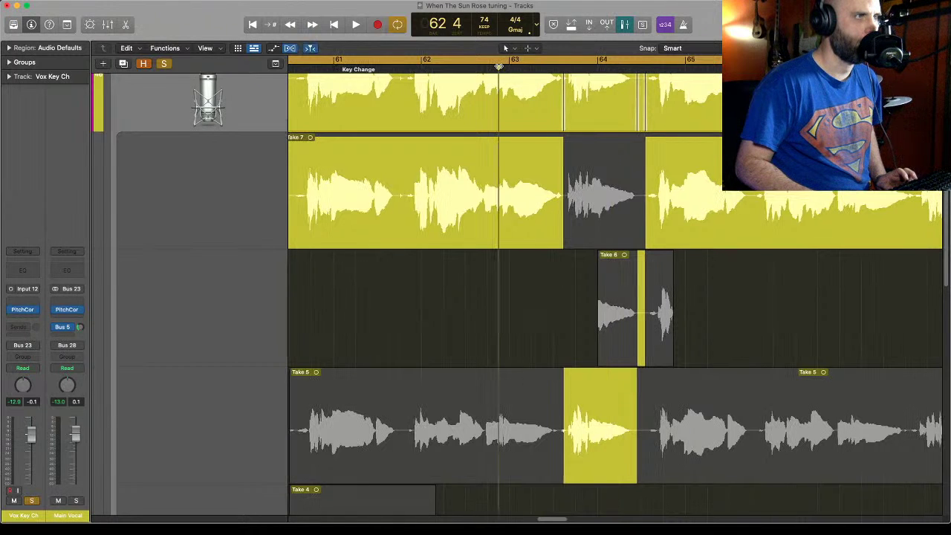
pyautogui.press('space')
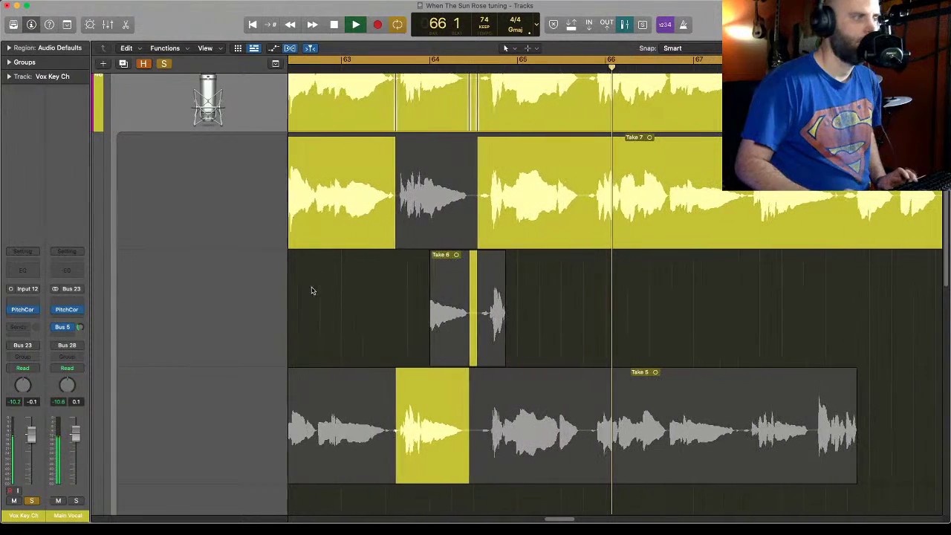
pyautogui.press('space')
# Collapse the Vox Key Ch take folder and audition it against an enlarged Liz BGV 7 track from bar 64 beat 2 to bar 65 beat 4.
pyautogui.scroll(2, 346, 158)
pyautogui.click(548, 91)
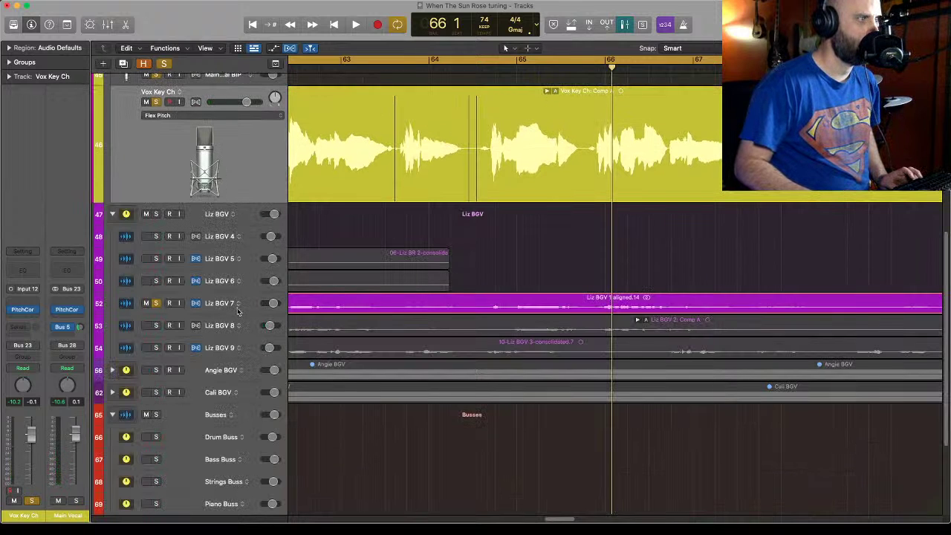
pyautogui.moveTo(238, 313); pyautogui.dragTo(237, 420)
pyautogui.click(474, 70)
pyautogui.press('space')
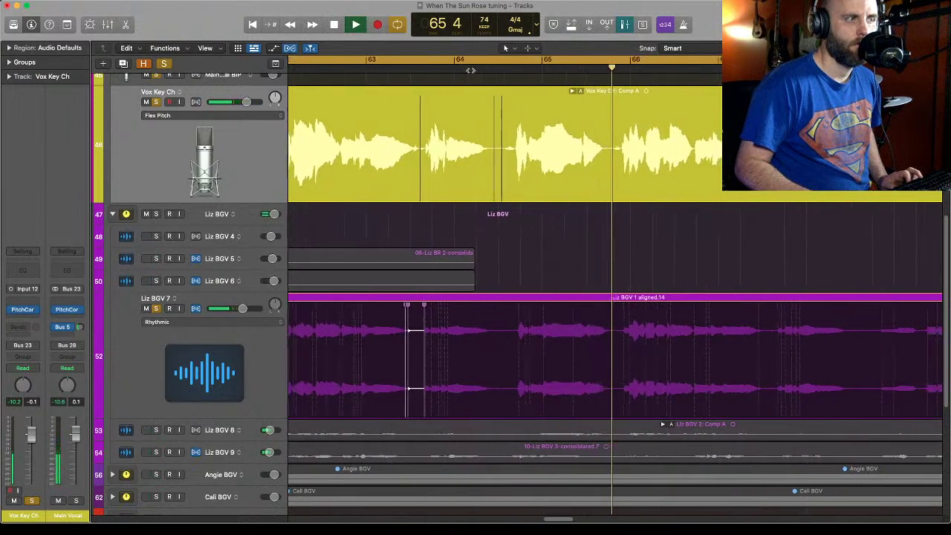
pyautogui.press('space')
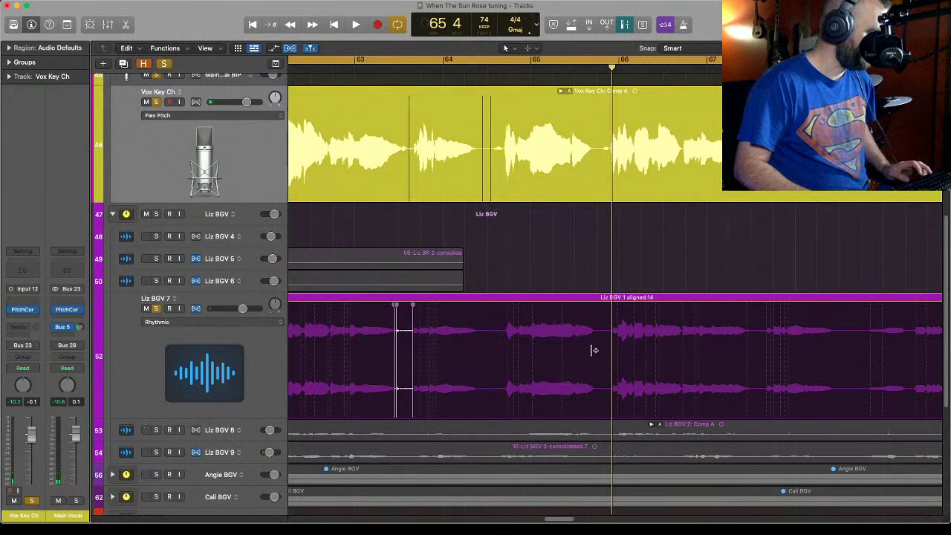
# Audition Liz BGV 7 closely from bar 65 beat 2 to about bar 65 beat 4.
pyautogui.moveTo(519, 256); pyautogui.dragTo(559, 301)
pyautogui.moveTo(527, 248); pyautogui.dragTo(653, 431)
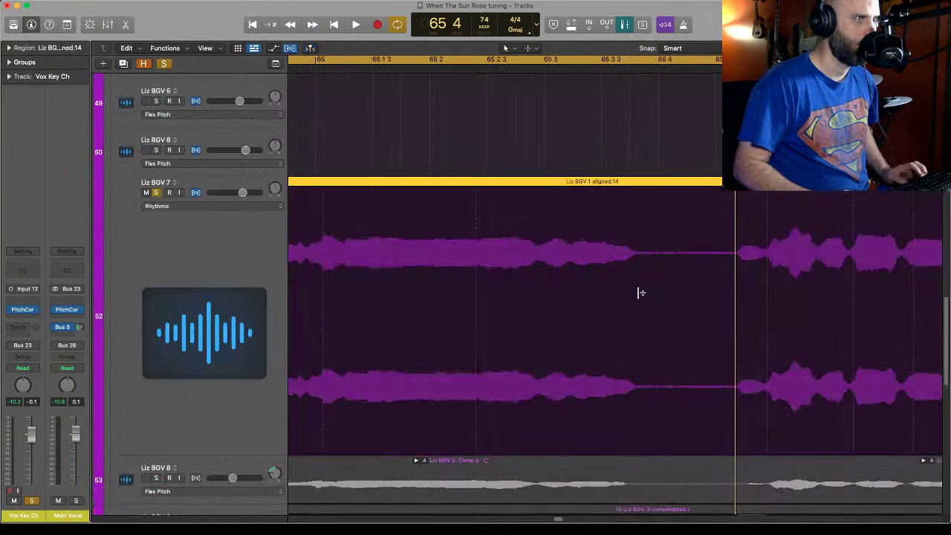
pyautogui.click(439, 67)
pyautogui.press('space')
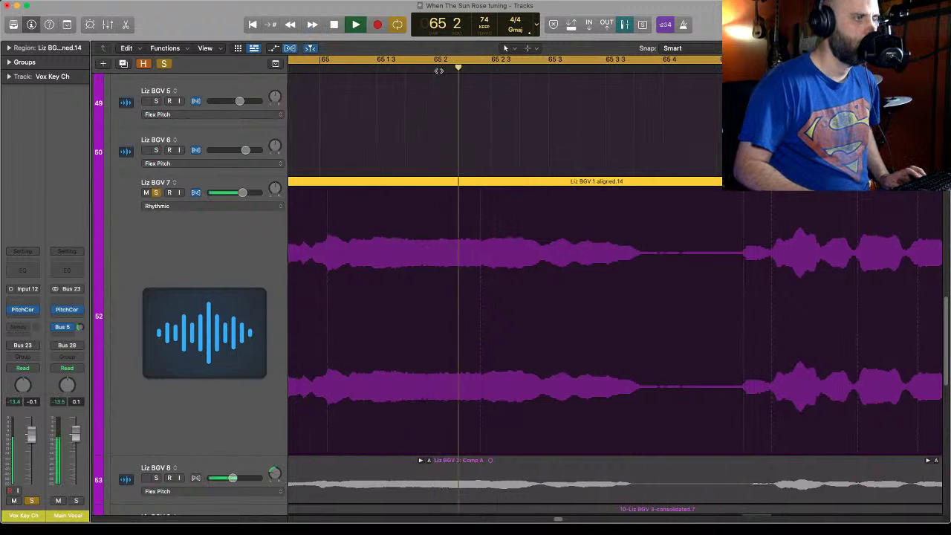
pyautogui.press('space')
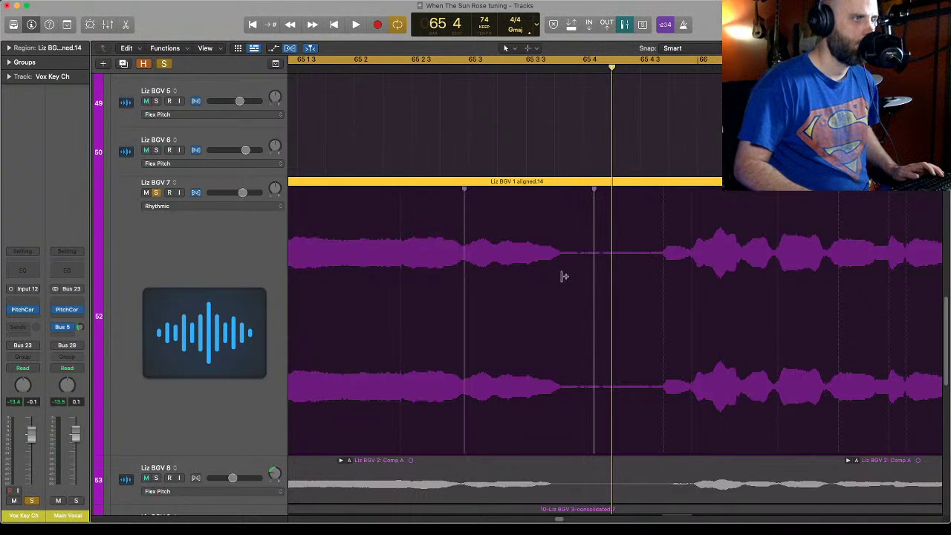
# Flex the Liz BGV 7 word ending earlier to just before 65 3 3, between markers near beats 3 and 4, and audition it.
pyautogui.moveTo(560, 335); pyautogui.dragTo(526, 336)
pyautogui.click(346, 67)
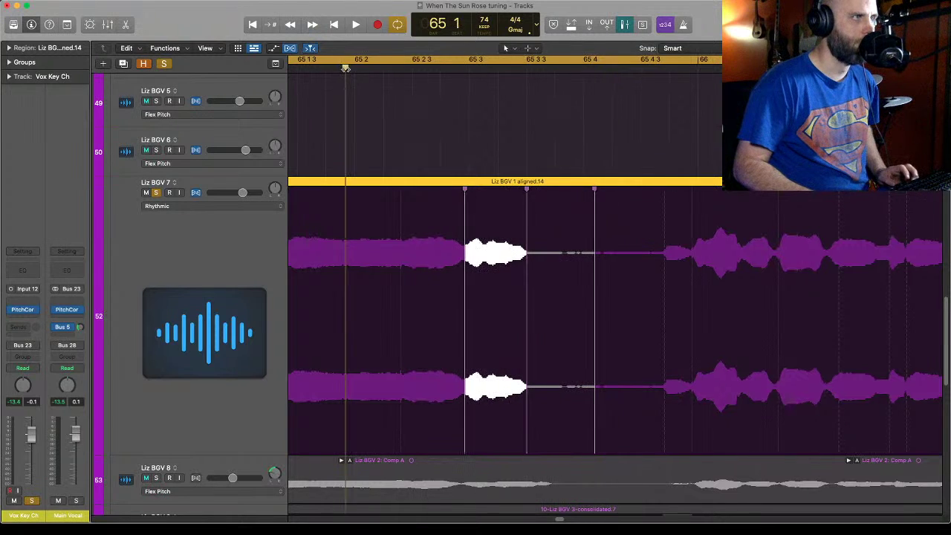
pyautogui.press('space')
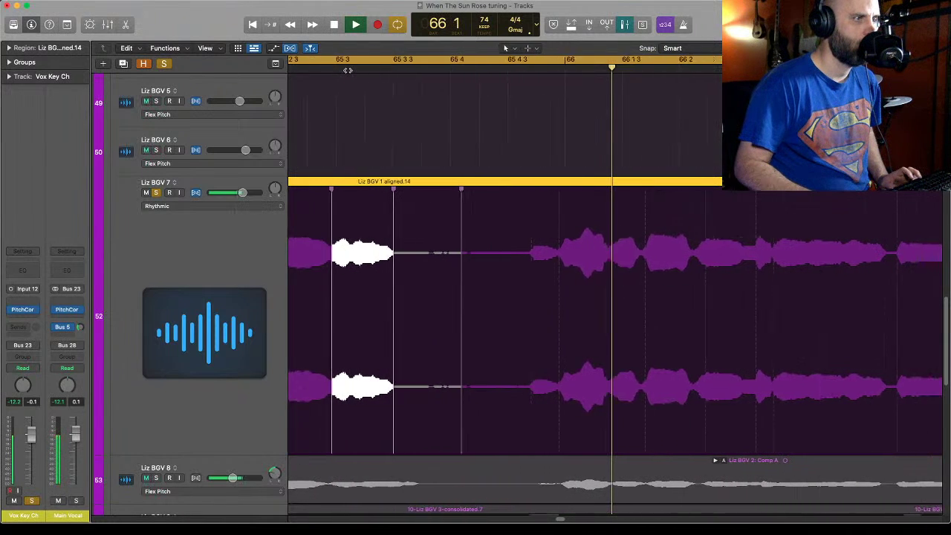
pyautogui.press('space')
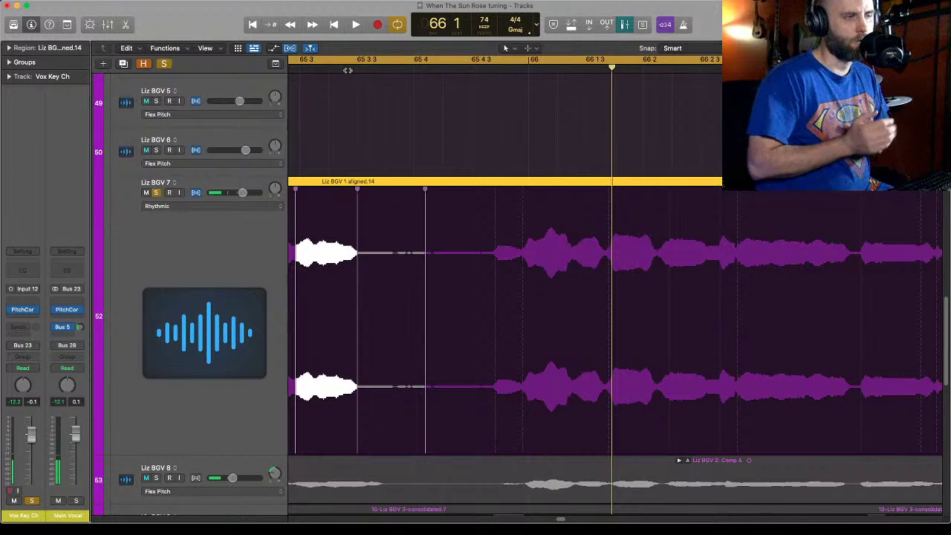
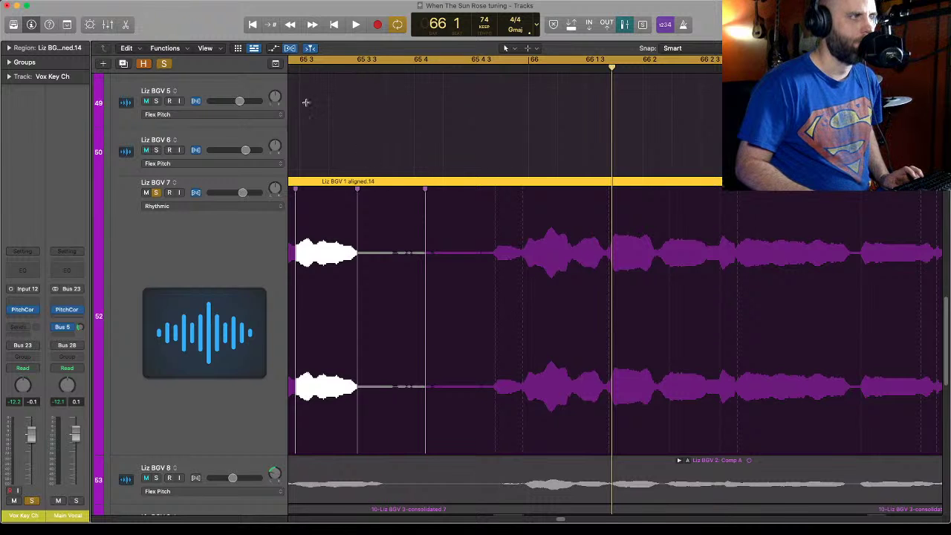
# Raise the Liz BGV 7 volume to about 0.1 dB and audition bar 66 from just before 66 1 3.
pyautogui.press('space')
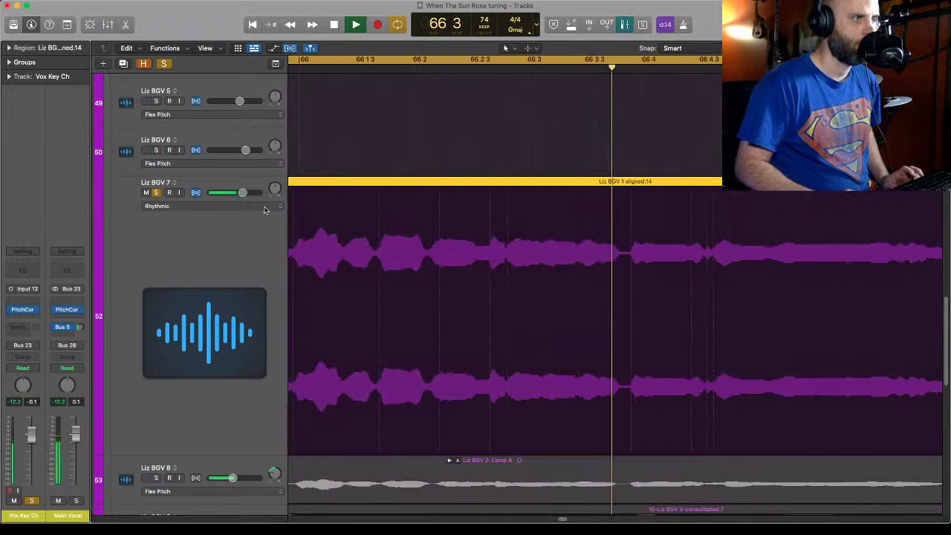
pyautogui.press('space')
pyautogui.moveTo(241, 194); pyautogui.dragTo(247, 193)
pyautogui.click(321, 63)
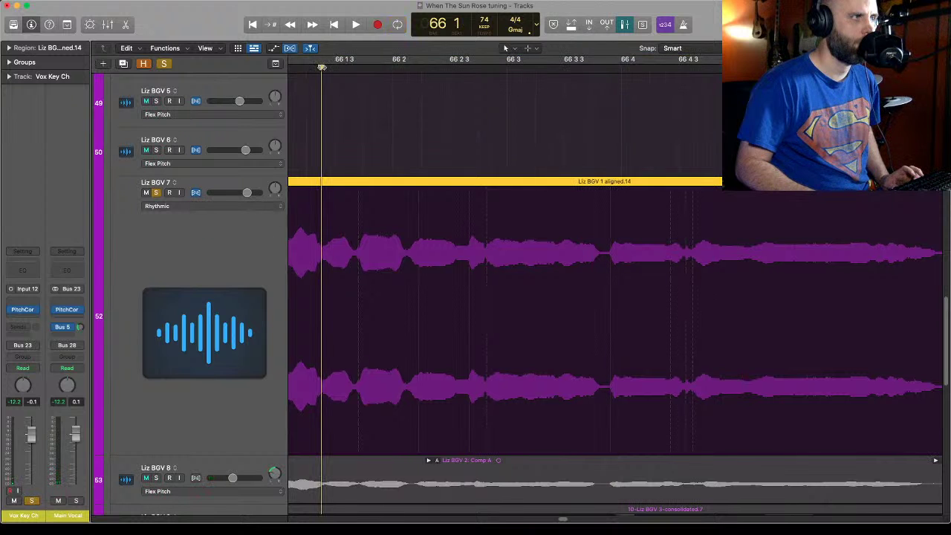
pyautogui.press('space')
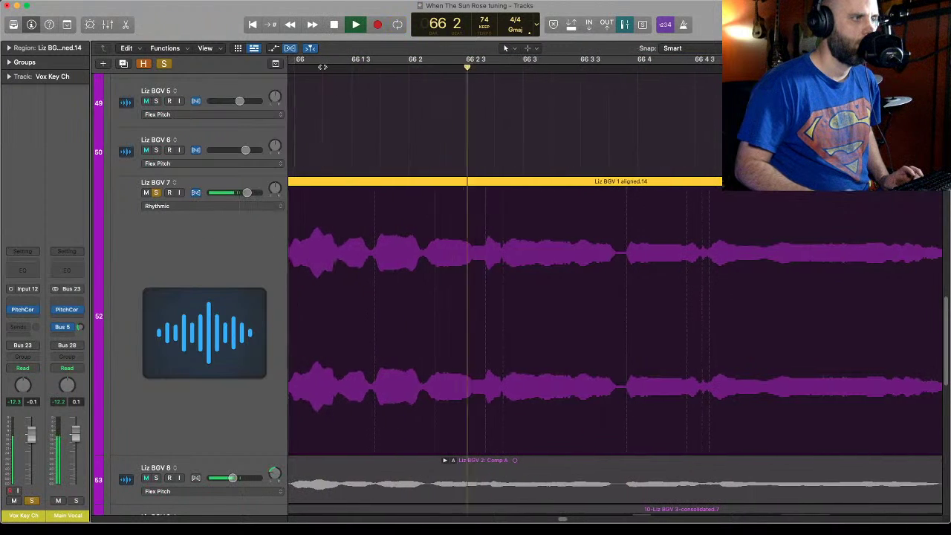
pyautogui.press('space')
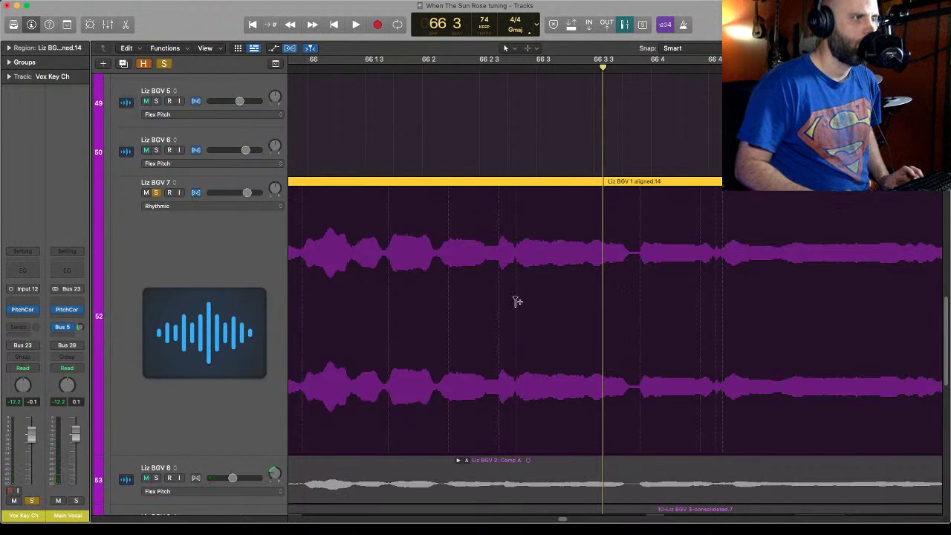
# Flex the Liz BGV 7 syllables around 66 2 3 later, with the longer one starting just before 66 3, and audition them.
pyautogui.moveTo(518, 328)
pyautogui.mouseDown()
pyautogui.moveTo(537, 330)
pyautogui.moveTo(508, 339)
pyautogui.mouseUp()
pyautogui.press('space')
pyautogui.click(408, 67)
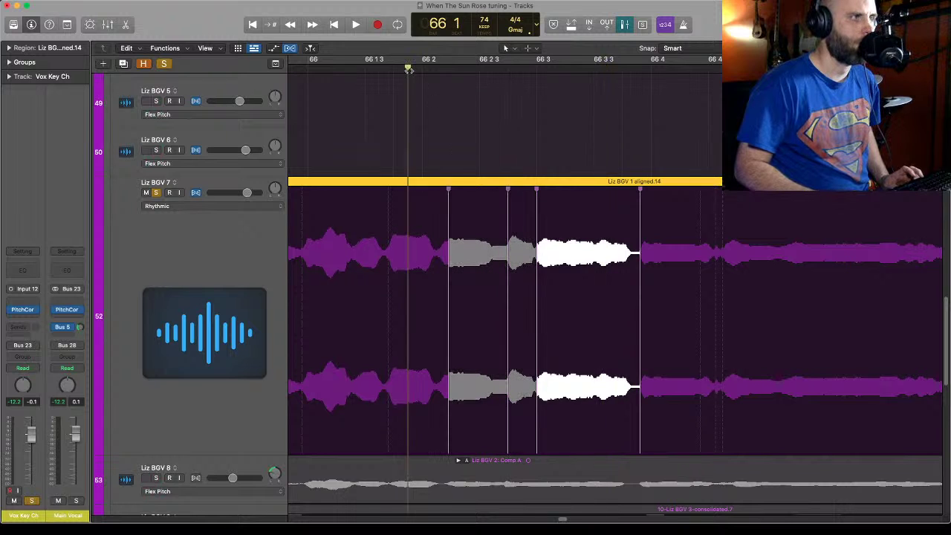
pyautogui.press('space')
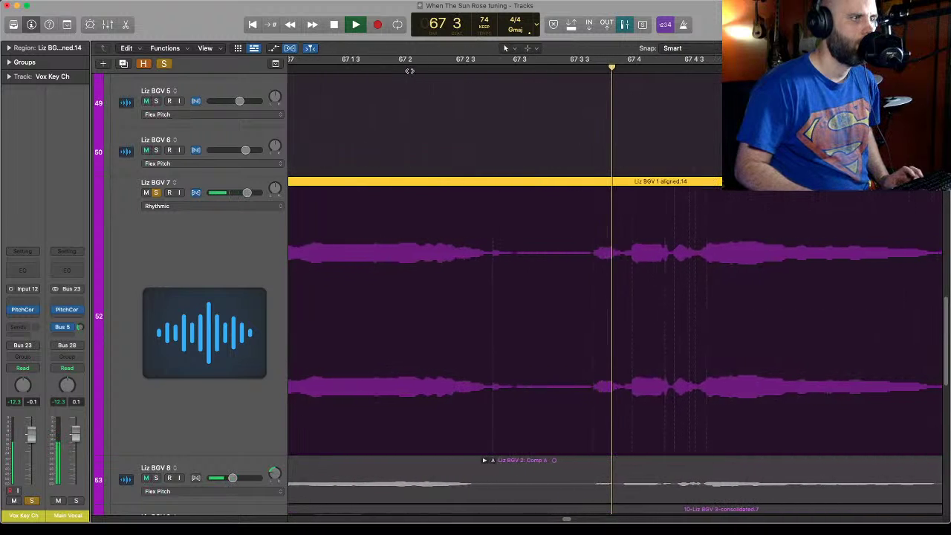
pyautogui.press('space')
# Flex the onset of the held Liz BGV 7 word later, to between 67 4 3 and bar 68, and audition it from about 67 3 3.
pyautogui.click(361, 61)
pyautogui.press('space')
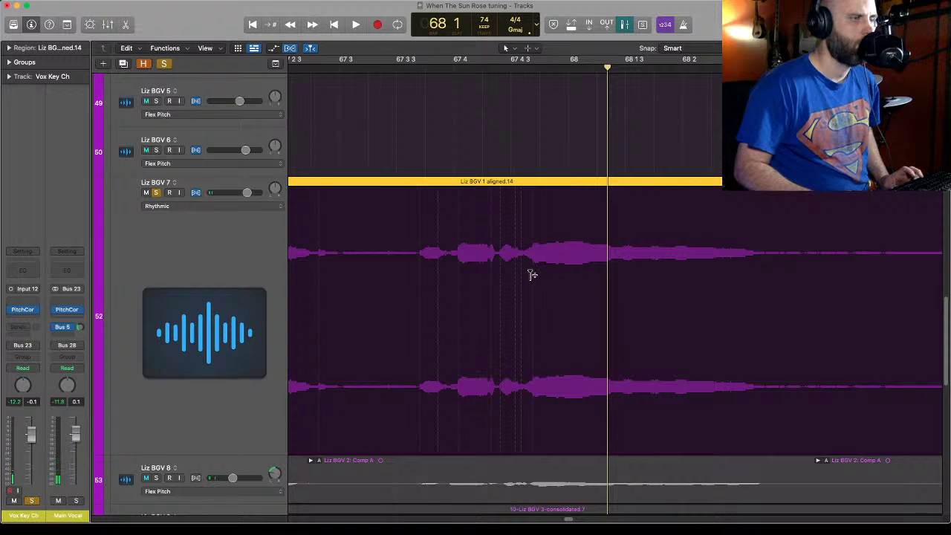
pyautogui.click(526, 335)
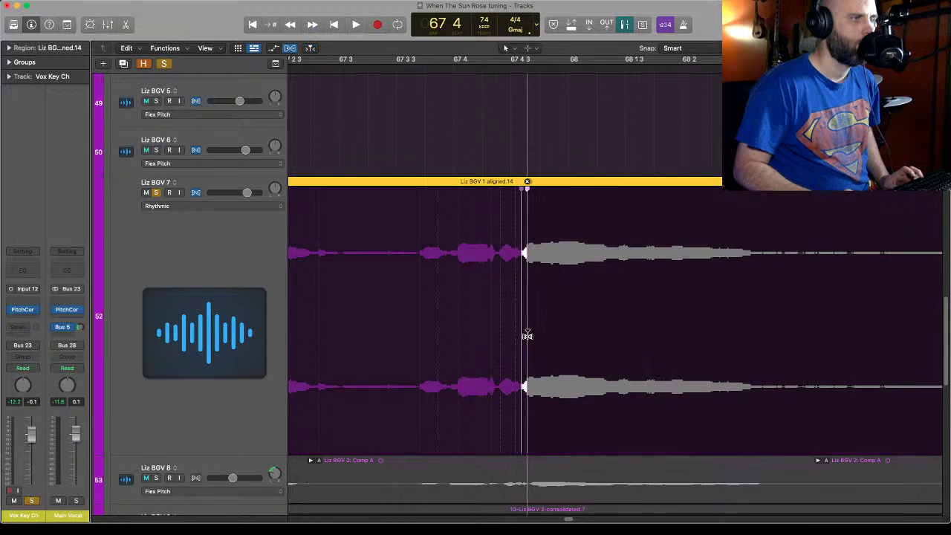
pyautogui.press('space')
pyautogui.click(407, 67)
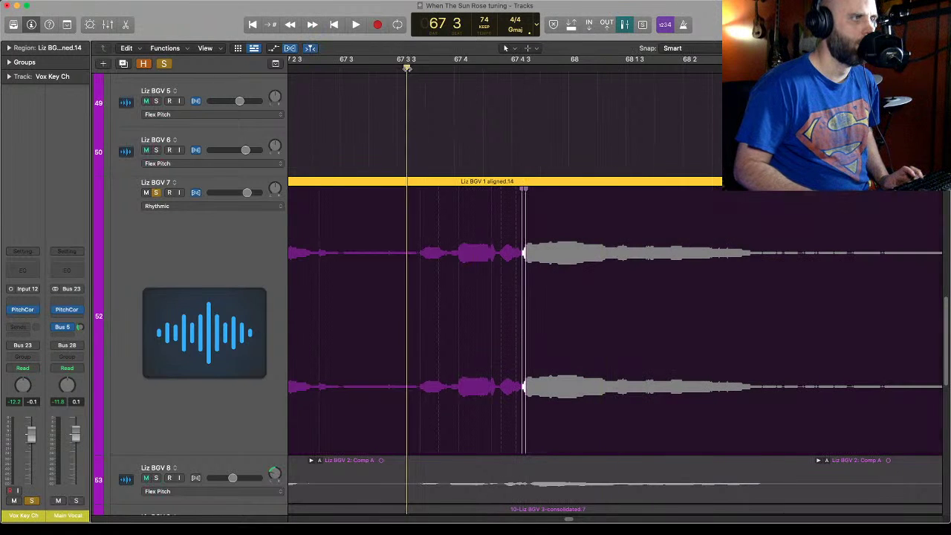
pyautogui.moveTo(530, 335); pyautogui.dragTo(545, 336)
pyautogui.press('space')
pyautogui.click(405, 67)
pyautogui.press('space')
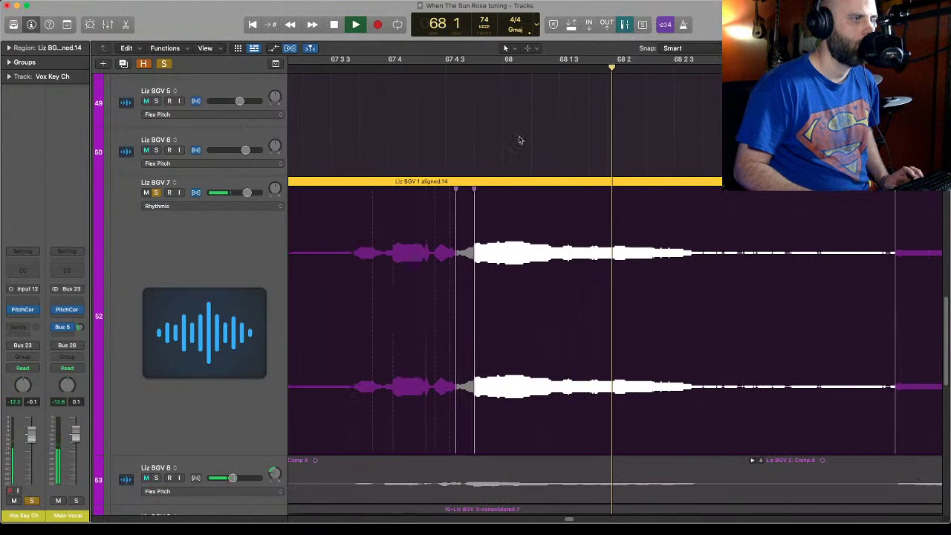
# Audition Liz BGV 7 against the lead vocal in a wider view up to bar 72 beat 2.
pyautogui.press('super+Left')
pyautogui.press('super+Left')
pyautogui.press('super+Left')
pyautogui.press('super+Left')
pyautogui.press('super+Left')
pyautogui.press('super+Left')
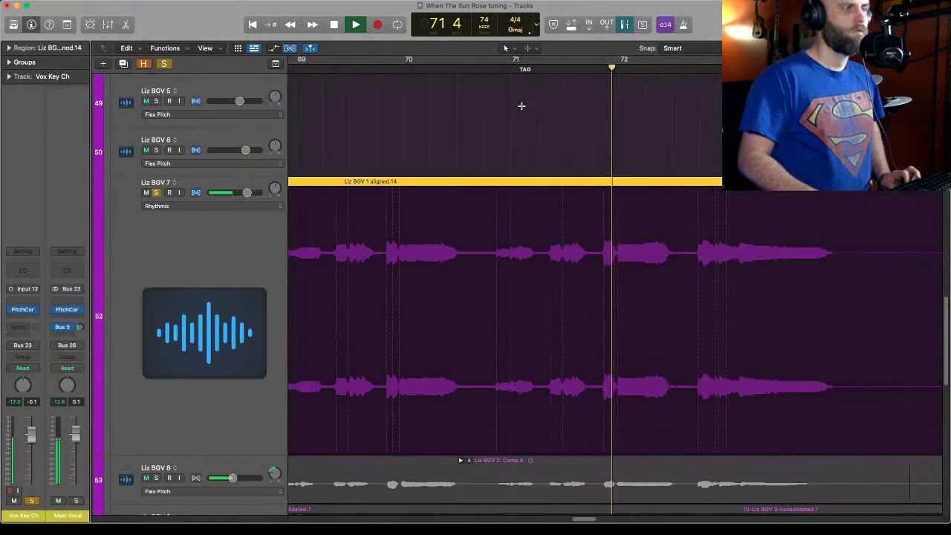
pyautogui.press('space')
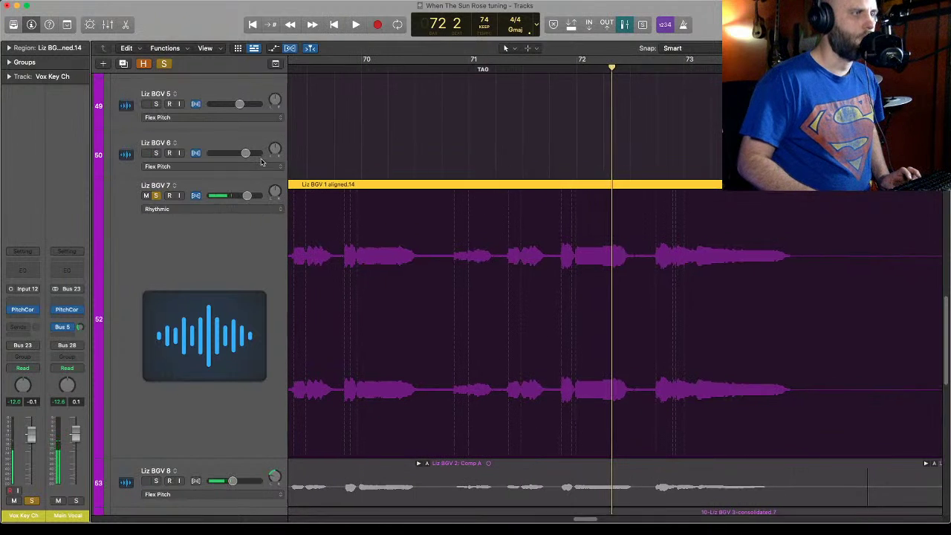
# Expand the Vox Key Ch take folder down to Take 1 and audition the lead vocal from bar 70.
pyautogui.scroll(6, 194, 173)
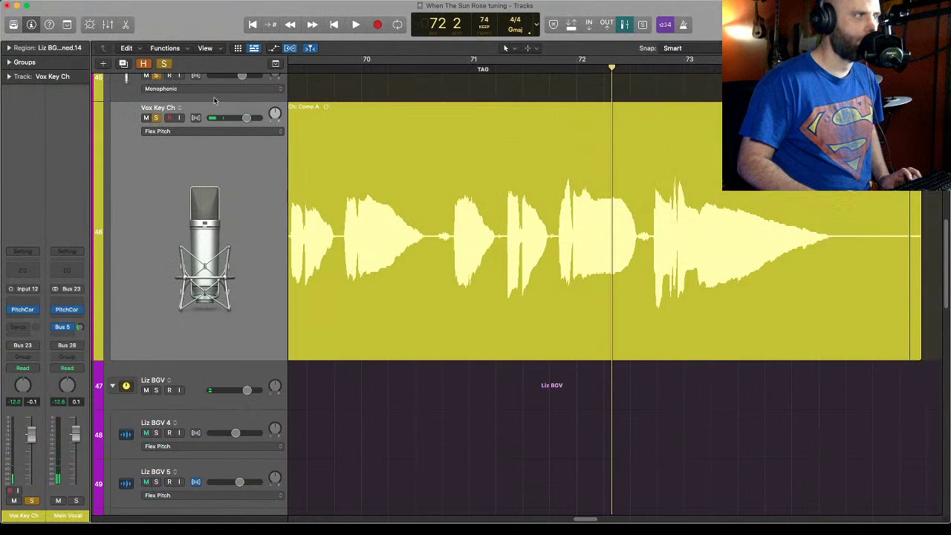
pyautogui.hscroll(-5, 362, 128)
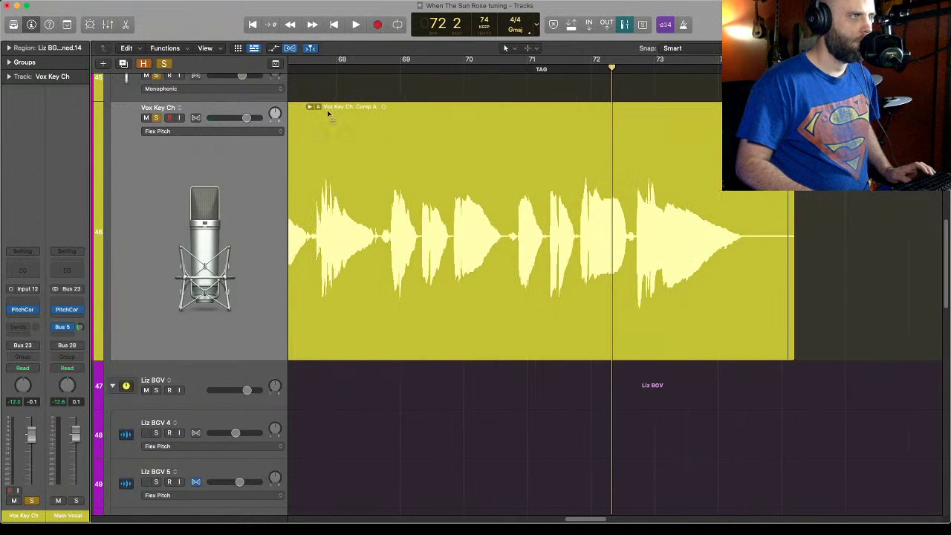
pyautogui.click(310, 107)
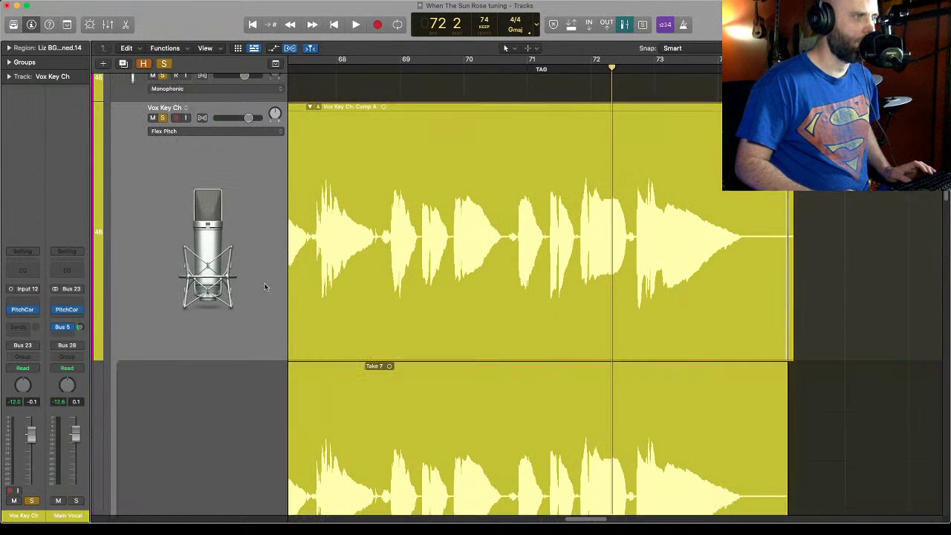
pyautogui.scroll(-8, 261, 287)
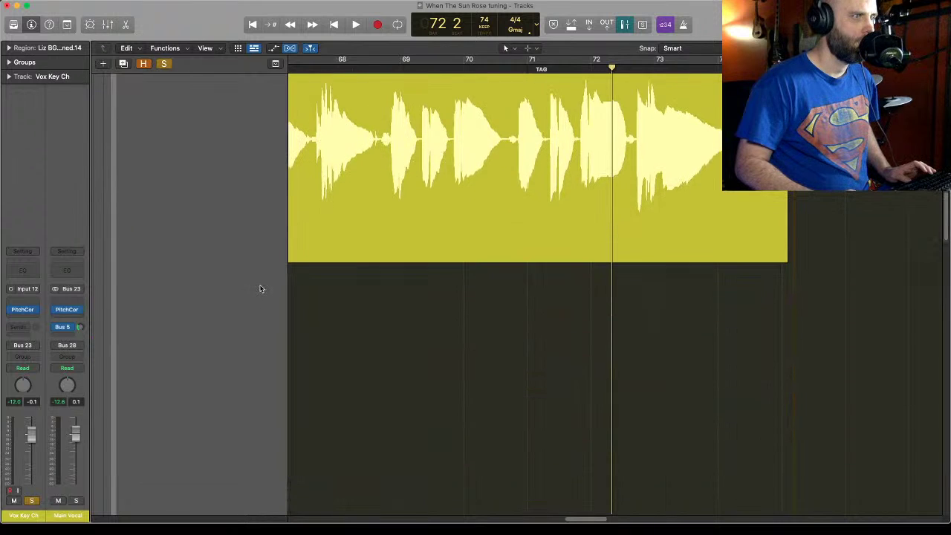
pyautogui.scroll(-5, 261, 289)
pyautogui.scroll(-8, 260, 284)
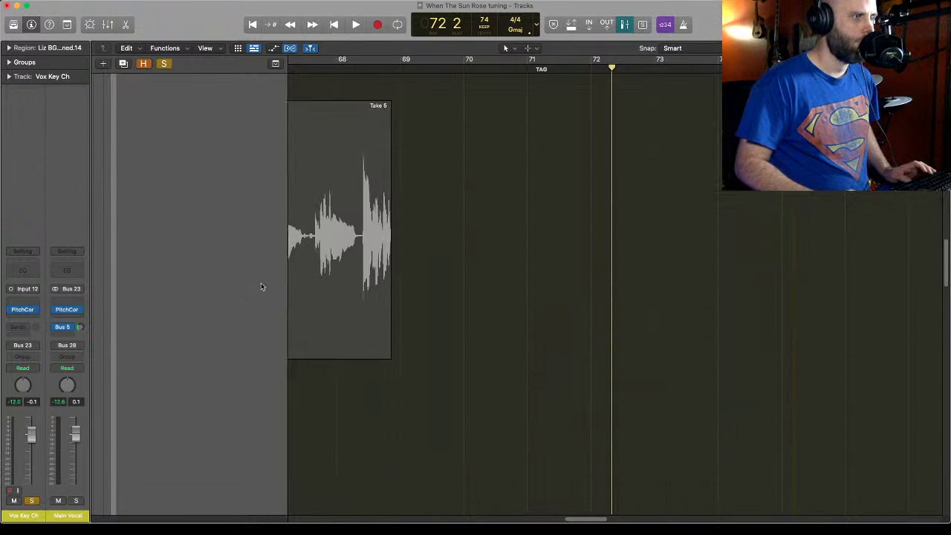
pyautogui.scroll(-6, 261, 286)
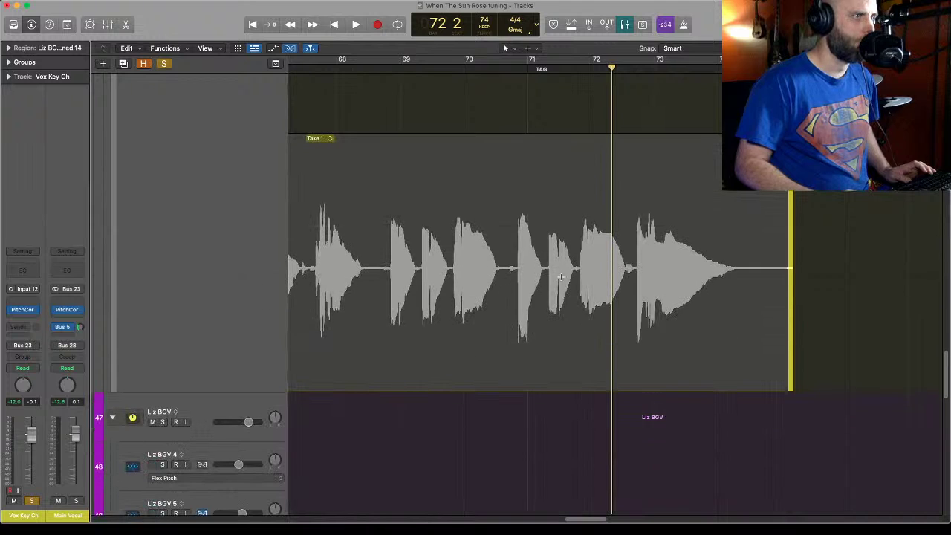
pyautogui.click(465, 66)
pyautogui.press('space')
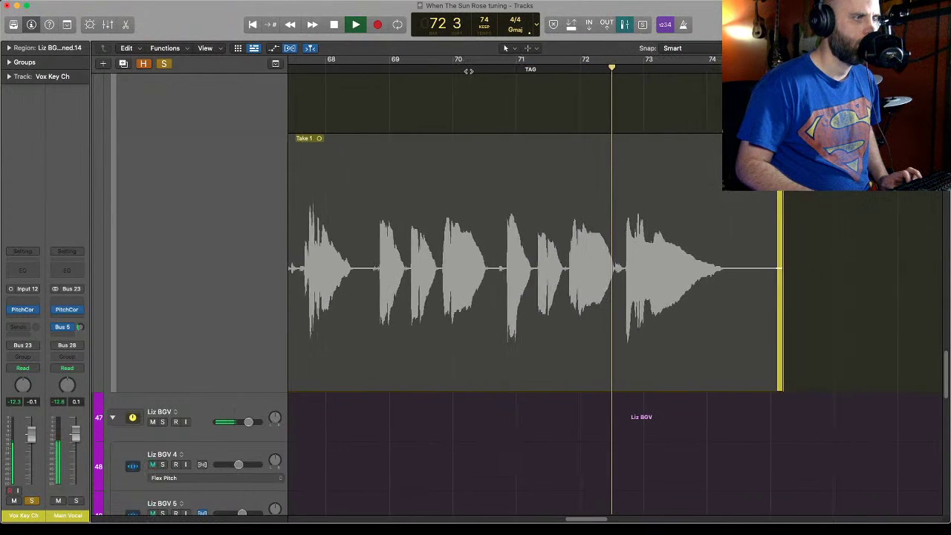
pyautogui.press('space')
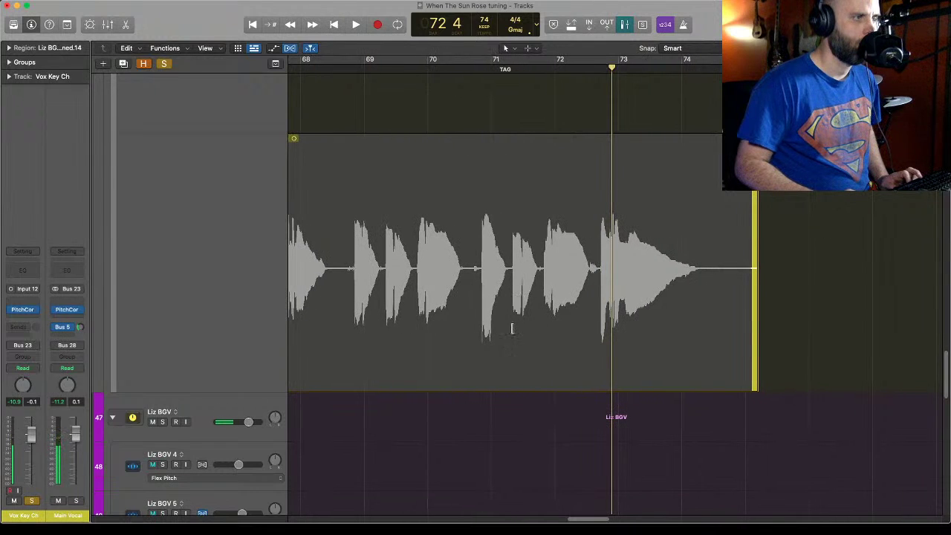
# Comp Take 1 into Vox Key Ch from about bar 71 beat 2 to beat 4, and audition it from bar 70 beat 2.
pyautogui.moveTo(509, 333); pyautogui.dragTo(542, 332)
pyautogui.moveTo(532, 292); pyautogui.dragTo(532, 292)
pyautogui.click(442, 70)
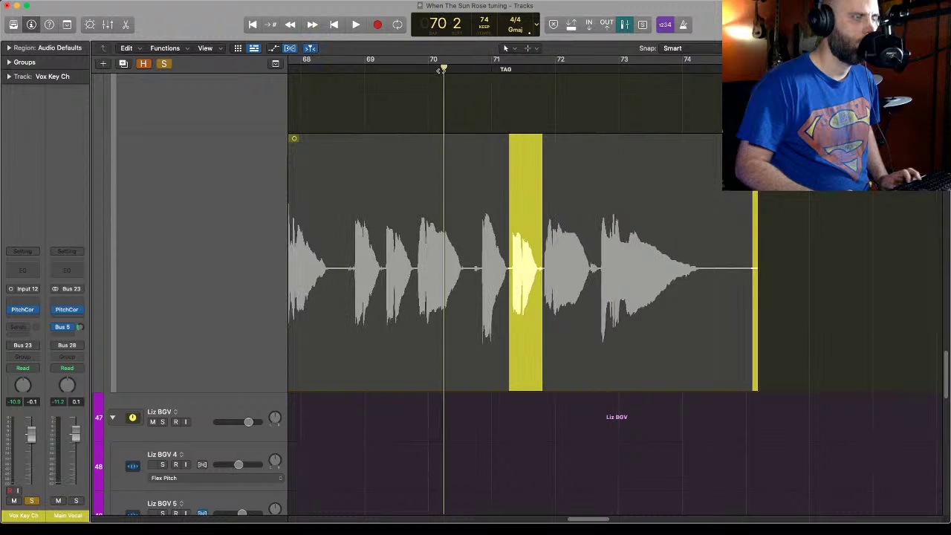
pyautogui.press('space')
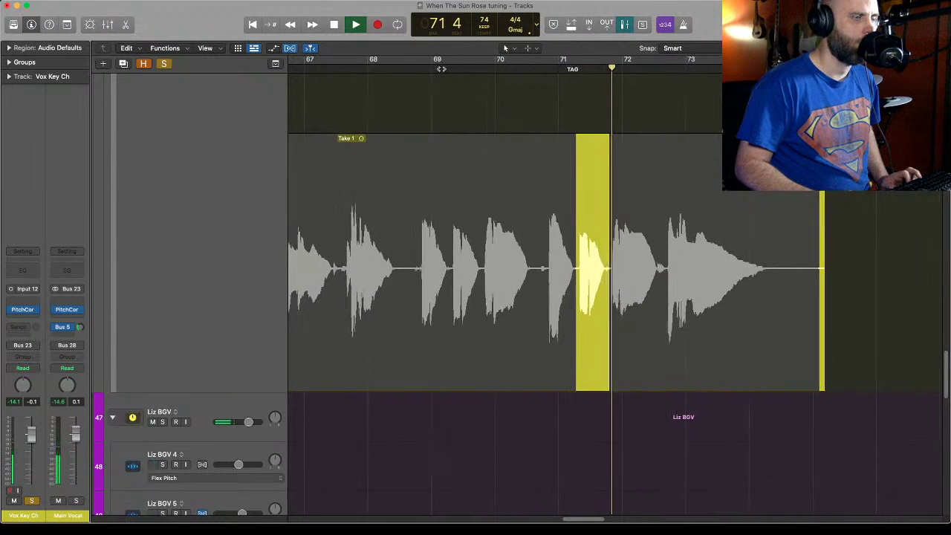
pyautogui.press('space')
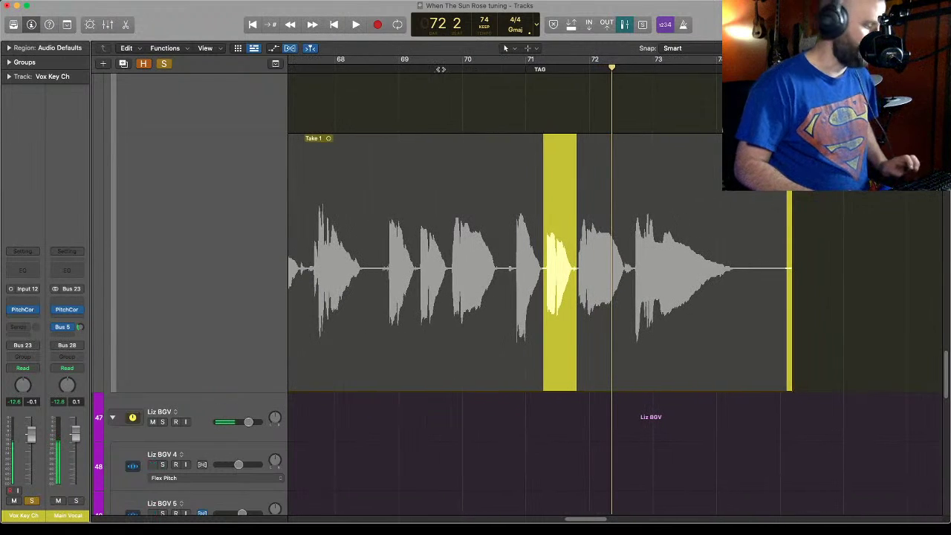
# Shrink the vertical track zoom to show the whole session and collapse the Vox Key Ch take folder.
pyautogui.scroll(-4, 264, 179)
pyautogui.scroll(3, 265, 178)
pyautogui.scroll(-3, 266, 175)
pyautogui.scroll(-5, 267, 174)
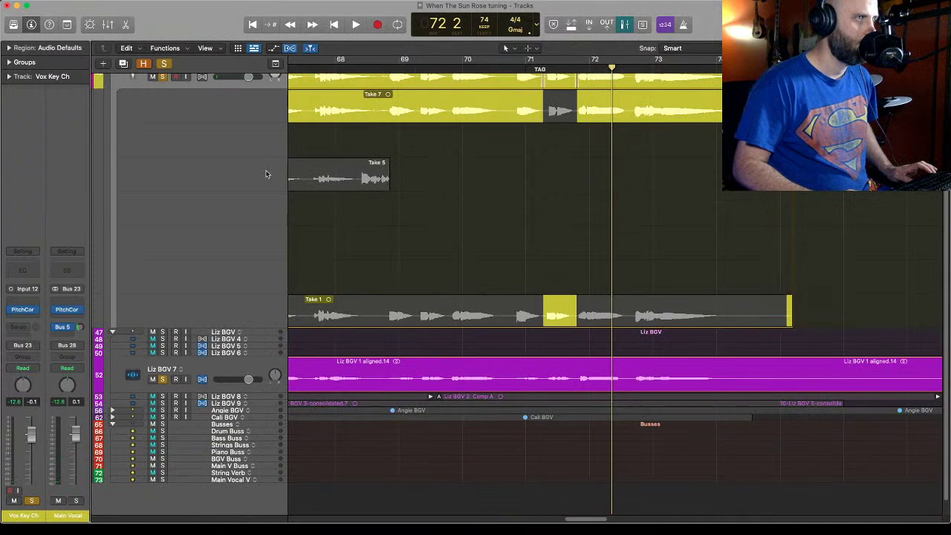
pyautogui.scroll(3, 266, 175)
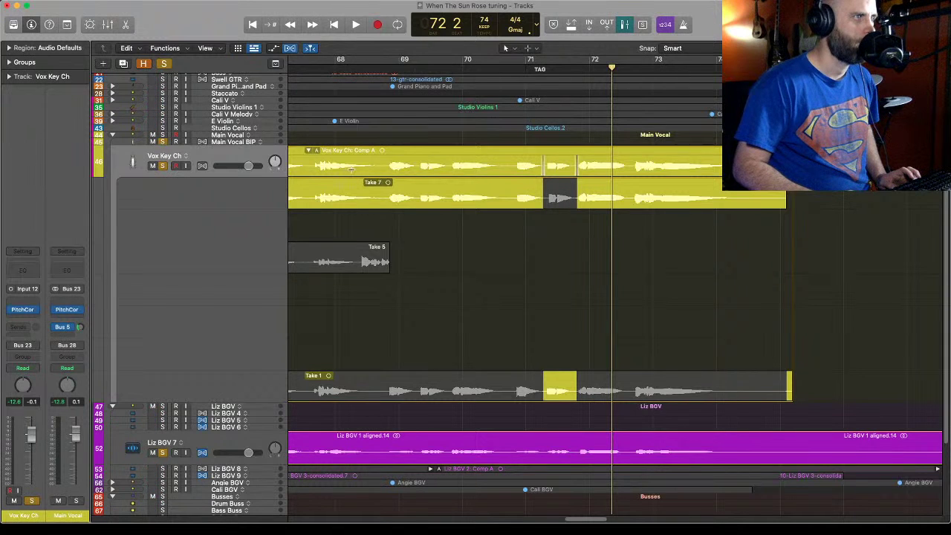
pyautogui.click(309, 151)
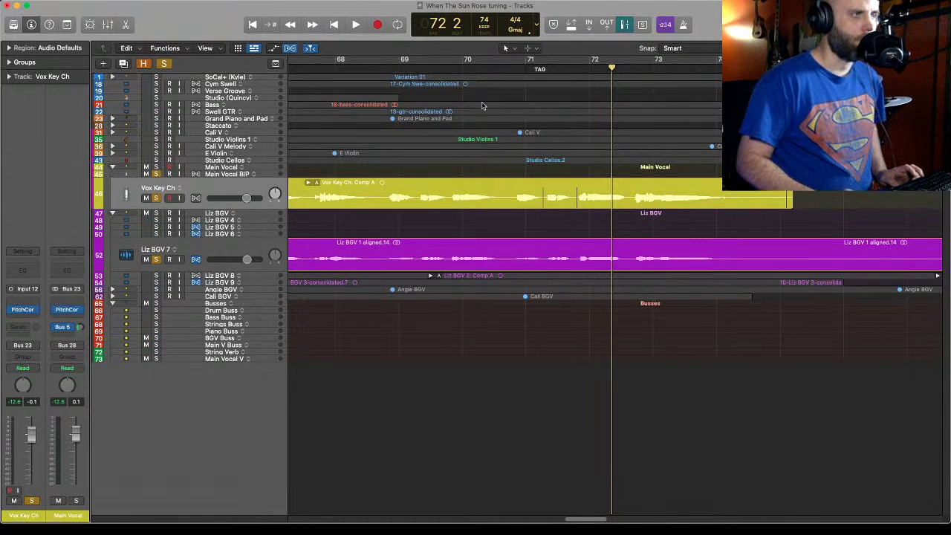
# Audition both vocals from bar 70 beat 4 with cycling off, and lower the Vox Key Ch volume to -2.6 dB.
pyautogui.click(504, 60)
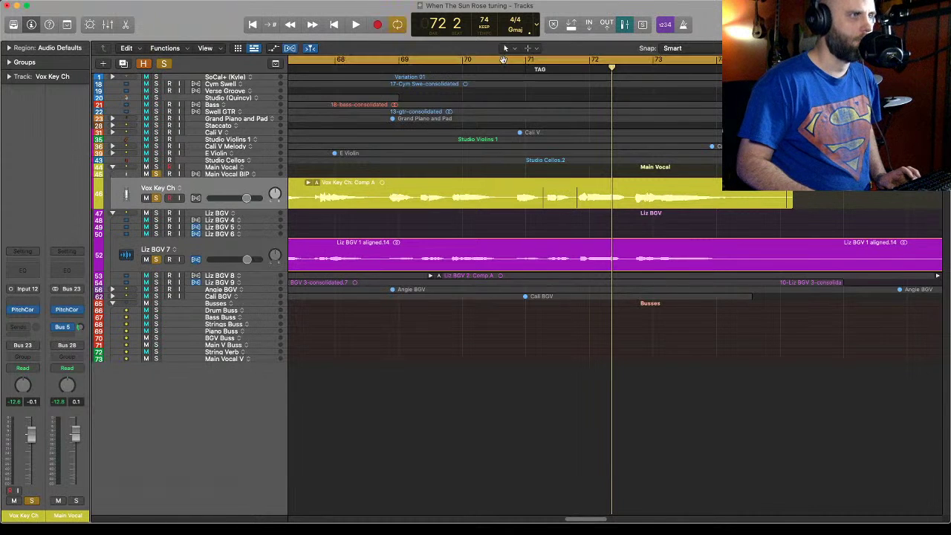
pyautogui.click(504, 64)
pyautogui.click(510, 67)
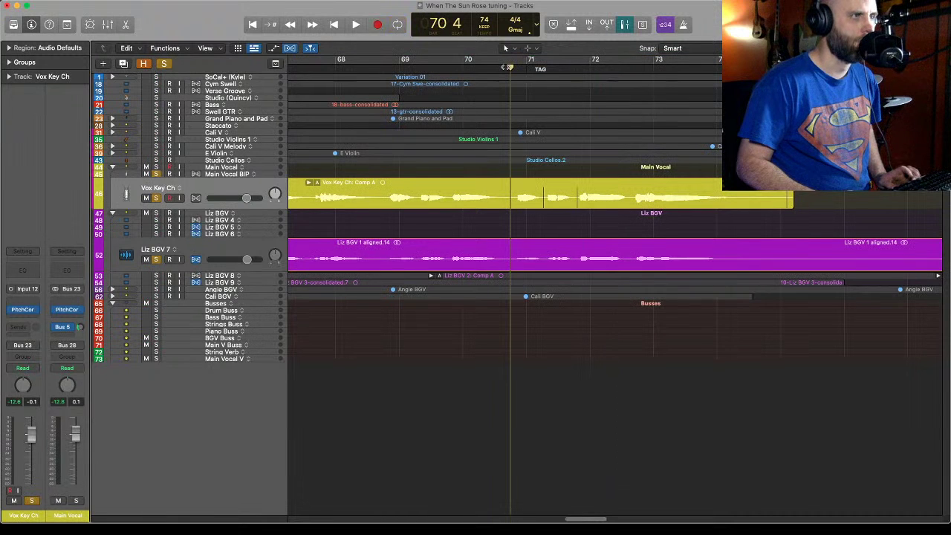
pyautogui.press('space')
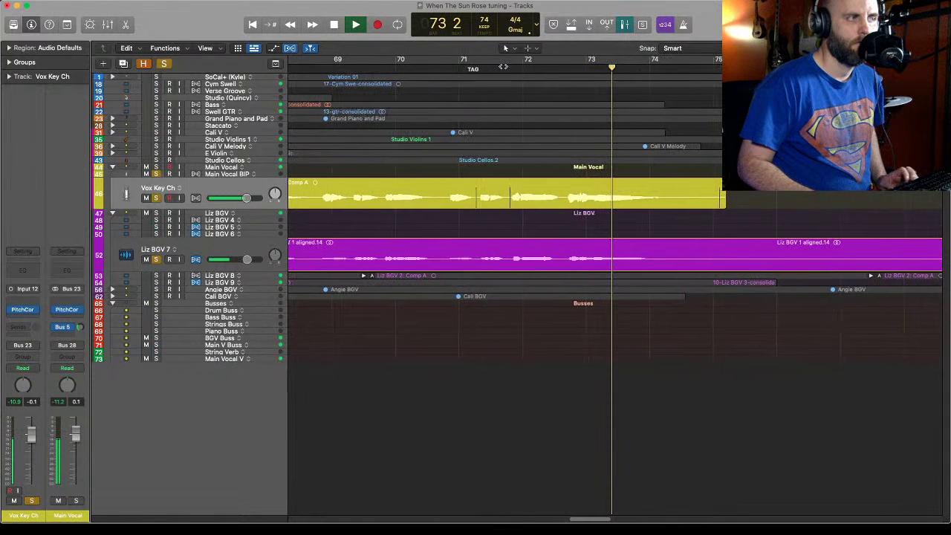
pyautogui.moveTo(244, 207); pyautogui.dragTo(234, 203)
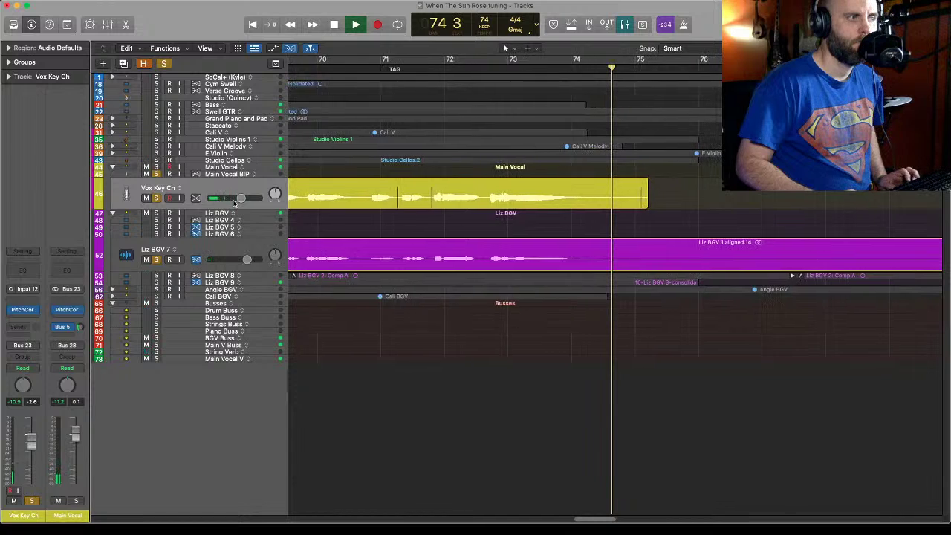
pyautogui.press('space')
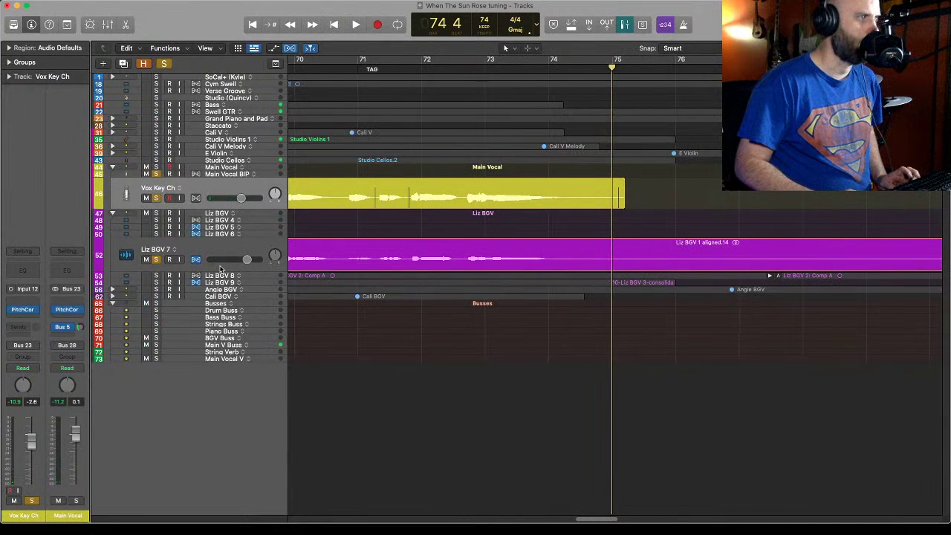
# Reduce the Liz BGV 7 track height and select the track with its regions in a wider timeline view.
pyautogui.moveTo(222, 270)
pyautogui.mouseDown()
pyautogui.moveTo(227, 344)
pyautogui.moveTo(231, 261)
pyautogui.mouseUp()
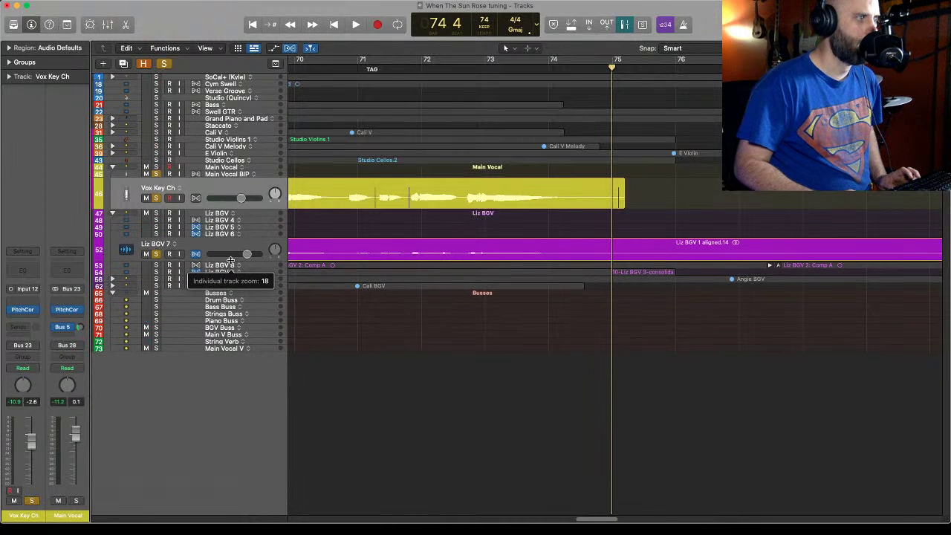
pyautogui.click(233, 249)
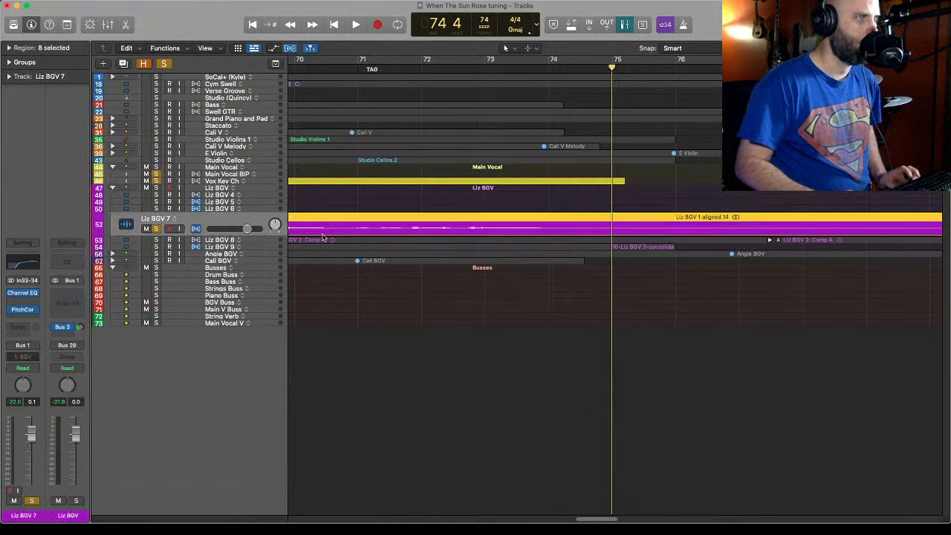
pyautogui.press('super+Right')
pyautogui.press('super+Right')
pyautogui.press('super+Left')
pyautogui.press('super+Left')
pyautogui.press('super+Left')
pyautogui.press('super+Left')
pyautogui.press('super+Left')
pyautogui.press('super+Left')
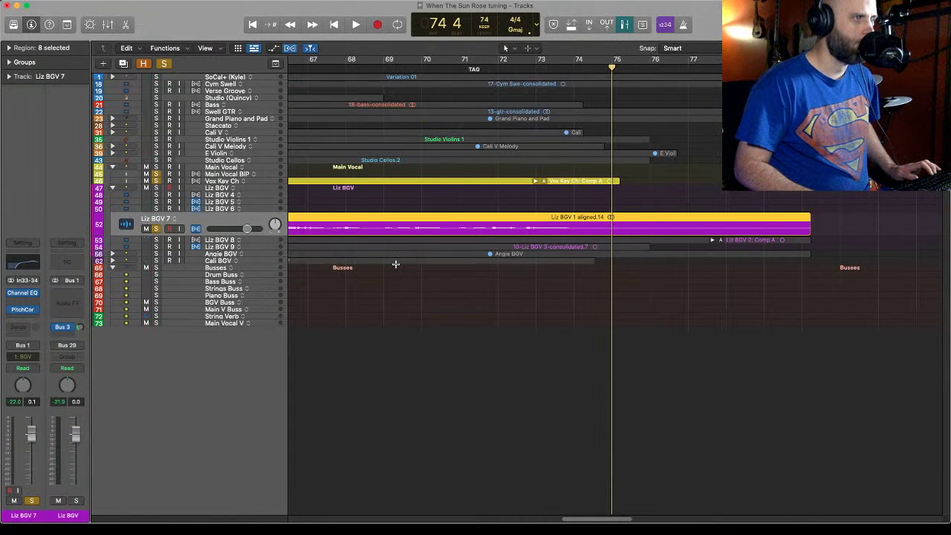
# Unmute the Liz BGV 7 regions from the first pre-chorus onward and delete the short region at the start of the track.
pyautogui.press('super+Left')
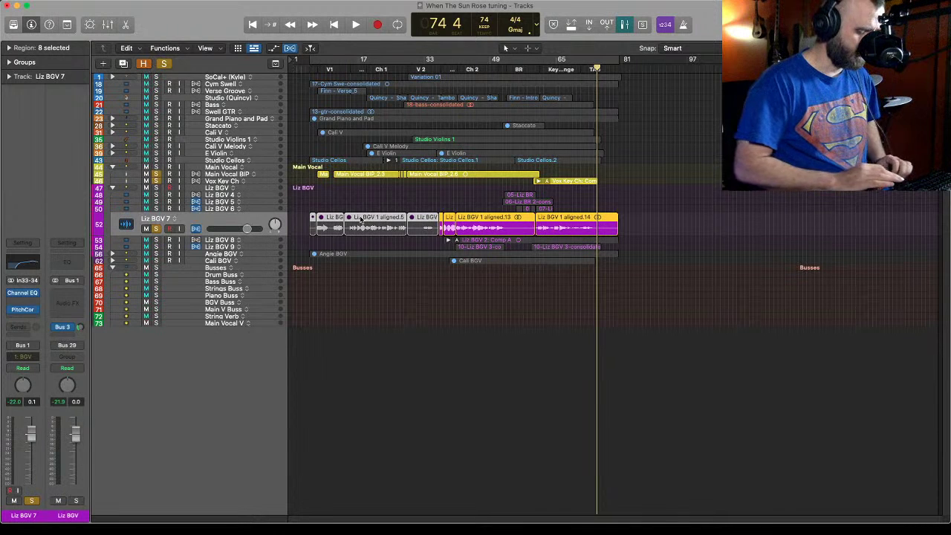
pyautogui.hotkey('ctrl', 'm')
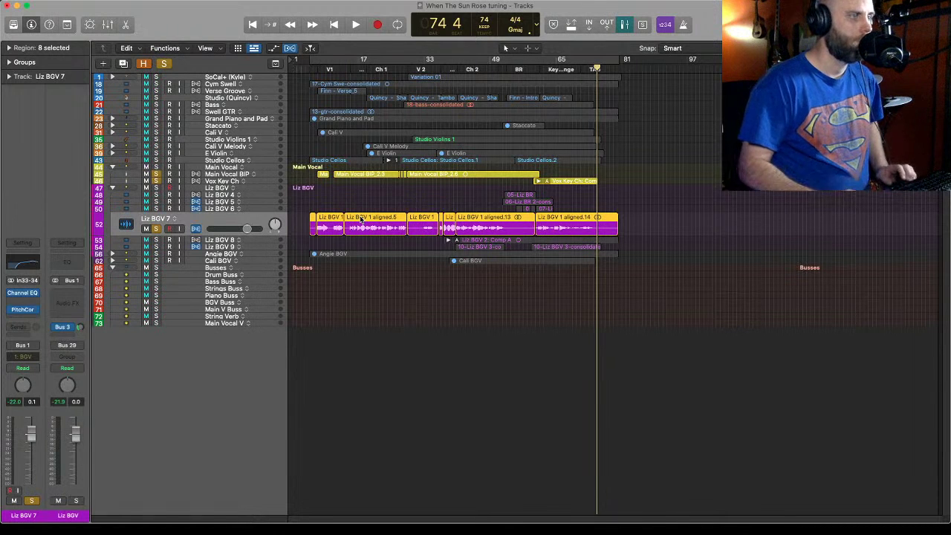
pyautogui.click(309, 218)
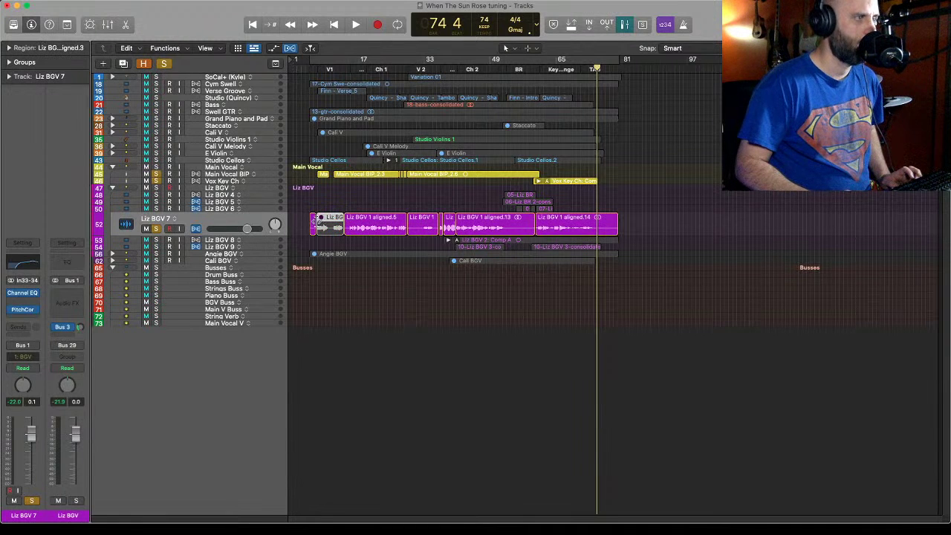
pyautogui.press('Delete')
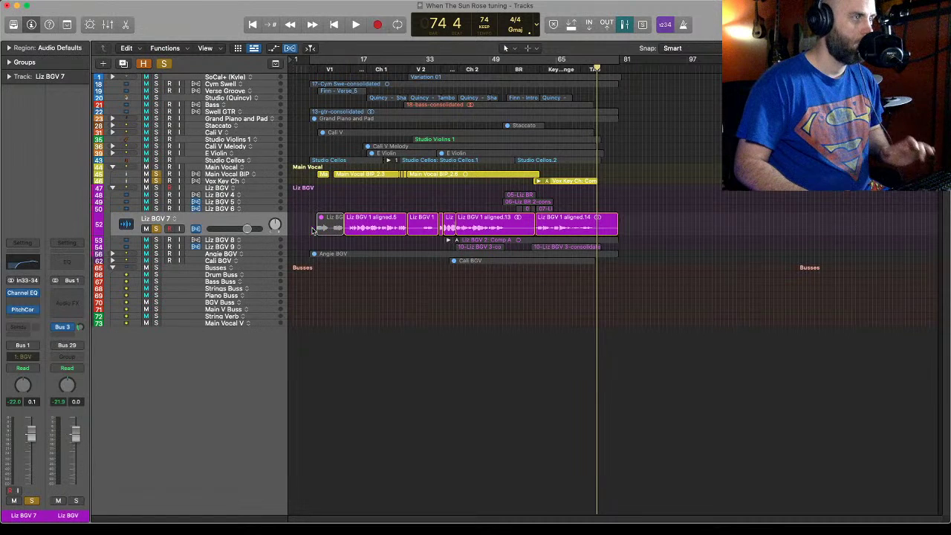
# Play the vocals from bar 14 and enlarge the Liz BGV 7 track height to show its waveforms in detail.
pyautogui.click(346, 70)
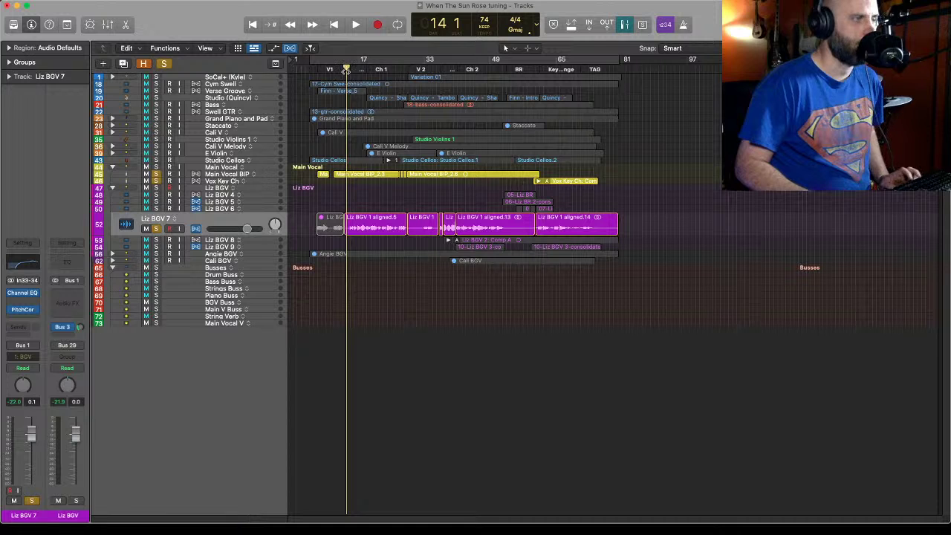
pyautogui.press('space')
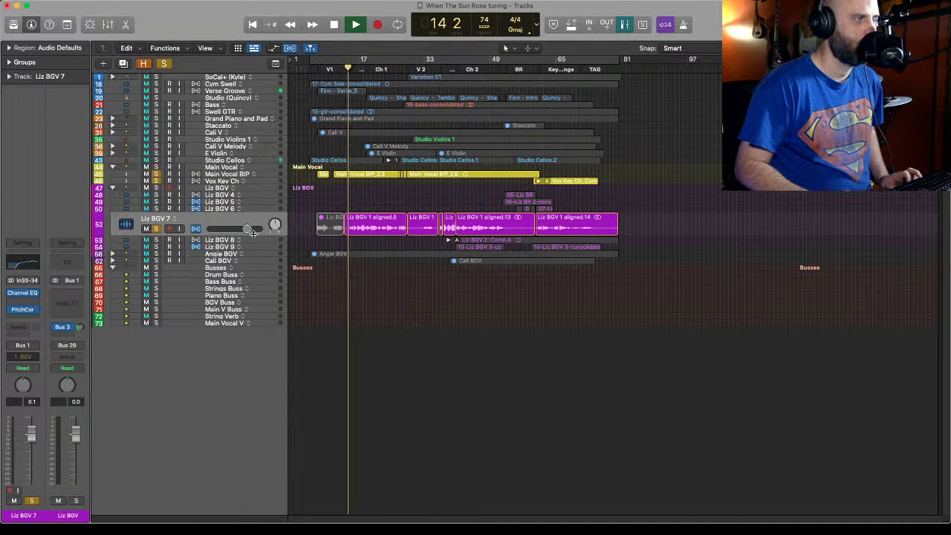
pyautogui.moveTo(253, 233); pyautogui.dragTo(243, 291)
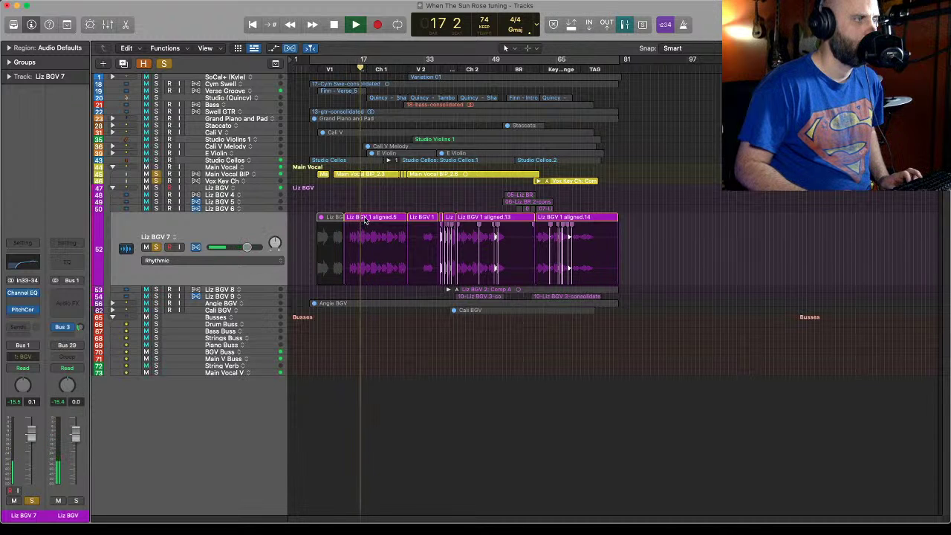
# Stop playback near bar 20 and trim the start of the Liz BGV 1 aligned.5 region to about bar 18 beat 3.
pyautogui.scroll(5, 365, 220)
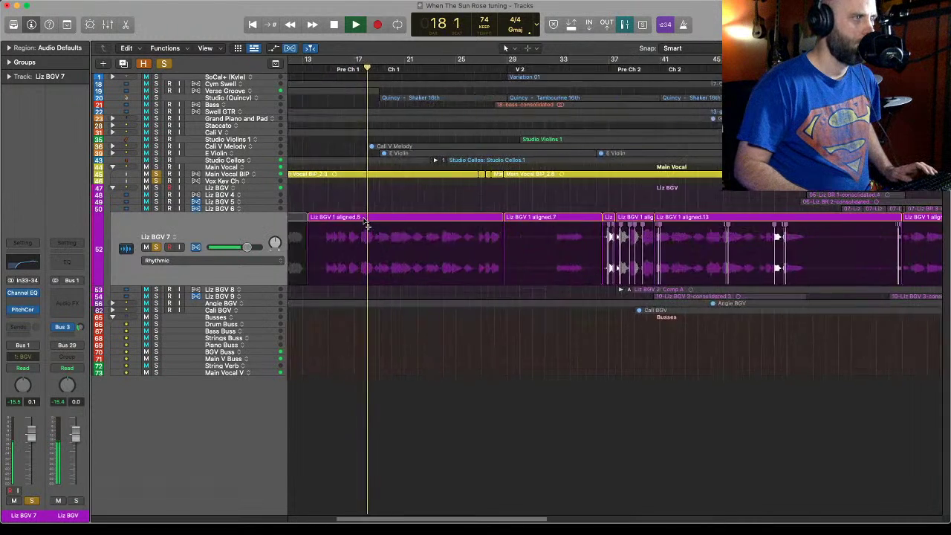
pyautogui.scroll(6, 365, 220)
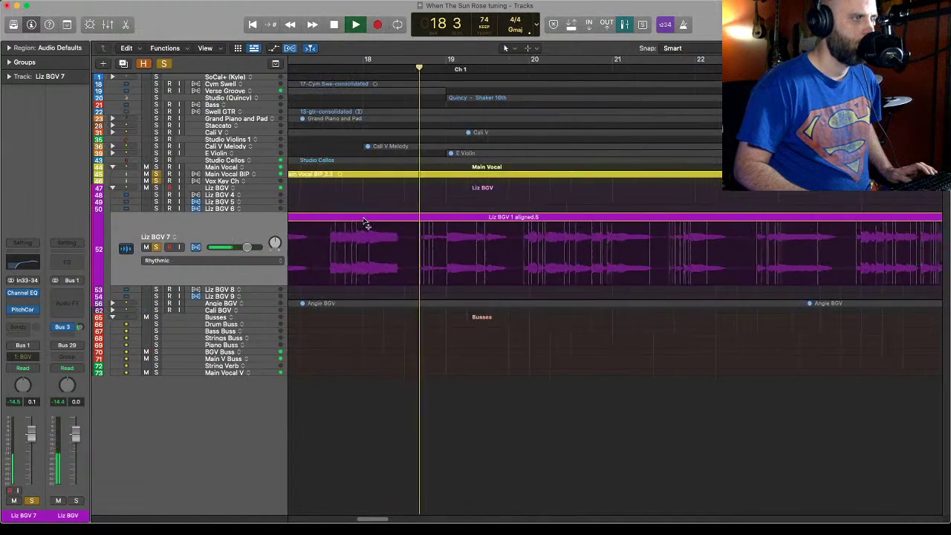
pyautogui.scroll(-4, 365, 220)
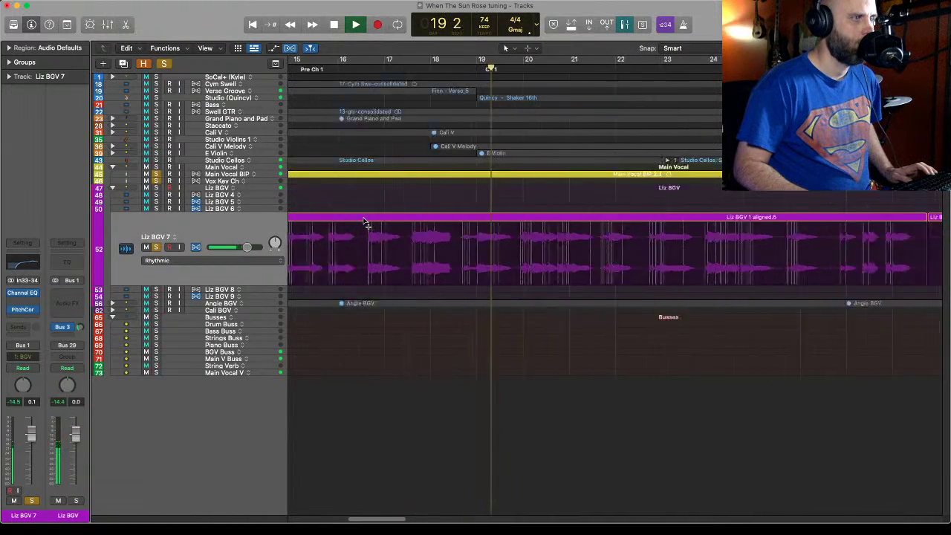
pyautogui.scroll(-2, 365, 220)
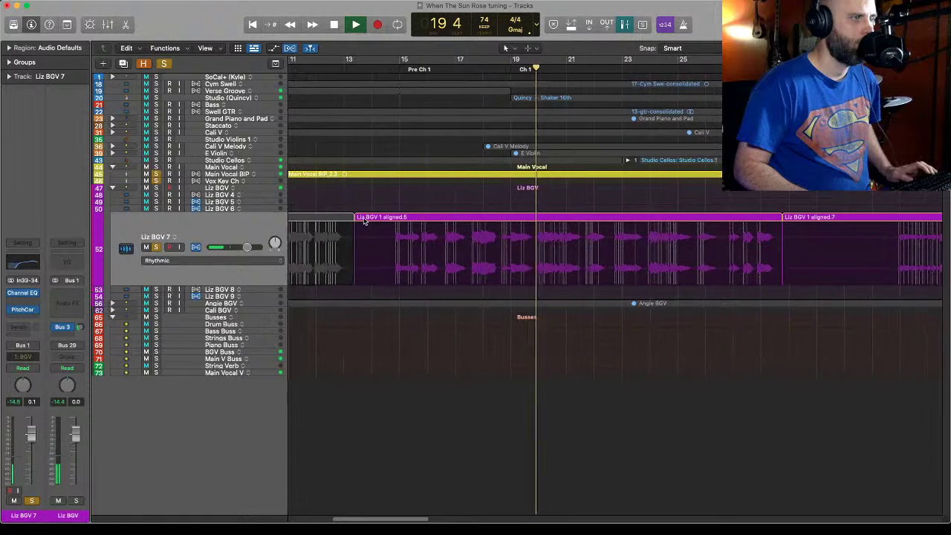
pyautogui.press('space')
pyautogui.hscroll(-1, 369, 252)
pyautogui.moveTo(368, 265); pyautogui.dragTo(512, 269)
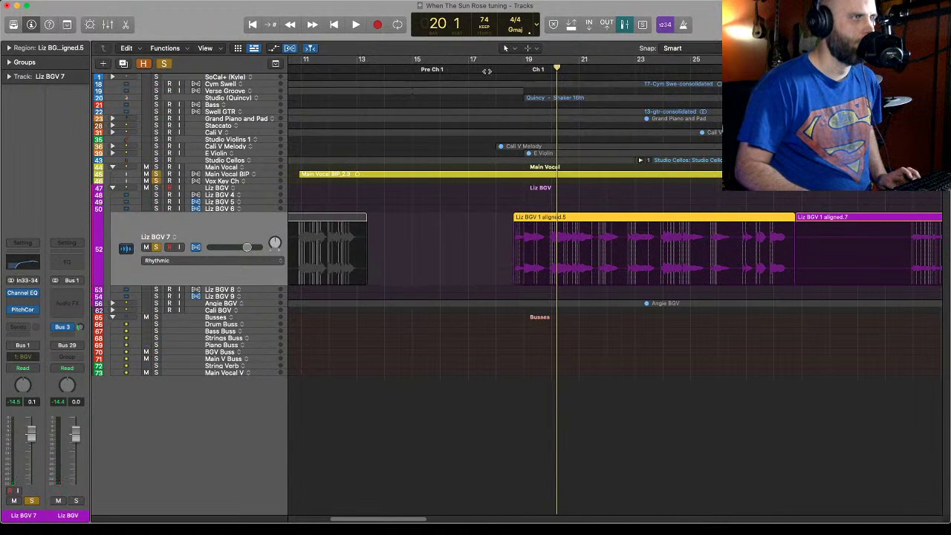
# Play back the soloed BGV 7 track with the vocals from just before Ch 1, at about bar 18.
pyautogui.click(496, 69)
pyautogui.press('space')
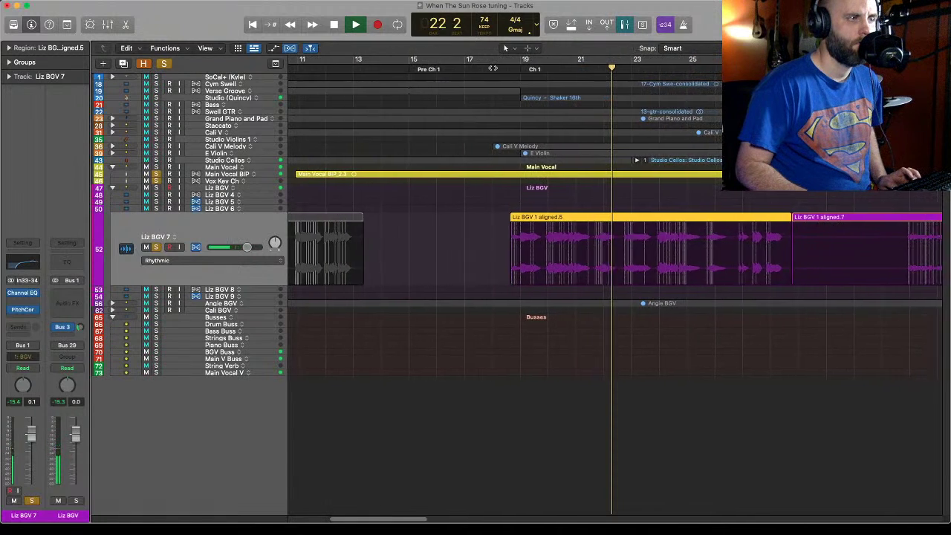
pyautogui.press('space')
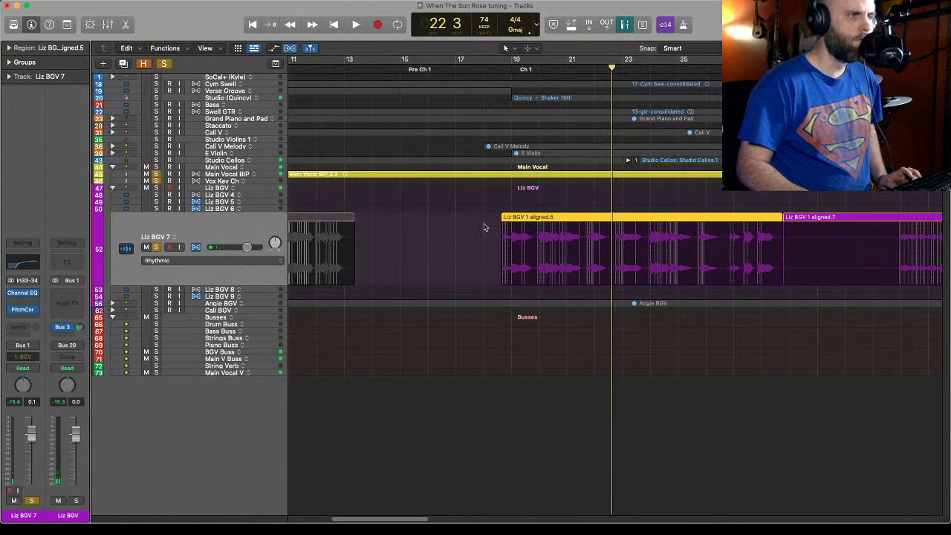
# Increase the height of the BGV 7 track so its chorus waveform is shown larger.
pyautogui.moveTo(273, 284); pyautogui.dragTo(272, 314)
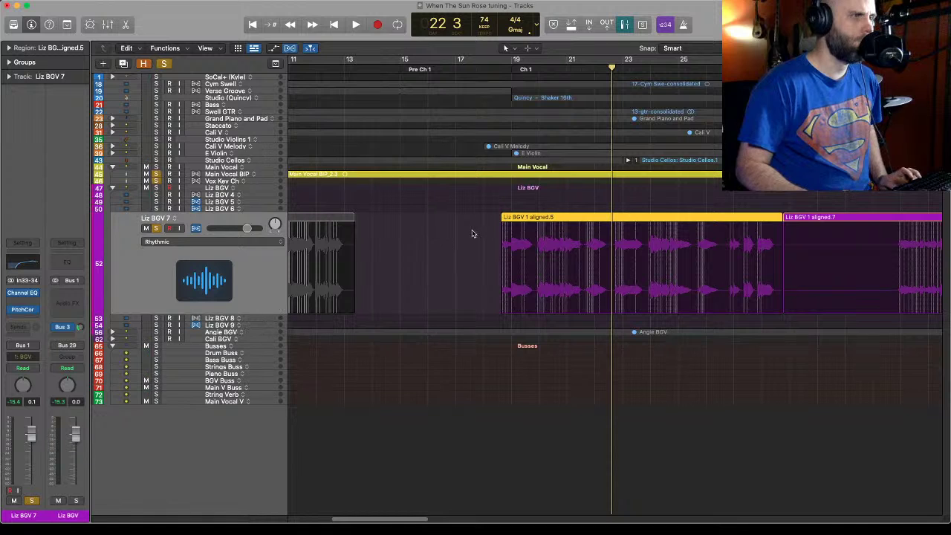
pyautogui.scroll(-4, 520, 228)
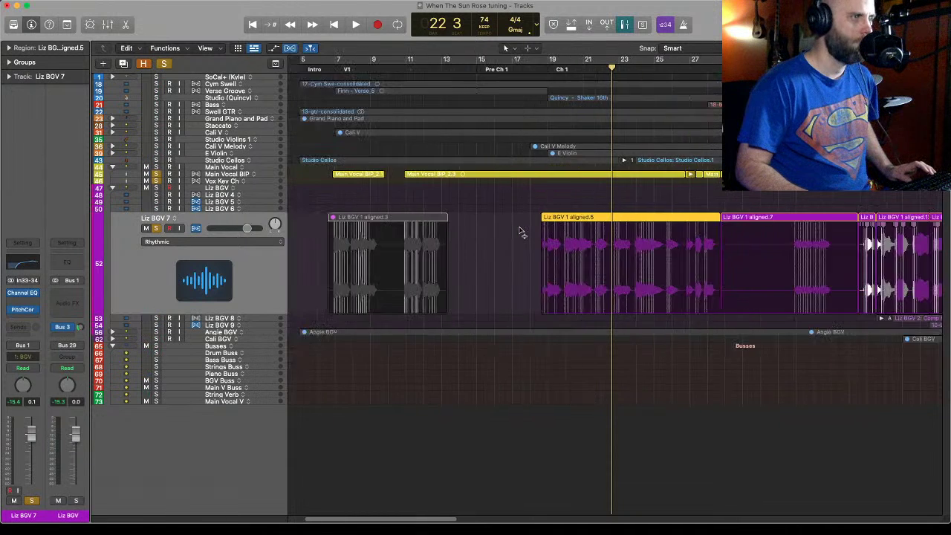
pyautogui.scroll(10, 520, 227)
pyautogui.scroll(-3, 521, 227)
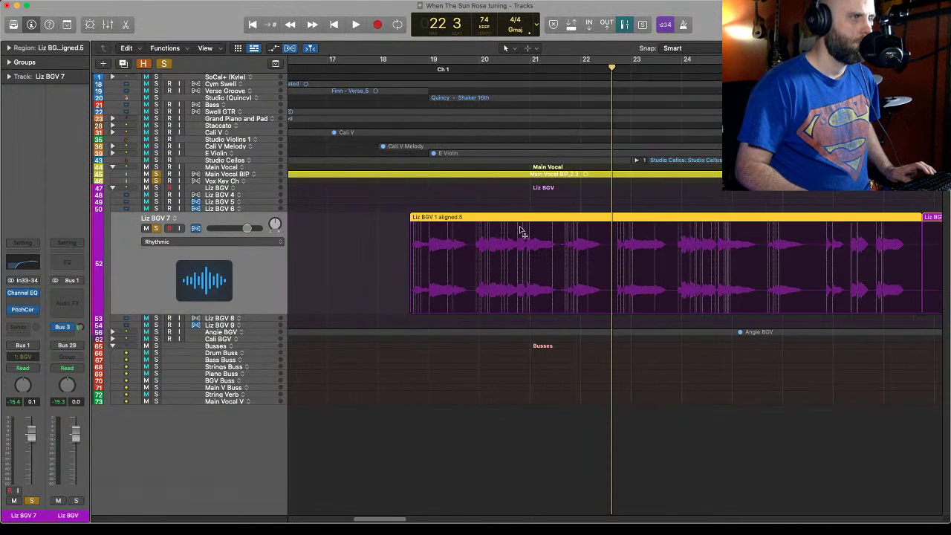
pyautogui.scroll(2, 524, 228)
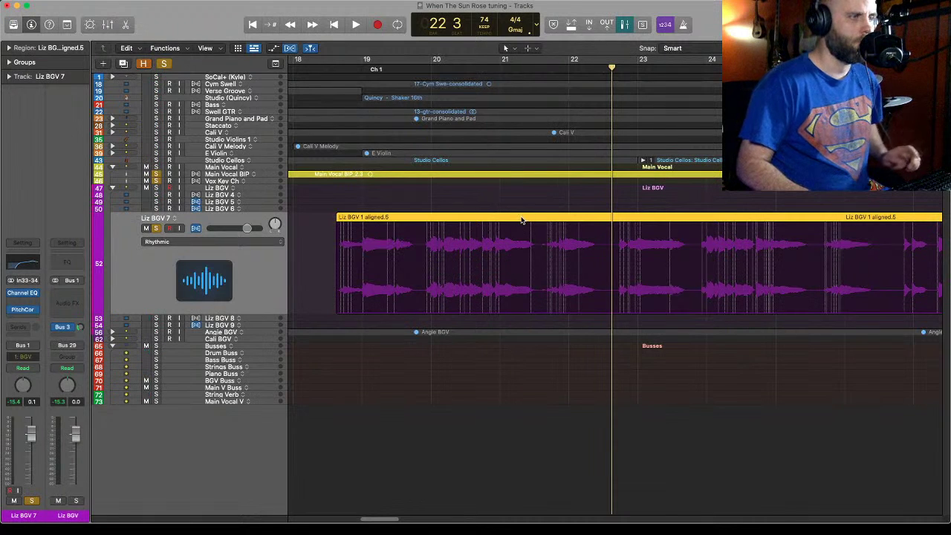
# Listen to the second half of the BGV 7 chorus region, from late in bar 22 to the region's end.
pyautogui.moveTo(613, 74); pyautogui.dragTo(614, 71)
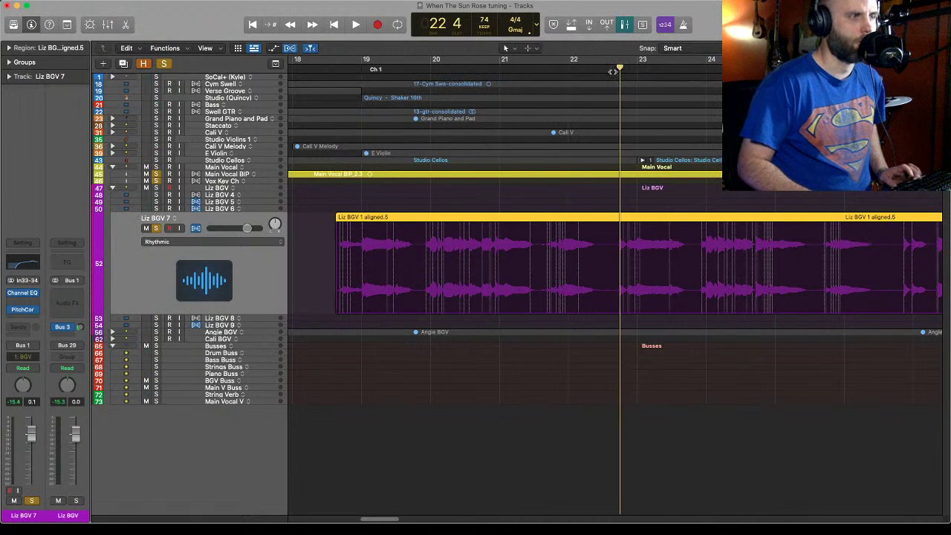
pyautogui.press('space')
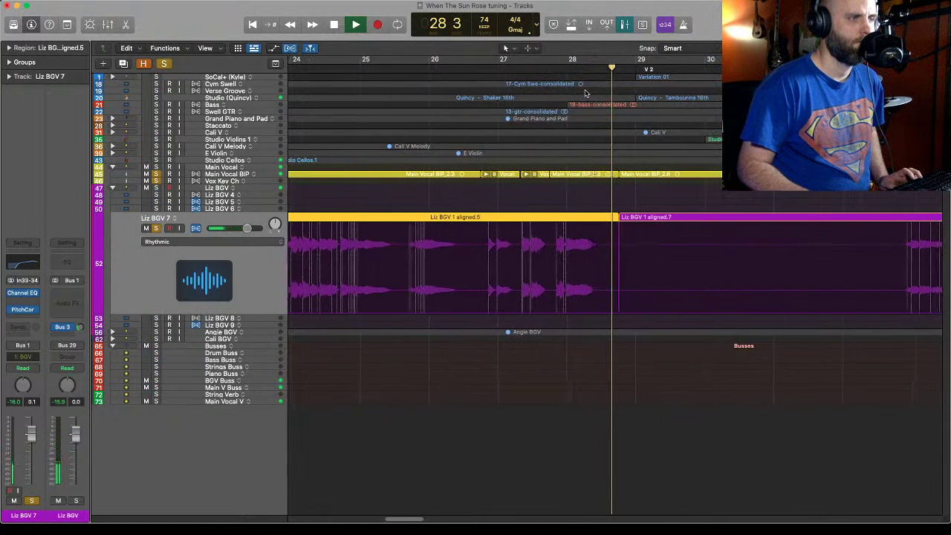
pyautogui.press('space')
pyautogui.click(157, 228)
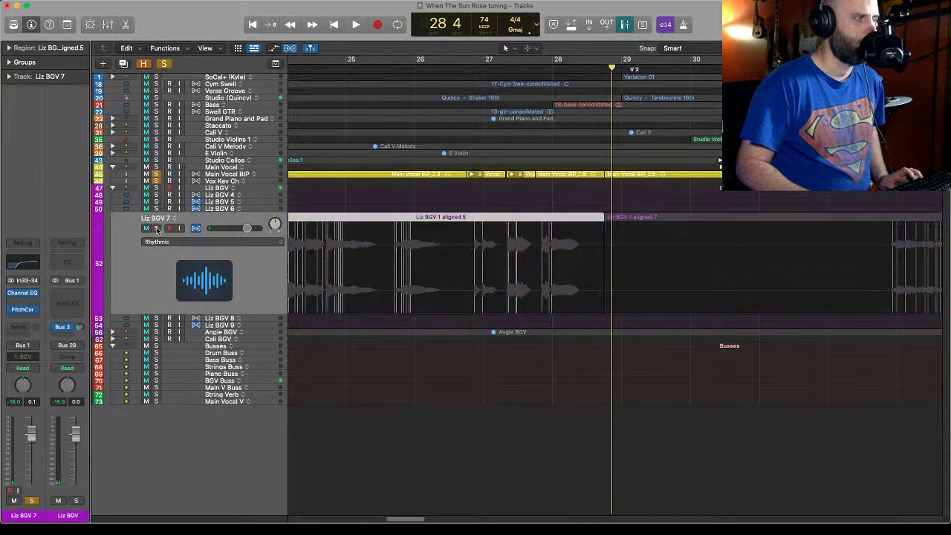
pyautogui.click(155, 228)
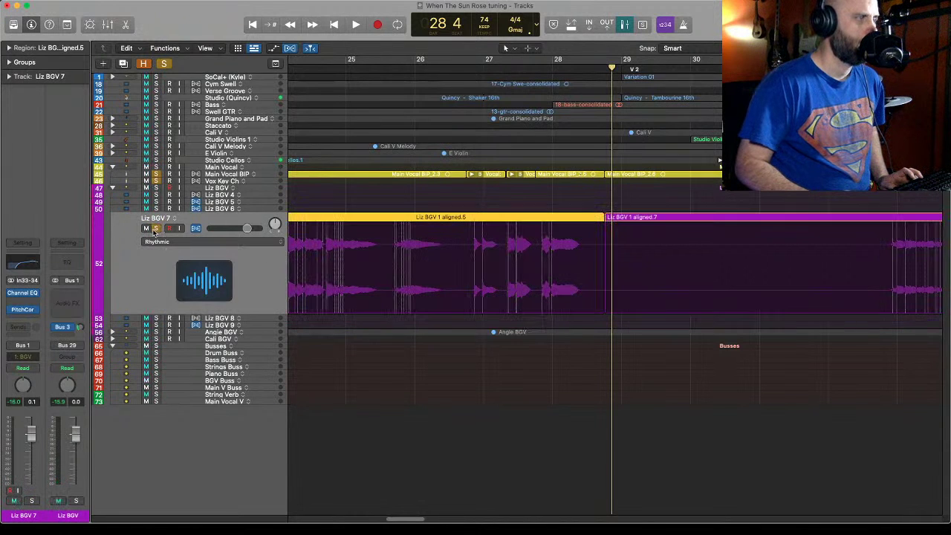
# Turn on cycle mode and select all seven regions on the BGV 7 track, including the muted first one.
pyautogui.press('z')
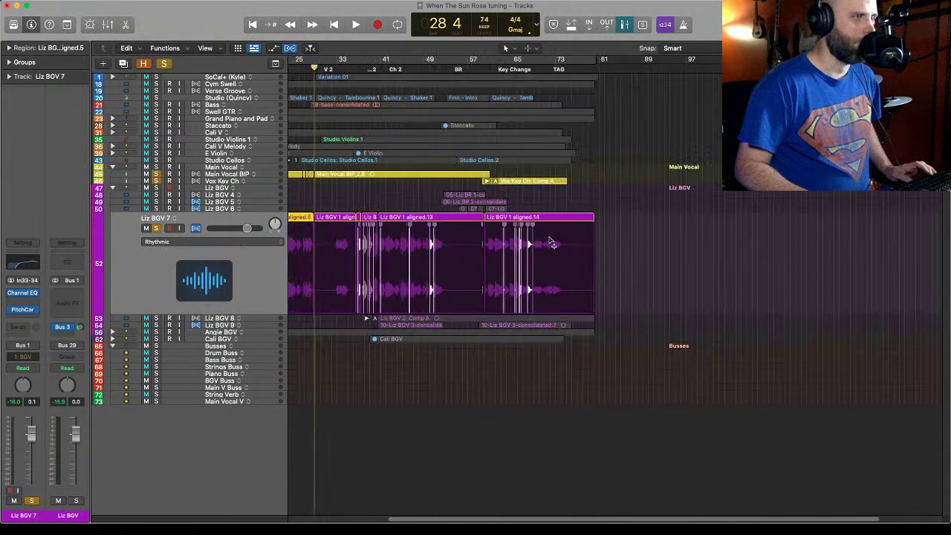
pyautogui.hscroll(-10, 551, 242)
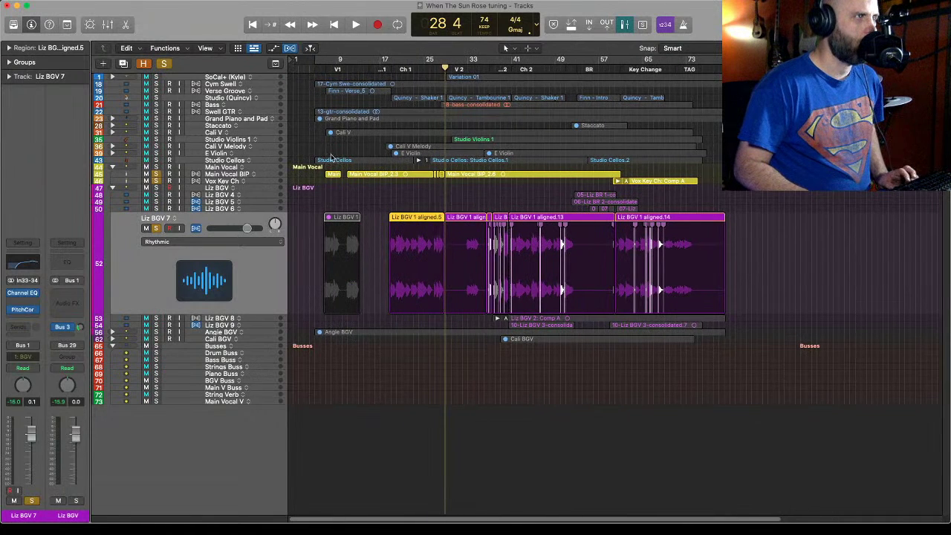
pyautogui.click(398, 25)
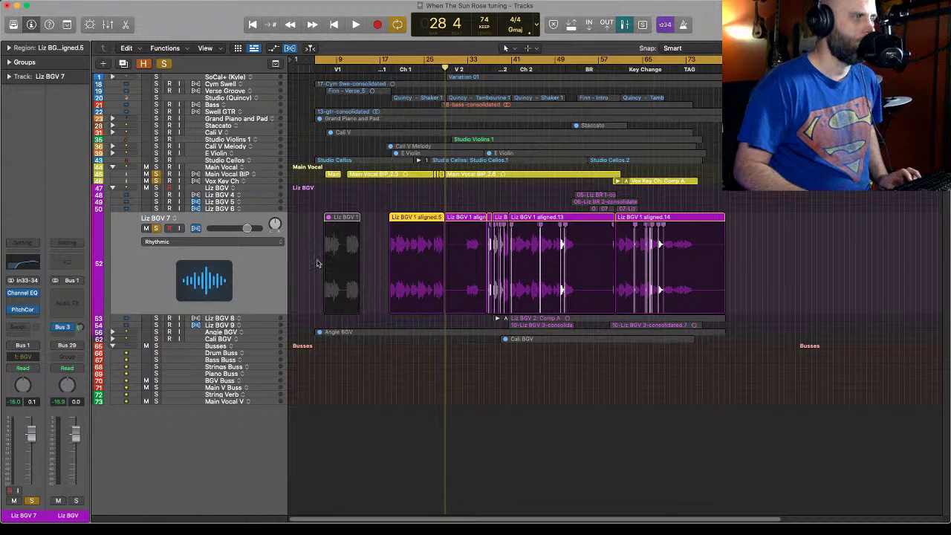
pyautogui.moveTo(740, 257); pyautogui.dragTo(302, 268)
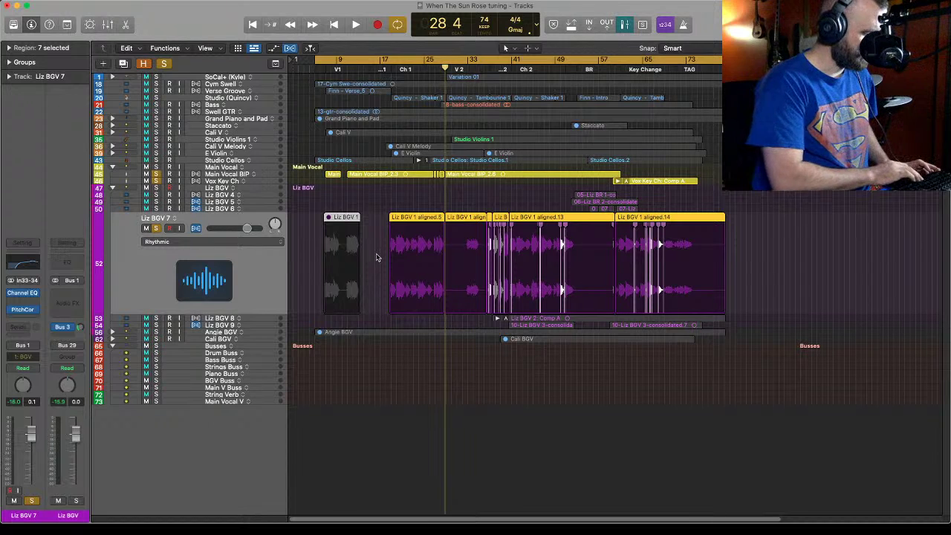
# Bounce the selected regions in place to a new track, named with the singer's name plus "BGV 7 Aligned", with Normalize off and the source muted.
pyautogui.hotkey('ctrl', 'b')
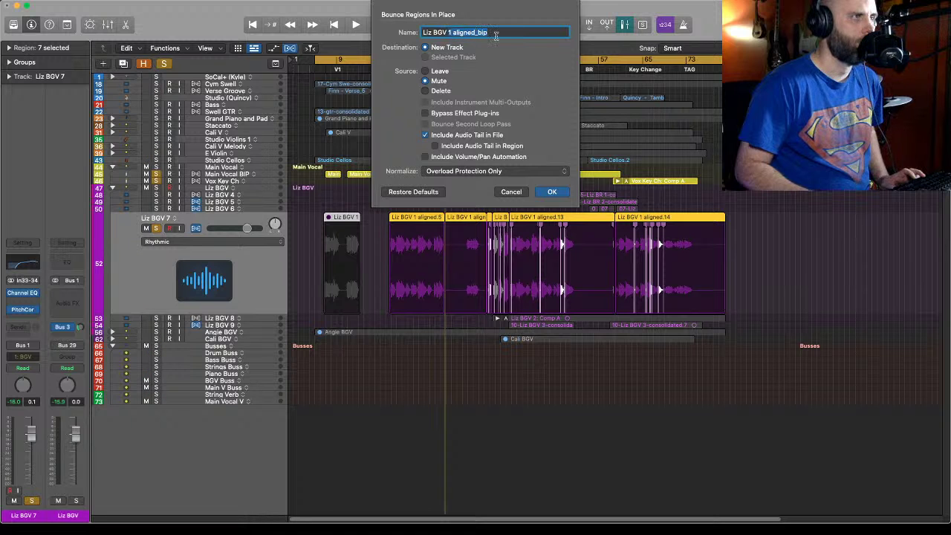
pyautogui.write('Liz BGV 7')
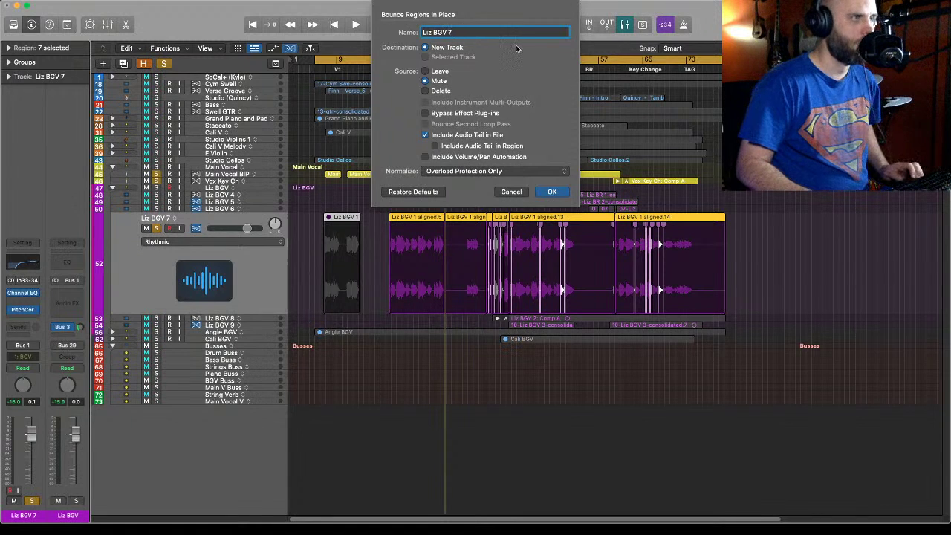
pyautogui.write('ligned')
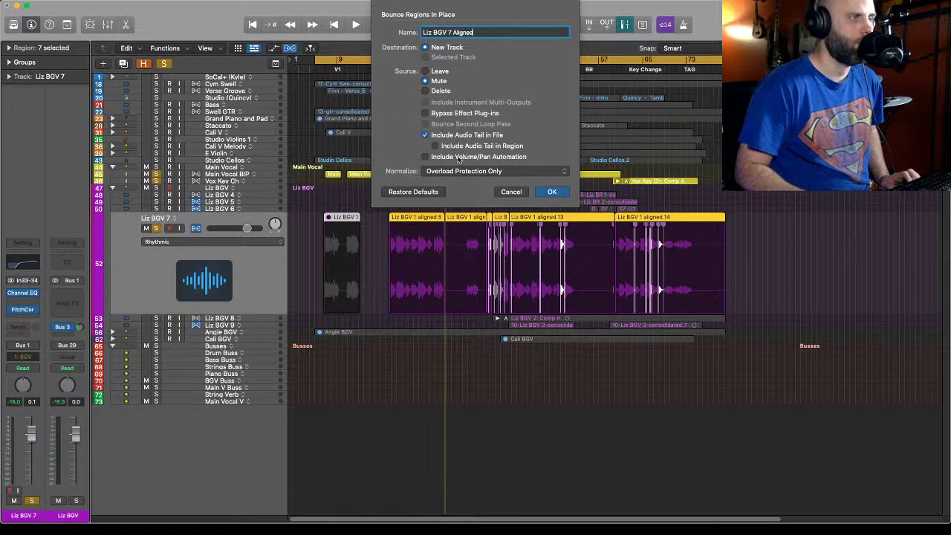
pyautogui.click(448, 172)
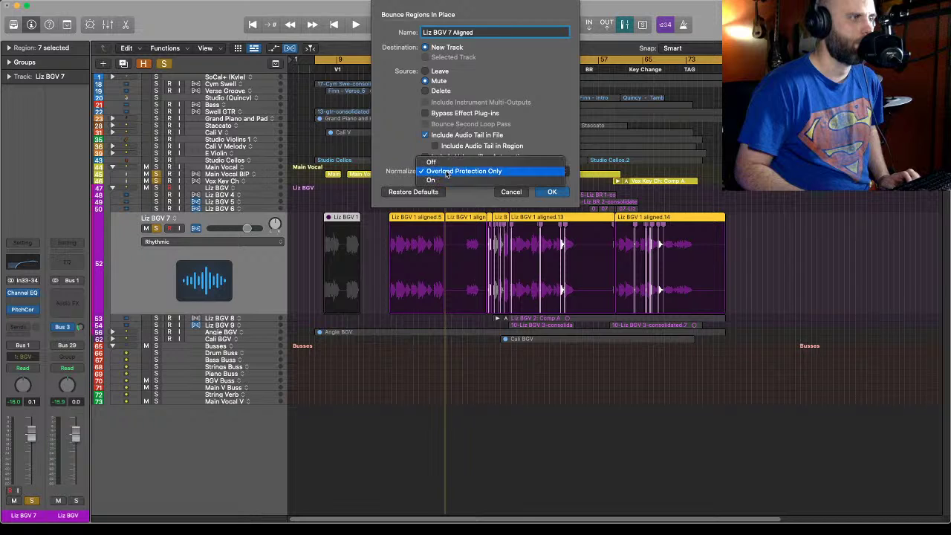
pyautogui.click(447, 163)
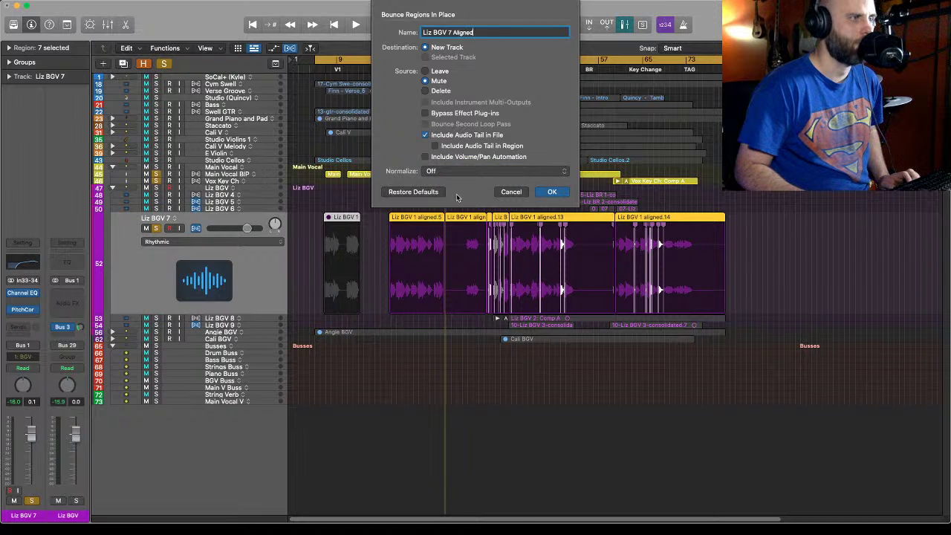
pyautogui.click(552, 193)
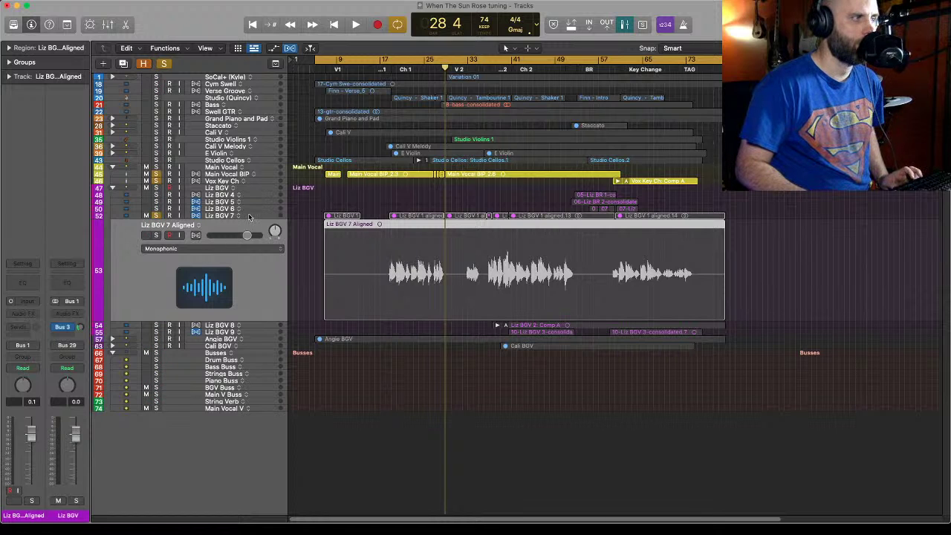
pyautogui.click(207, 214)
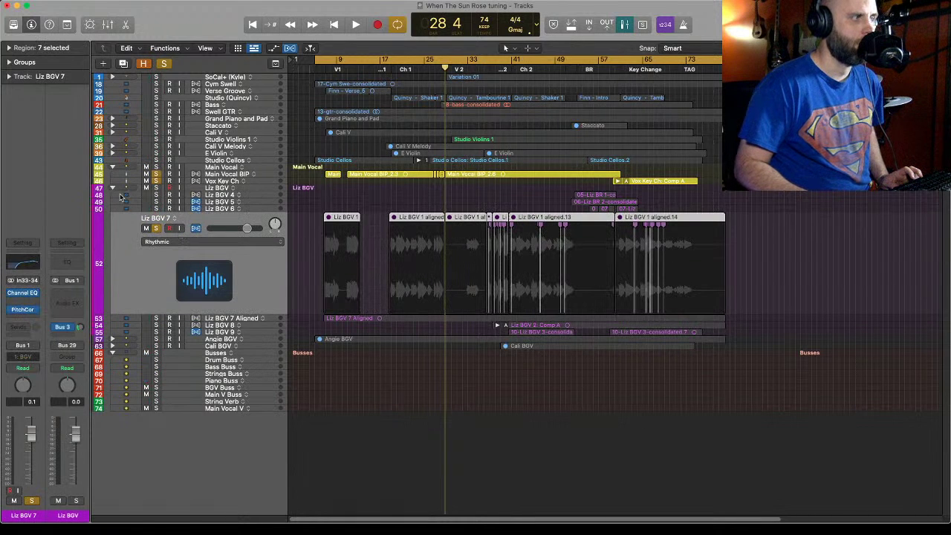
pyautogui.click(113, 188)
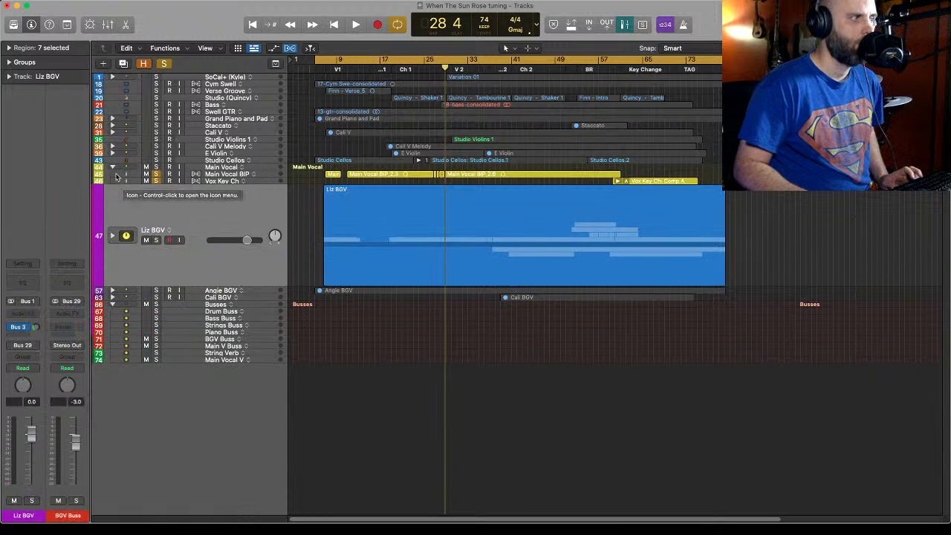
pyautogui.click(113, 237)
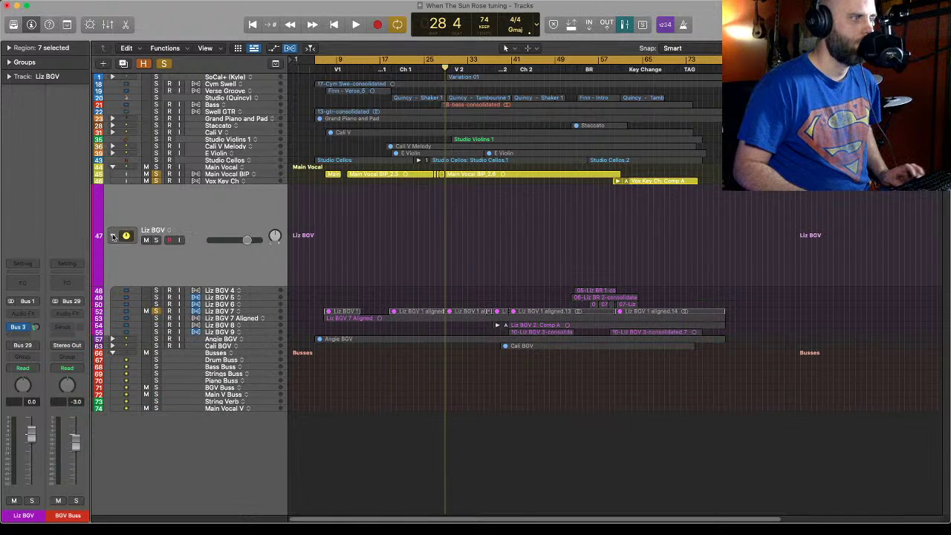
# Hide the original BGV 7 track so that only the bounced aligned track stays in view.
pyautogui.click(249, 312)
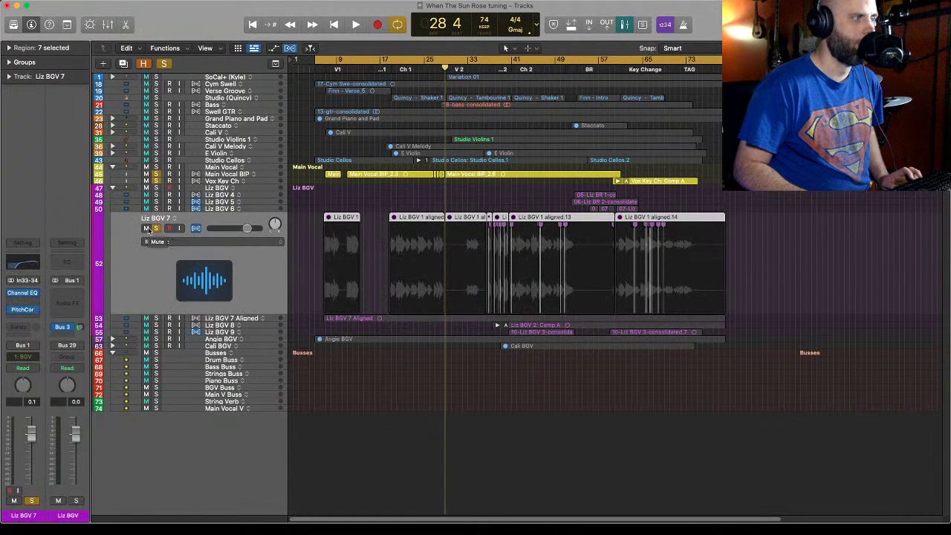
pyautogui.click(143, 63)
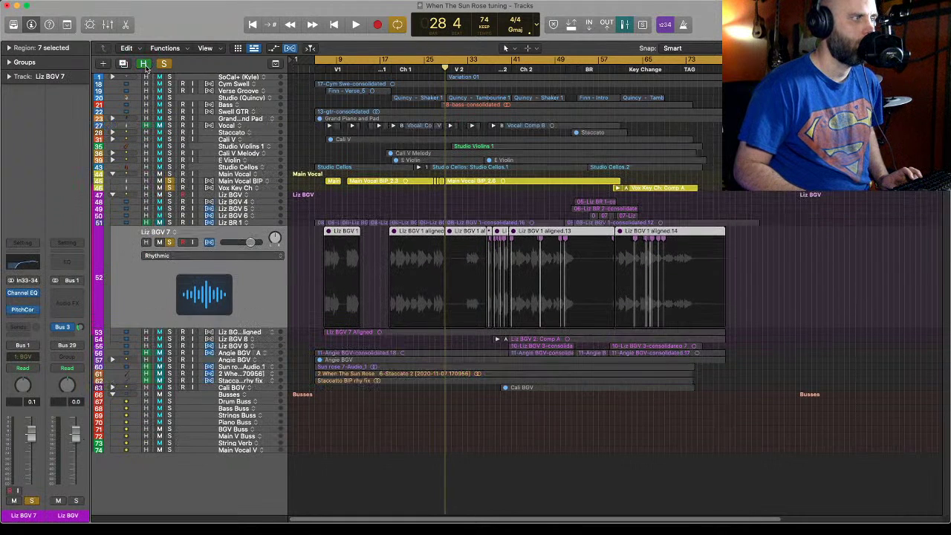
pyautogui.click(146, 241)
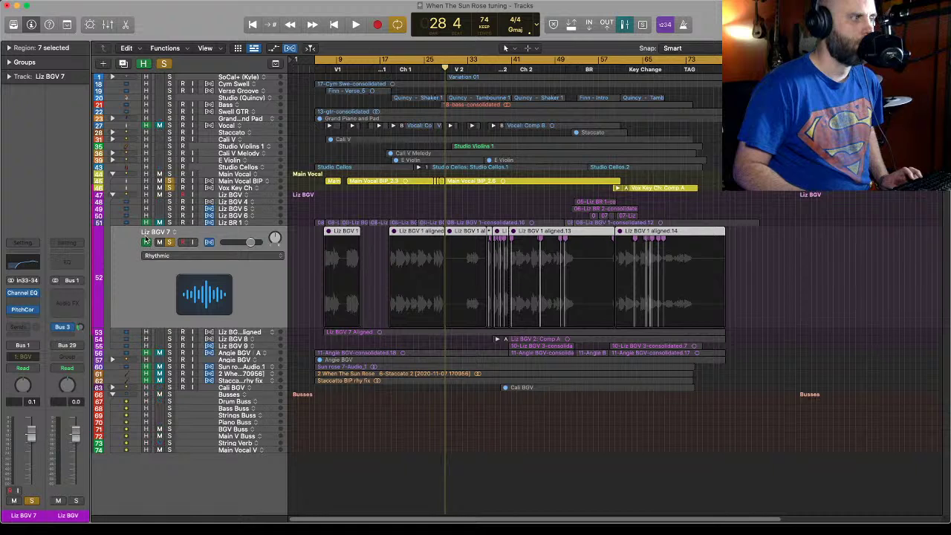
pyautogui.click(145, 63)
pyautogui.click(145, 65)
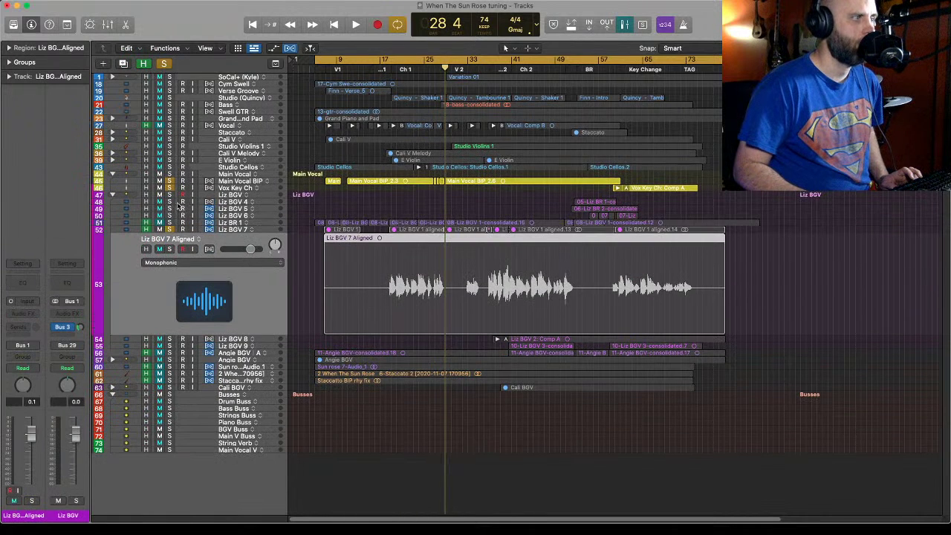
pyautogui.click(146, 65)
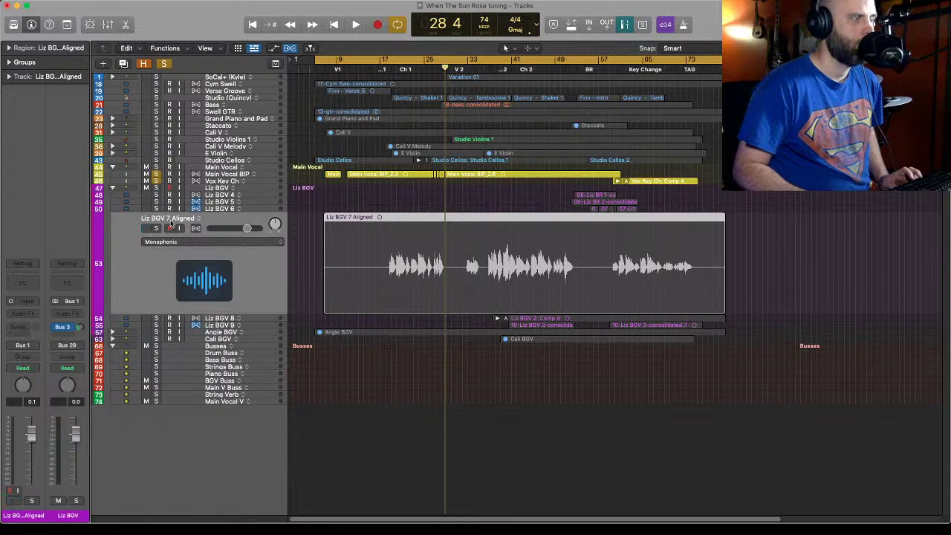
# Solo the BGV 7 Aligned track and trim the silence off its region, starting it at 17 3 3 1 and ending it after the last phrase.
pyautogui.click(155, 229)
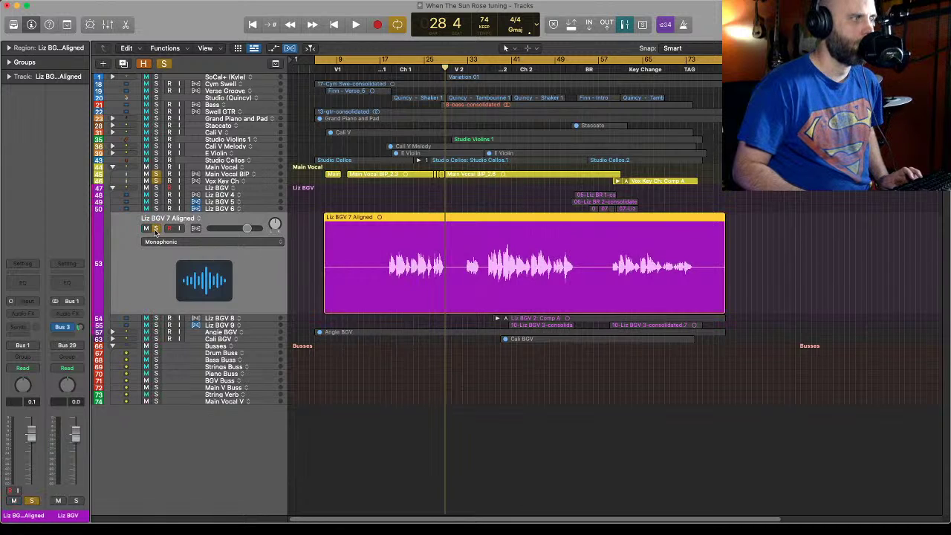
pyautogui.moveTo(326, 298); pyautogui.dragTo(384, 298)
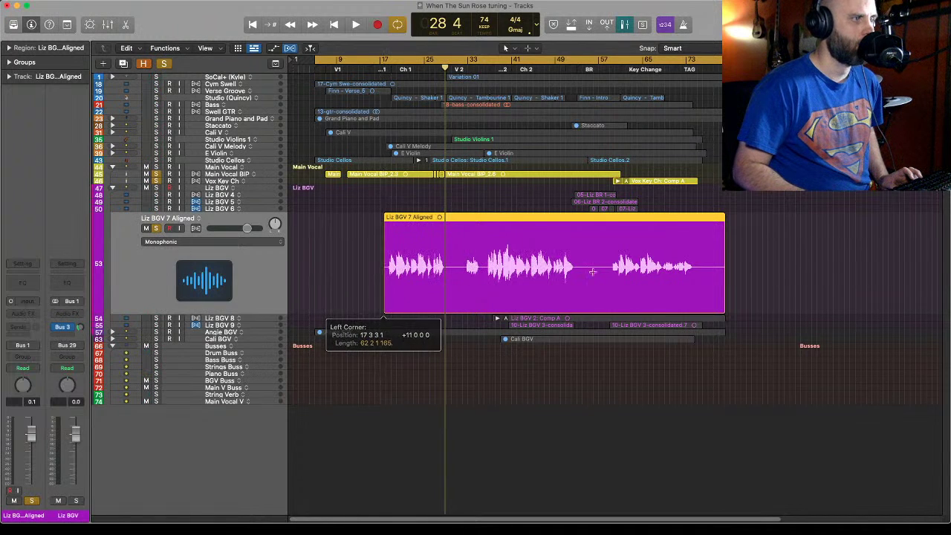
pyautogui.moveTo(723, 293); pyautogui.dragTo(697, 293)
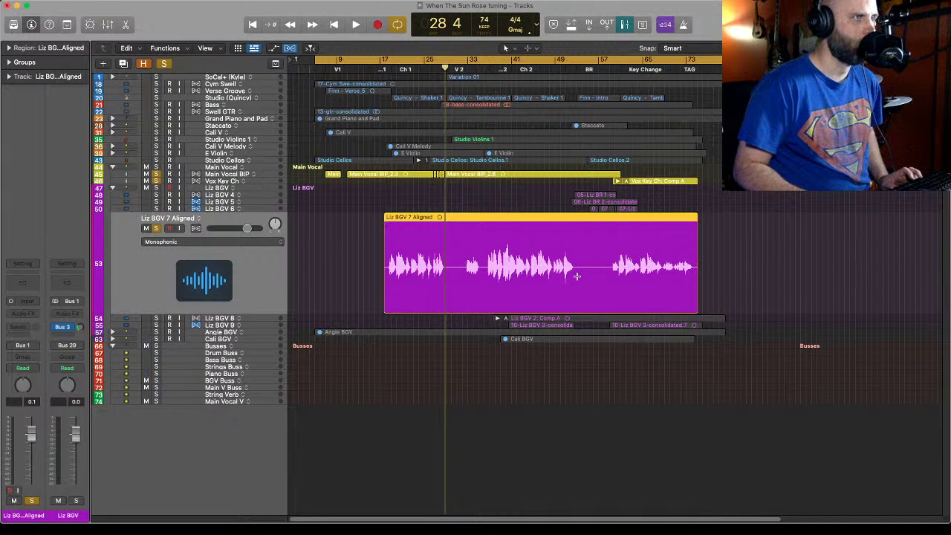
# Cut out and delete the silent section of the BGV 7 Aligned region between Ch 2 and the Key Change.
pyautogui.moveTo(577, 277); pyautogui.dragTo(608, 294)
pyautogui.click(593, 224)
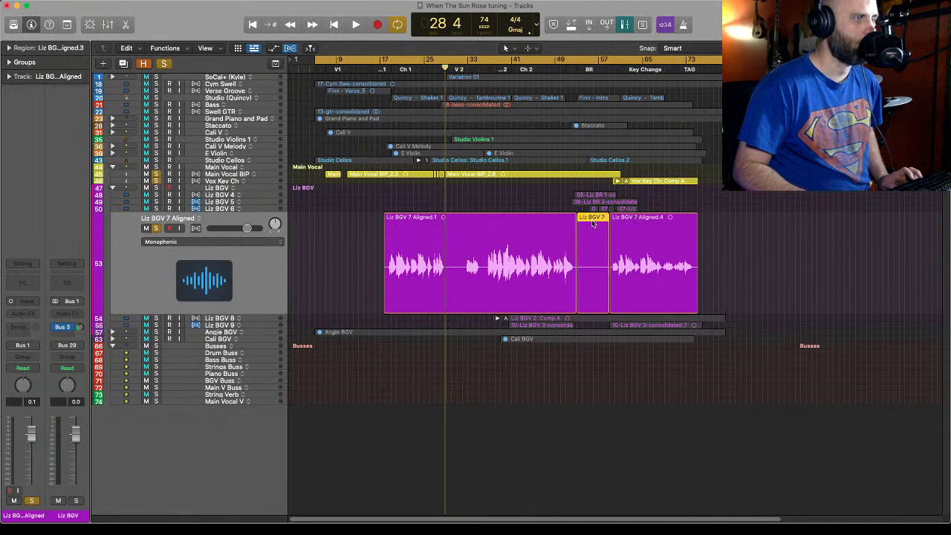
pyautogui.press('Delete')
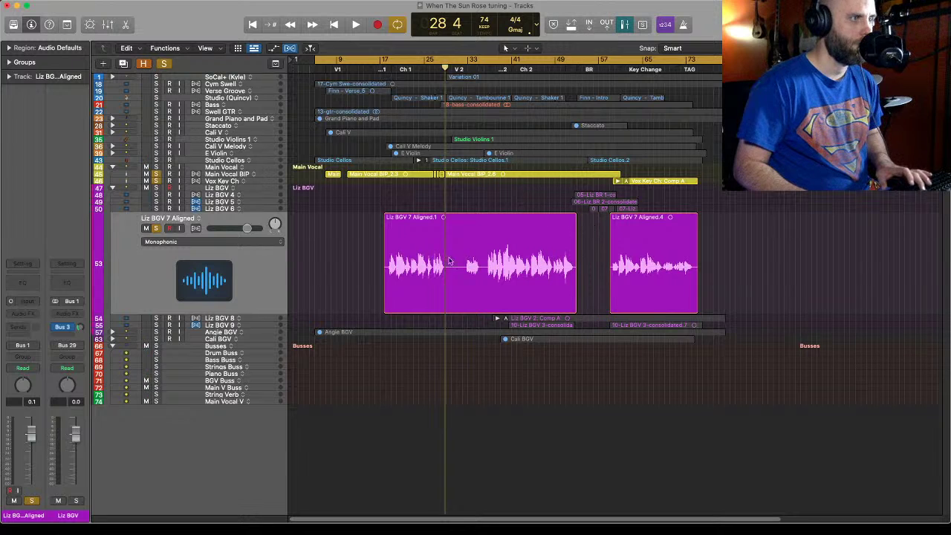
# Cut out and delete the silent section at the start of V 2, about bars 29 to 33, from the BGV 7 Aligned region.
pyautogui.scroll(3, 439, 264)
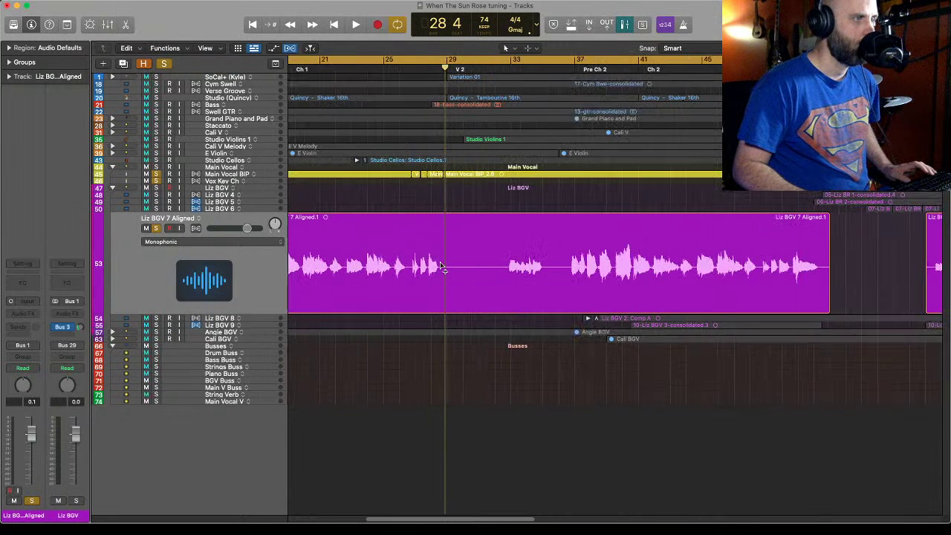
pyautogui.moveTo(445, 275); pyautogui.dragTo(505, 293)
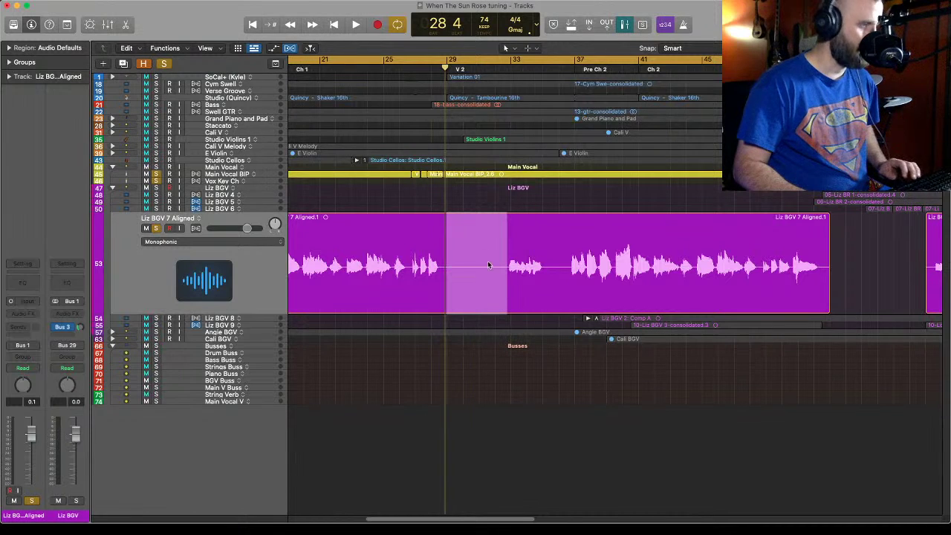
pyautogui.click(482, 221)
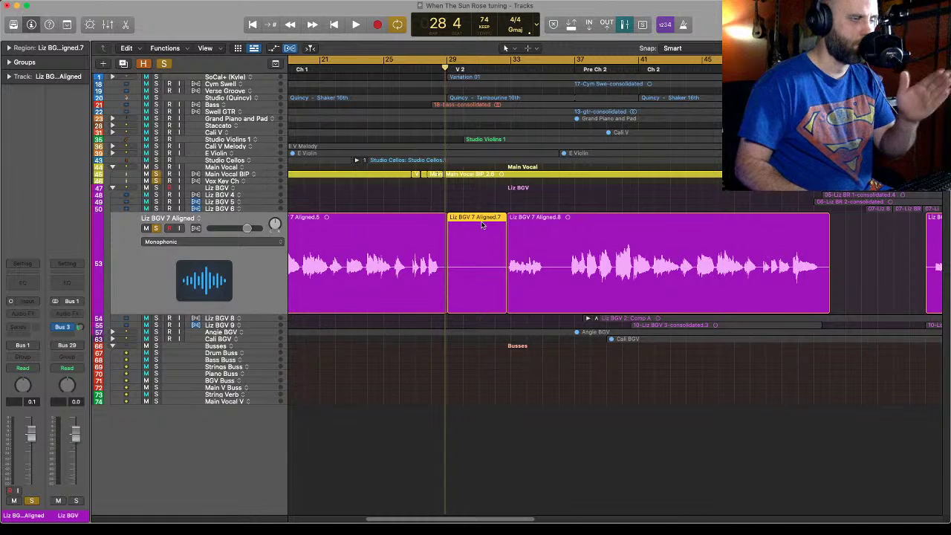
pyautogui.press('Delete')
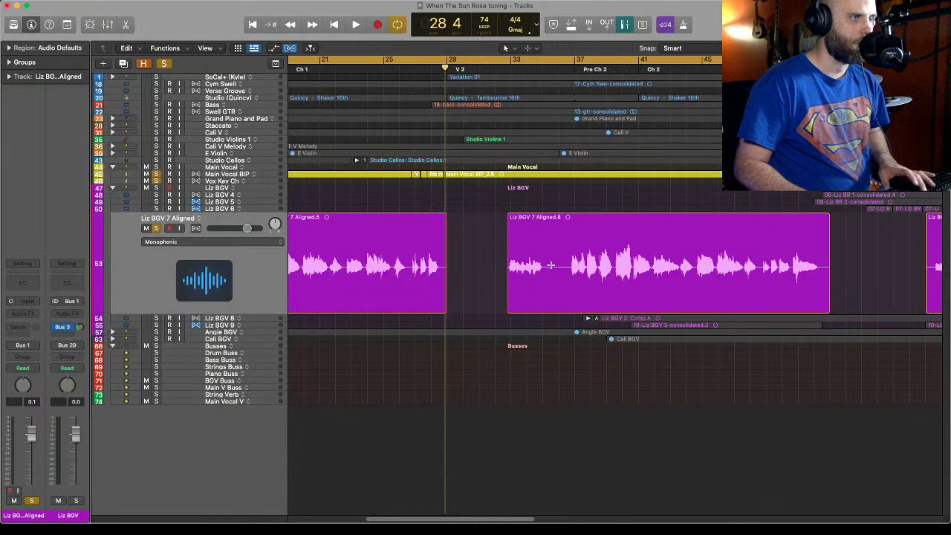
# Cut out and delete the short silent gap just before Pre Ch 2 on the BGV 7 Aligned track.
pyautogui.moveTo(543, 275); pyautogui.dragTo(568, 284)
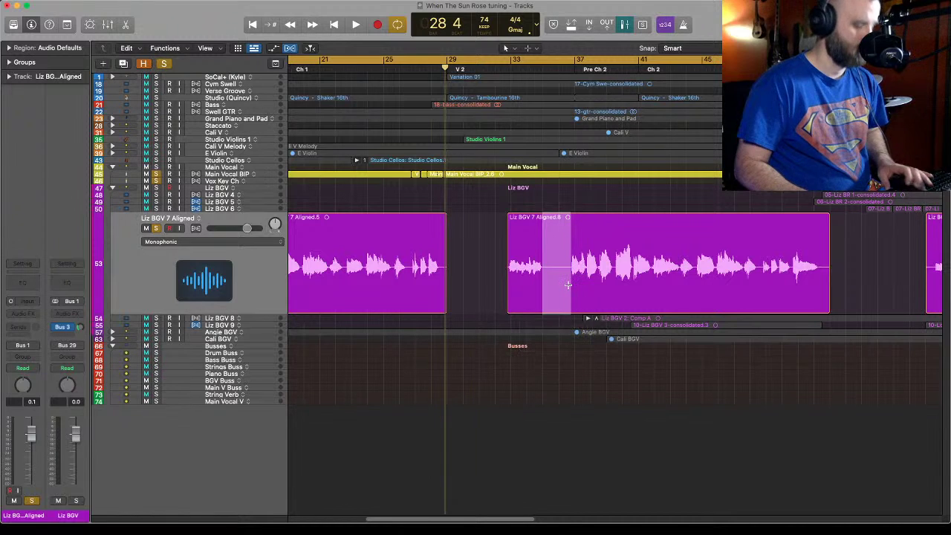
pyautogui.click(555, 232)
pyautogui.press('Delete')
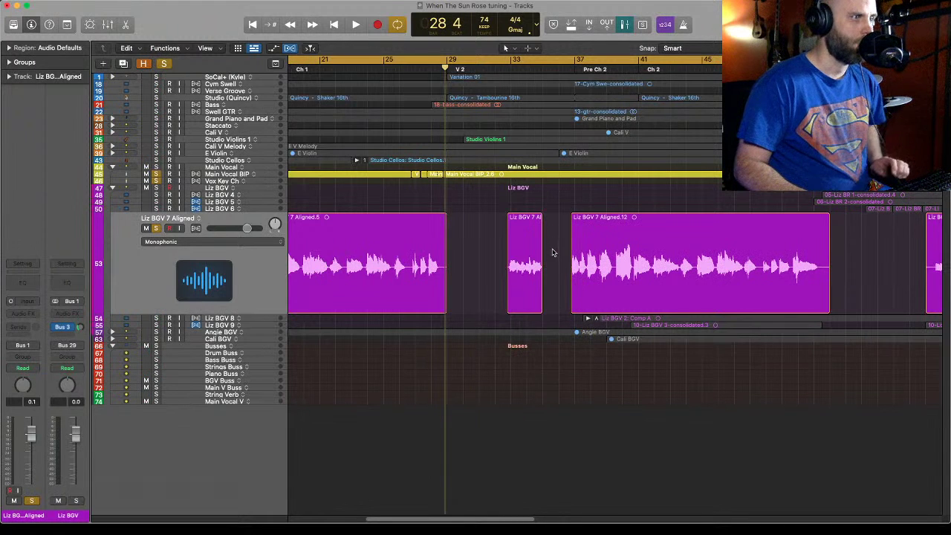
# Start the Pre Ch 2 region slightly earlier and add fades to both its ends and to the end of the Ch 1 region.
pyautogui.moveTo(570, 288); pyautogui.dragTo(567, 290)
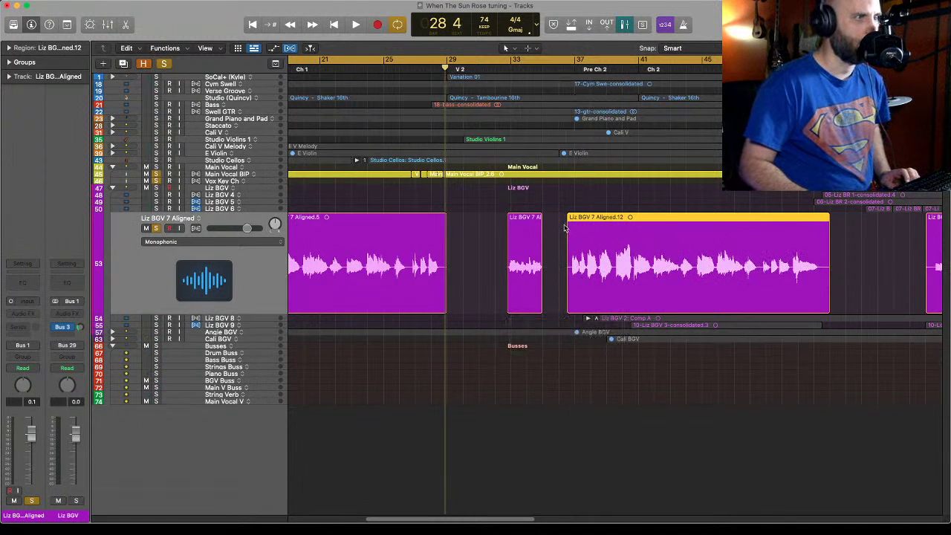
pyautogui.moveTo(566, 224); pyautogui.dragTo(573, 226)
pyautogui.moveTo(828, 228); pyautogui.dragTo(817, 227)
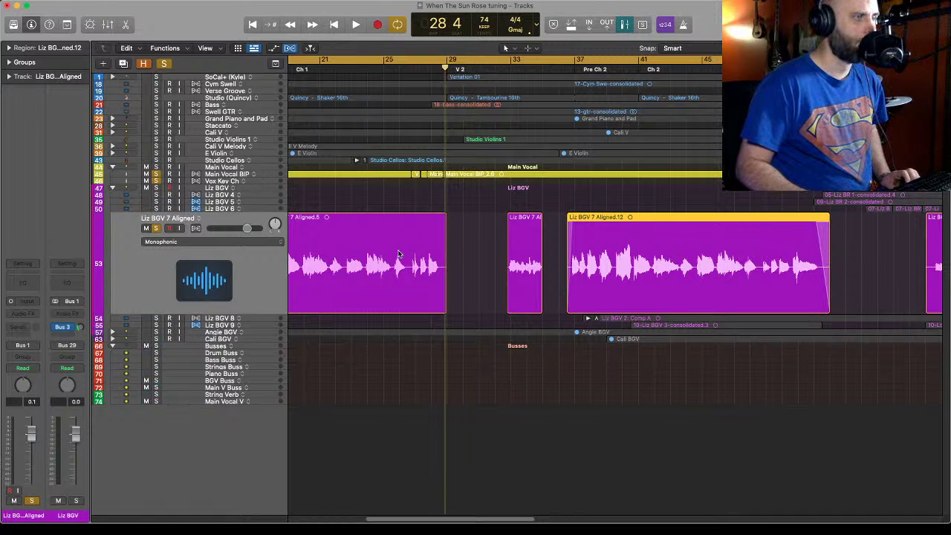
pyautogui.moveTo(442, 219); pyautogui.dragTo(435, 219)
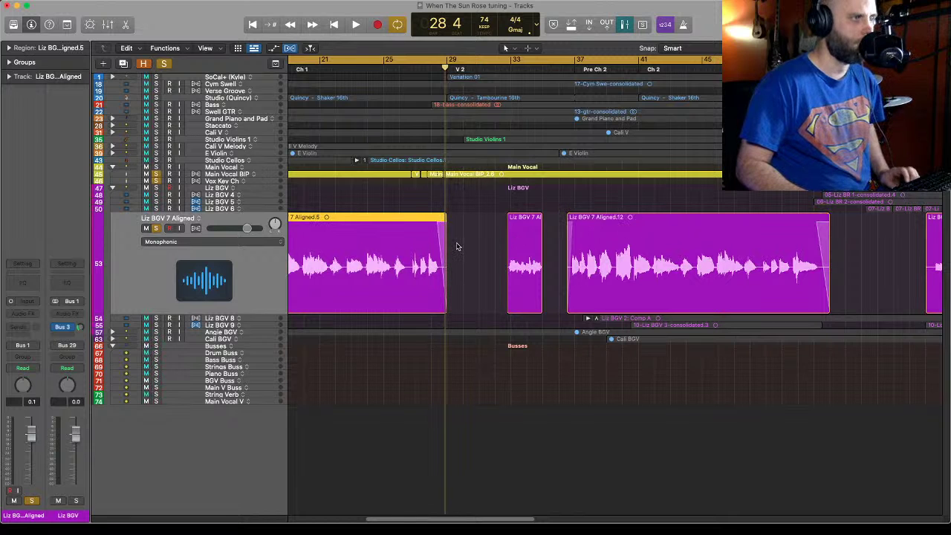
# Move the playhead to 18 1 and trim the Ch 1 region of BGV 7 Aligned to start right before its first phrase.
pyautogui.scroll(-1, 456, 242)
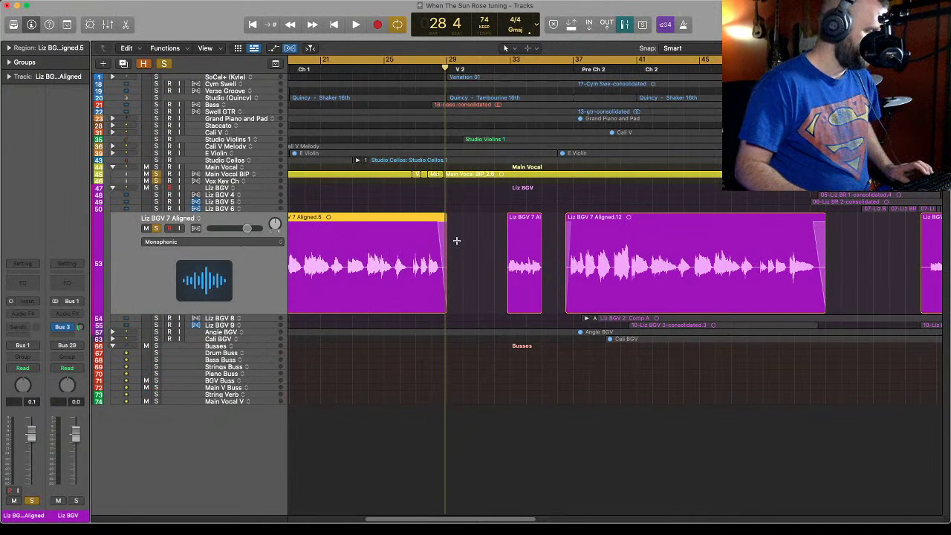
pyautogui.scroll(-4, 420, 245)
pyautogui.scroll(3, 362, 251)
pyautogui.scroll(-2, 362, 251)
pyautogui.scroll(2, 357, 251)
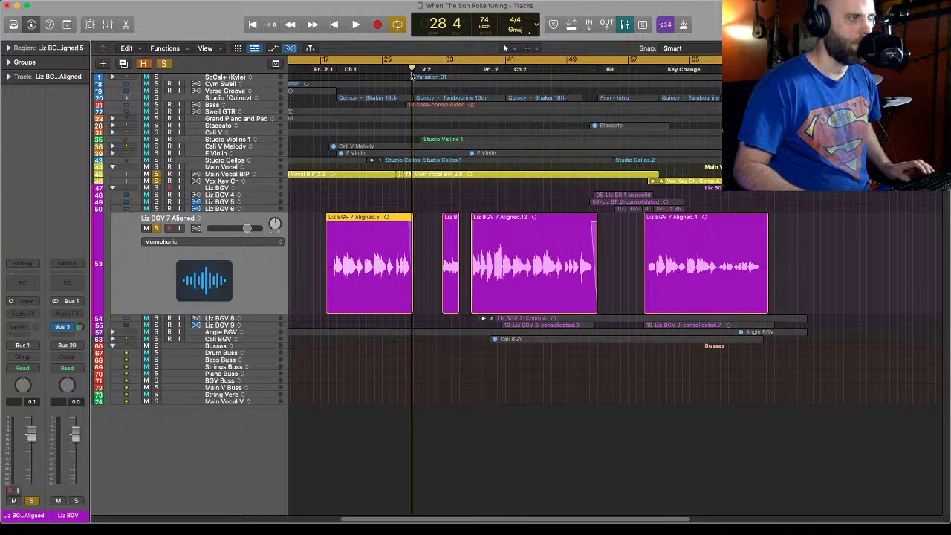
pyautogui.moveTo(426, 69); pyautogui.dragTo(381, 69)
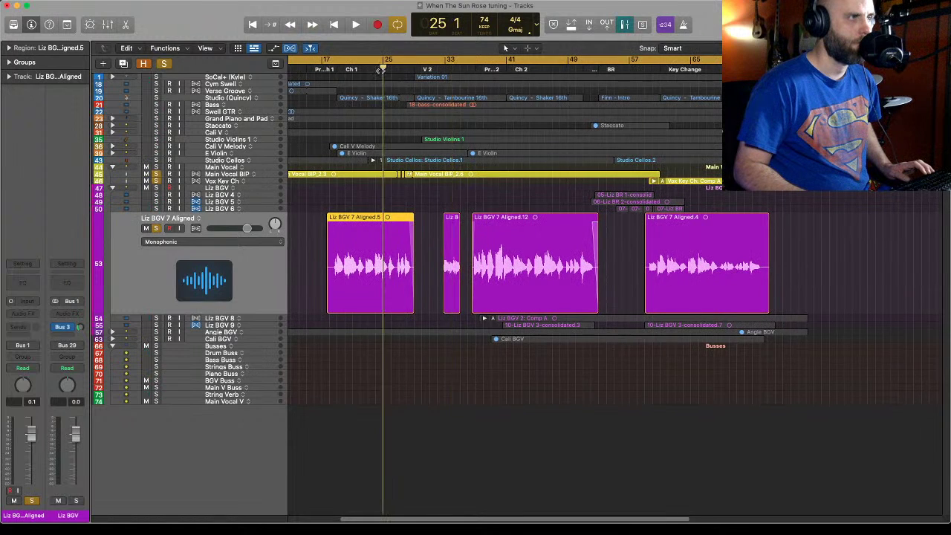
pyautogui.click(332, 70)
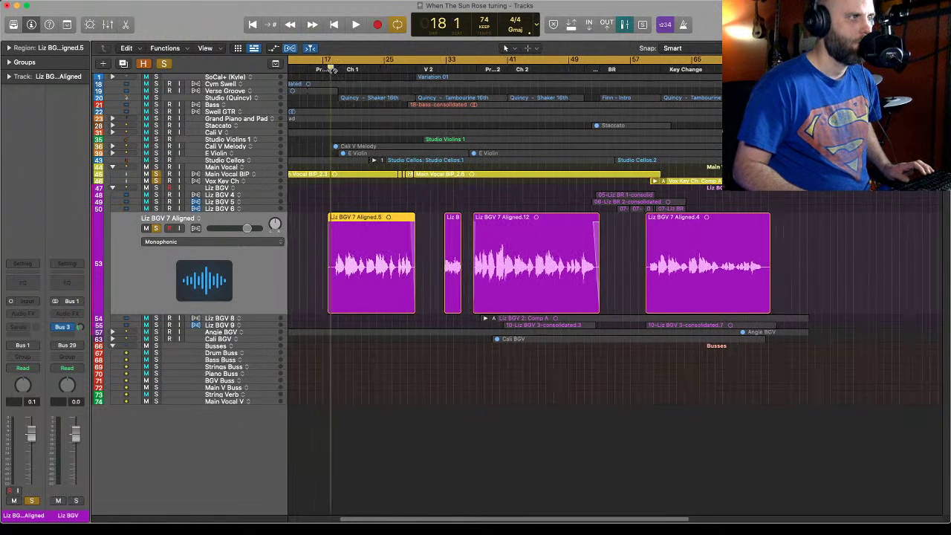
pyautogui.press('super+Left')
pyautogui.press('super+Left')
pyautogui.press('super+Right')
pyautogui.press('super+Right')
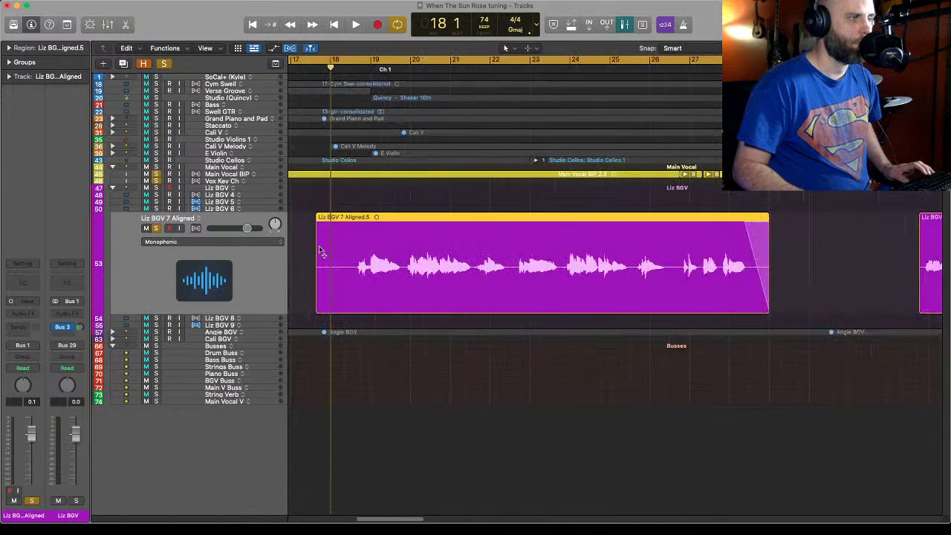
pyautogui.moveTo(318, 283); pyautogui.dragTo(357, 230)
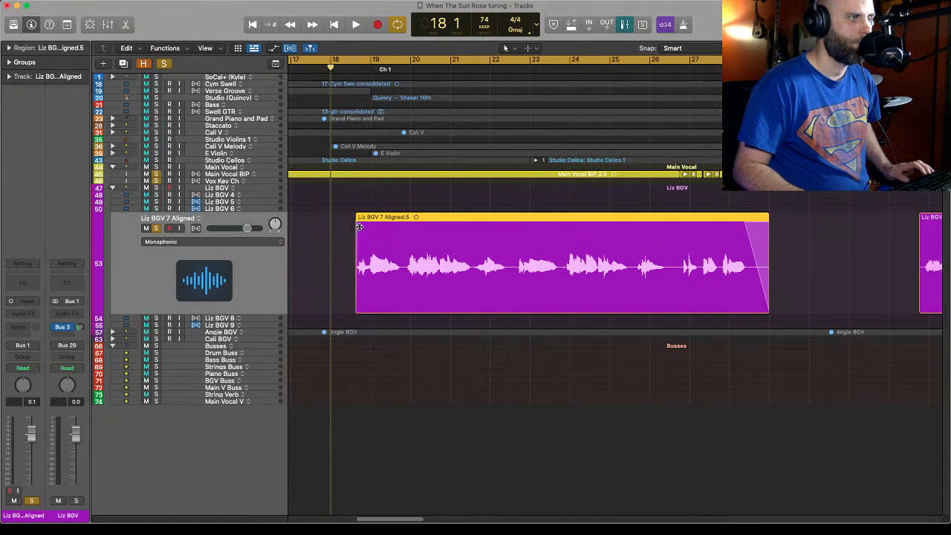
# Review the Snap options for the grid, regions, edits and automation.
pyautogui.moveTo(705, 55)
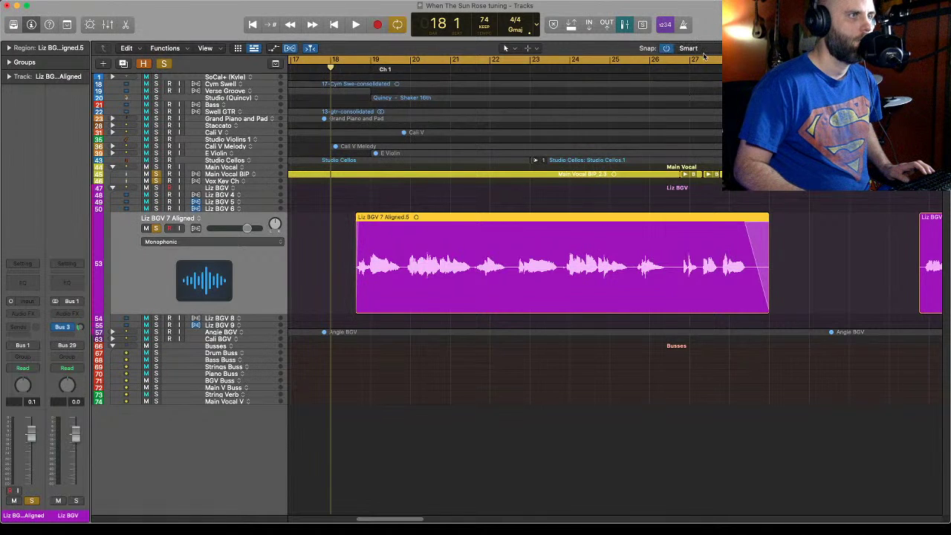
pyautogui.click(689, 49)
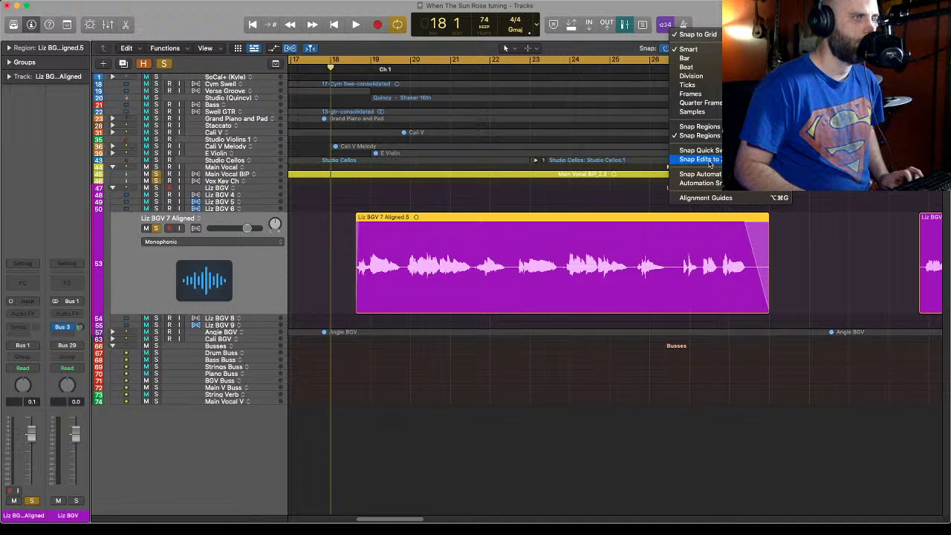
pyautogui.moveTo(710, 178)
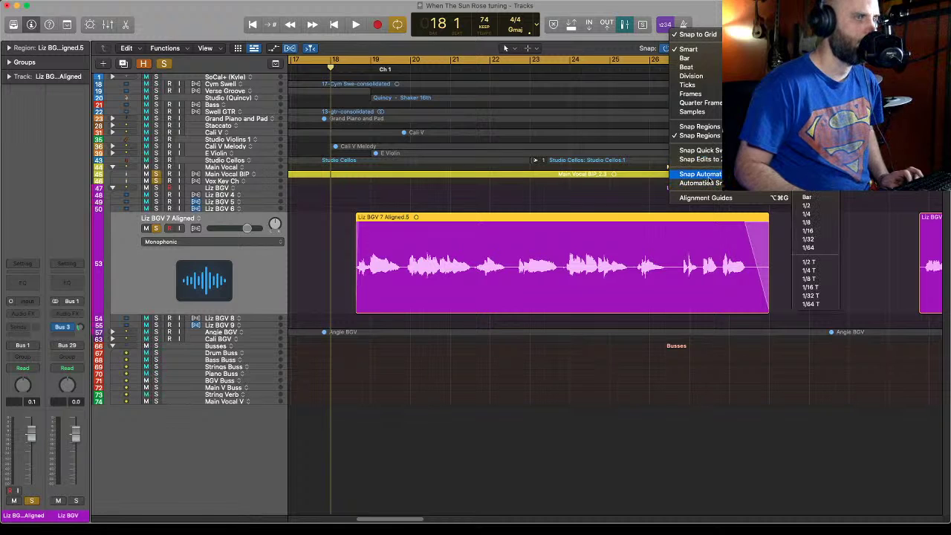
pyautogui.click(690, 49)
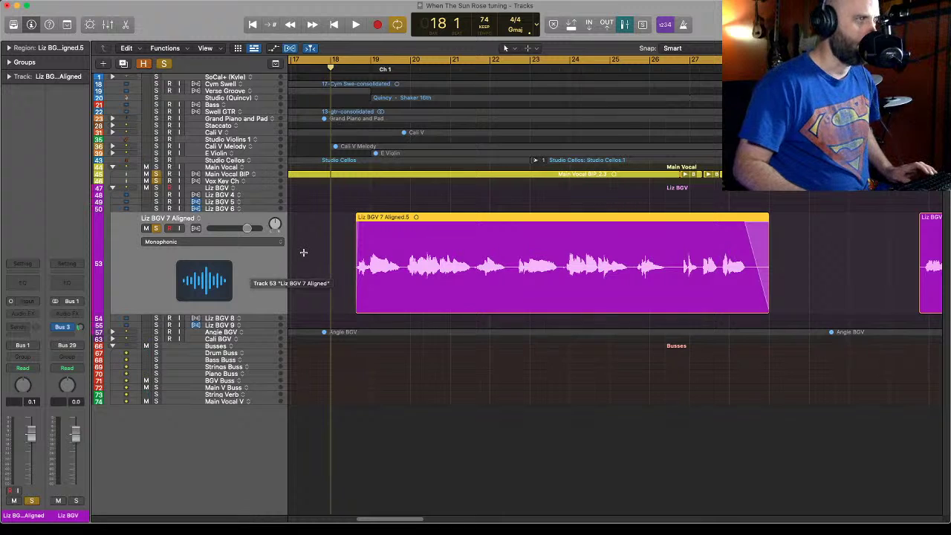
# Select the BGV 8 track and solo it alongside BGV 7 Aligned.
pyautogui.press('super+Left')
pyautogui.press('super+Left')
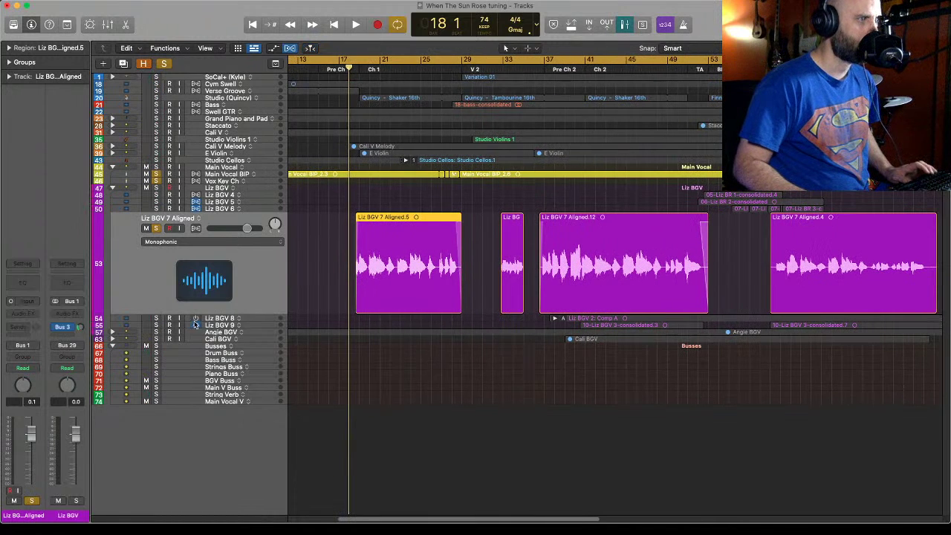
pyautogui.click(248, 319)
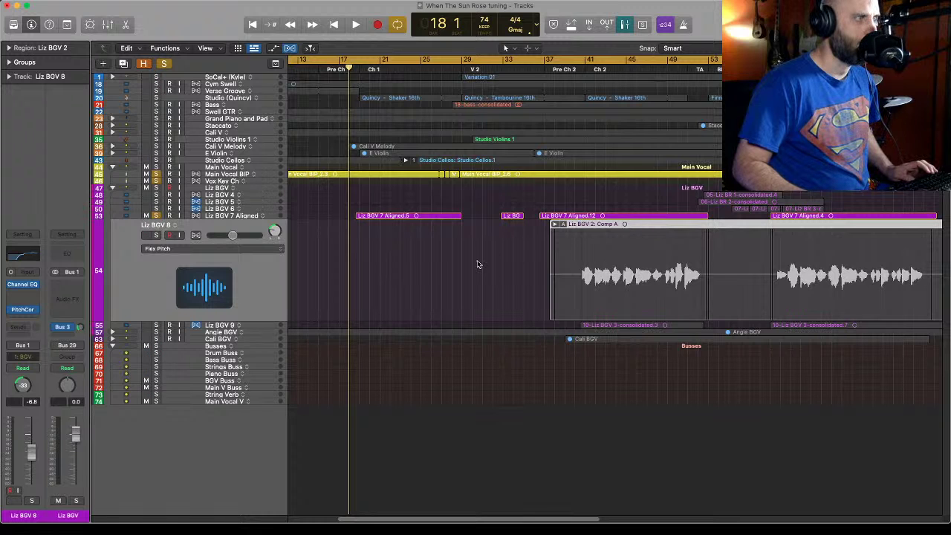
pyautogui.click(157, 235)
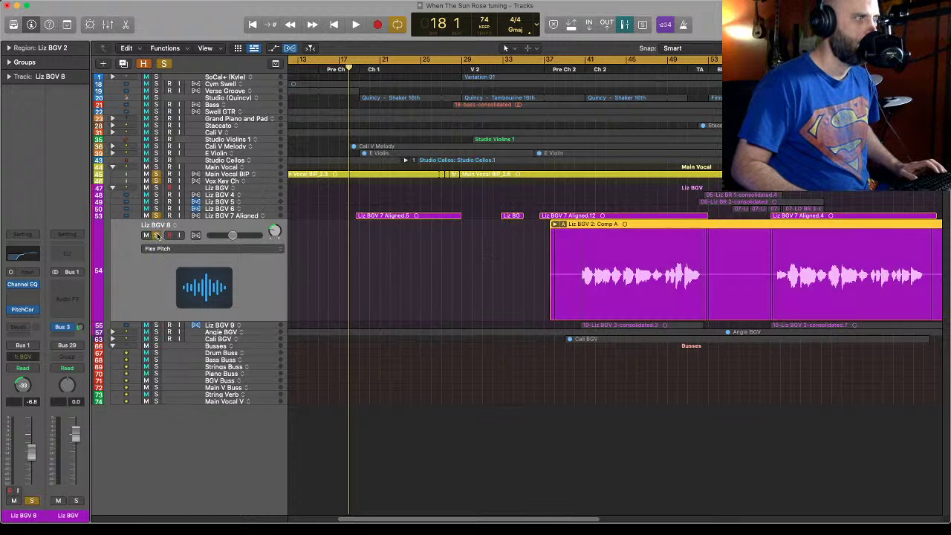
# Unsolo BGV 7 Aligned and play BGV 8 with the main vocal from bar 41 for about two bars.
pyautogui.hscroll(-4, 533, 270)
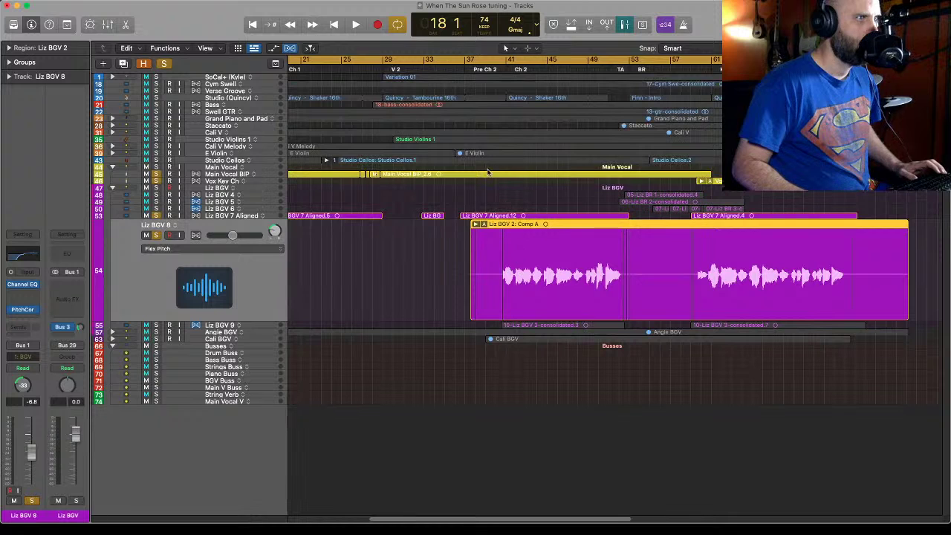
pyautogui.click(506, 64)
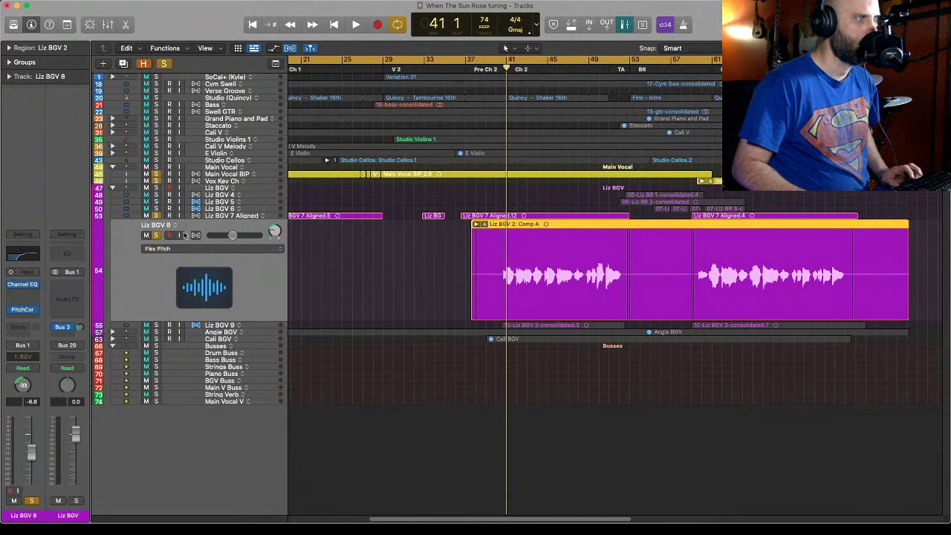
pyautogui.click(156, 216)
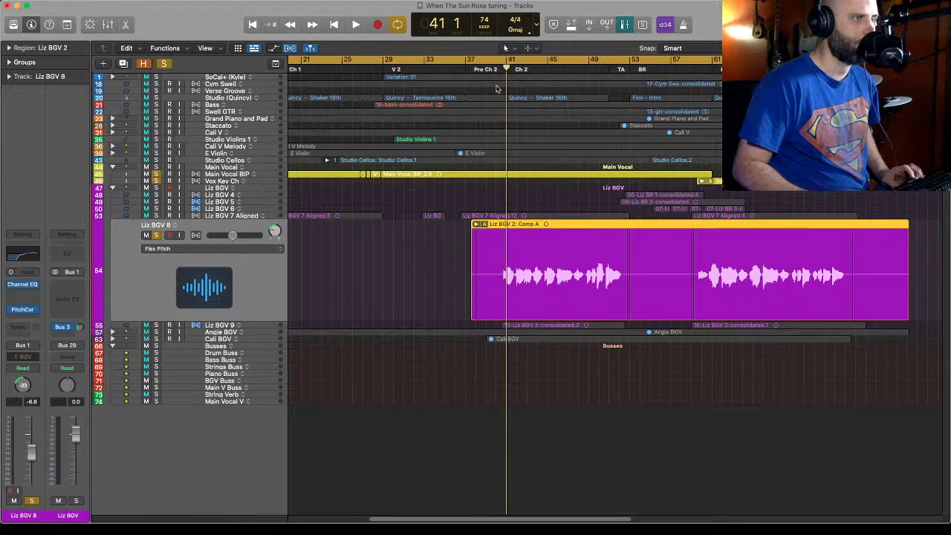
pyautogui.press('space')
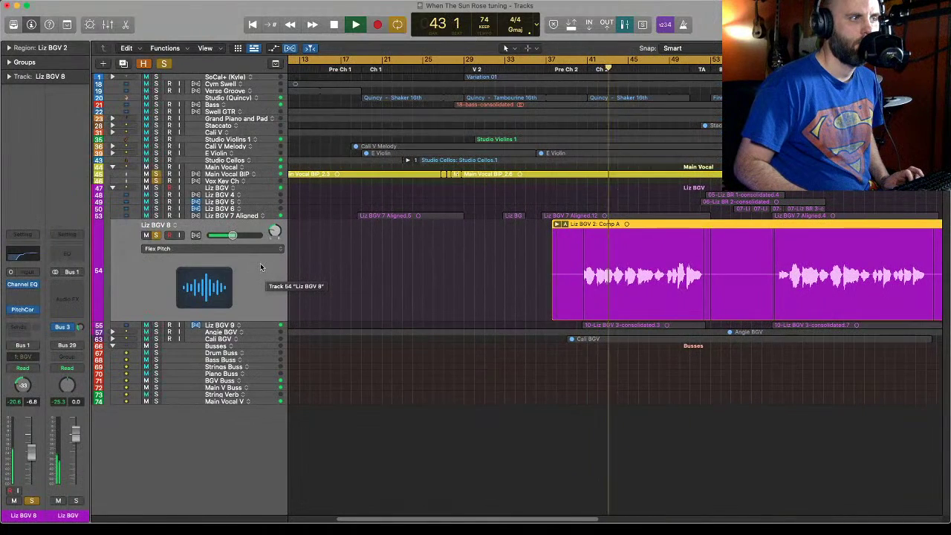
pyautogui.press('space')
# Solo BGV 7 Aligned again, unsolo both main vocal tracks and select the BGV 7 Aligned track.
pyautogui.click(157, 218)
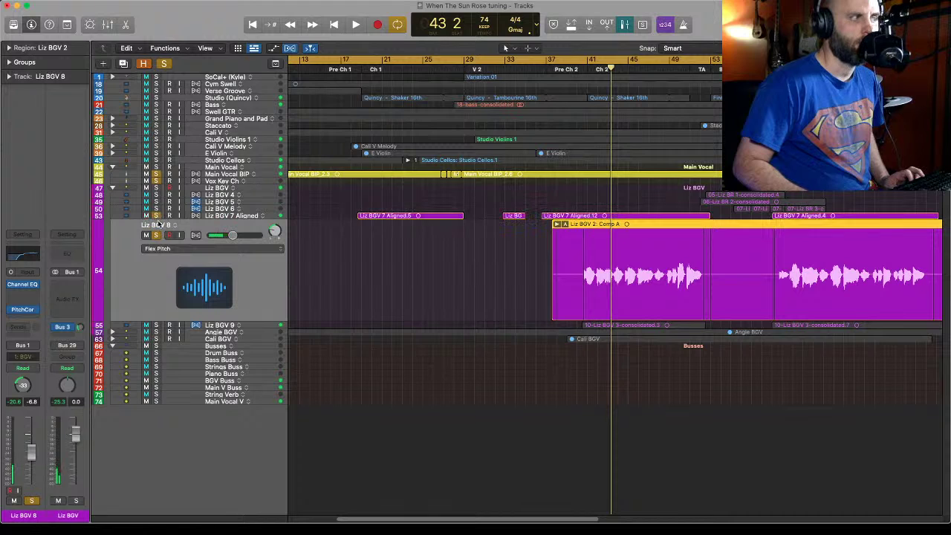
pyautogui.click(157, 176)
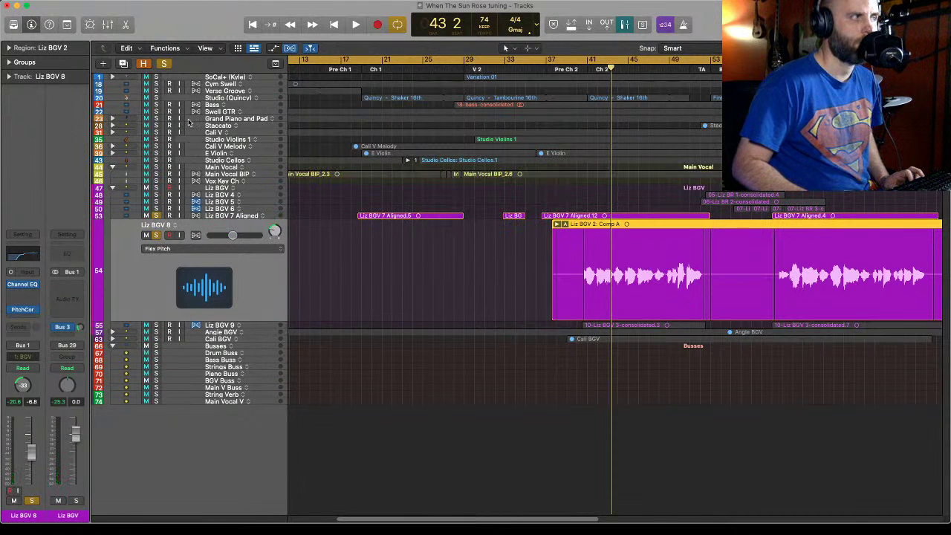
pyautogui.click(246, 216)
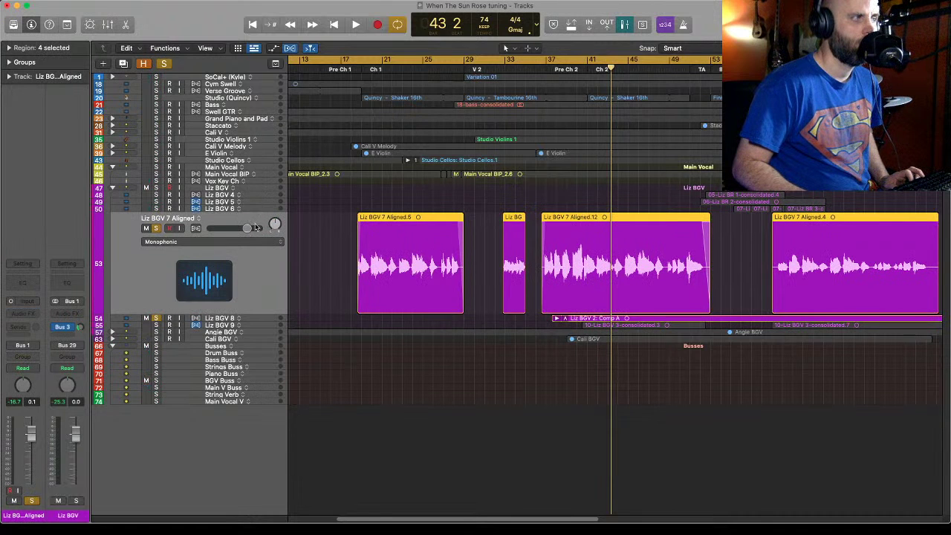
# Turn off Track Zoom so the selected track is no longer enlarged automatically.
pyautogui.click(67, 24)
pyautogui.click(90, 52)
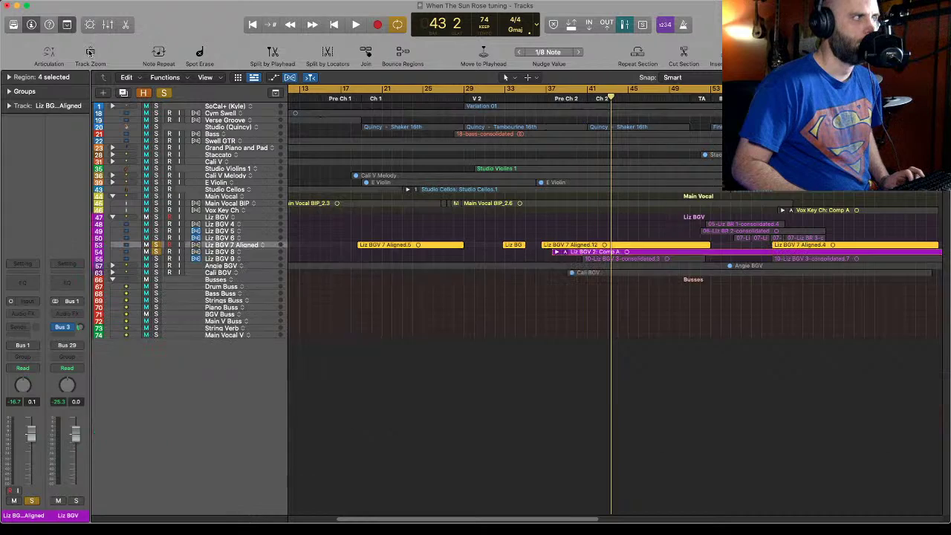
pyautogui.click(67, 24)
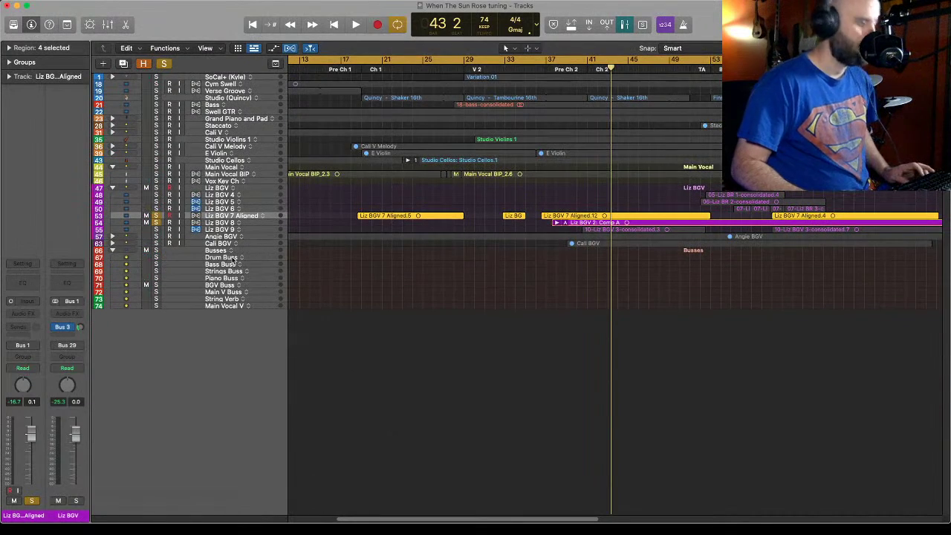
# Enlarge all tracks vertically to show the BGV waveforms, and make the BGV 8 track taller than its neighbours.
pyautogui.press('super+Down')
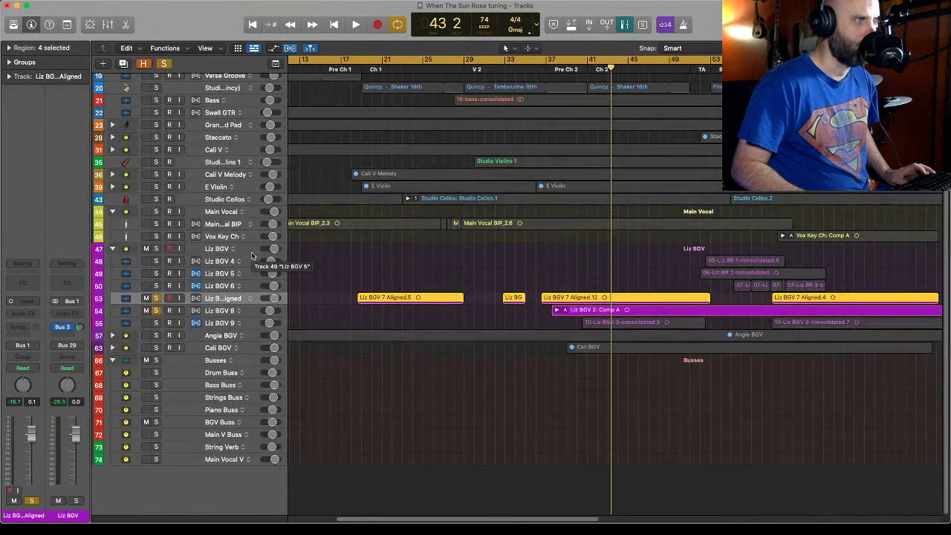
pyautogui.press('super+Down')
pyautogui.press('super+Down')
pyautogui.press('super+Down')
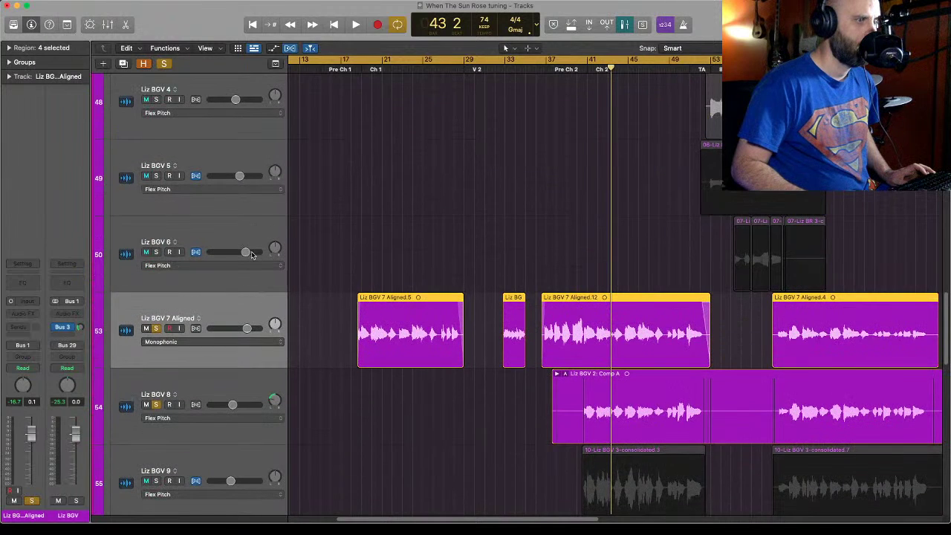
pyautogui.press('super+Up')
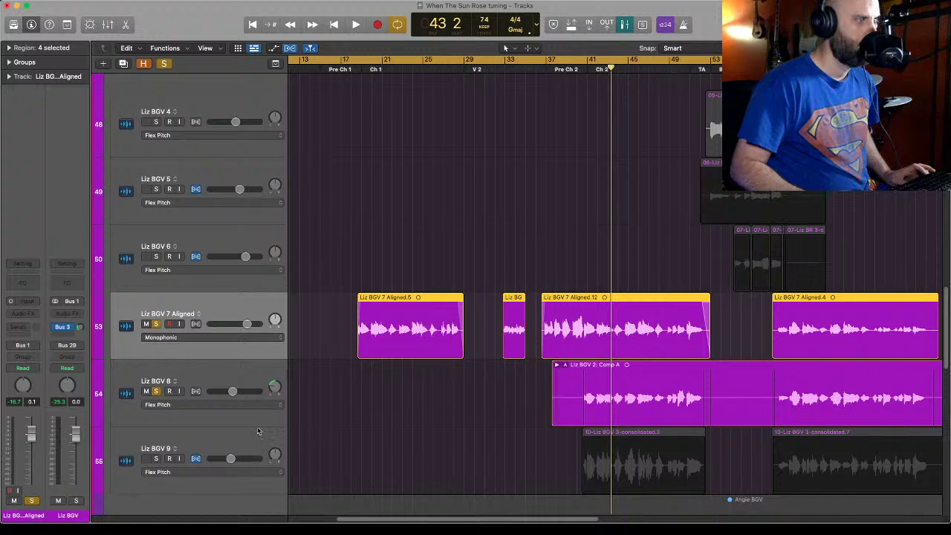
pyautogui.moveTo(257, 425); pyautogui.dragTo(258, 453)
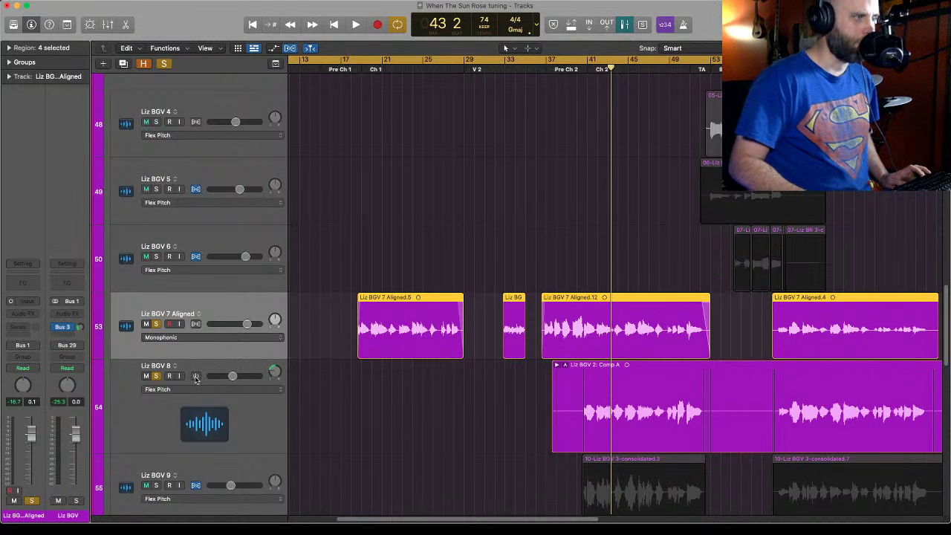
# Enlarge the BGV 7 Aligned and BGV 8 waveforms around Ch 2 and play both tracks together from bar 40 beat 3.
pyautogui.scroll(-4, 581, 412)
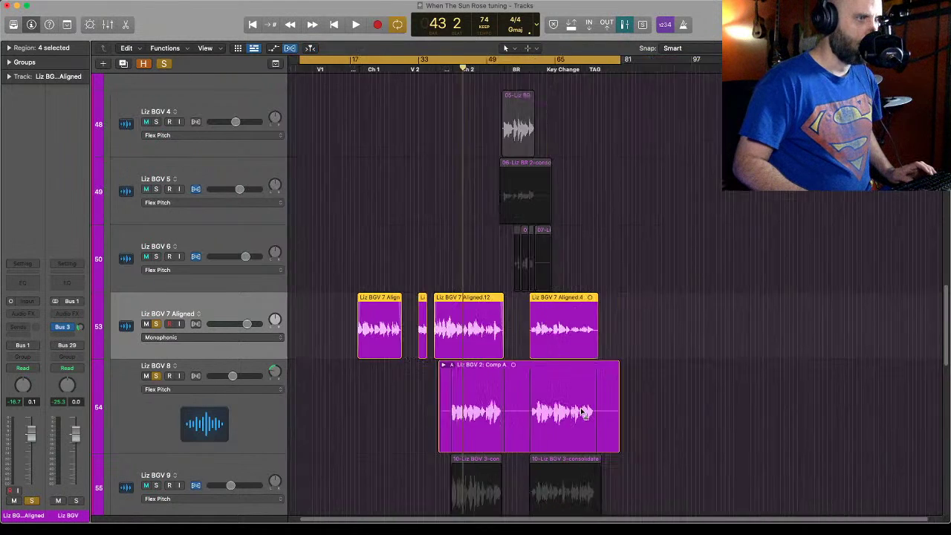
pyautogui.scroll(5, 581, 412)
pyautogui.scroll(4, 654, 413)
pyautogui.scroll(-5, 652, 411)
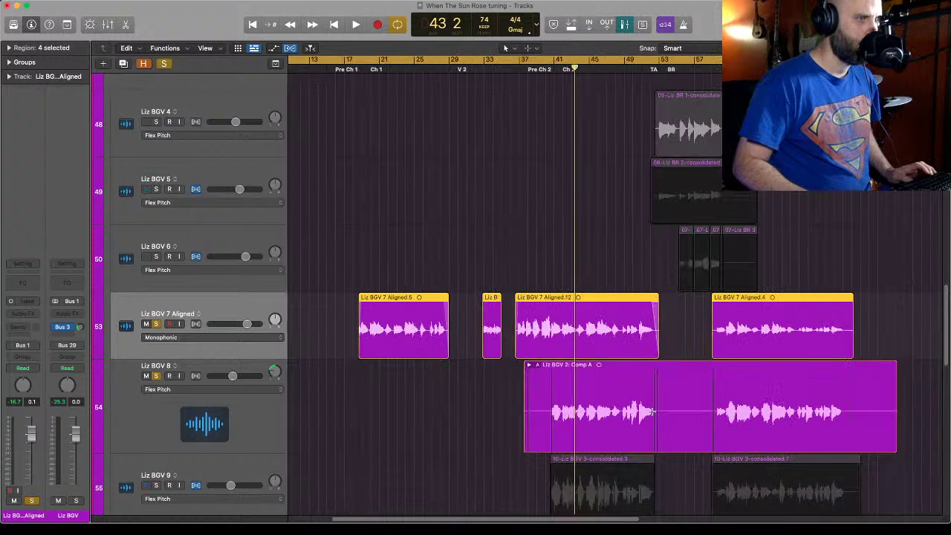
pyautogui.moveTo(527, 298); pyautogui.dragTo(701, 457)
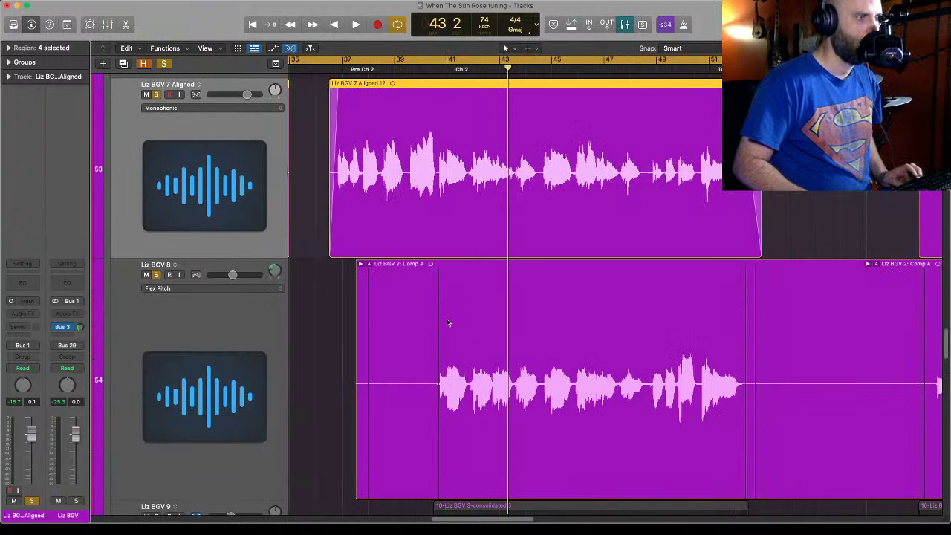
pyautogui.scroll(-1, 441, 321)
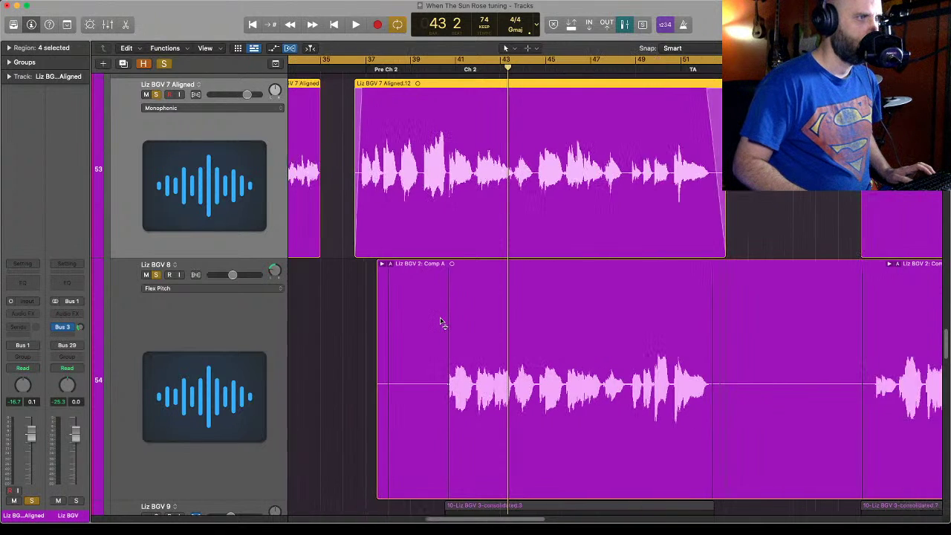
pyautogui.scroll(4, 441, 321)
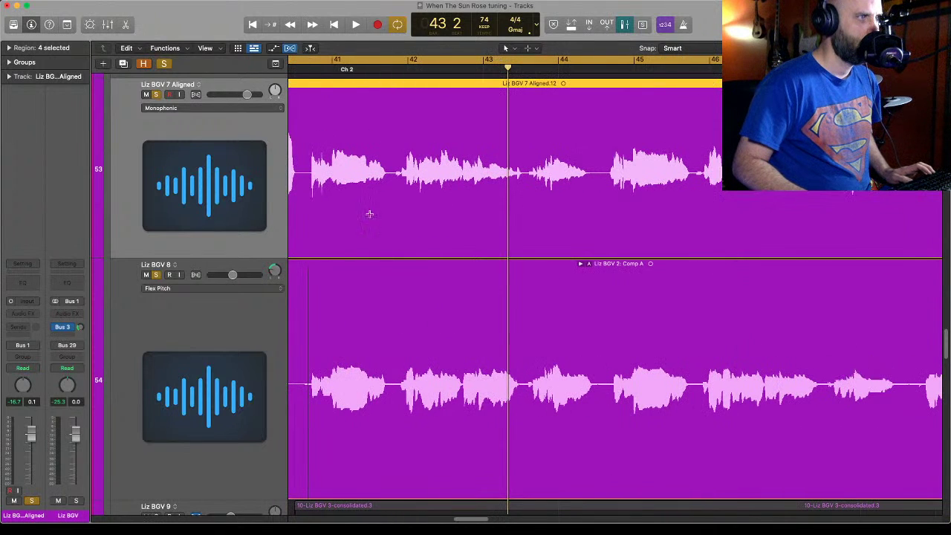
pyautogui.click(312, 72)
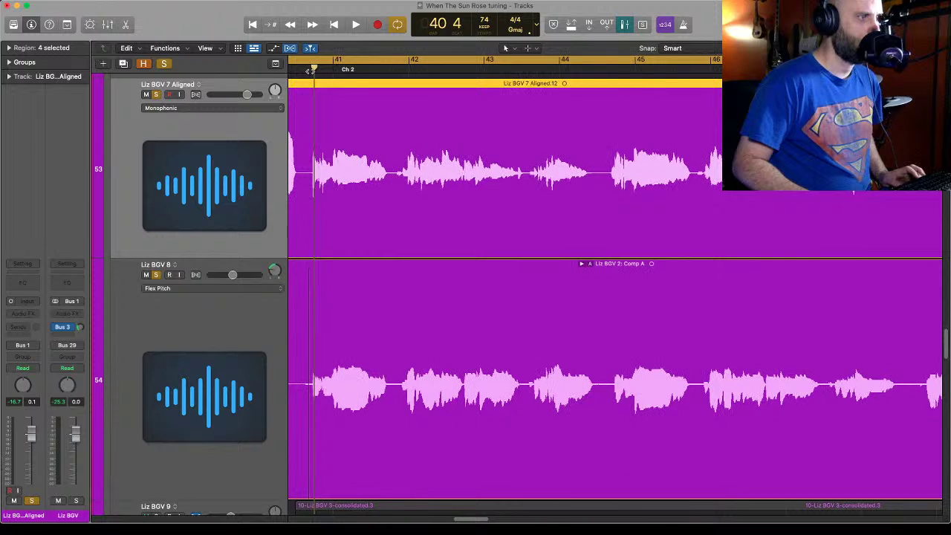
pyautogui.click(296, 70)
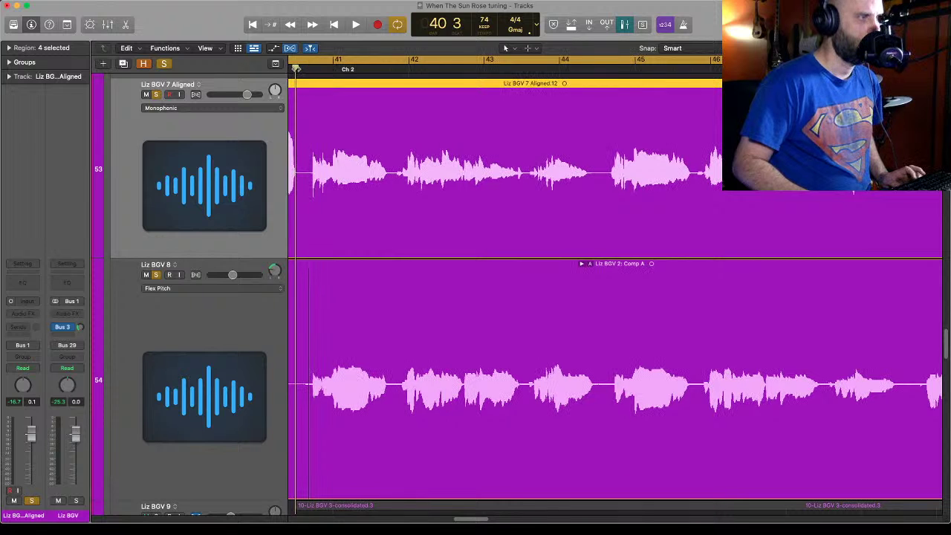
pyautogui.press('space')
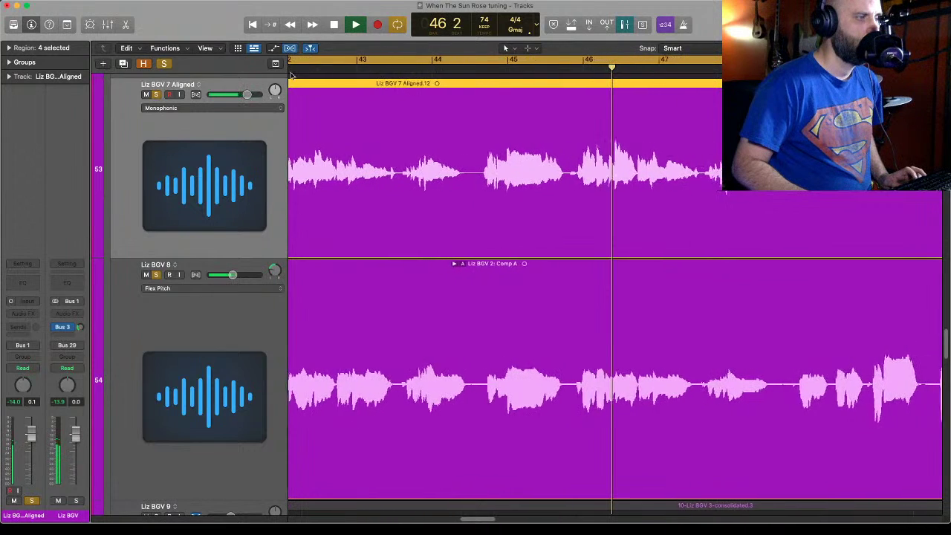
# Select the BGV 8 track and replay its phrase against BGV 7 Aligned from bar 45 beat 4, then from bar 46 beat 3.
pyautogui.click(219, 311)
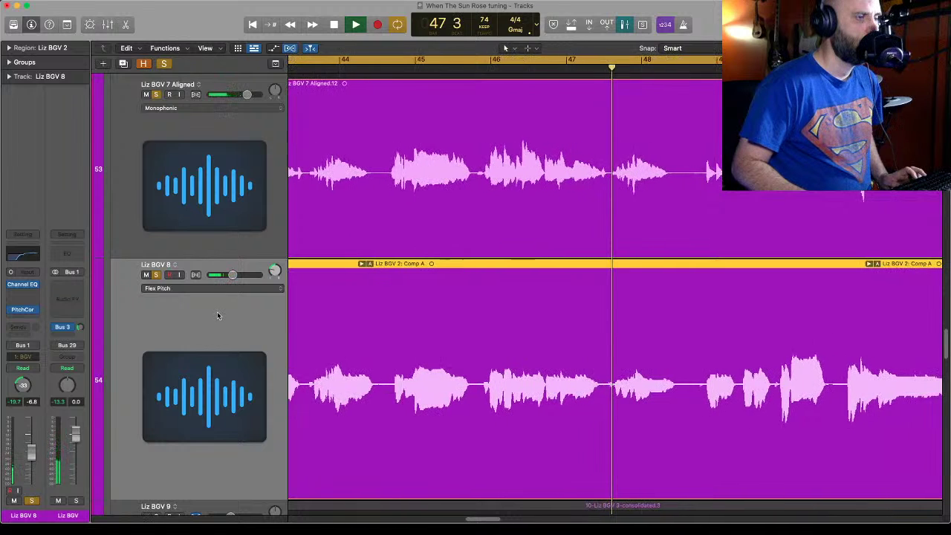
pyautogui.press('space')
pyautogui.click(464, 70)
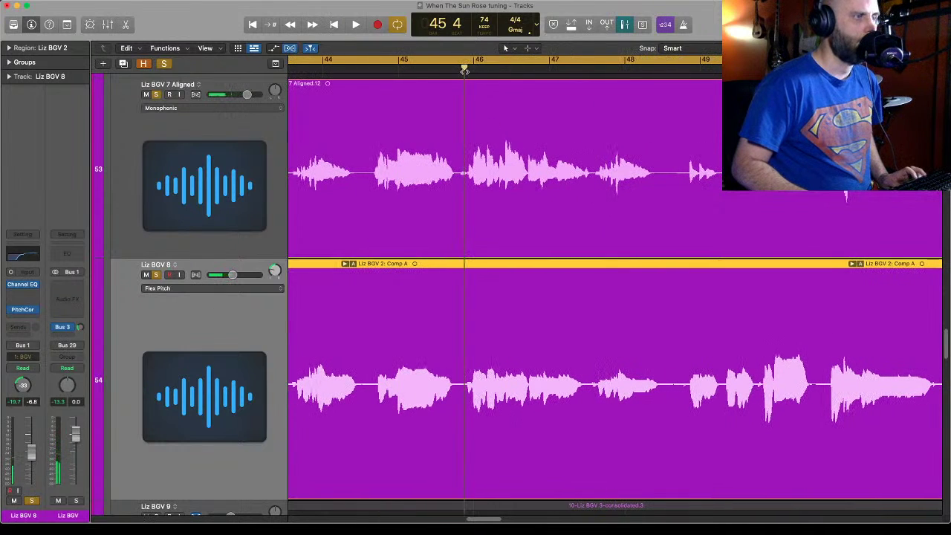
pyautogui.press('space')
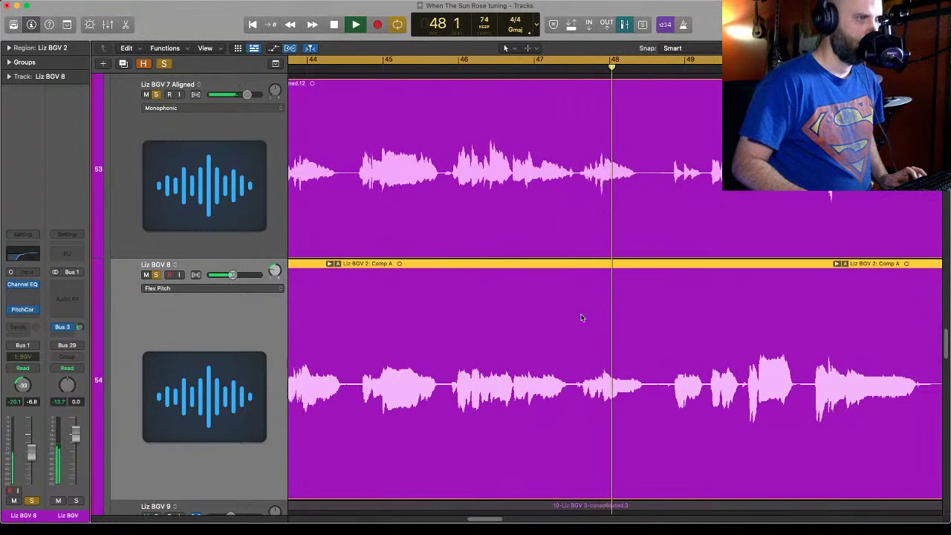
pyautogui.press('space')
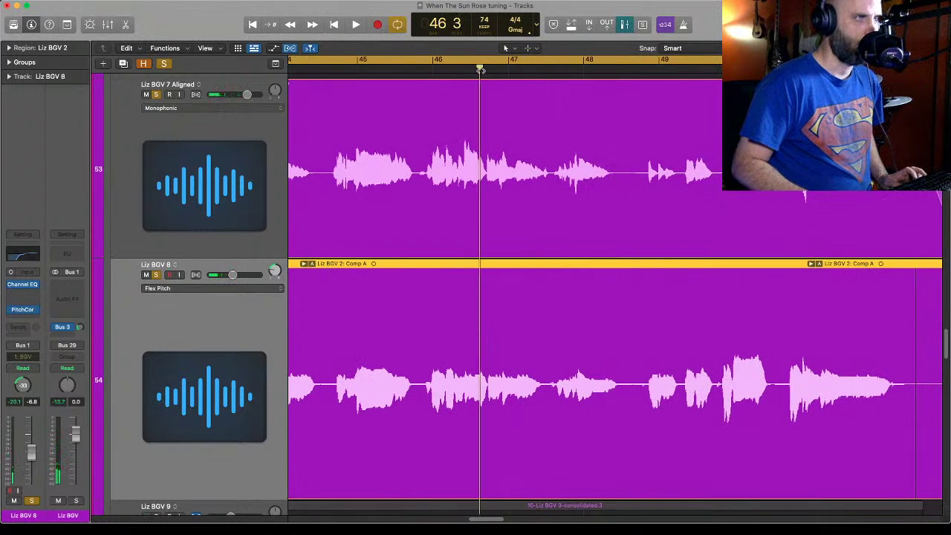
pyautogui.press('space')
pyautogui.scroll(1, 492, 111)
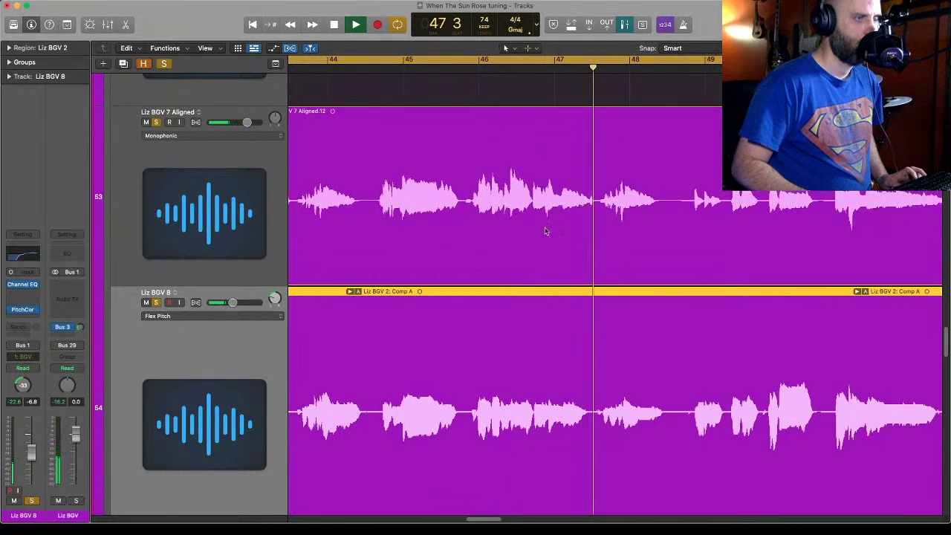
pyautogui.press('space')
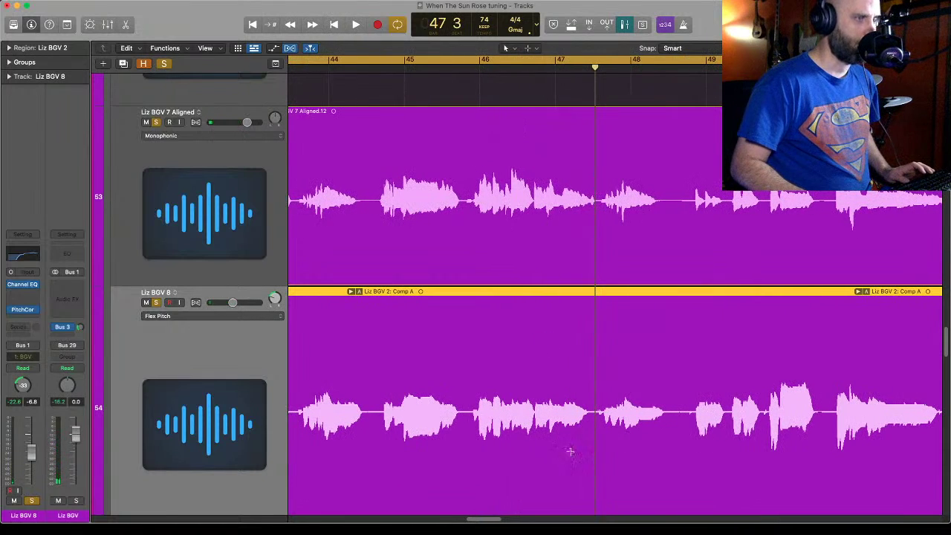
# Split the tail of the BGV 8 phrase in bar 47 into its own short region starting at 47 1 3 1.
pyautogui.click(561, 443)
pyautogui.click(562, 444)
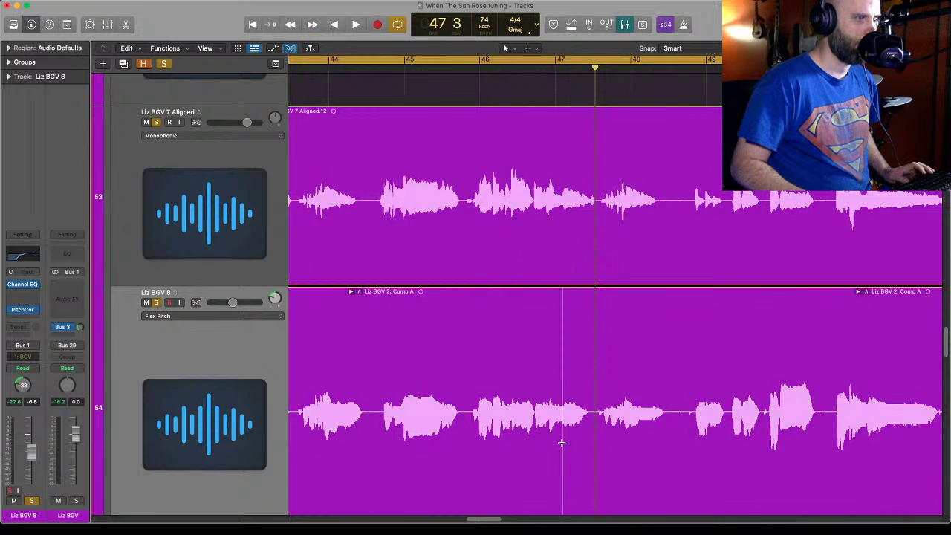
pyautogui.click(563, 444)
pyautogui.moveTo(563, 443); pyautogui.dragTo(586, 453)
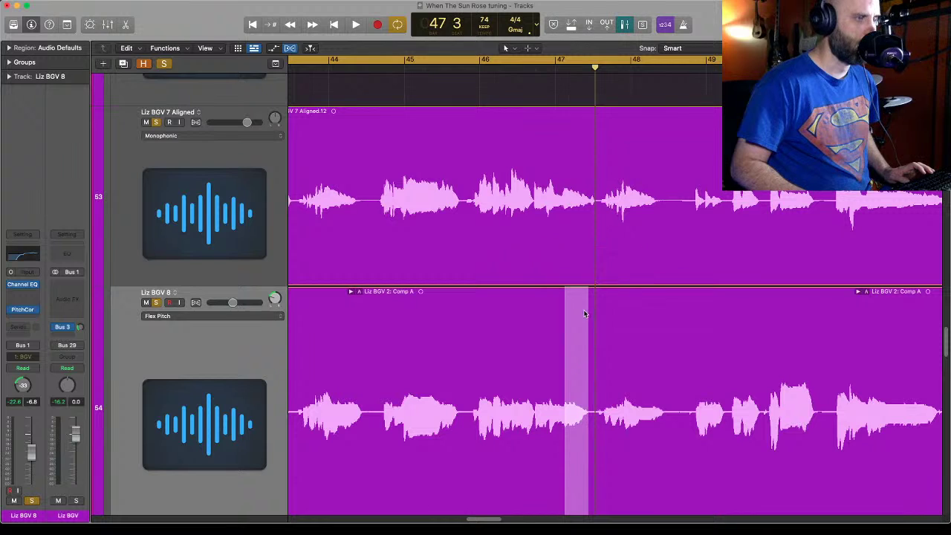
pyautogui.click(575, 302)
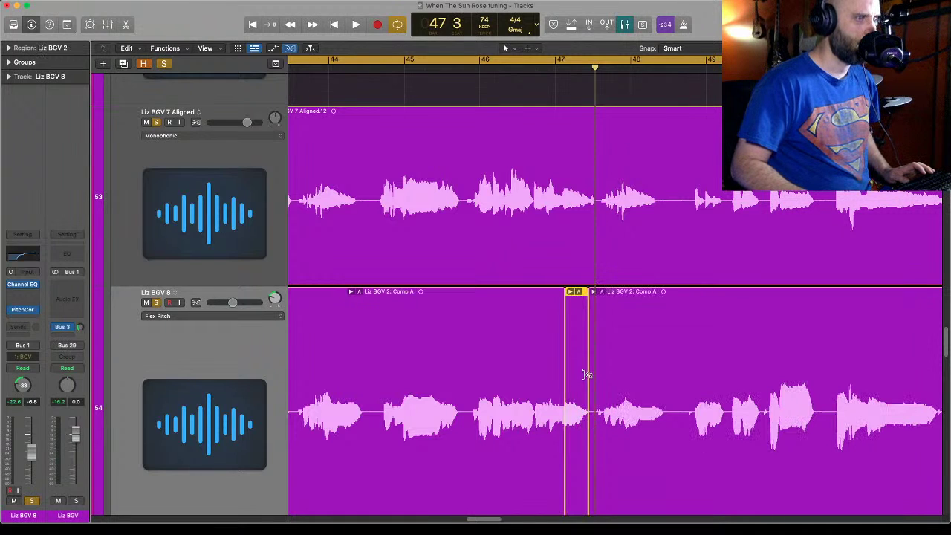
# Try to time-stretch the end of the short BGV 8 region in bar 47 towards the longer BGV 7 Aligned phrase ending, and undo the last edit.
pyautogui.moveTo(587, 461); pyautogui.dragTo(585, 466)
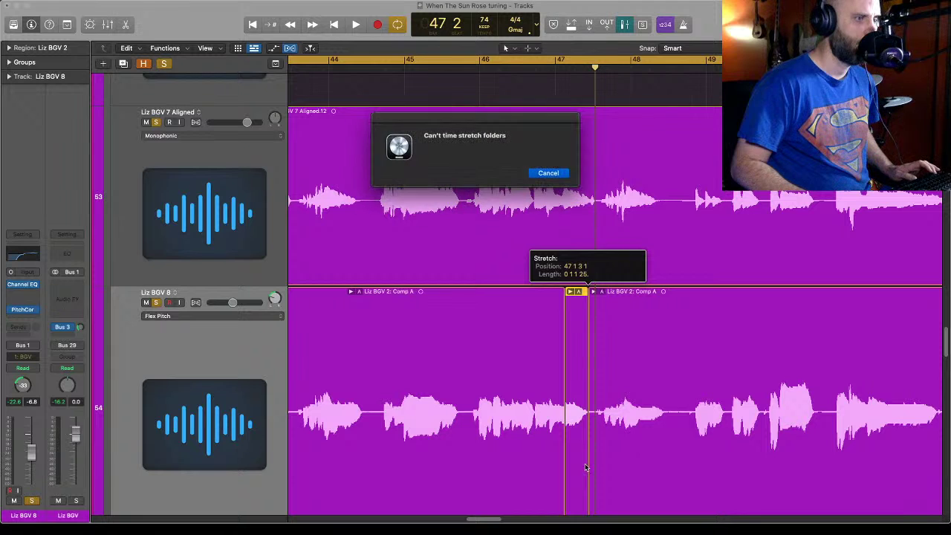
pyautogui.click(547, 174)
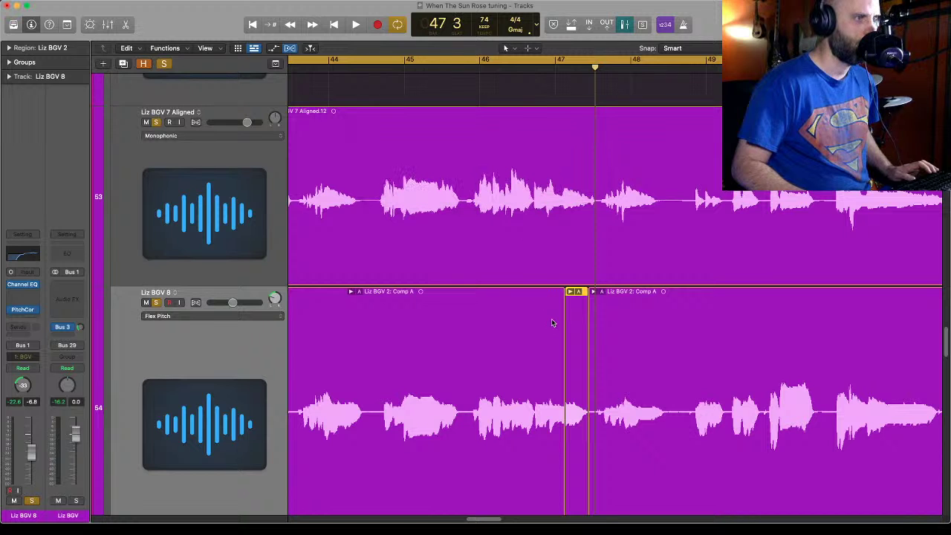
pyautogui.press('super+Left')
pyautogui.press('super+Left')
pyautogui.press('super+Left')
pyautogui.press('super+Left')
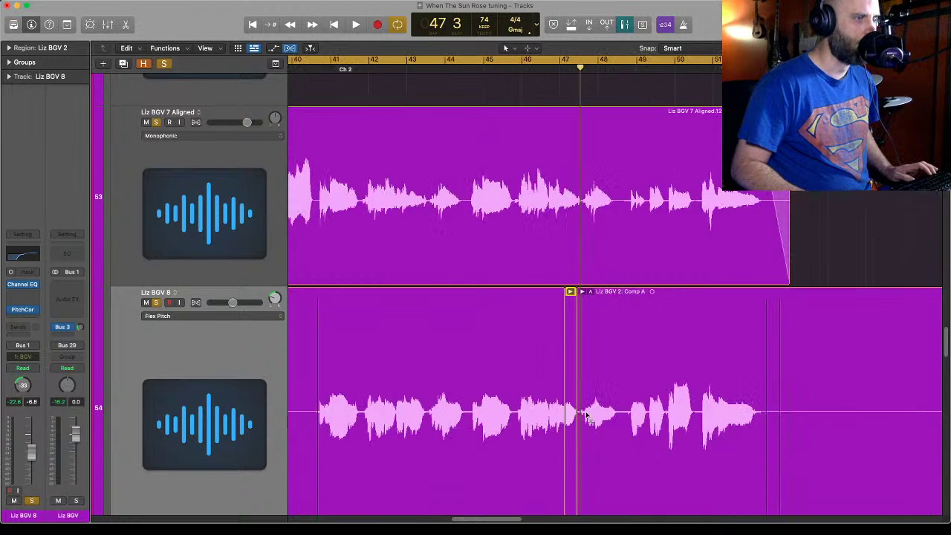
pyautogui.press('super+Right')
pyautogui.press('super+Right')
pyautogui.press('super+Right')
pyautogui.press('super+Right')
pyautogui.press('super+Right')
pyautogui.press('super+Right')
pyautogui.press('space')
pyautogui.press('super+Right')
pyautogui.press('super+Right')
pyautogui.press('super+Right')
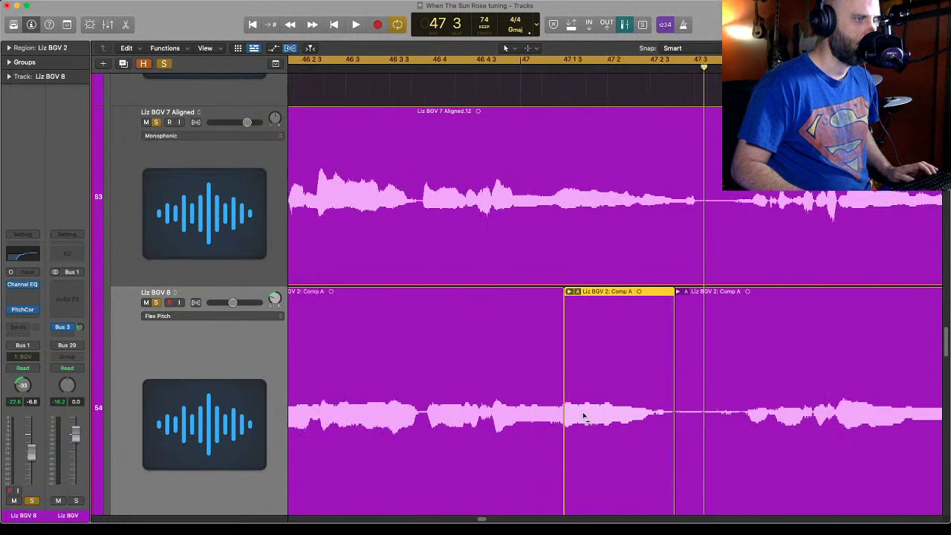
pyautogui.click(648, 443)
pyautogui.click(644, 370)
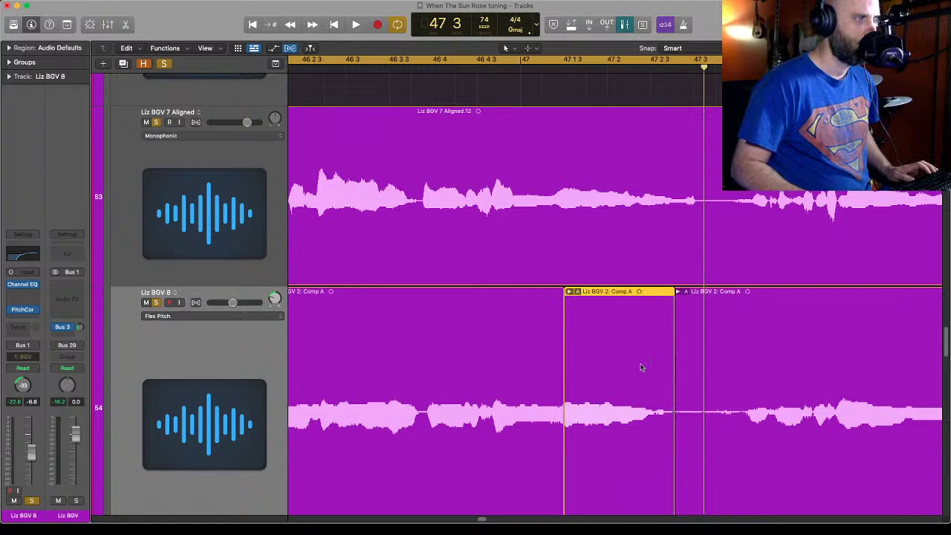
pyautogui.moveTo(671, 437); pyautogui.dragTo(686, 438)
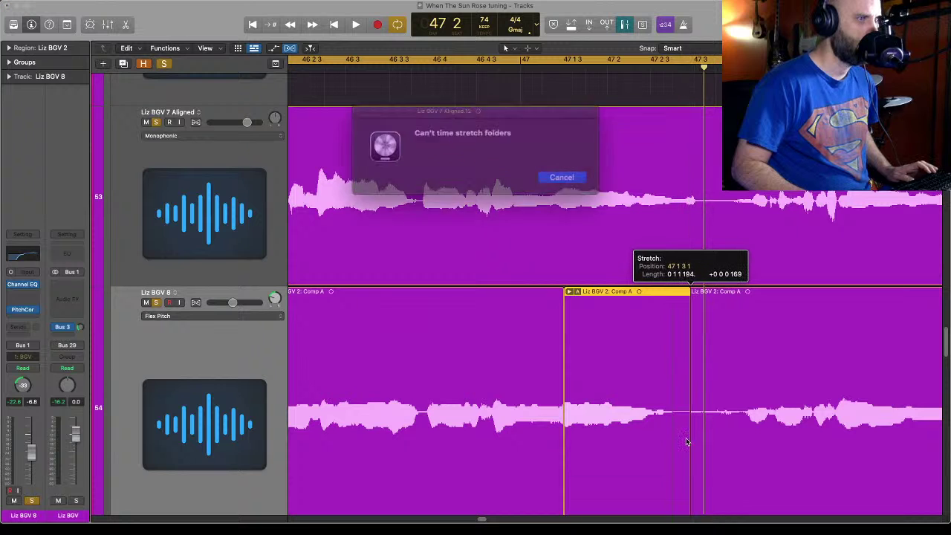
pyautogui.click(549, 173)
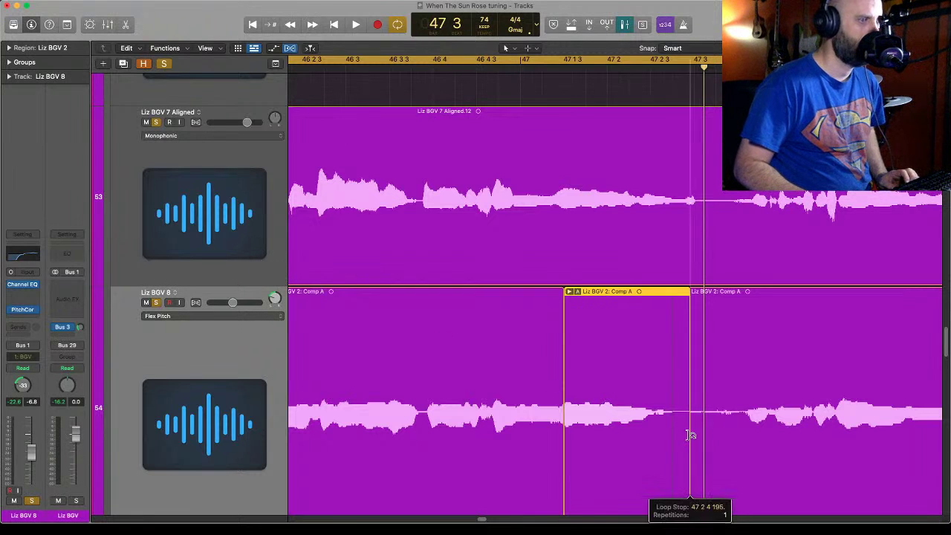
pyautogui.moveTo(686, 448)
pyautogui.mouseDown()
pyautogui.moveTo(669, 451)
pyautogui.moveTo(694, 448)
pyautogui.moveTo(675, 449)
pyautogui.moveTo(683, 436)
pyautogui.mouseUp()
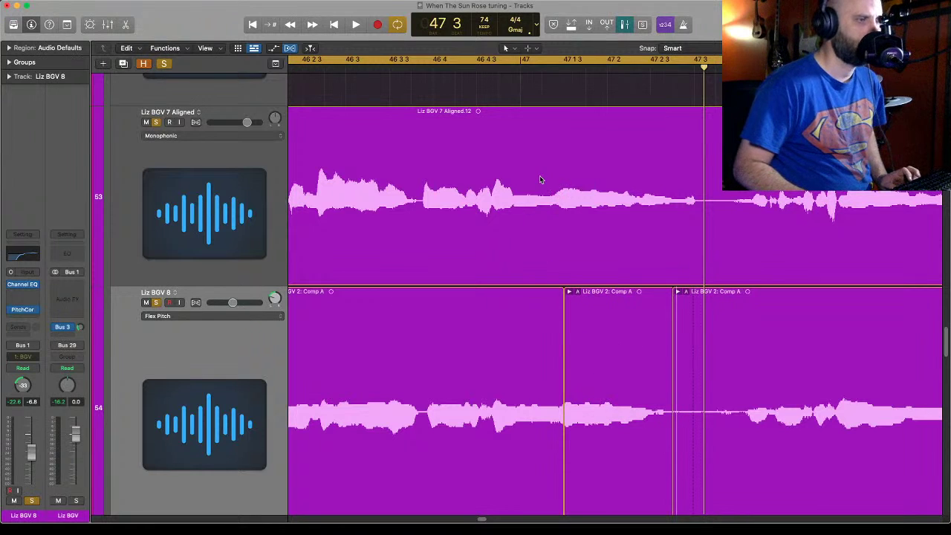
pyautogui.press('super+z')
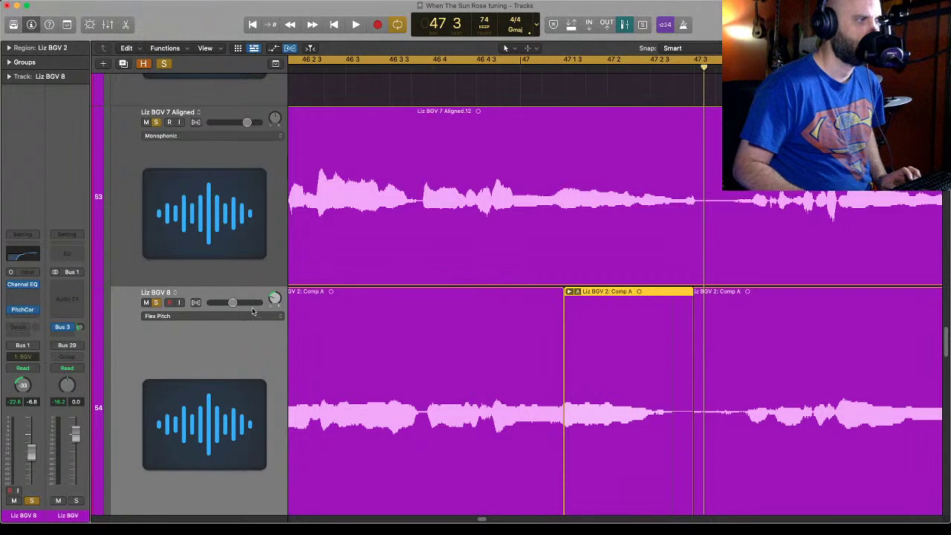
# Enable Flex on the BGV 8 track and set its flex mode to Flex Time - Rhythmic.
pyautogui.click(195, 303)
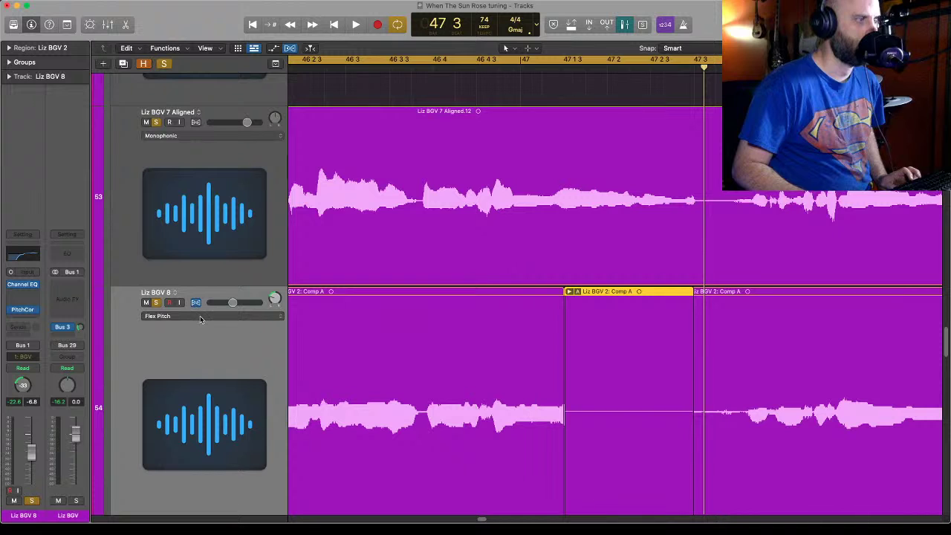
pyautogui.click(200, 320)
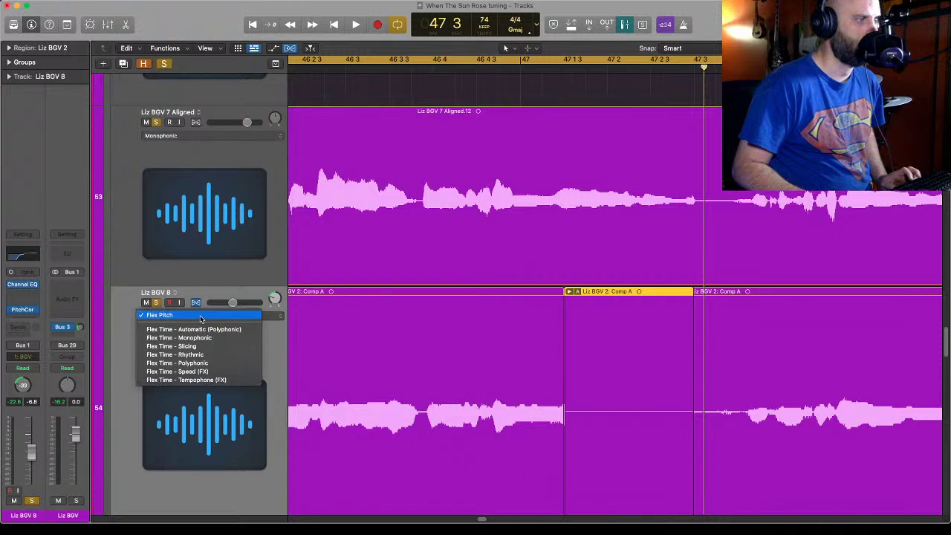
pyautogui.click(195, 356)
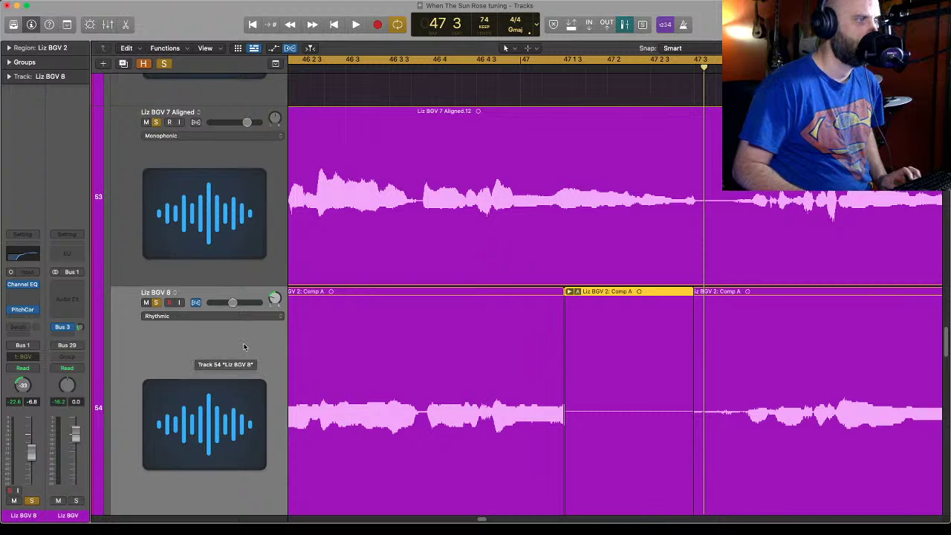
# Open the take folder of the short BGV 8 region in bar 47, inspect its takes and select take 4.
pyautogui.scroll(-5, 245, 347)
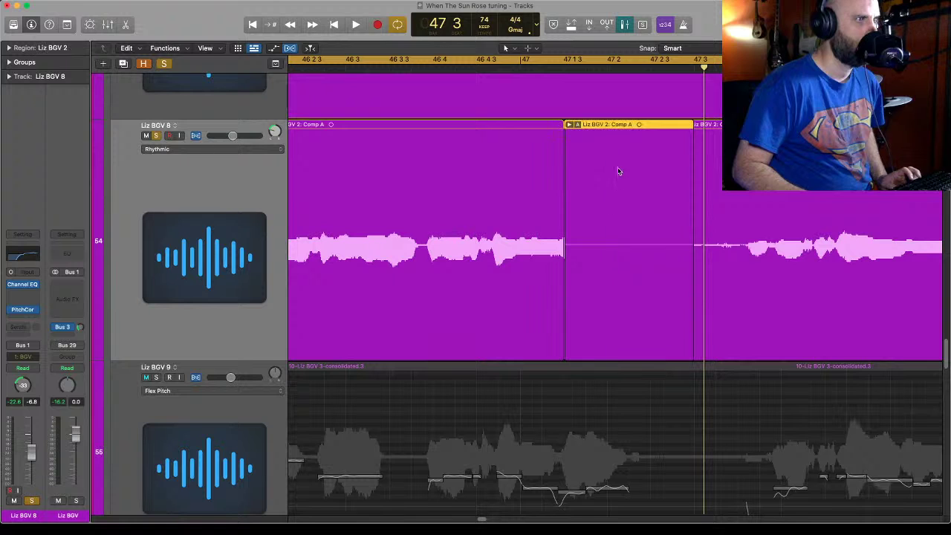
pyautogui.click(570, 125)
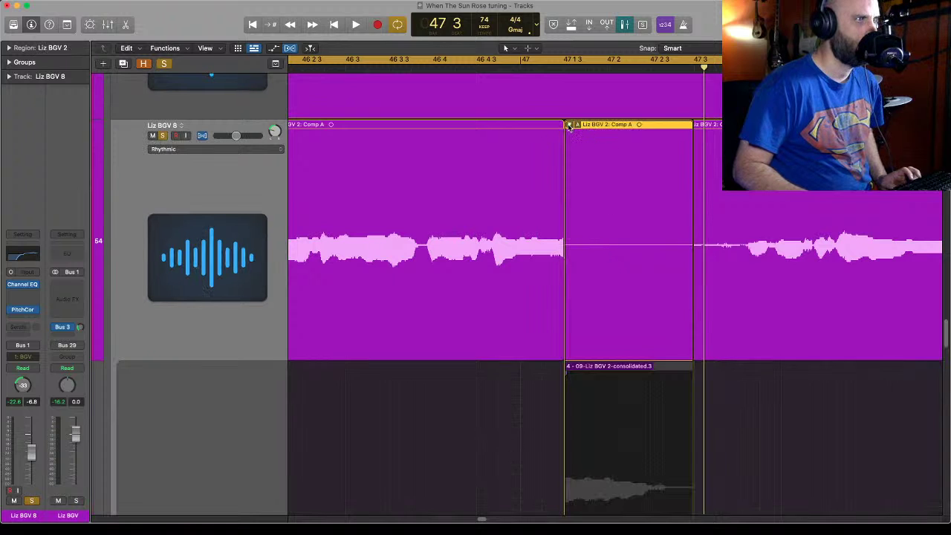
pyautogui.scroll(-7, 230, 396)
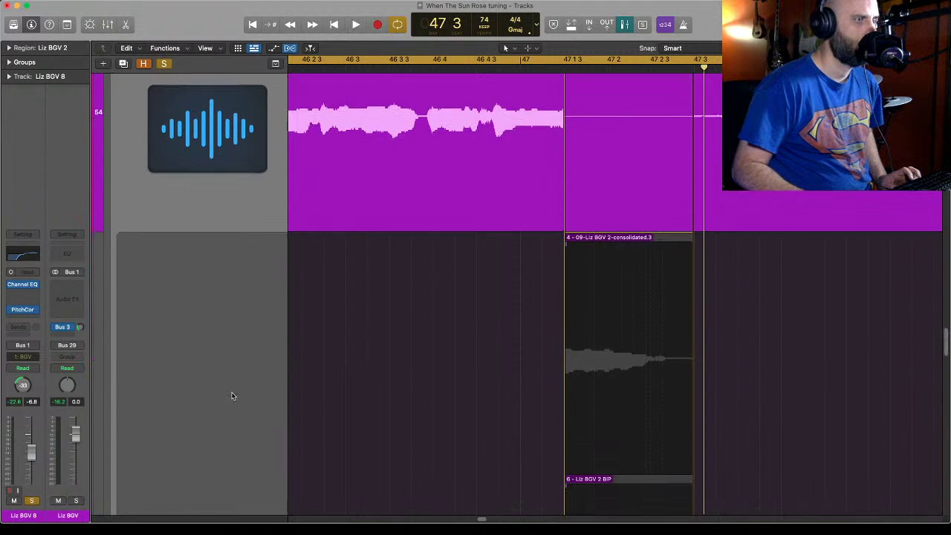
pyautogui.scroll(-5, 233, 394)
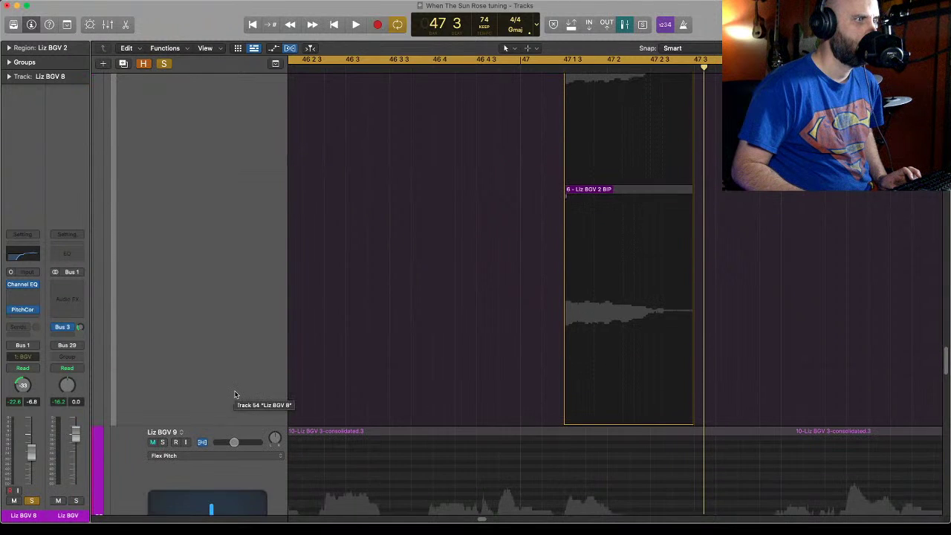
pyautogui.scroll(4, 234, 394)
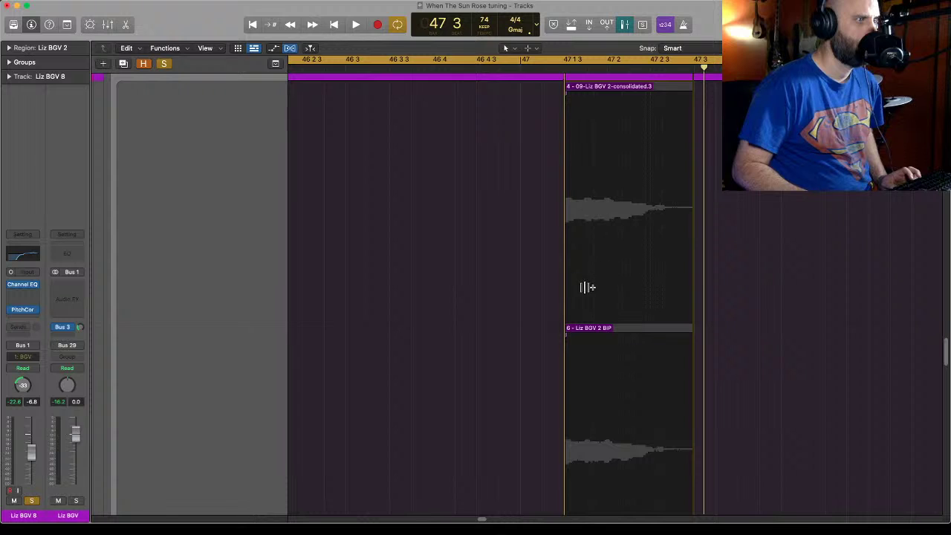
pyautogui.click(589, 219)
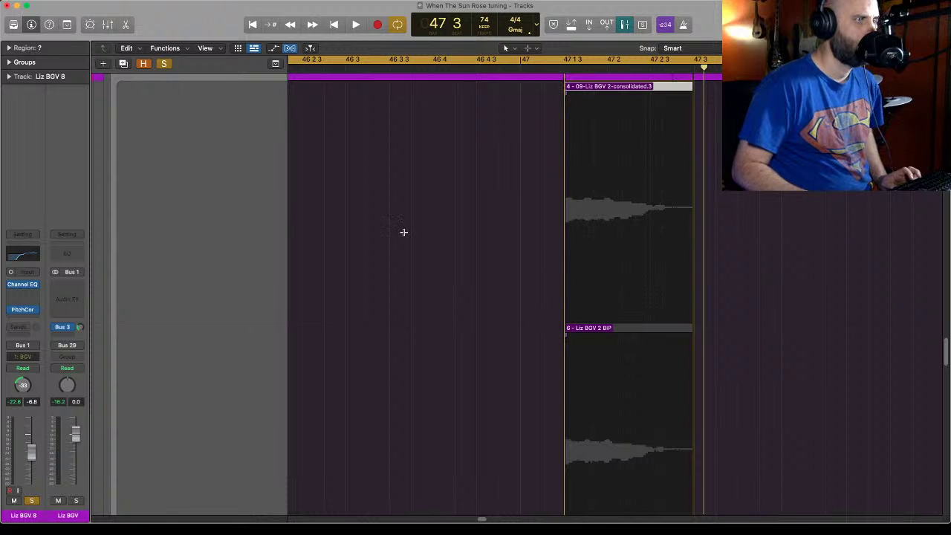
# Turn off Flex on the BGV 8 track and compare the two takes of the short region in bar 47.
pyautogui.scroll(5, 204, 223)
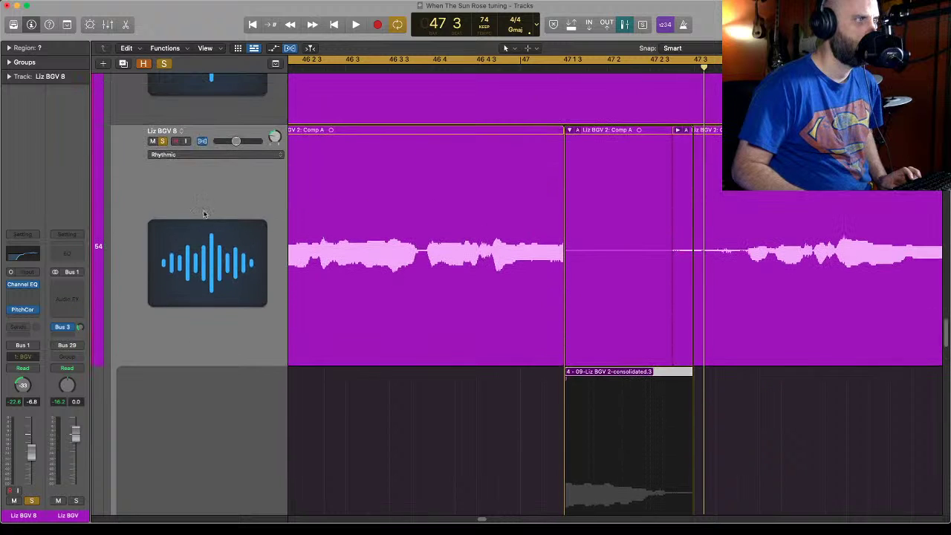
pyautogui.click(201, 141)
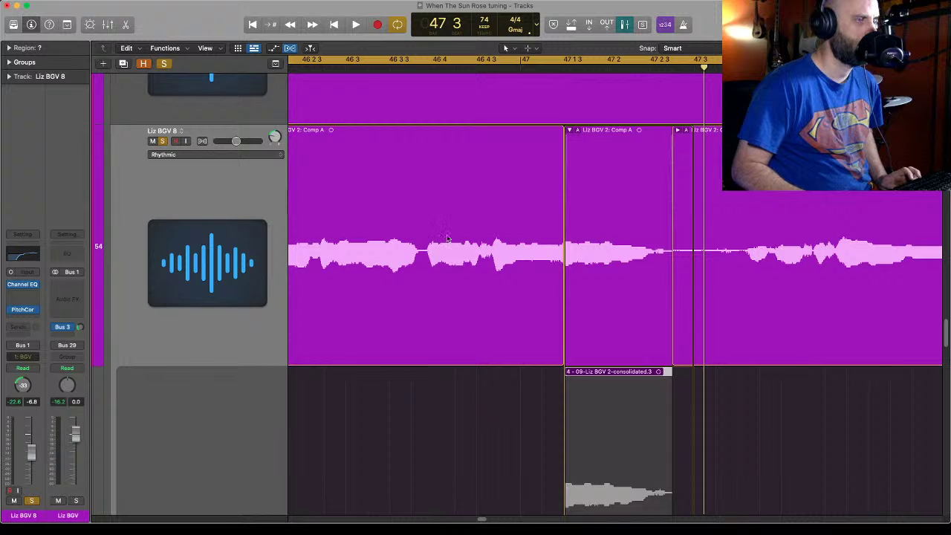
pyautogui.click(595, 258)
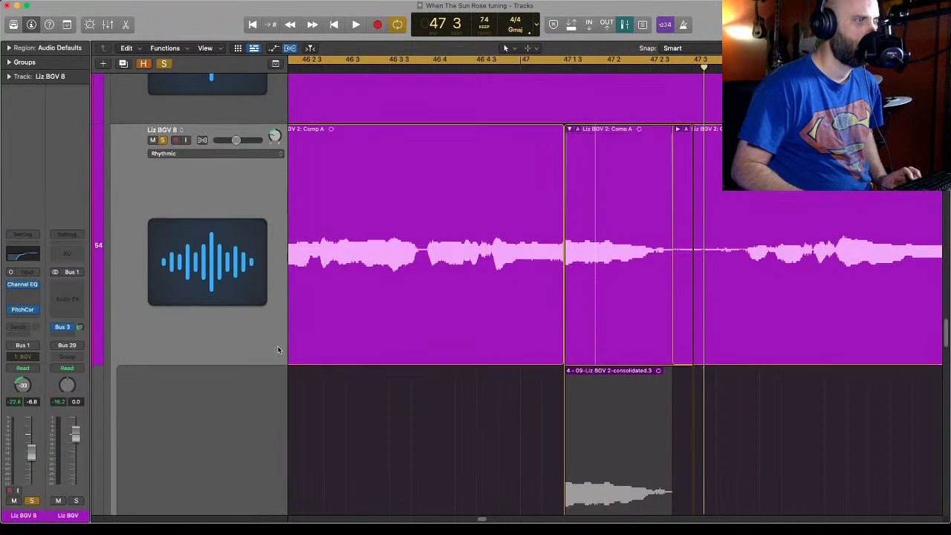
pyautogui.scroll(-10, 278, 345)
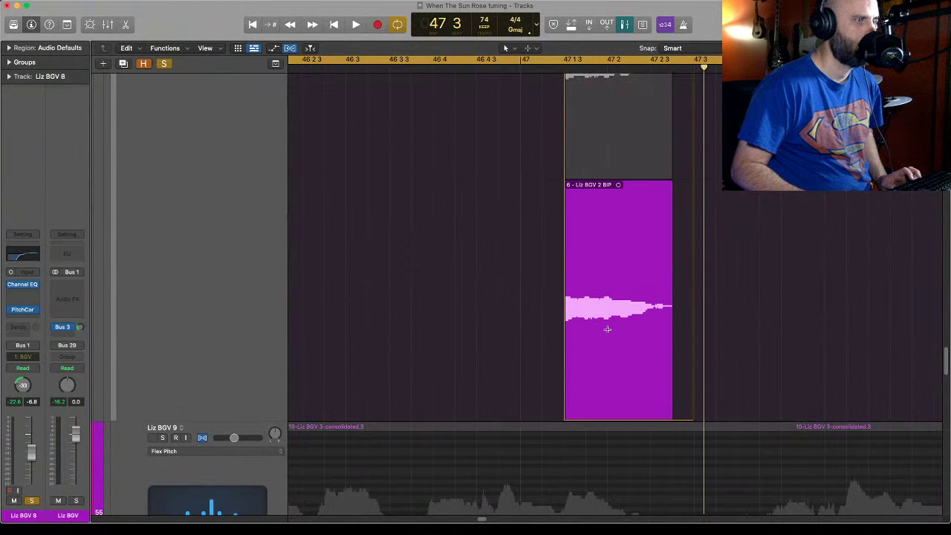
pyautogui.scroll(3, 600, 329)
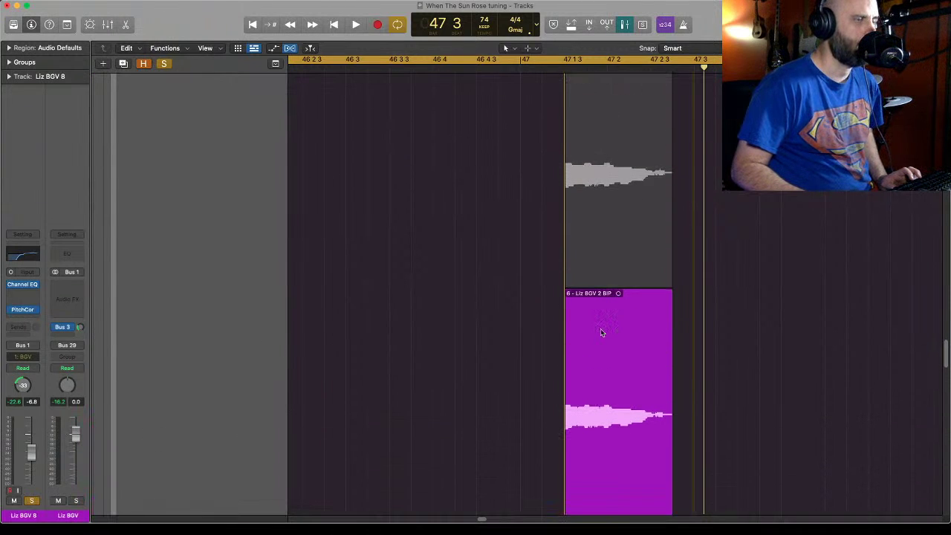
pyautogui.scroll(5, 601, 328)
pyautogui.scroll(5, 227, 245)
pyautogui.scroll(-5, 226, 244)
pyautogui.scroll(-5, 226, 241)
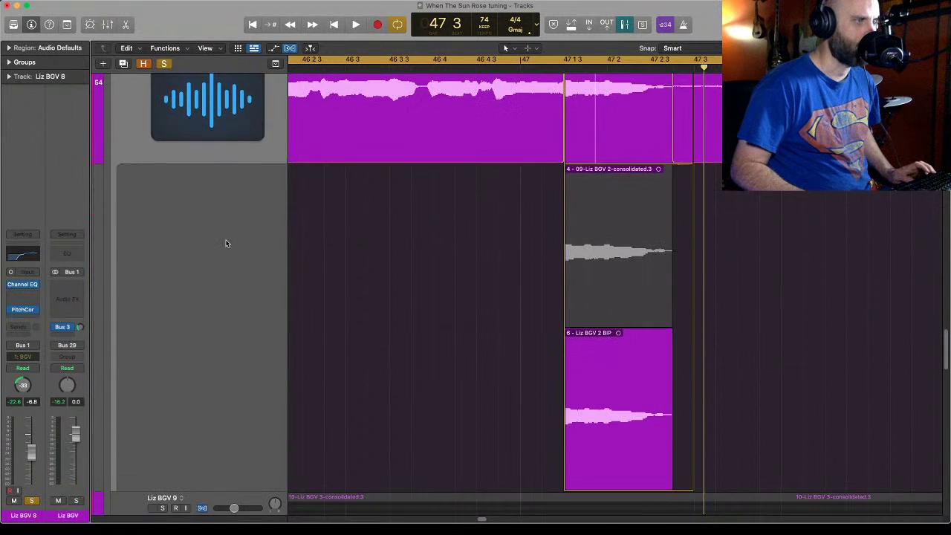
pyautogui.scroll(2, 226, 241)
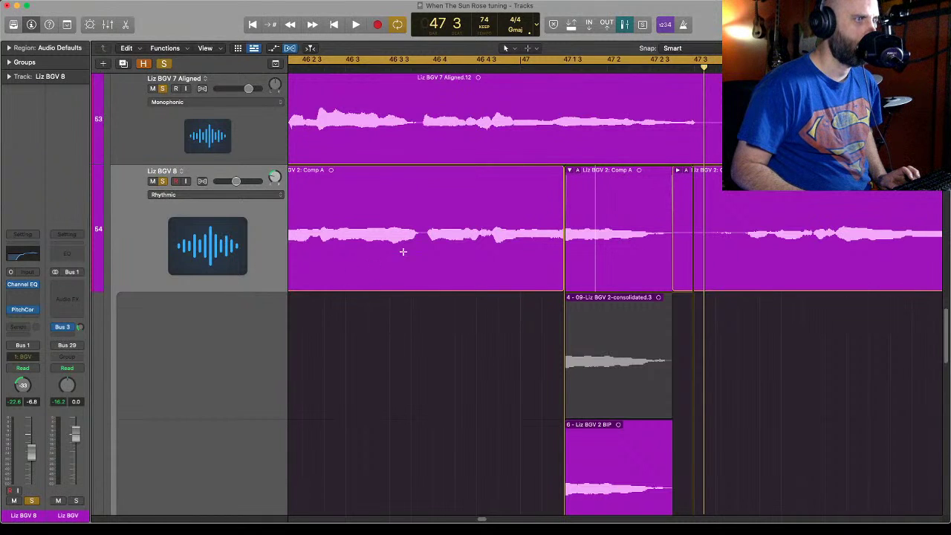
# Re-enable Flex on BGV 8, try to stretch the ending of take 6 in bar 47, cancel the high-speed section and undo the edit.
pyautogui.click(681, 182)
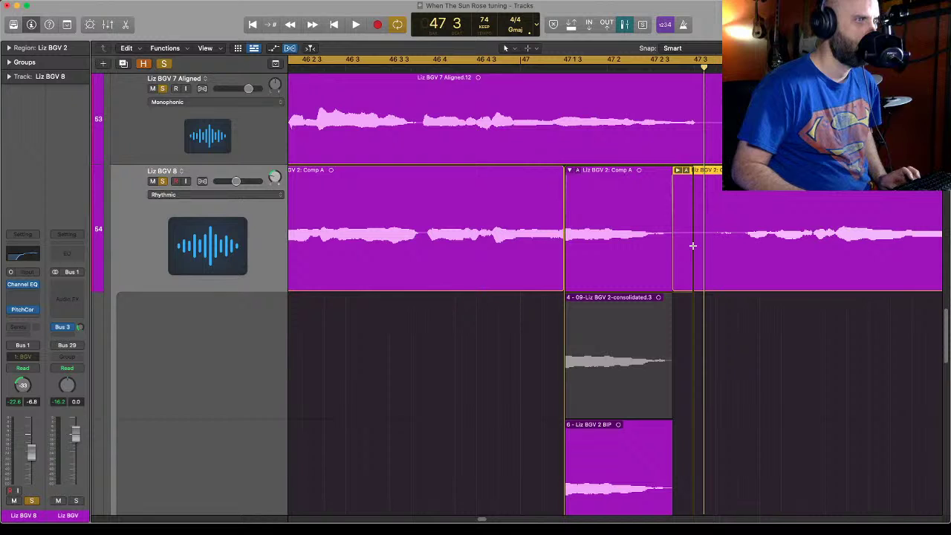
pyautogui.click(250, 213)
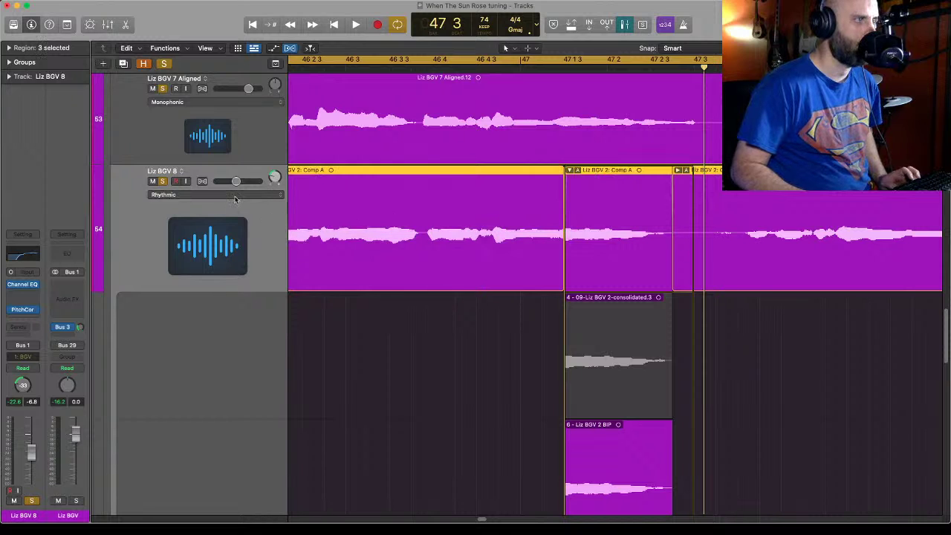
pyautogui.click(203, 183)
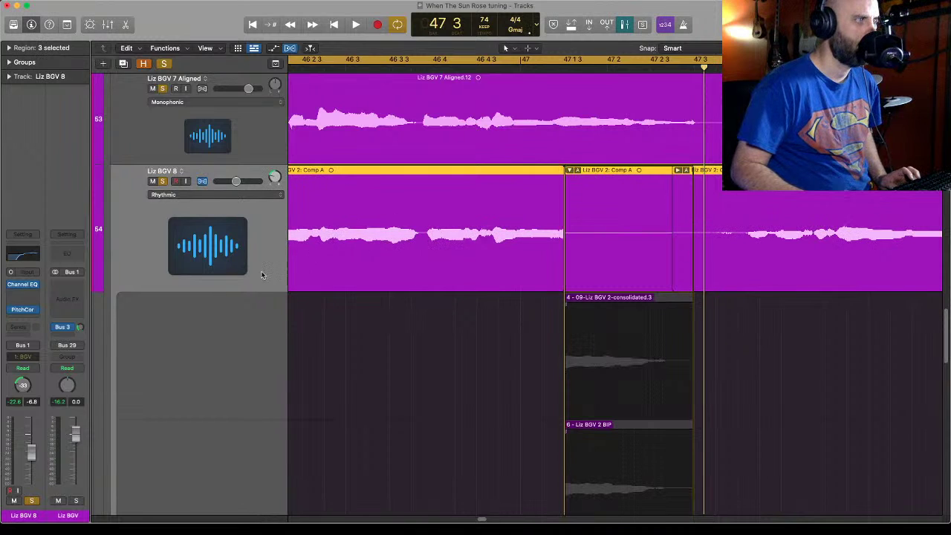
pyautogui.scroll(-4, 262, 277)
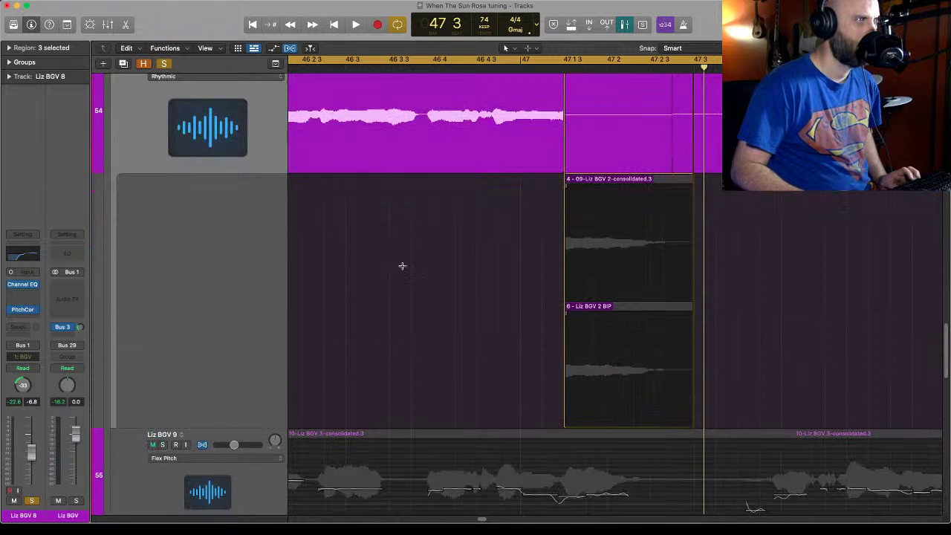
pyautogui.moveTo(662, 389); pyautogui.dragTo(672, 394)
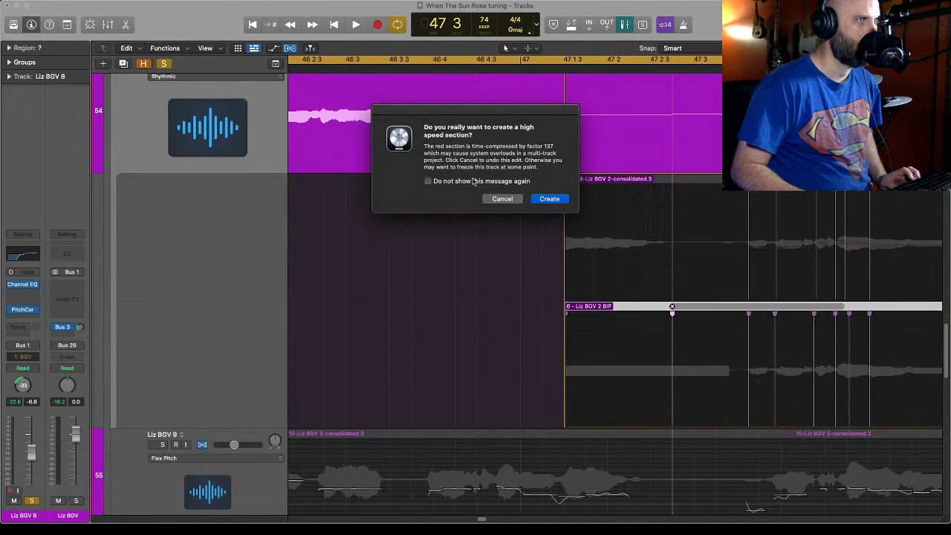
pyautogui.click(502, 199)
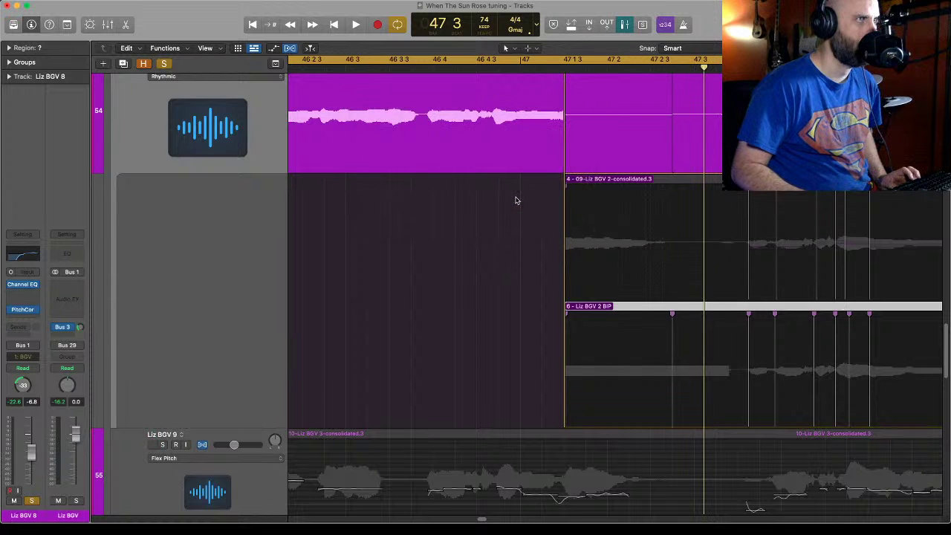
pyautogui.press('super+z')
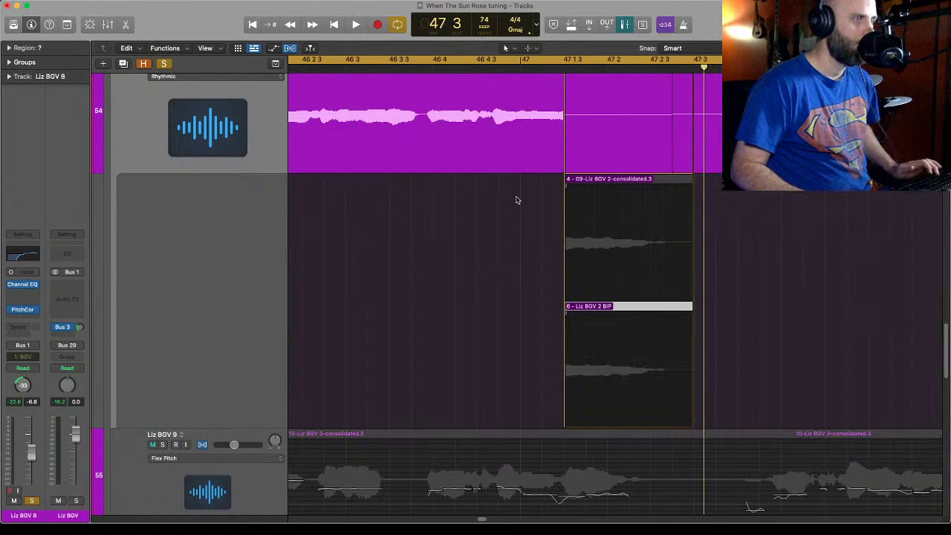
# Switch Flex off again for BGV 8 and close the take folder of the short region in bar 47.
pyautogui.scroll(4, 252, 204)
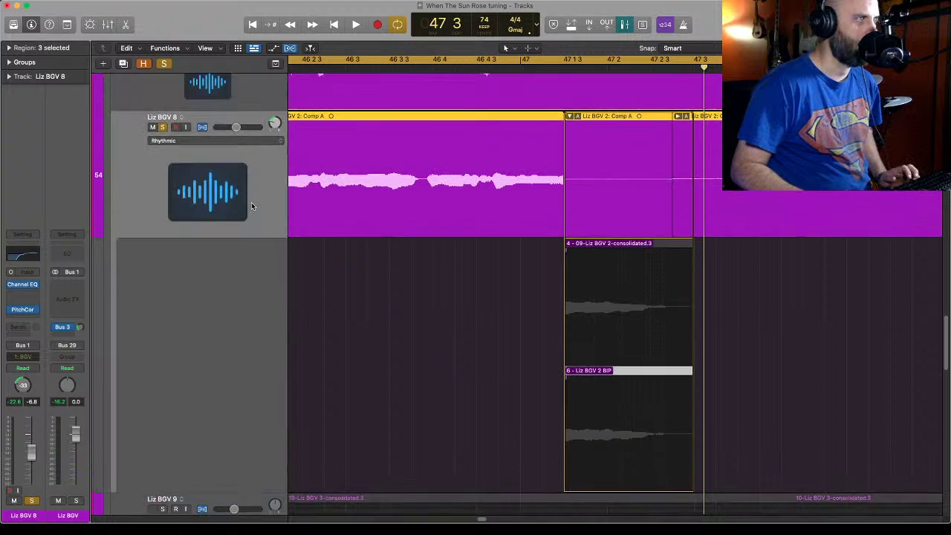
pyautogui.click(202, 148)
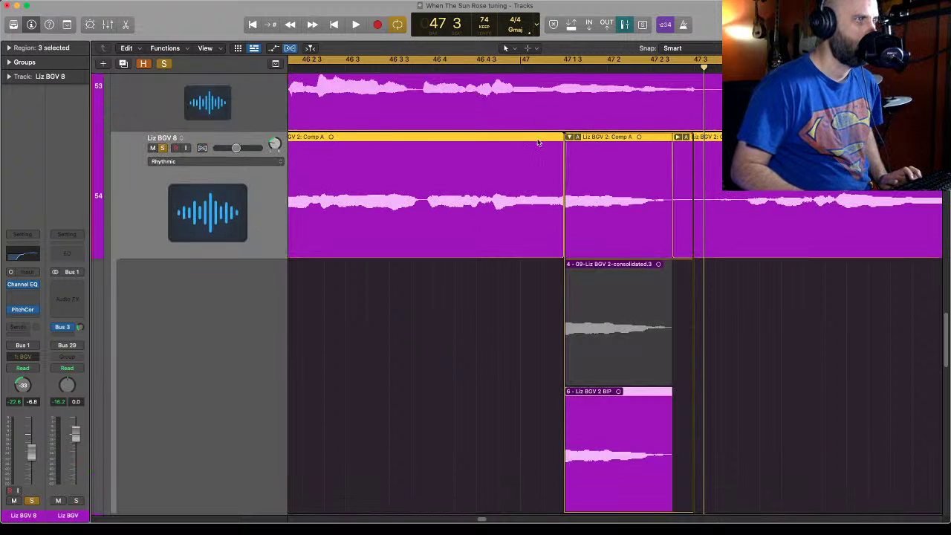
pyautogui.click(570, 137)
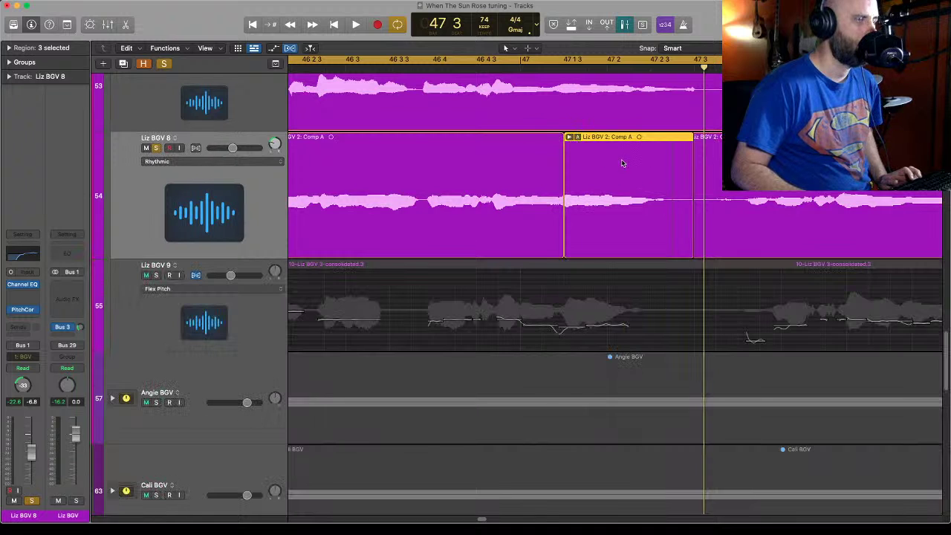
# Move the boundary between the short bar 47 region and the following BGV 8 region earlier, to where the vocal tail fades out.
pyautogui.moveTo(686, 215)
pyautogui.mouseDown()
pyautogui.moveTo(672, 220)
pyautogui.moveTo(701, 225)
pyautogui.moveTo(674, 224)
pyautogui.mouseUp()
pyautogui.press('super+Left')
pyautogui.press('super+Left')
pyautogui.press('super+Left')
pyautogui.press('super+Left')
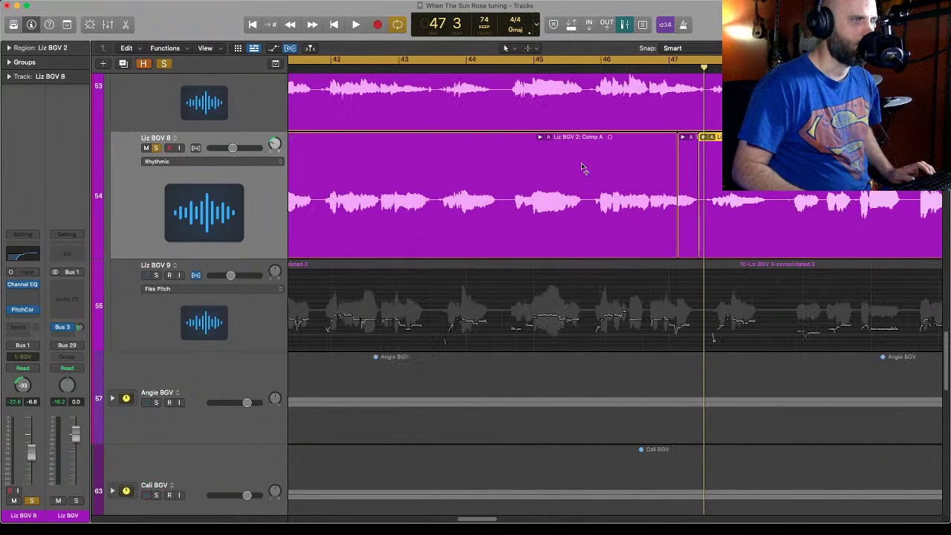
# Turn off the cycle range and play BGV 7 Aligned and BGV 8 together from bar 47 into bar 50.
pyautogui.click(671, 63)
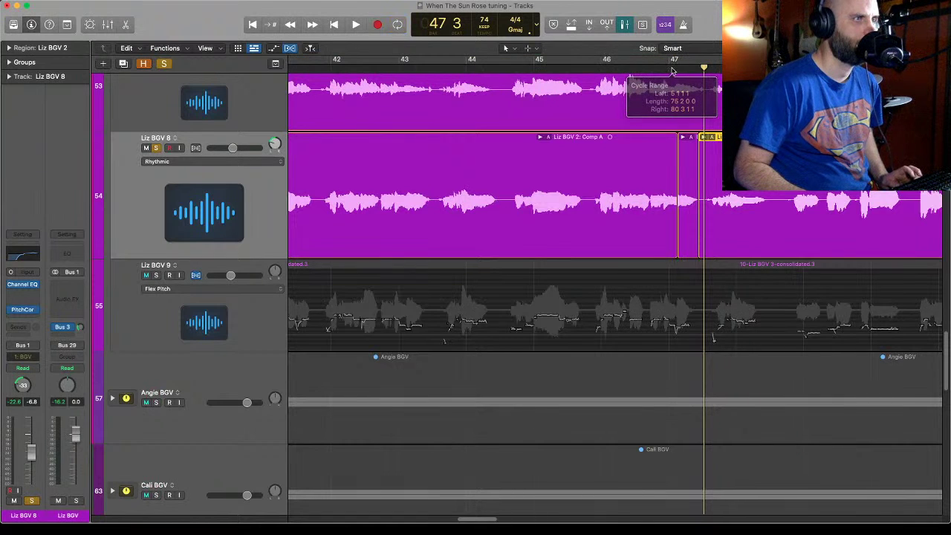
pyautogui.press('space')
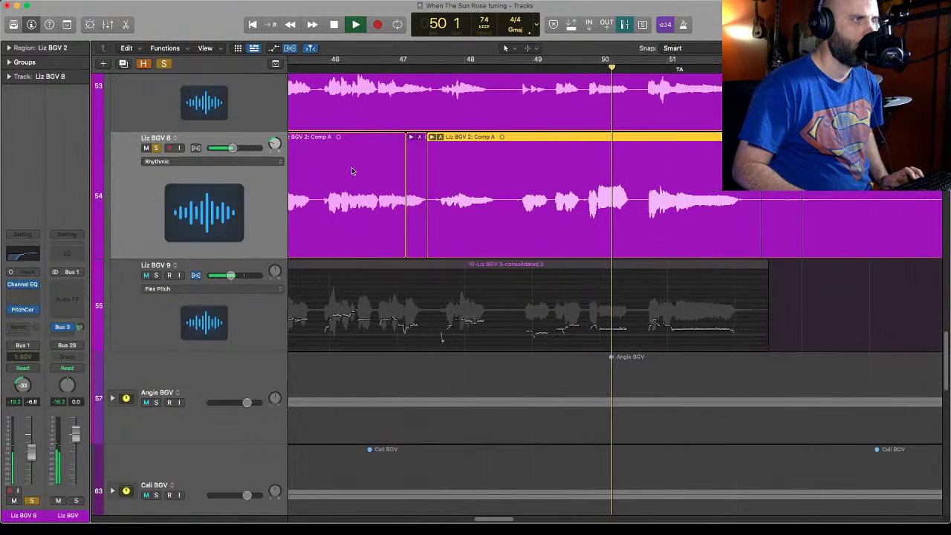
pyautogui.press('space')
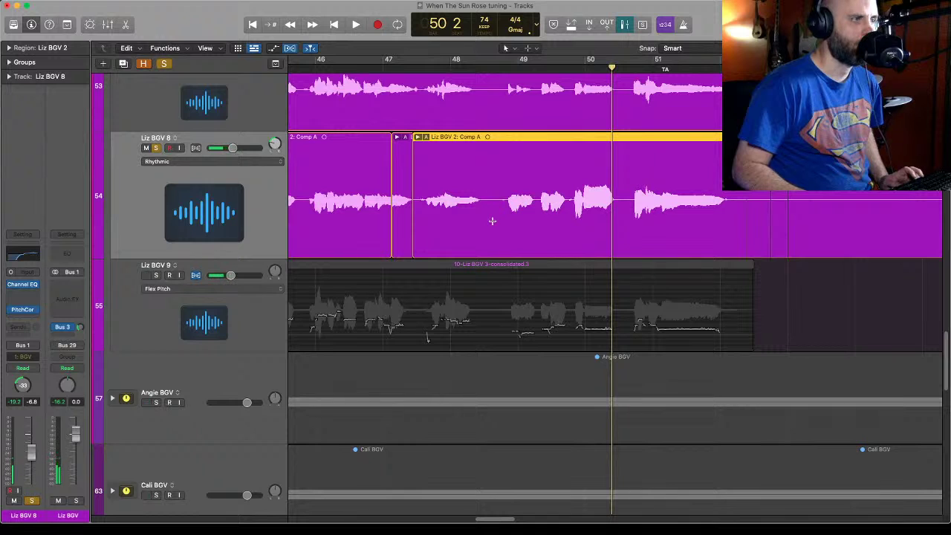
# Split the BGV 8 word between 48 4 2 1 and 49 2 2 1 into its own region.
pyautogui.moveTo(505, 210); pyautogui.dragTo(540, 203)
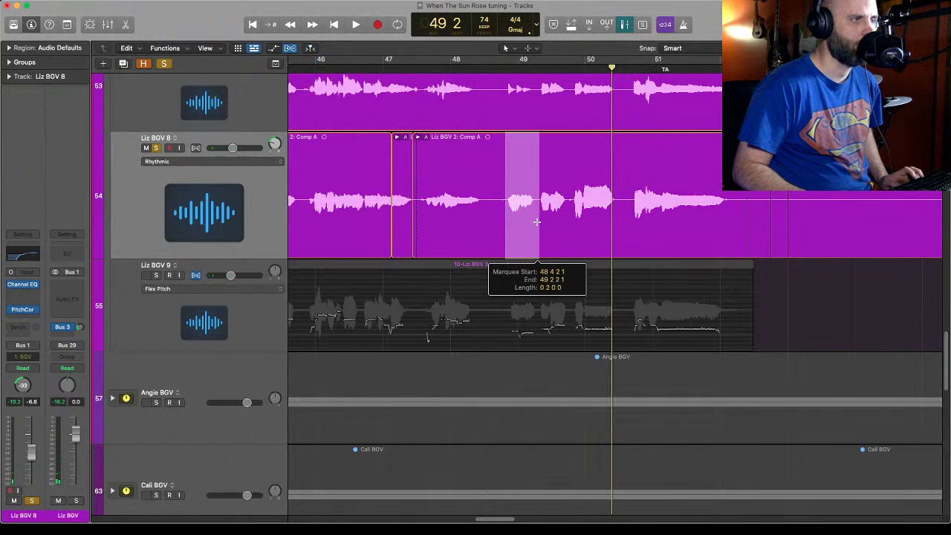
pyautogui.click(522, 152)
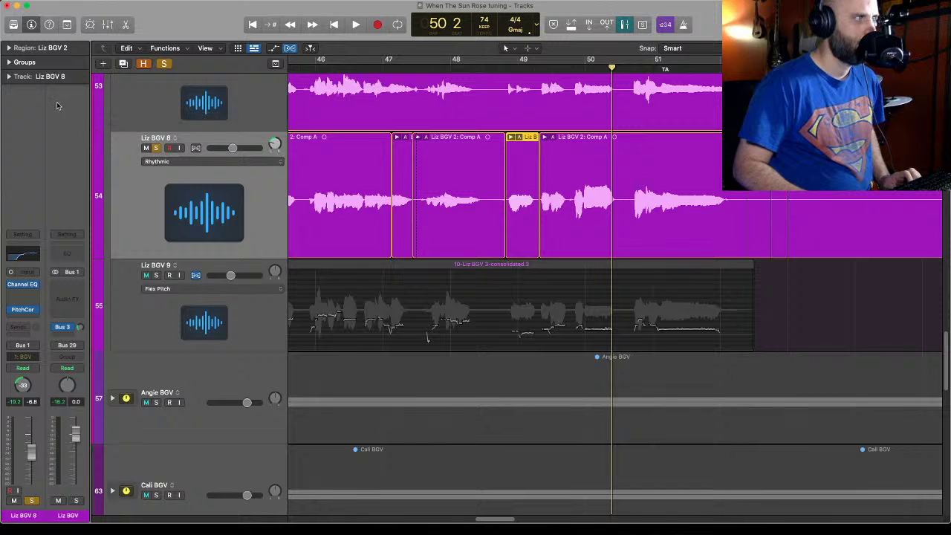
# Look through the Track, Region and Groups inspector settings for the BGV 8 track and its short region near bar 49.
pyautogui.click(9, 77)
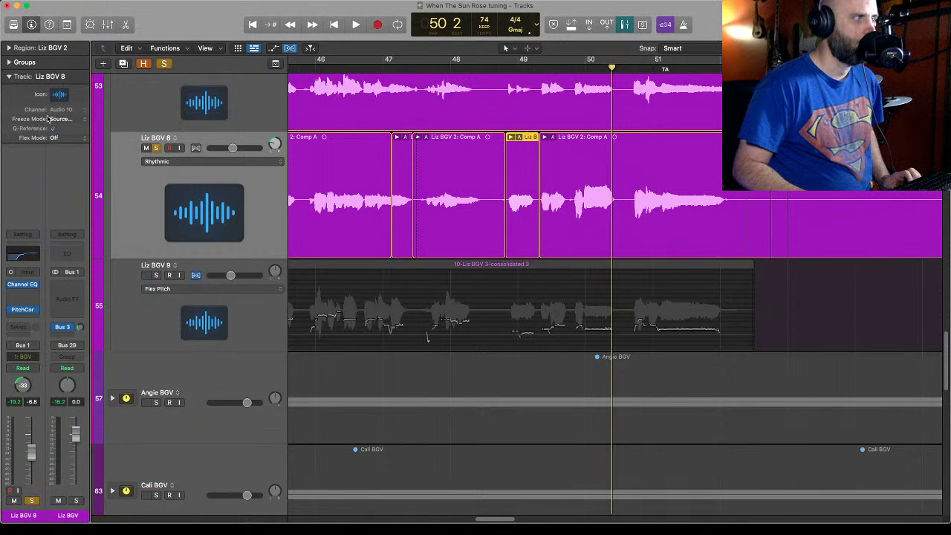
pyautogui.click(9, 77)
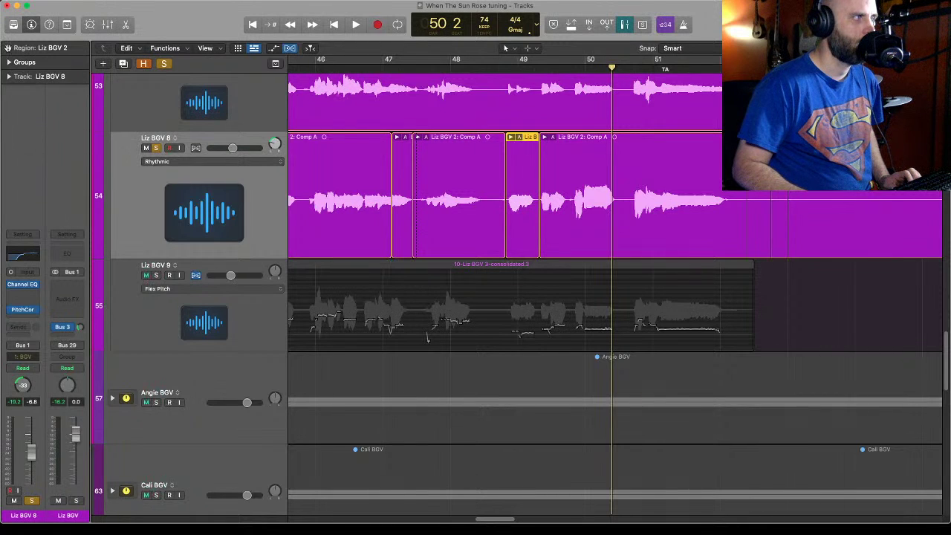
pyautogui.click(9, 47)
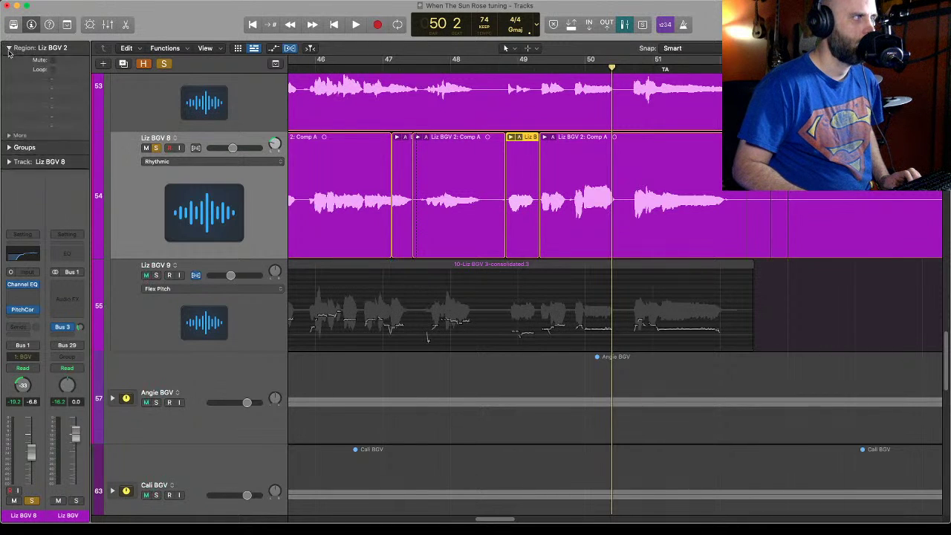
pyautogui.click(10, 137)
pyautogui.click(10, 137)
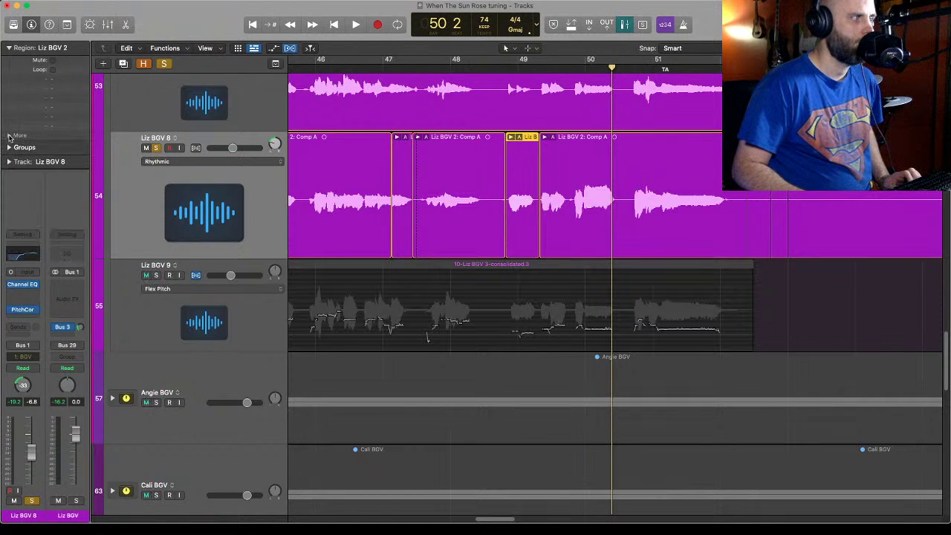
pyautogui.click(9, 48)
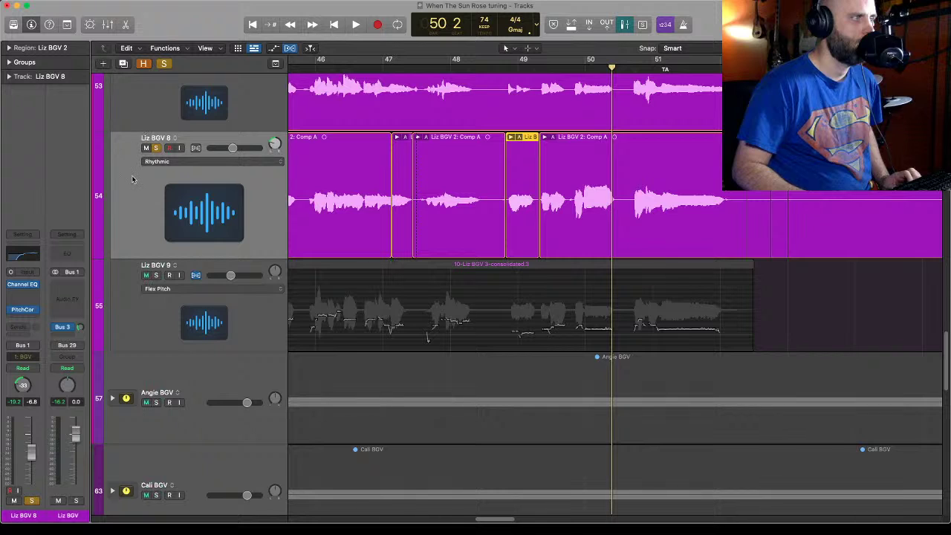
pyautogui.click(132, 179)
pyautogui.click(9, 63)
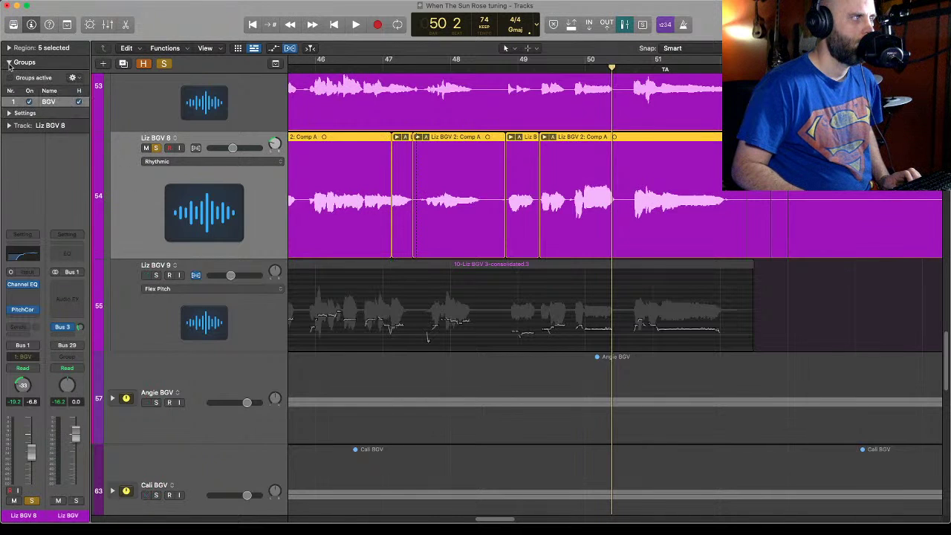
pyautogui.click(9, 62)
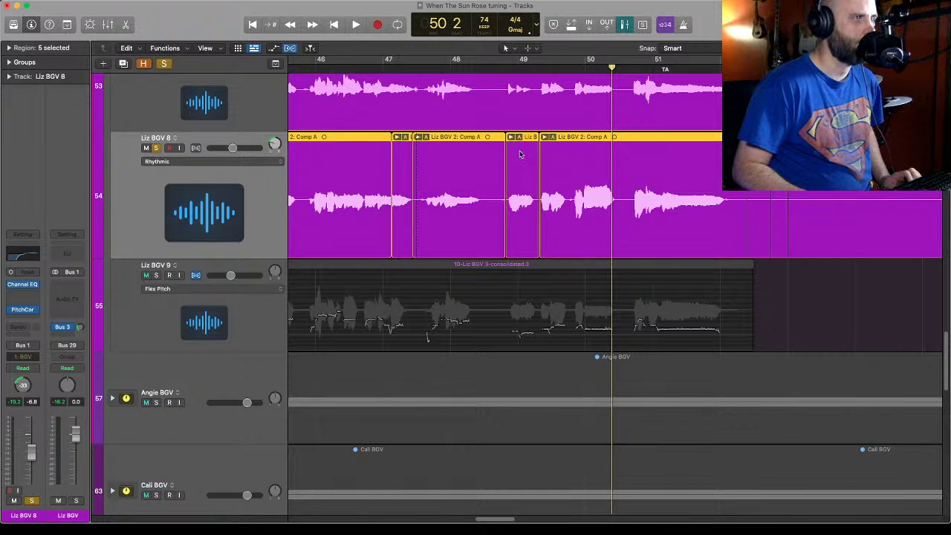
# Show track automation and set the BGV 8 volume automation to -4.2 dB.
pyautogui.click(706, 262)
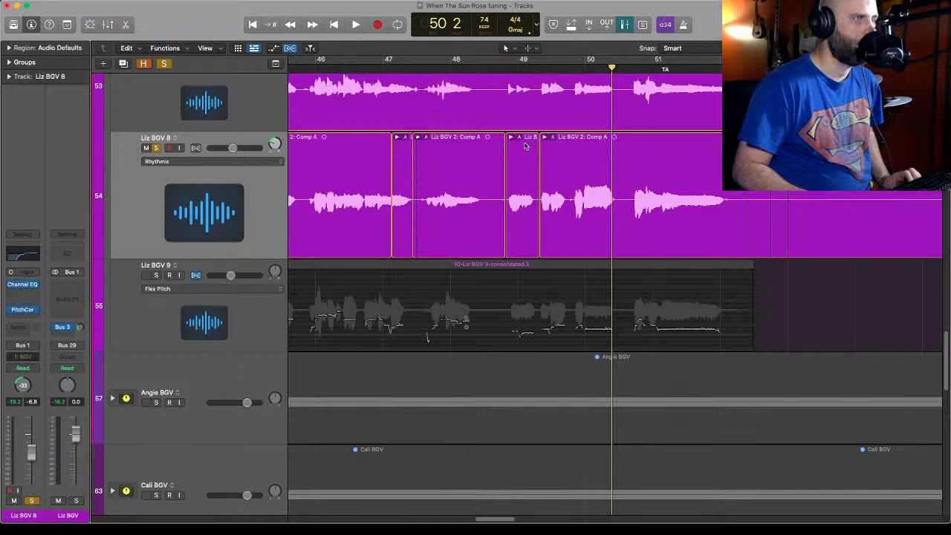
pyautogui.click(527, 143)
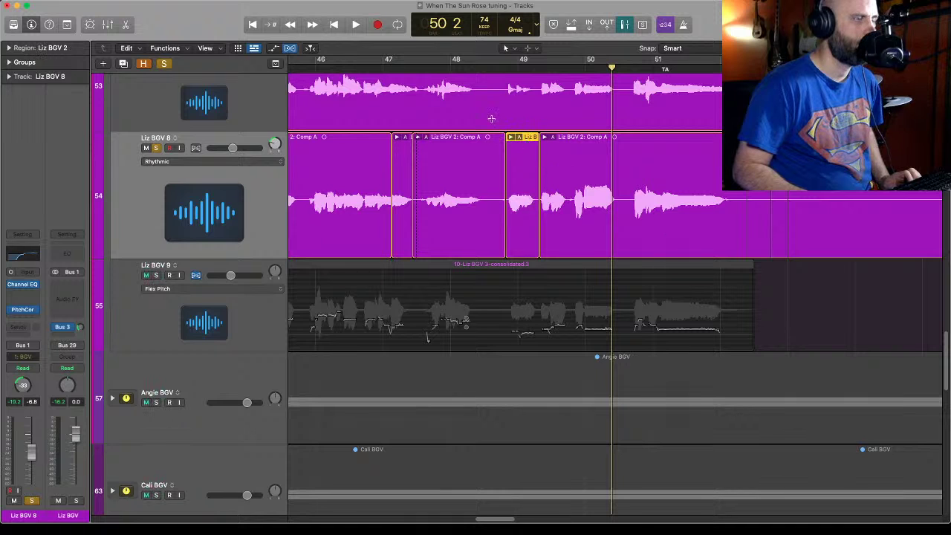
pyautogui.click(273, 48)
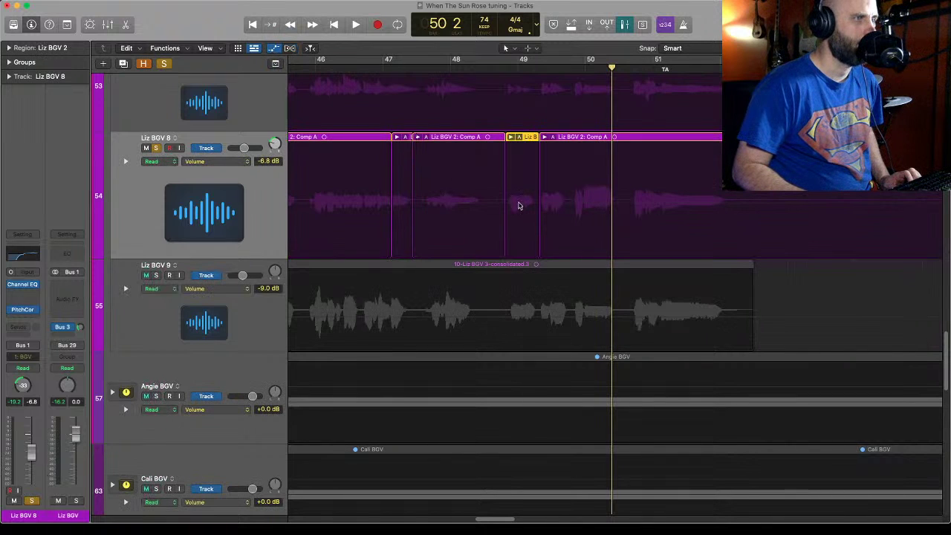
pyautogui.moveTo(525, 218); pyautogui.dragTo(529, 195)
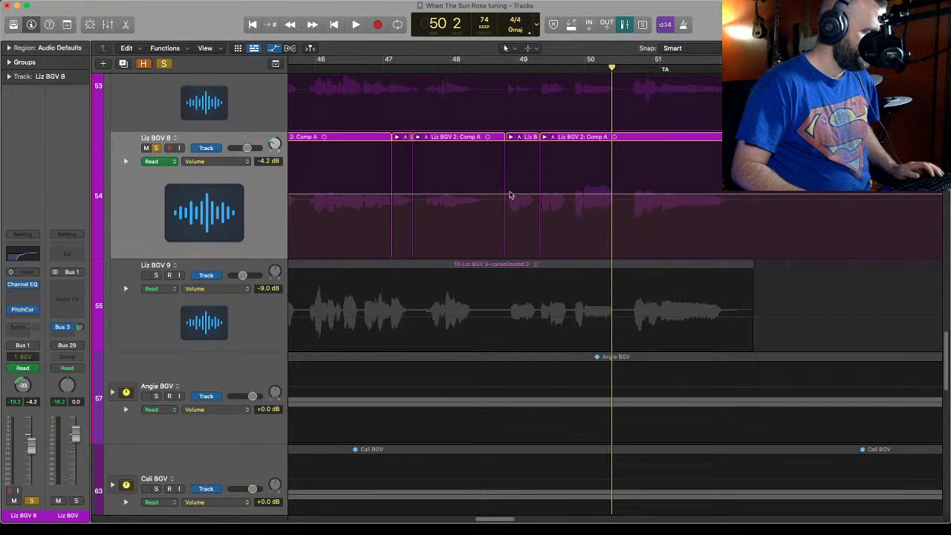
pyautogui.press('t')
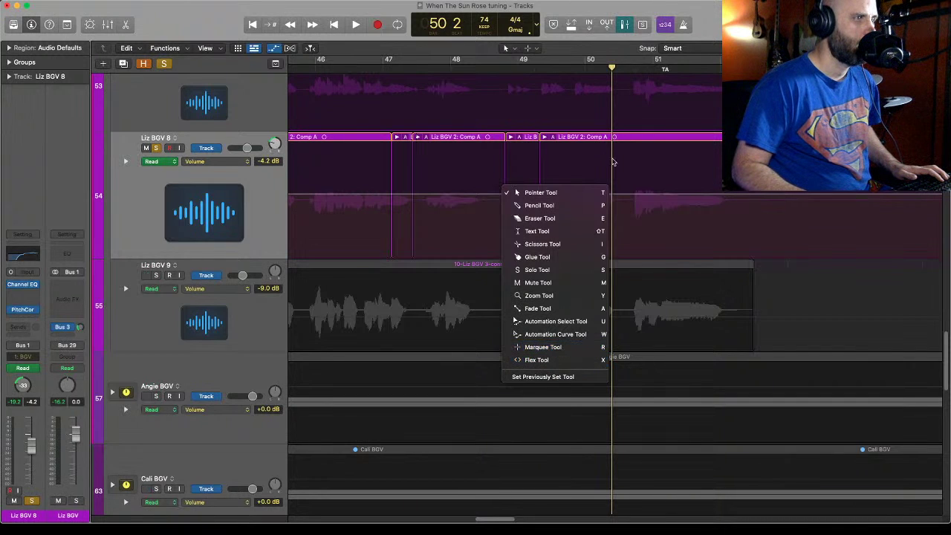
pyautogui.click(678, 156)
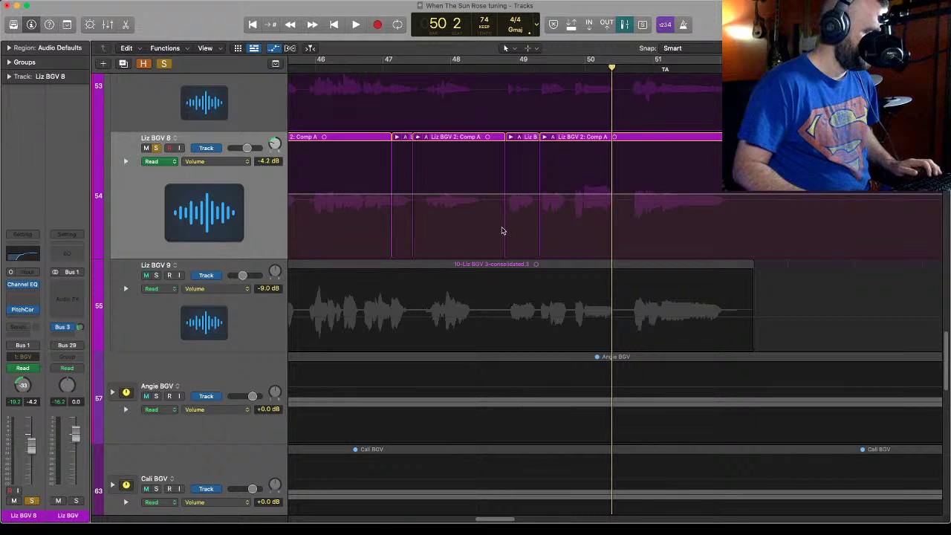
pyautogui.press('r')
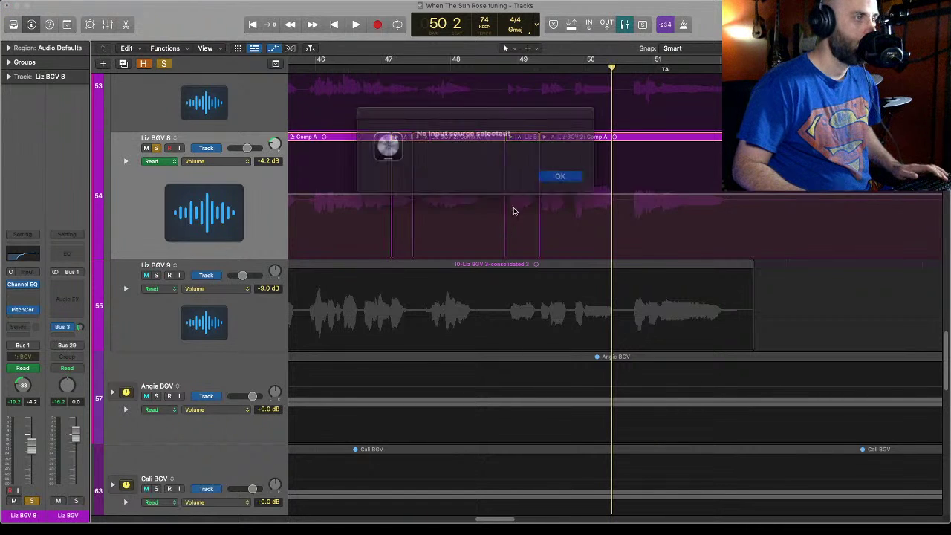
pyautogui.click(547, 174)
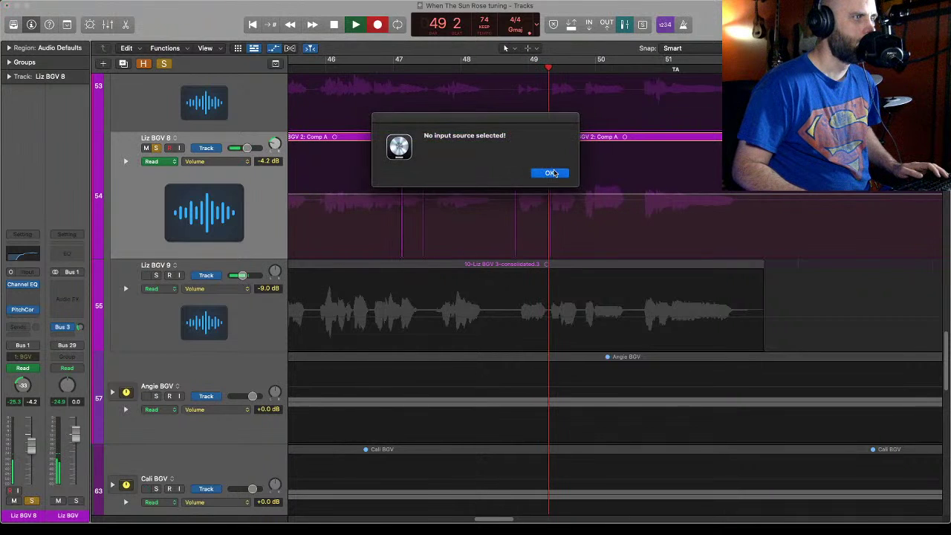
pyautogui.click(551, 173)
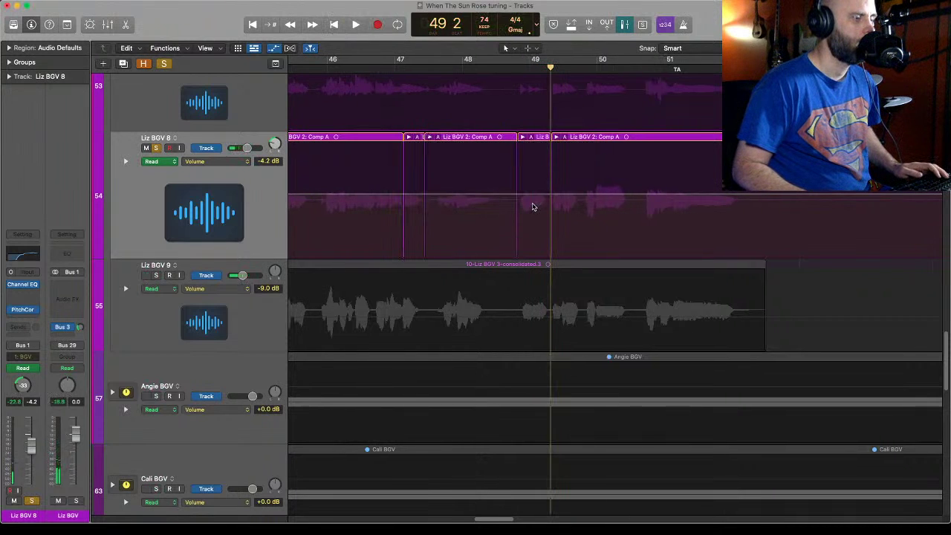
# Marquee-select the short BGV 8 region near bar 49 and lower its volume automation to -11.7 dB.
pyautogui.press('t')
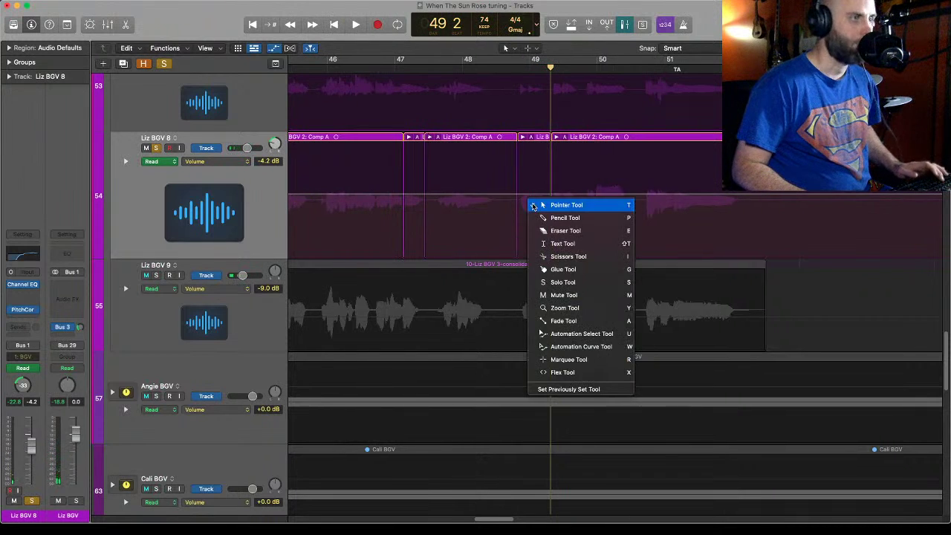
pyautogui.click(566, 360)
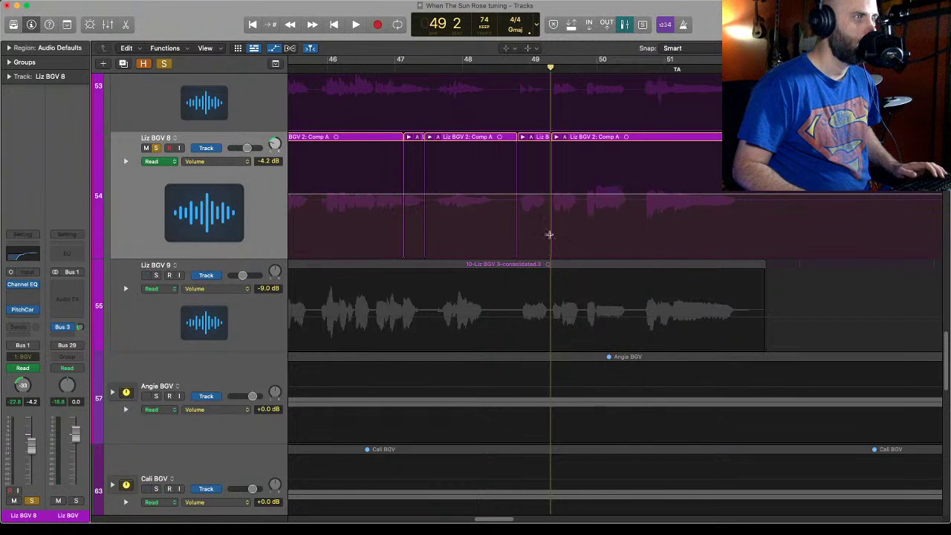
pyautogui.moveTo(517, 194); pyautogui.dragTo(551, 227)
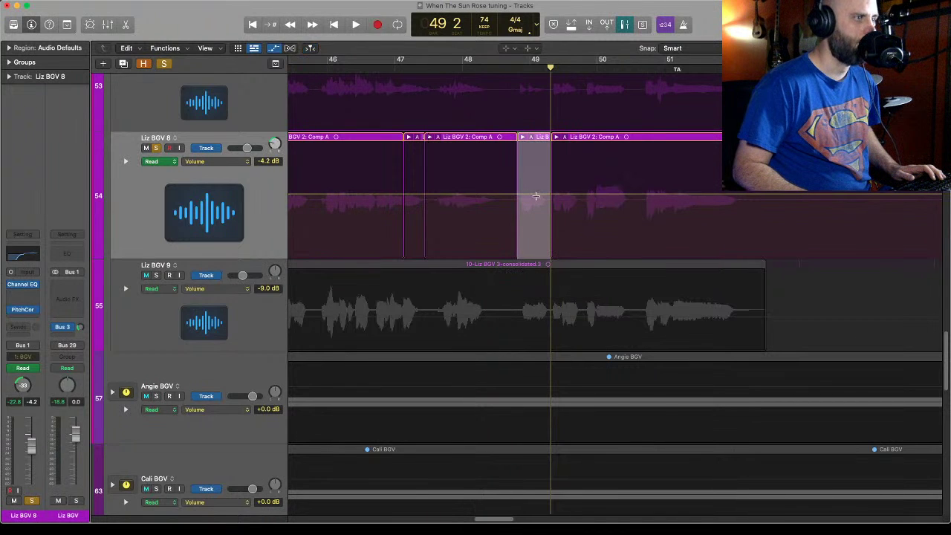
pyautogui.press('t')
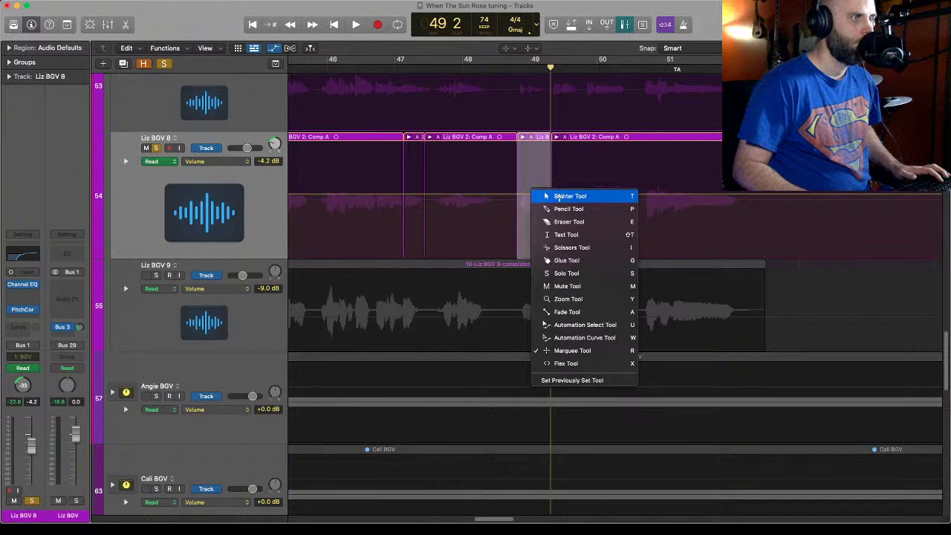
pyautogui.click(564, 196)
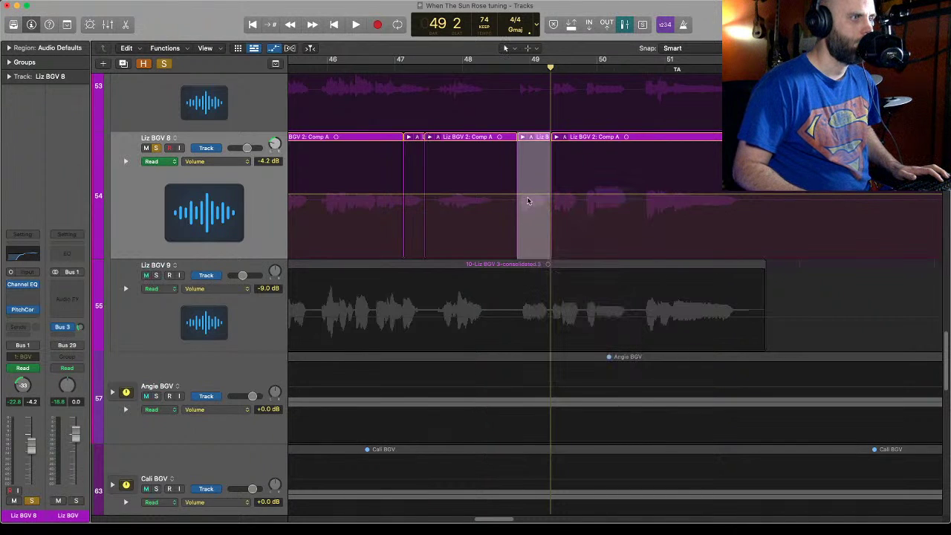
pyautogui.moveTo(535, 197); pyautogui.dragTo(535, 220)
# Play BGV 7 Aligned and BGV 8 together from 48 2 into bar 52.
pyautogui.press(',')
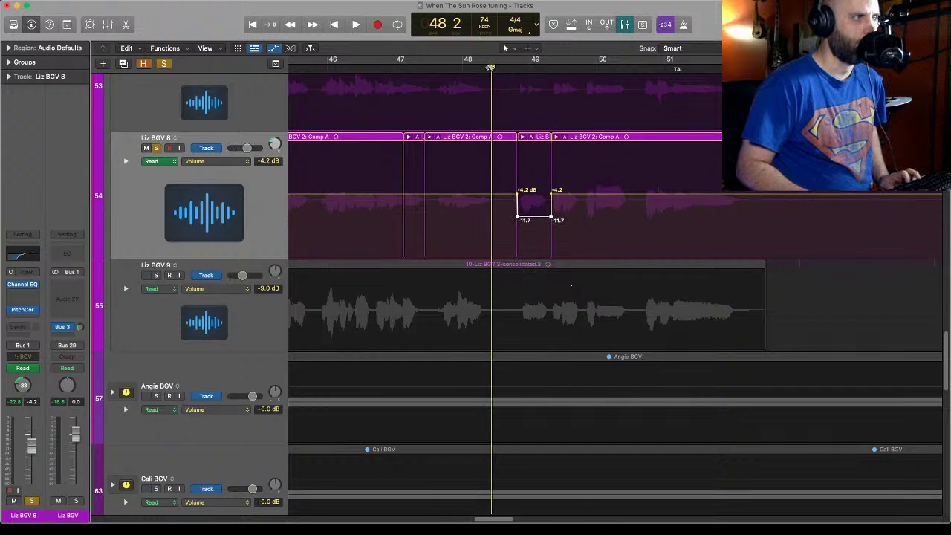
pyautogui.press('space')
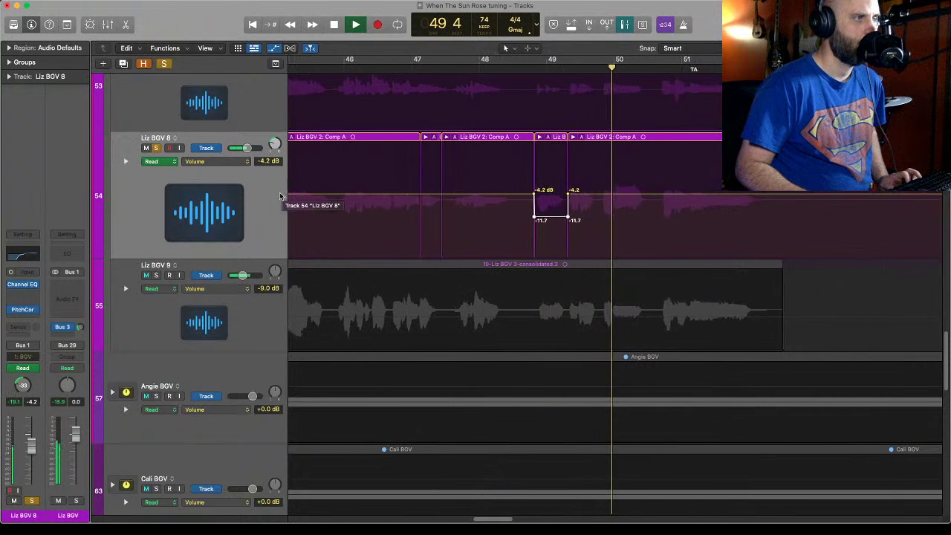
pyautogui.scroll(2, 284, 194)
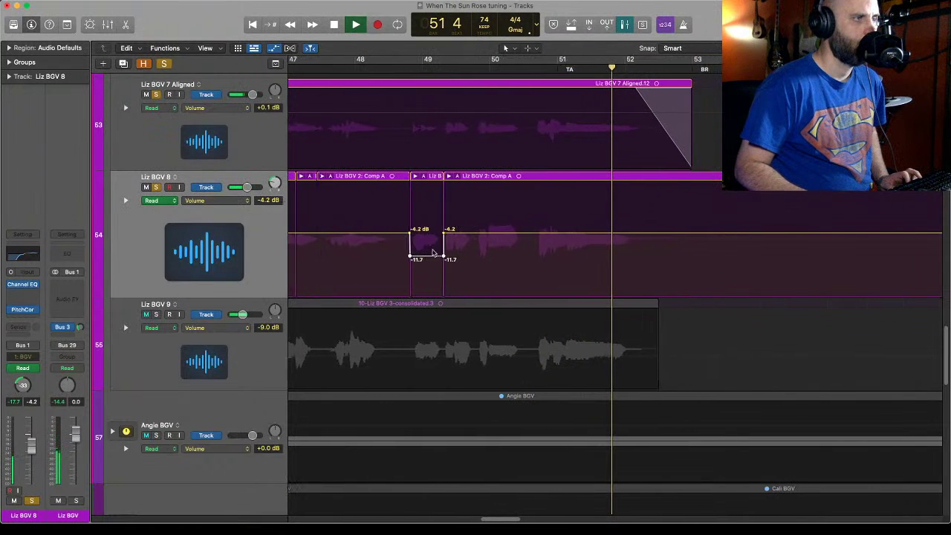
pyautogui.press('space')
# Lower the BGV 8 volume automation to -19.8 dB on the short word near bar 49 and to -9.5 dB after it.
pyautogui.moveTo(480, 239); pyautogui.dragTo(528, 251)
pyautogui.moveTo(408, 260); pyautogui.dragTo(408, 275)
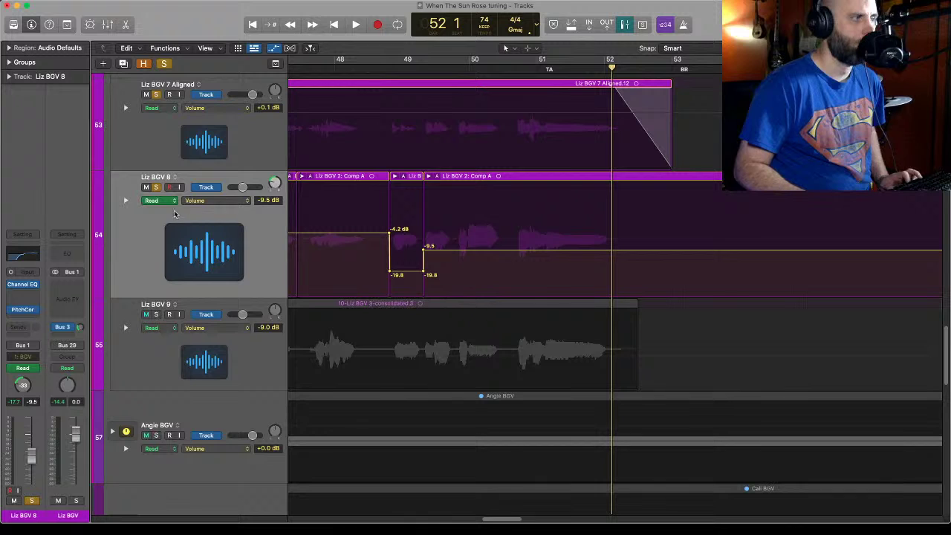
pyautogui.click(165, 203)
pyautogui.click(167, 200)
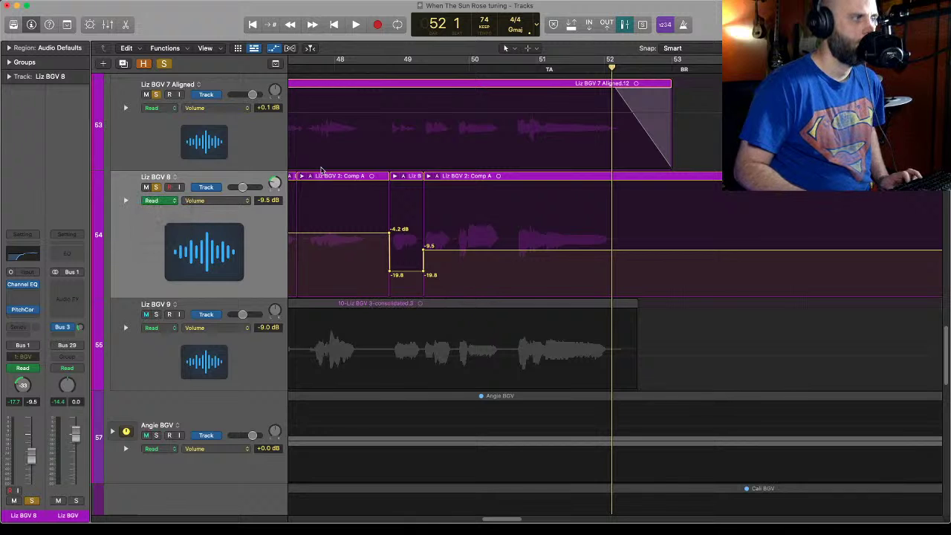
# Play BGV 7 Aligned and BGV 8 together across the lowered word near bar 49.
pyautogui.click(355, 68)
pyautogui.press('space')
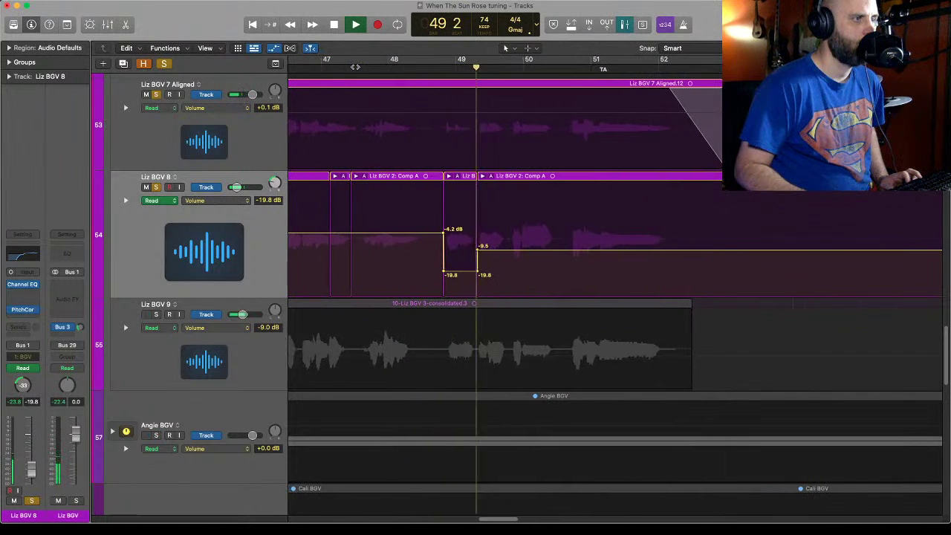
pyautogui.press('space')
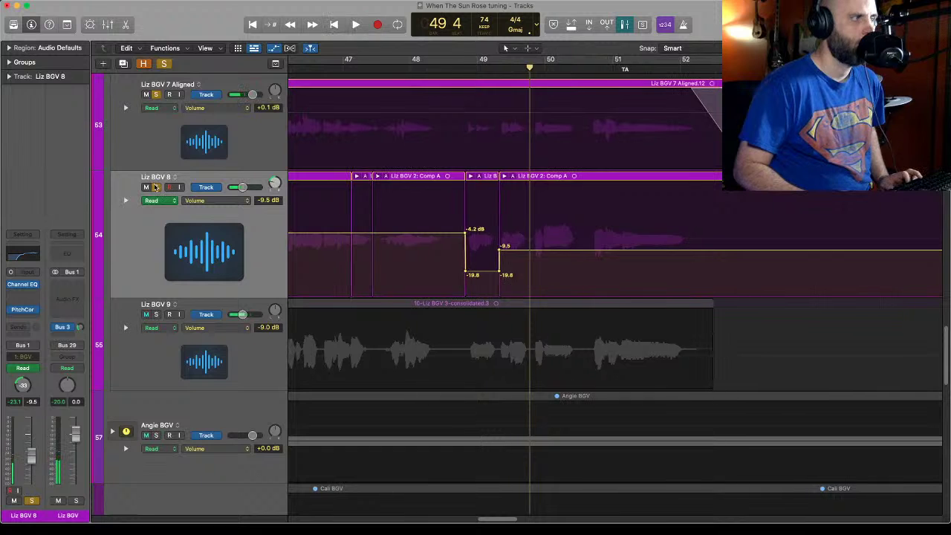
# Unsolo BGV 8 and play BGV 7 Aligned alone from bar 48 into bar 49.
pyautogui.click(368, 109)
pyautogui.click(422, 69)
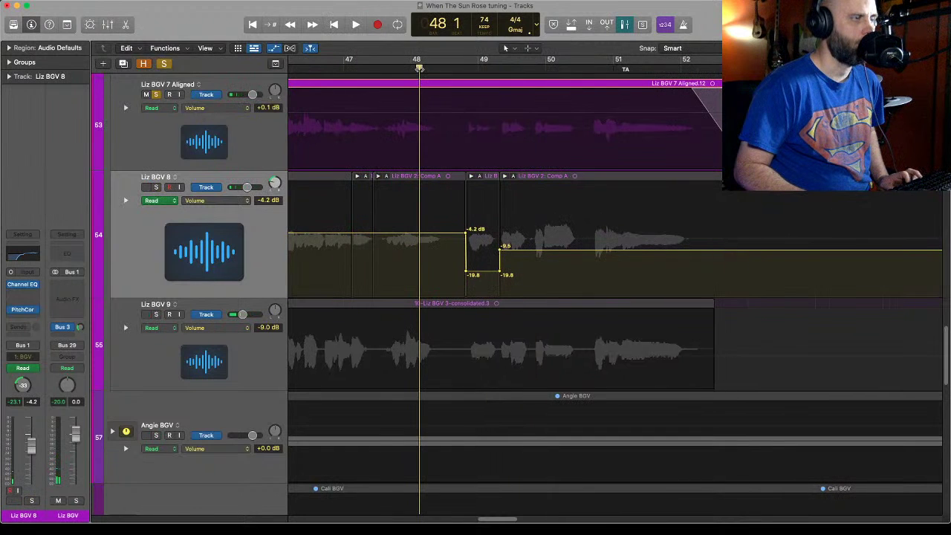
pyautogui.press('space')
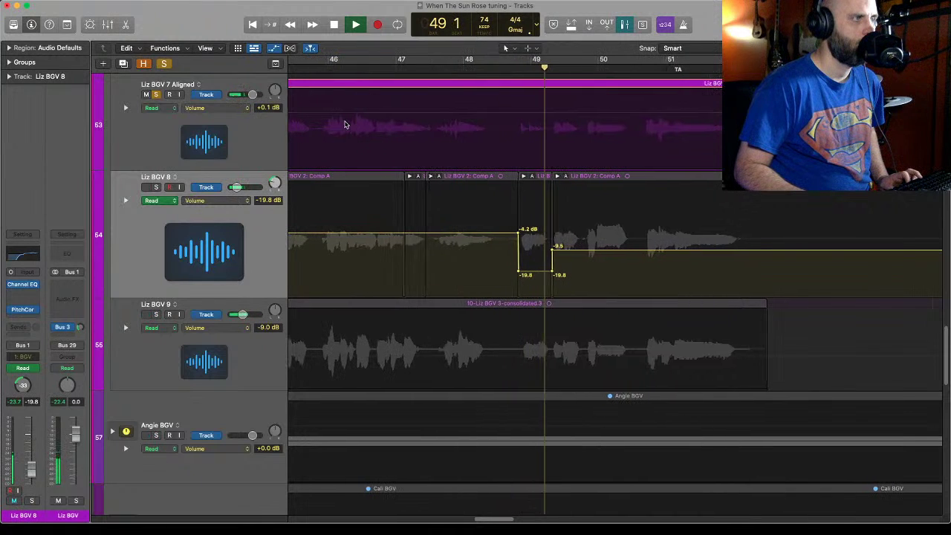
pyautogui.press('space')
# Dip the BGV 7 Aligned volume automation to -9.3 dB on the word near bar 49, and set the matching BGV 8 dip to -9.1 dB.
pyautogui.click(278, 136)
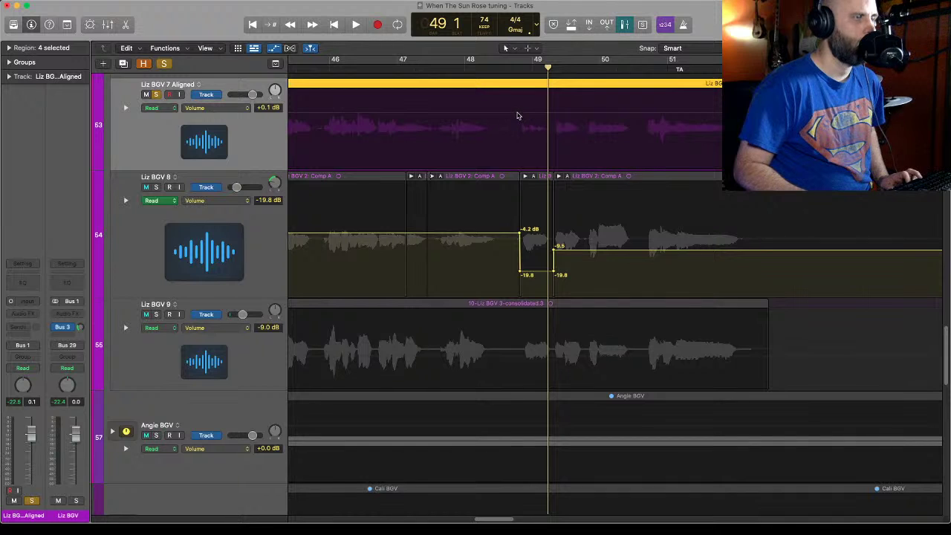
pyautogui.click(521, 138)
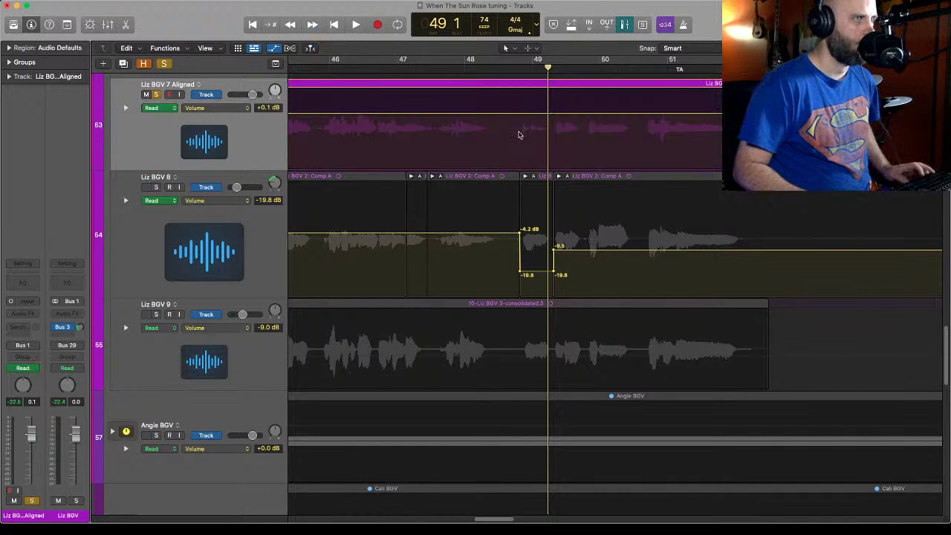
pyautogui.moveTo(519, 134)
pyautogui.mouseDown()
pyautogui.moveTo(550, 145)
pyautogui.moveTo(535, 120)
pyautogui.moveTo(534, 140)
pyautogui.mouseUp()
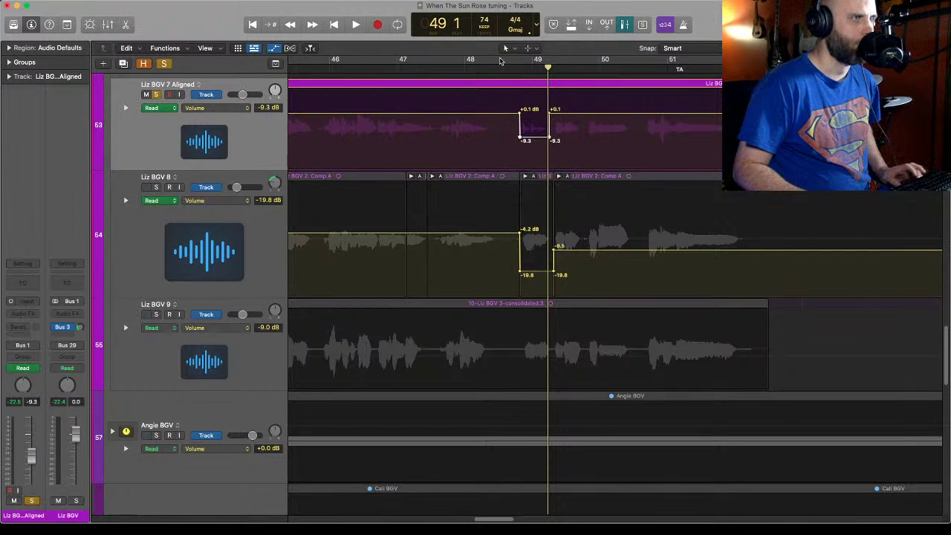
pyautogui.click(500, 61)
pyautogui.moveTo(537, 275); pyautogui.dragTo(532, 221)
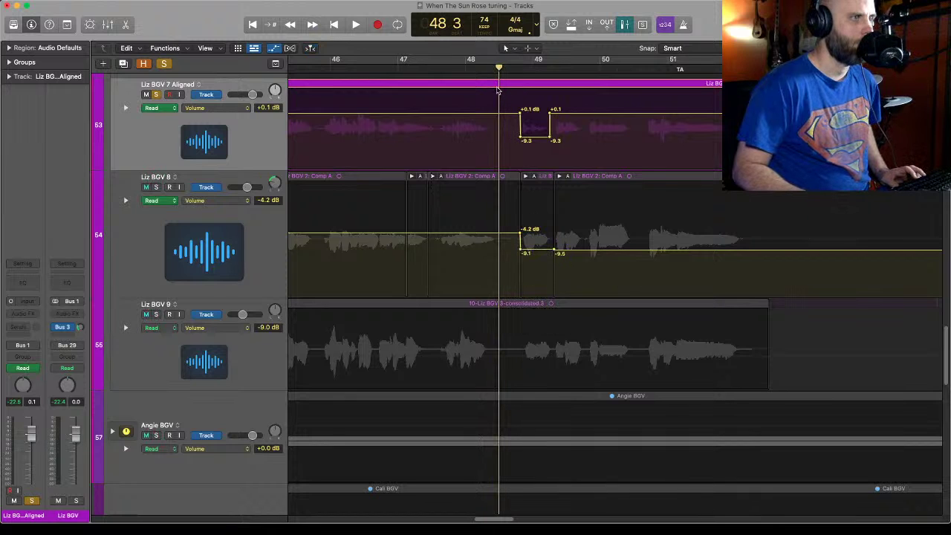
# Play the BGV 7 Aligned dip from 48 3, then solo BGV 8 again and continue playing both tracks.
pyautogui.press('space')
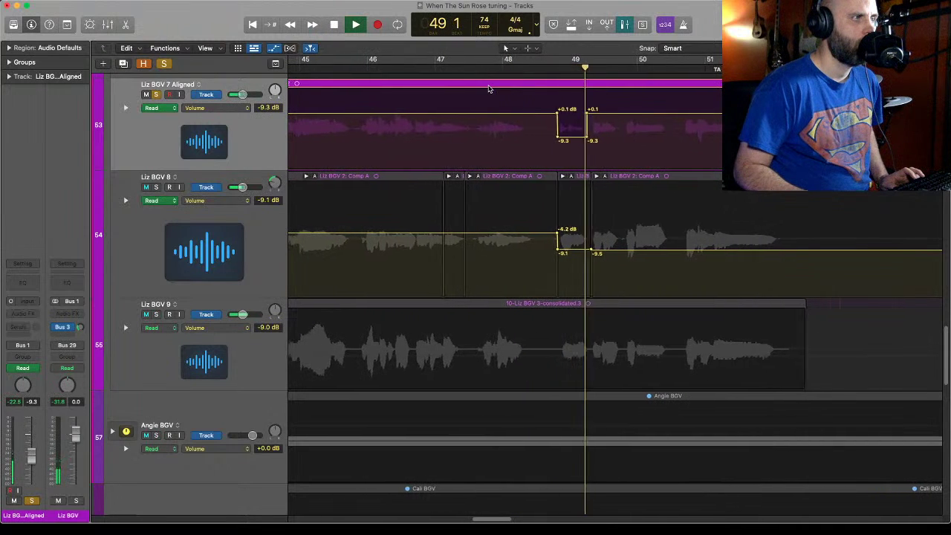
pyautogui.press('space')
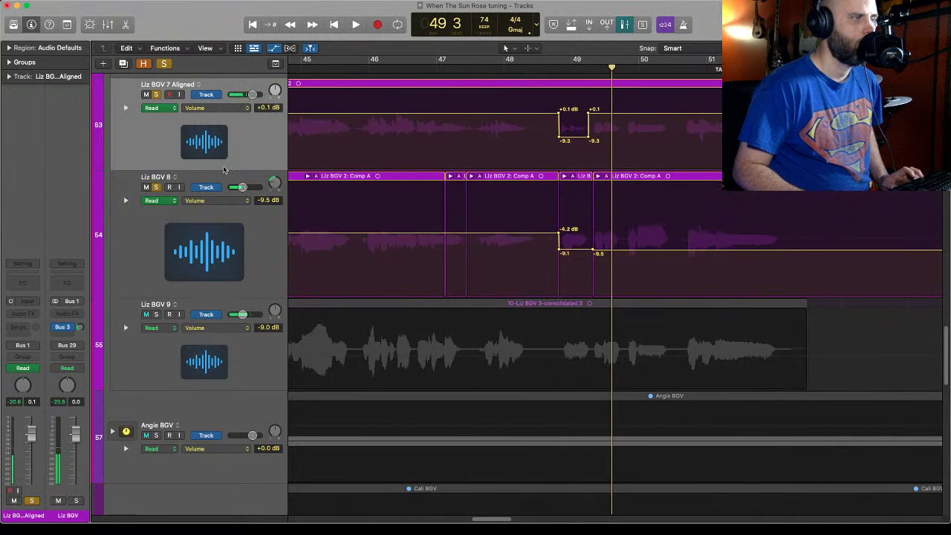
pyautogui.press('space')
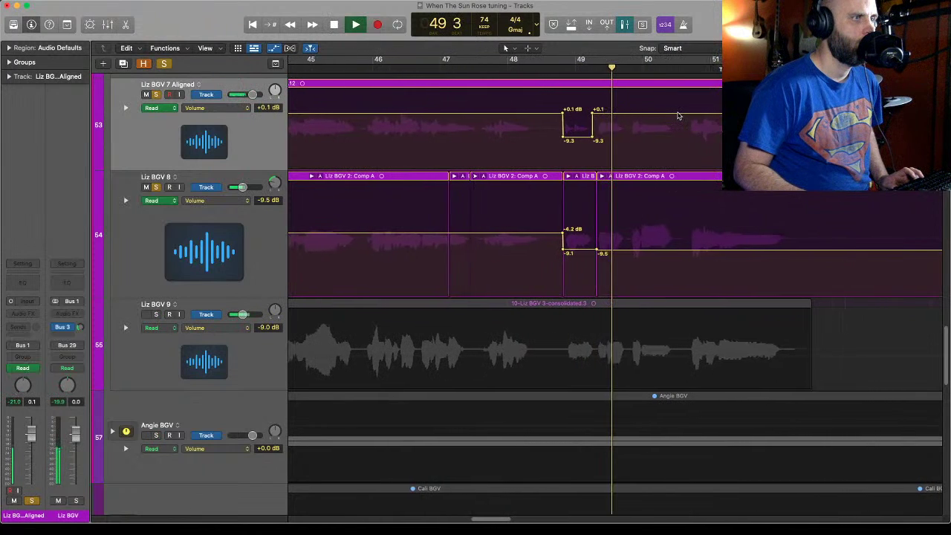
pyautogui.press('space')
# Set the bar 49 dip to -7.3 dB on BGV 8 and -6.4 dB on BGV 7 Aligned with -1.6 dB after it, and play it back.
pyautogui.moveTo(573, 252); pyautogui.dragTo(573, 247)
pyautogui.moveTo(573, 138); pyautogui.dragTo(603, 119)
pyautogui.press(',')
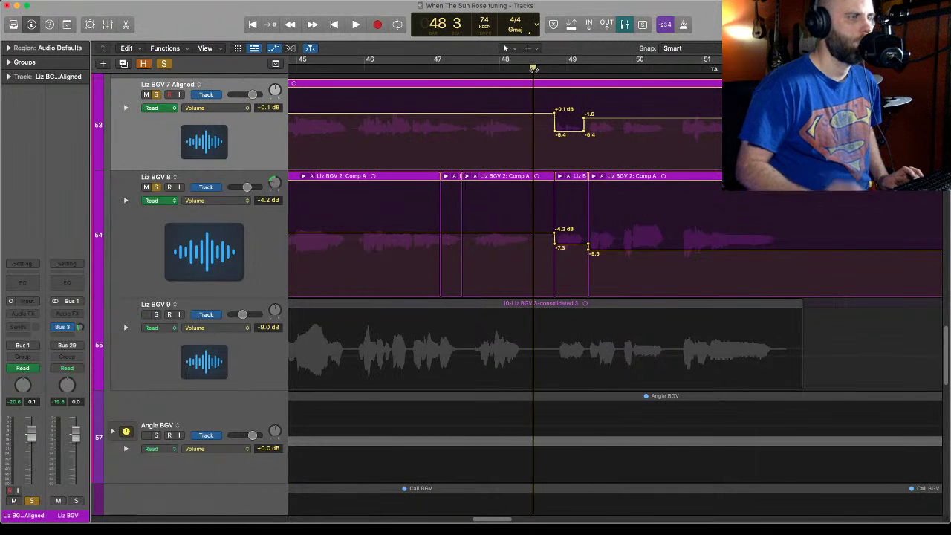
pyautogui.press('space')
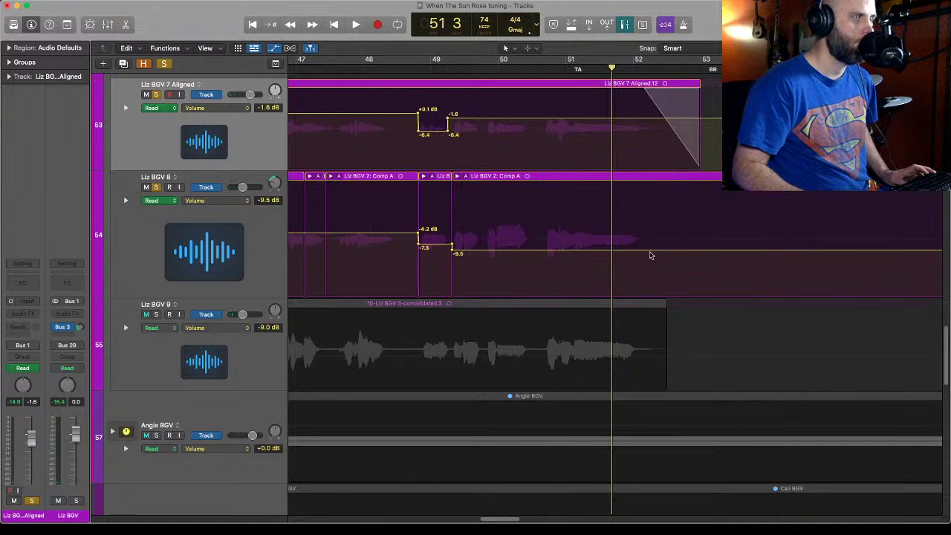
# Lower the BGV 8 volume automation to -13.7 dB from just before bar 50 to just after bar 52, and return the playhead to 49 2.
pyautogui.click(687, 317)
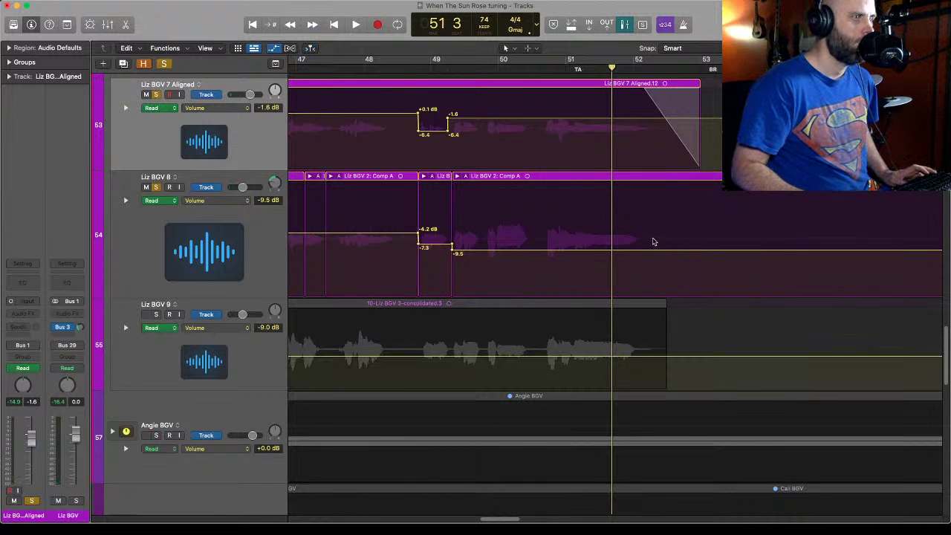
pyautogui.moveTo(657, 239); pyautogui.dragTo(470, 284)
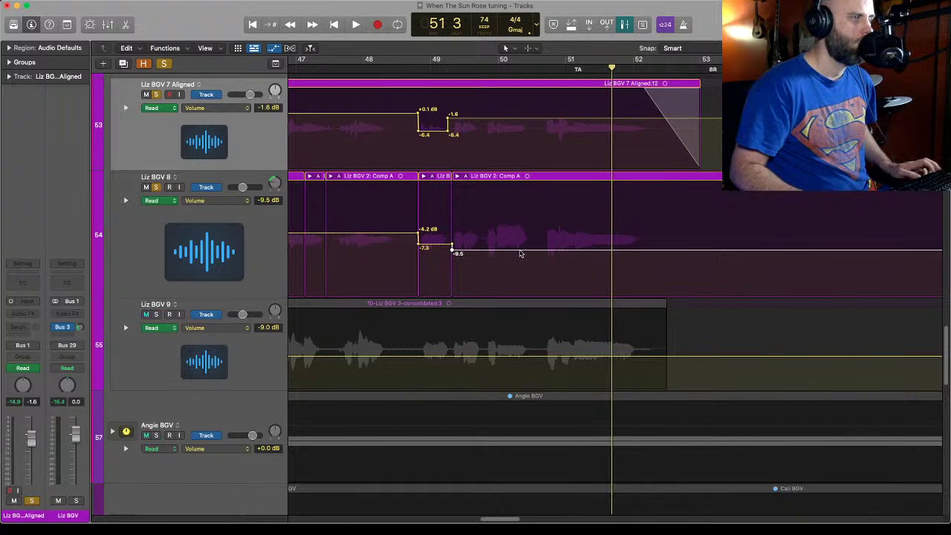
pyautogui.moveTo(483, 253); pyautogui.dragTo(650, 268)
pyautogui.moveTo(580, 252); pyautogui.dragTo(581, 264)
pyautogui.click(444, 69)
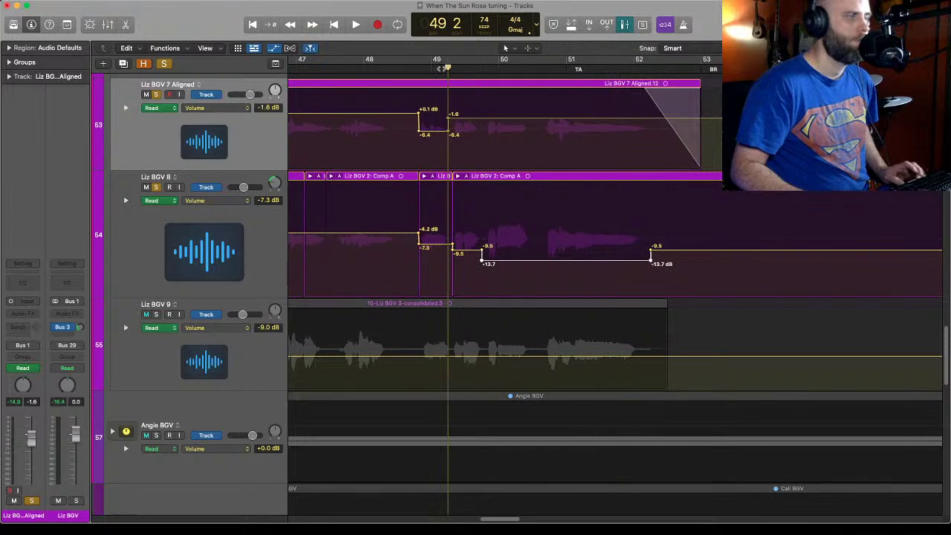
# Play the lowered BGV 8 phrase from 49 2, then solo BGV 9 and play all three tracks from 48 4.
pyautogui.press('space')
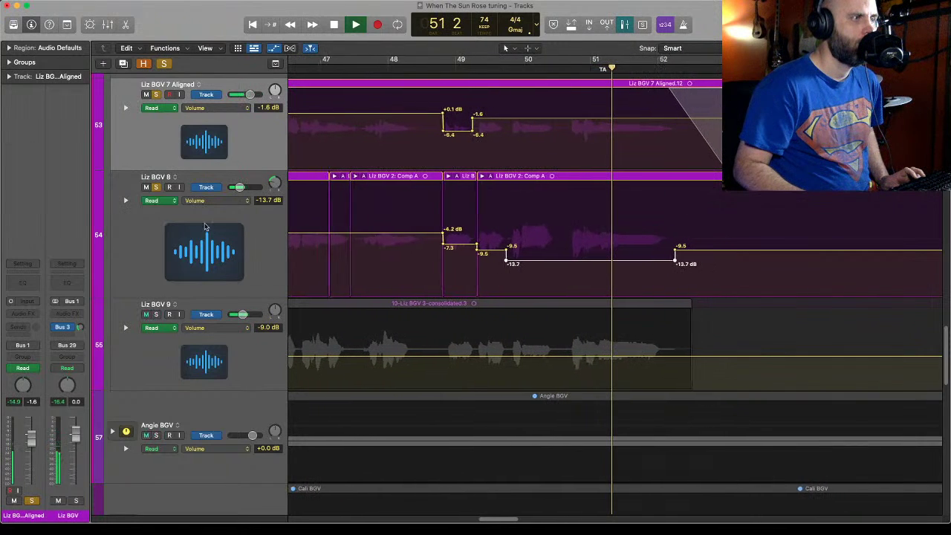
pyautogui.press('space')
pyautogui.click(157, 314)
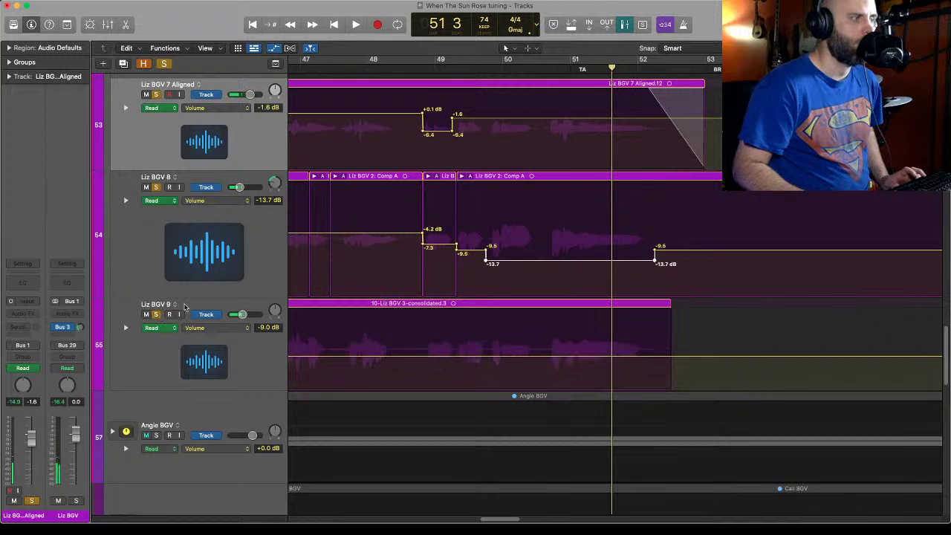
pyautogui.click(415, 67)
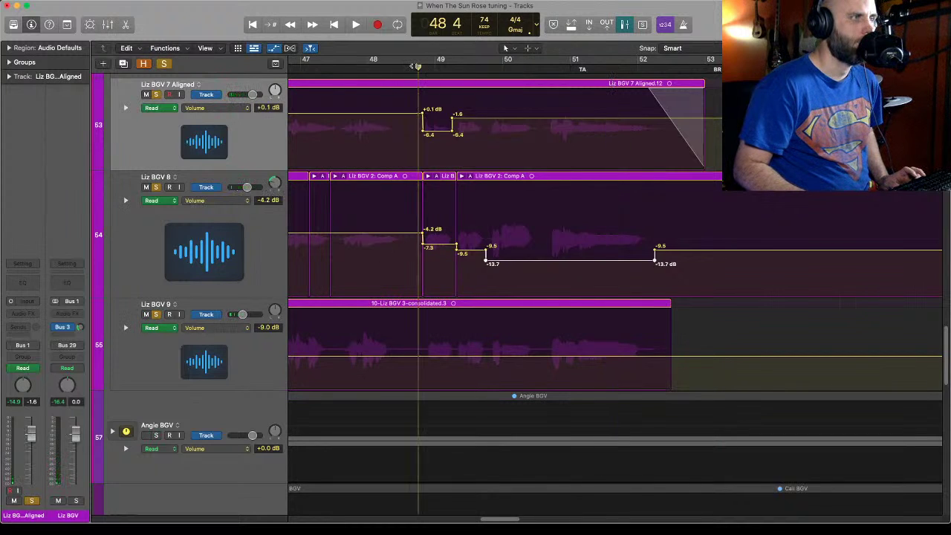
pyautogui.press('space')
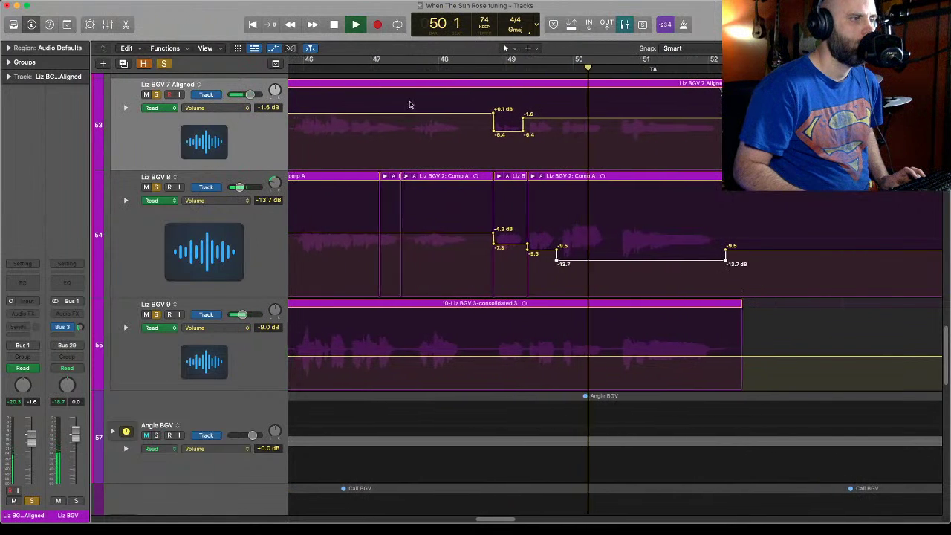
pyautogui.press('space')
pyautogui.click(451, 69)
pyautogui.press('space')
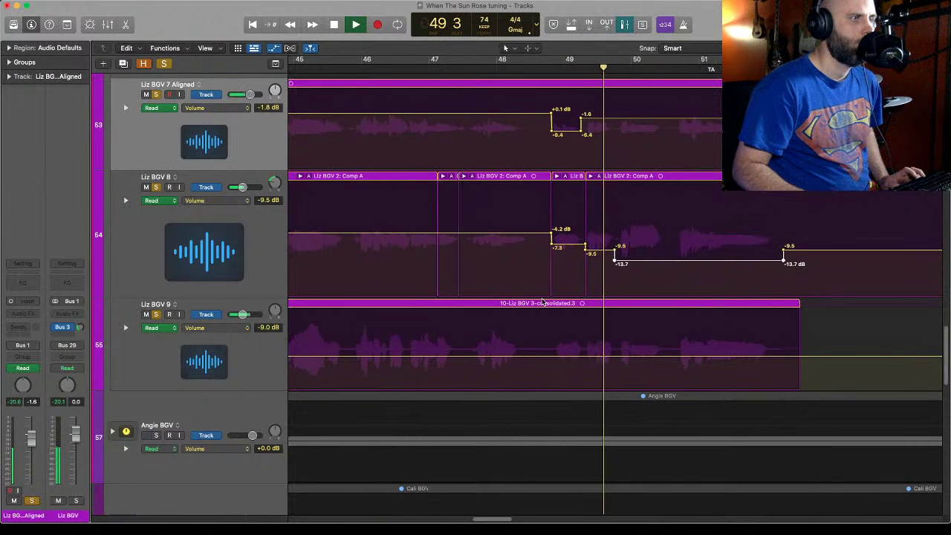
pyautogui.press('space')
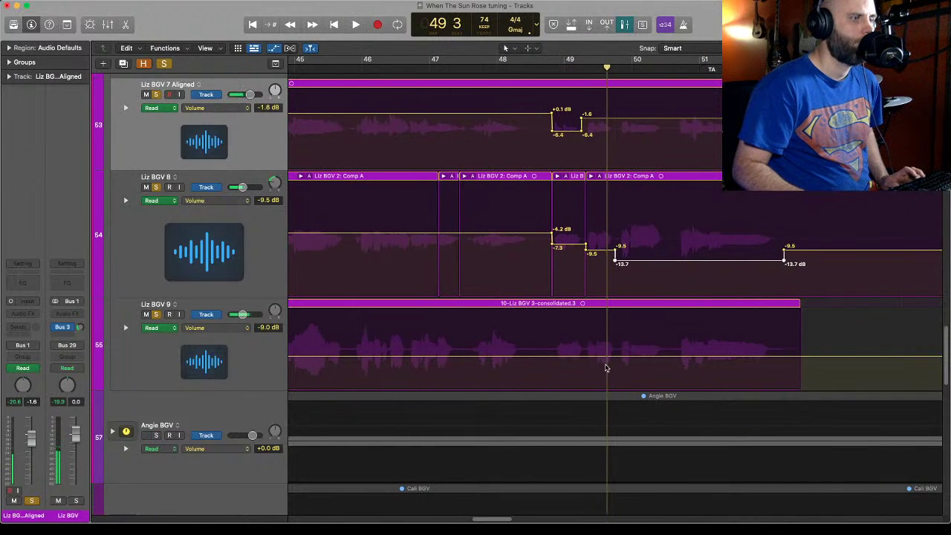
# Select the BGV 9 track, switch from the automation view to the Flex view, and play the phrase from 48 3.
pyautogui.click(262, 365)
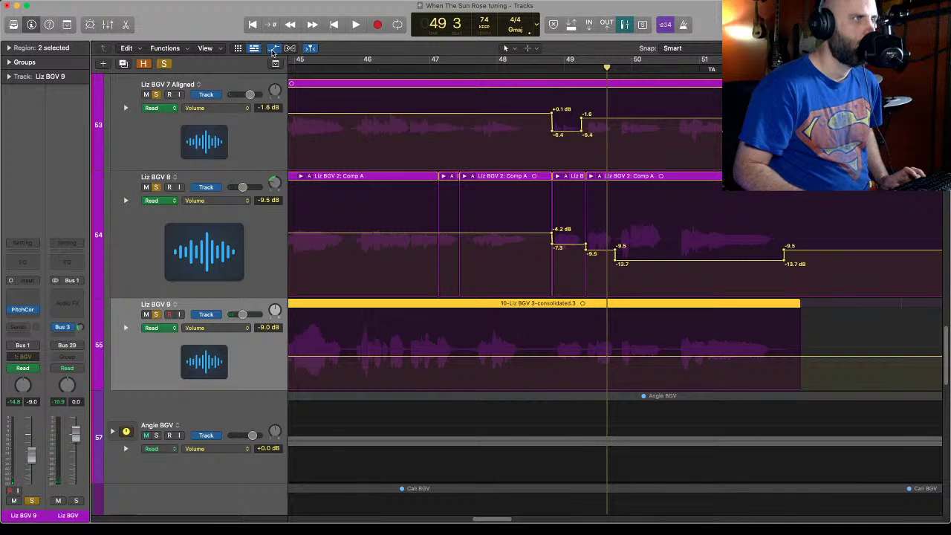
pyautogui.press('super+f')
pyautogui.click(273, 49)
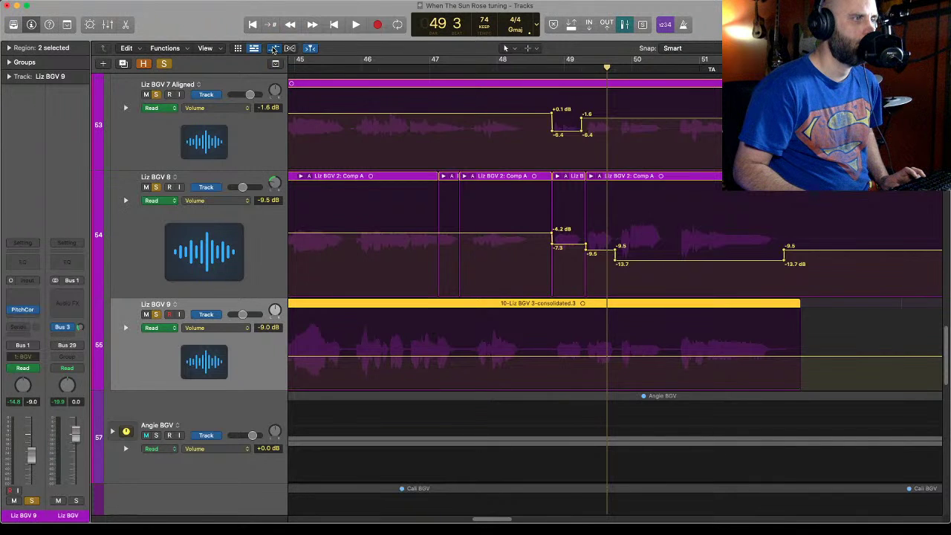
pyautogui.press('super+f')
pyautogui.press(',')
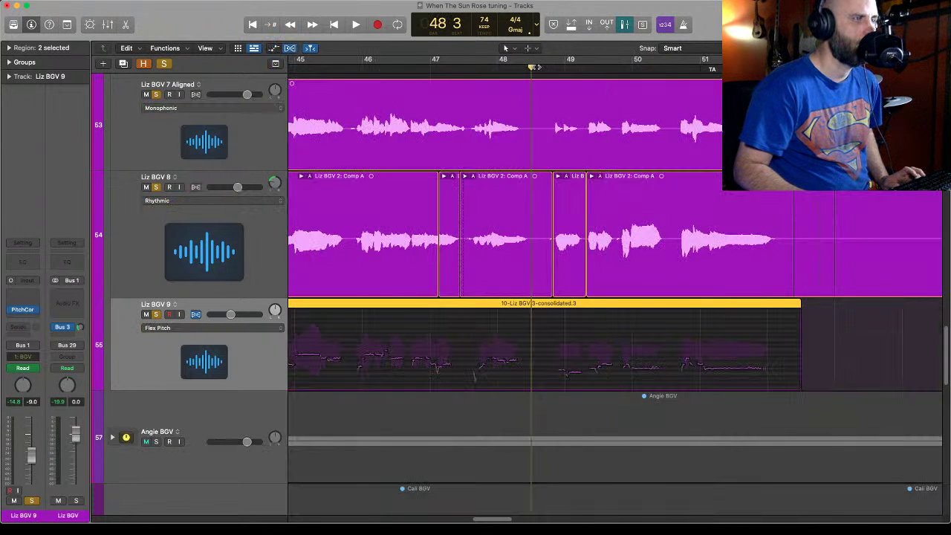
pyautogui.press('space')
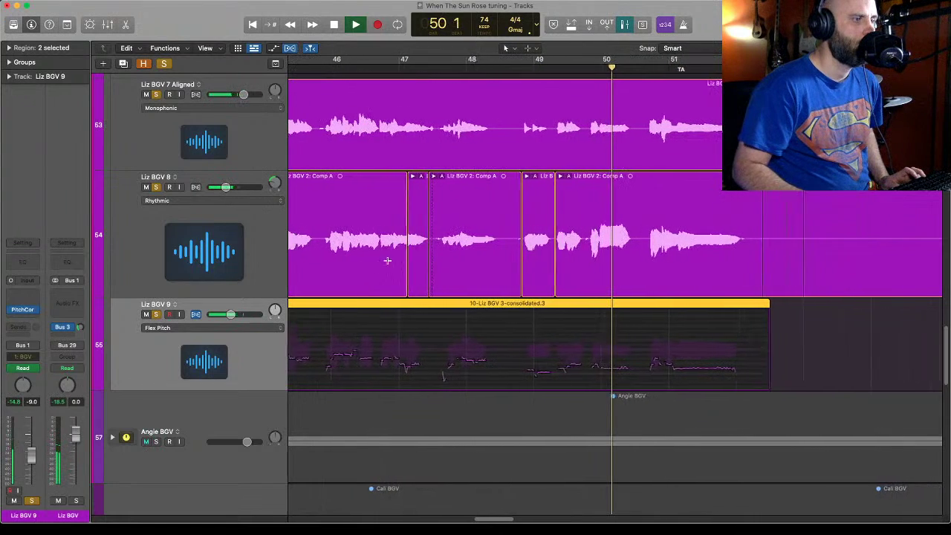
pyautogui.press('space')
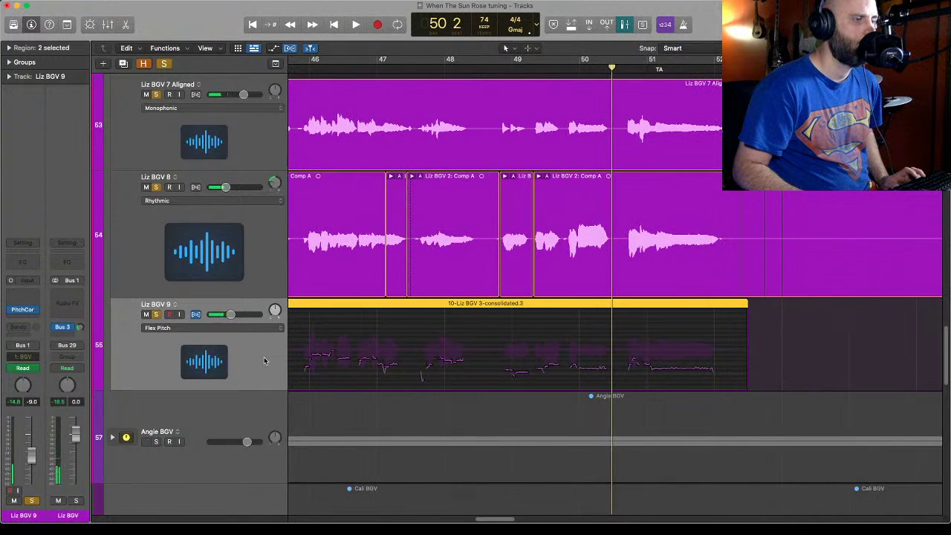
# Turn off Flex on BGV 9 and split out the word near bar 49 from 48 4 3 1 to 49 2 2 1.
pyautogui.click(195, 314)
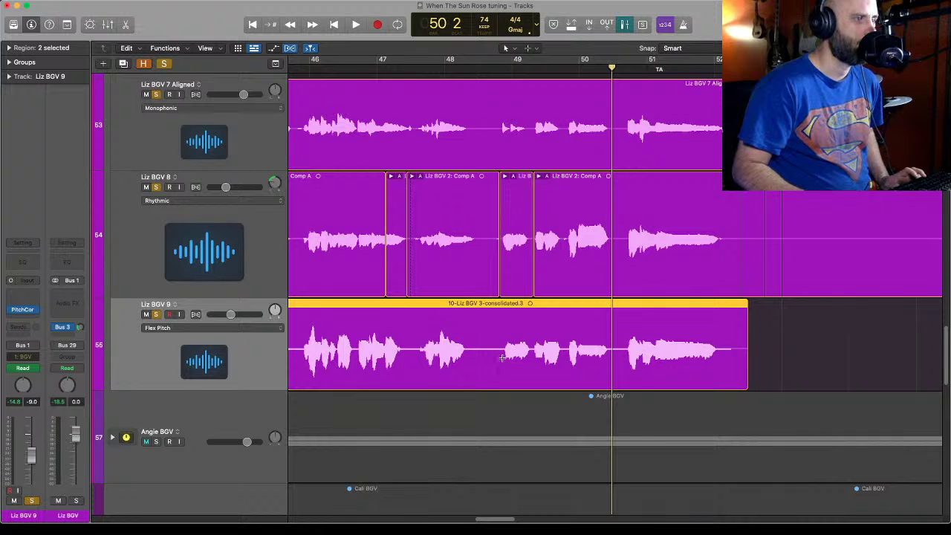
pyautogui.press('super+Right')
pyautogui.press('super+Right')
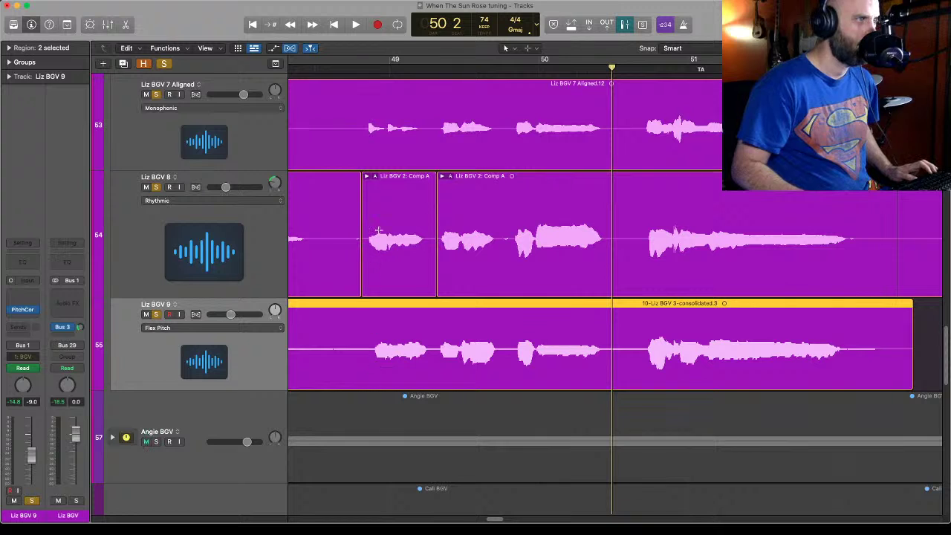
pyautogui.click(369, 128)
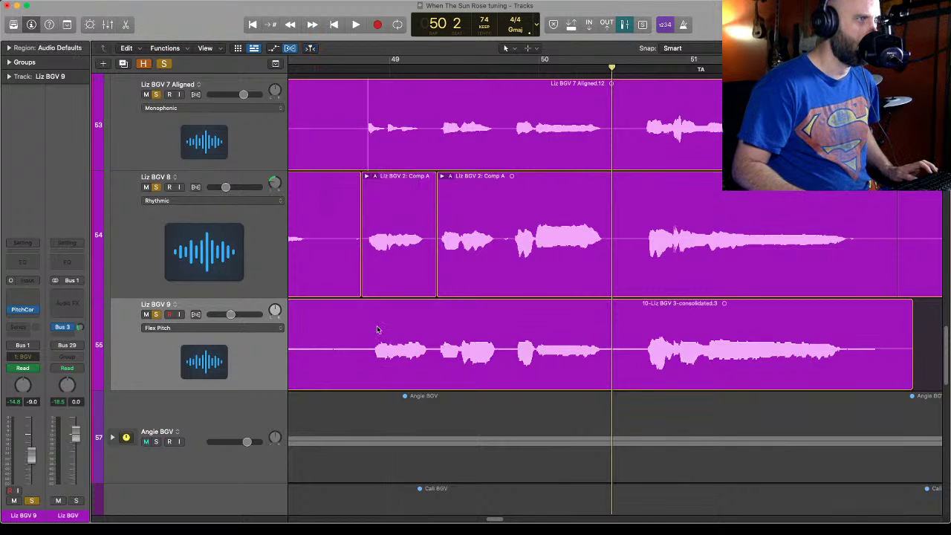
pyautogui.moveTo(369, 354); pyautogui.dragTo(437, 354)
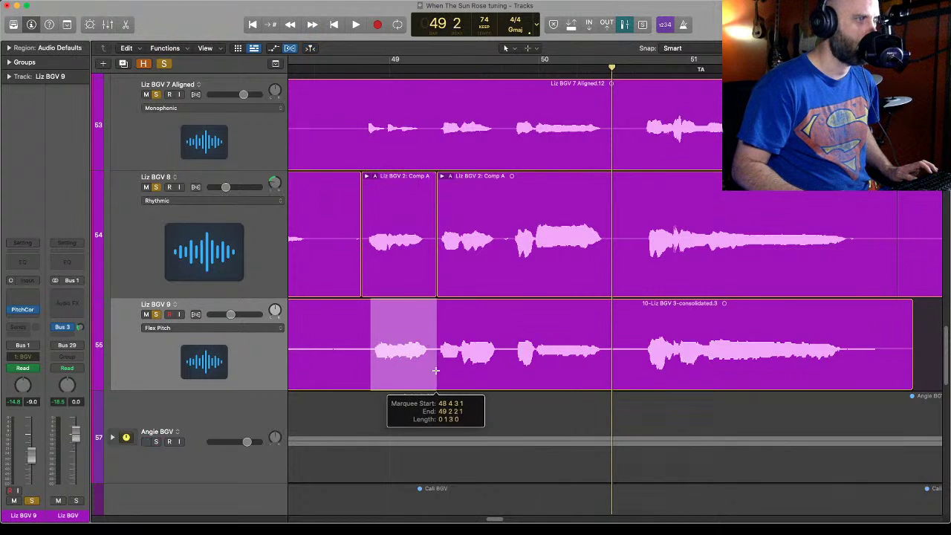
pyautogui.click(402, 348)
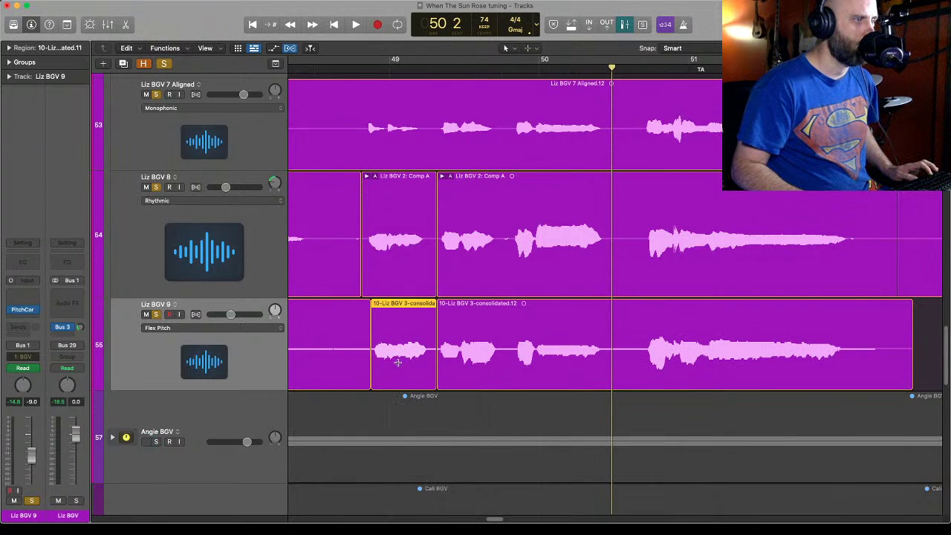
# Copy the split word region on BGV 9 to 48 4 2 1 with its automation data, and play it back.
pyautogui.click(399, 315)
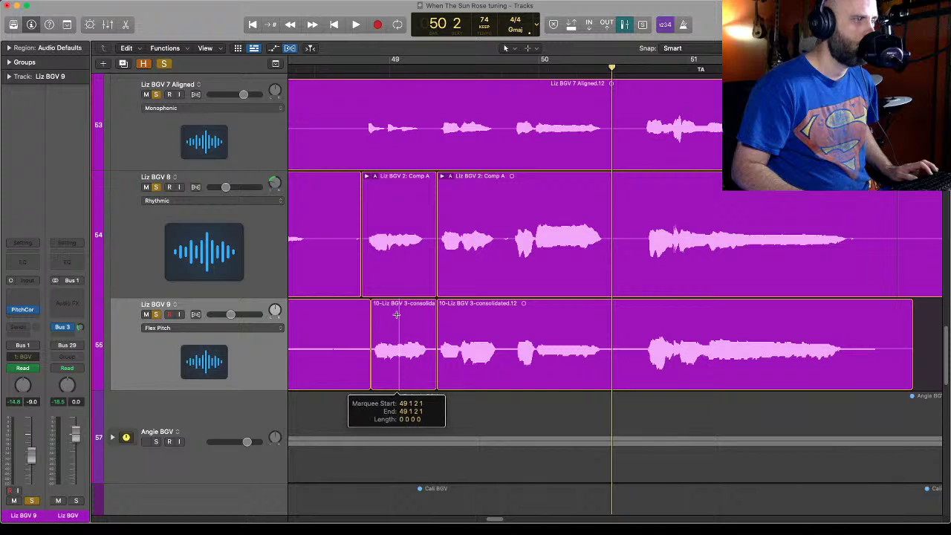
pyautogui.moveTo(403, 315); pyautogui.dragTo(392, 320)
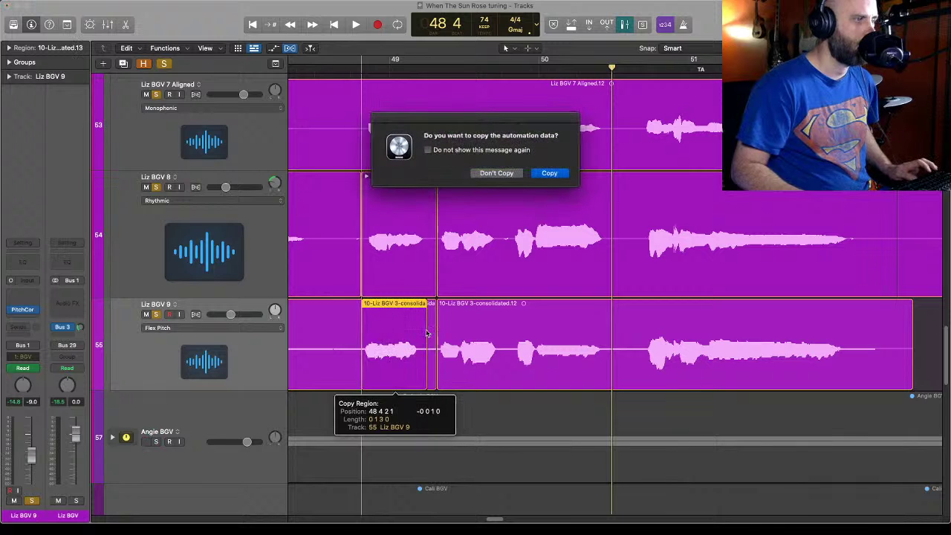
pyautogui.click(548, 174)
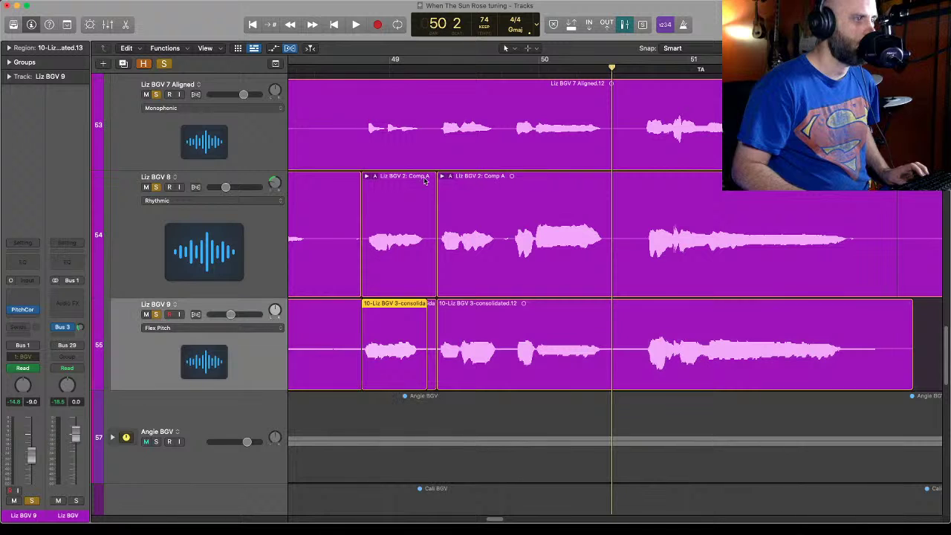
pyautogui.click(334, 69)
pyautogui.press('space')
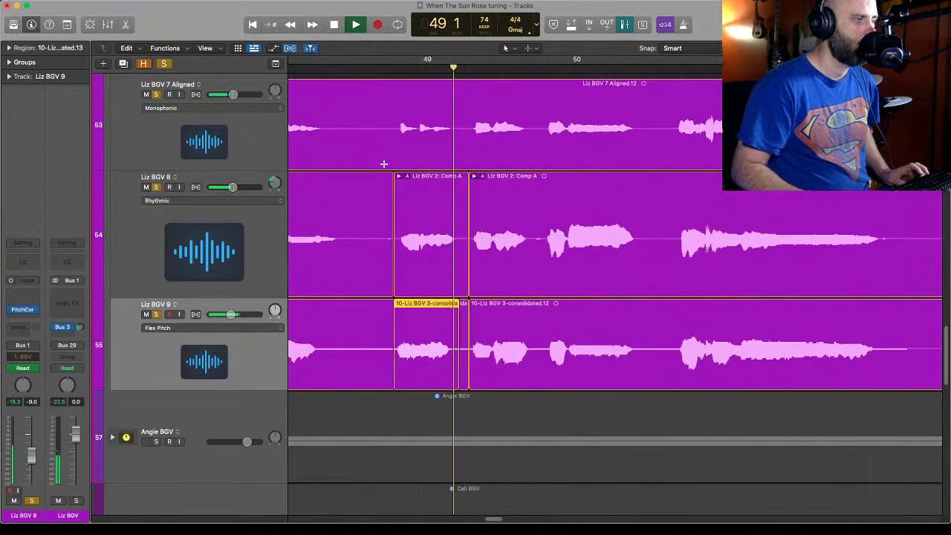
pyautogui.press('space')
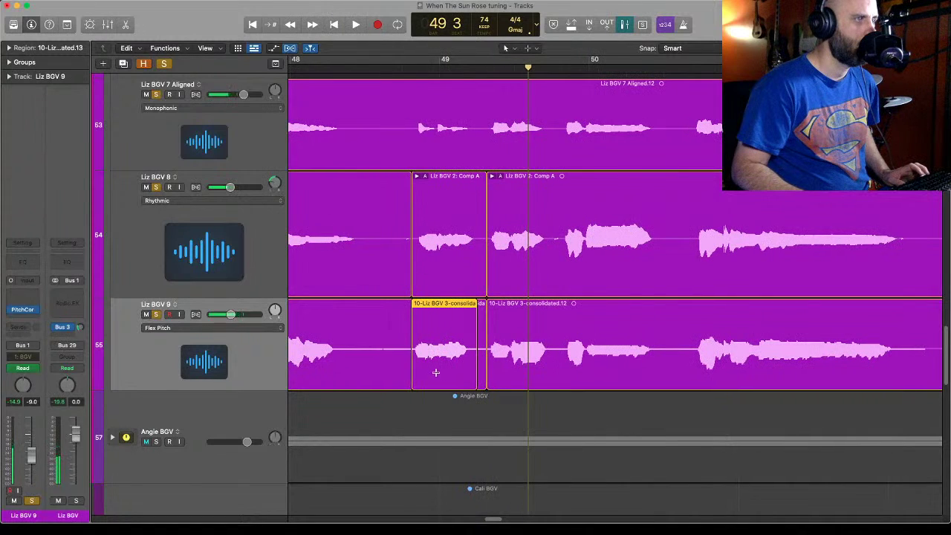
# Move the copied BGV 9 word region to 48 4 2 81 with its track automation and play it back from about 48 3.
pyautogui.moveTo(425, 321); pyautogui.dragTo(428, 321)
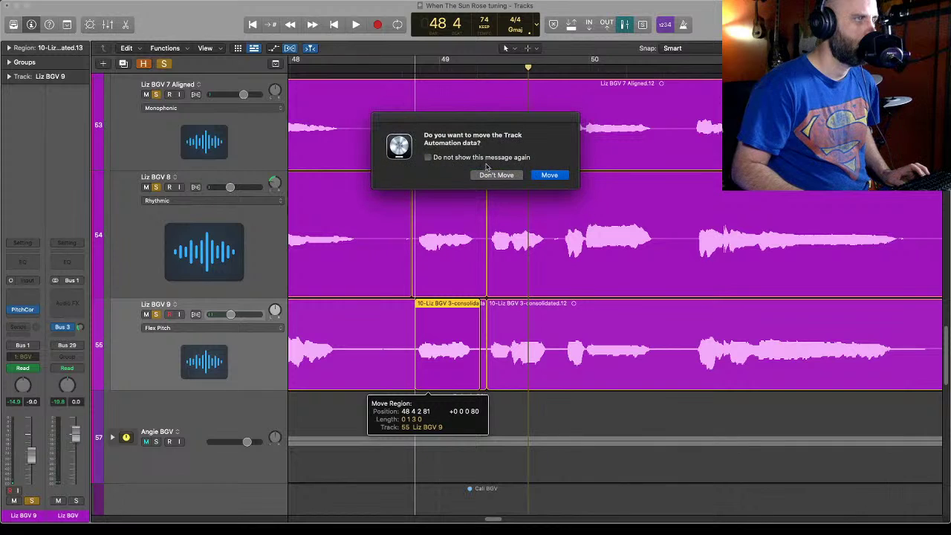
pyautogui.click(549, 174)
pyautogui.click(395, 66)
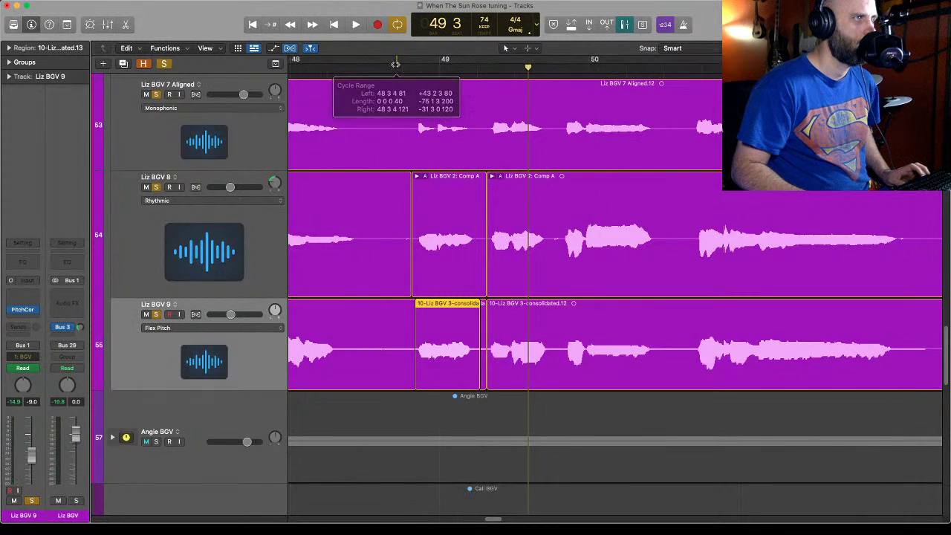
pyautogui.press('space')
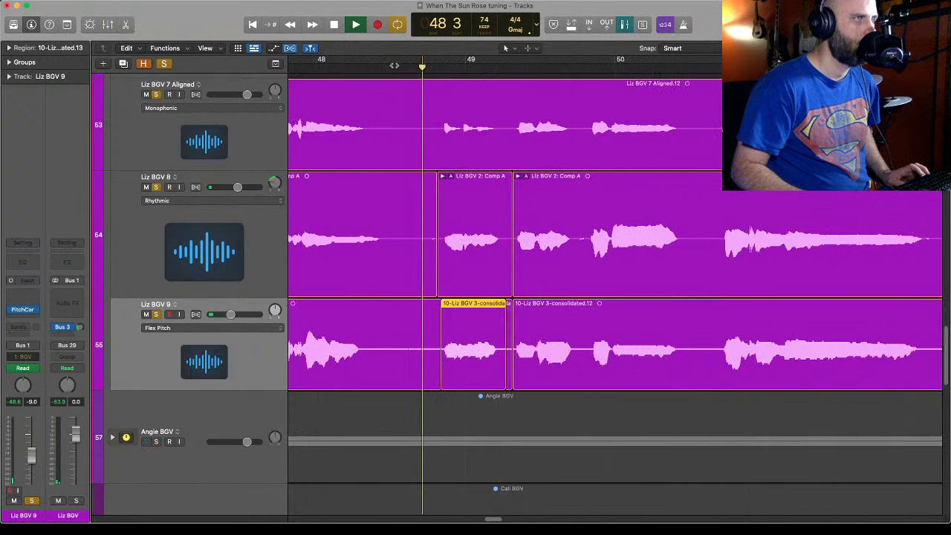
pyautogui.press('space')
pyautogui.press('space')
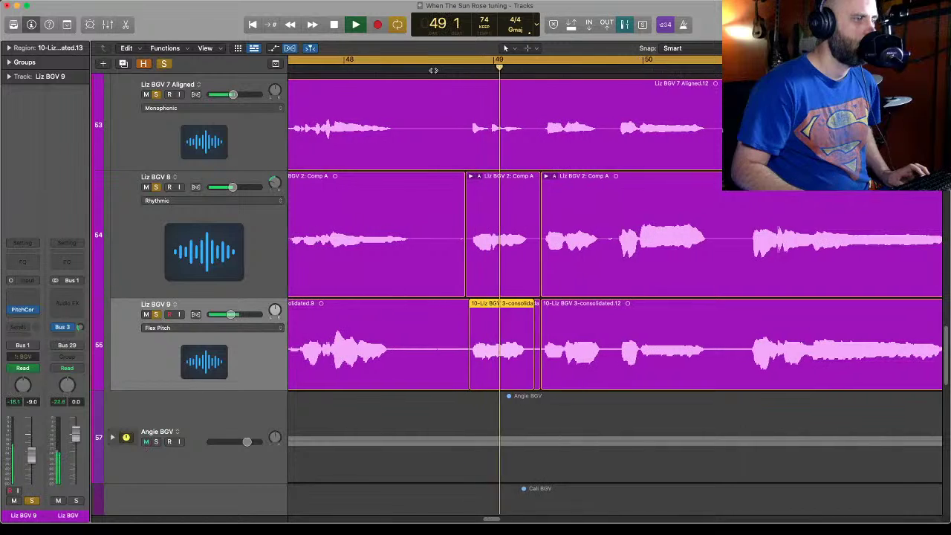
pyautogui.press('space')
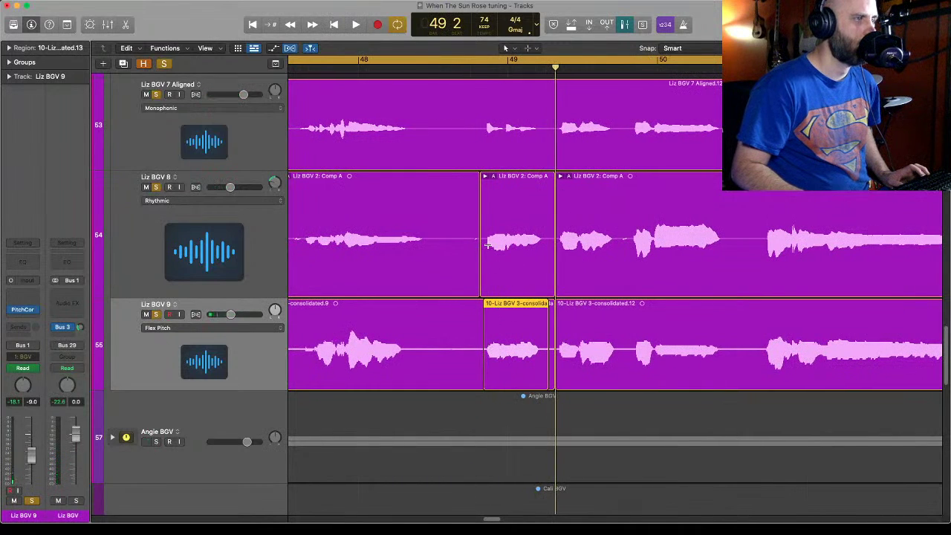
# Unsolo BGV 9 to hear only BGV 7 Aligned and BGV 8 from 48 3, then solo BGV 9 again.
pyautogui.keyDown('super'); pyautogui.click(488, 245); pyautogui.keyUp('super')
pyautogui.click(485, 99)
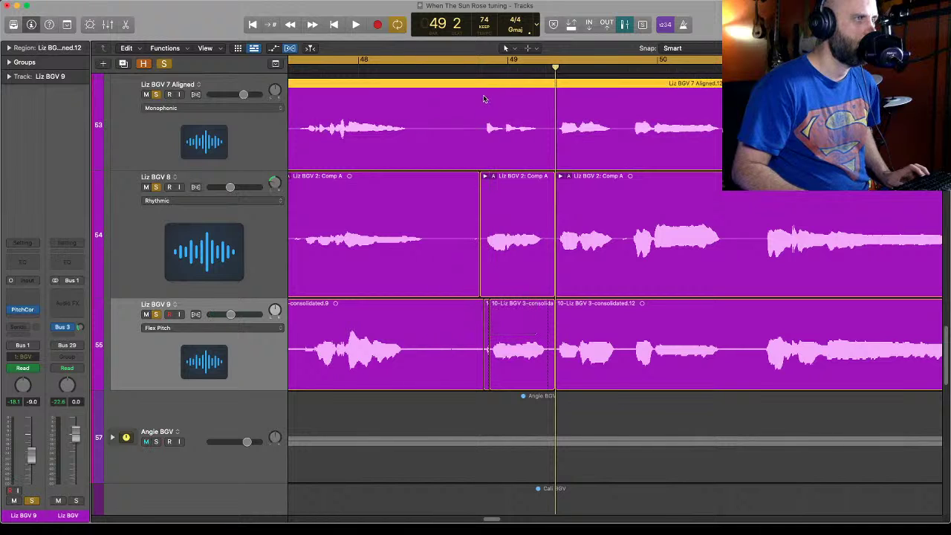
pyautogui.click(156, 314)
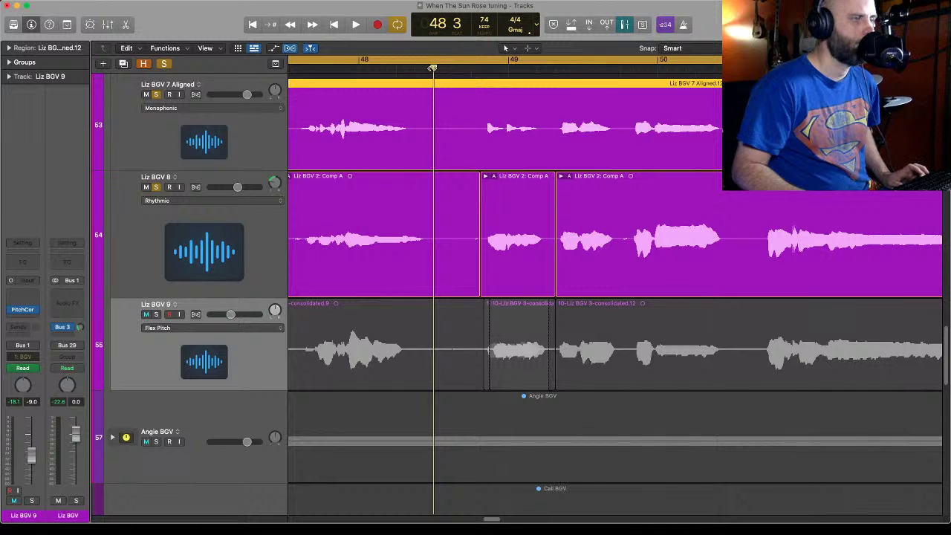
pyautogui.press('space')
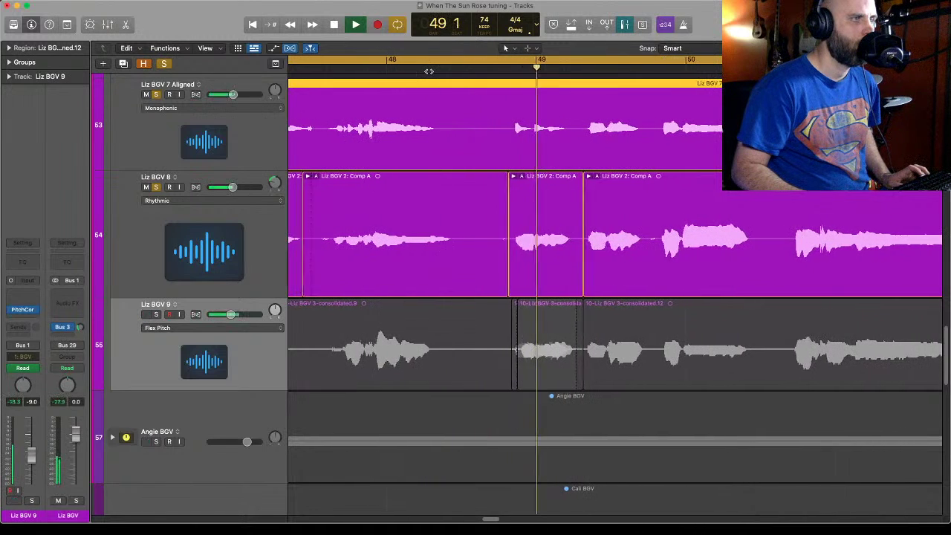
pyautogui.press('space')
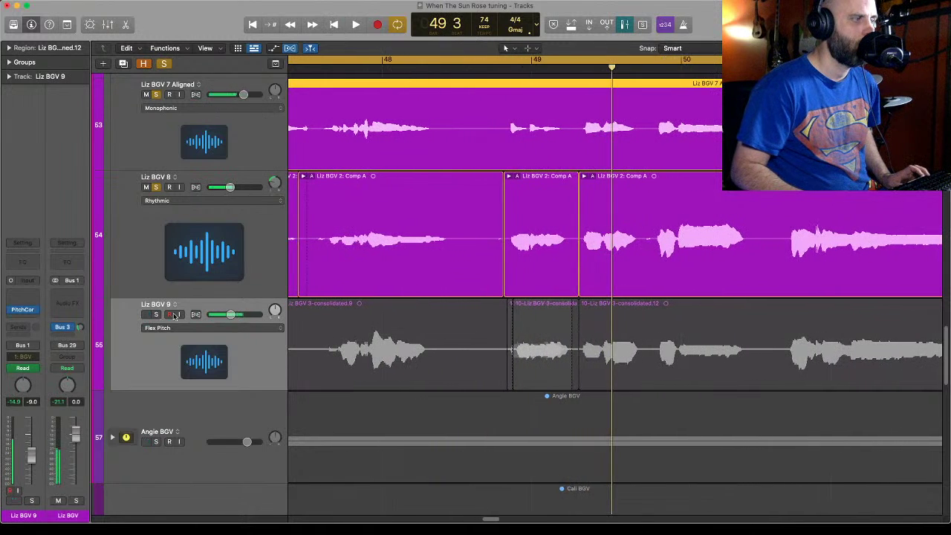
pyautogui.click(156, 315)
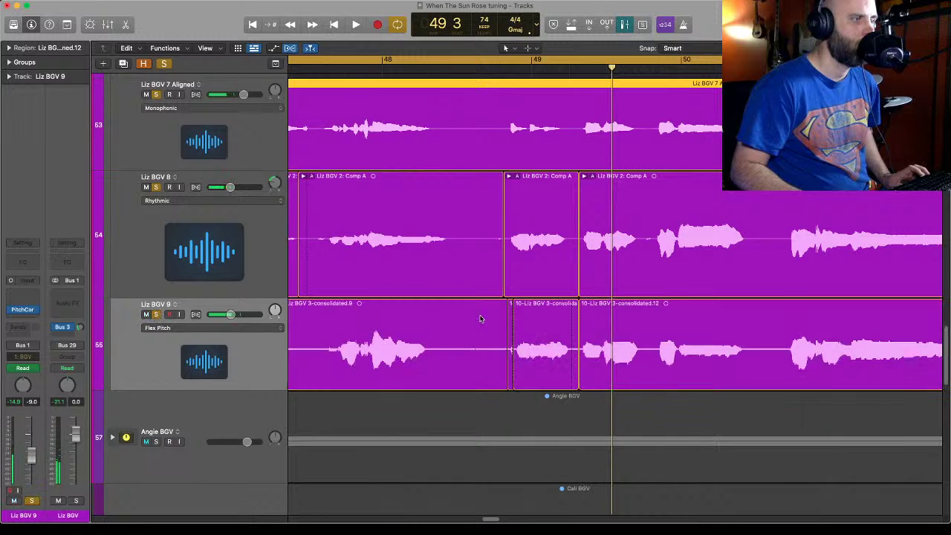
# Delete the original BGV 9 word region overlapping the copy near bar 49, erasing its automation data.
pyautogui.click(532, 321)
pyautogui.press('Delete')
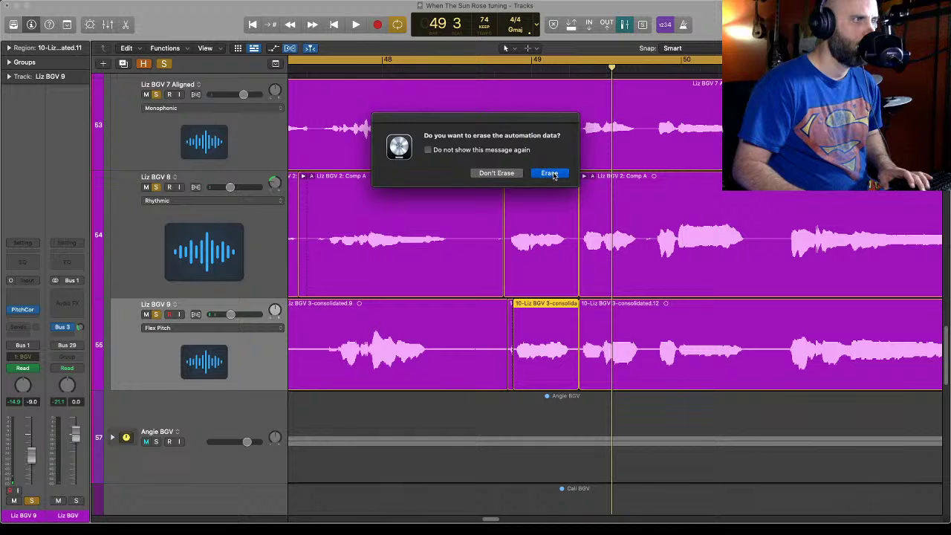
pyautogui.click(550, 173)
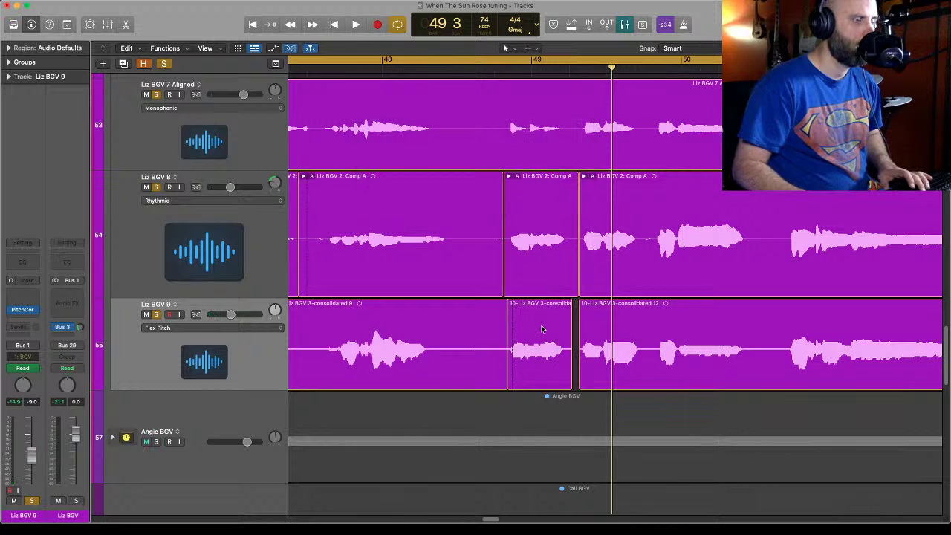
# Move the remaining BGV 9 word copy to 48 4 1 201 with its automation, suppress that prompt, and set the playhead to 48 2.
pyautogui.moveTo(544, 321); pyautogui.dragTo(540, 318)
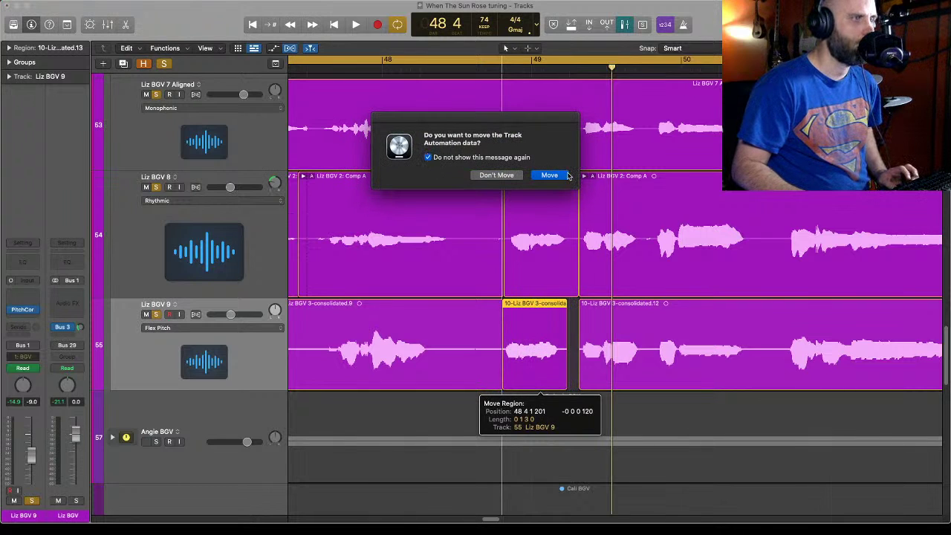
pyautogui.click(550, 175)
pyautogui.click(449, 70)
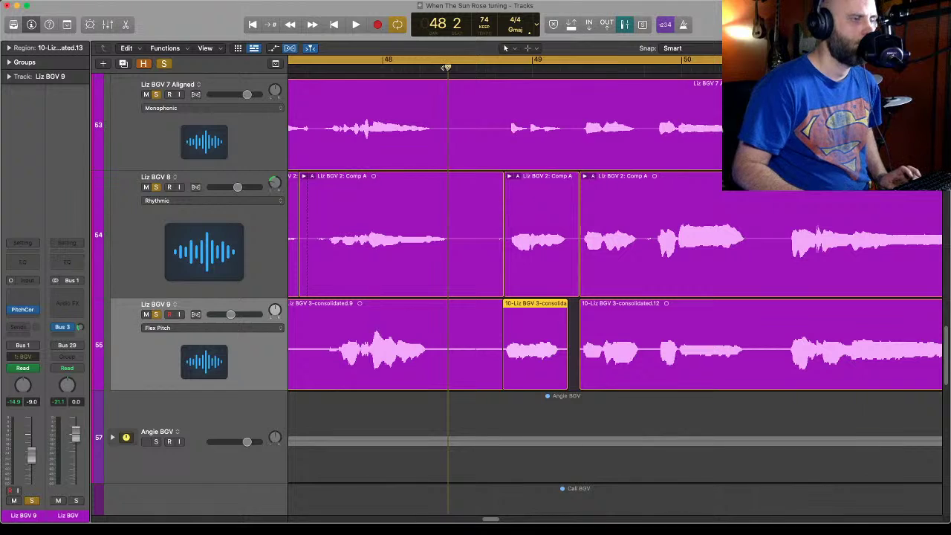
# Move the BGV 9 word region slightly later to 48 4 2 81 and play it back from 48 3.
pyautogui.press('space')
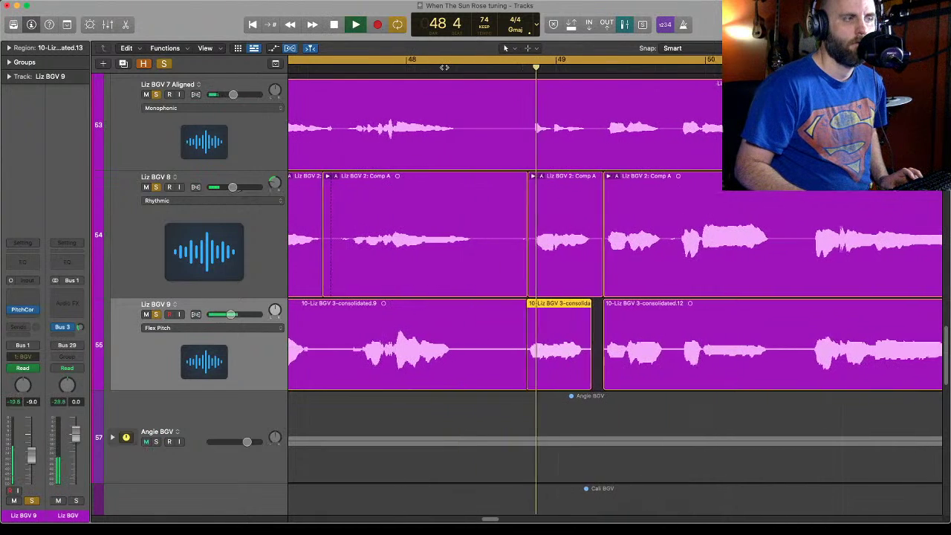
pyautogui.press('space')
pyautogui.moveTo(562, 318); pyautogui.dragTo(567, 318)
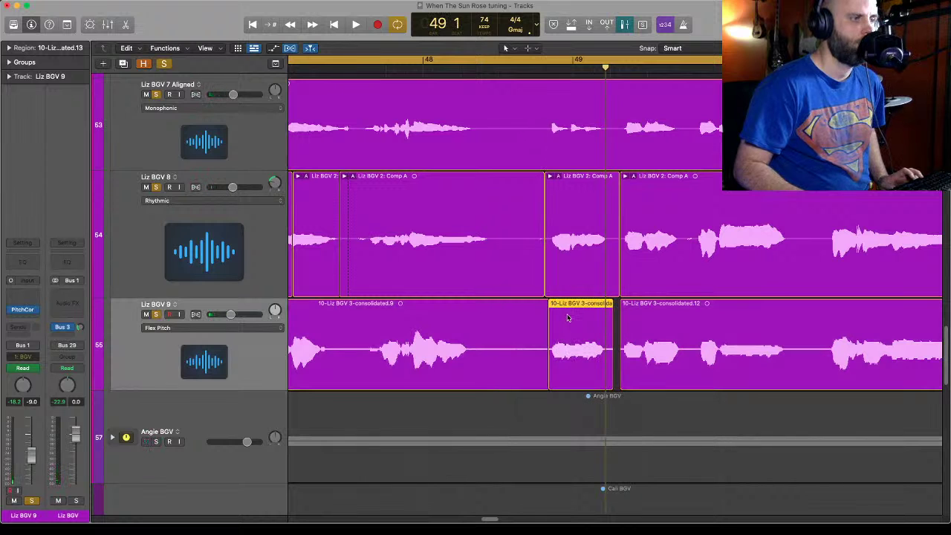
pyautogui.click(500, 67)
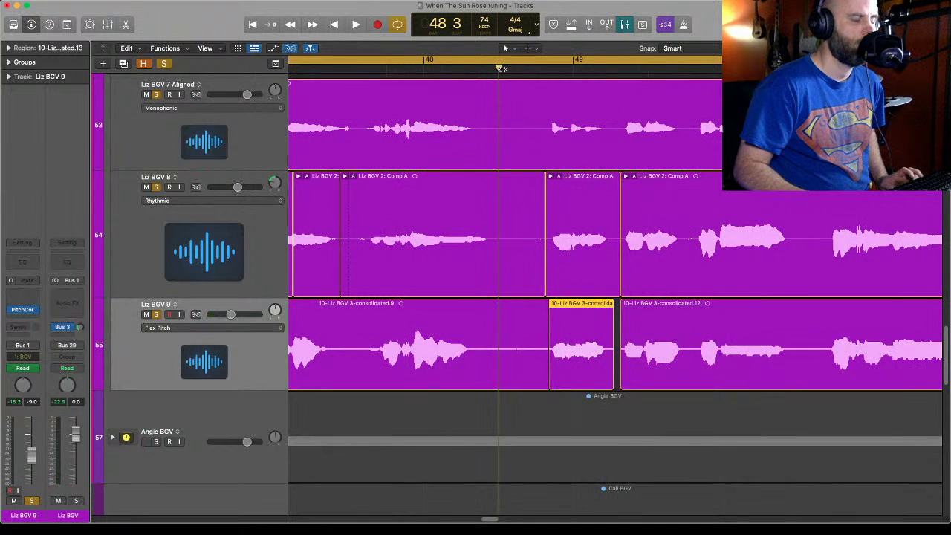
pyautogui.press('space')
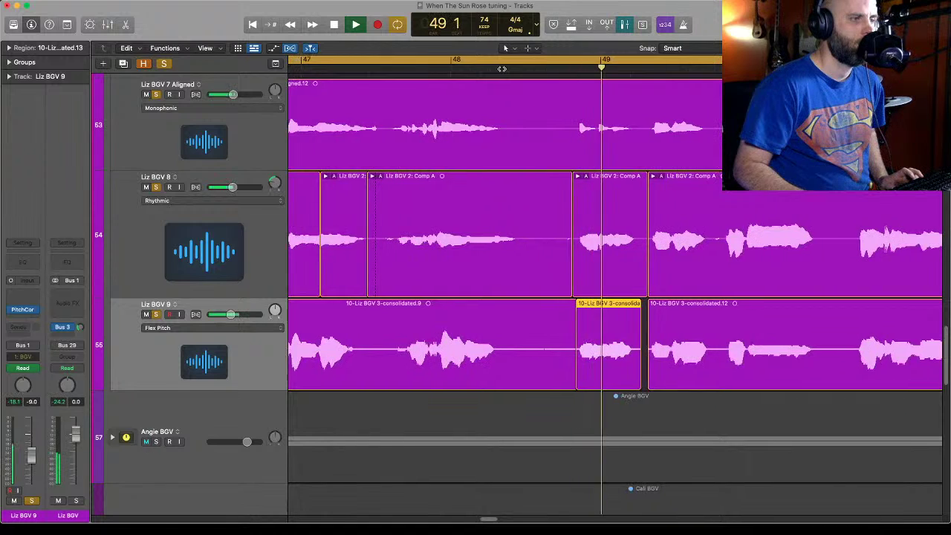
pyautogui.press('space')
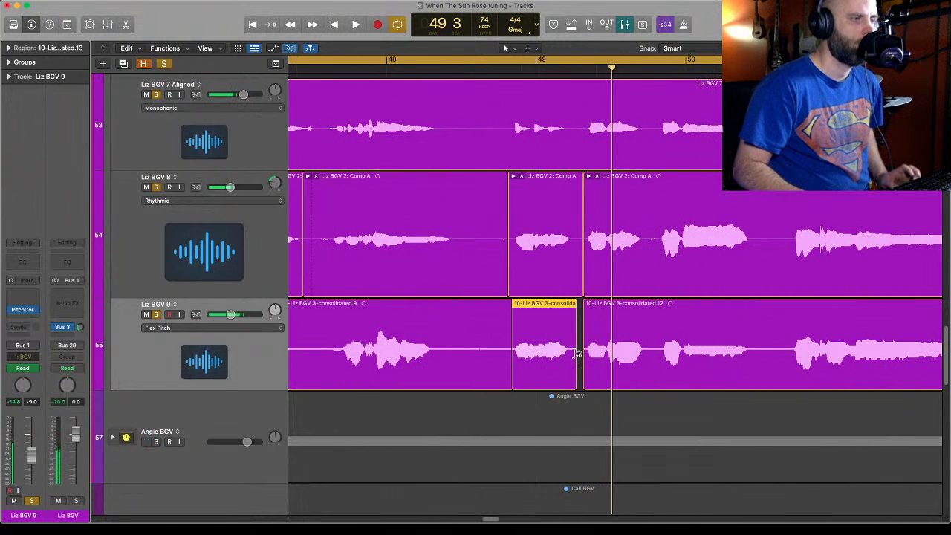
# Time-stretch the end of the BGV 9 word to the start of the following region and play back from 48 3.
pyautogui.moveTo(573, 353)
pyautogui.mouseDown()
pyautogui.moveTo(541, 352)
pyautogui.moveTo(578, 349)
pyautogui.mouseUp()
pyautogui.click(480, 69)
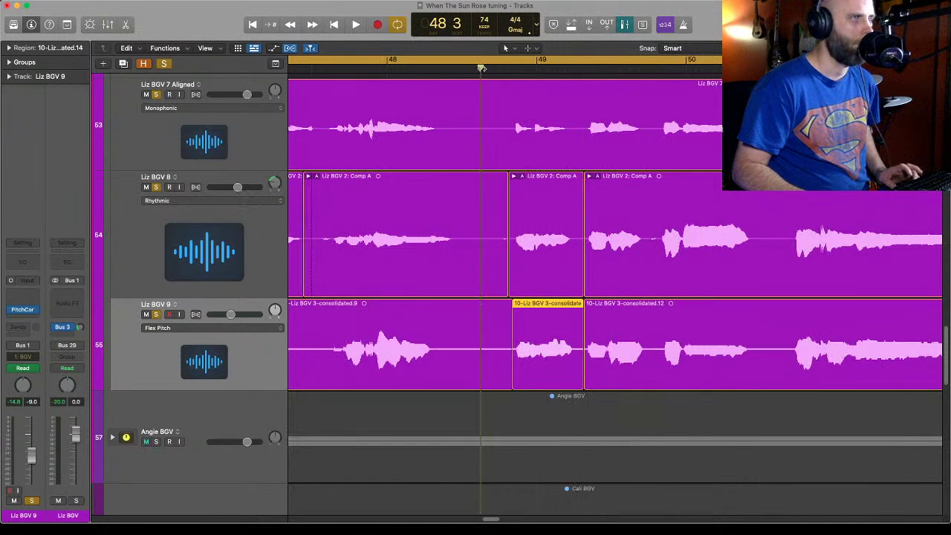
pyautogui.press('space')
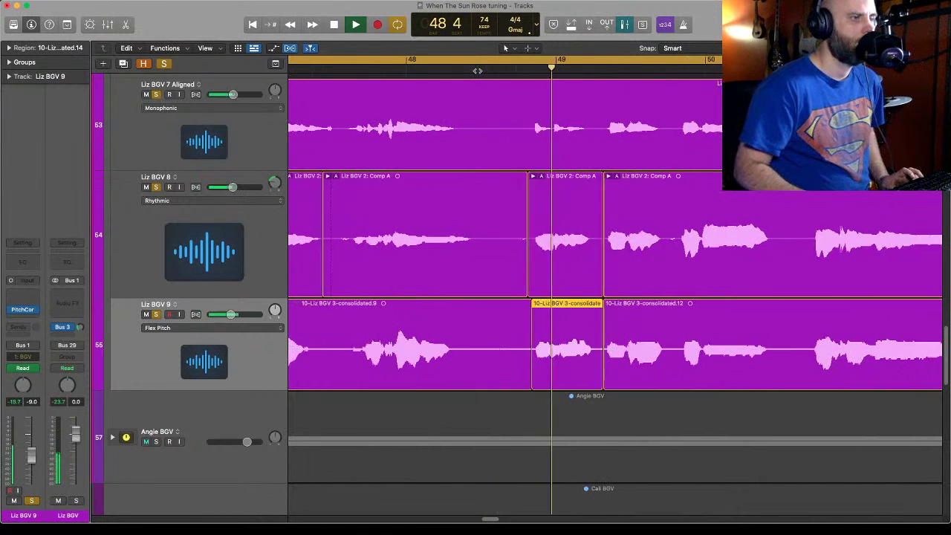
pyautogui.press('space')
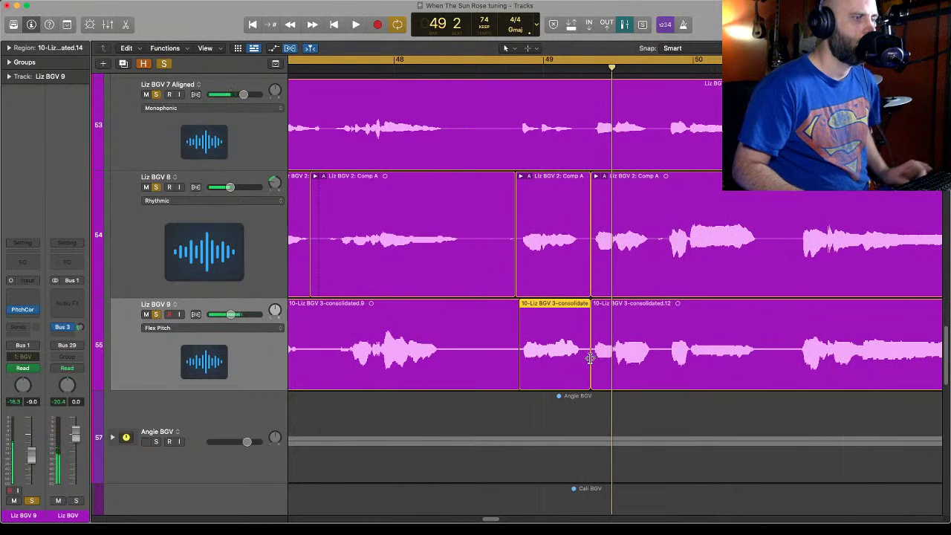
# Stretch the BGV 9 word further to a length of 0 2 0 80 and play it back from 48 3.
pyautogui.moveTo(587, 360); pyautogui.dragTo(596, 362)
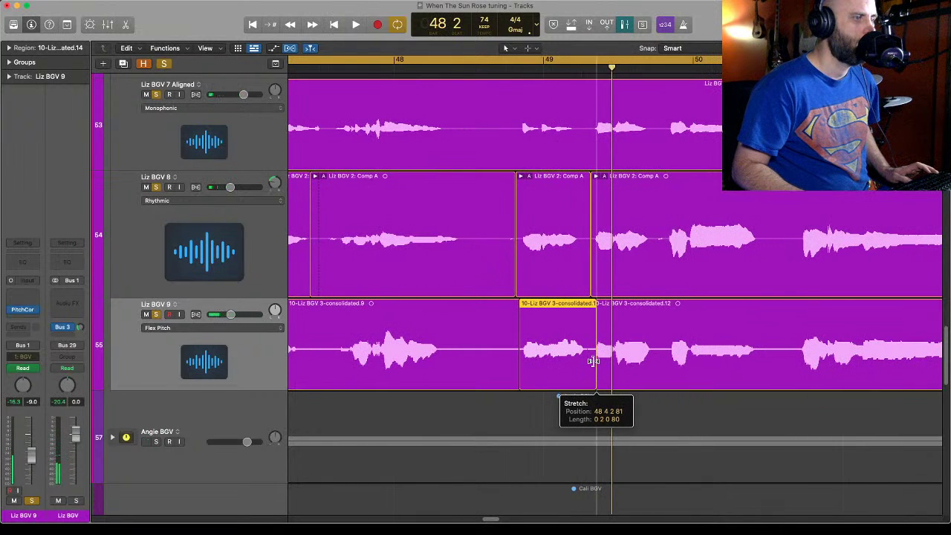
pyautogui.click(498, 69)
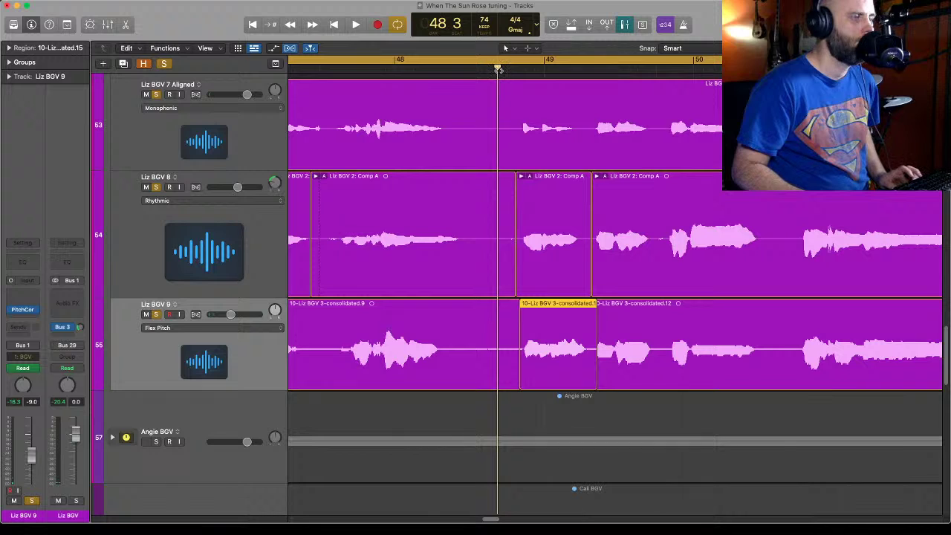
pyautogui.press('space')
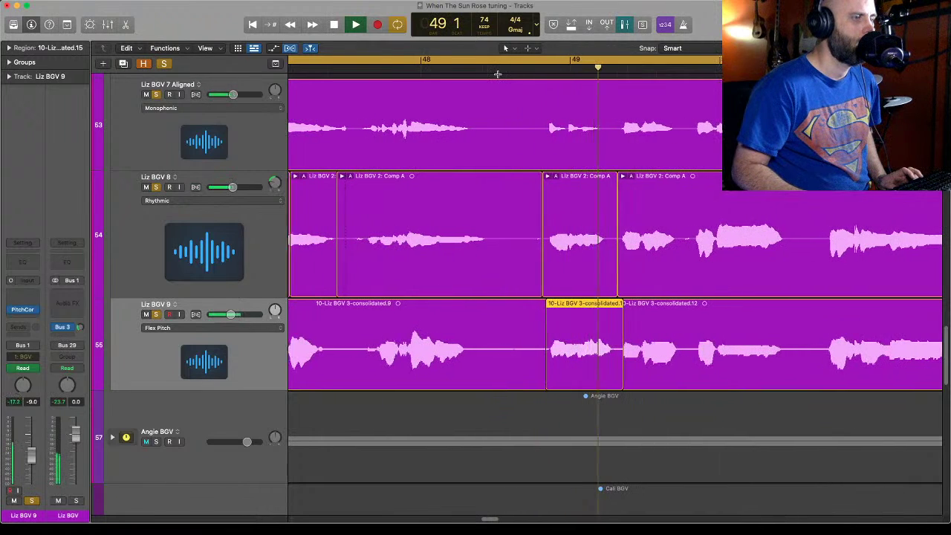
pyautogui.press('space')
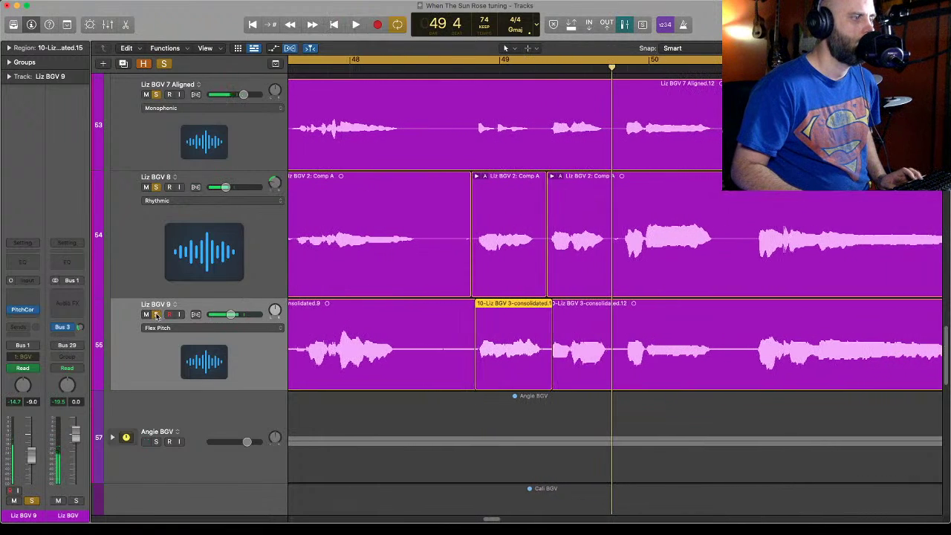
# Expand the Angie BGV stack and solo the whole stack, keeping Liz BGV 9 soloed.
pyautogui.click(156, 315)
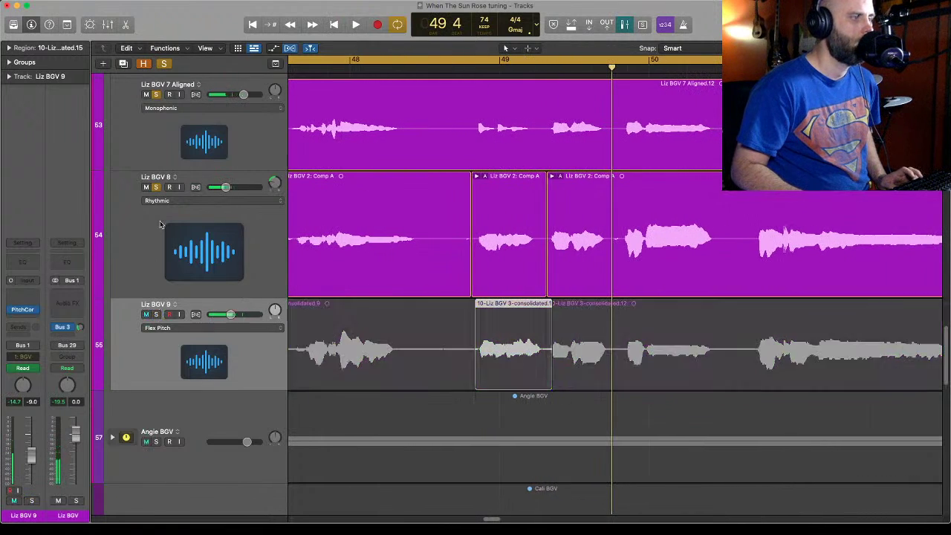
pyautogui.click(157, 315)
pyautogui.scroll(-2, 255, 382)
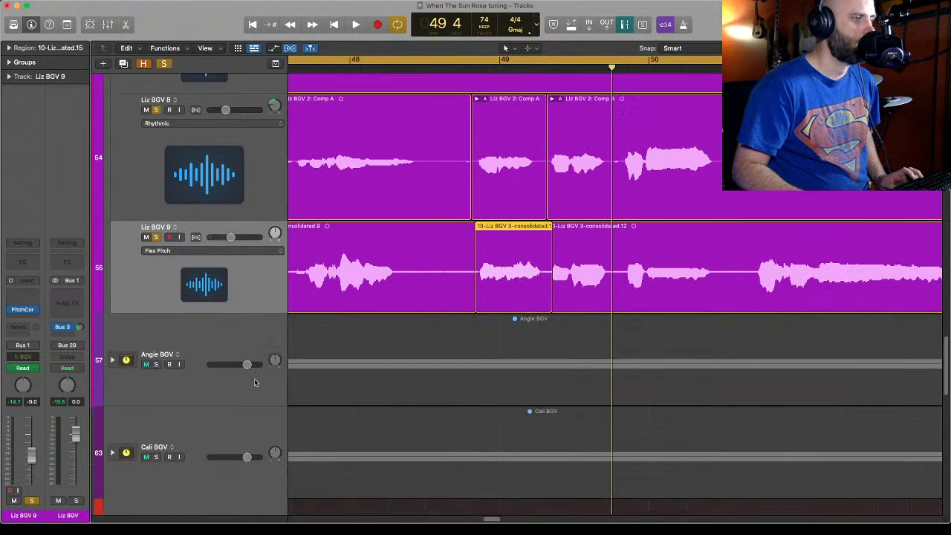
pyautogui.click(111, 360)
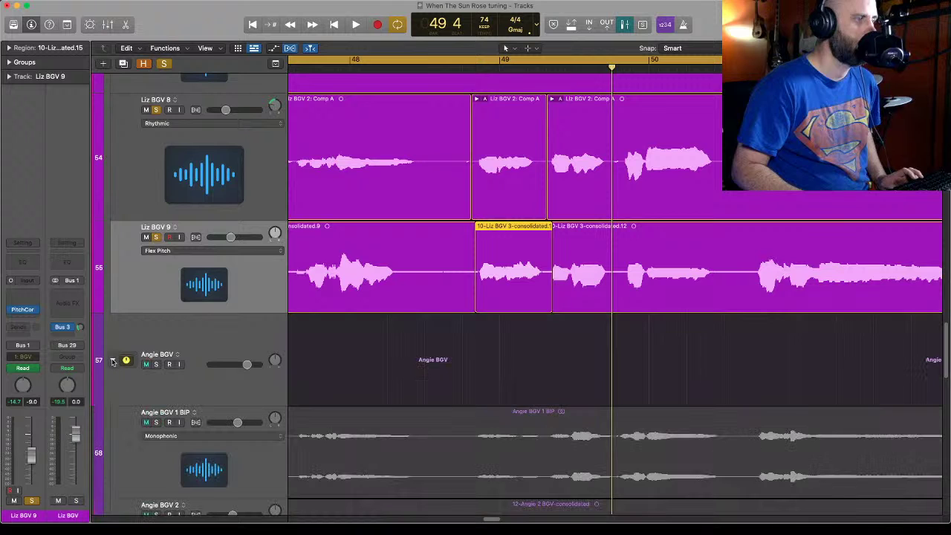
pyautogui.scroll(-2, 235, 372)
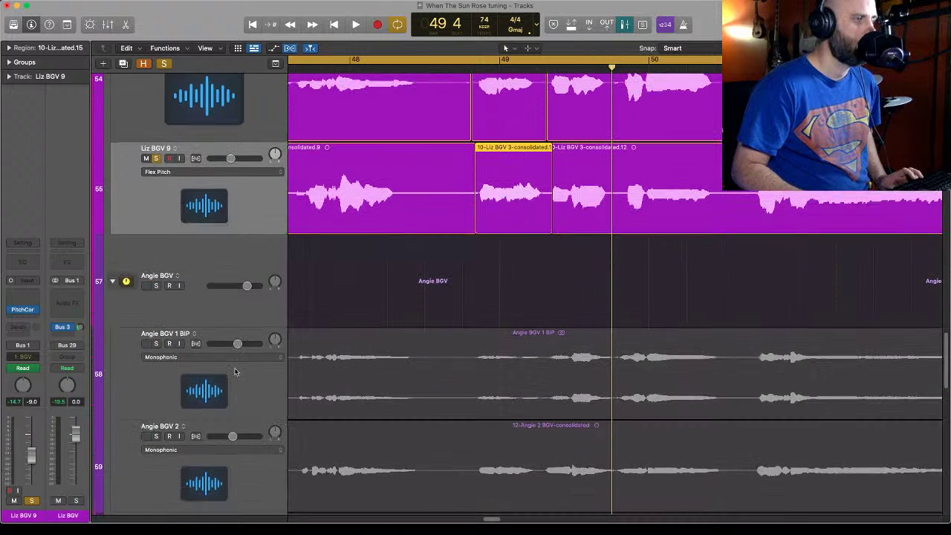
pyautogui.click(157, 286)
pyautogui.click(157, 344)
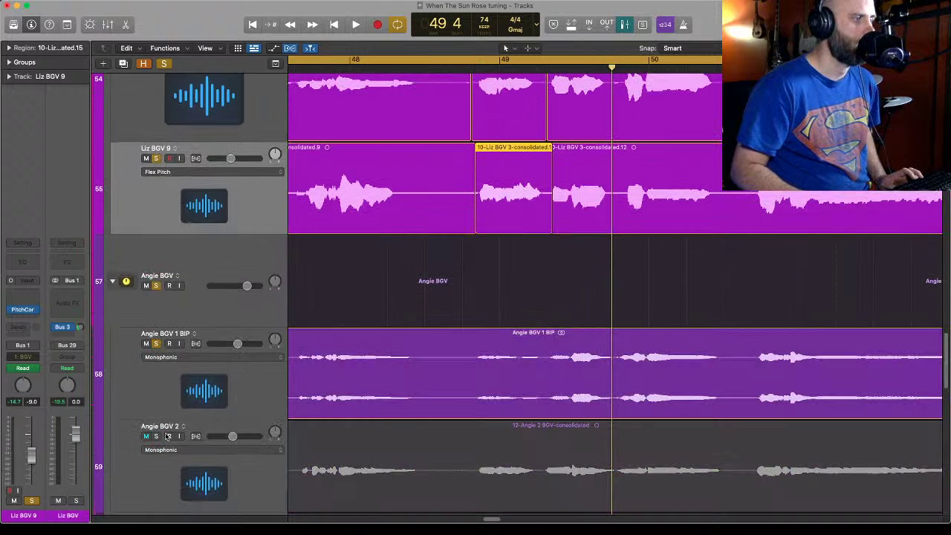
pyautogui.click(157, 344)
# Play back the soloed Liz and Angie BGV tracks from just before bar 49 to compare the word's timing.
pyautogui.click(463, 70)
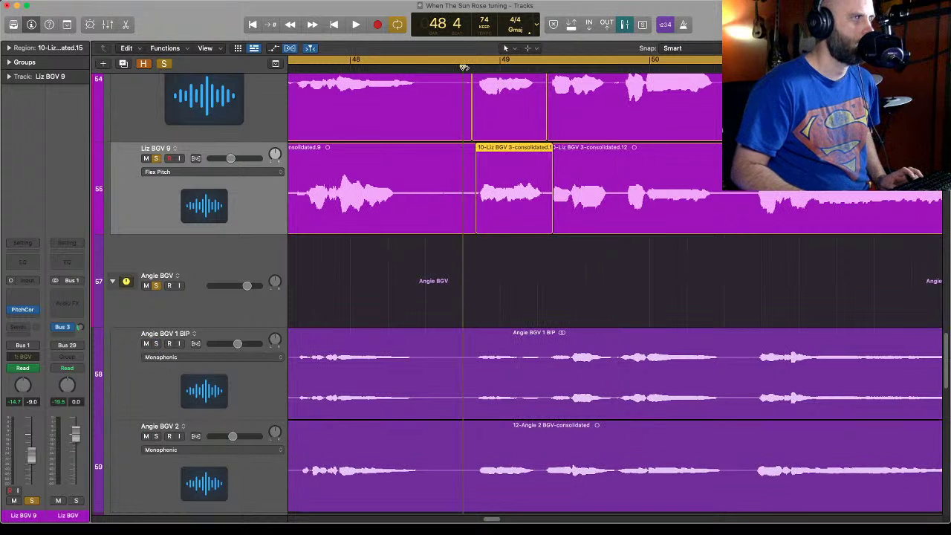
pyautogui.press('space')
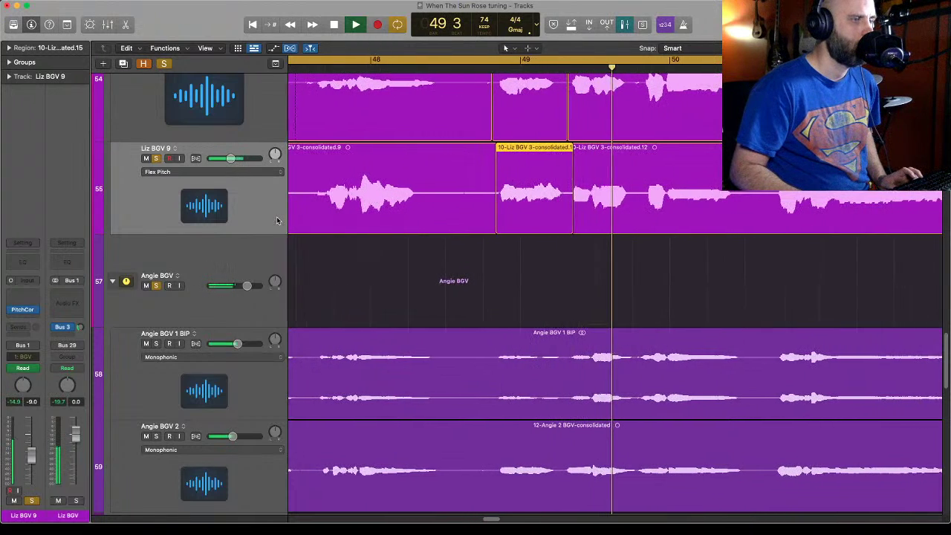
pyautogui.press('space')
pyautogui.press('space')
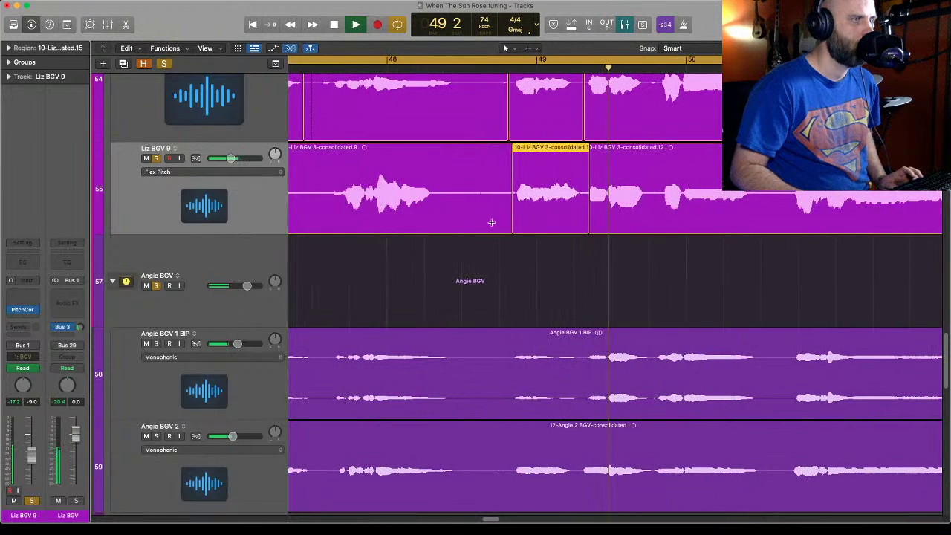
pyautogui.press('space')
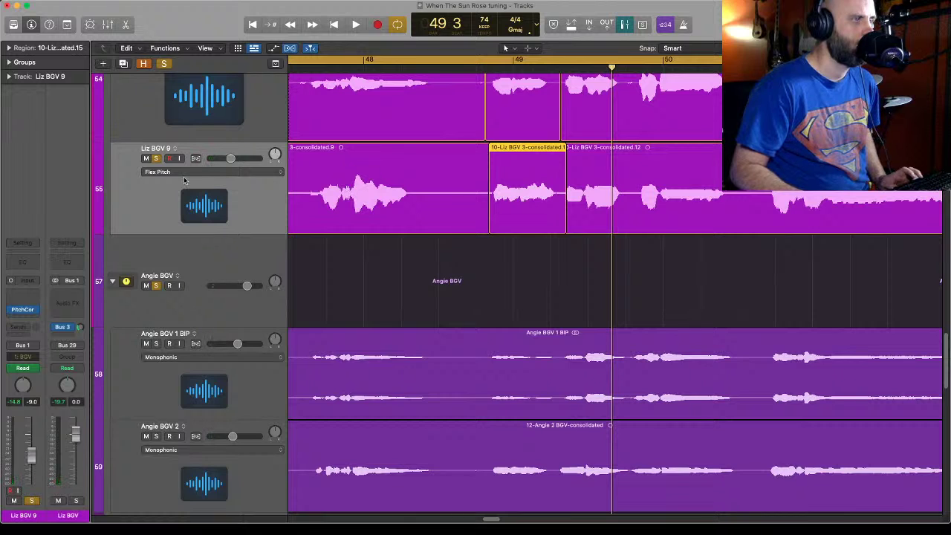
# Unsolo Liz BGV 9 and play the remaining BGV tracks from 48 3.
pyautogui.click(157, 158)
pyautogui.press('space')
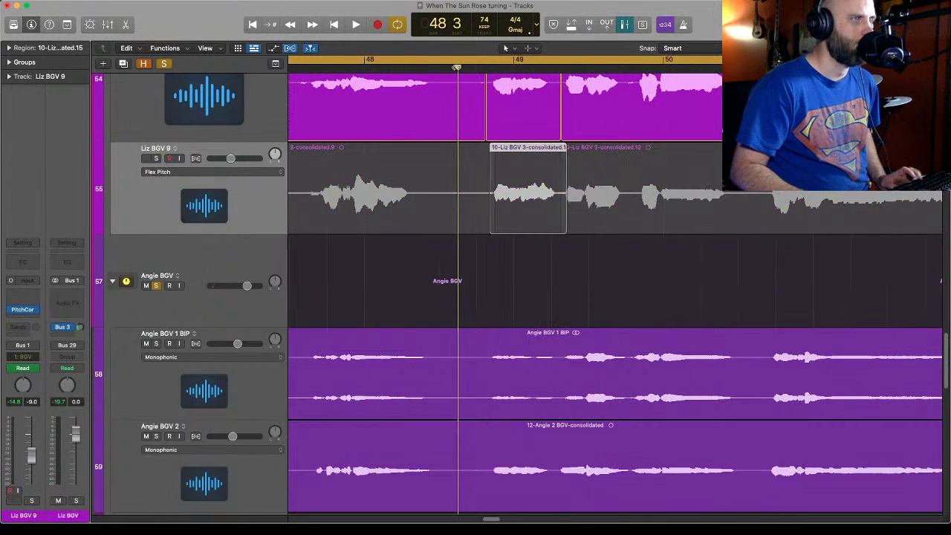
pyautogui.press('space')
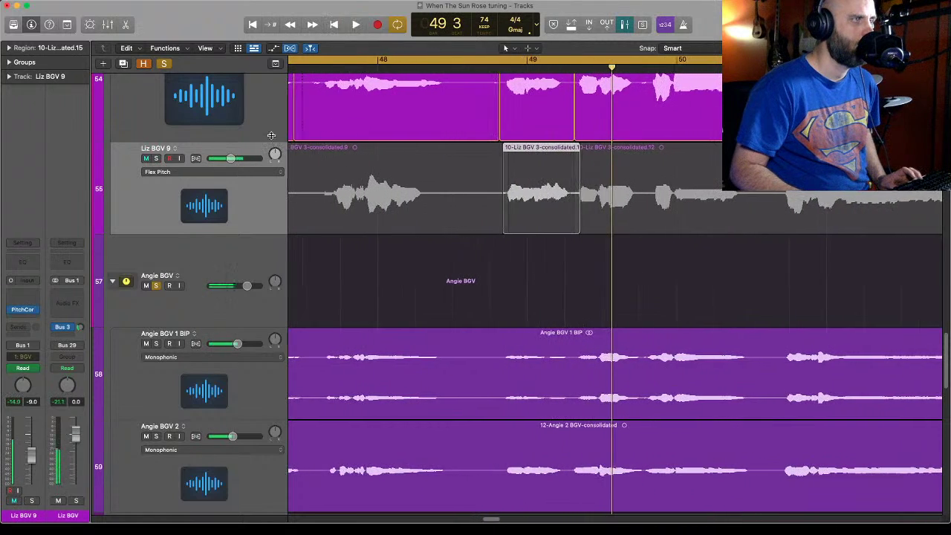
pyautogui.press('space')
# Split the Liz BGV 8 word with a marquee selection from just before bar 49 to just past 49 2, isolating its second syllable.
pyautogui.scroll(2, 271, 132)
pyautogui.scroll(5, 271, 133)
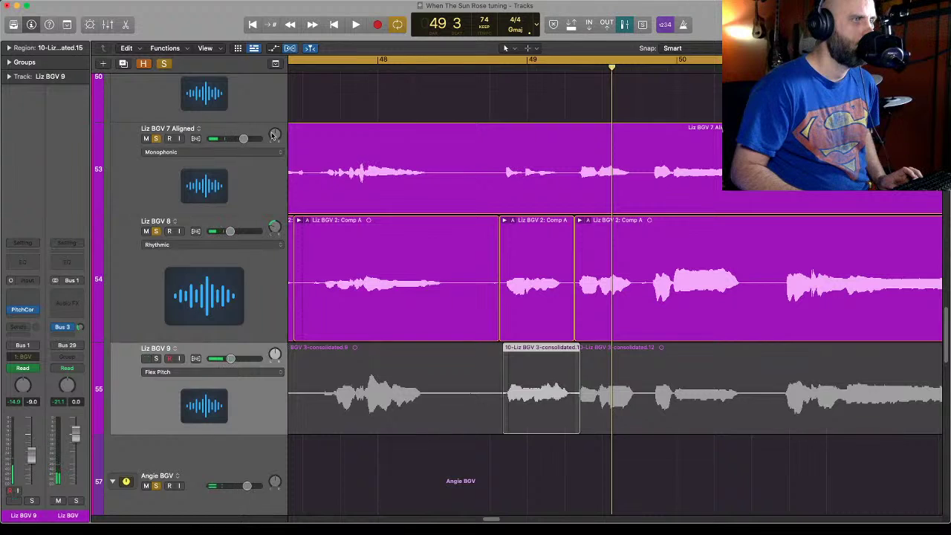
pyautogui.scroll(-1, 273, 135)
pyautogui.click(525, 288)
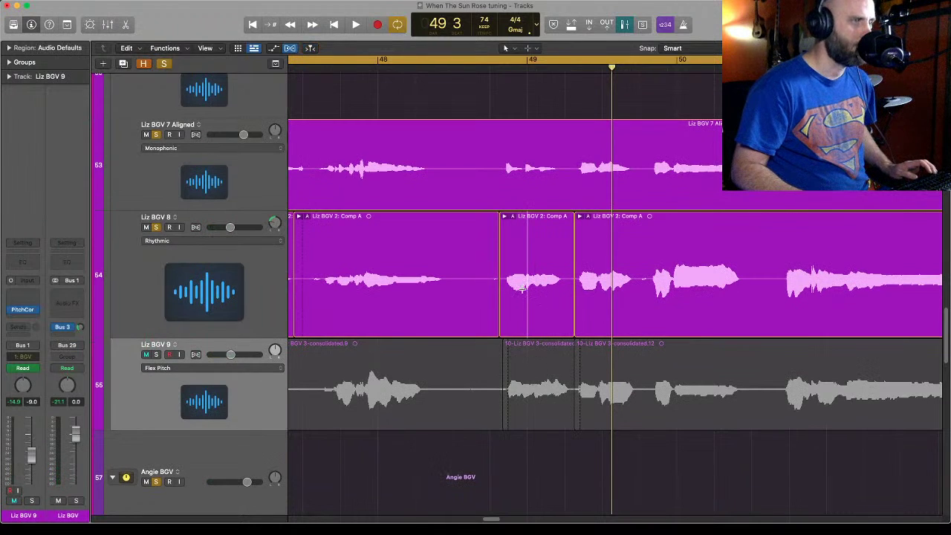
pyautogui.moveTo(524, 284)
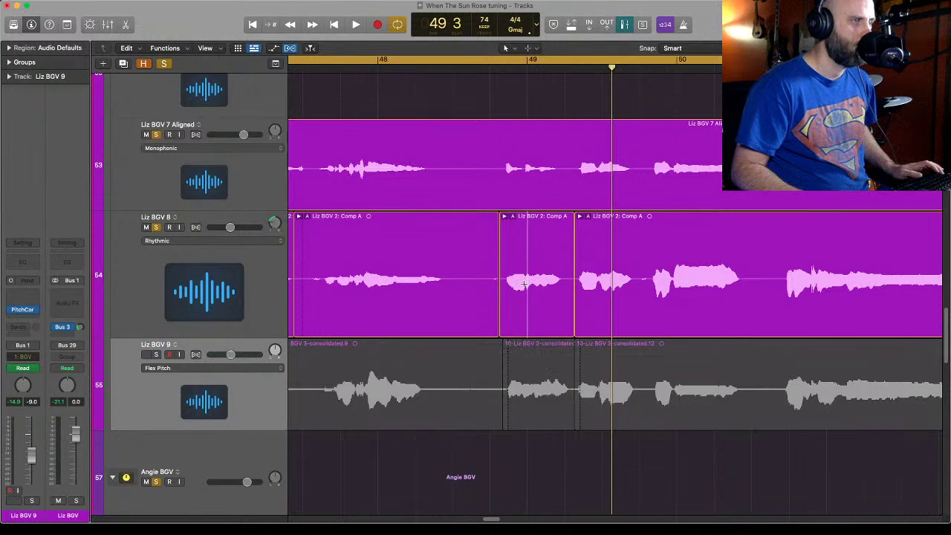
pyautogui.moveTo(524, 298); pyautogui.dragTo(568, 301)
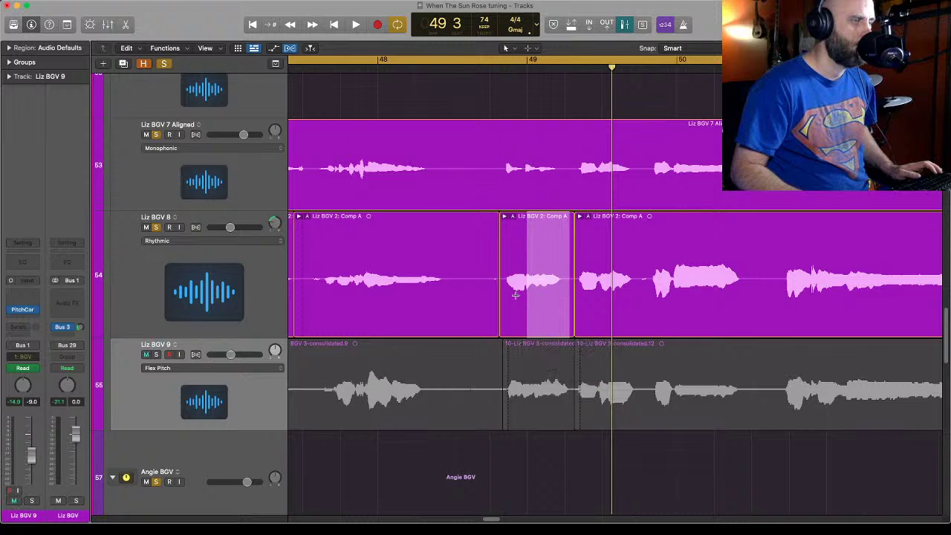
pyautogui.press('super+Right')
pyautogui.press('super+Left')
pyautogui.press('super+Left')
pyautogui.press('super+Left')
pyautogui.press('super+Left')
pyautogui.press('super+Left')
pyautogui.press('super+Left')
pyautogui.press('super+Right')
pyautogui.press('super+Right')
pyautogui.press('super+Right')
pyautogui.press('super+Right')
pyautogui.press('super+Right')
pyautogui.press('super+Right')
pyautogui.press('super+Right')
pyautogui.press('super+Right')
pyautogui.press('super+Right')
pyautogui.press('super+Right')
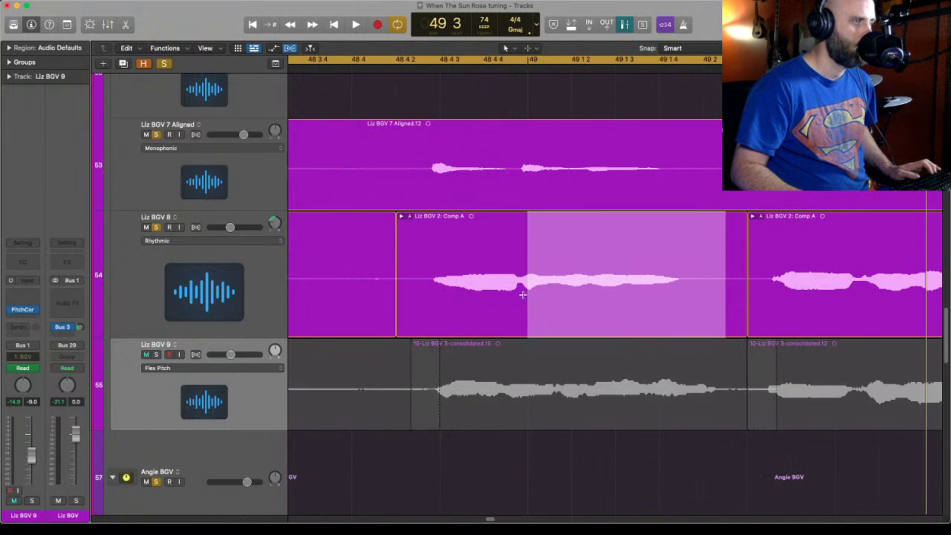
pyautogui.click(525, 296)
pyautogui.click(520, 295)
pyautogui.moveTo(520, 295); pyautogui.dragTo(714, 318)
pyautogui.click(624, 229)
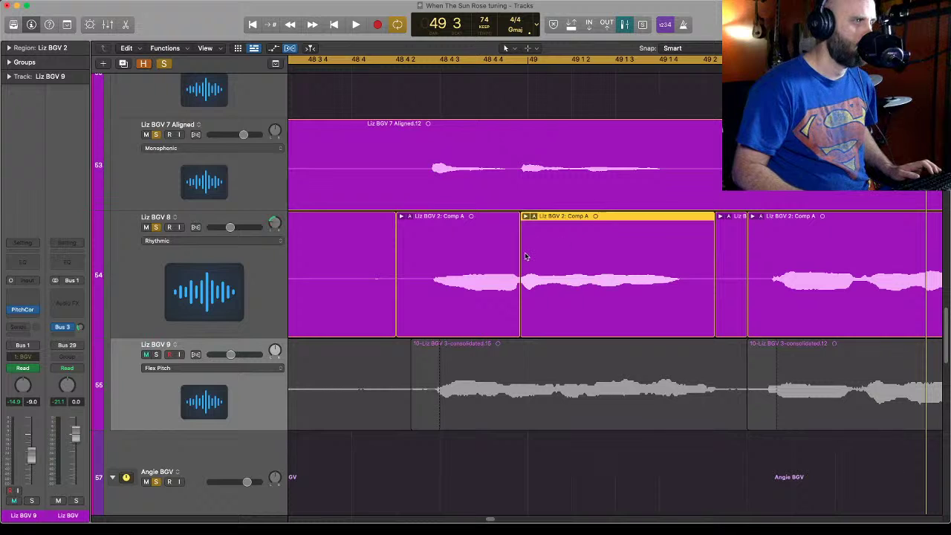
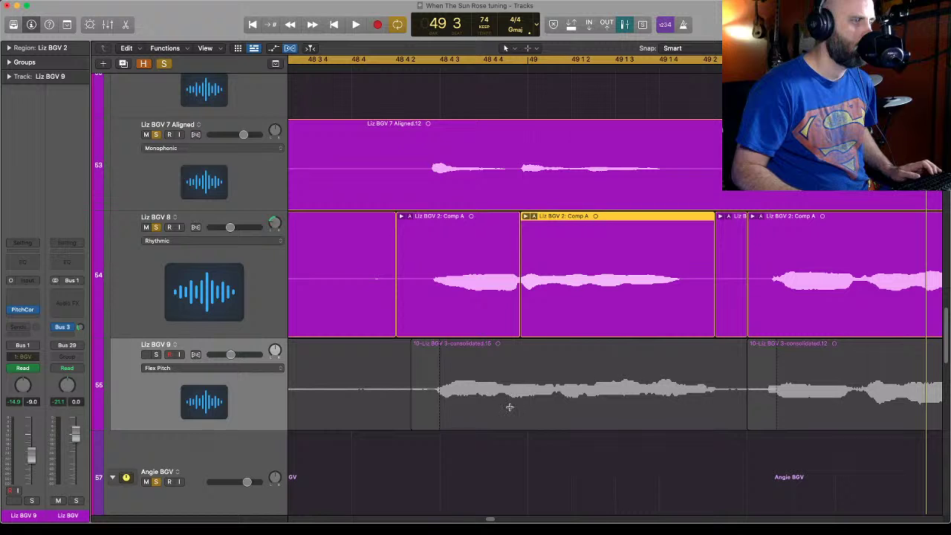
# Solo Liz BGV 9, split its word between 48 4 4 and 48 4 3 at the syllable change, and adjust the second part's start edge.
pyautogui.click(504, 401)
pyautogui.click(504, 401)
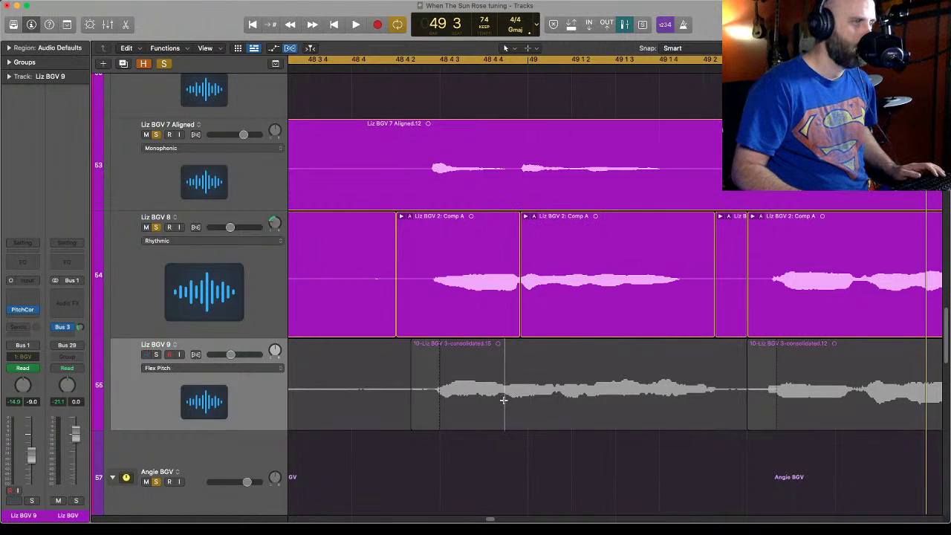
pyautogui.press('s')
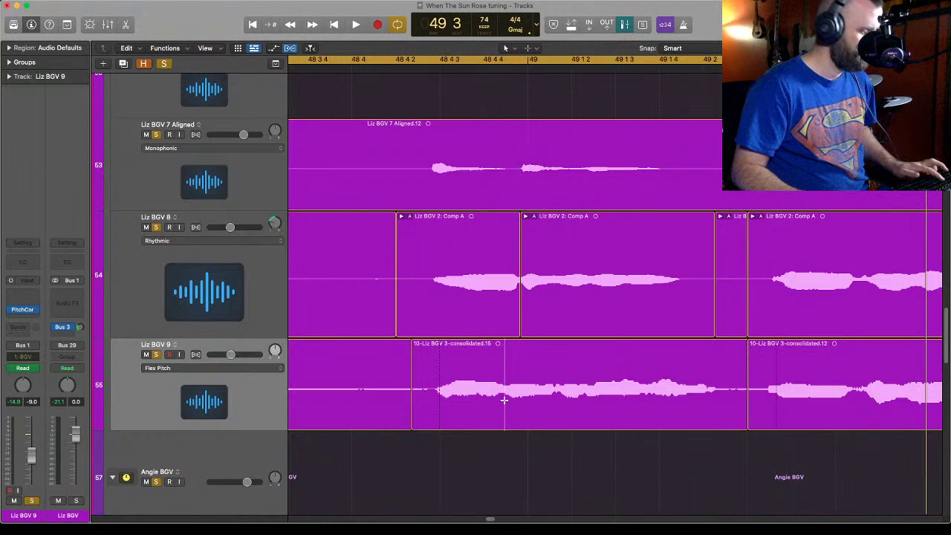
pyautogui.click(505, 367)
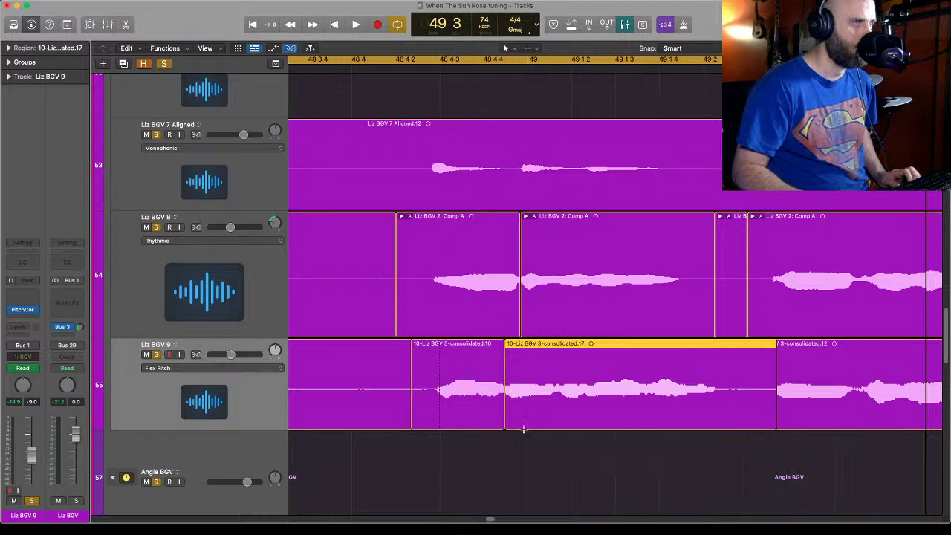
pyautogui.moveTo(507, 407)
pyautogui.mouseDown()
pyautogui.moveTo(522, 409)
pyautogui.moveTo(508, 410)
pyautogui.mouseUp()
pyautogui.press('z')
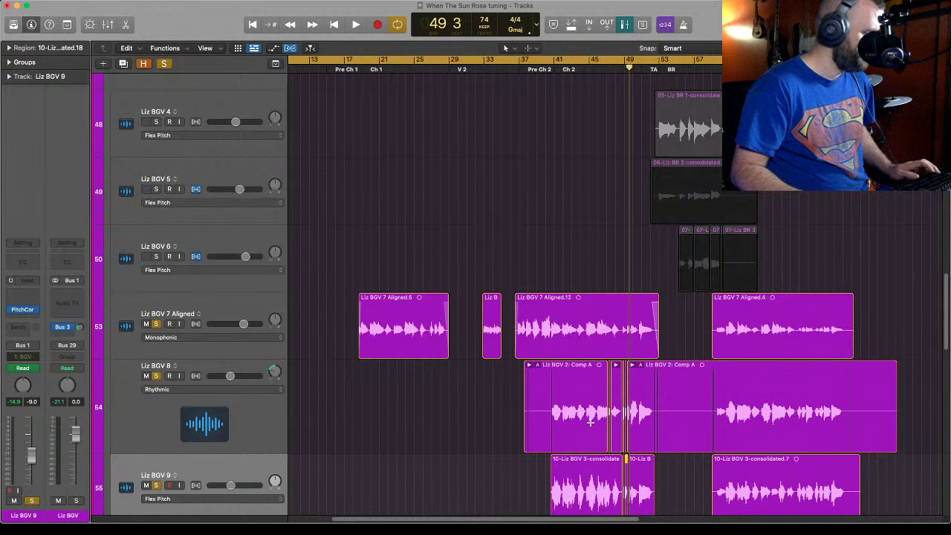
pyautogui.press('z')
pyautogui.press('z')
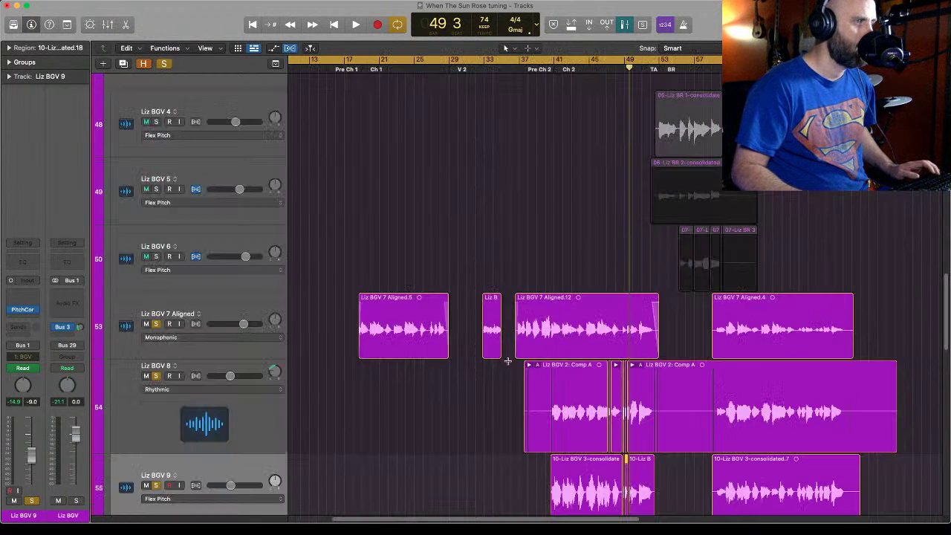
# Examine the Liz BGV 9 waveform up close around its split points near bar 49.
pyautogui.click(259, 463)
pyautogui.press('z')
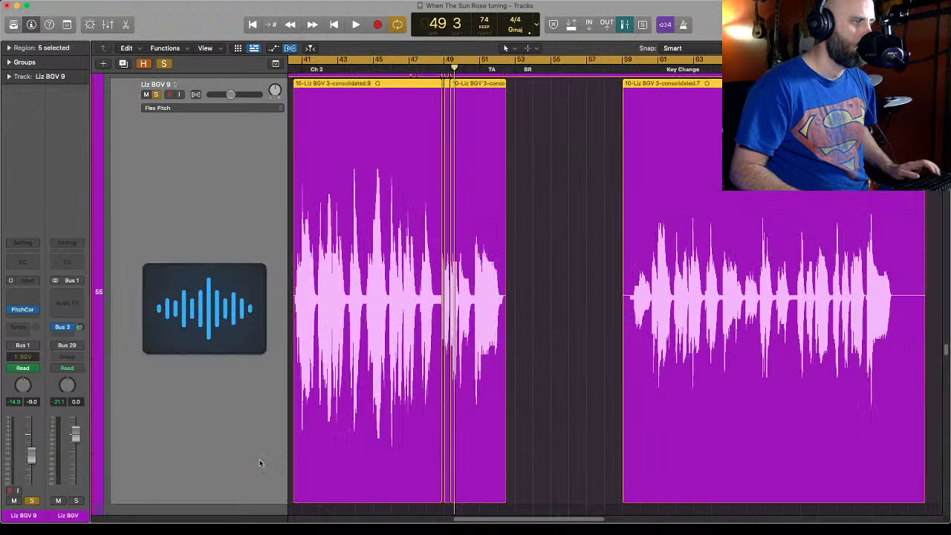
pyautogui.press('super+Left')
pyautogui.press('super+Right')
pyautogui.press('super+Right')
pyautogui.press('super+Right')
pyautogui.press('super+Right')
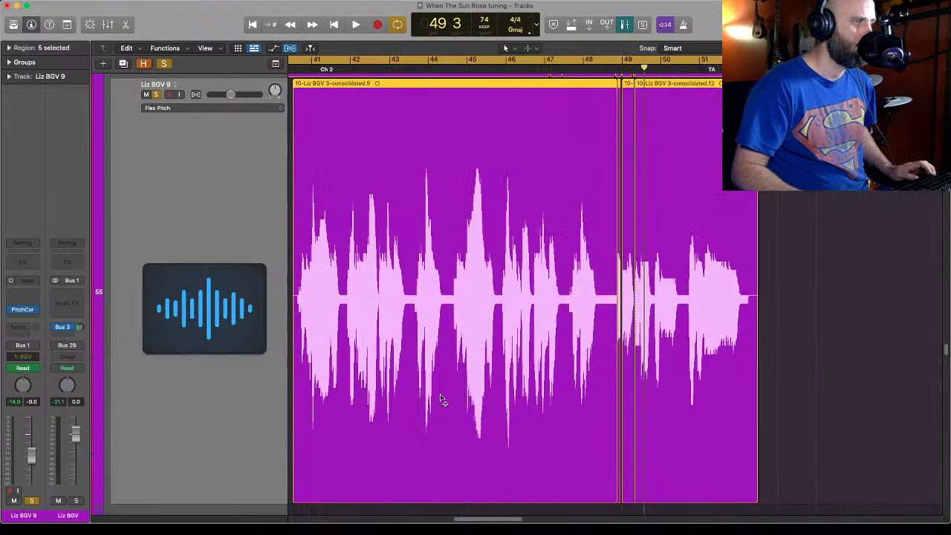
pyautogui.press('super+Left')
pyautogui.press('super+Left')
pyautogui.press('super+Left')
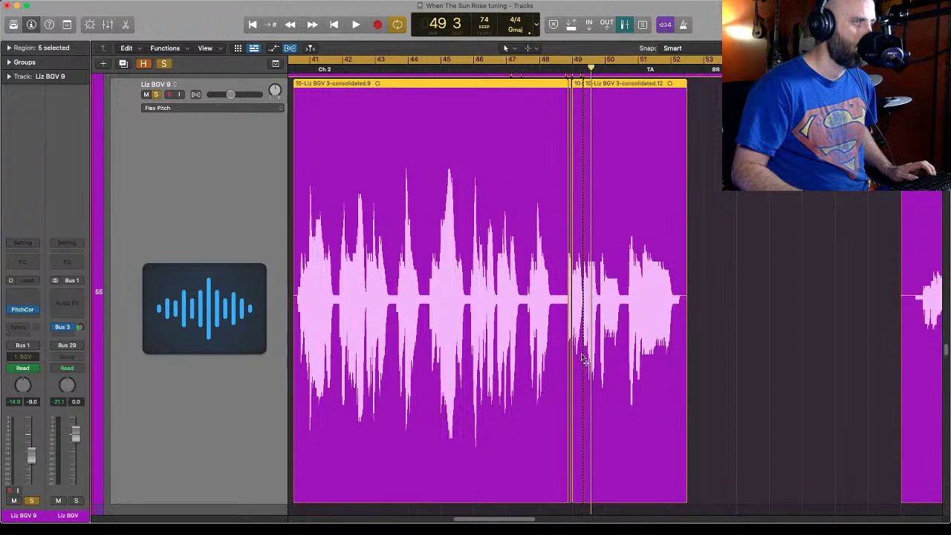
pyautogui.press('super+Right')
pyautogui.press('super+Right')
pyautogui.press('super+Left')
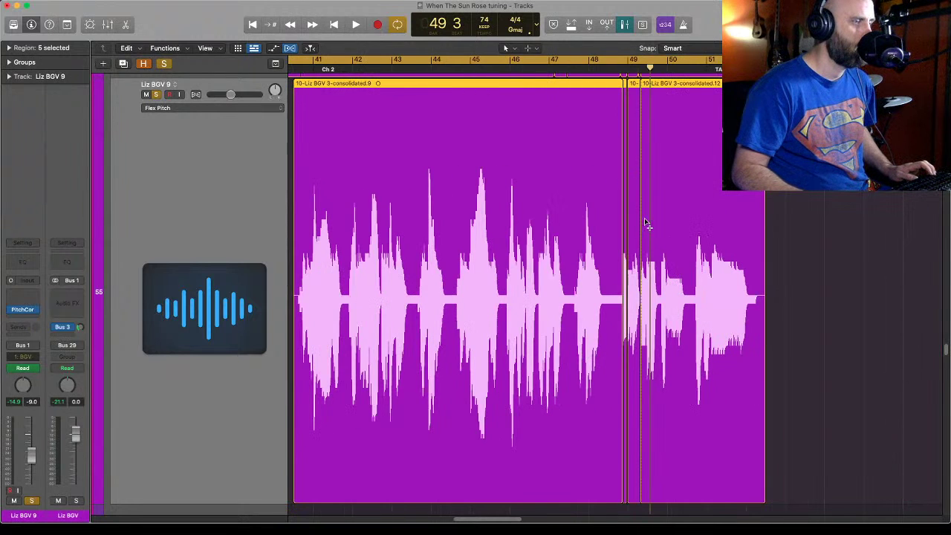
pyautogui.press('super+Right')
pyautogui.press('super+Right')
pyautogui.press('super+Right')
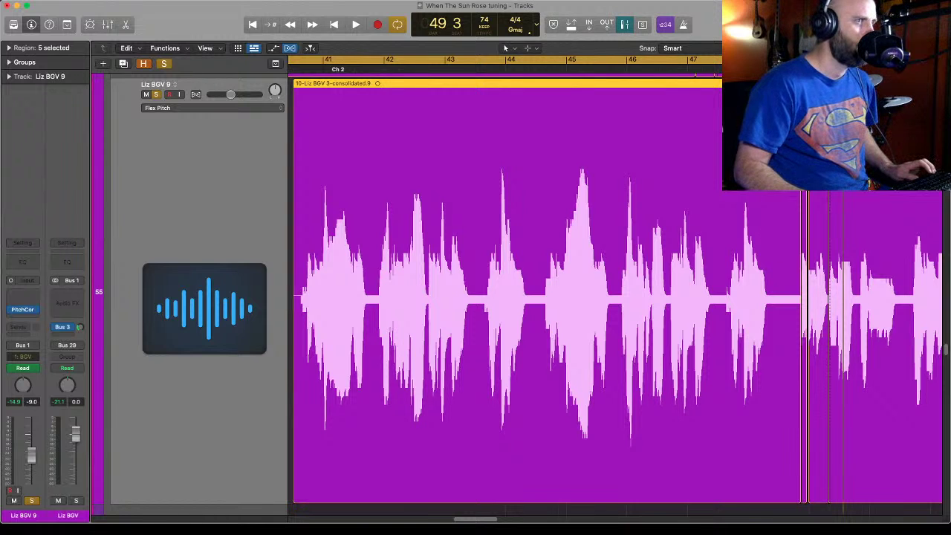
# Play the soloed BGV tracks from 49 1, and unsolo Angie BGV and Liz BGV 9, 8 and 7 Aligned.
pyautogui.press('z')
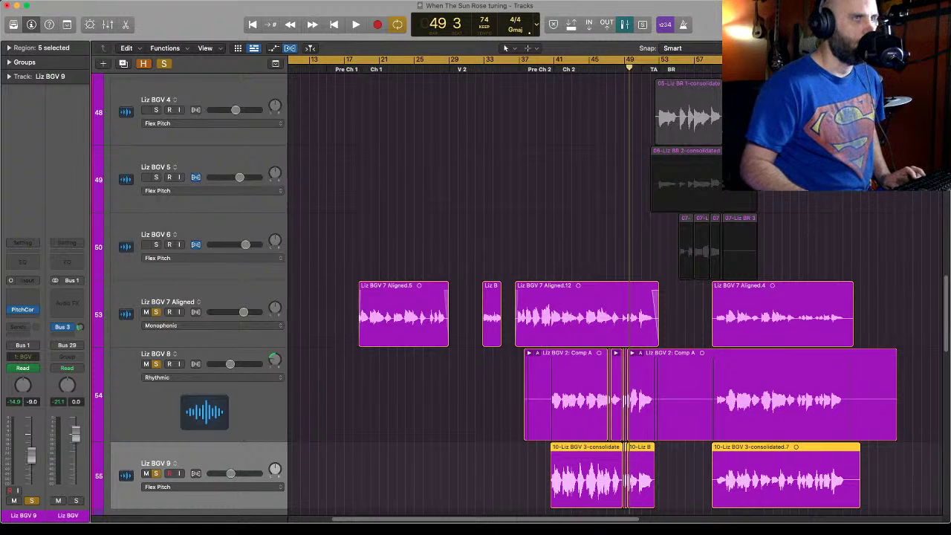
pyautogui.press('z')
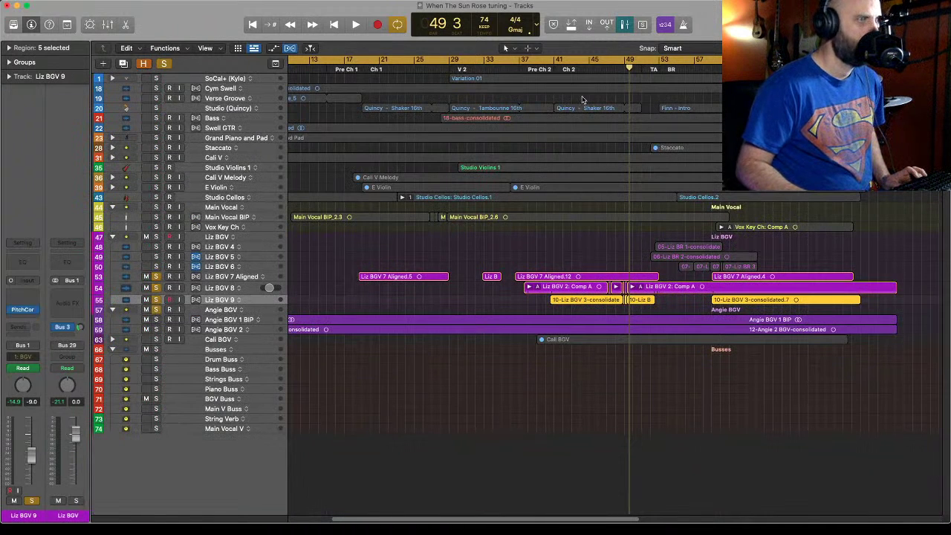
pyautogui.click(622, 67)
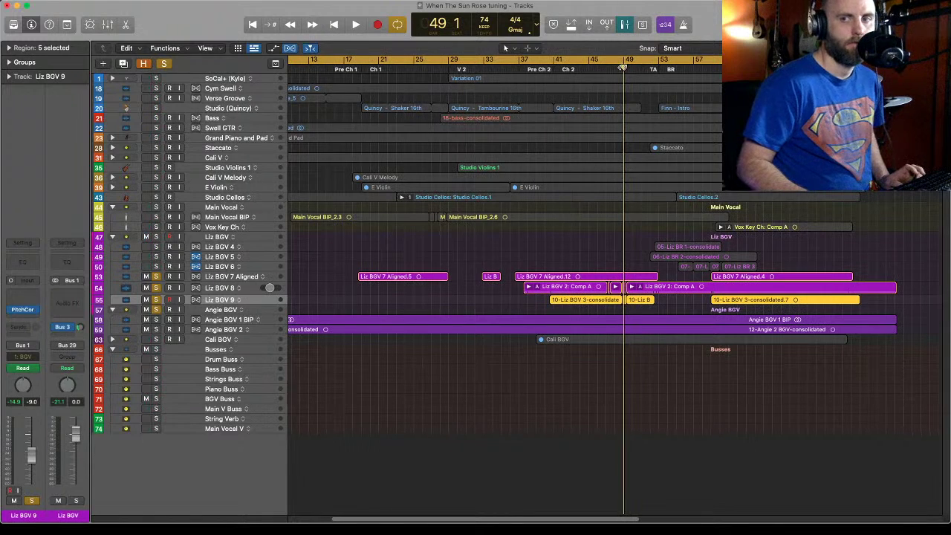
pyautogui.press('space')
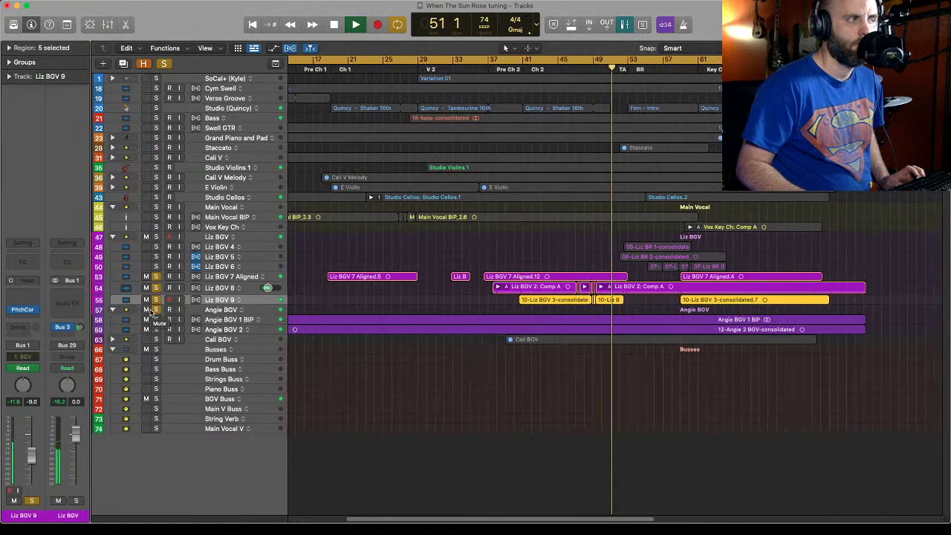
pyautogui.press('space')
pyautogui.moveTo(152, 309); pyautogui.dragTo(155, 277)
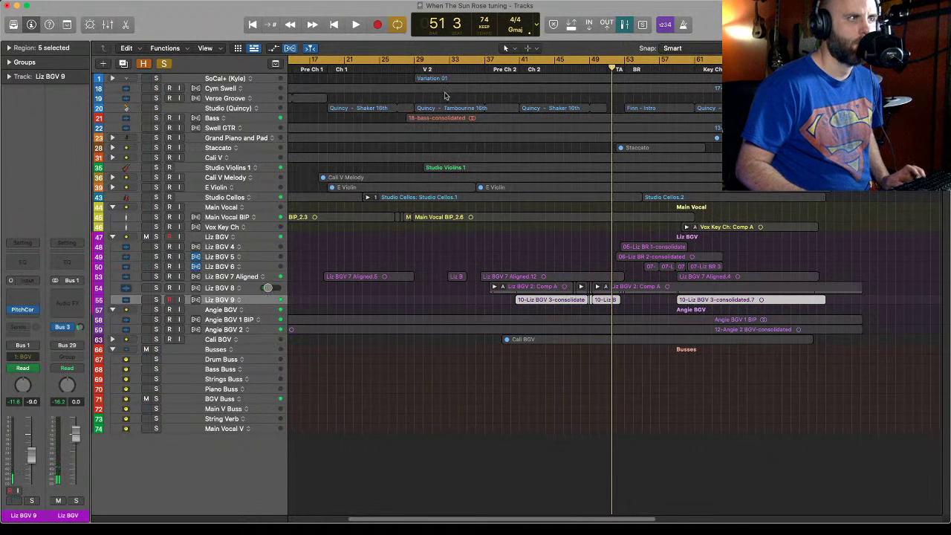
# Move the playhead back before bar 49 and play through the edited word.
pyautogui.press(',')
pyautogui.press(',')
pyautogui.press(',')
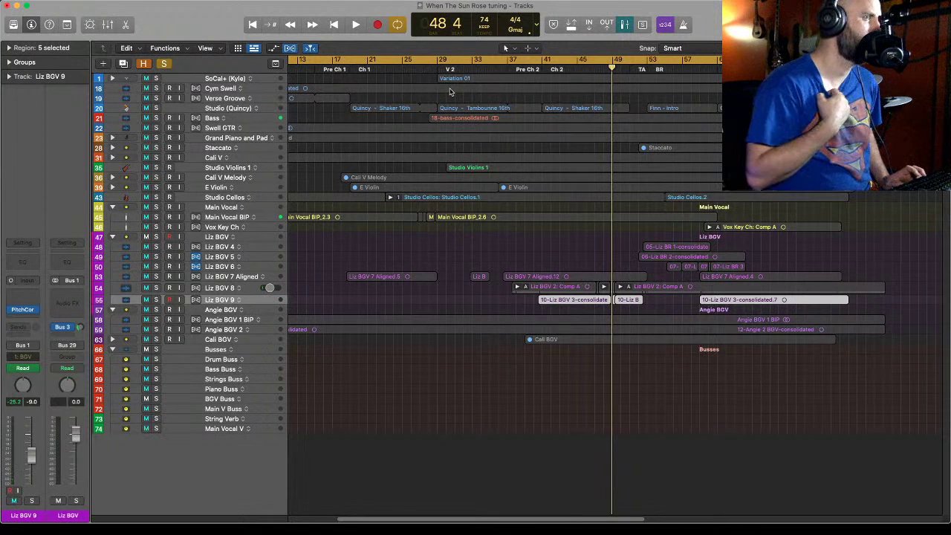
pyautogui.press('space')
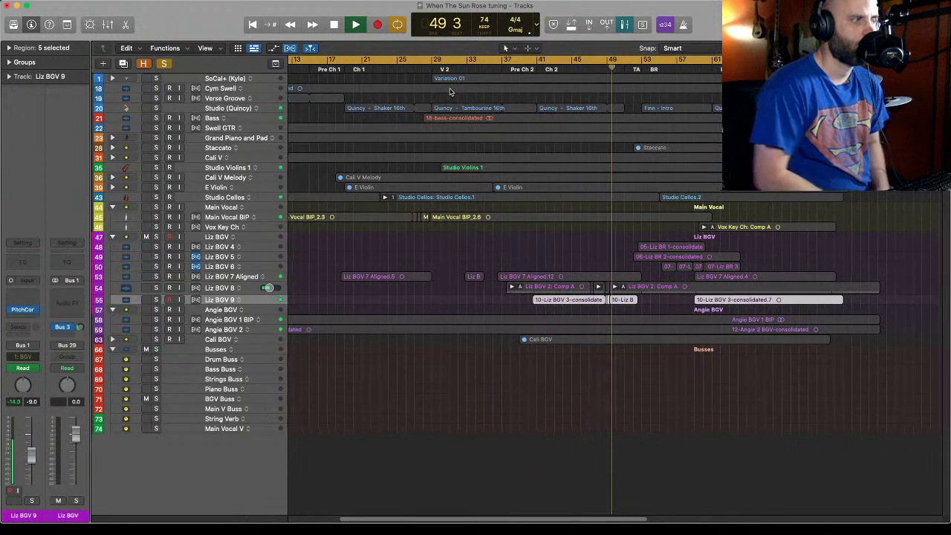
pyautogui.press('space')
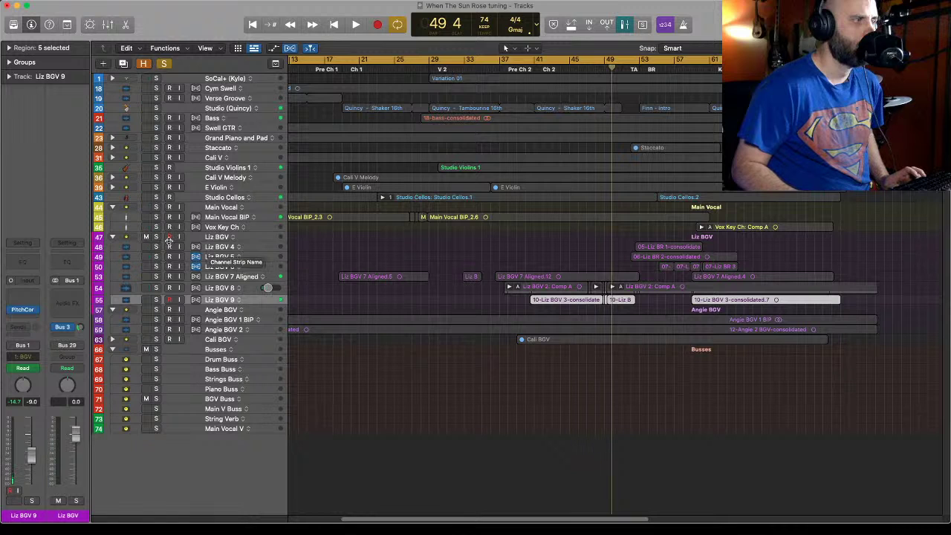
# Clear the project's remaining solo state and play the full mix from 49 4.
pyautogui.click(113, 237)
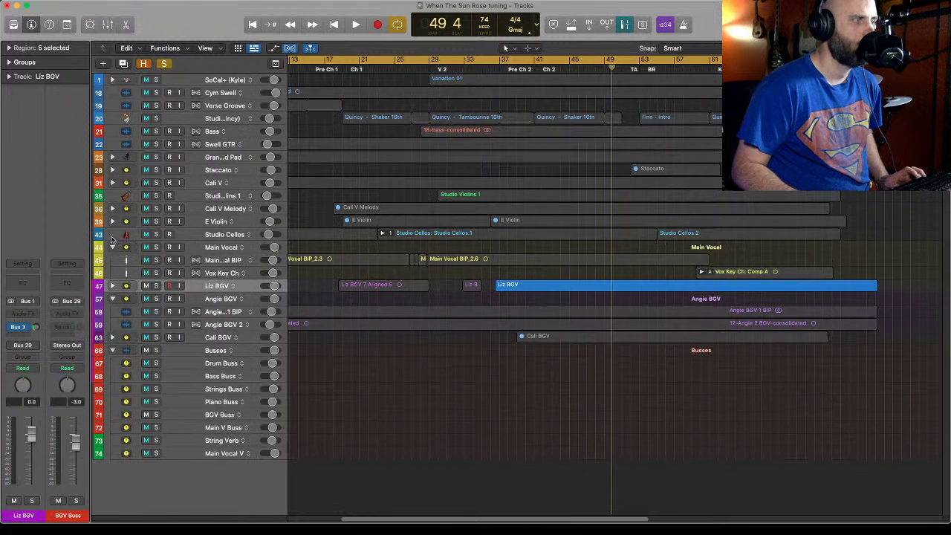
pyautogui.click(112, 286)
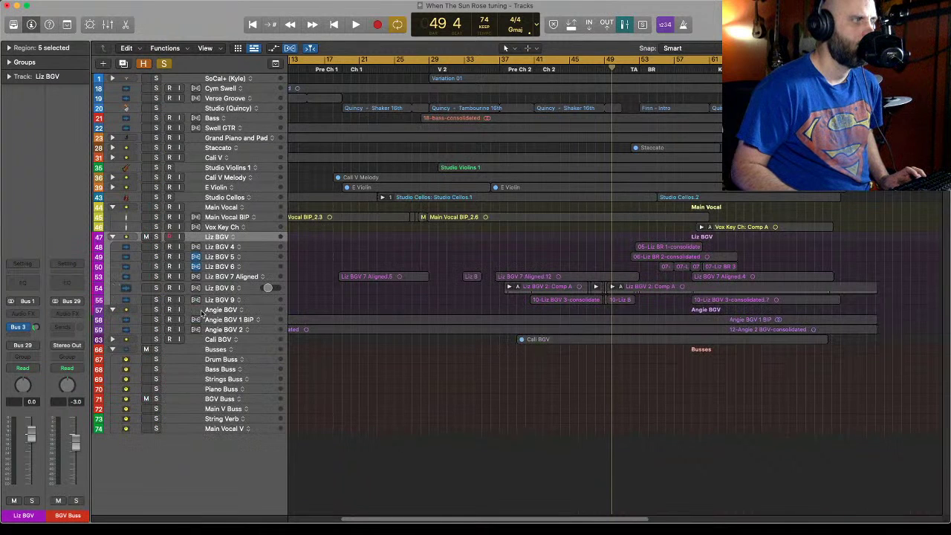
pyautogui.click(165, 64)
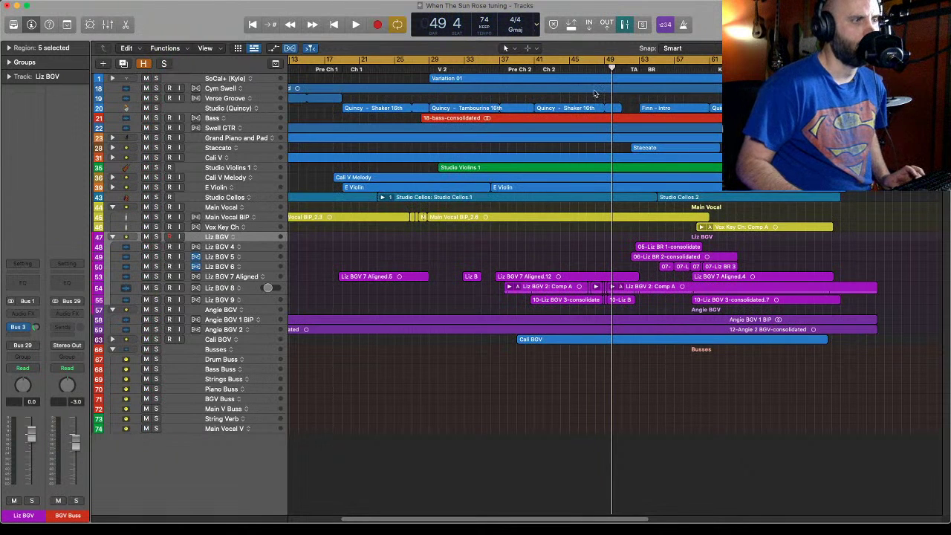
pyautogui.press('space')
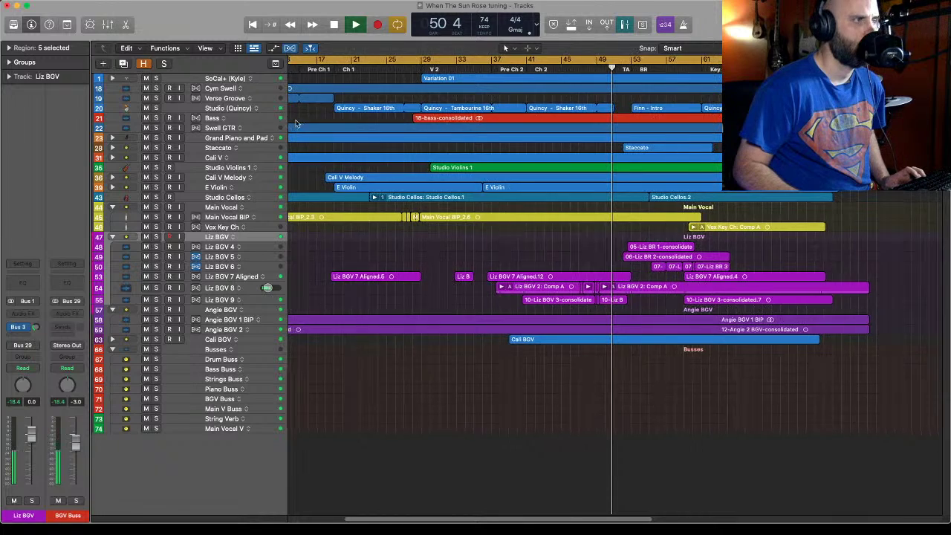
# Select the Bass track and check the channel levels in the mixer, dismissing the System Overload alert.
pyautogui.click(248, 120)
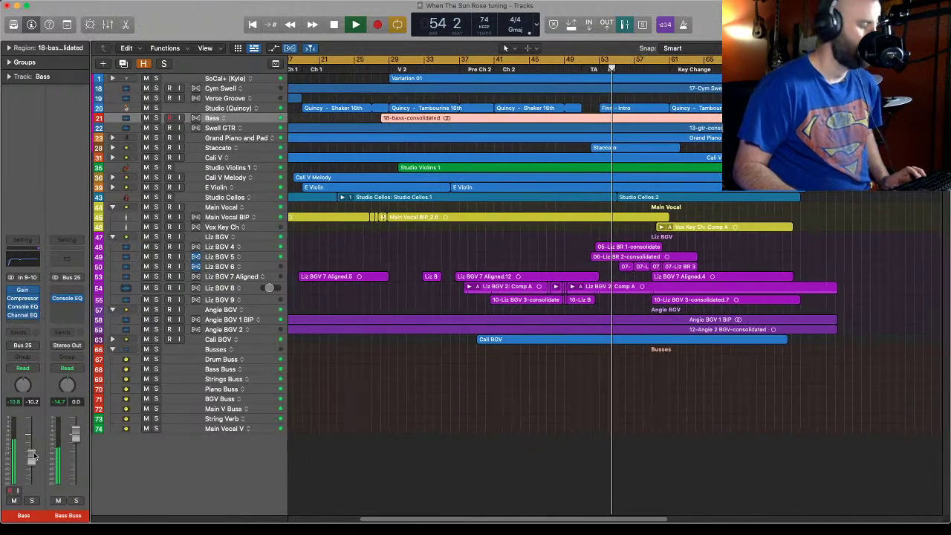
pyautogui.press('x')
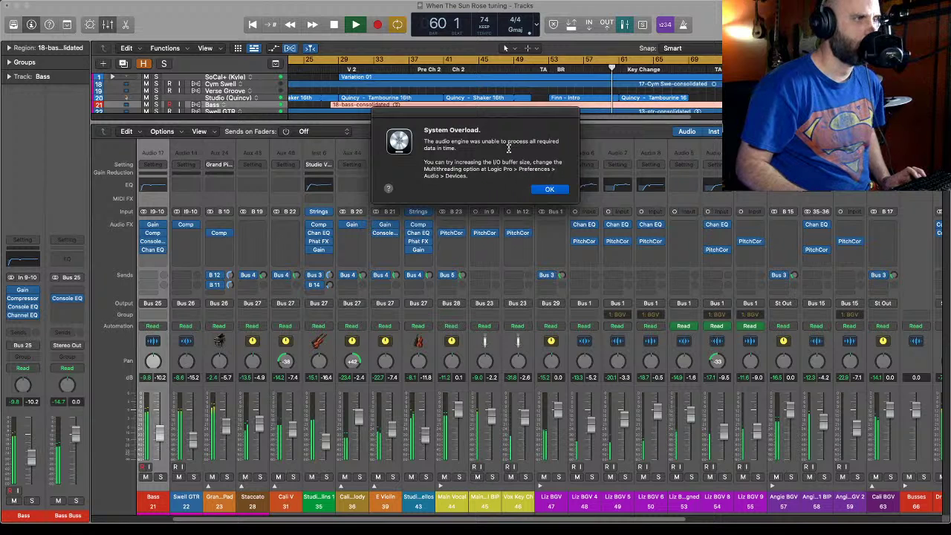
pyautogui.click(549, 190)
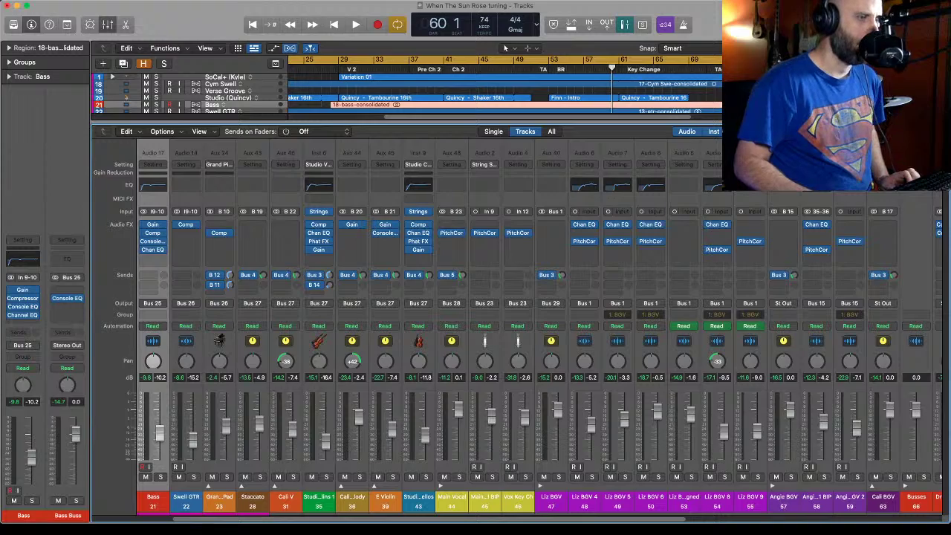
pyautogui.moveTo(559, 522); pyautogui.dragTo(452, 522)
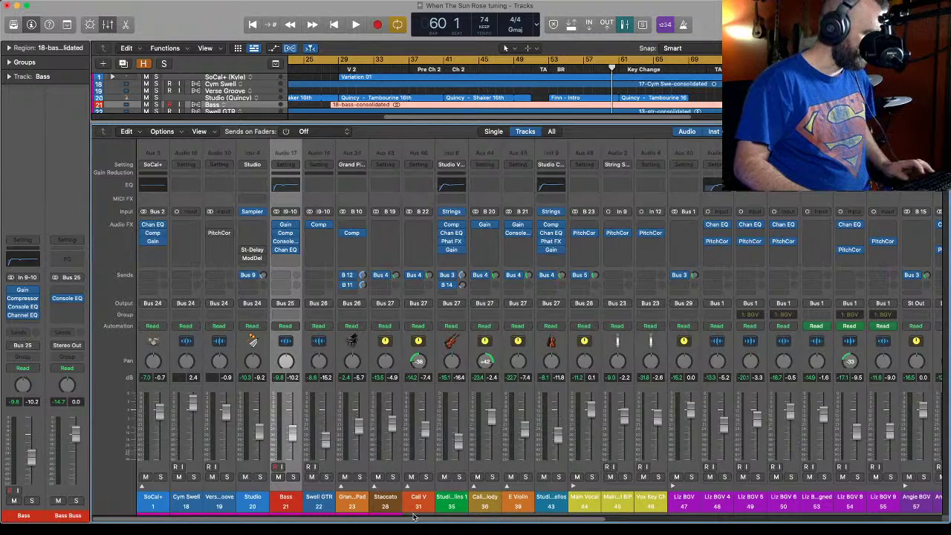
pyautogui.press('x')
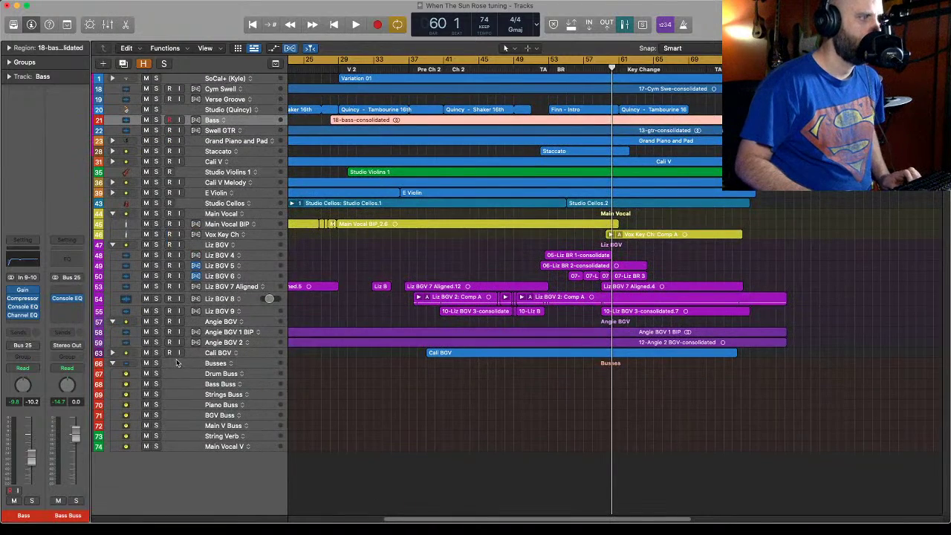
# Expand the Cali BGV stack, solo it and play it from bar 41.
pyautogui.click(112, 353)
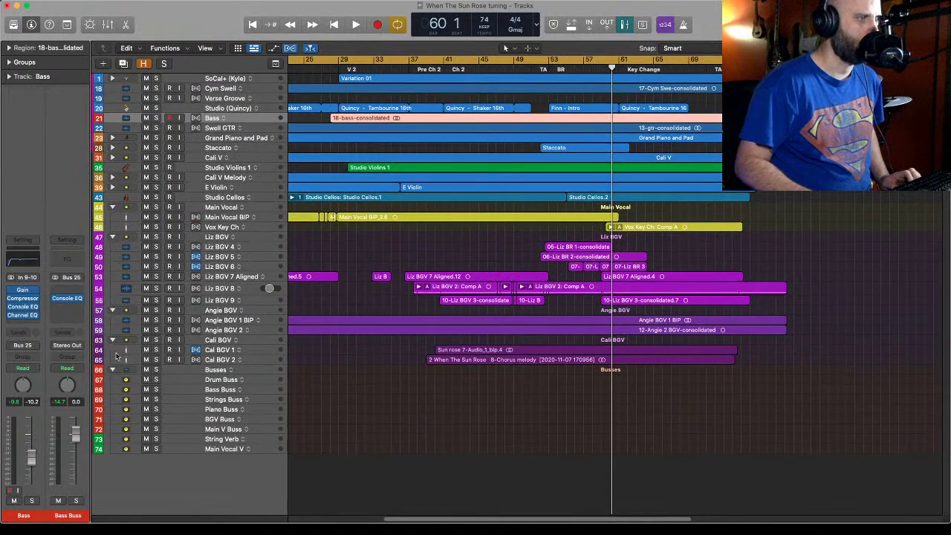
pyautogui.moveTo(474, 520); pyautogui.dragTo(342, 514)
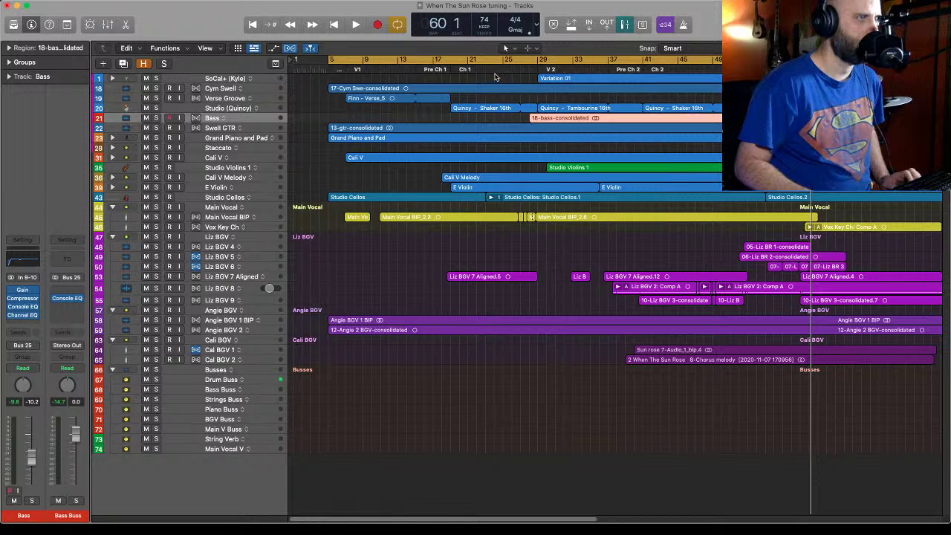
pyautogui.click(642, 69)
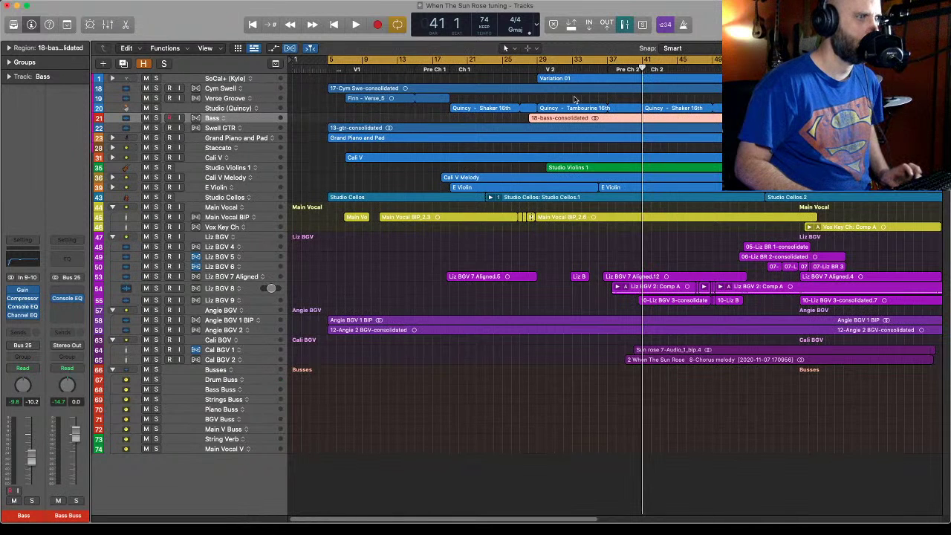
pyautogui.click(156, 350)
pyautogui.click(156, 350)
pyautogui.click(156, 339)
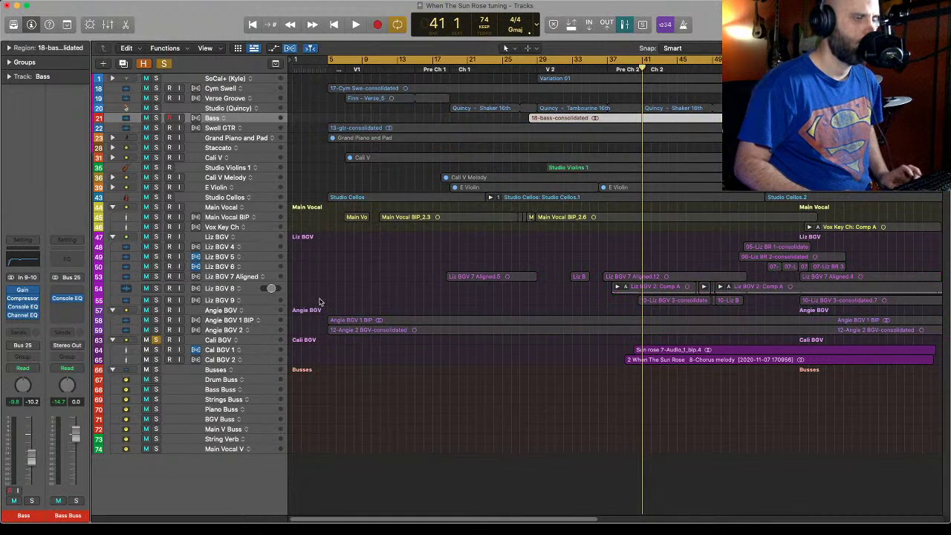
pyautogui.press('space')
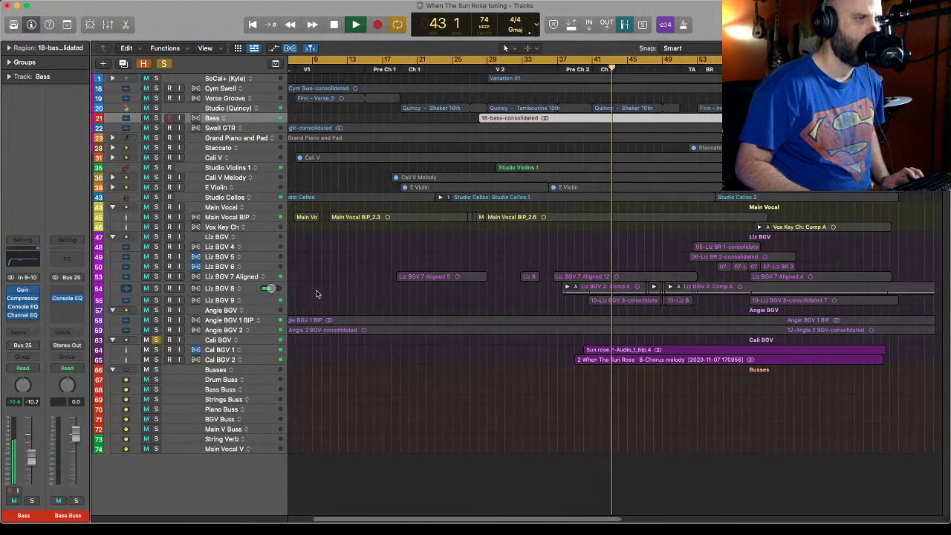
# Select the Cal BGV 1 and Cal BGV 2 tracks together and enlarge the track heights.
pyautogui.click(253, 352)
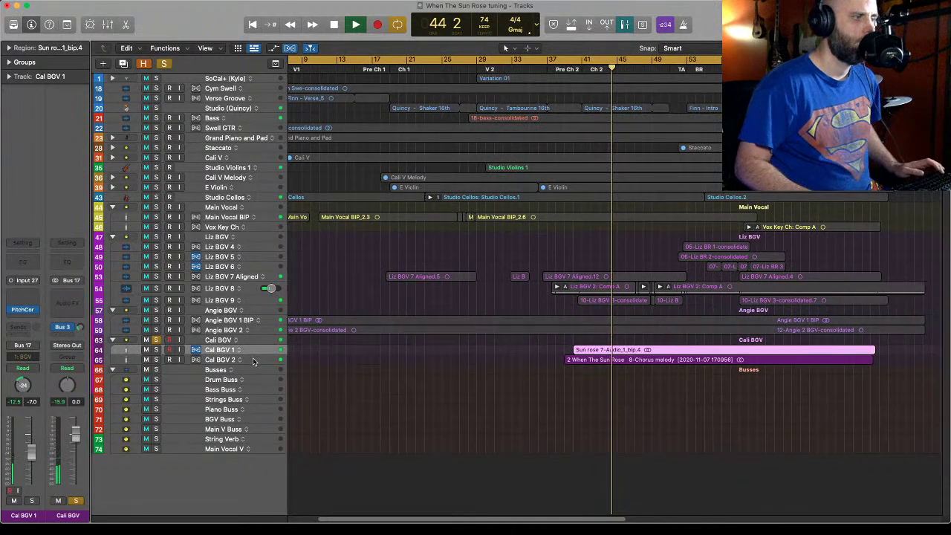
pyautogui.keyDown('shift'); pyautogui.click(254, 361); pyautogui.keyUp('shift')
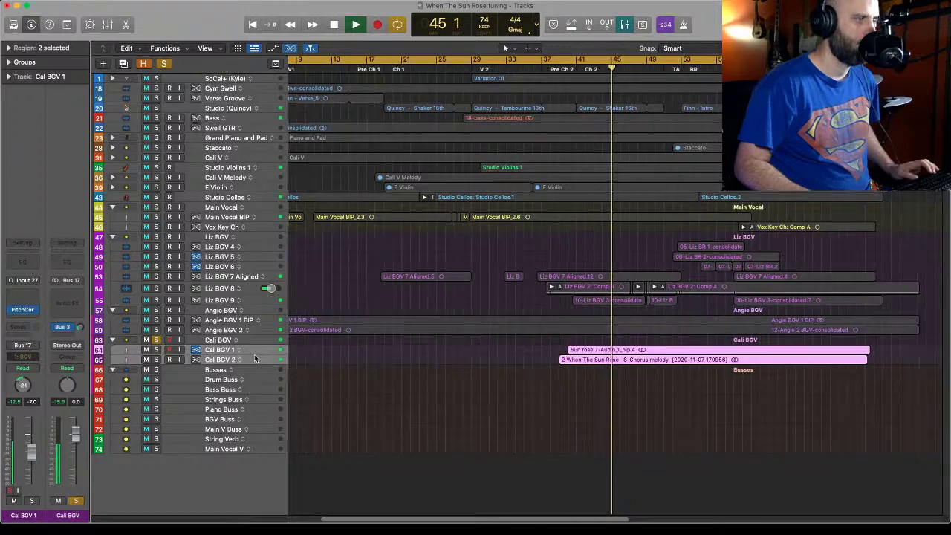
pyautogui.scroll(5, 254, 360)
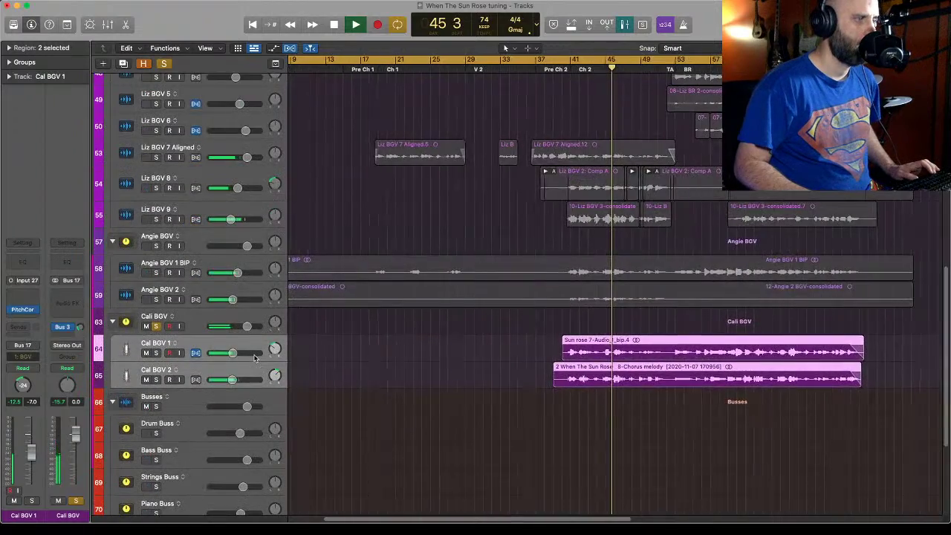
# Solo the Main Vocal stack alongside Cali BGV during playback to compare them, and return to the Cal BGV tracks.
pyautogui.scroll(2, 254, 358)
pyautogui.scroll(8, 253, 359)
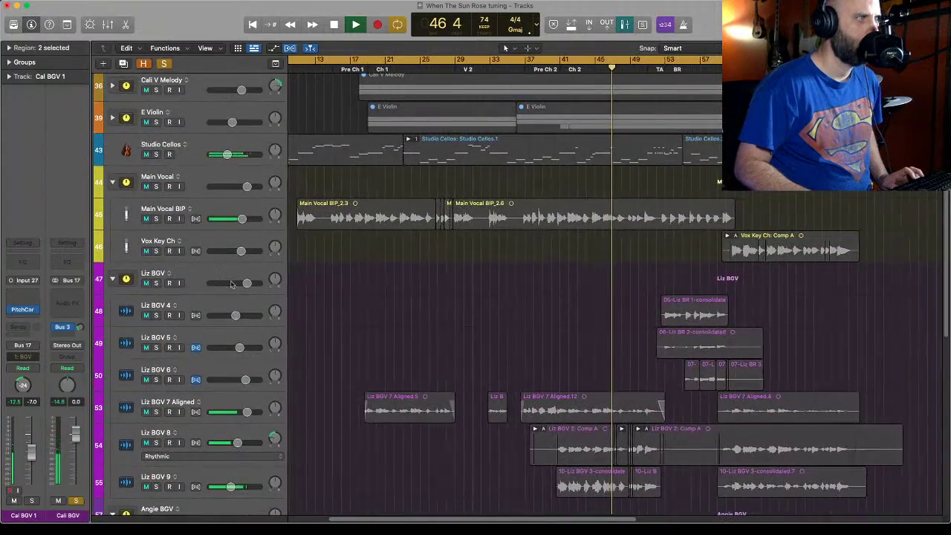
pyautogui.click(156, 218)
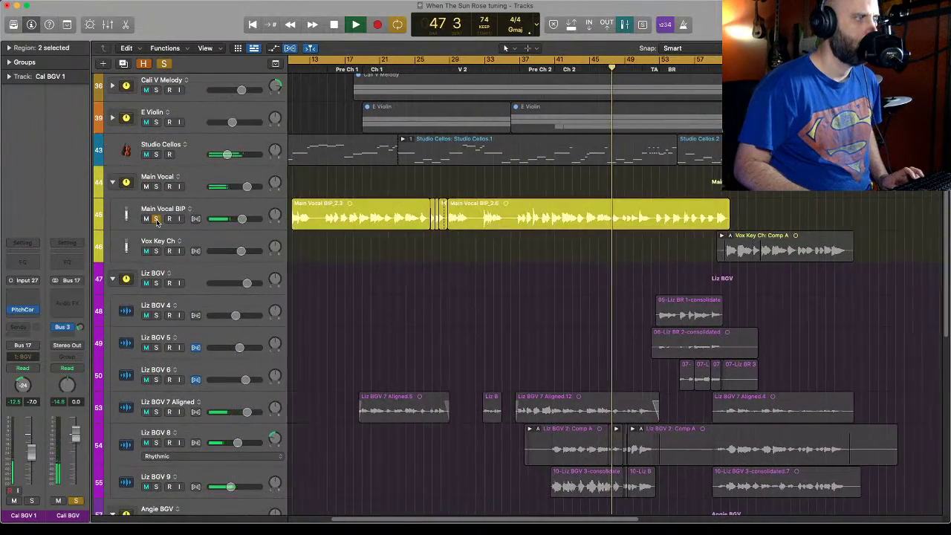
pyautogui.click(156, 219)
pyautogui.click(156, 187)
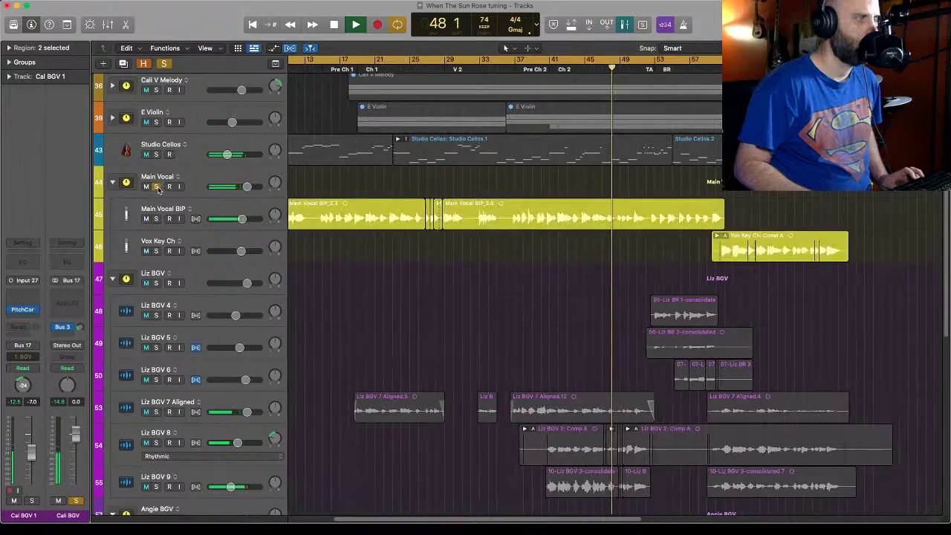
pyautogui.scroll(-2, 220, 281)
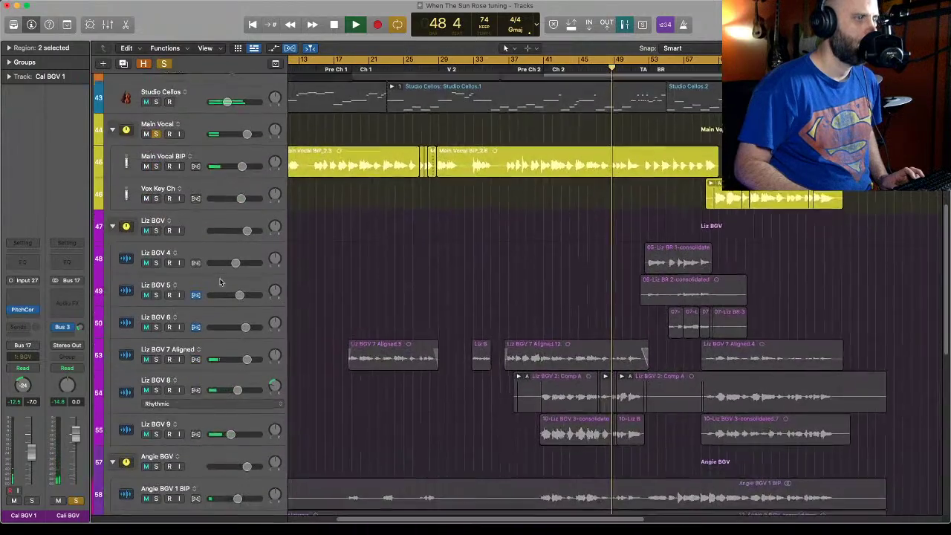
pyautogui.scroll(-8, 220, 281)
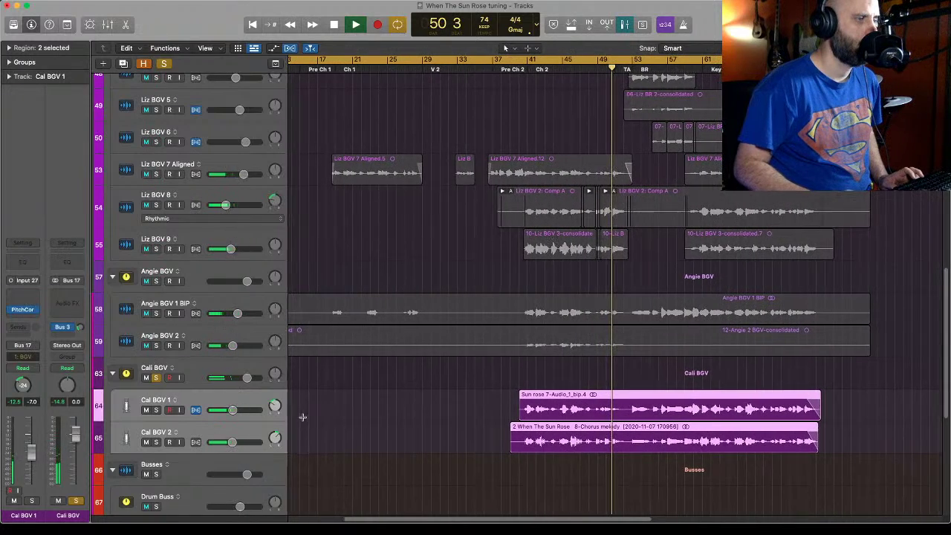
# Stop playback and mute only the Cal BGV 2 track, leaving Cal BGV 1 audible.
pyautogui.press('space')
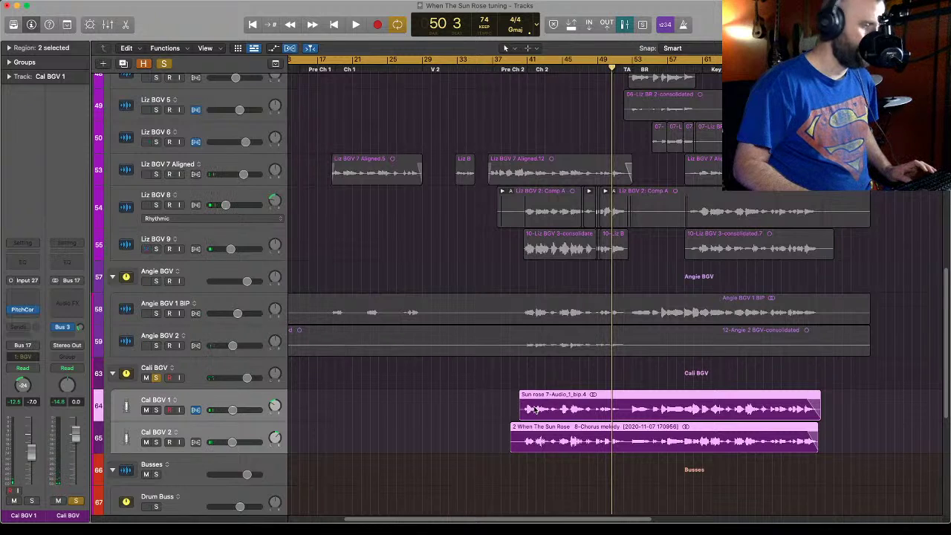
pyautogui.moveTo(541, 380); pyautogui.dragTo(670, 453)
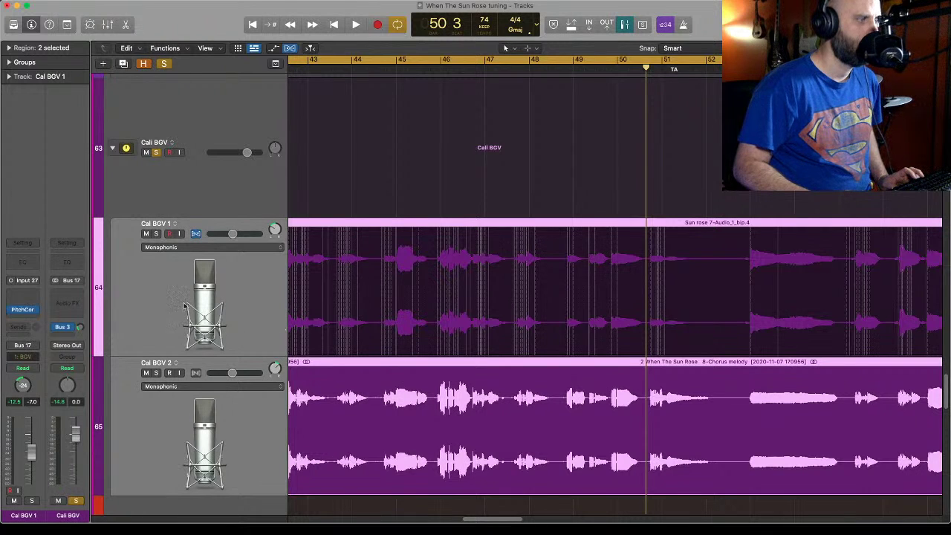
pyautogui.click(146, 373)
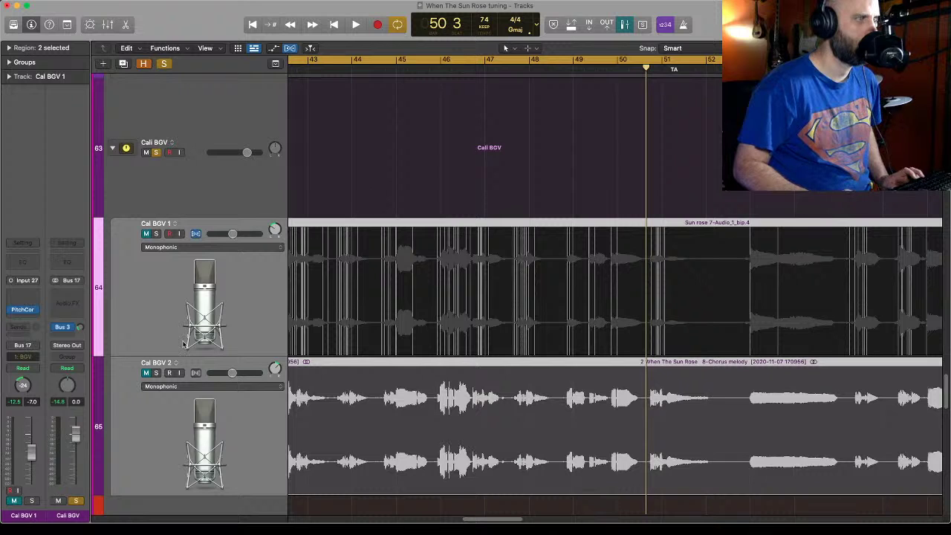
pyautogui.click(146, 373)
pyautogui.click(244, 307)
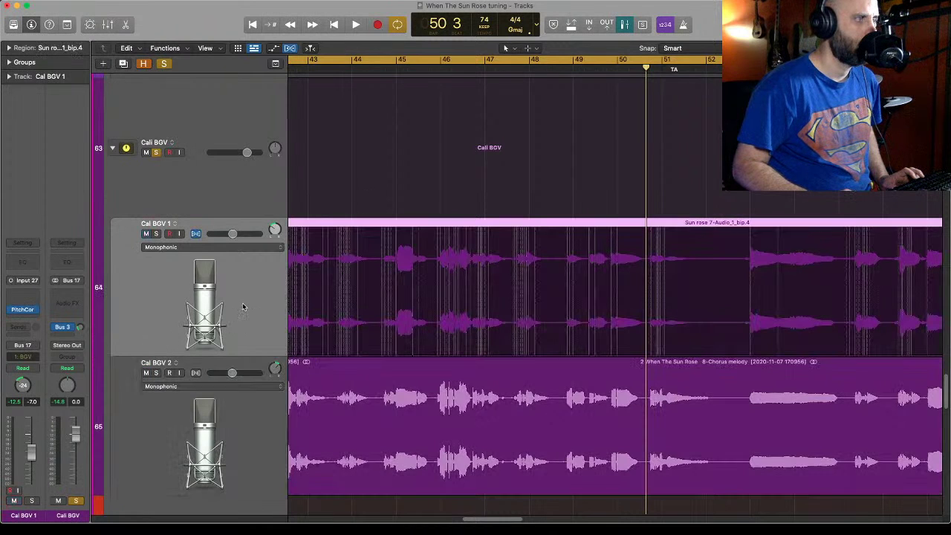
pyautogui.click(146, 373)
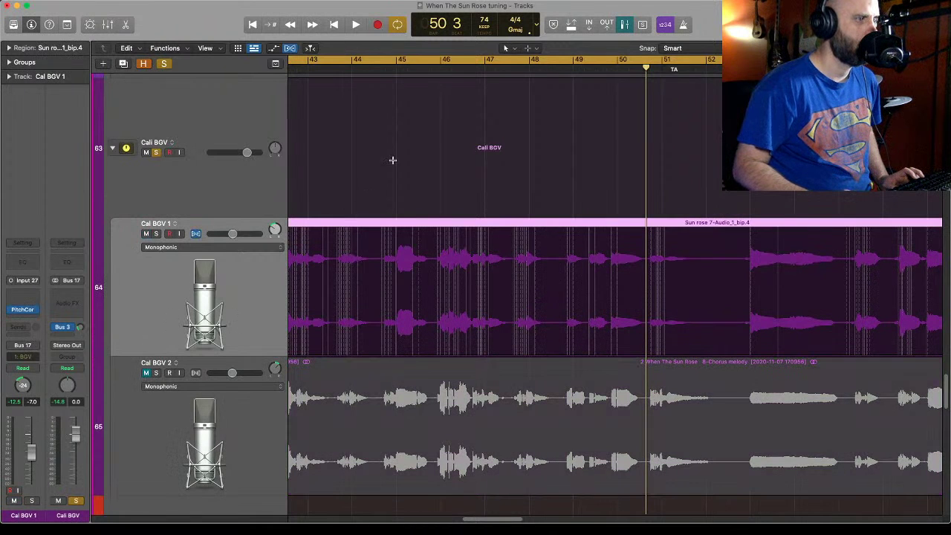
# Play Cal BGV 1 without Cal BGV 2 from bar 45 and compare both waveforms closely around bars 45 and 46.
pyautogui.click(395, 68)
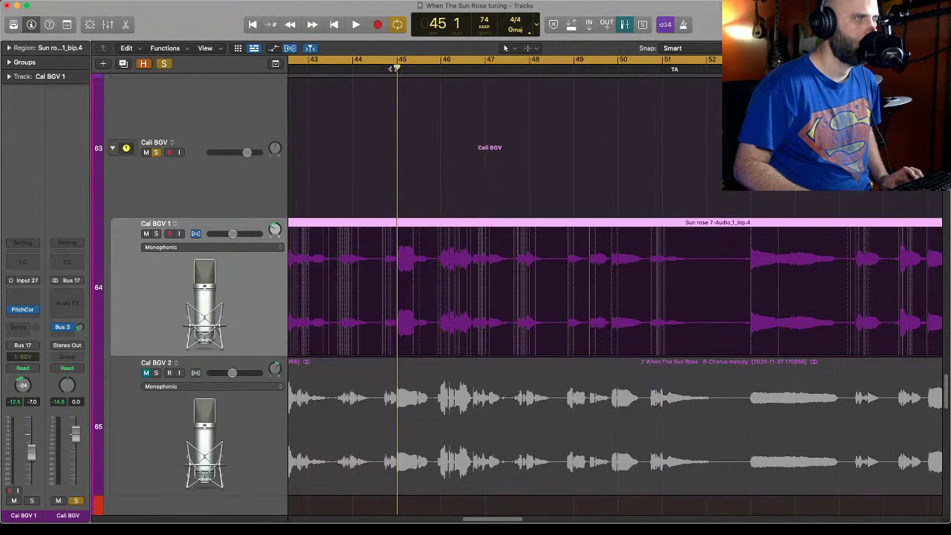
pyautogui.press('space')
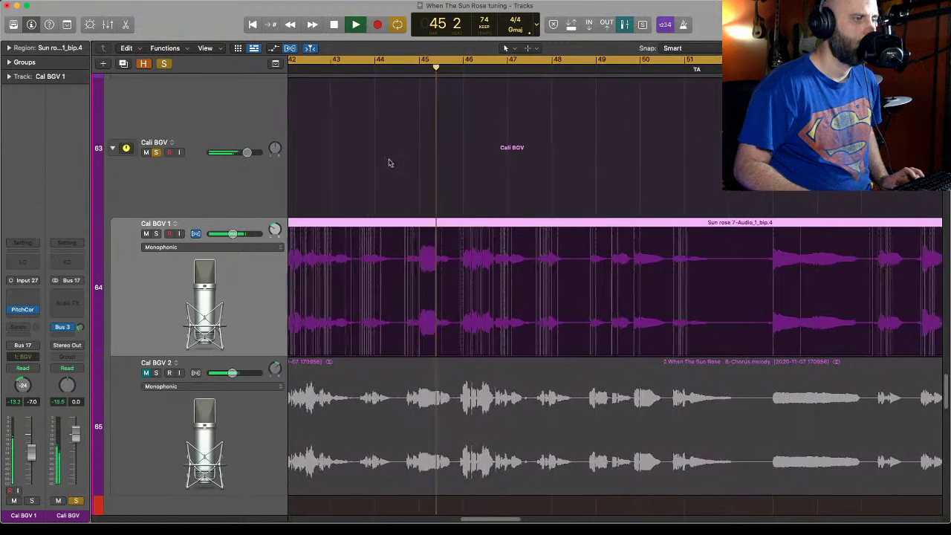
pyautogui.hscroll(-2, 395, 178)
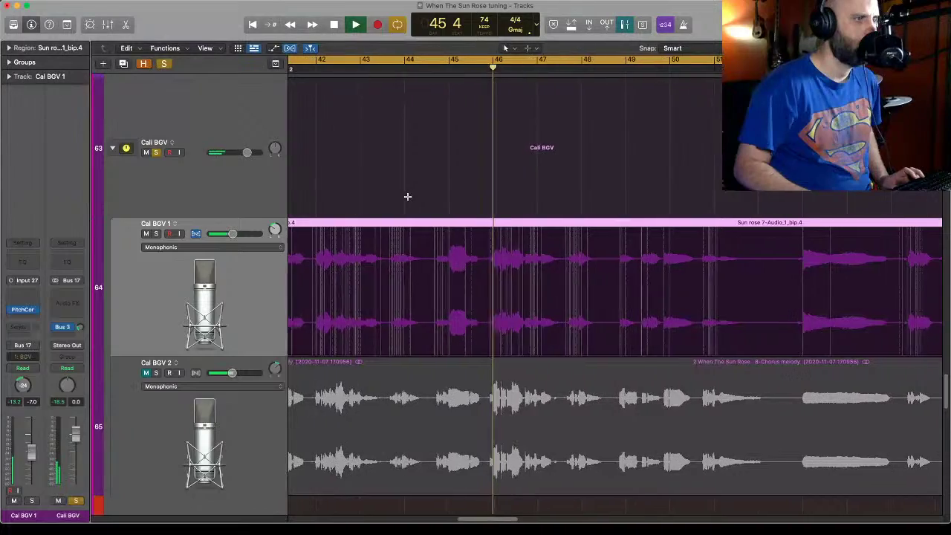
pyautogui.hscroll(-1, 407, 197)
pyautogui.press('space')
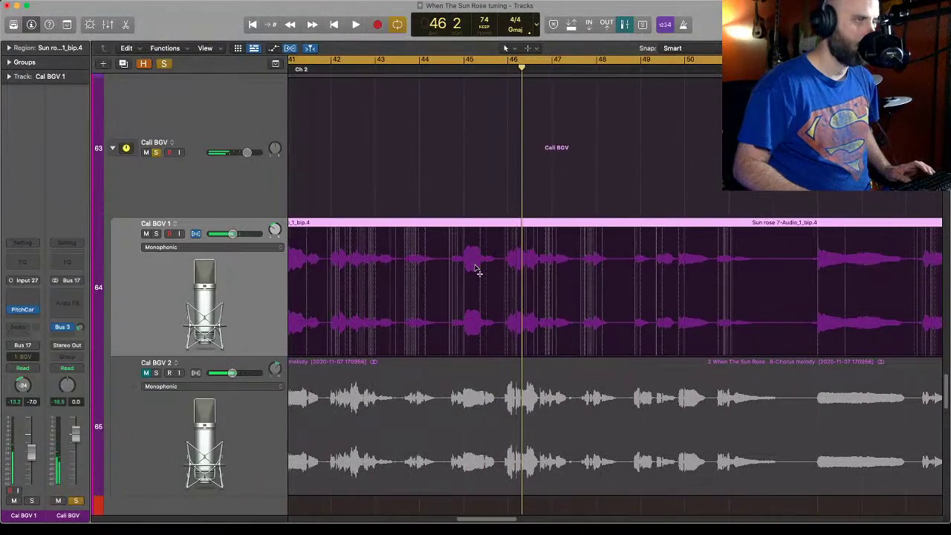
pyautogui.scroll(1, 477, 269)
pyautogui.scroll(5, 476, 269)
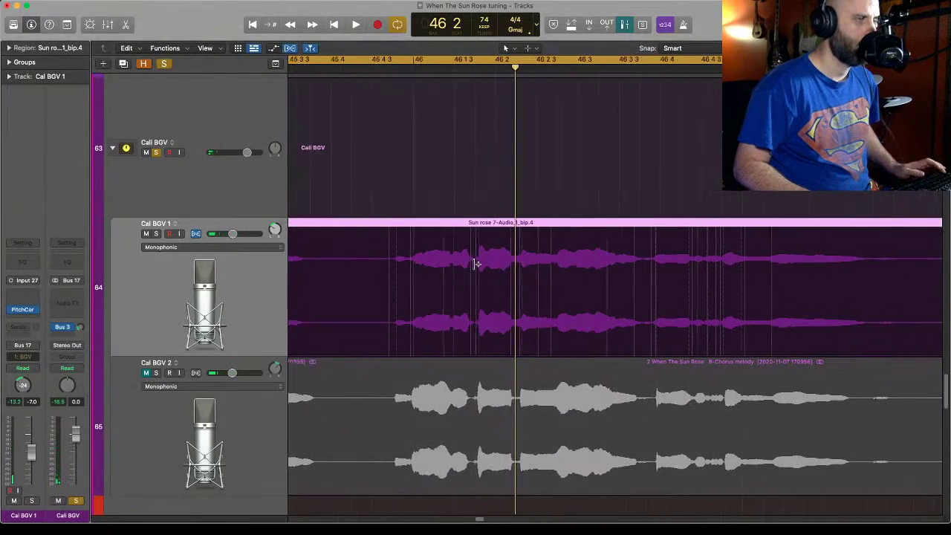
pyautogui.hscroll(-10, 474, 261)
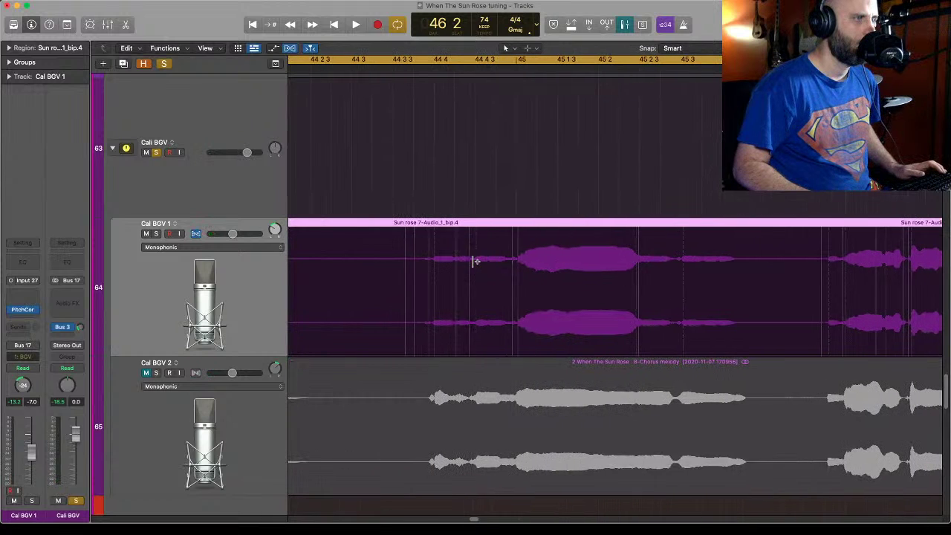
# Shift the flex marker on the tail syllable after Cal BGV 1's long bar 45 note slightly earlier, auditioning before and after.
pyautogui.click(344, 65)
pyautogui.press('space')
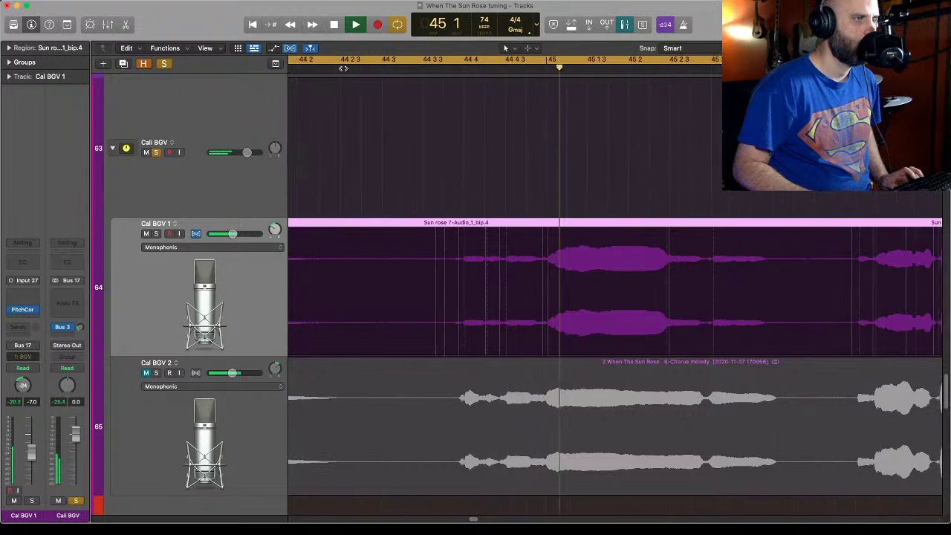
pyautogui.press('space')
pyautogui.moveTo(553, 290); pyautogui.dragTo(538, 290)
pyautogui.click(343, 69)
pyautogui.press('space')
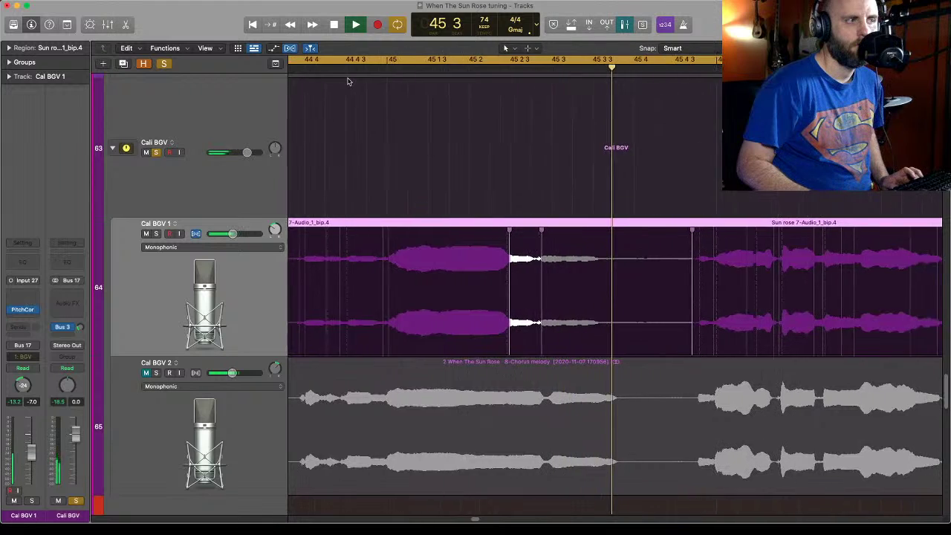
pyautogui.press('space')
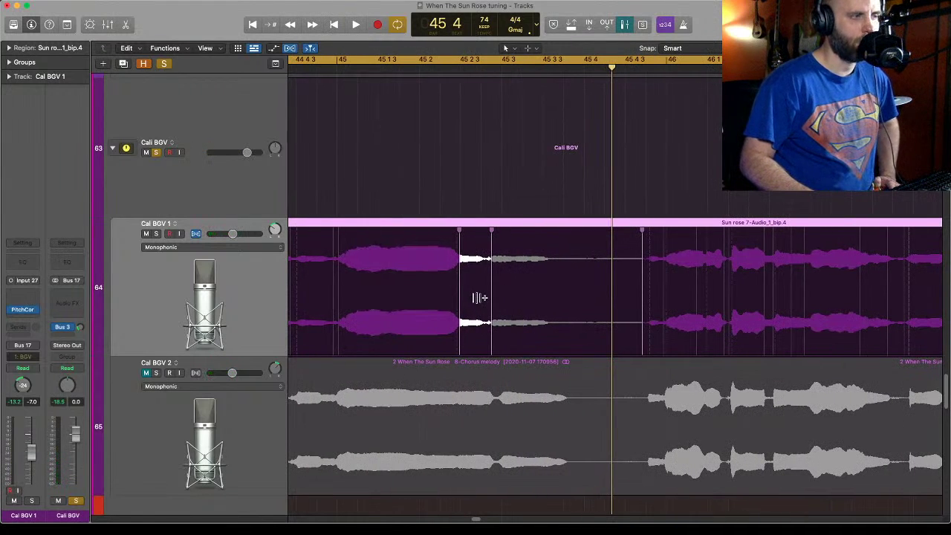
# Play Cal BGV 1 from bar 44 beat 4 into bar 46 and nudge the flex marker just after bar 46 beat 2 slightly later.
pyautogui.click(325, 69)
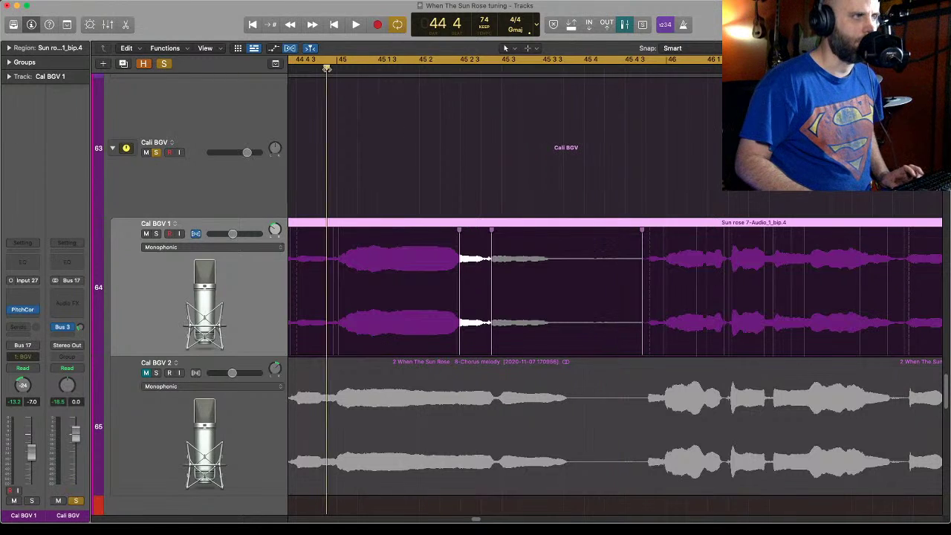
pyautogui.press('space')
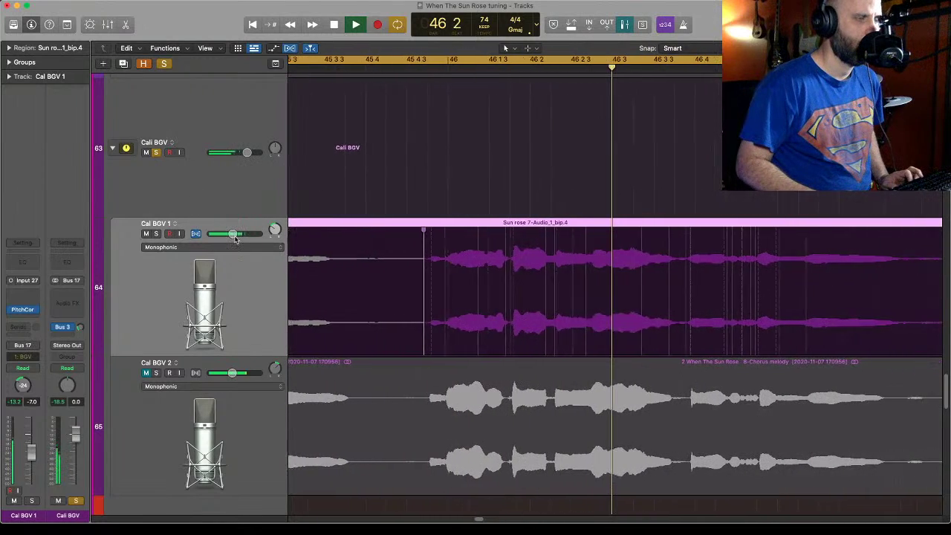
pyautogui.press('space')
pyautogui.click(355, 65)
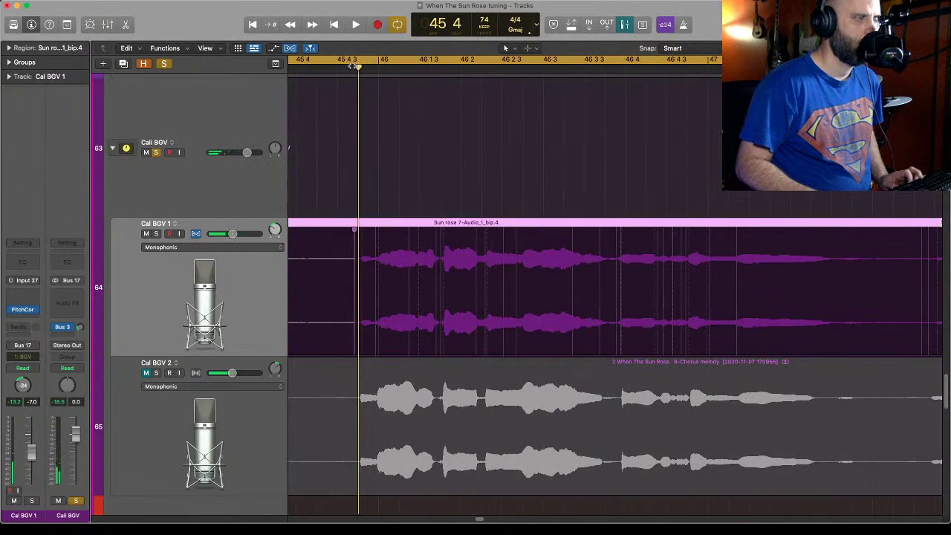
pyautogui.press('space')
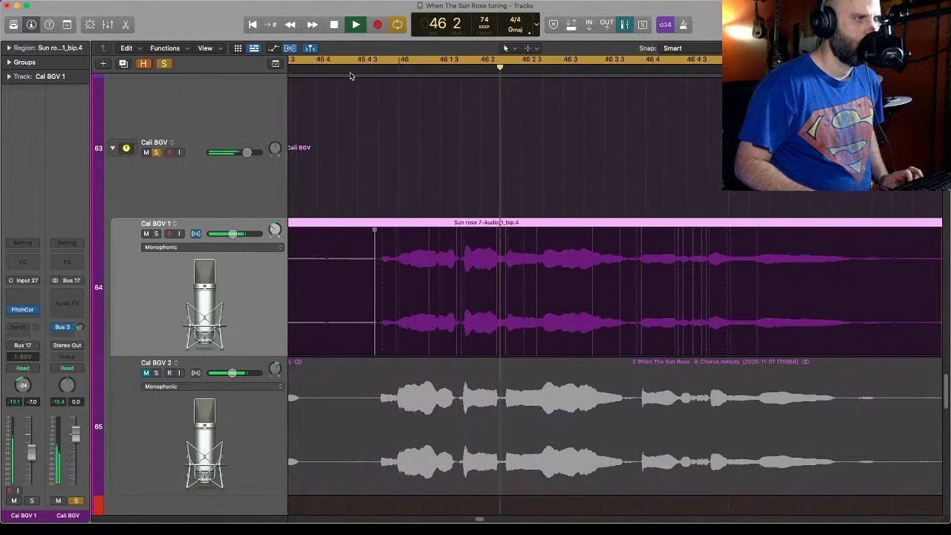
pyautogui.press('space')
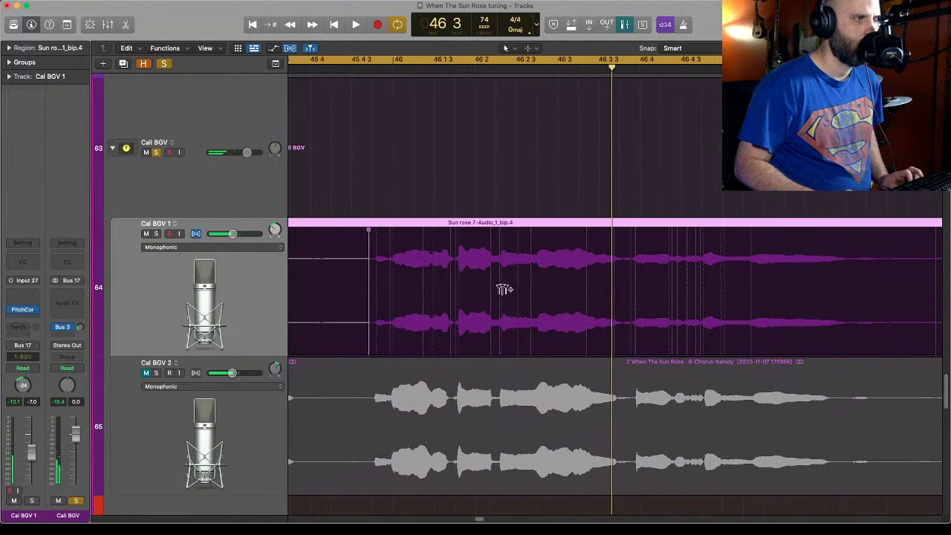
# Play on into bar 47, shift the Cal BGV 1 flex marker just after the bar's start slightly earlier, and replay from bar 46 beat 4.
pyautogui.click(394, 66)
pyautogui.press('space')
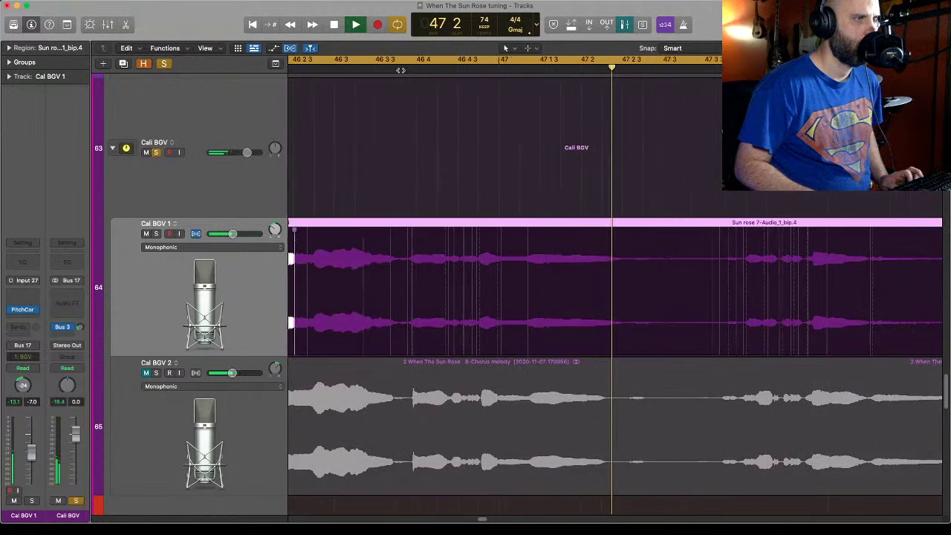
pyautogui.press('space')
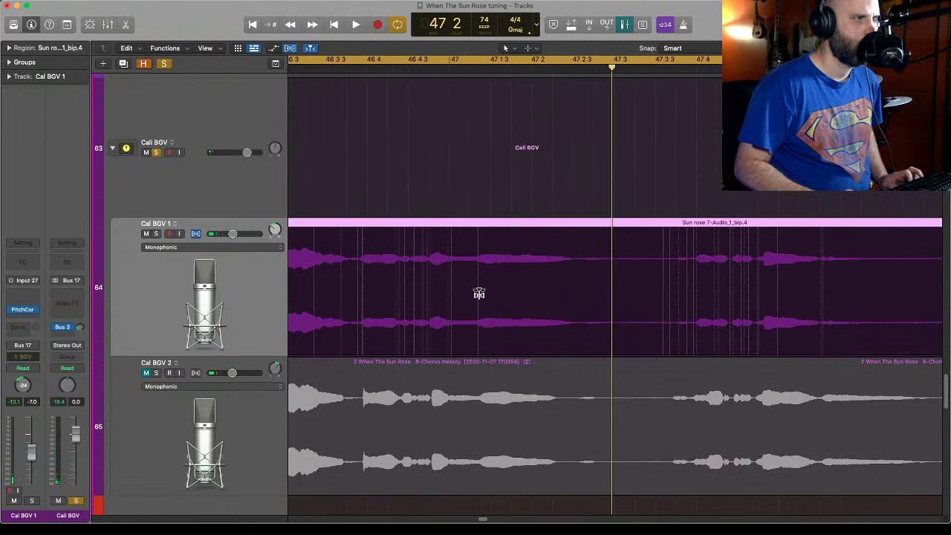
pyautogui.click(367, 69)
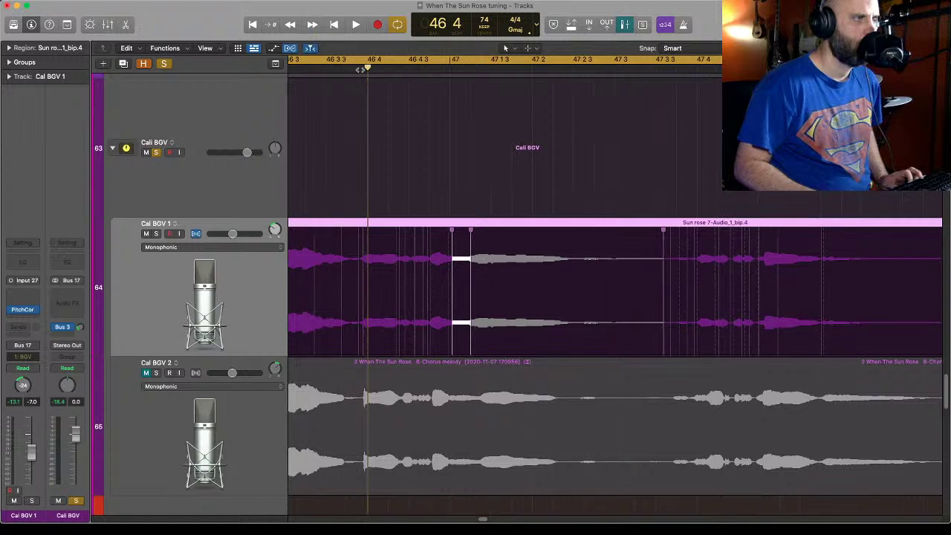
pyautogui.press('space')
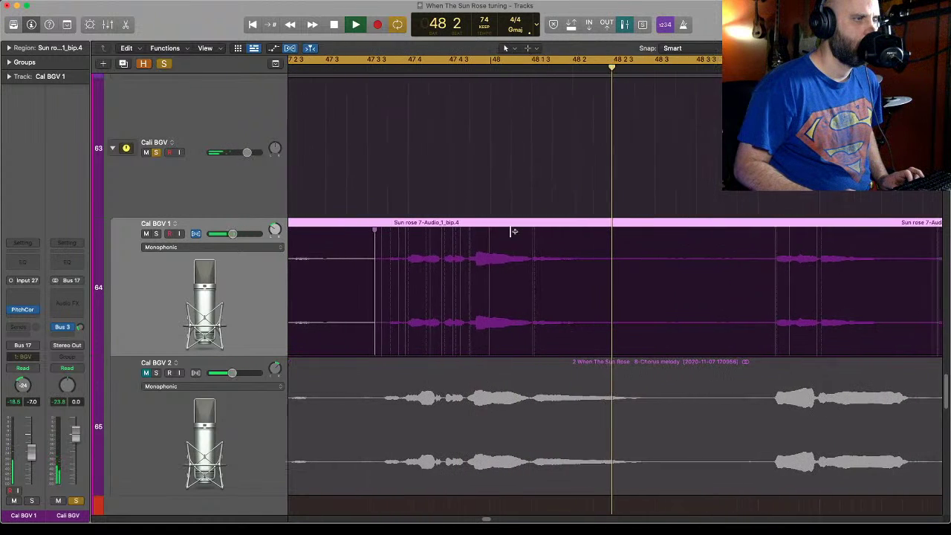
# Add flex markers around the Cal BGV 1 note just before bar 48, shift its start slightly later, and audition the phrase.
pyautogui.press('space')
pyautogui.click(369, 69)
pyautogui.press('space')
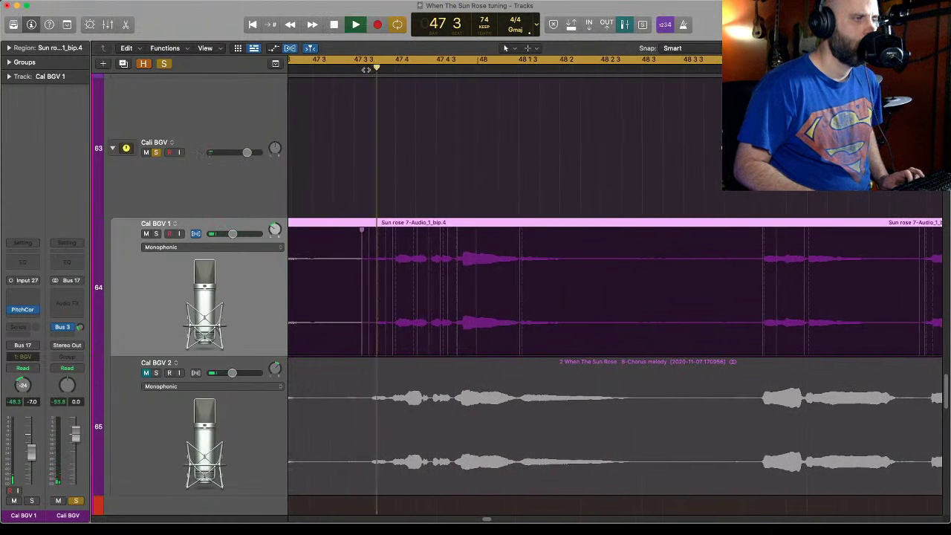
pyautogui.press('space')
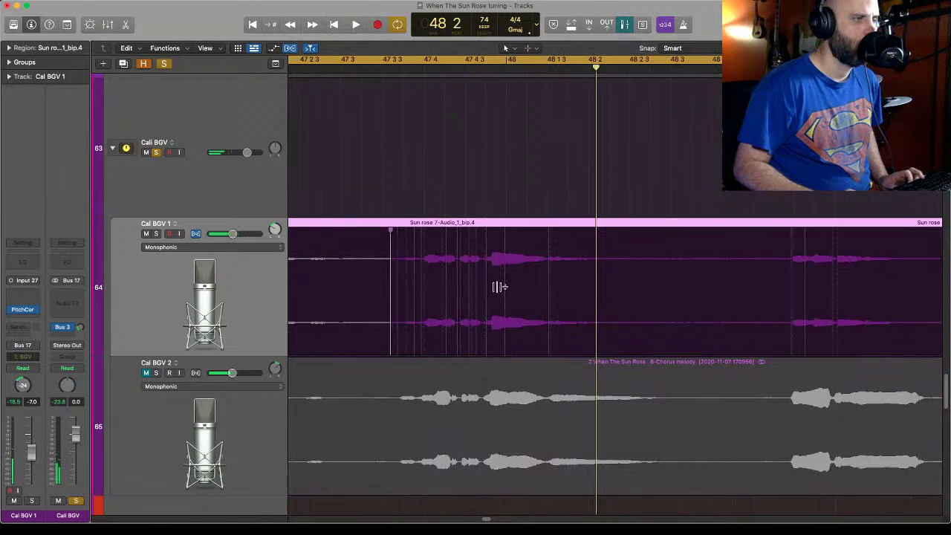
pyautogui.click(486, 287)
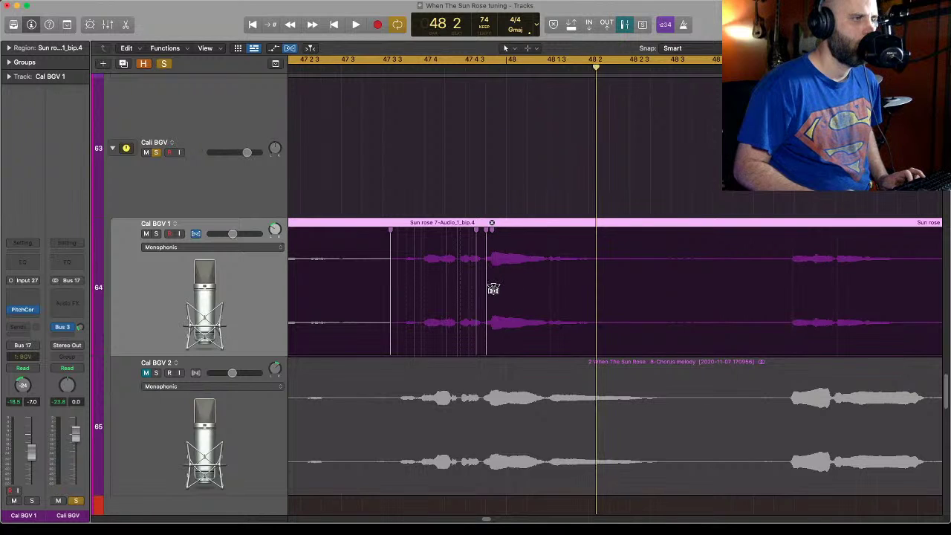
pyautogui.click(499, 290)
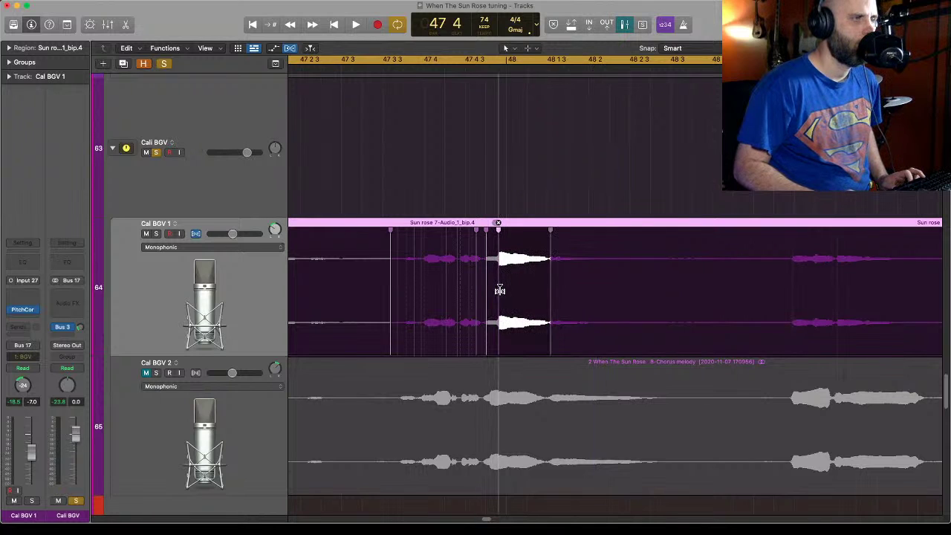
pyautogui.click(404, 69)
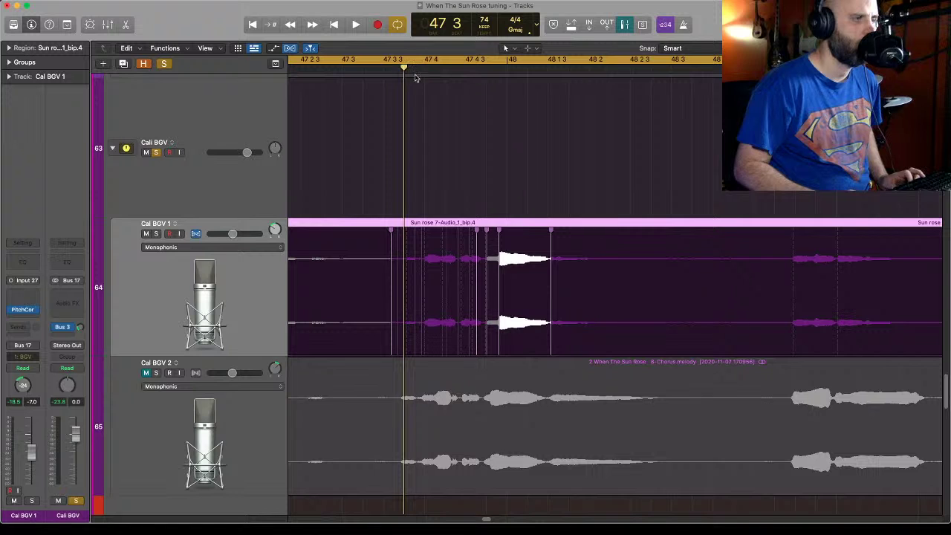
pyautogui.press('space')
pyautogui.press('space')
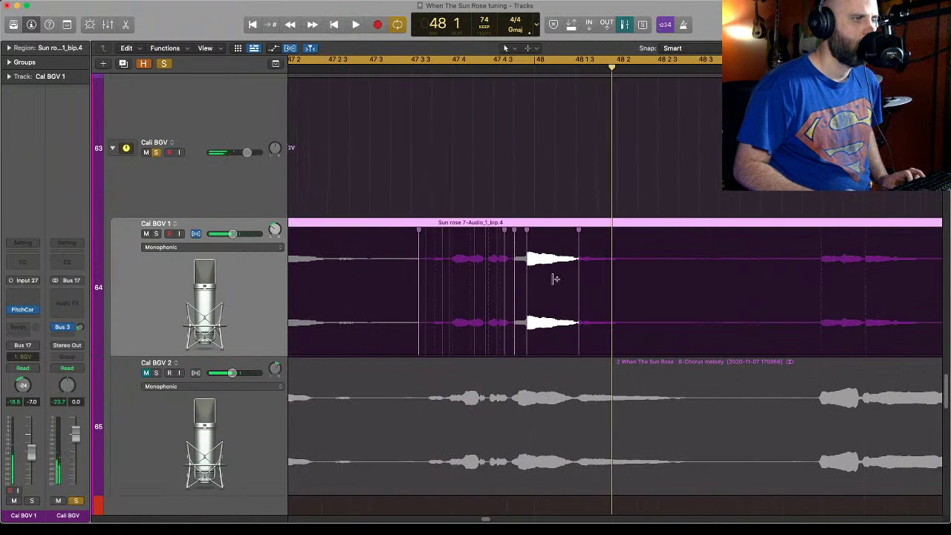
# Pull the start of the Cal BGV 1 note before bar 48 earlier to match Cal BGV 2, and play from bar 47 beat 3.
pyautogui.moveTo(527, 282); pyautogui.dragTo(514, 287)
pyautogui.click(387, 70)
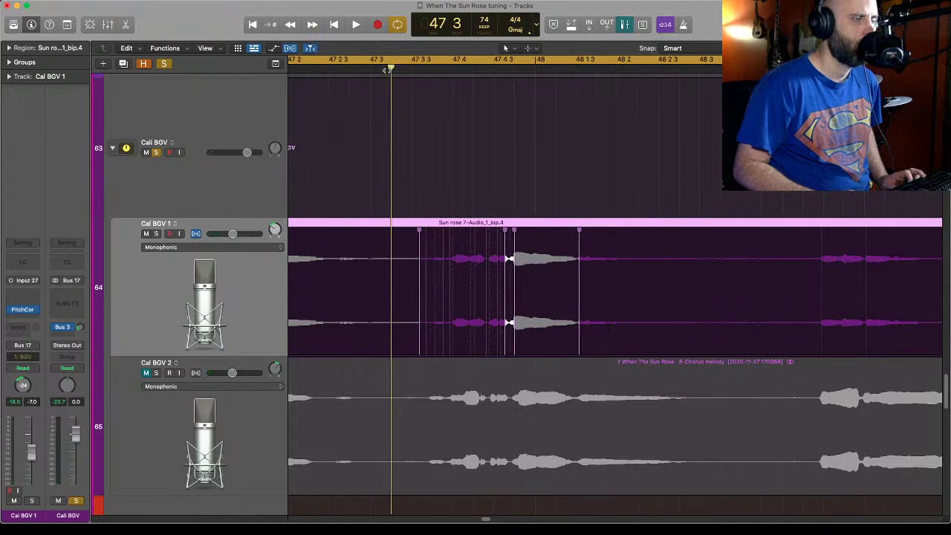
pyautogui.press('space')
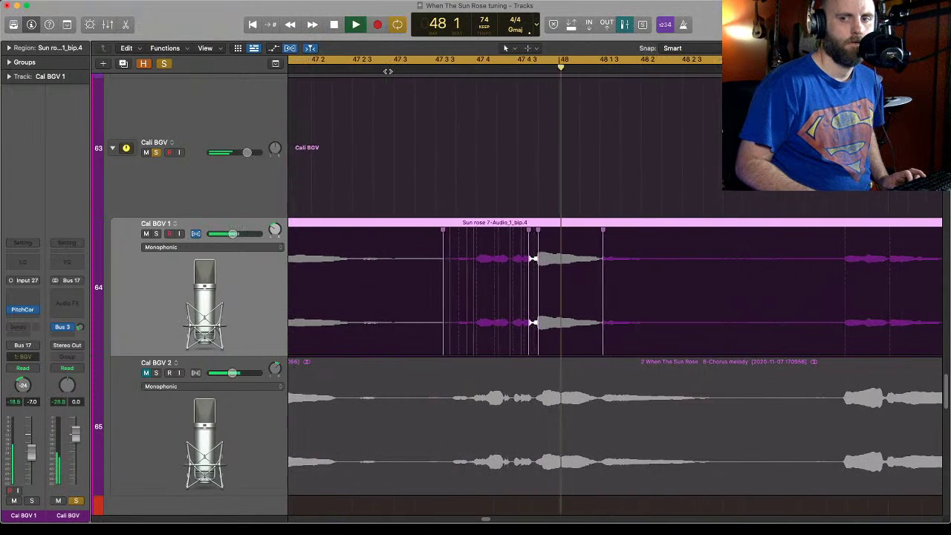
pyautogui.press('space')
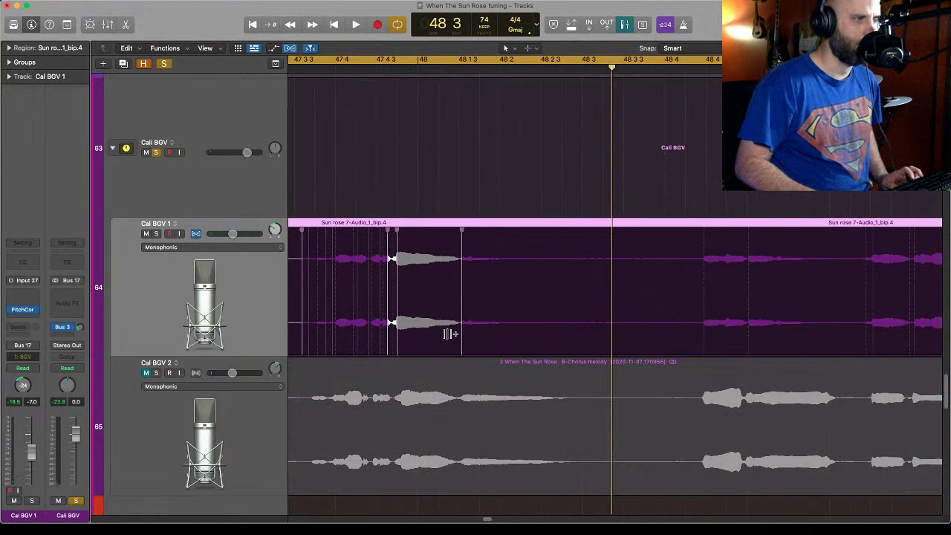
# Unmute Cal BGV 2 and play both backing vocals together from about bar 44 beat 3 through bar 45 to compare their timing.
pyautogui.click(146, 373)
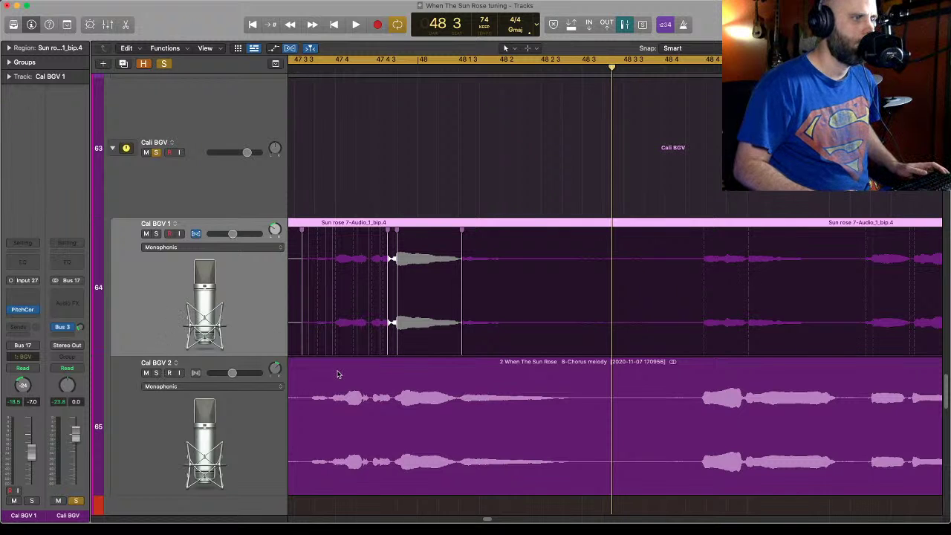
pyautogui.hscroll(-10, 336, 373)
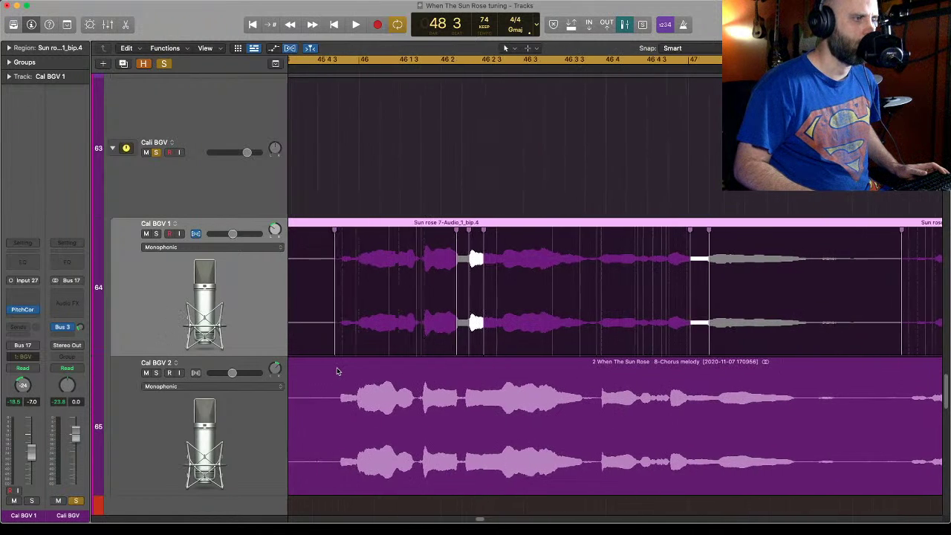
pyautogui.hscroll(-5, 337, 372)
pyautogui.hscroll(-8, 337, 371)
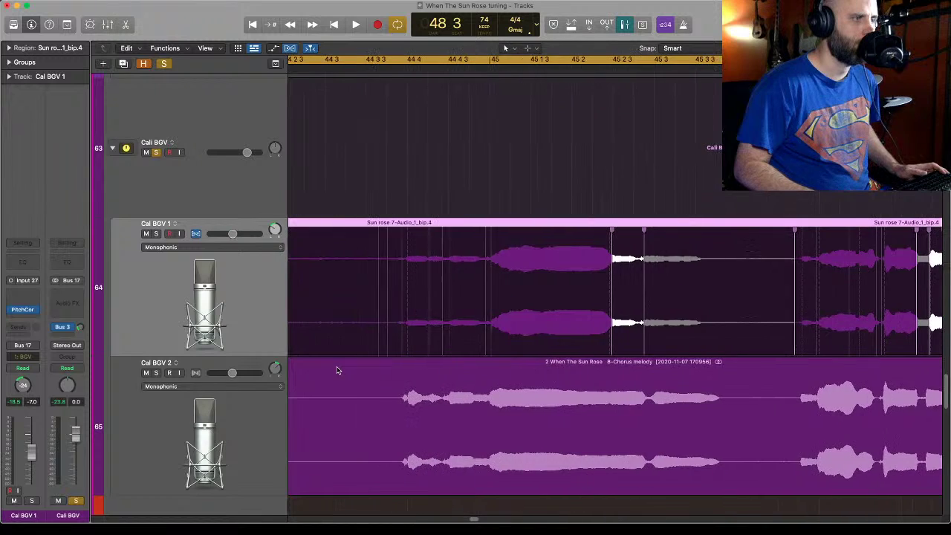
pyautogui.click(328, 69)
pyautogui.press('space')
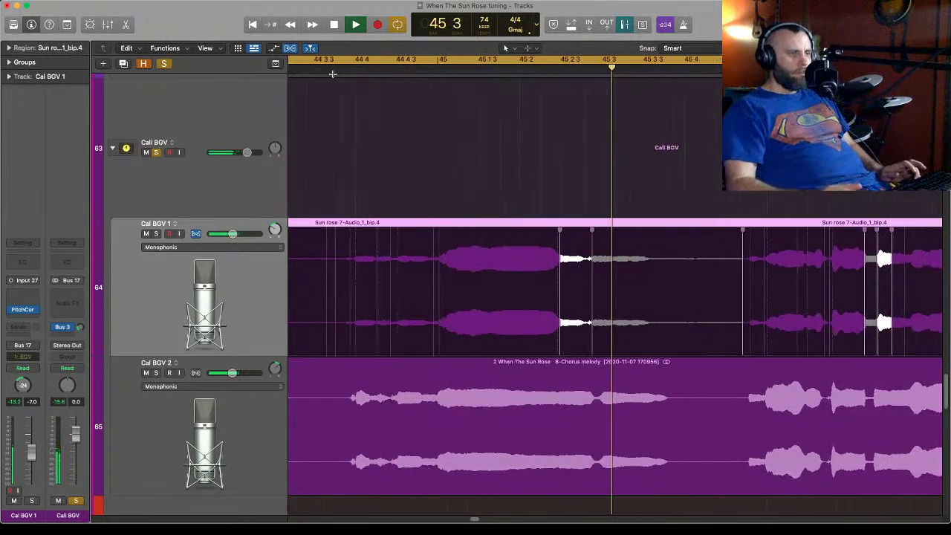
pyautogui.press('space')
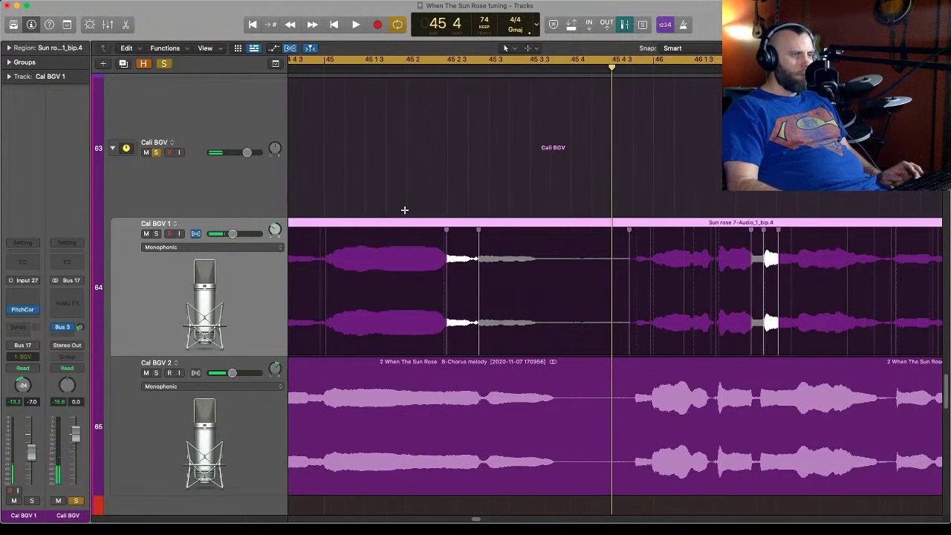
pyautogui.press('space')
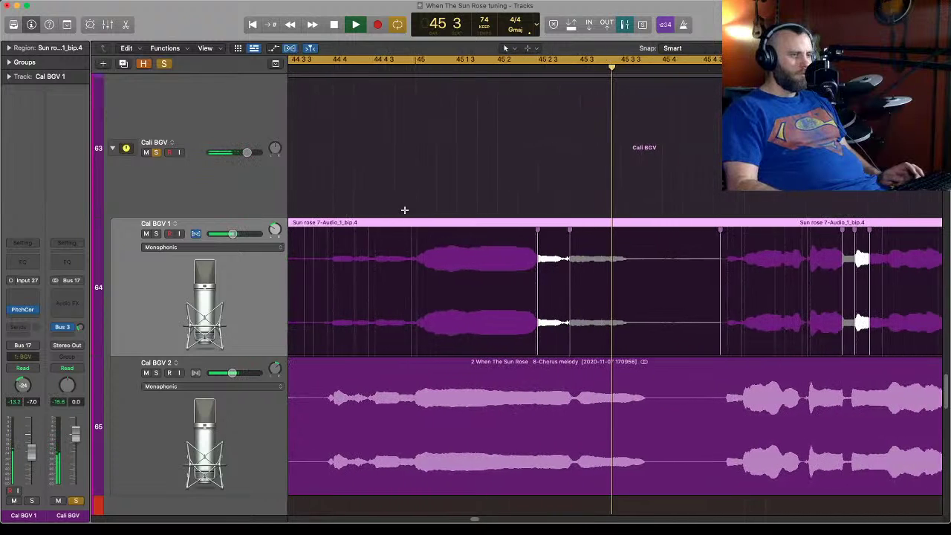
pyautogui.press('space')
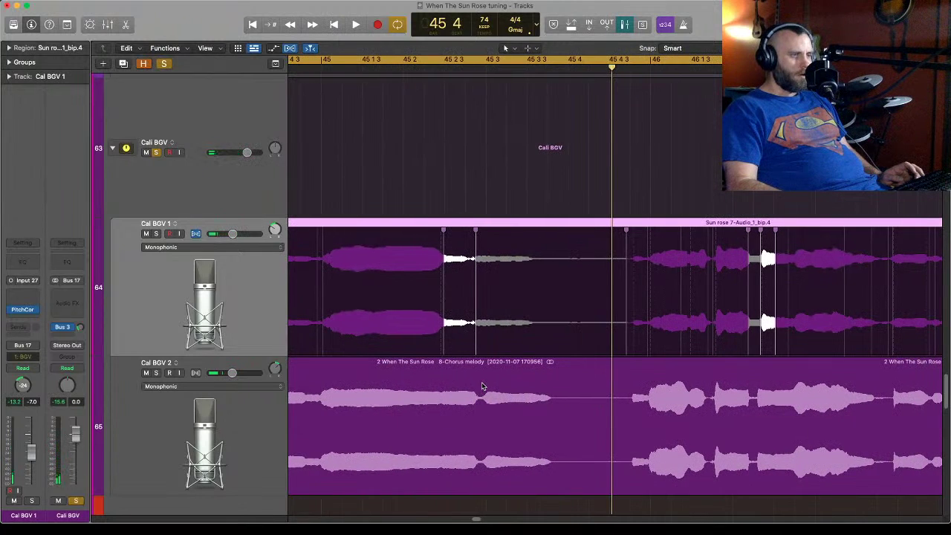
# Split the tail syllable near bar 45 beat 3 on Cal BGV 2 into its own region, stretch its start slightly earlier, and play it back.
pyautogui.click(481, 387)
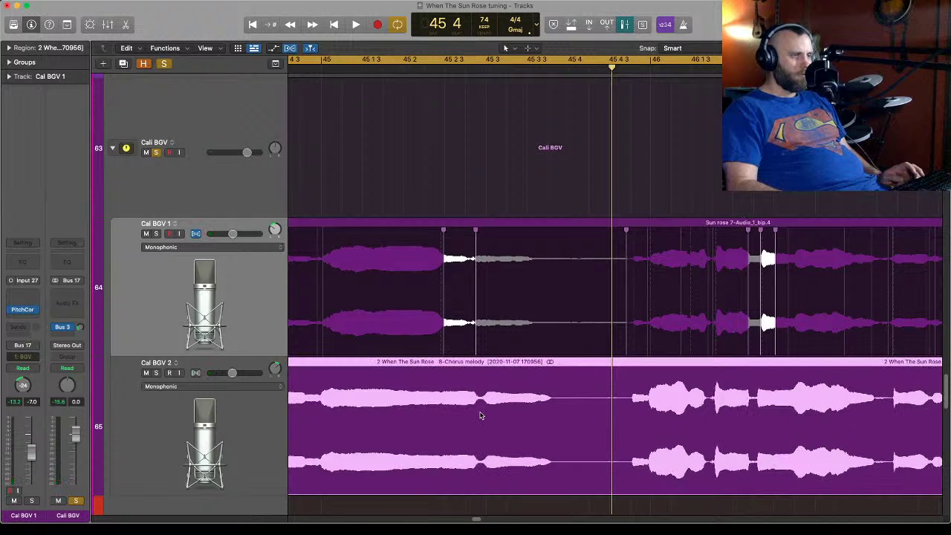
pyautogui.moveTo(481, 432); pyautogui.dragTo(575, 469)
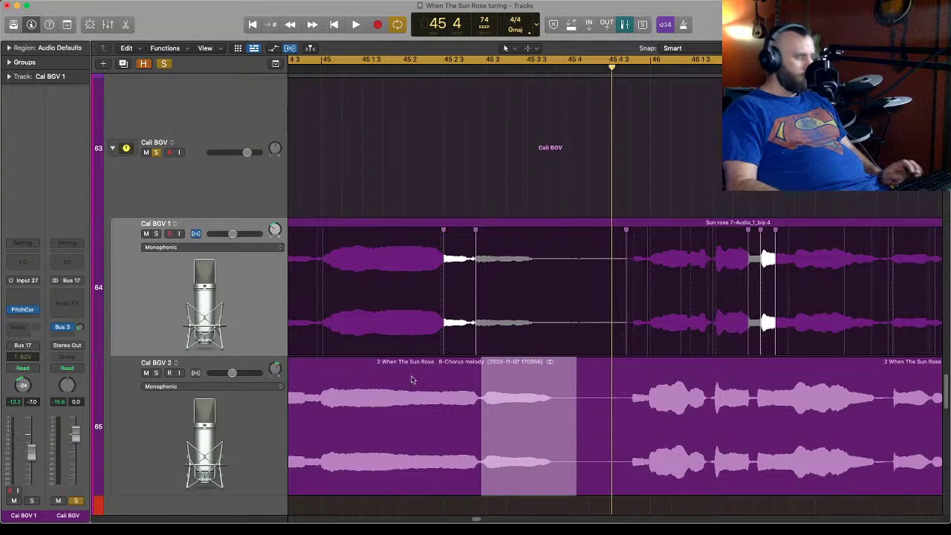
pyautogui.click(508, 372)
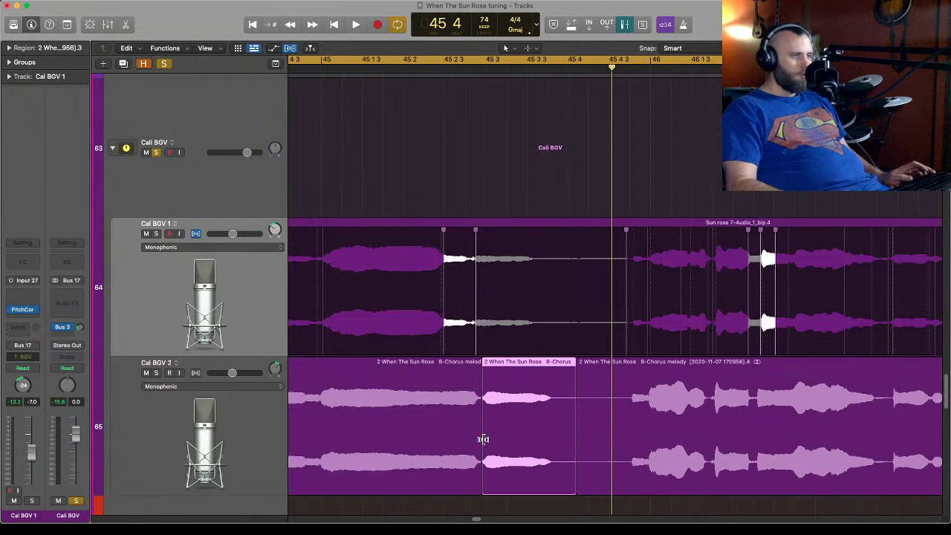
pyautogui.moveTo(481, 439); pyautogui.dragTo(473, 440)
pyautogui.click(319, 67)
pyautogui.press('space')
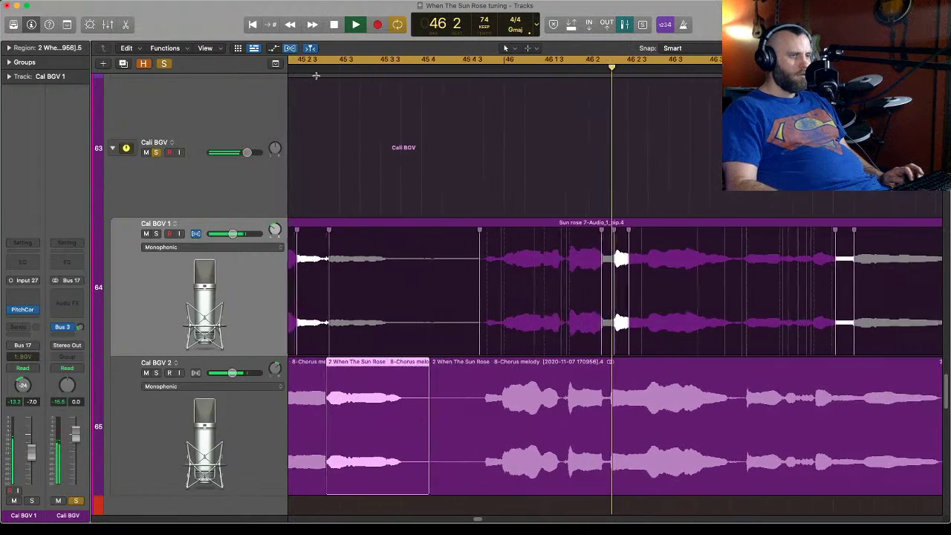
pyautogui.press('space')
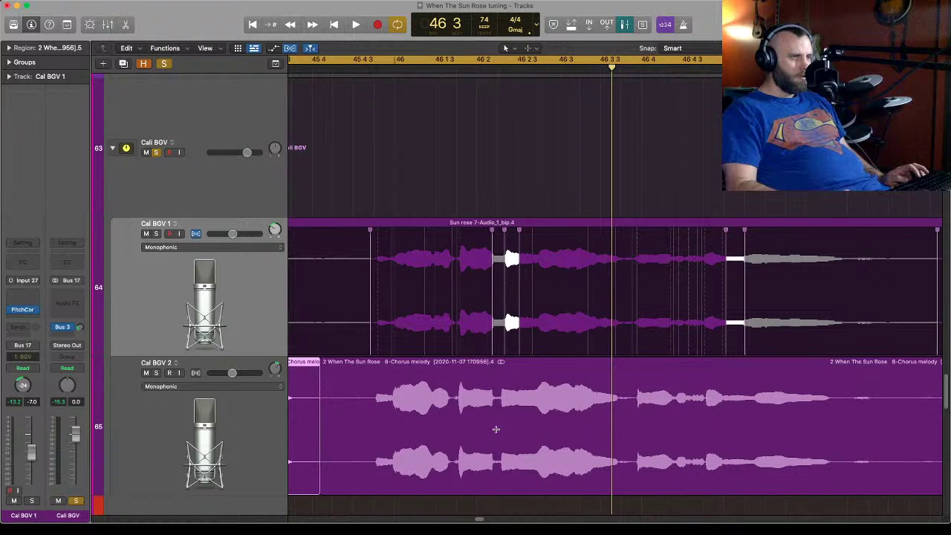
# Split the start of the note after bar 46 beat 2 on Cal BGV 2 into its own region and compress it to begin slightly later.
pyautogui.moveTo(498, 430); pyautogui.dragTo(538, 444)
pyautogui.click(521, 371)
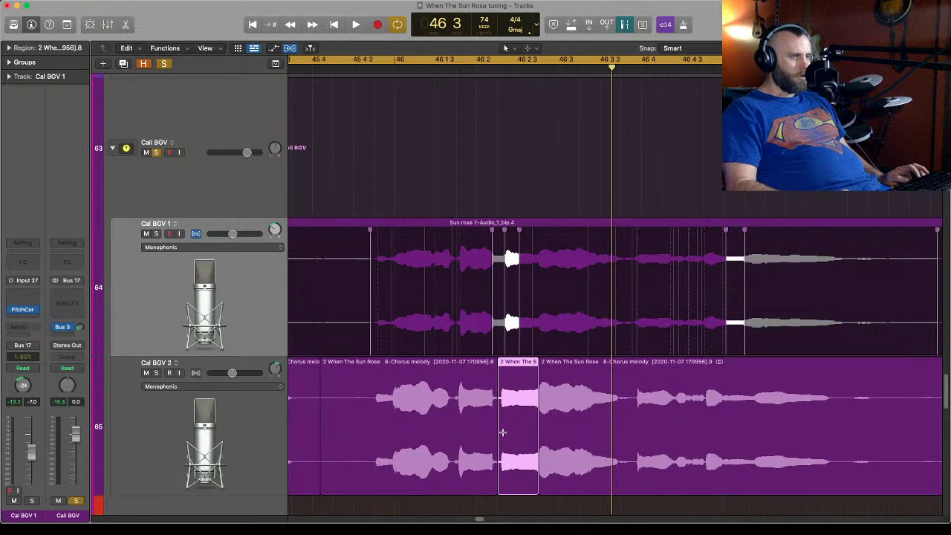
pyautogui.moveTo(499, 428); pyautogui.dragTo(504, 428)
pyautogui.click(355, 68)
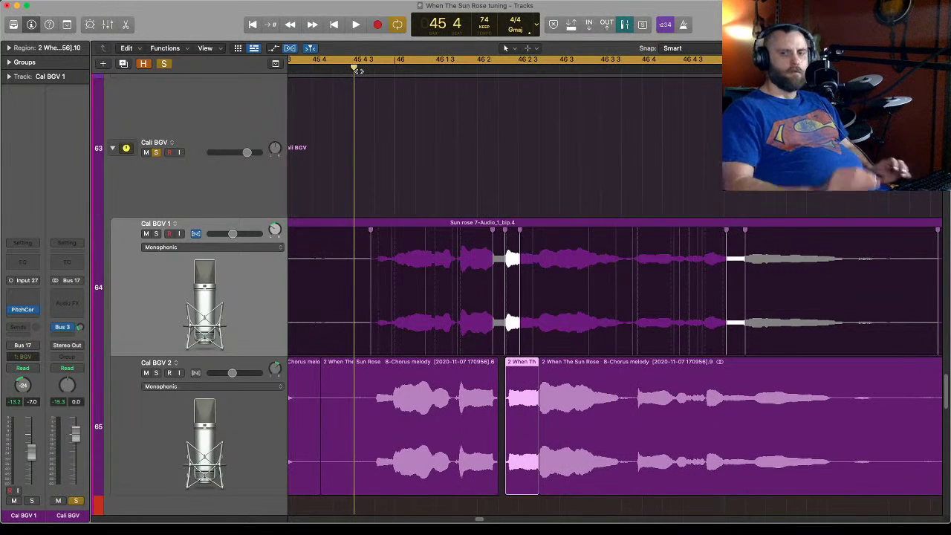
# Play both backing vocals from bar 45 beat 4 through bar 48 and replay from bar 47 beat 3 to compare their timing.
pyautogui.press('space')
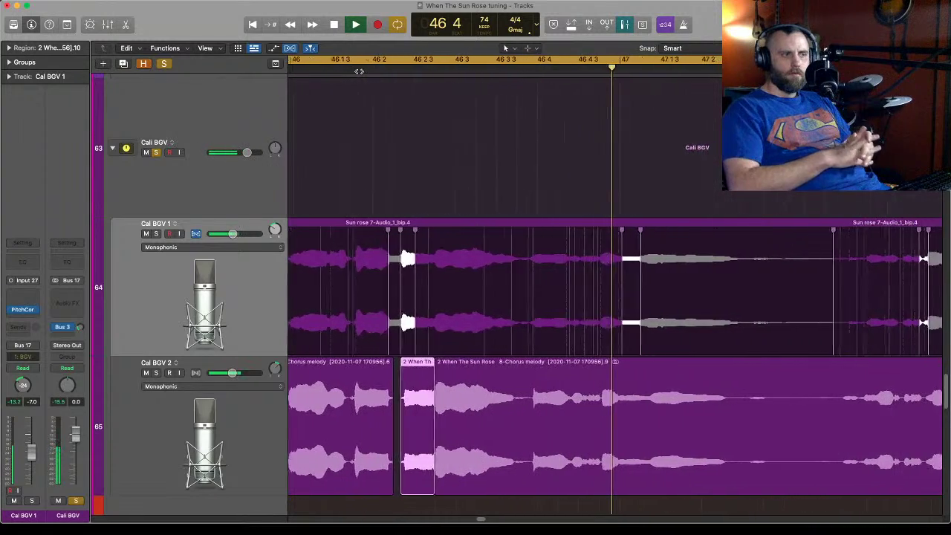
pyautogui.press('space')
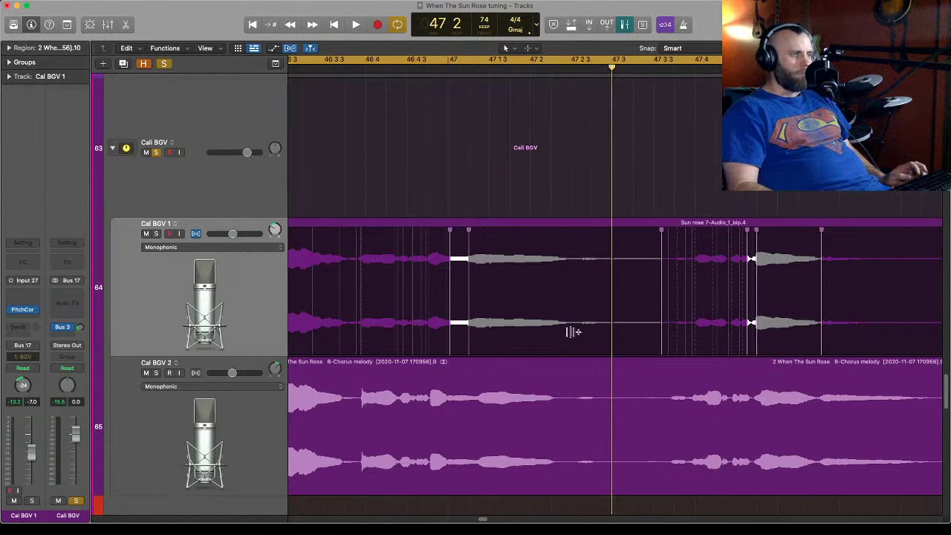
pyautogui.hscroll(-5, 551, 328)
pyautogui.hscroll(-2, 551, 328)
pyautogui.hscroll(4, 551, 328)
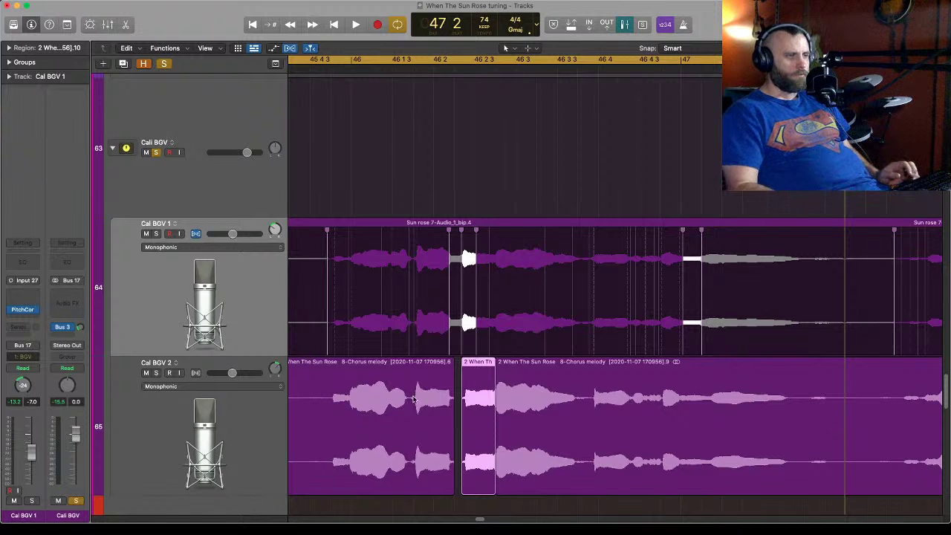
pyautogui.click(312, 69)
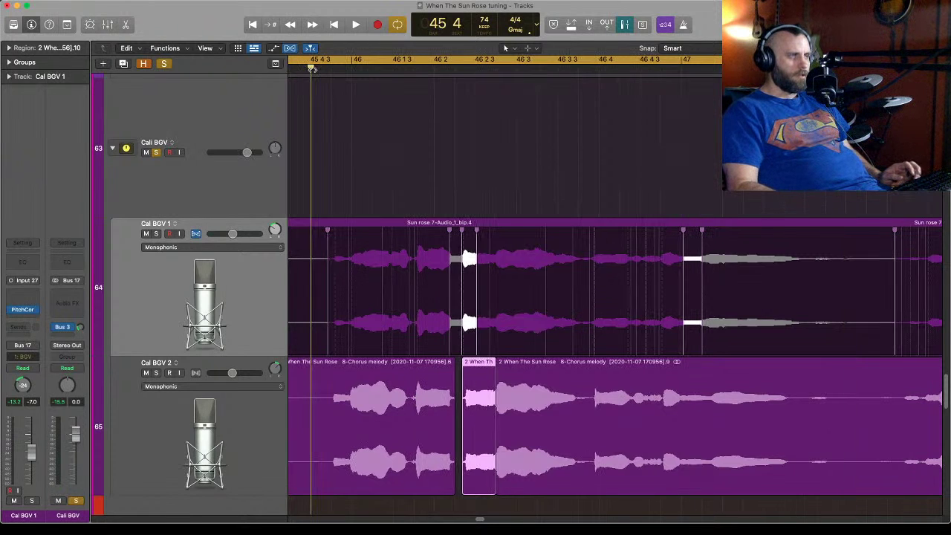
pyautogui.press('space')
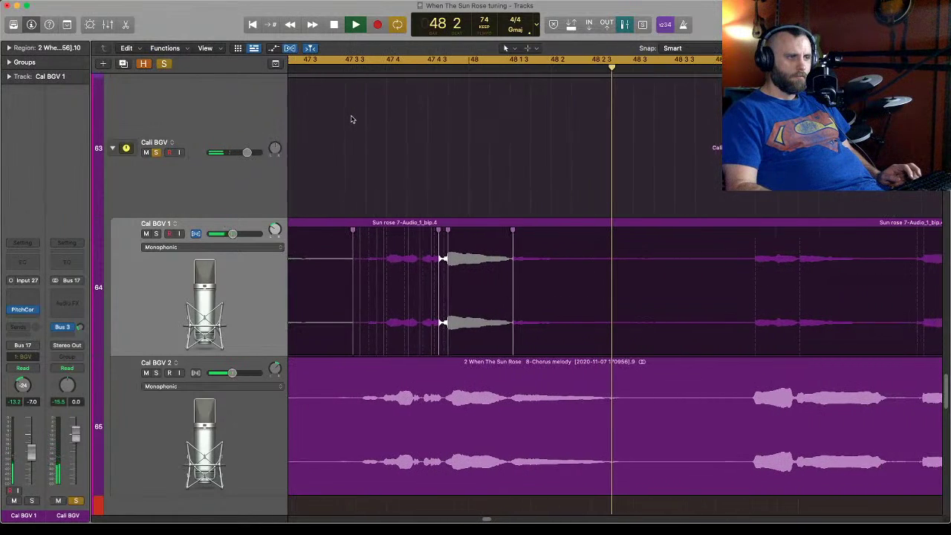
pyautogui.press('space')
pyautogui.click(338, 70)
pyautogui.press('space')
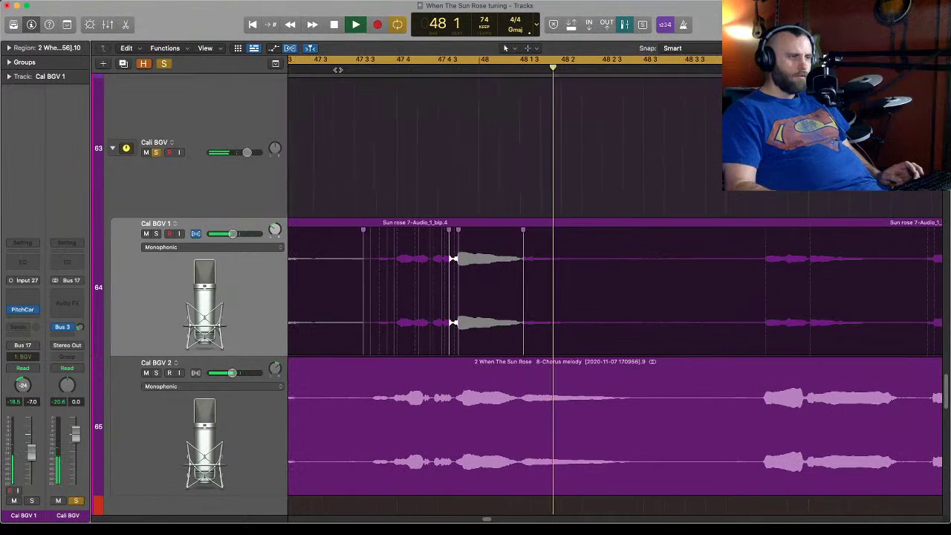
pyautogui.press('space')
# Split the tail syllable on Cal BGV 2, from the middle of bar 48 beat 1 to past beat 3, into its own region.
pyautogui.click(521, 405)
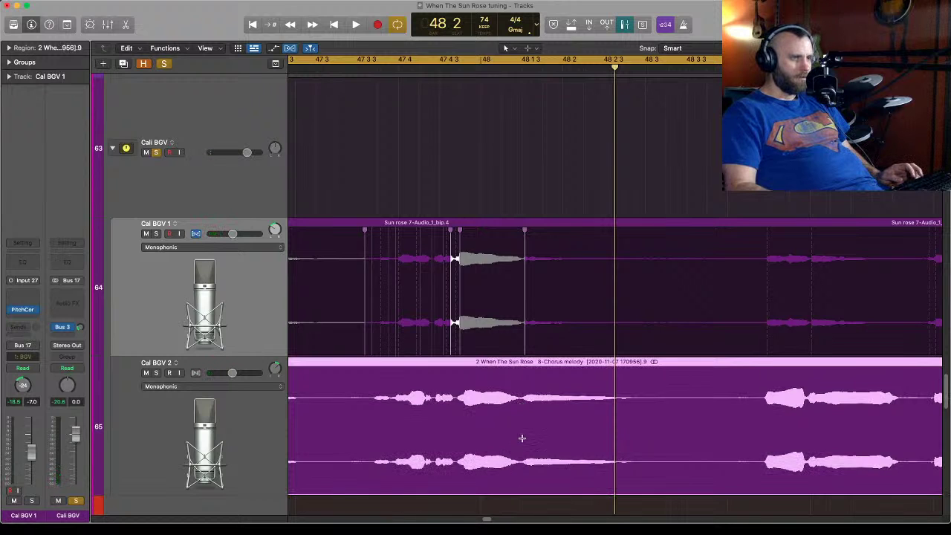
pyautogui.moveTo(521, 431); pyautogui.dragTo(683, 435)
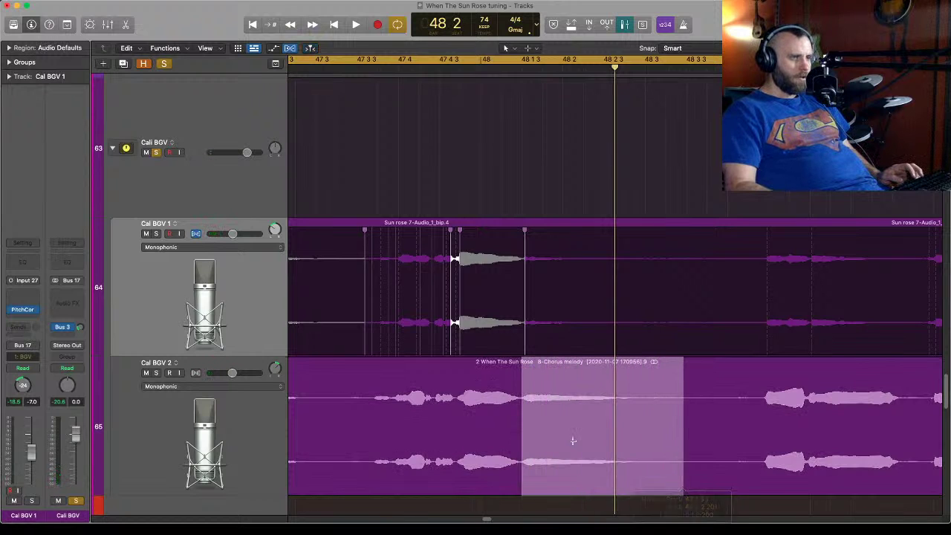
pyautogui.click(564, 381)
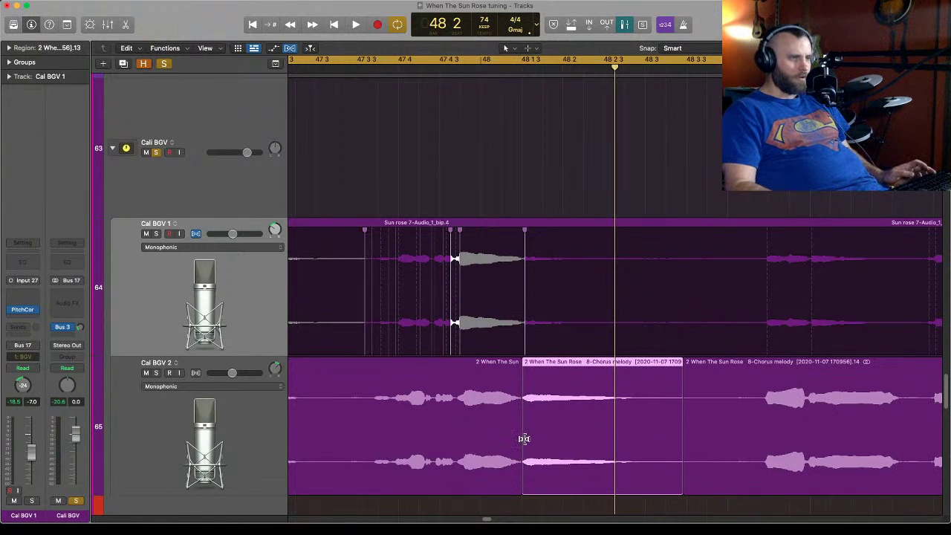
# Stretch the start of the split tail region on Cal BGV 2 slightly earlier and play it back twice from bar 47 beat 3.
pyautogui.moveTo(522, 430); pyautogui.dragTo(515, 432)
pyautogui.click(378, 67)
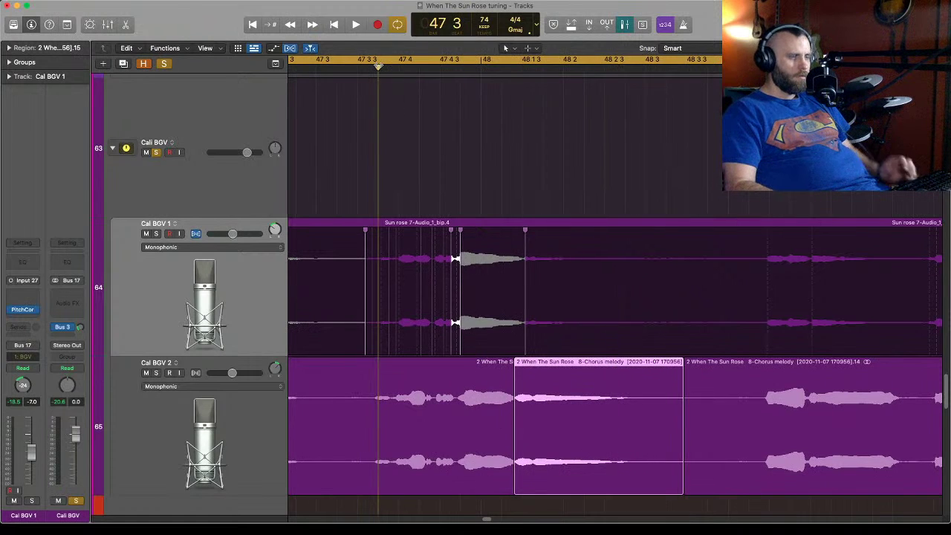
pyautogui.press('space')
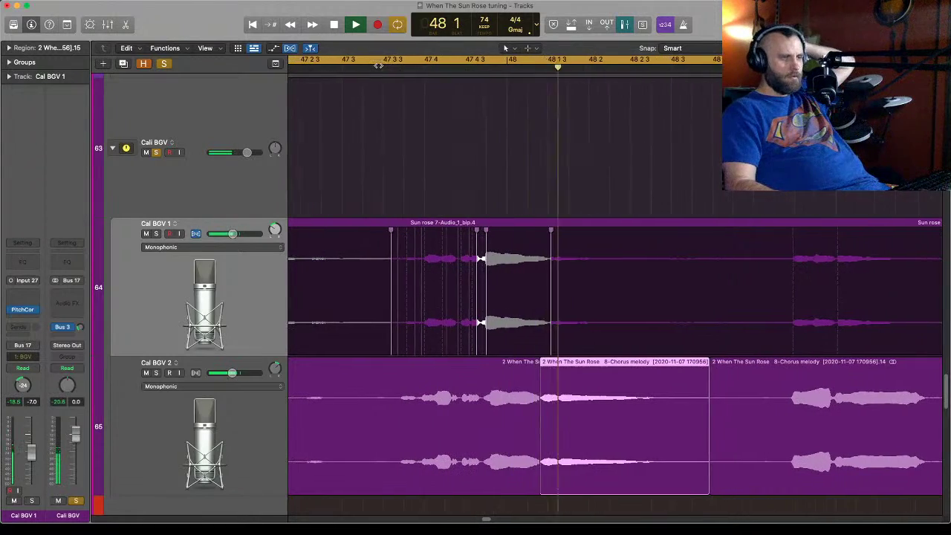
pyautogui.press('space')
pyautogui.press('space')
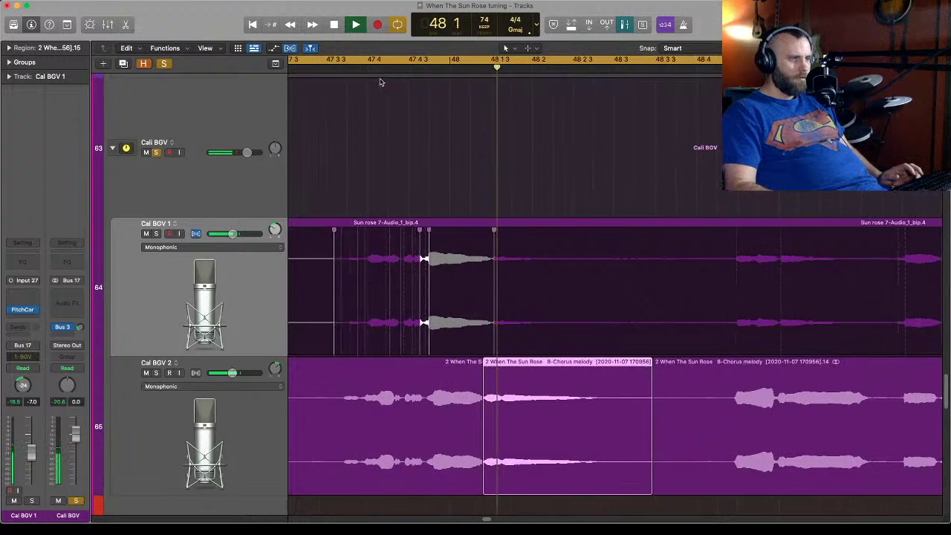
pyautogui.press('space')
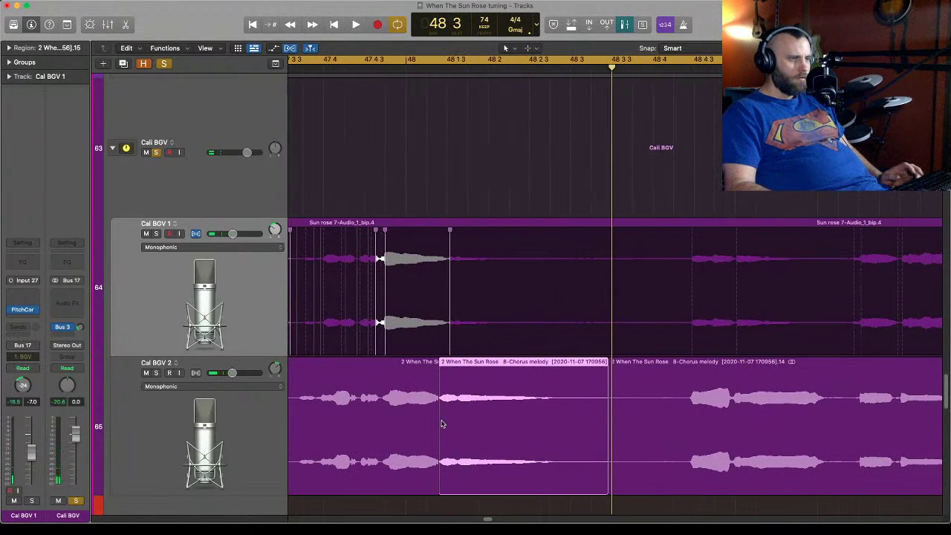
# Try stretching the start of the Cal BGV 2 tail region further back to 48 1 2 90, and play both vocals.
pyautogui.moveTo(439, 429); pyautogui.dragTo(434, 429)
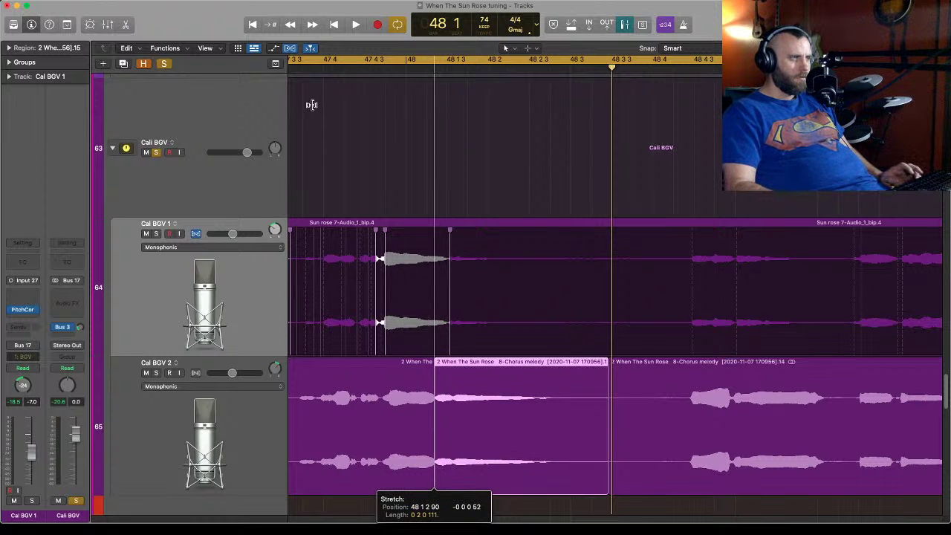
pyautogui.press('space')
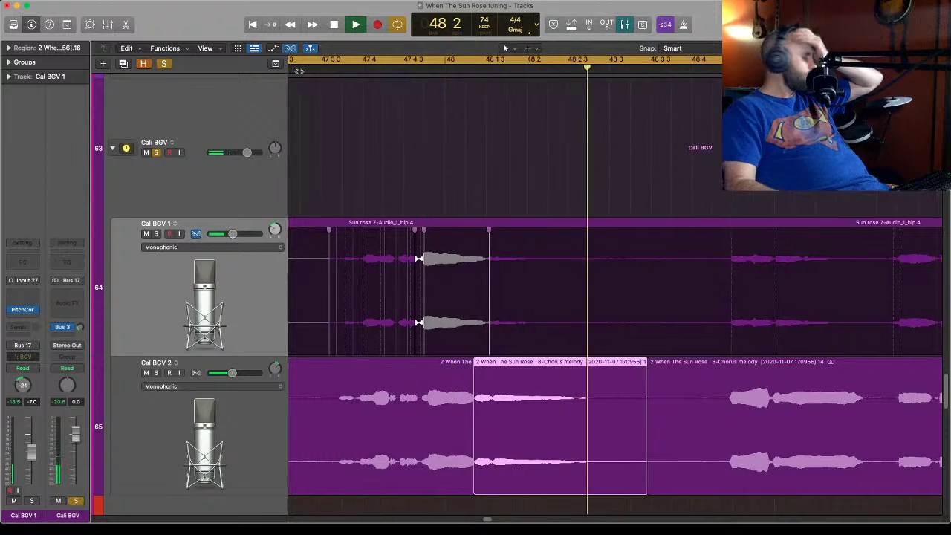
pyautogui.press('space')
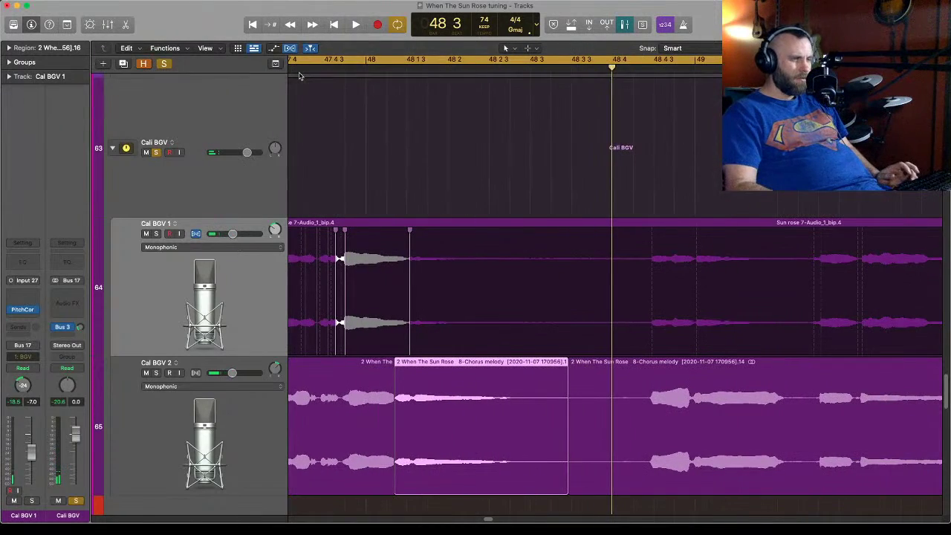
pyautogui.press('space')
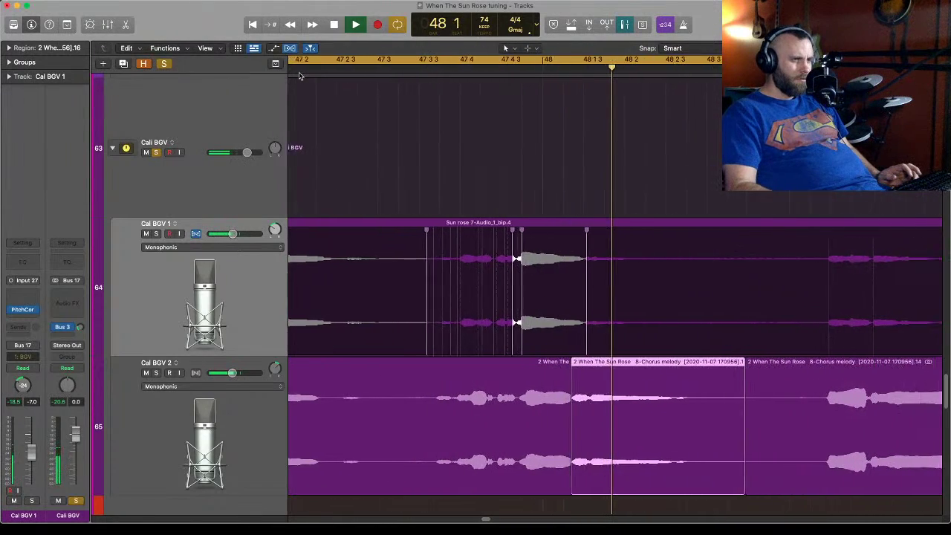
pyautogui.press('space')
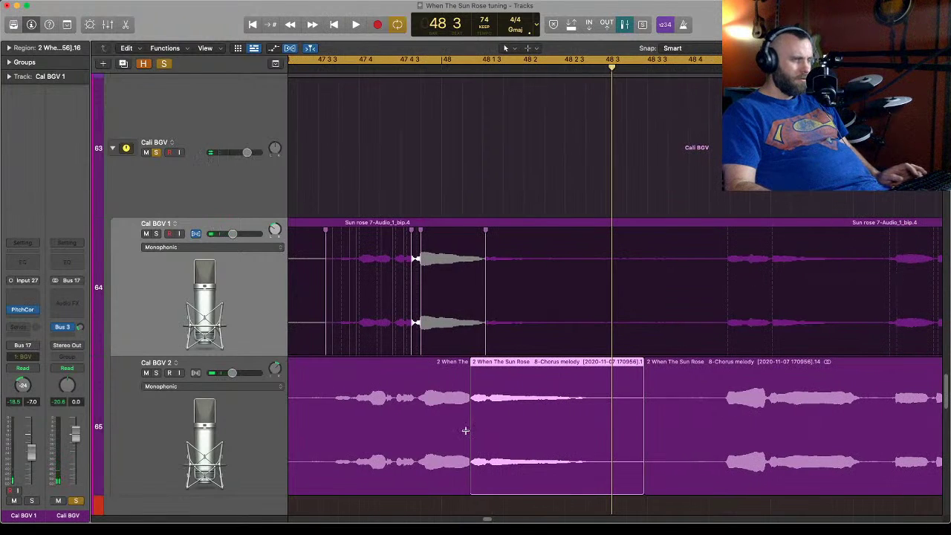
# Try compressing the Cal BGV 2 tail region to start at 48 1 2 229, and play from bar 47 beat 3.
pyautogui.moveTo(470, 429)
pyautogui.mouseDown()
pyautogui.moveTo(481, 432)
pyautogui.moveTo(453, 354)
pyautogui.mouseUp()
pyautogui.click(308, 69)
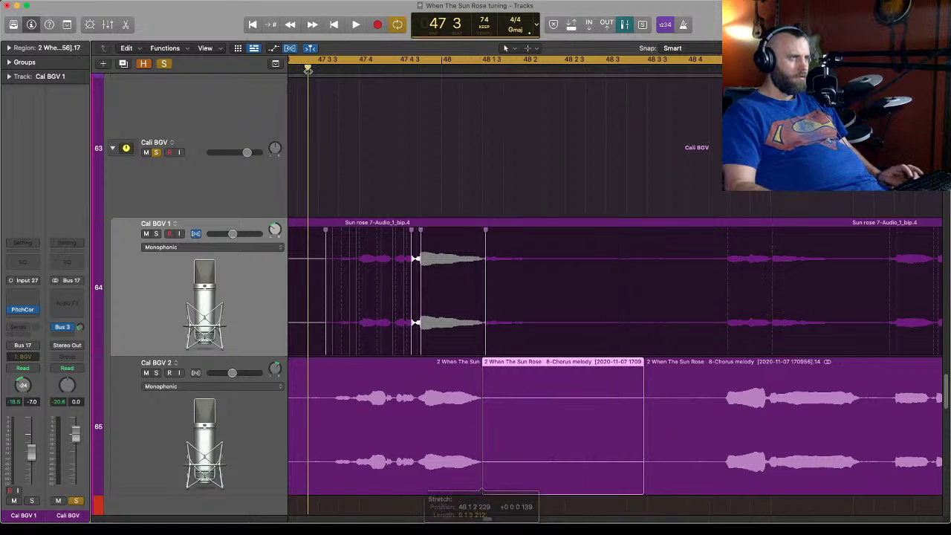
pyautogui.press('space')
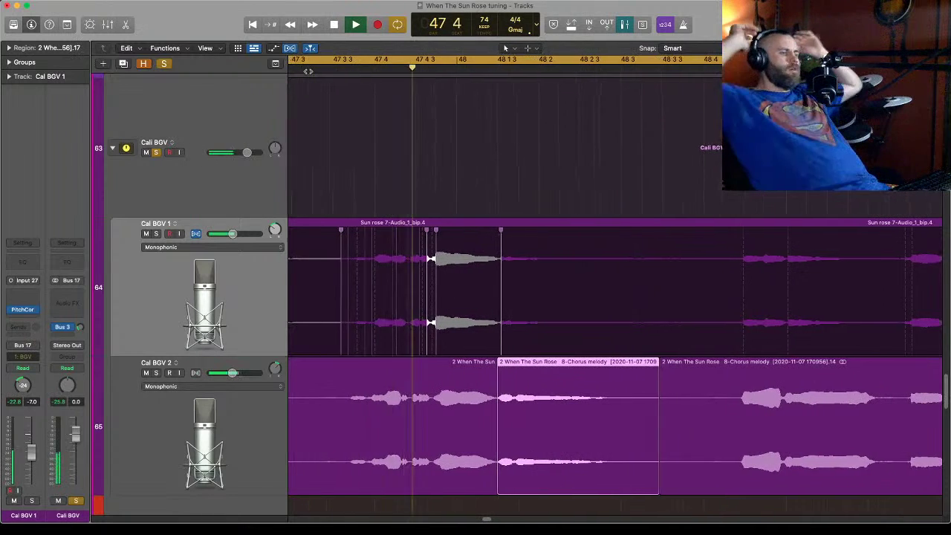
pyautogui.press('space')
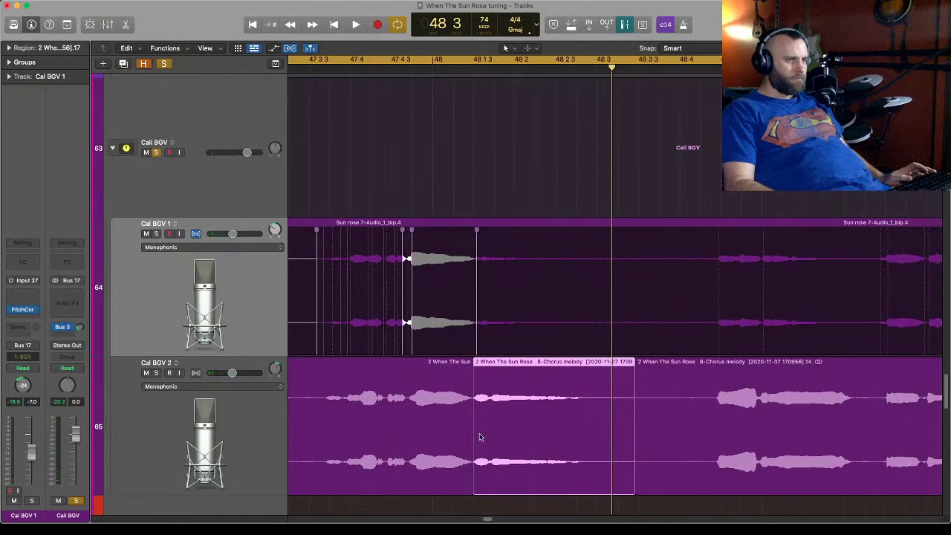
# Stretch the start of the Cal BGV 2 tail region to 48 1 2 131 and play both vocals from bar 47 beat 3 into bar 49.
pyautogui.moveTo(469, 434); pyautogui.dragTo(465, 435)
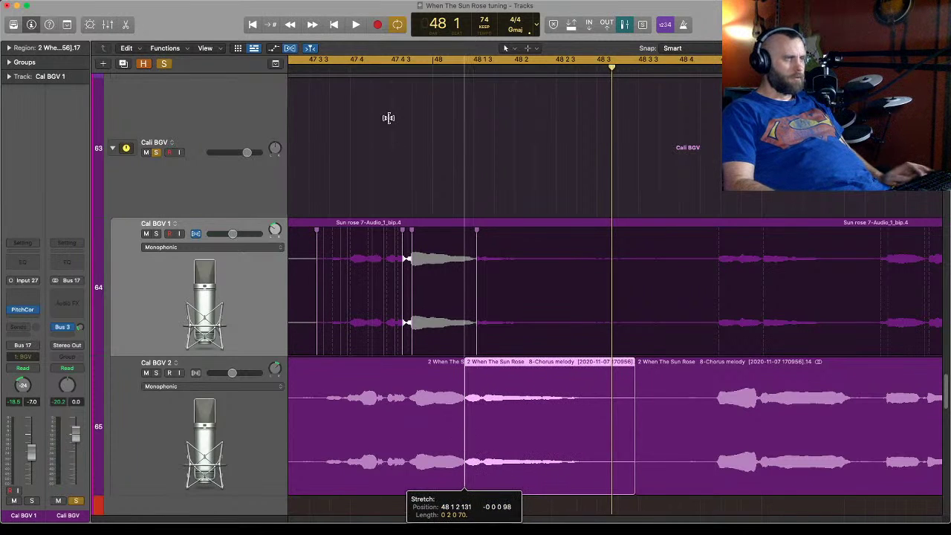
pyautogui.click(315, 75)
pyautogui.press('space')
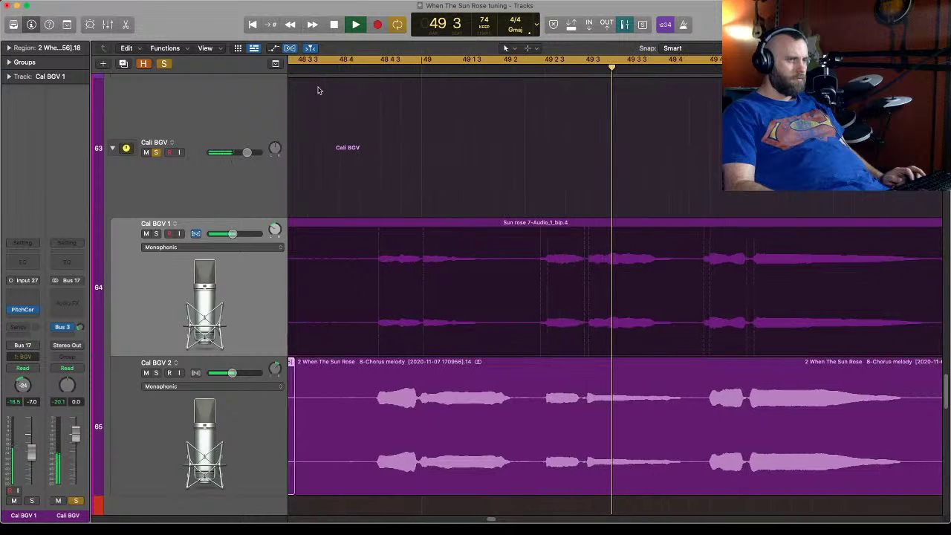
pyautogui.press('space')
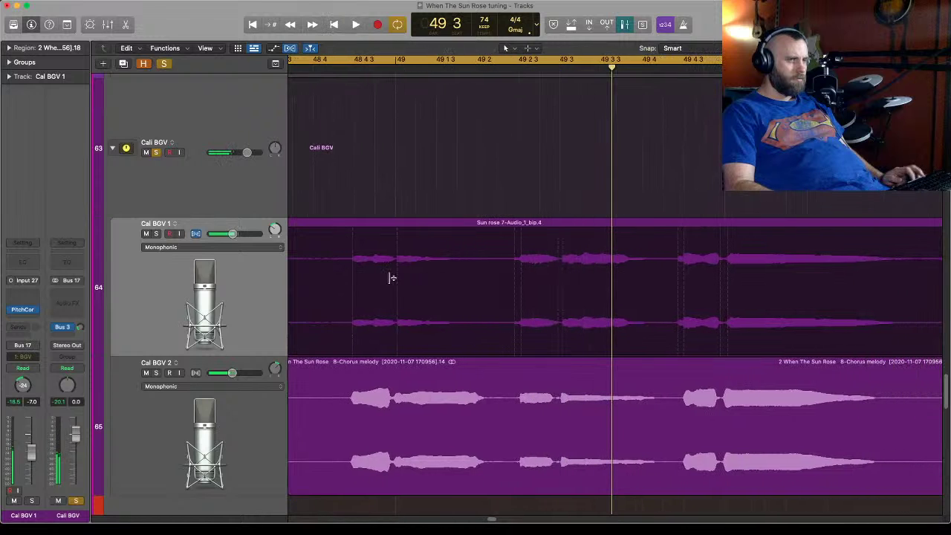
# Split the sustained note on Cal BGV 2, from just before bar 49 to past beat 2, into its own region.
pyautogui.click(394, 410)
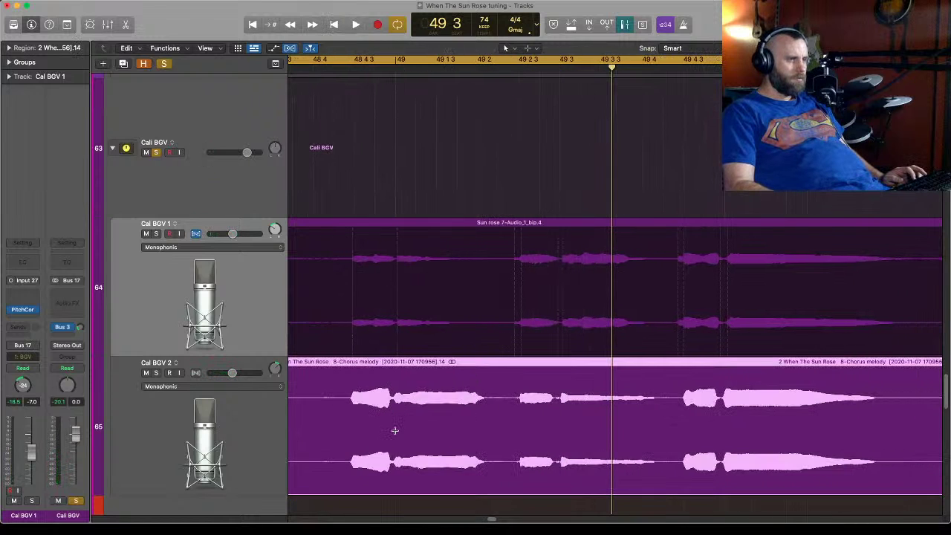
pyautogui.moveTo(394, 430); pyautogui.dragTo(492, 440)
pyautogui.moveTo(394, 429); pyautogui.dragTo(494, 429)
pyautogui.click(456, 364)
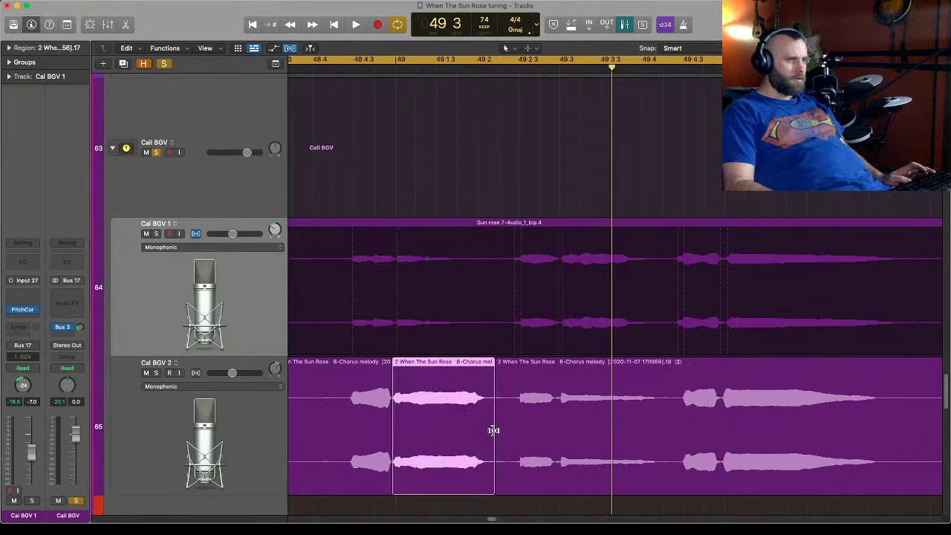
# Compress the end of the split Cal BGV 2 note to finish within bar 49 beat 1, and play from bar 48 beat 3.
pyautogui.moveTo(493, 430); pyautogui.dragTo(450, 431)
pyautogui.click(302, 68)
pyautogui.press('space')
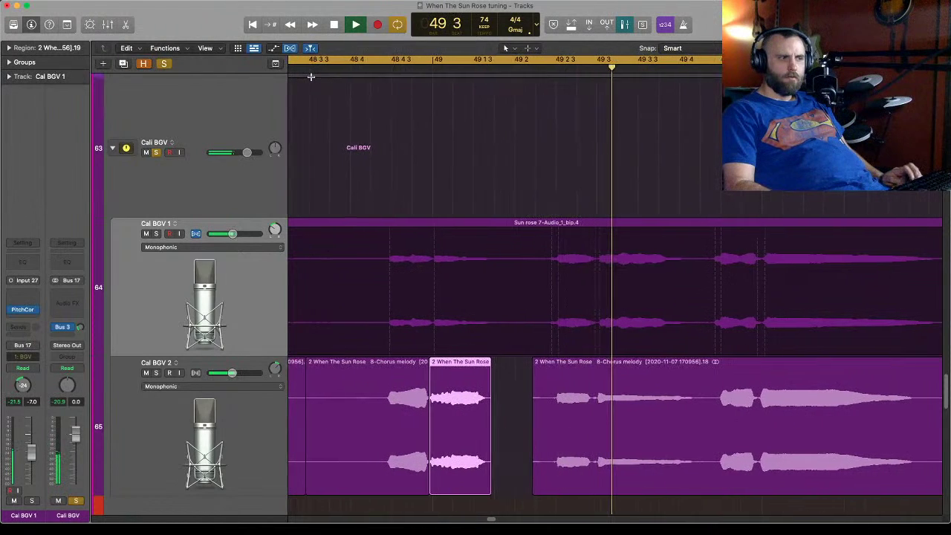
pyautogui.press('space')
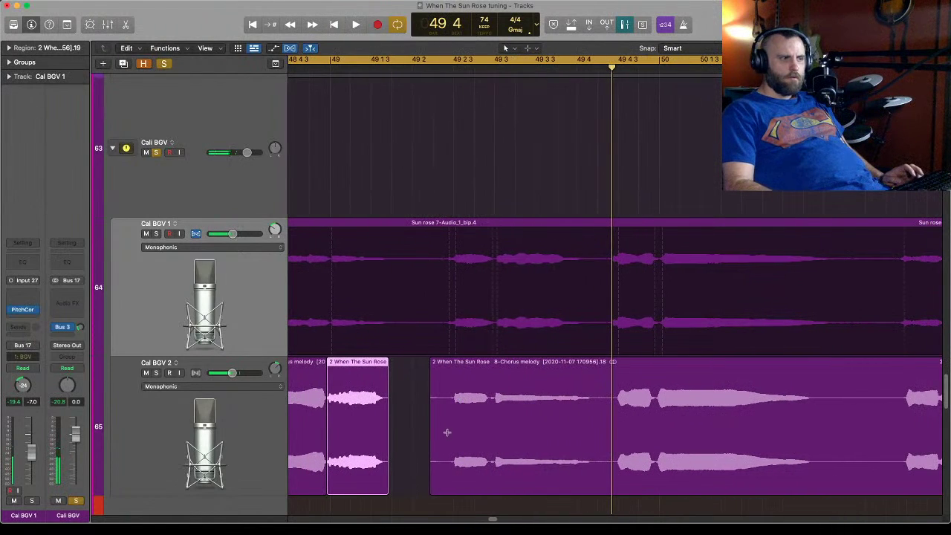
pyautogui.click(425, 382)
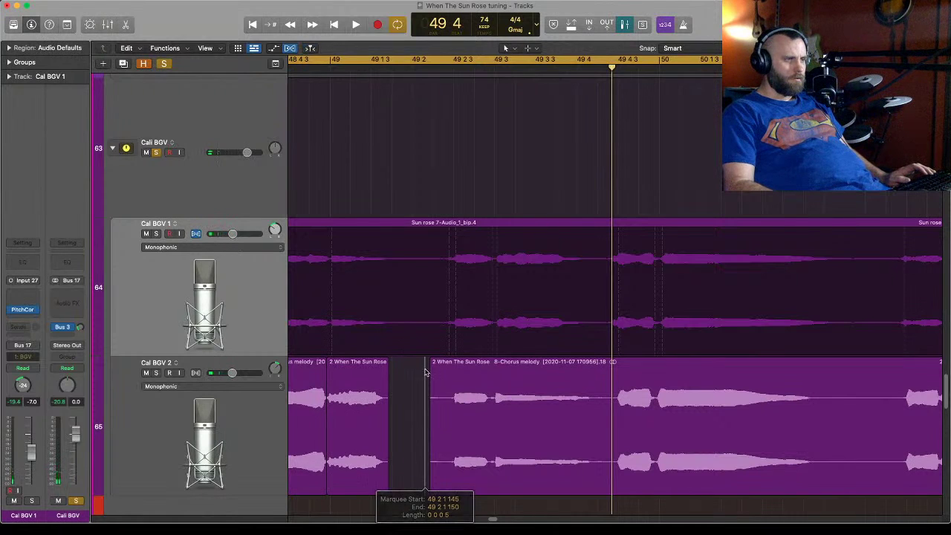
pyautogui.moveTo(424, 369); pyautogui.dragTo(543, 439)
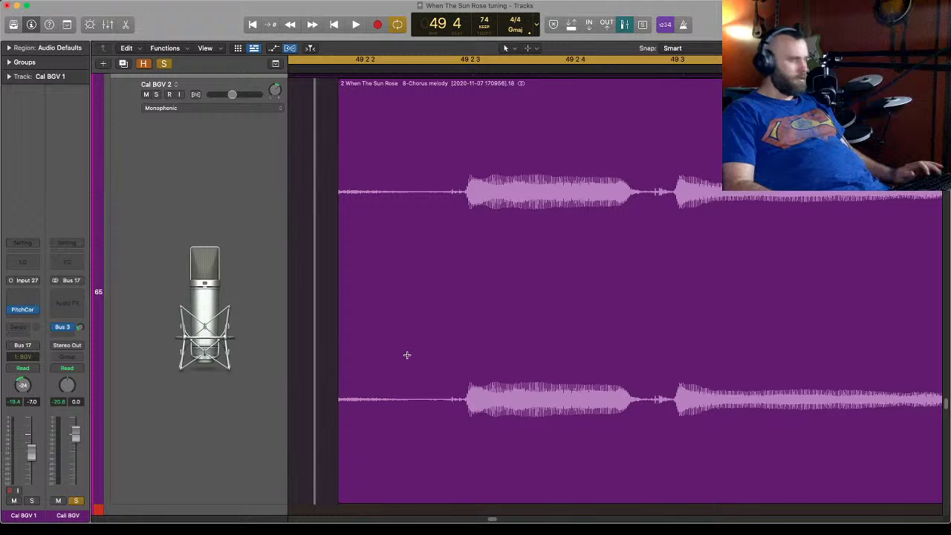
pyautogui.press('Left')
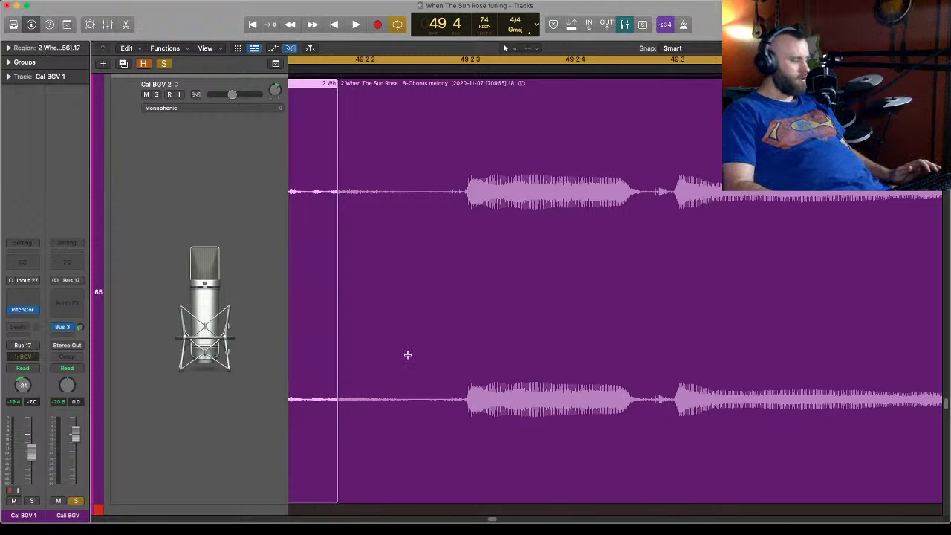
pyautogui.click(103, 2)
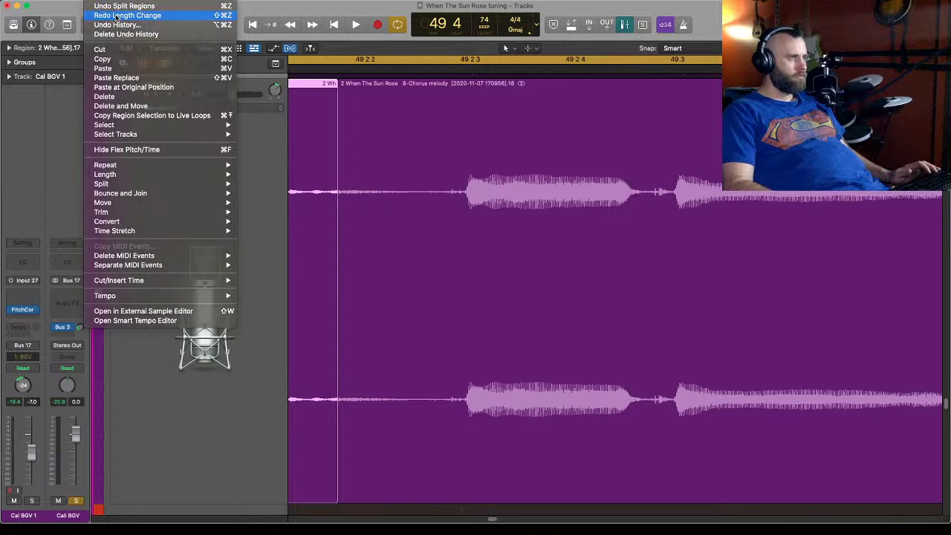
pyautogui.click(116, 15)
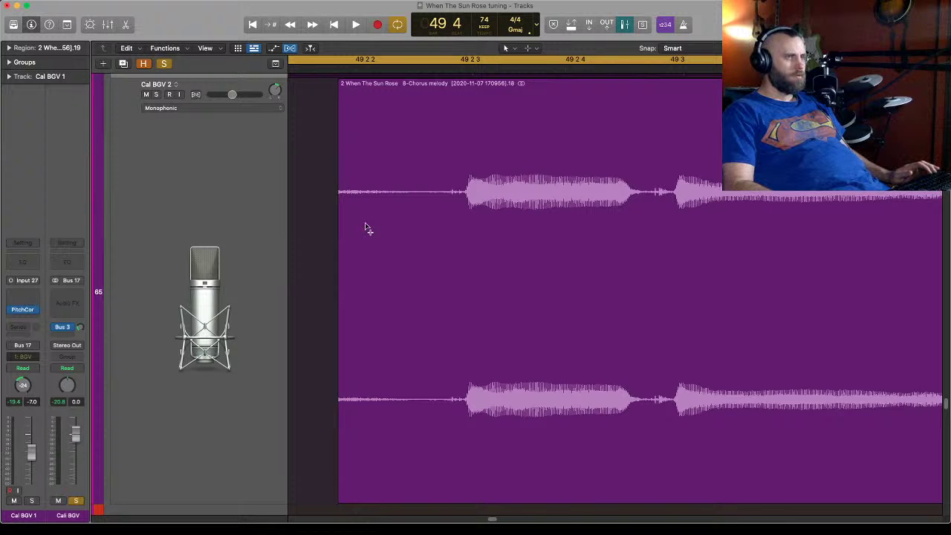
# Examine the split Cal BGV 2 note around bar 49 against Cal BGV 1 and the other vocal tracks.
pyautogui.scroll(-10, 365, 227)
pyautogui.scroll(8, 365, 227)
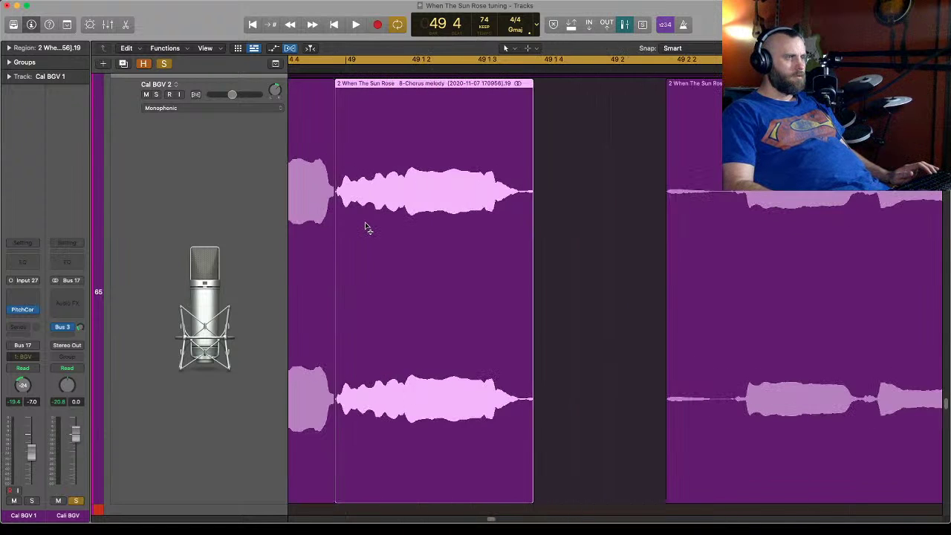
pyautogui.scroll(-2, 365, 226)
pyautogui.hscroll(-5, 367, 225)
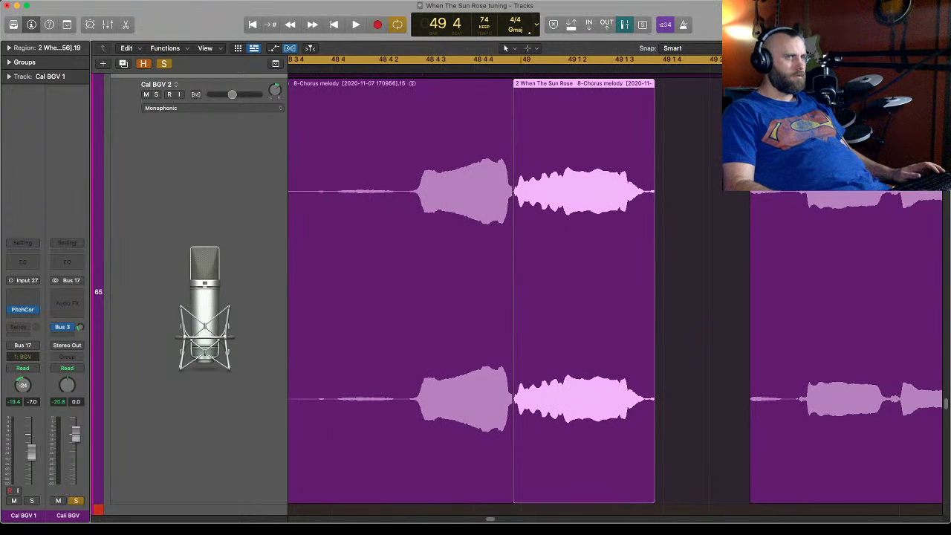
pyautogui.press('z')
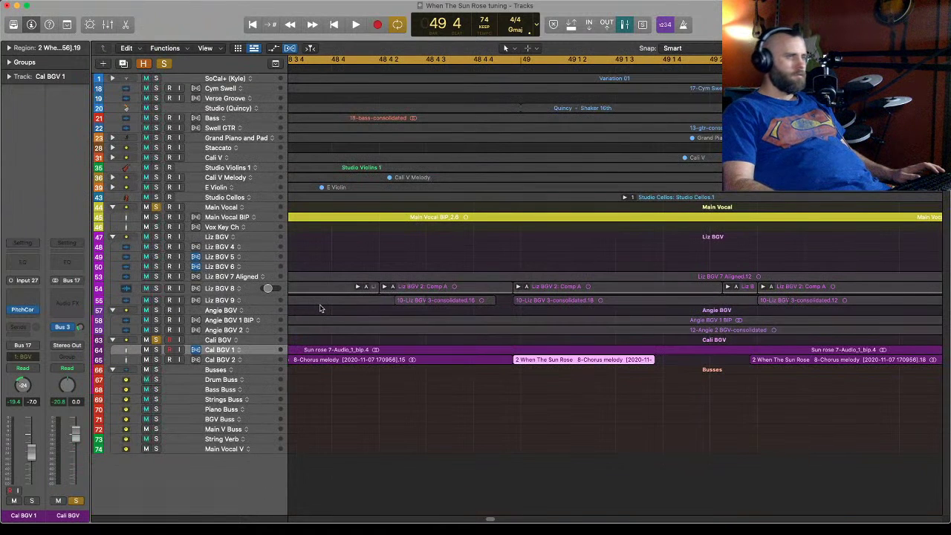
pyautogui.moveTo(168, 395)
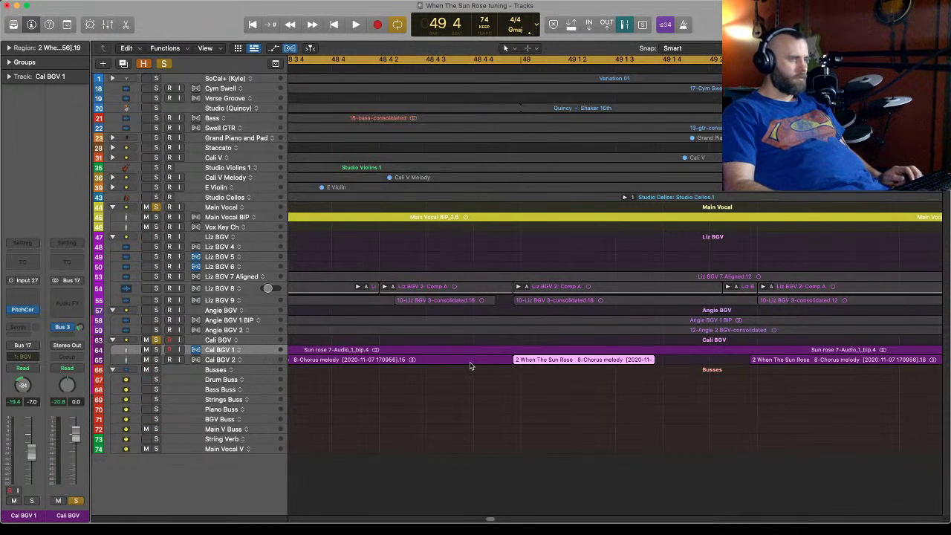
pyautogui.moveTo(471, 339); pyautogui.dragTo(686, 217)
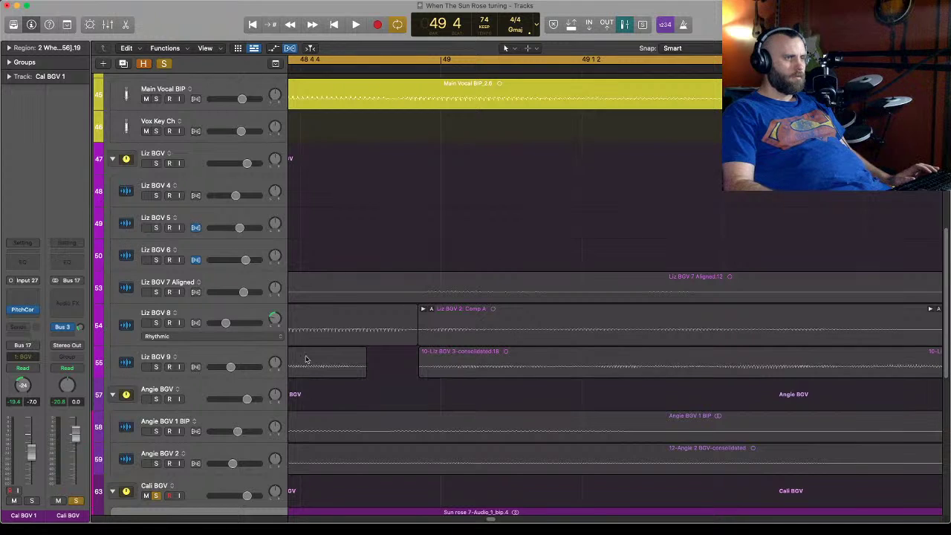
pyautogui.scroll(-5, 270, 369)
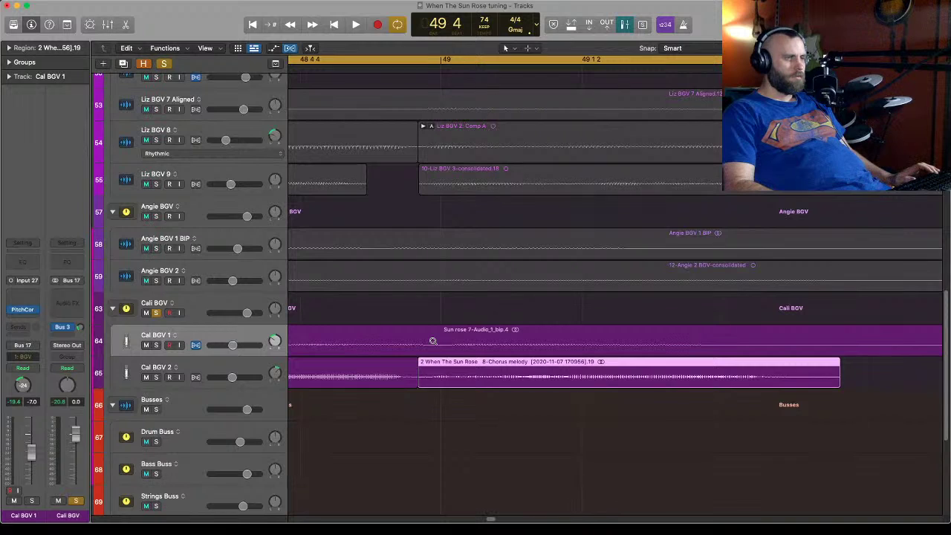
pyautogui.keyDown('ctrl'); pyautogui.keyDown('alt'); pyautogui.click(432, 340); pyautogui.keyUp('alt'); pyautogui.keyUp('ctrl')
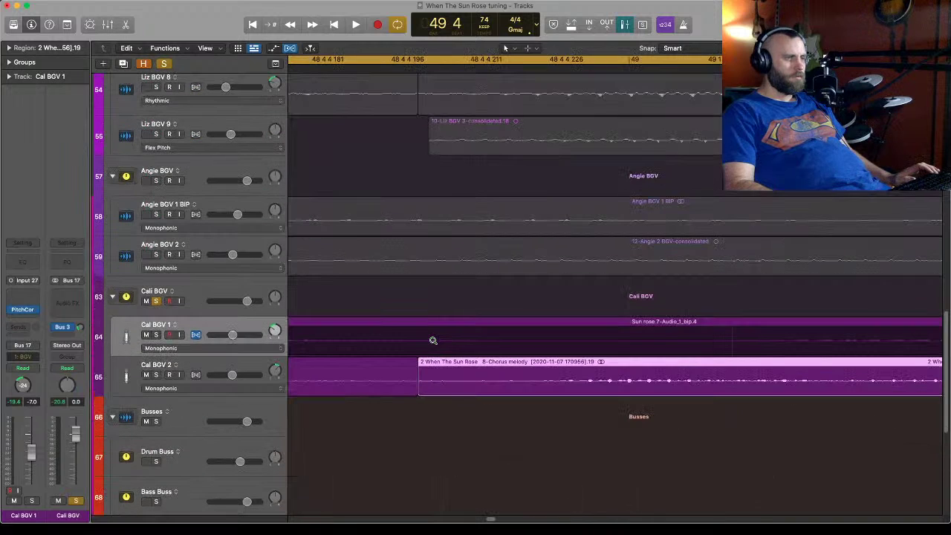
pyautogui.keyDown('ctrl'); pyautogui.keyDown('alt'); pyautogui.click(432, 340); pyautogui.keyUp('alt'); pyautogui.keyUp('ctrl')
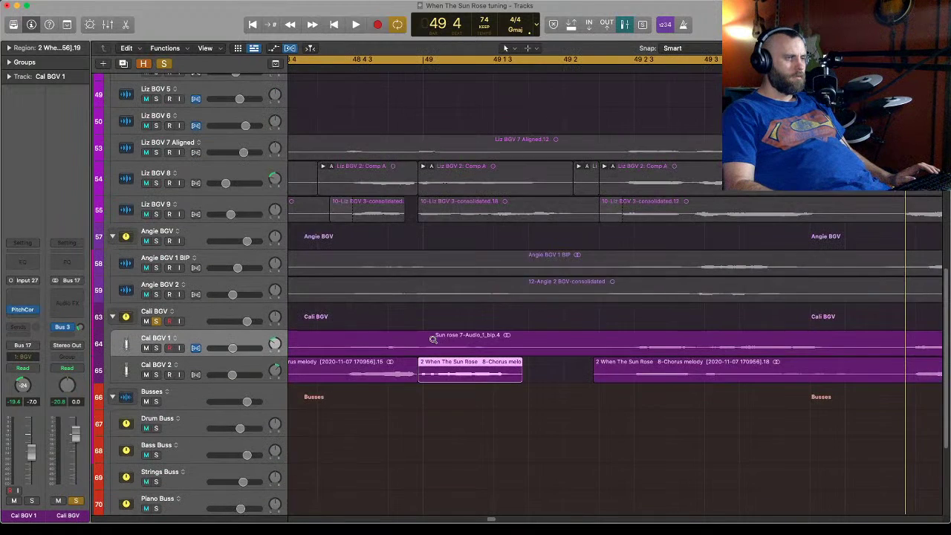
pyautogui.keyDown('ctrl'); pyautogui.keyDown('alt'); pyautogui.click(433, 340); pyautogui.keyUp('alt'); pyautogui.keyUp('ctrl')
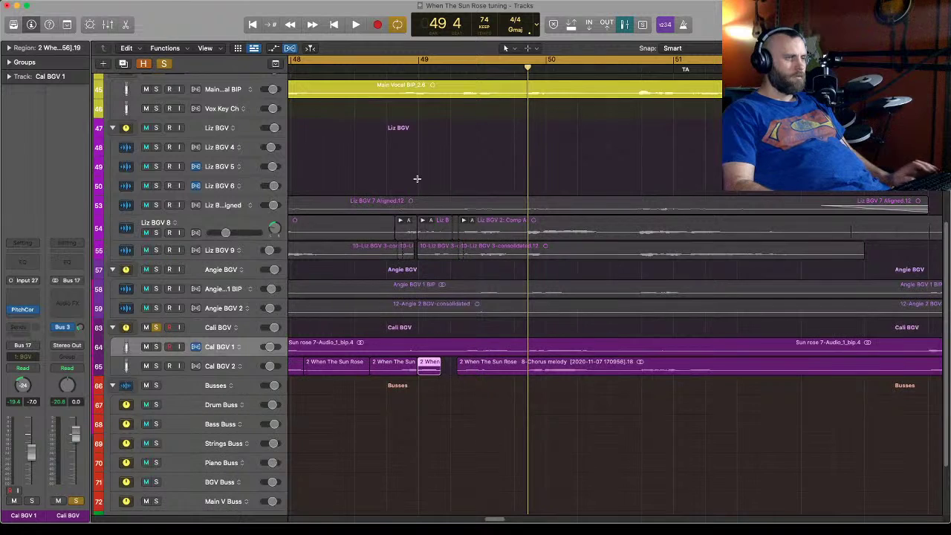
# Play the backing vocals from bar 48 beat 3 to bar 49 beat 4.
pyautogui.click(358, 66)
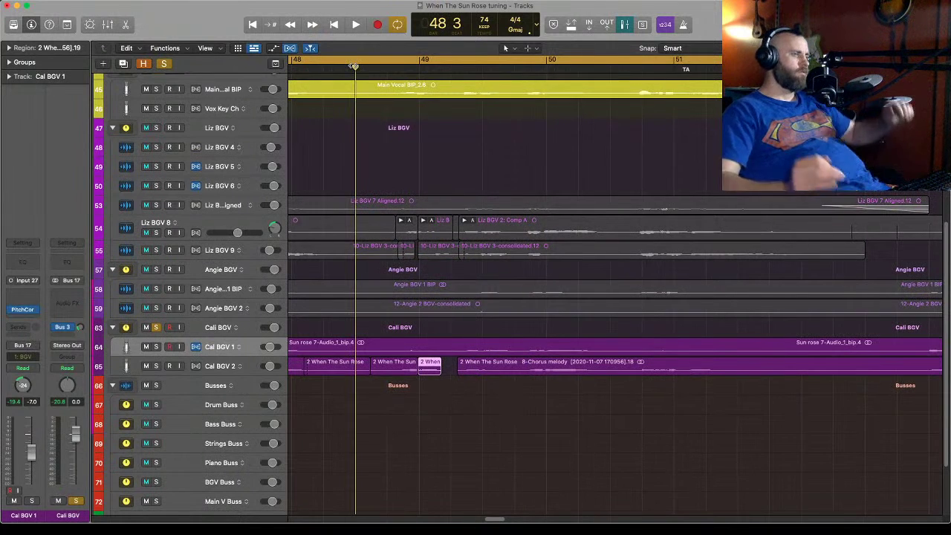
pyautogui.press('space')
pyautogui.hscroll(-3, 355, 66)
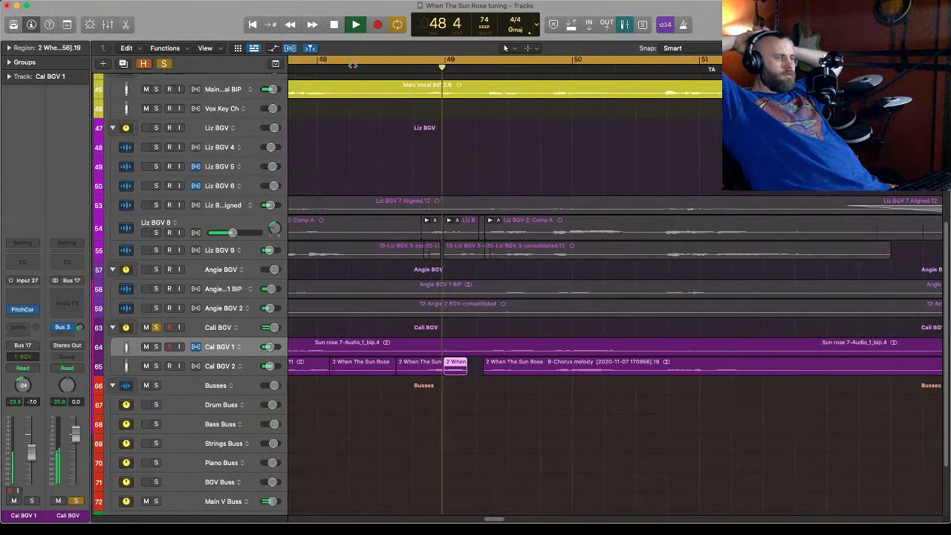
pyautogui.hscroll(-3, 352, 65)
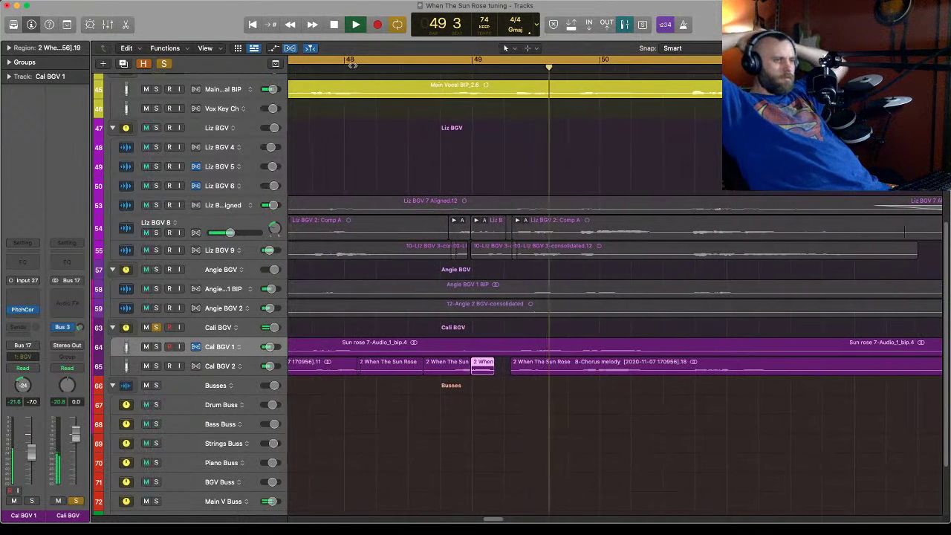
pyautogui.press('space')
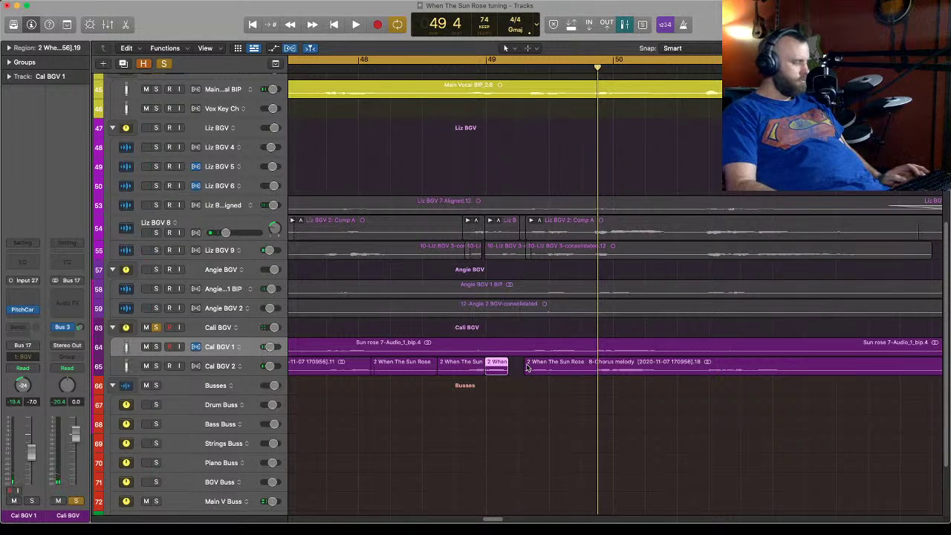
# Split the short Cal BGV 2 note at 49 2 3 into its own region and delete the quiet piece before it.
pyautogui.moveTo(511, 336); pyautogui.dragTo(666, 412)
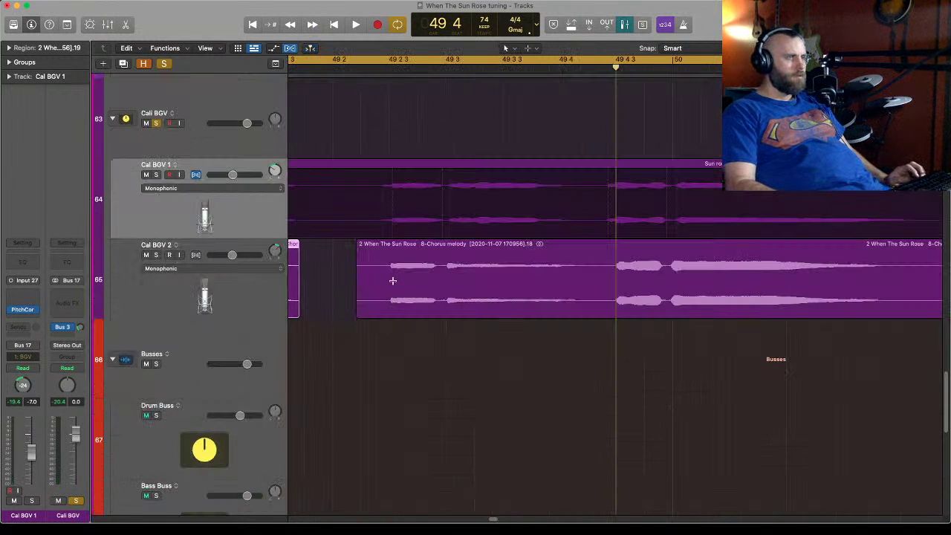
pyautogui.moveTo(344, 134); pyautogui.dragTo(621, 341)
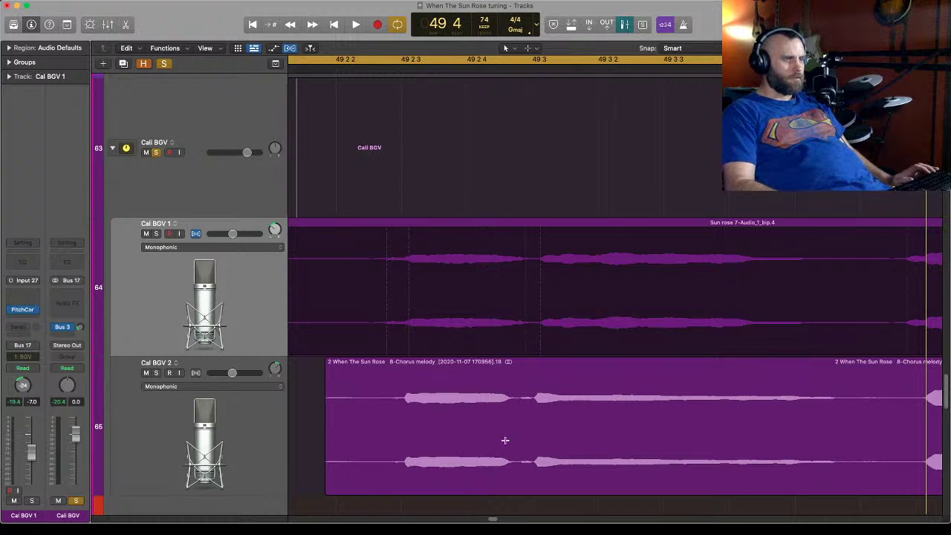
pyautogui.moveTo(516, 439); pyautogui.dragTo(388, 449)
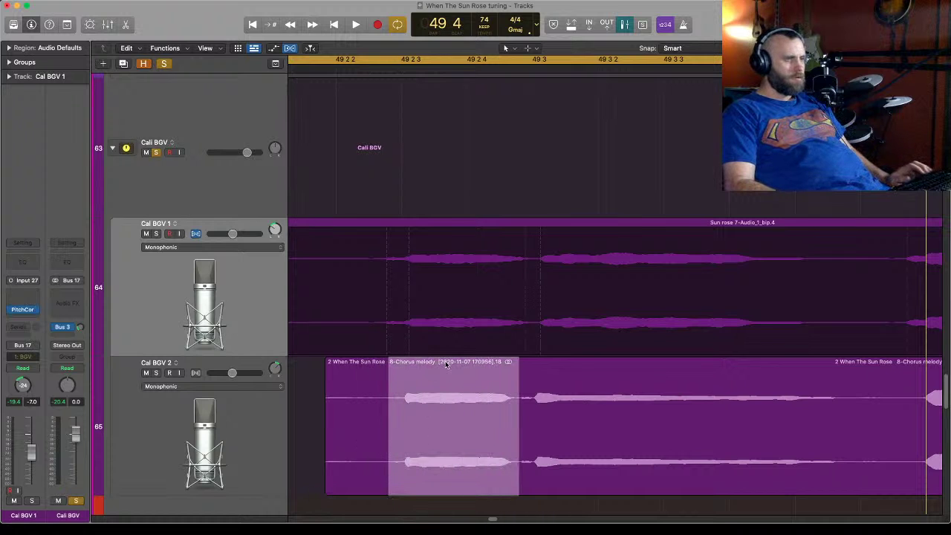
pyautogui.click(445, 365)
pyautogui.click(338, 427)
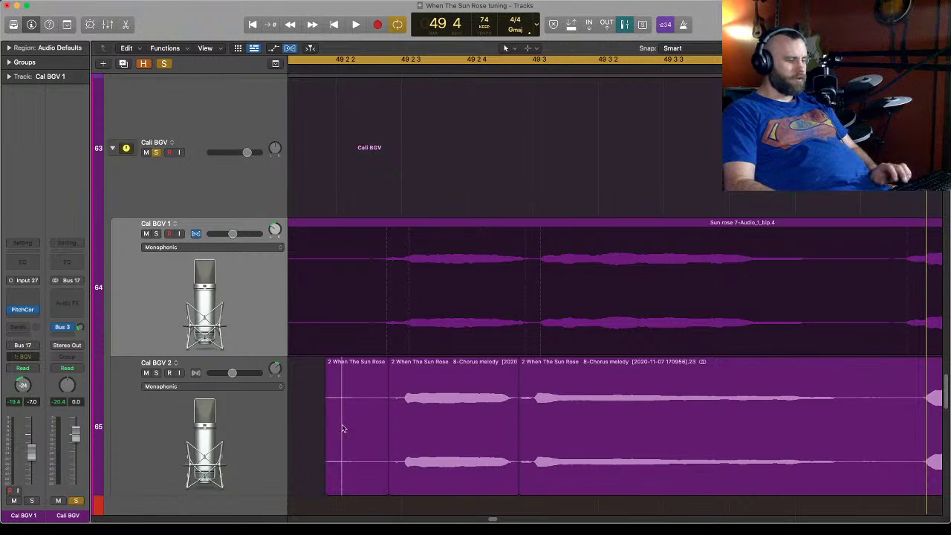
pyautogui.click(358, 383)
pyautogui.press('Delete')
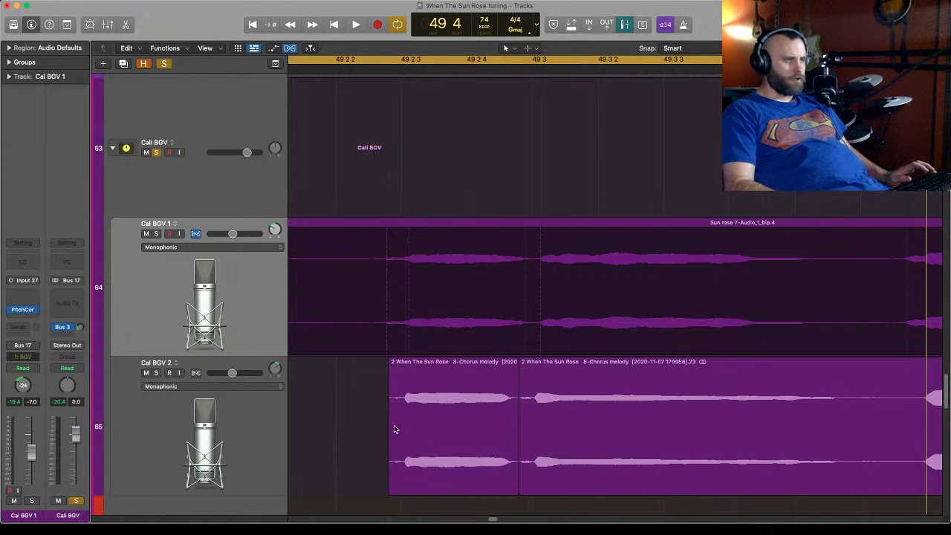
# Try compressing the start of the short Cal BGV 2 note toward 49 2 3, playing from bar 49 beat 2 after each change.
pyautogui.moveTo(391, 427); pyautogui.dragTo(395, 428)
pyautogui.click(316, 69)
pyautogui.press('space')
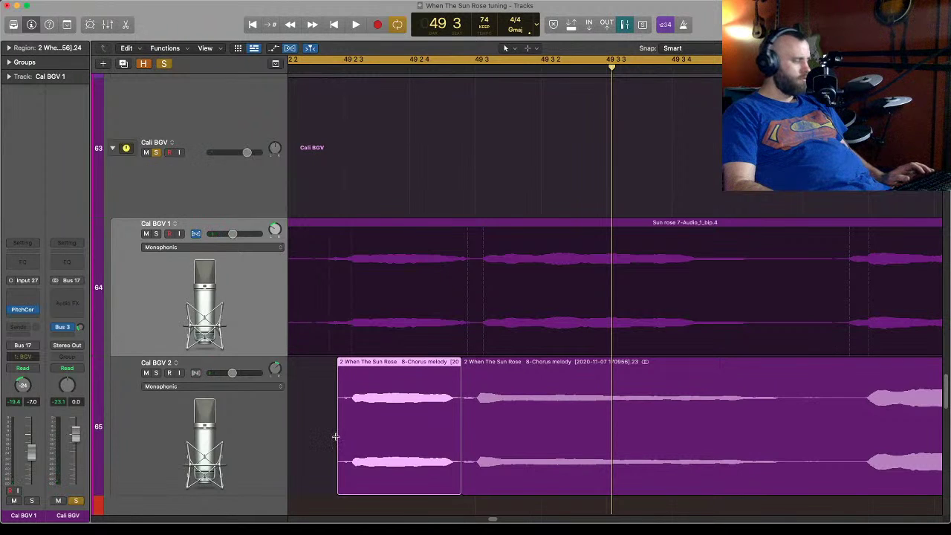
pyautogui.moveTo(338, 433); pyautogui.dragTo(344, 433)
pyautogui.click(296, 68)
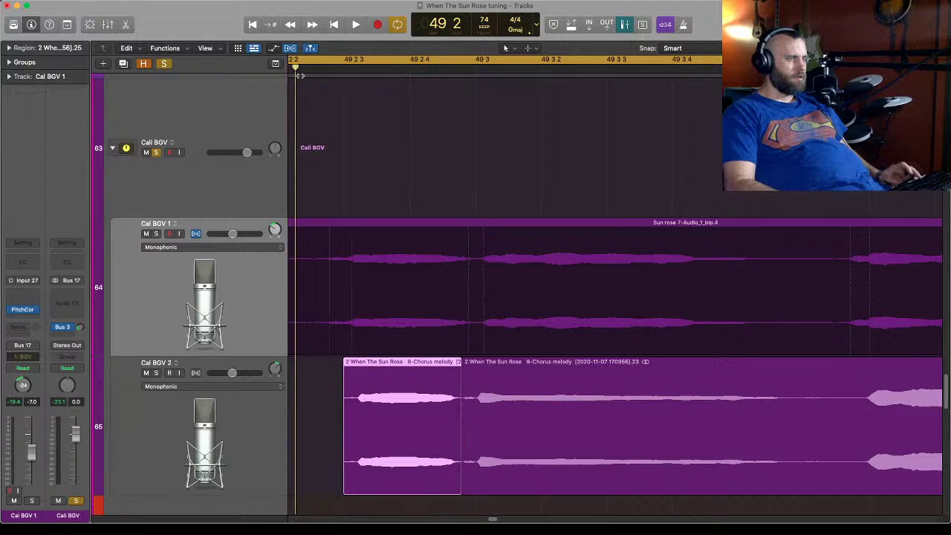
pyautogui.press('space')
pyautogui.press('space')
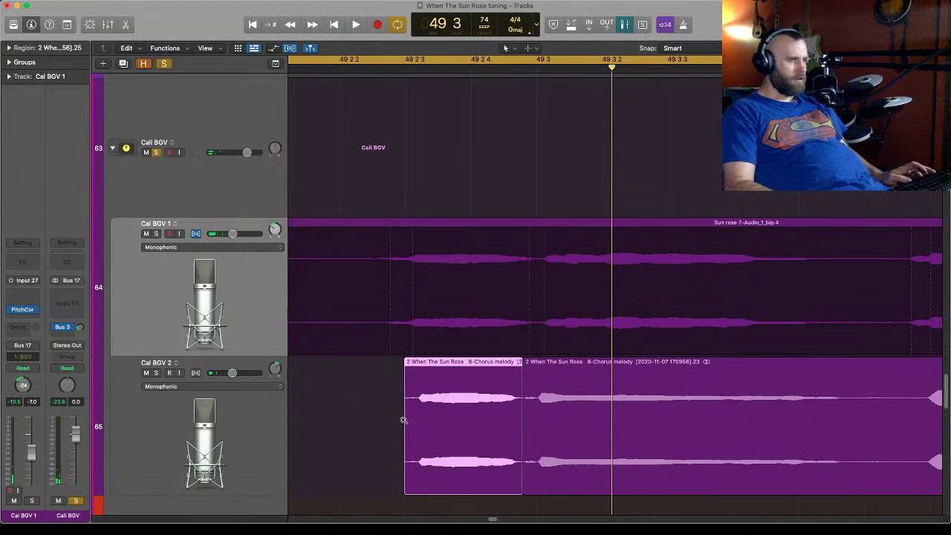
# Stretch the start of the short Cal BGV 2 note earlier, to about midway between 49 2 2 and 49 2 3, and play it.
pyautogui.moveTo(405, 432); pyautogui.dragTo(318, 97)
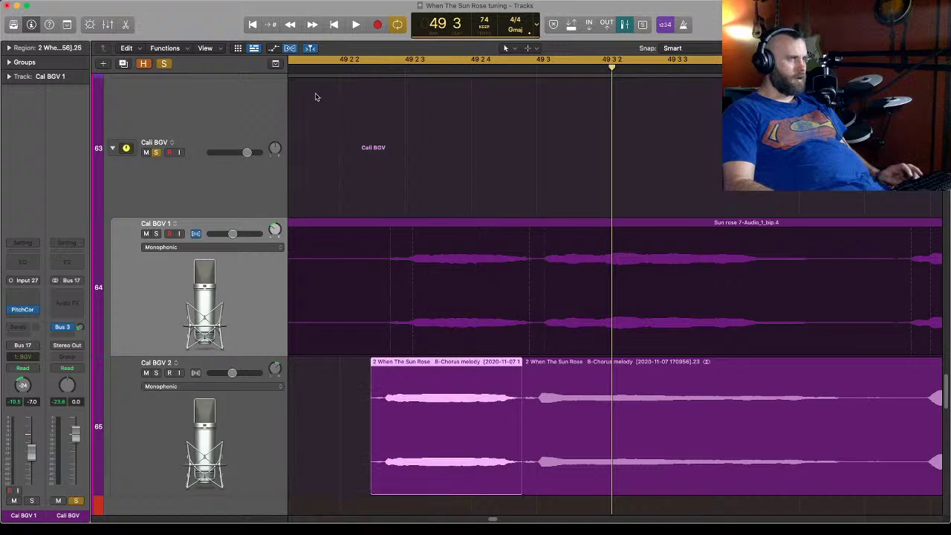
pyautogui.click(298, 67)
pyautogui.press('space')
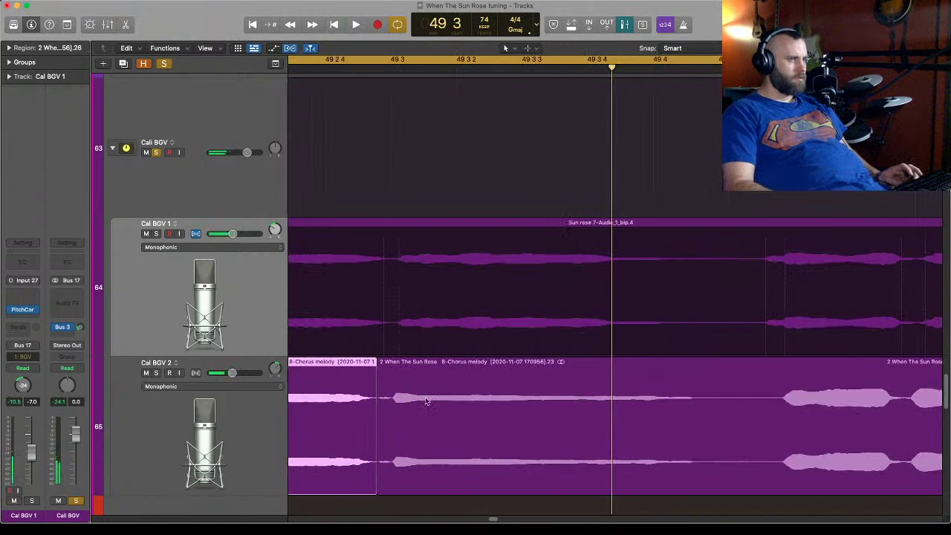
# Split the sustained Cal BGV 2 note from 49 3 to about 49 4 2 into its own region.
pyautogui.moveTo(709, 409); pyautogui.dragTo(569, 449)
pyautogui.press('super+z')
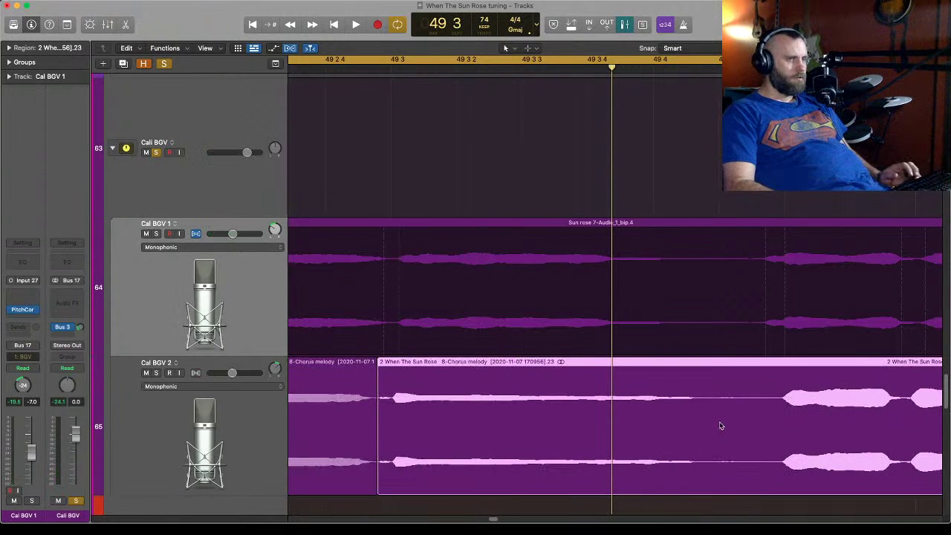
pyautogui.moveTo(721, 429); pyautogui.dragTo(391, 456)
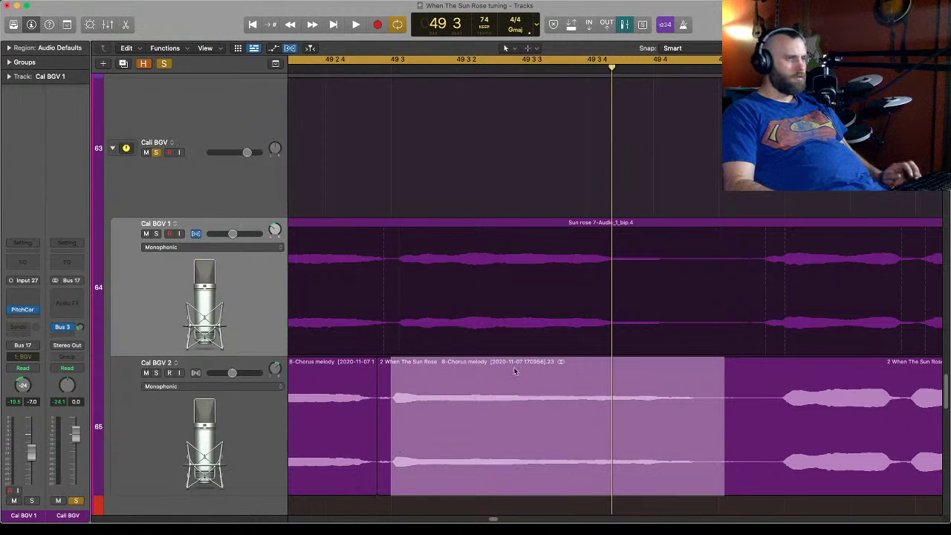
pyautogui.click(552, 371)
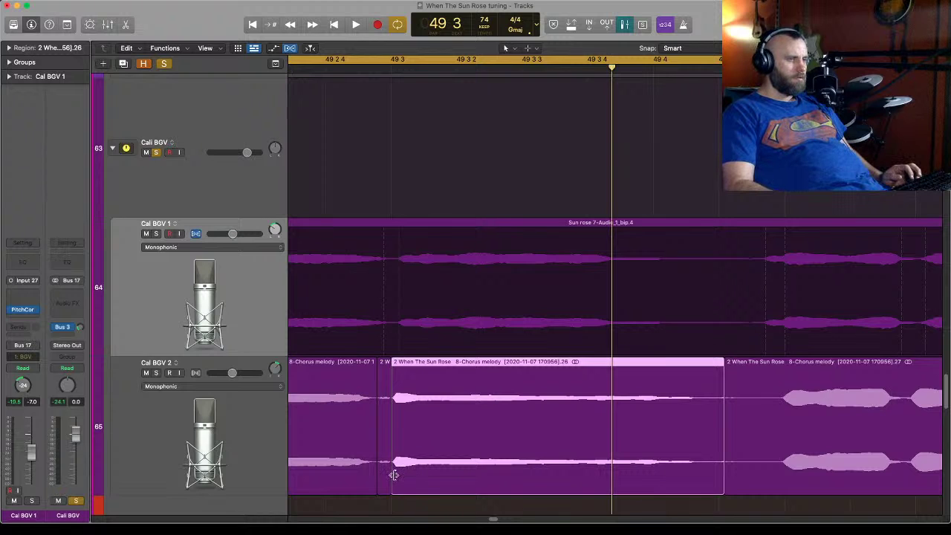
# Move the sustained Cal BGV 2 note slightly later to meet the Cal BGV 1 onset, and play from bar 49 beat 2 into bar 50.
pyautogui.moveTo(403, 381); pyautogui.dragTo(411, 382)
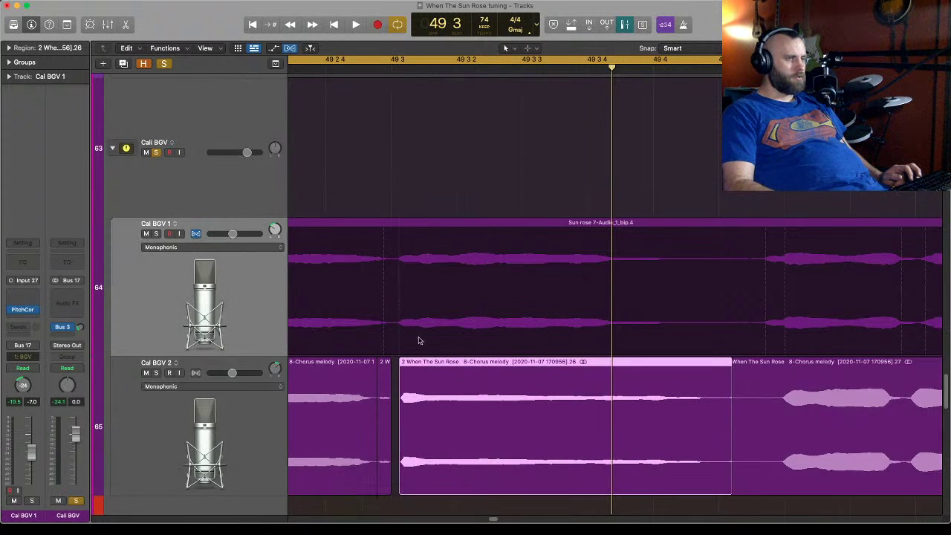
pyautogui.click(301, 68)
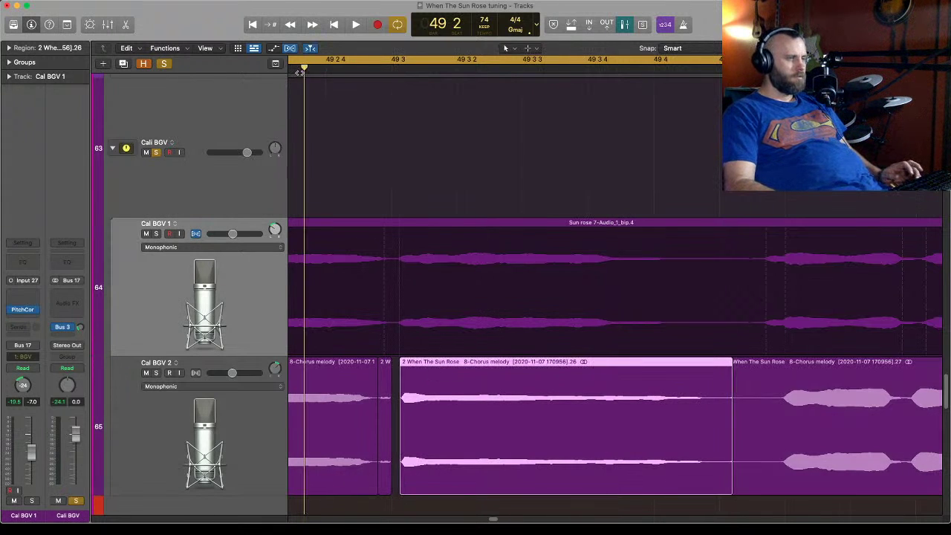
pyautogui.press('space')
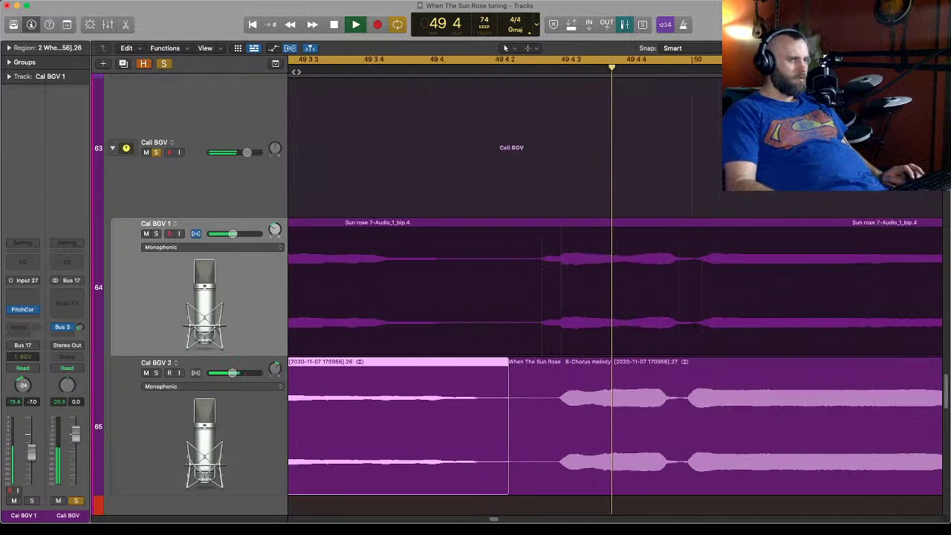
pyautogui.press('space')
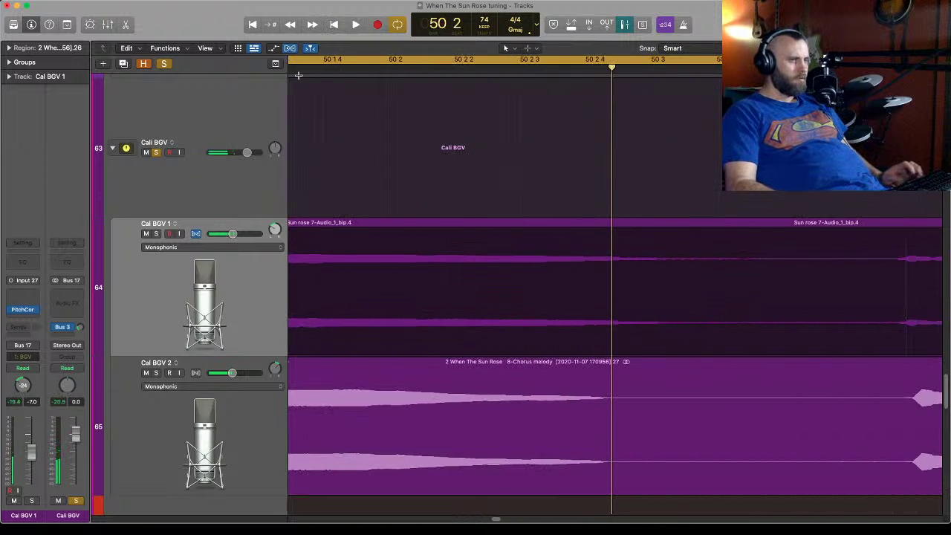
# Split the Cal BGV 2 region at the playhead in bar 50 beat 2, just after the long note fades out.
pyautogui.hscroll(-10, 300, 76)
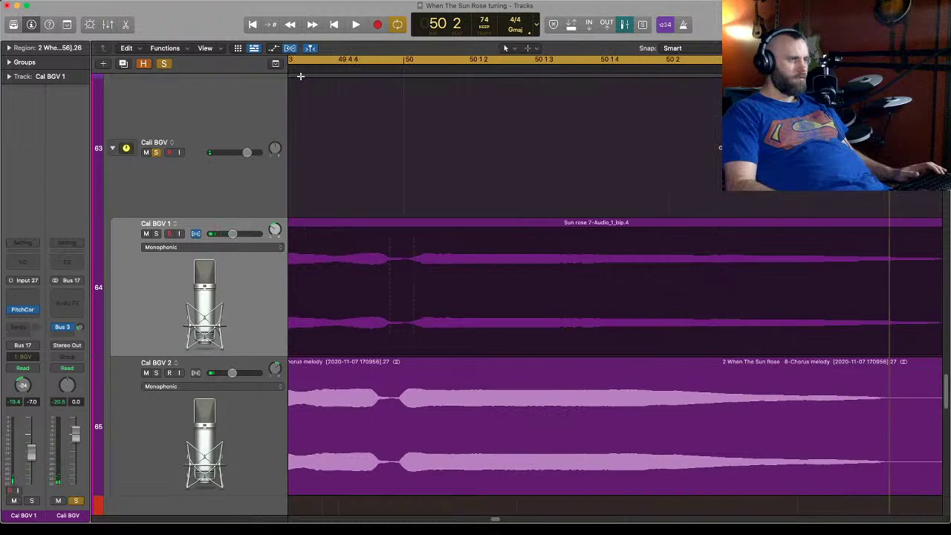
pyautogui.hscroll(-3, 301, 76)
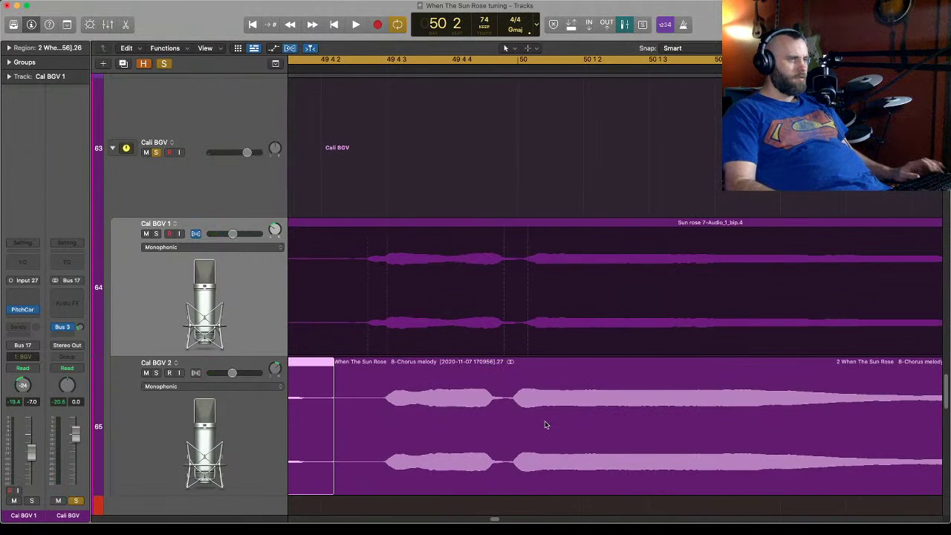
pyautogui.press('super+Left')
pyautogui.press('super+Left')
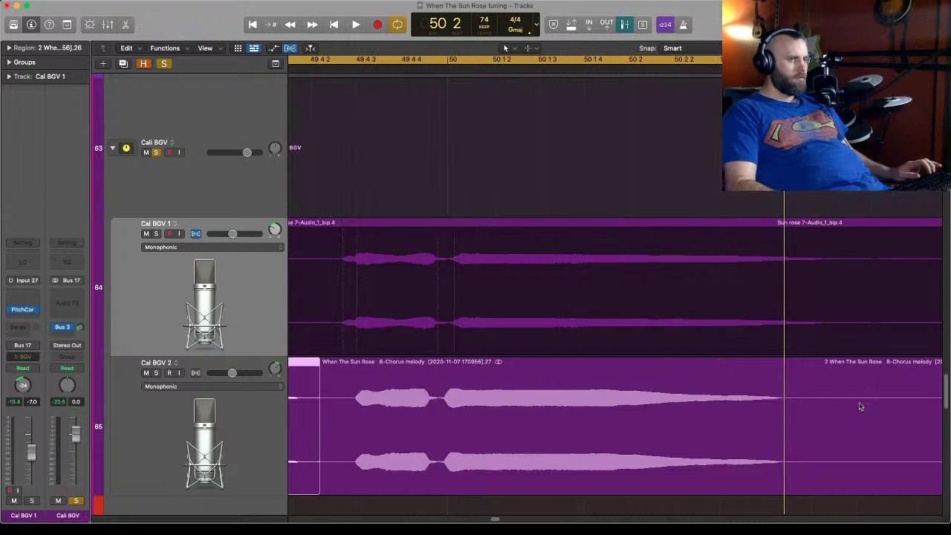
pyautogui.click(803, 421)
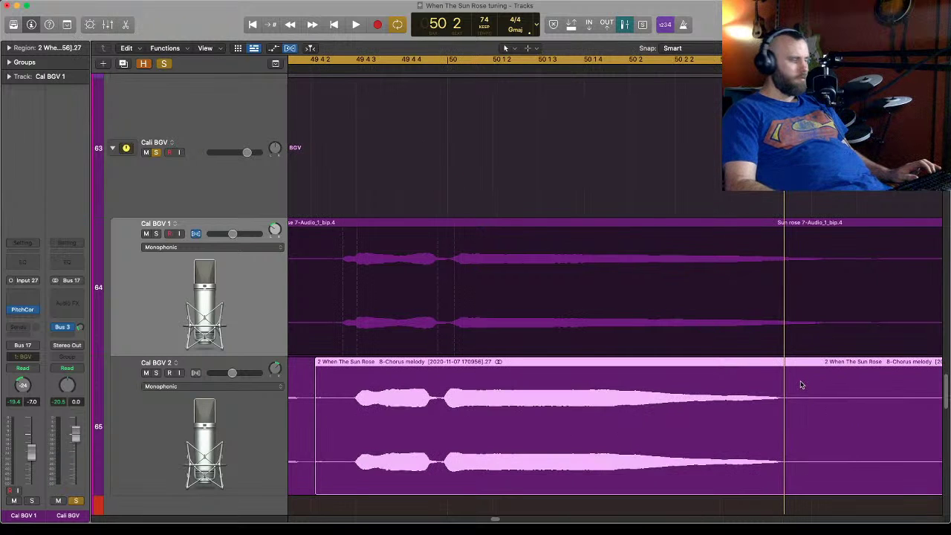
pyautogui.press('super+t')
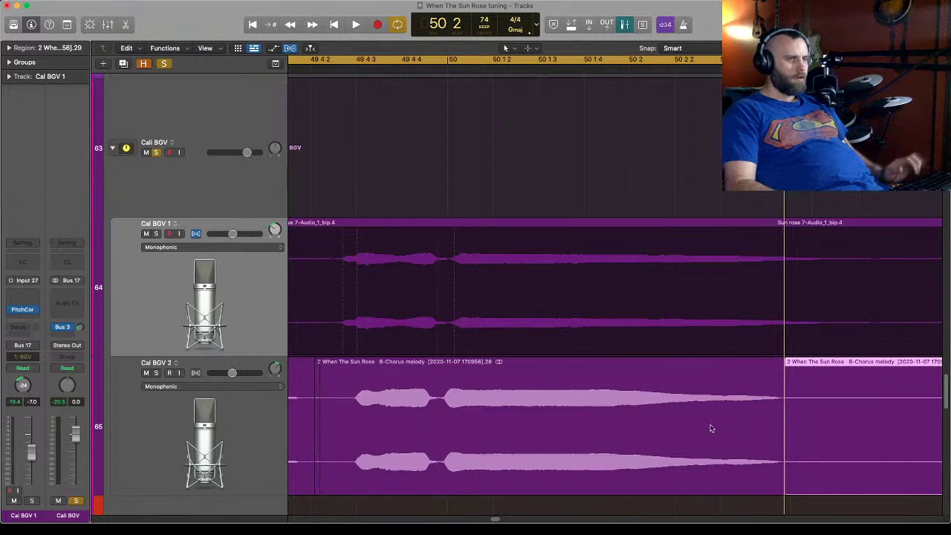
# Stretch the end of the sustained Cal BGV 2 region later, to about 50 3, and play on into bar 52.
pyautogui.click(683, 367)
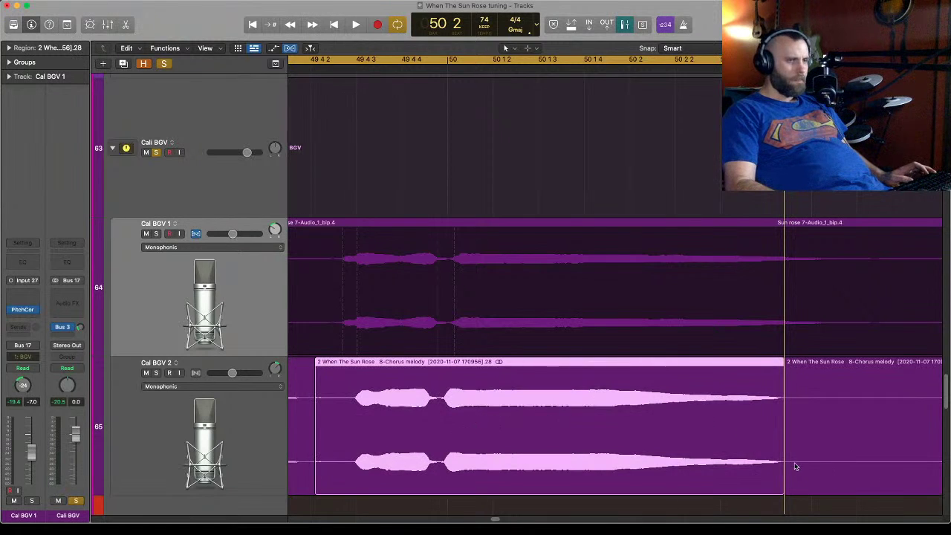
pyautogui.moveTo(780, 446); pyautogui.dragTo(812, 446)
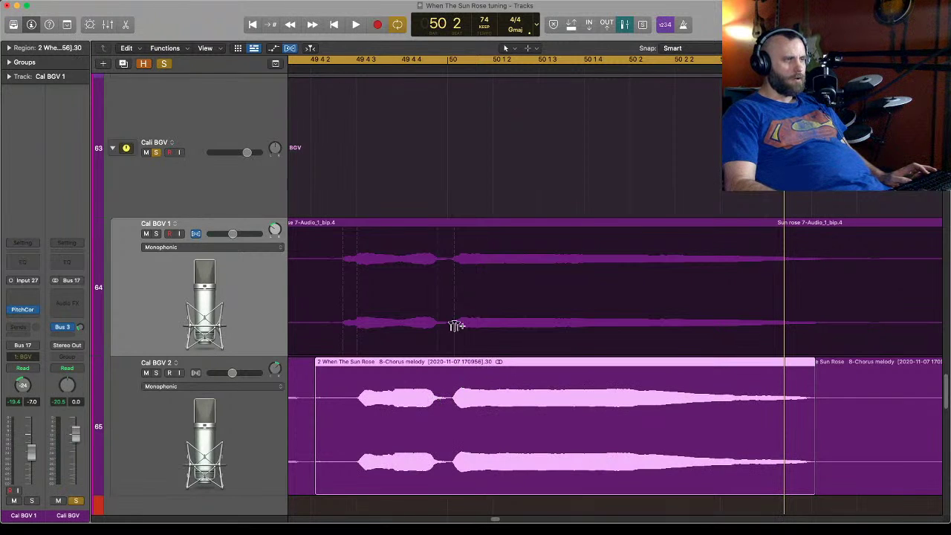
pyautogui.click(310, 68)
pyautogui.press('space')
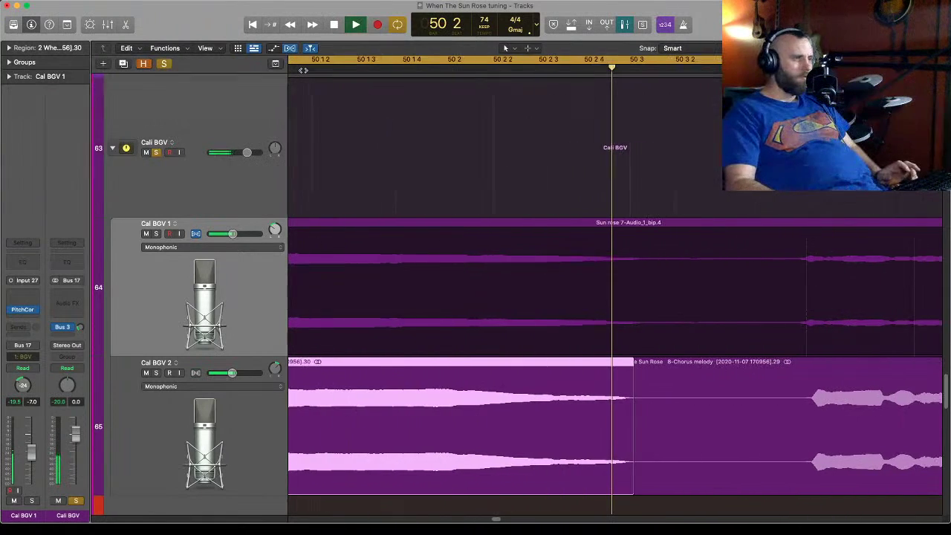
pyautogui.press('space')
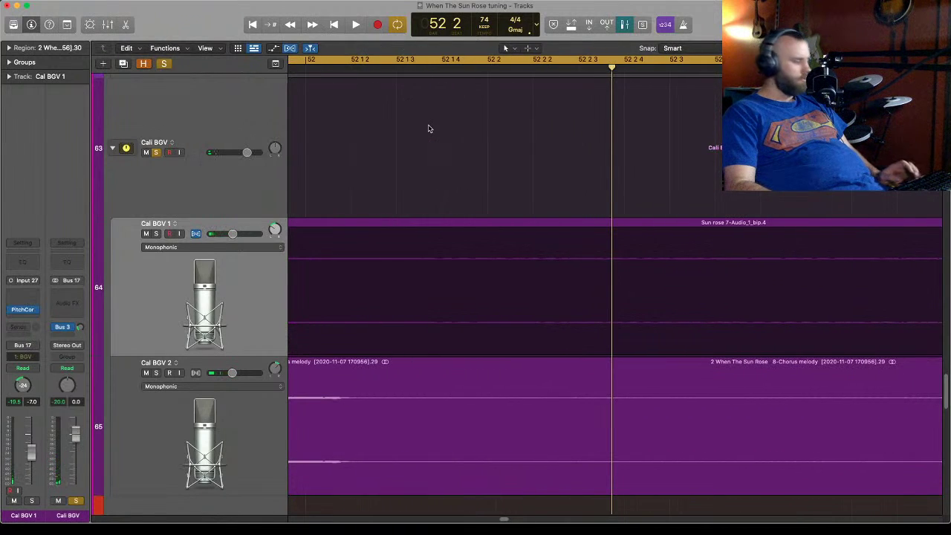
# Play both backing vocals through the bridge from bar 53 to bar 63.
pyautogui.press('z')
pyautogui.press('super+Left')
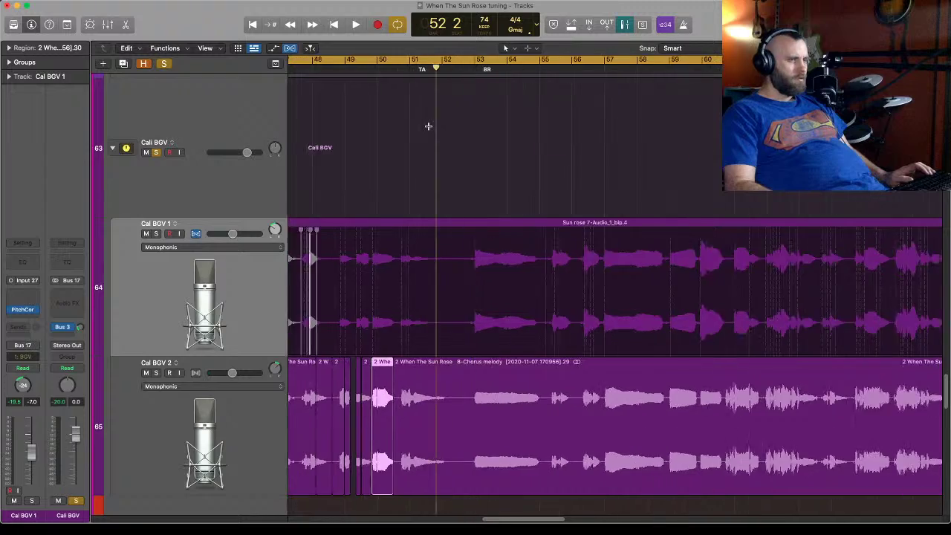
pyautogui.click(469, 69)
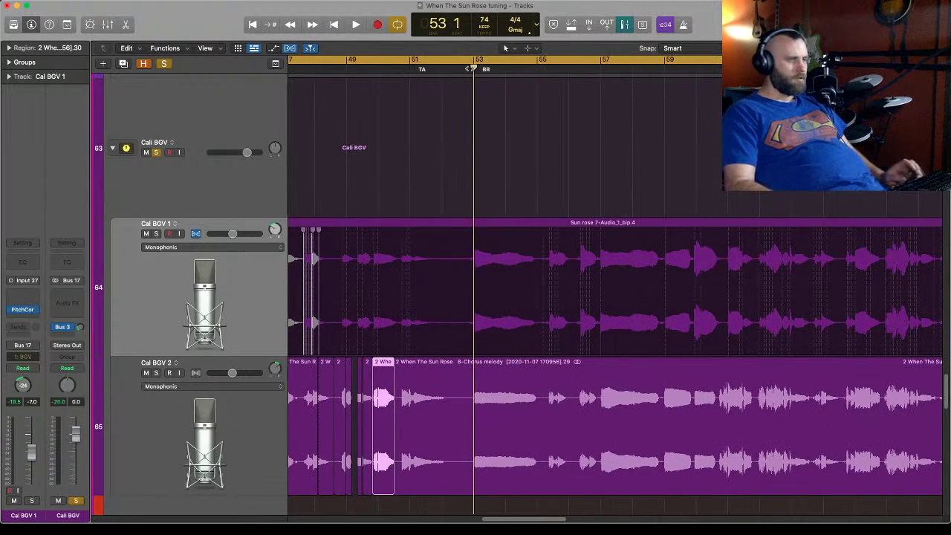
pyautogui.press('space')
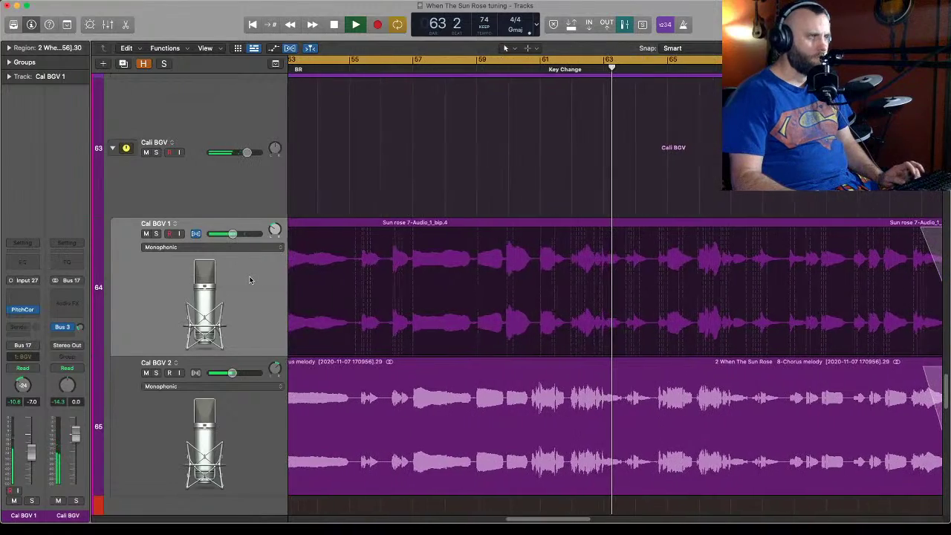
pyautogui.press('space')
# Replay the start of the bridge from bar 52 beat 3 to bar 56 beat 4.
pyautogui.hscroll(-10, 251, 281)
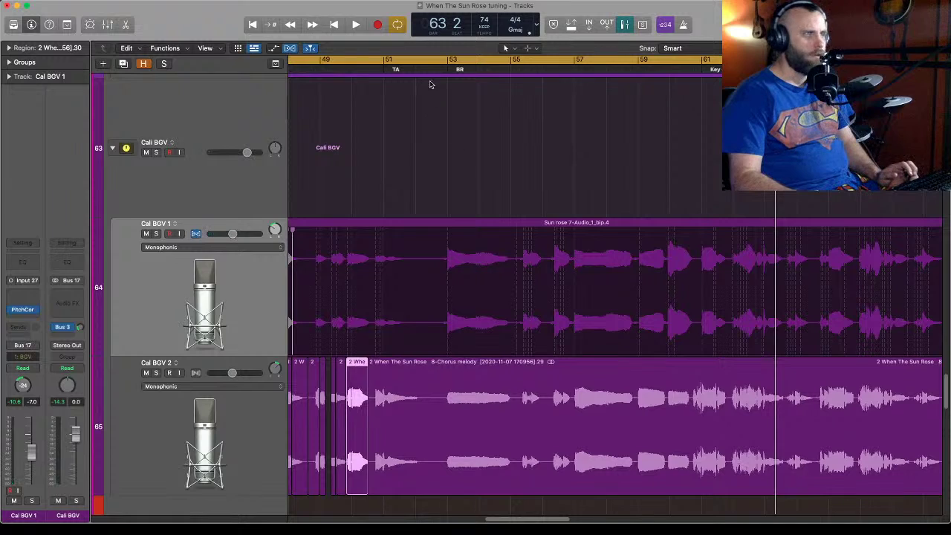
pyautogui.click(431, 69)
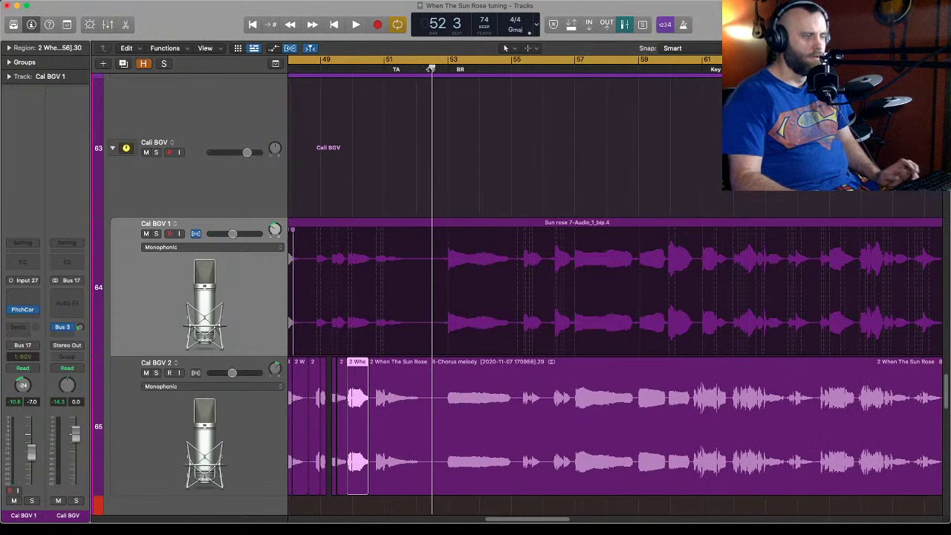
pyautogui.press('space')
pyautogui.hscroll(-2, 430, 68)
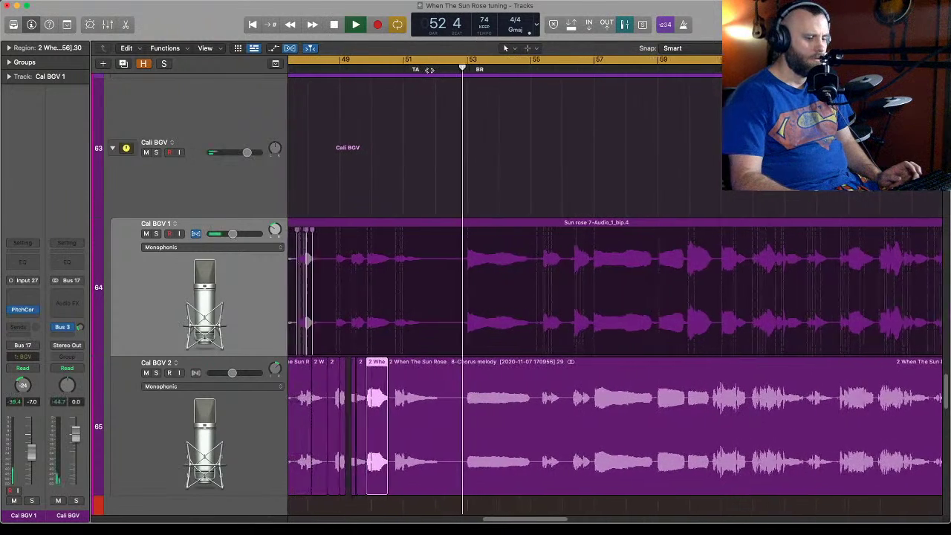
pyautogui.hscroll(-3, 428, 69)
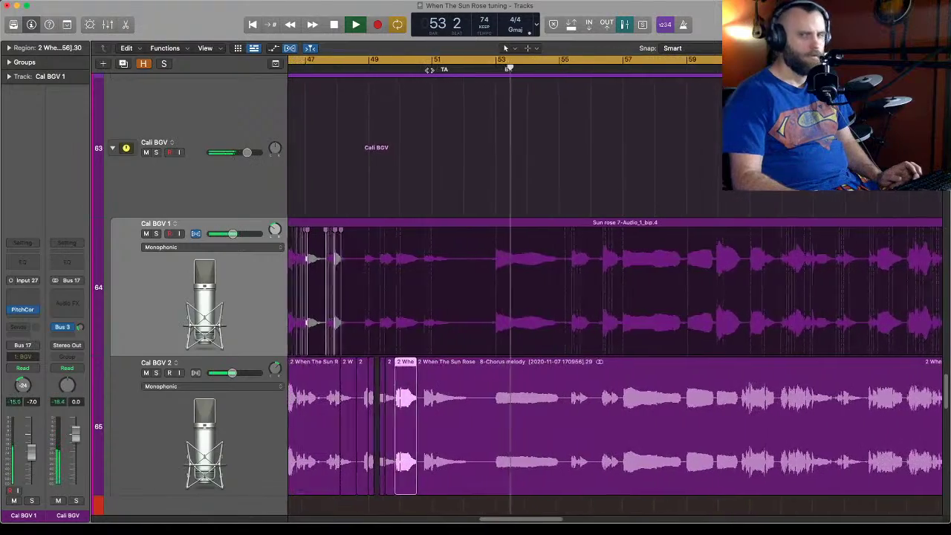
pyautogui.hscroll(-3, 429, 70)
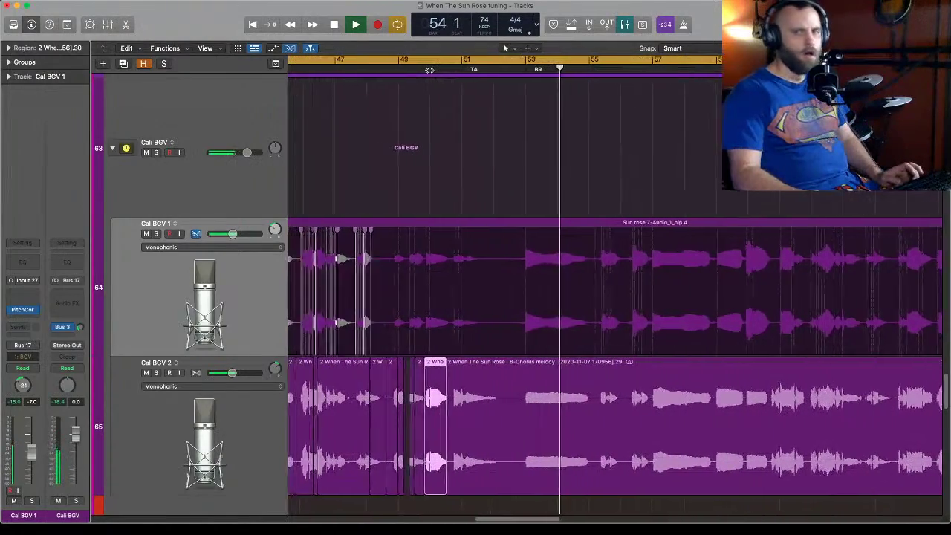
pyautogui.hscroll(-2, 429, 69)
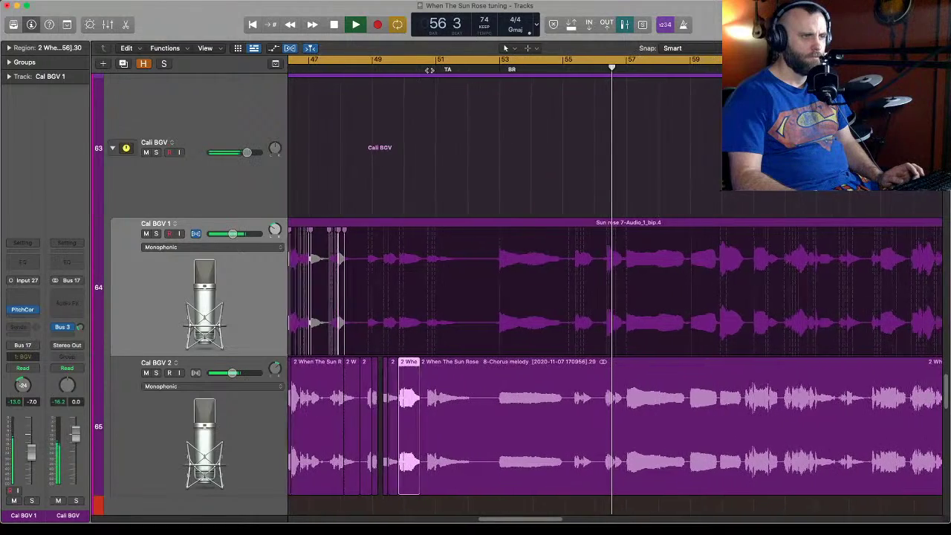
pyautogui.press('space')
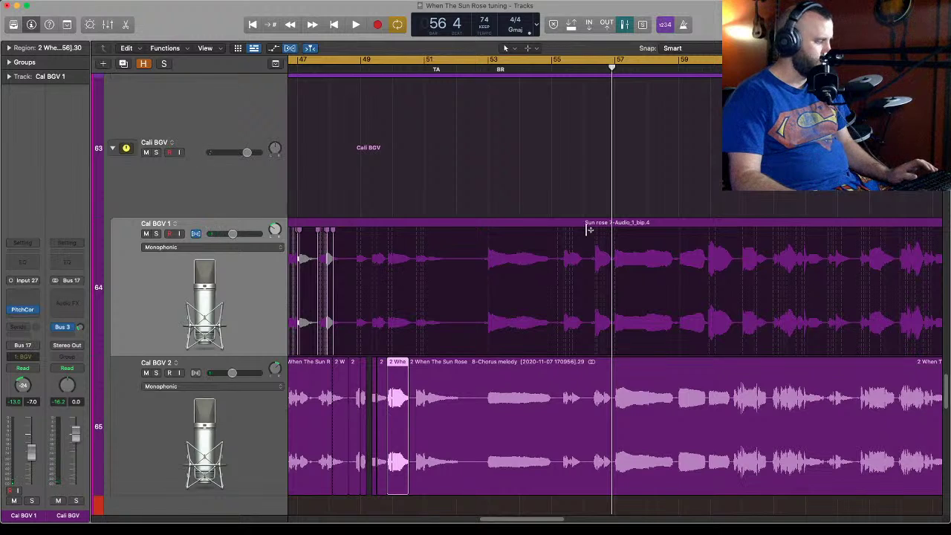
# Show track automation and lower the Cal BGV 1 volume to -9.7 dB from about bar 56 beat 2 to just before bar 57.
pyautogui.moveTo(578, 230); pyautogui.dragTo(795, 501)
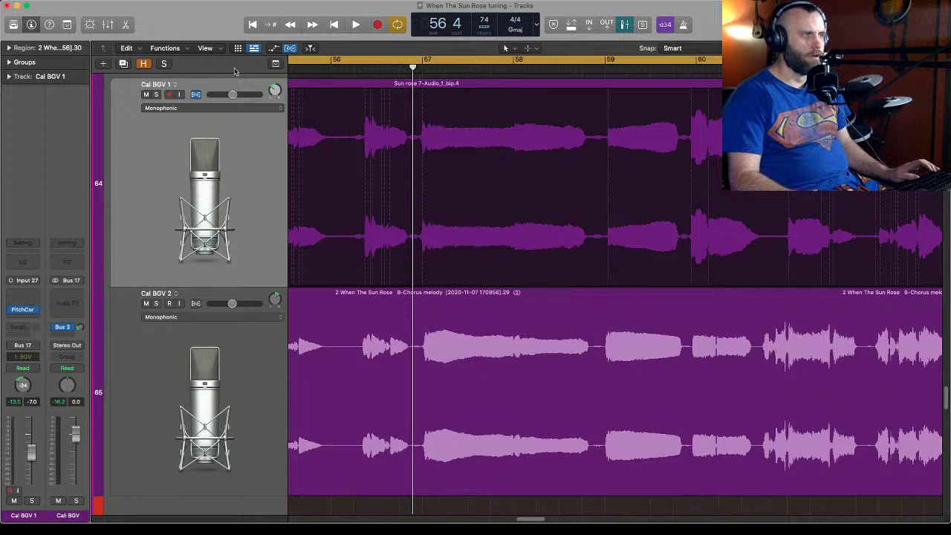
pyautogui.click(271, 49)
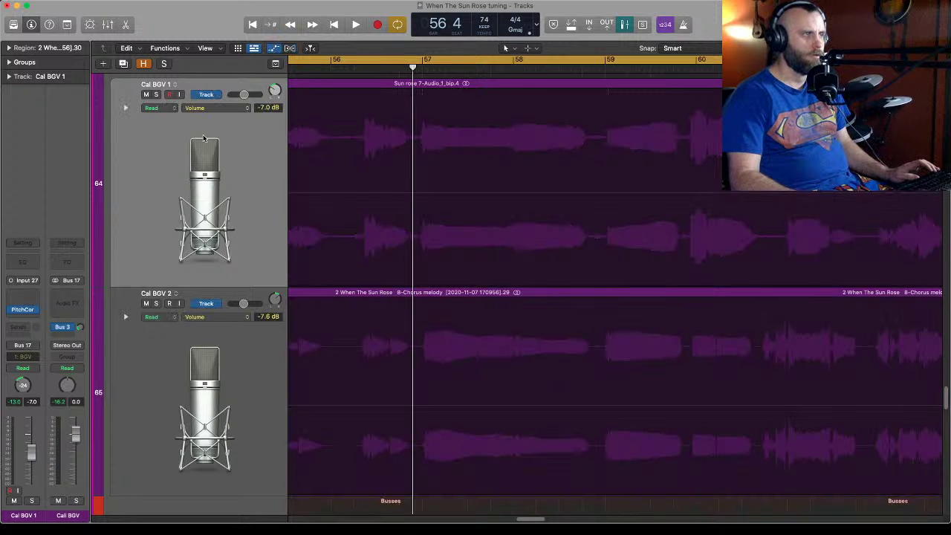
pyautogui.click(360, 216)
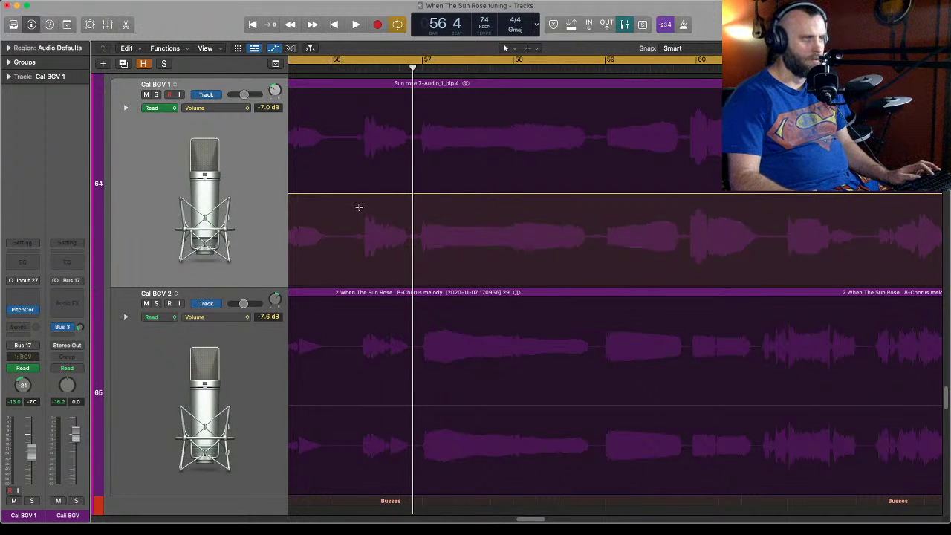
pyautogui.moveTo(353, 199); pyautogui.dragTo(412, 259)
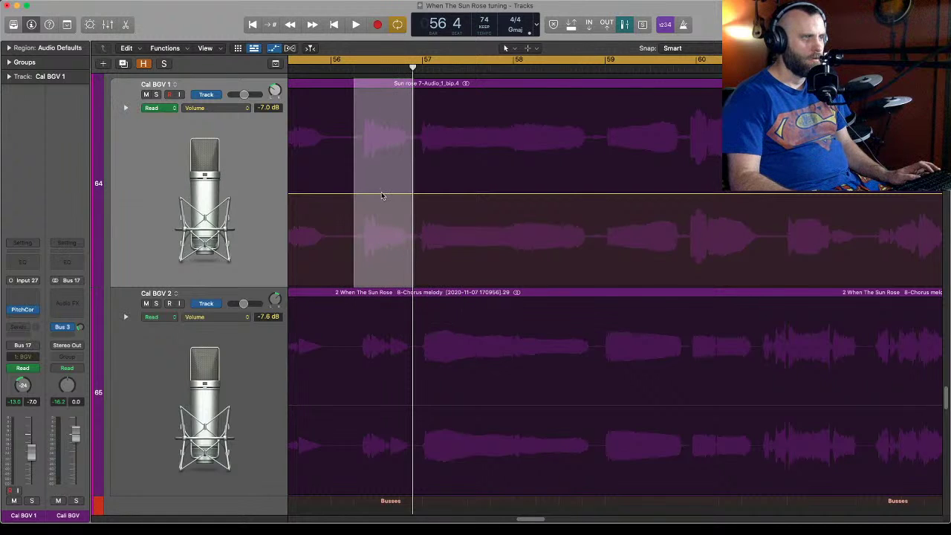
pyautogui.moveTo(382, 199); pyautogui.dragTo(383, 212)
# Play the lowered Cal BGV 1 note from bar 55 beat 4 into bar 57 and save the project.
pyautogui.click(308, 69)
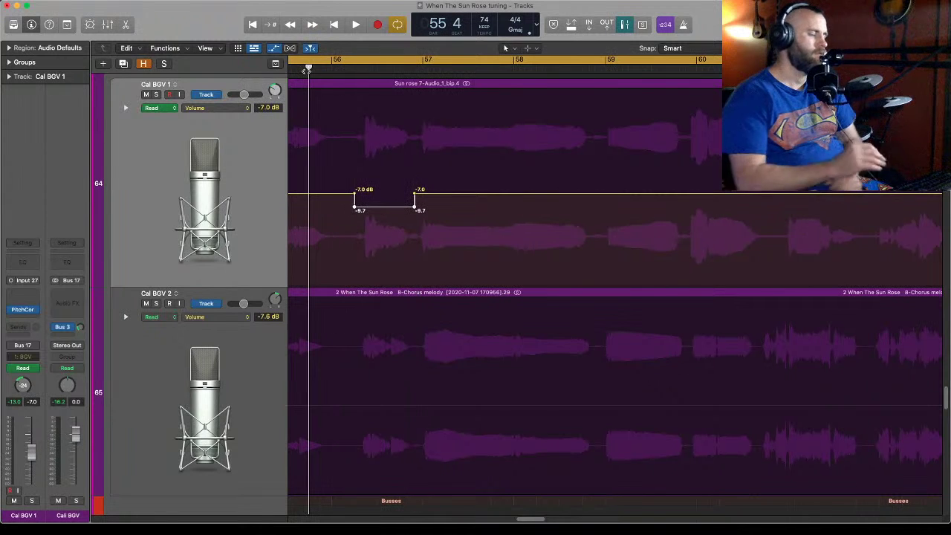
pyautogui.press('space')
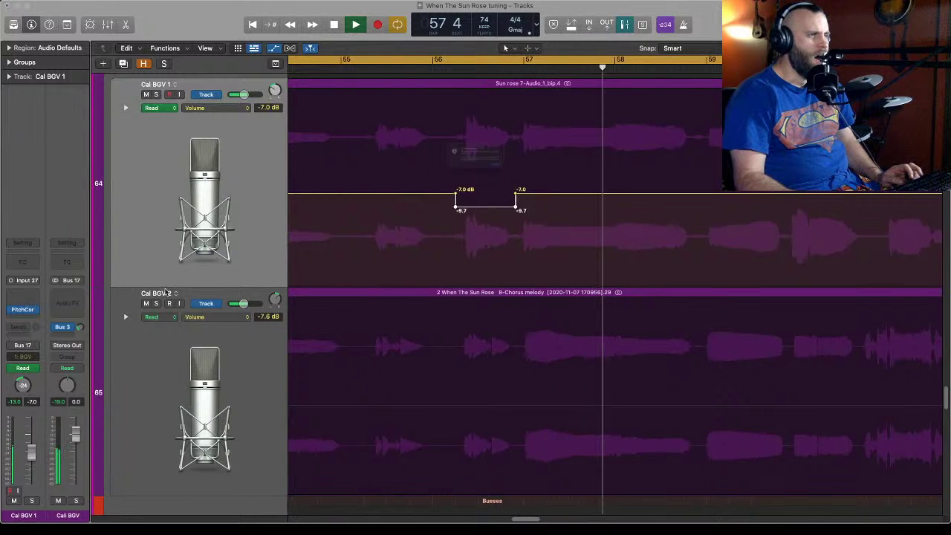
pyautogui.click(543, 189)
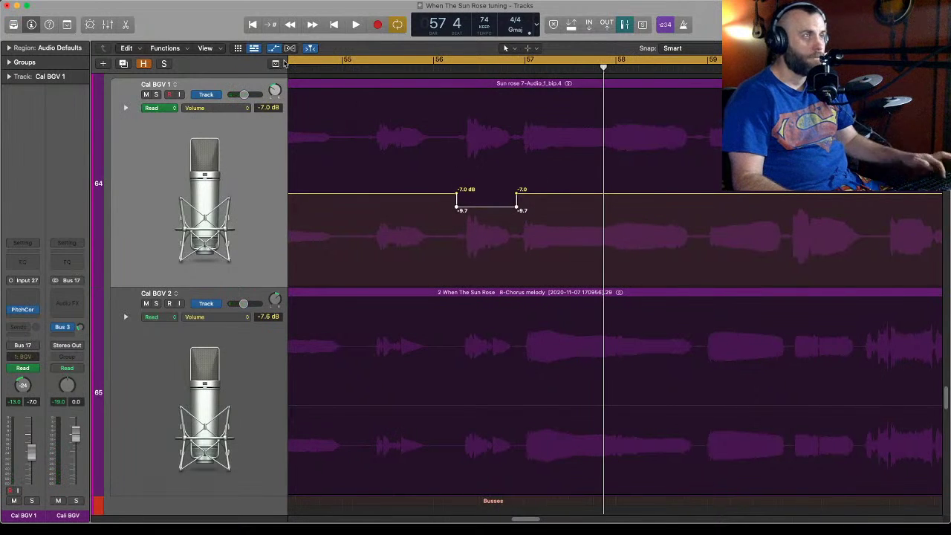
pyautogui.press('super+s')
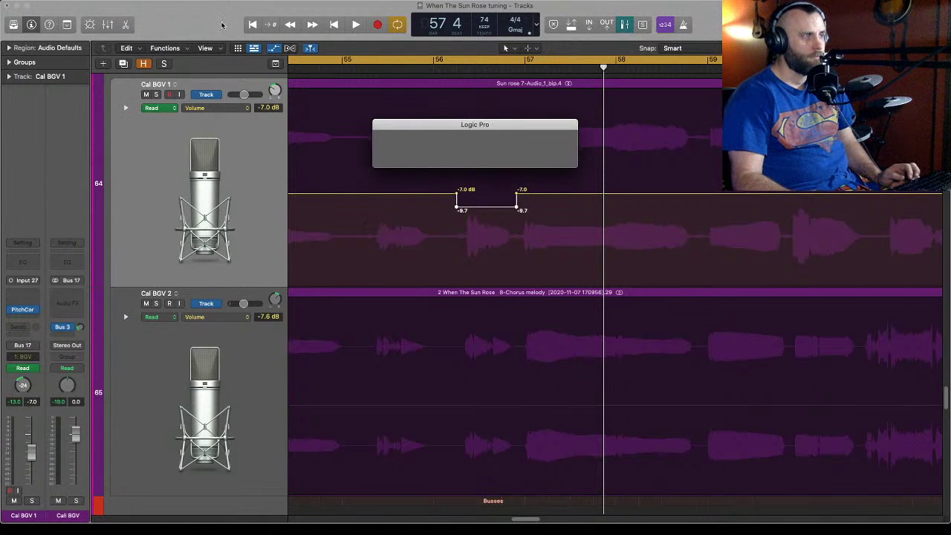
# Play from bar 56 beat 3 to bar 58 beat 3, briefly soloing Cal BGV 2 along the way.
pyautogui.click(475, 69)
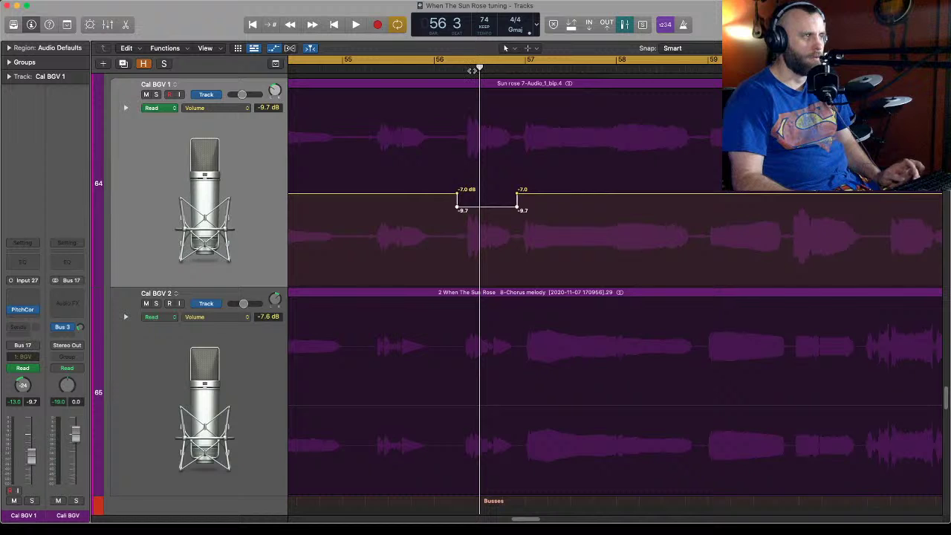
pyautogui.press('space')
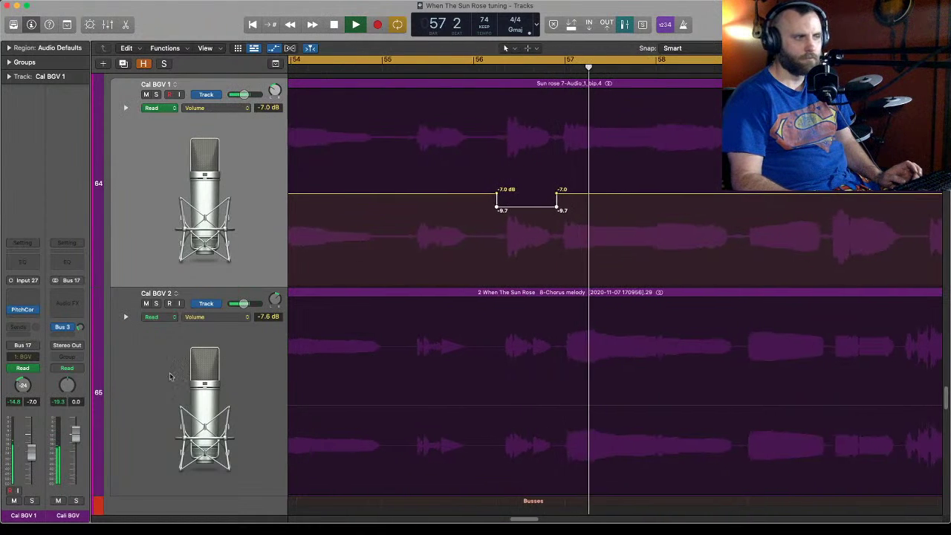
pyautogui.click(157, 304)
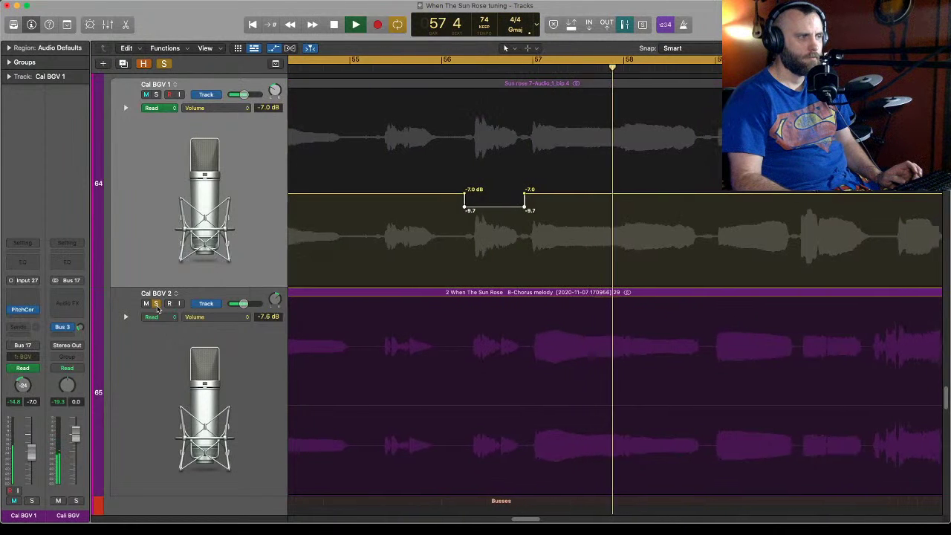
pyautogui.click(157, 303)
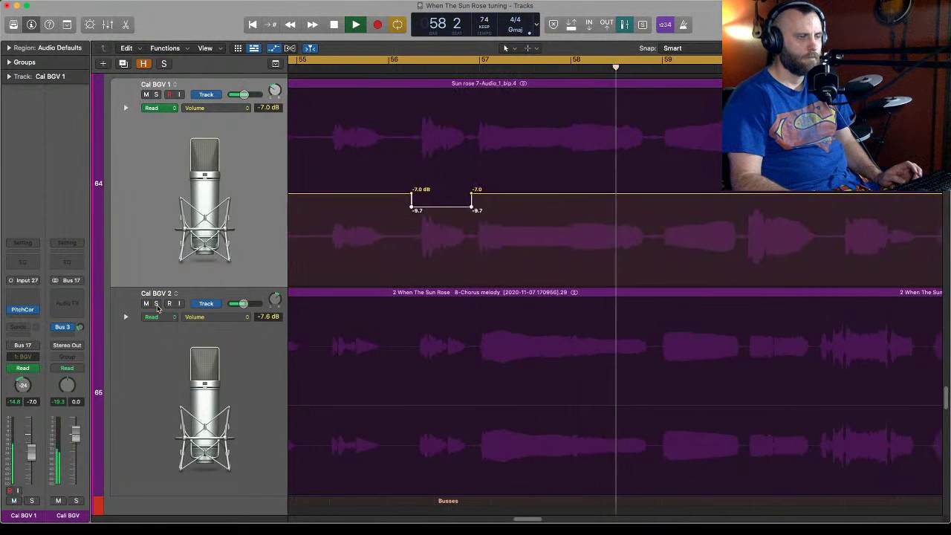
pyautogui.press('space')
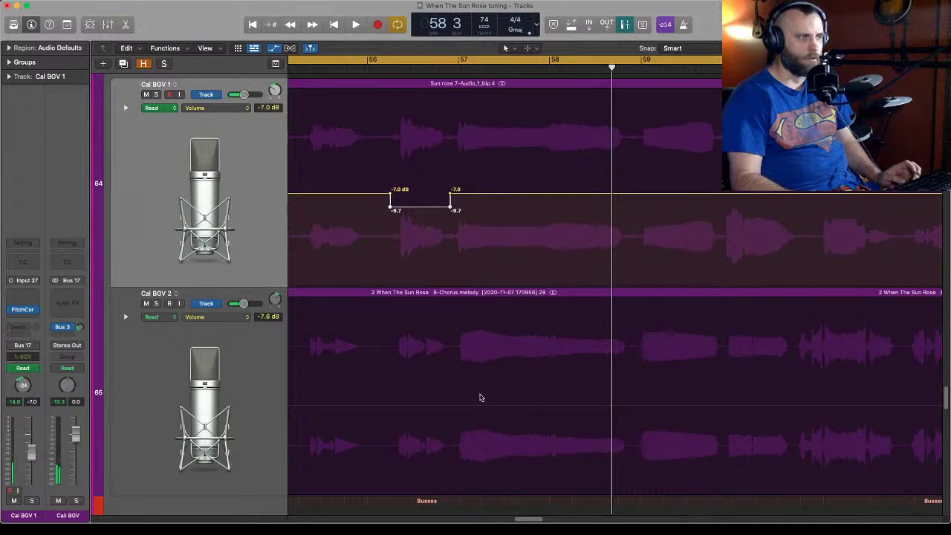
# Lower the Cal BGV 2 volume automation to -8.7 dB from just before bar 57 to just before bar 60, and play it.
pyautogui.moveTo(452, 421); pyautogui.dragTo(726, 442)
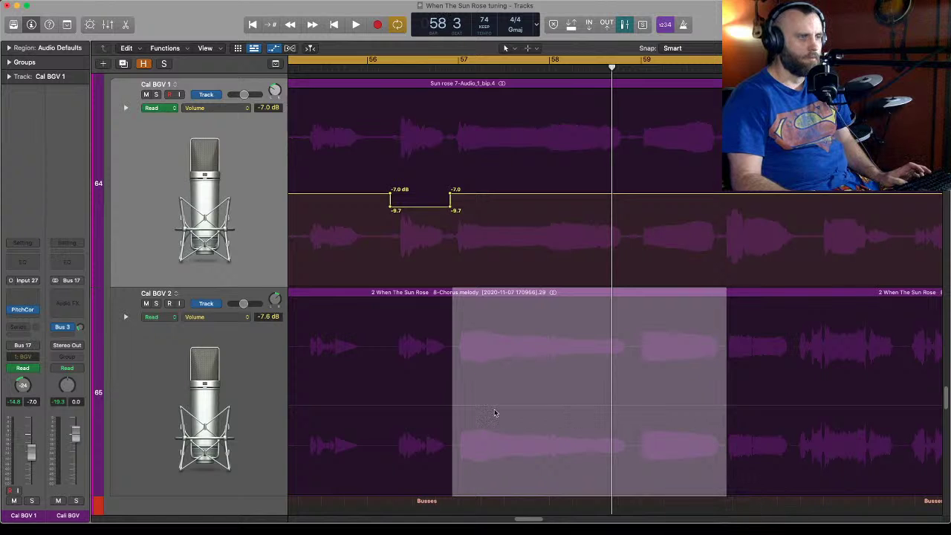
pyautogui.moveTo(488, 411); pyautogui.dragTo(489, 414)
pyautogui.click(401, 66)
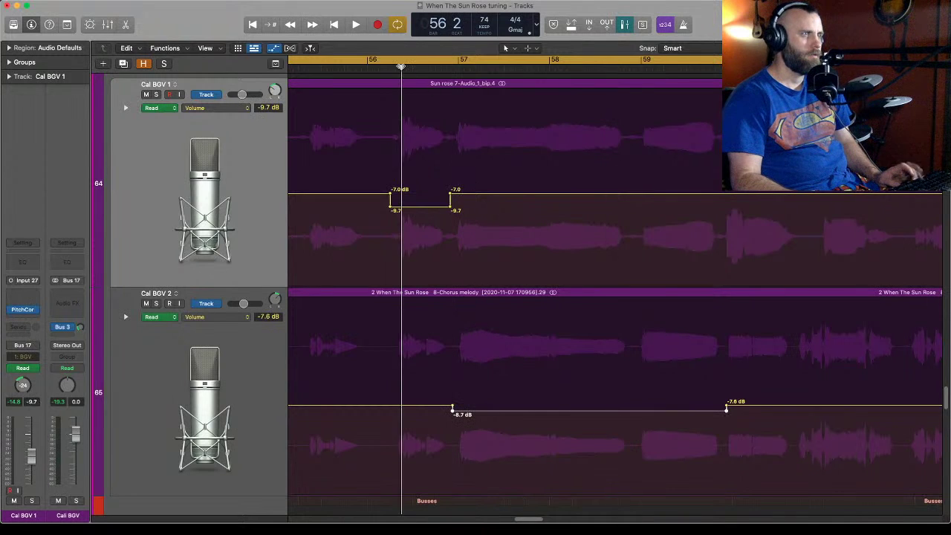
pyautogui.press('space')
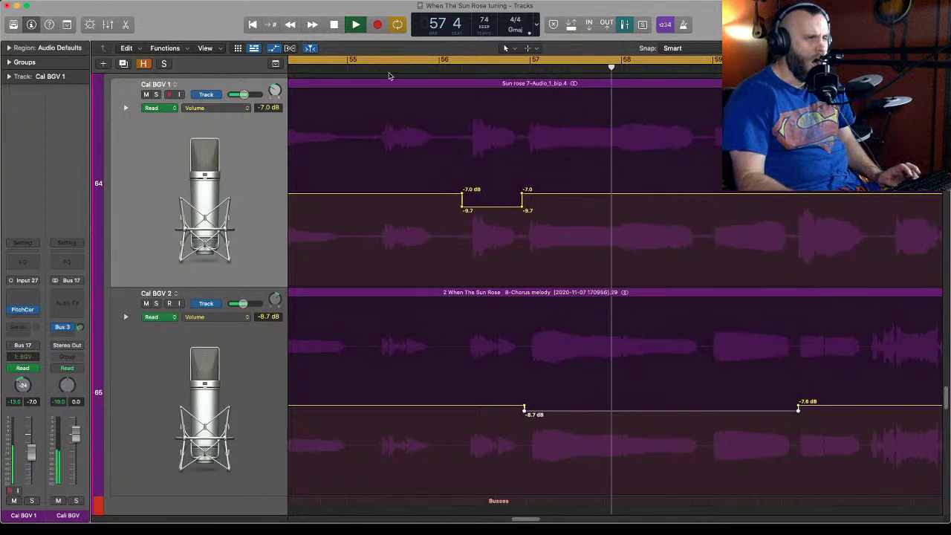
pyautogui.press('space')
# Lower that Cal BGV 2 volume section further to -10.1 dB and play it from bar 56 beat 3.
pyautogui.moveTo(621, 413); pyautogui.dragTo(623, 420)
pyautogui.click(471, 68)
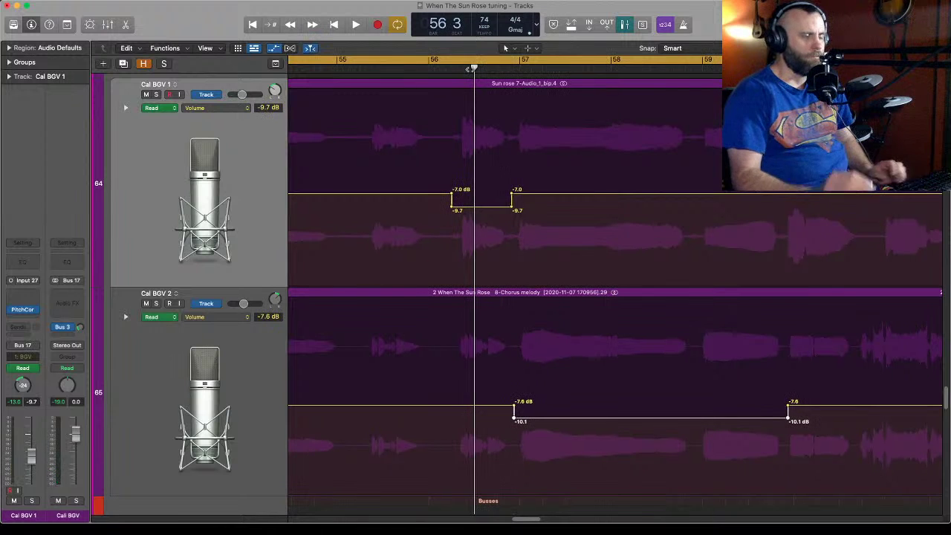
pyautogui.press('space')
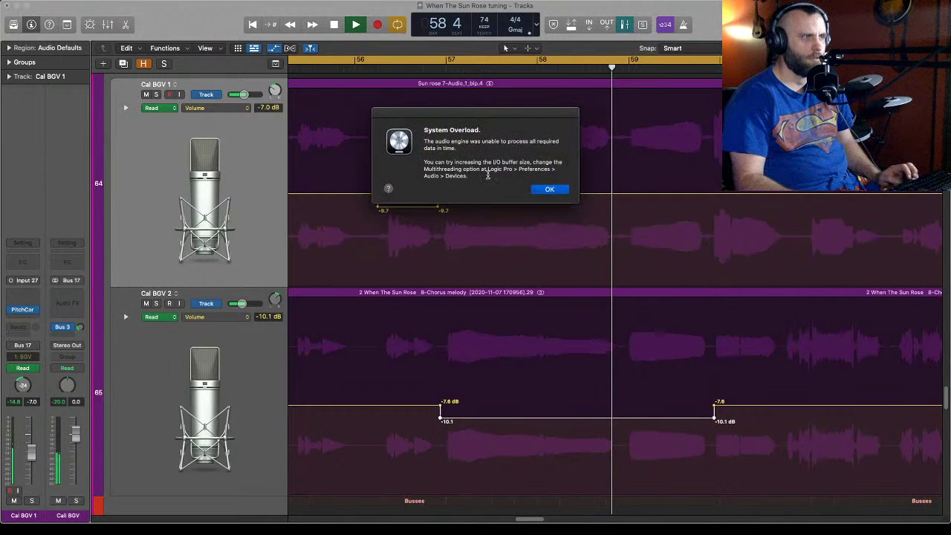
# Dismiss the system overload alert and resume playback from bar 58 beat 4.
pyautogui.click(550, 191)
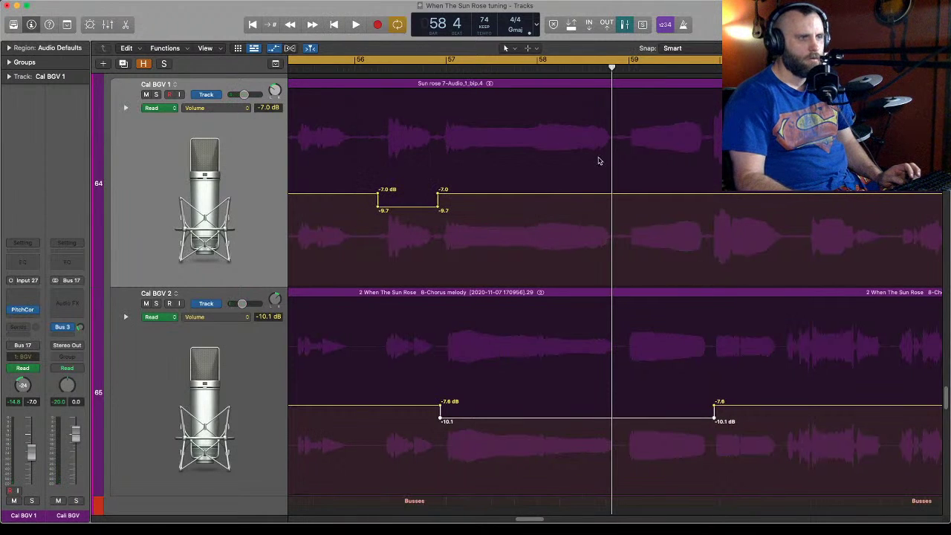
pyautogui.click(618, 70)
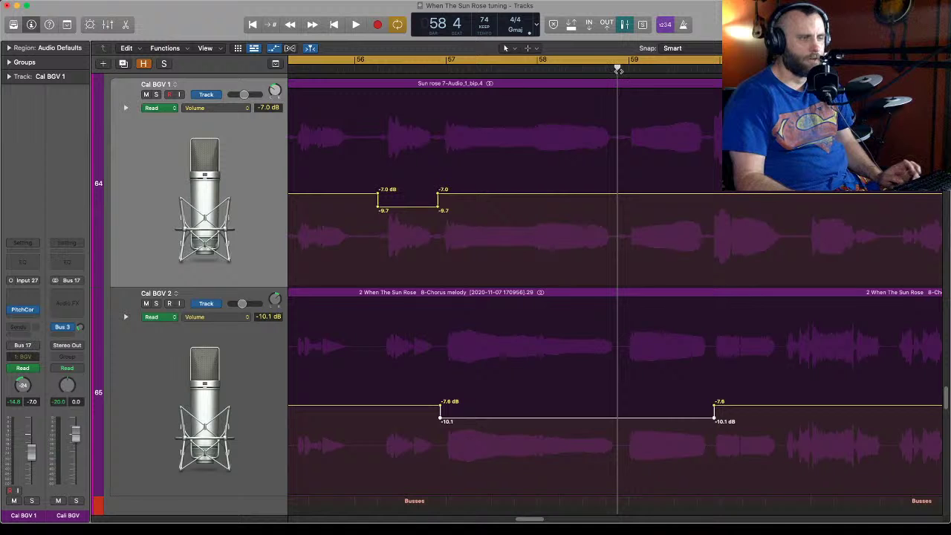
pyautogui.press('space')
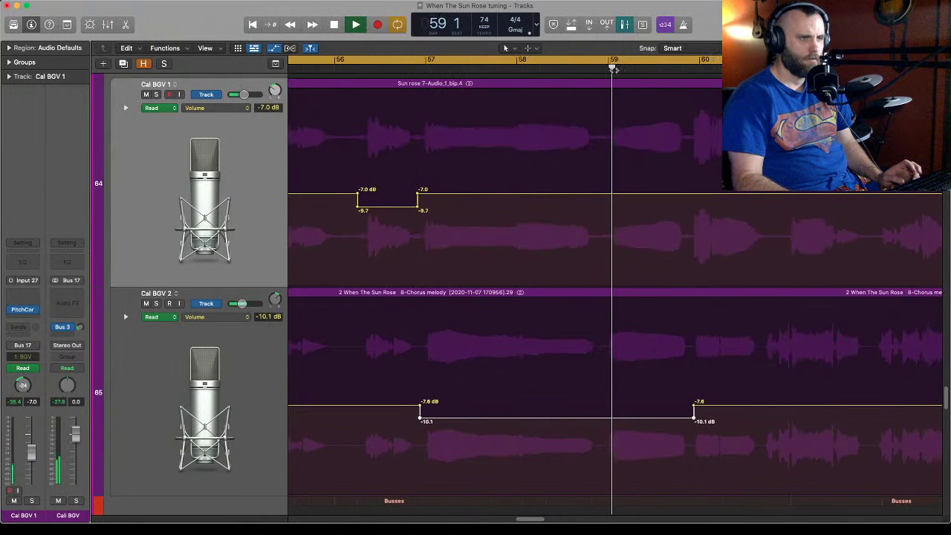
# Briefly solo Cal BGV 2 while listening to bars 59 and 60, and stop playback at bar 60 beat 3.
pyautogui.click(157, 303)
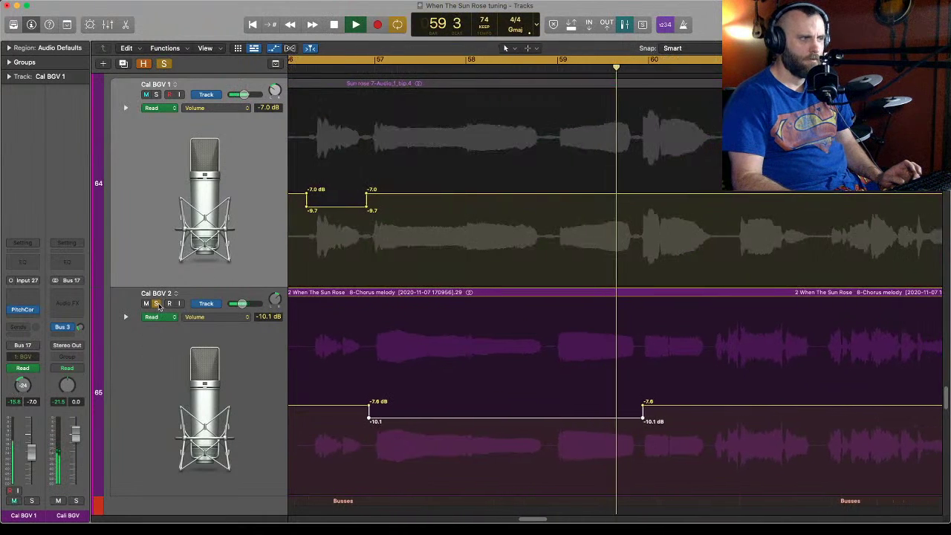
pyautogui.click(156, 304)
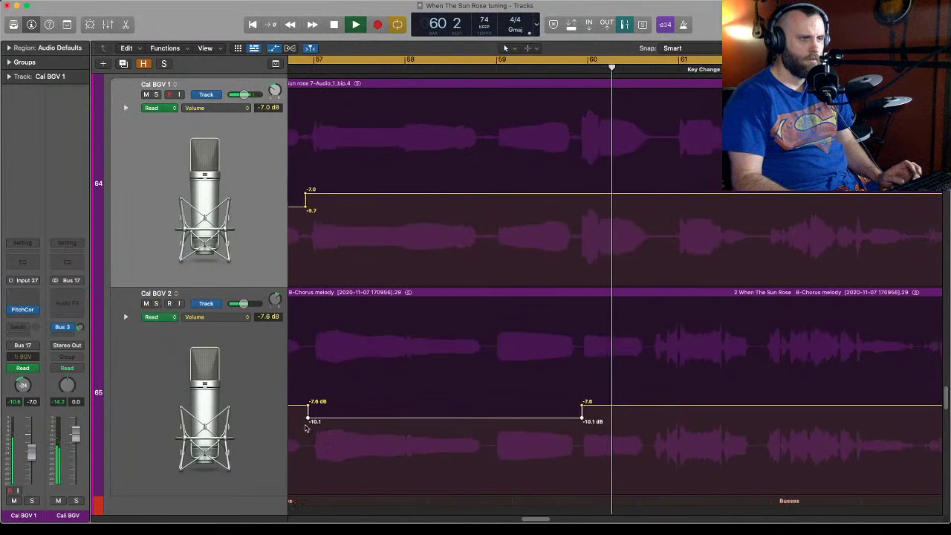
pyautogui.press('space')
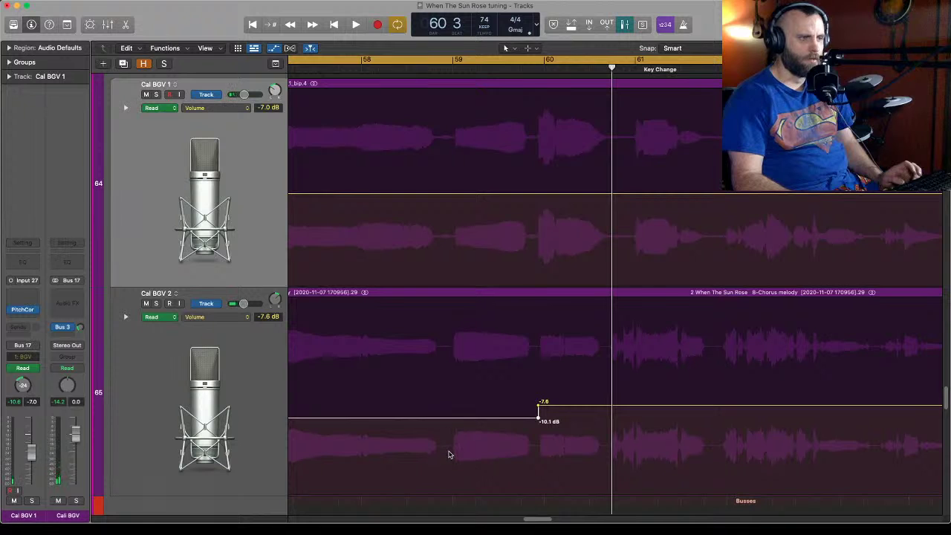
# Lower the Cal BGV 2 volume automation to -12.6 dB from just before bar 59 to just before bar 60, and play from bar 58.
pyautogui.moveTo(446, 448); pyautogui.dragTo(538, 471)
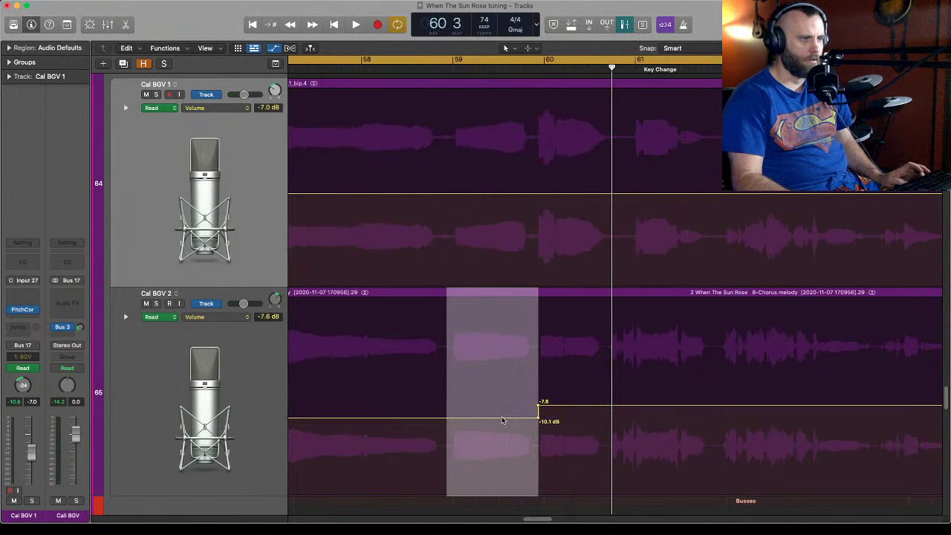
pyautogui.moveTo(502, 422); pyautogui.dragTo(504, 431)
pyautogui.click(363, 70)
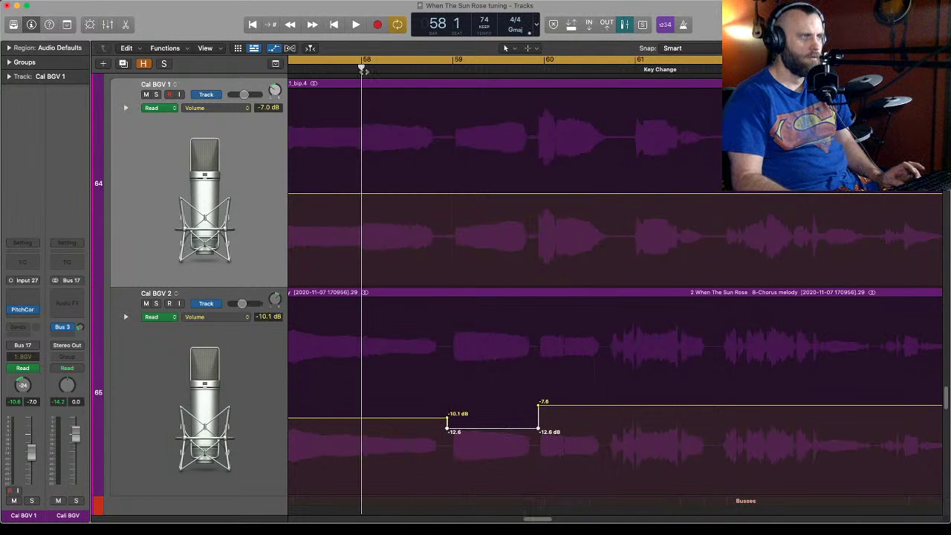
pyautogui.press('space')
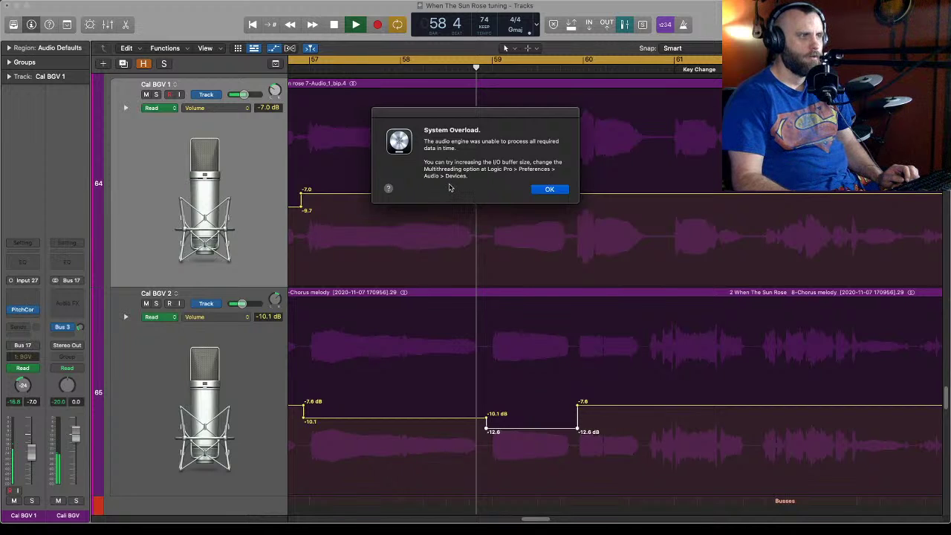
# Dismiss the system overload alert and save the project.
pyautogui.click(549, 189)
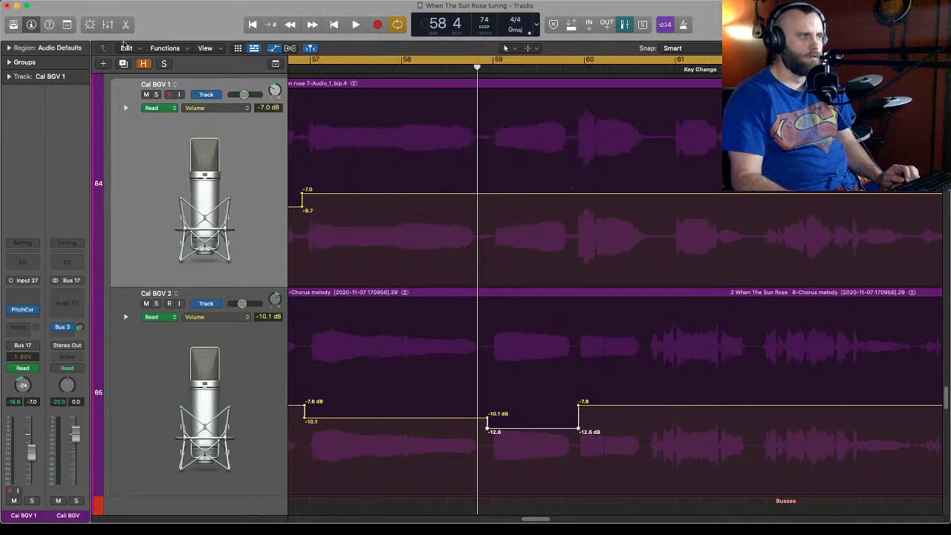
pyautogui.click(66, 1)
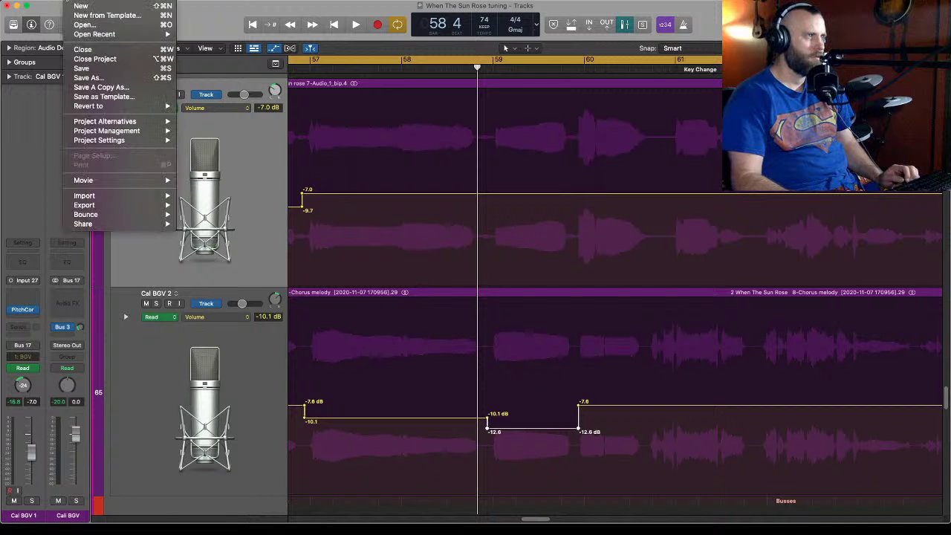
pyautogui.click(87, 65)
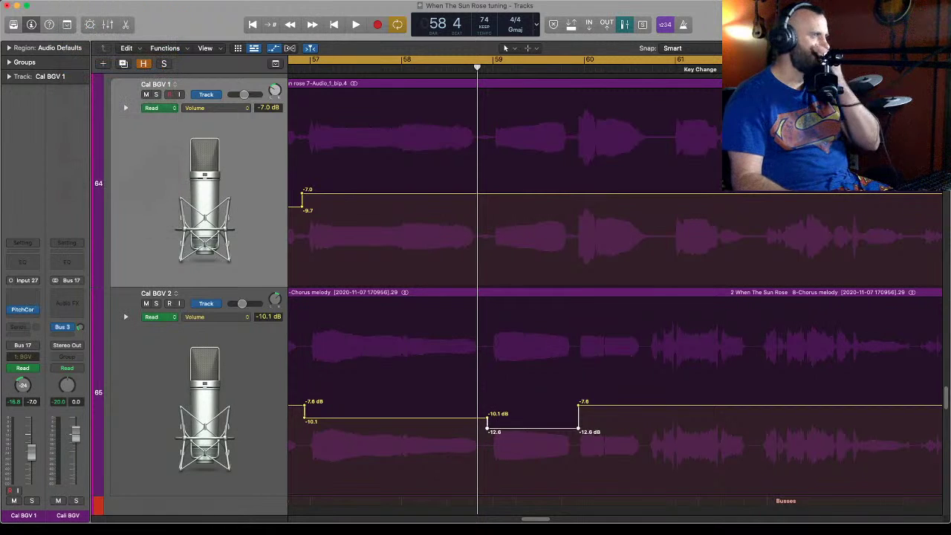
# Review the audio preferences, checking the I/O buffer size and ReWire options plus the Sampler, Editing and General settings, and close them.
pyautogui.click(55, 1)
pyautogui.moveTo(63, 21)
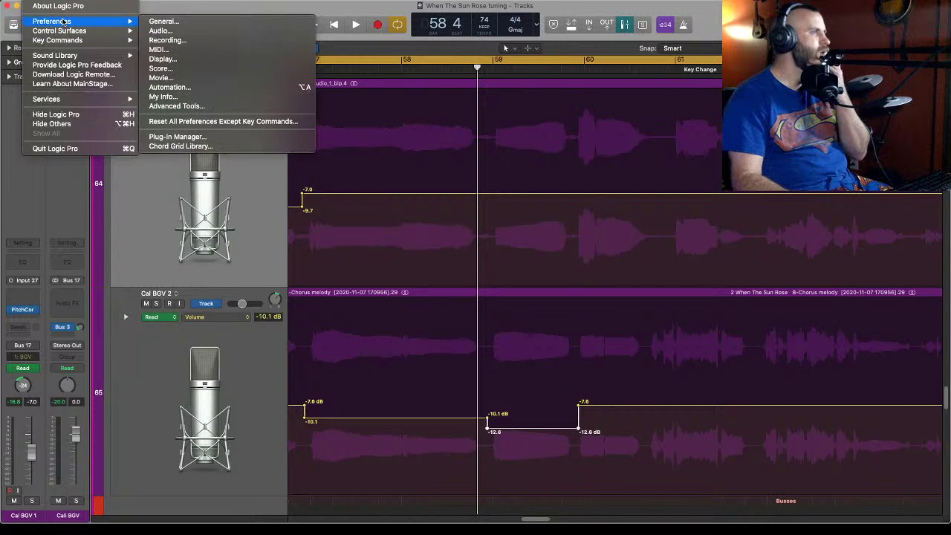
pyautogui.click(164, 21)
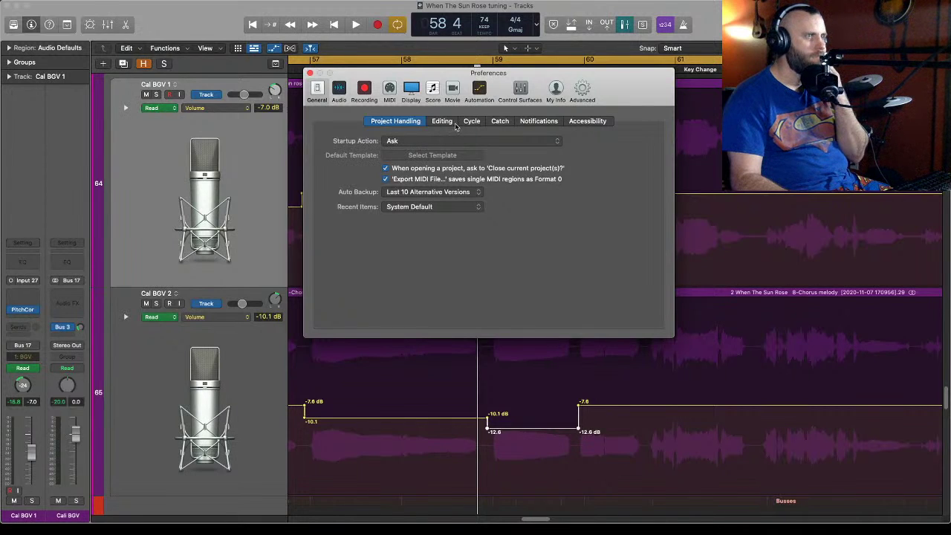
pyautogui.click(338, 91)
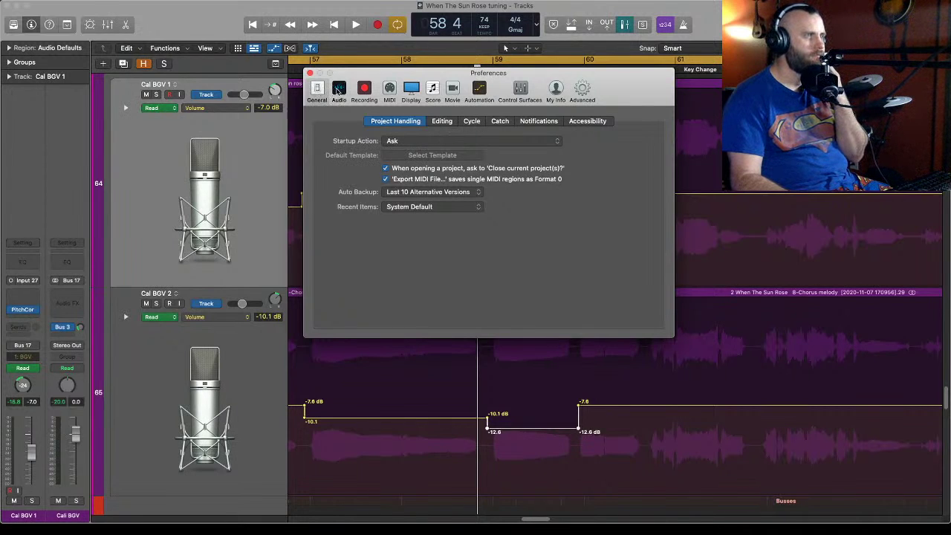
pyautogui.click(434, 178)
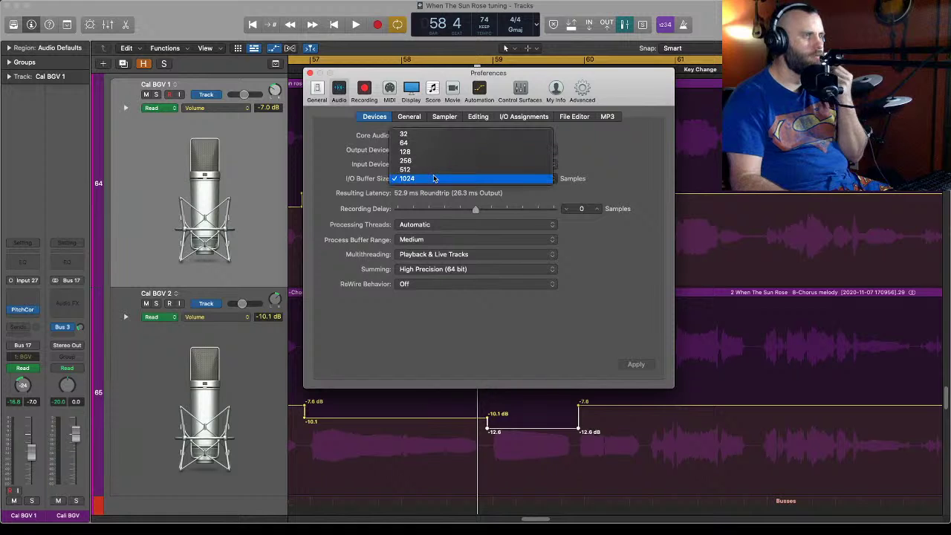
pyautogui.click(580, 170)
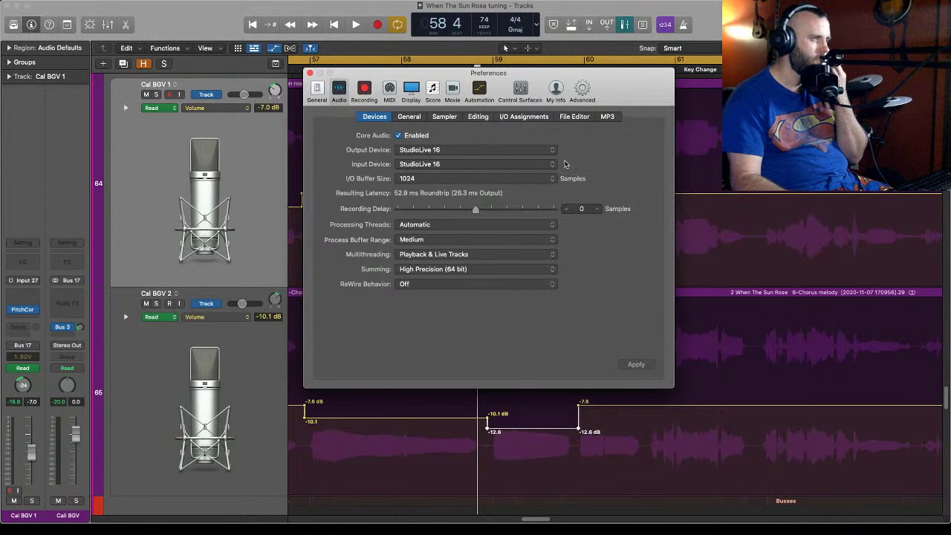
pyautogui.click(441, 284)
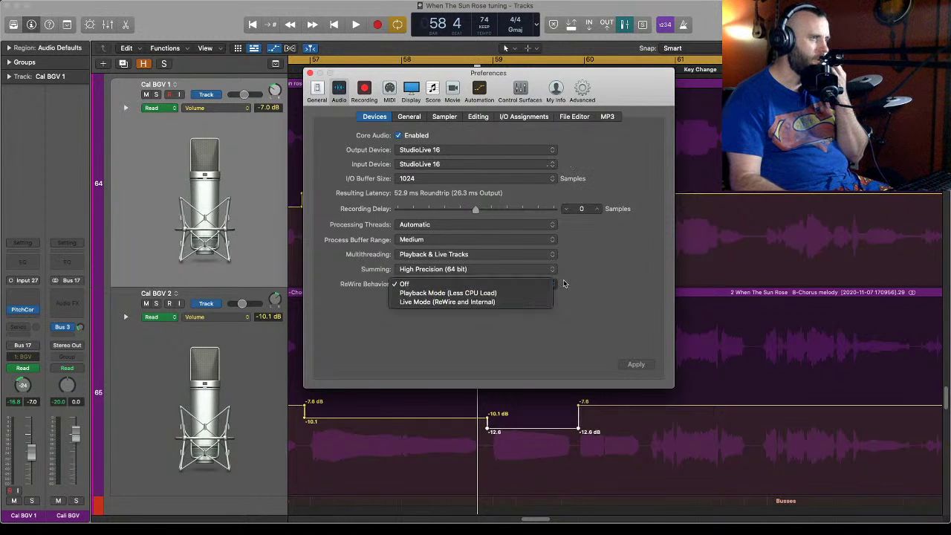
pyautogui.click(637, 290)
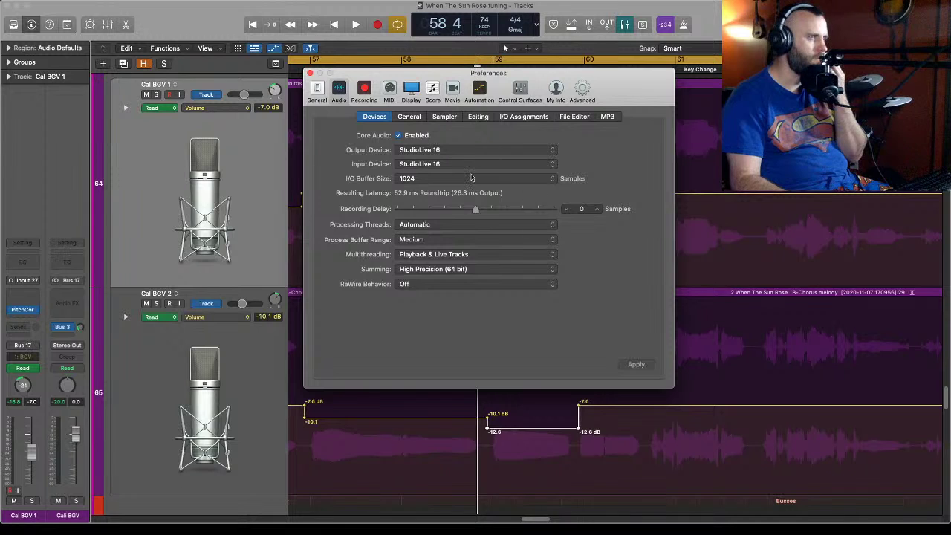
pyautogui.click(445, 116)
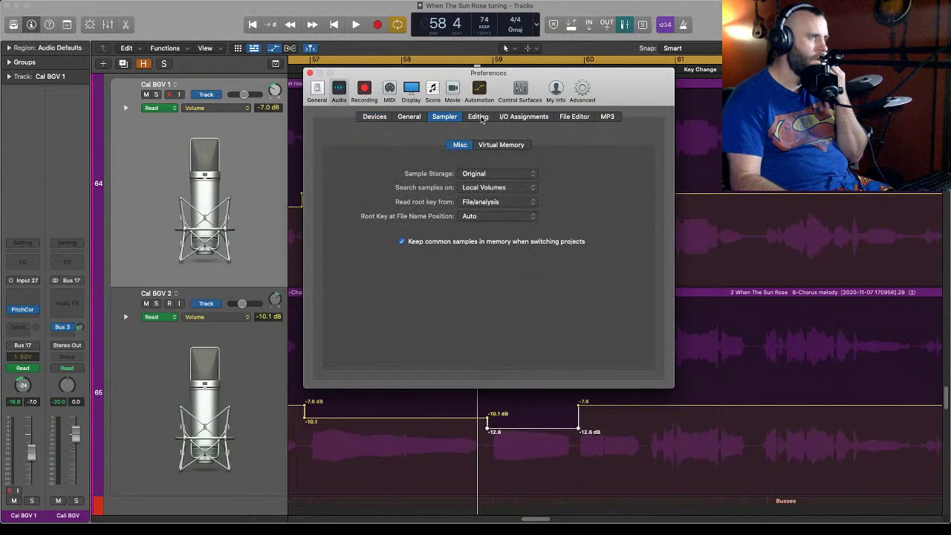
pyautogui.click(479, 117)
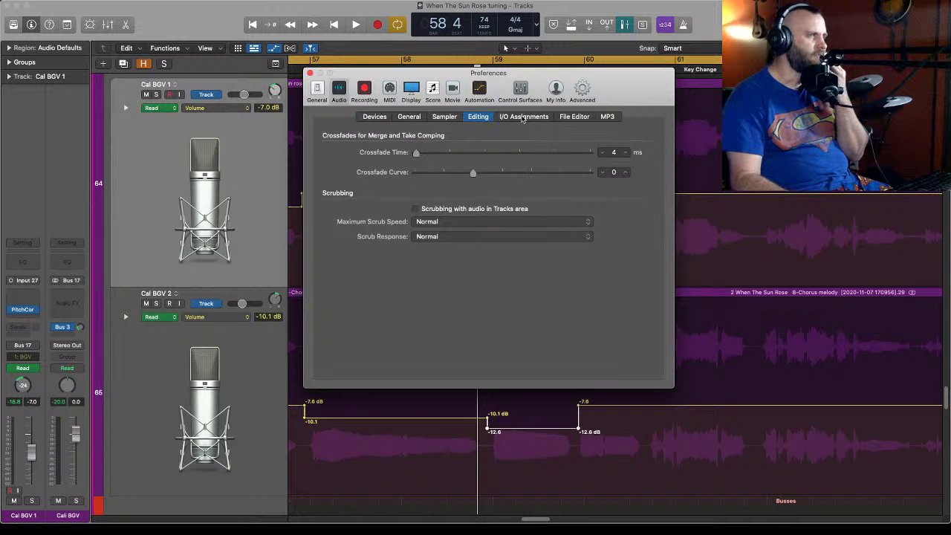
pyautogui.click(413, 117)
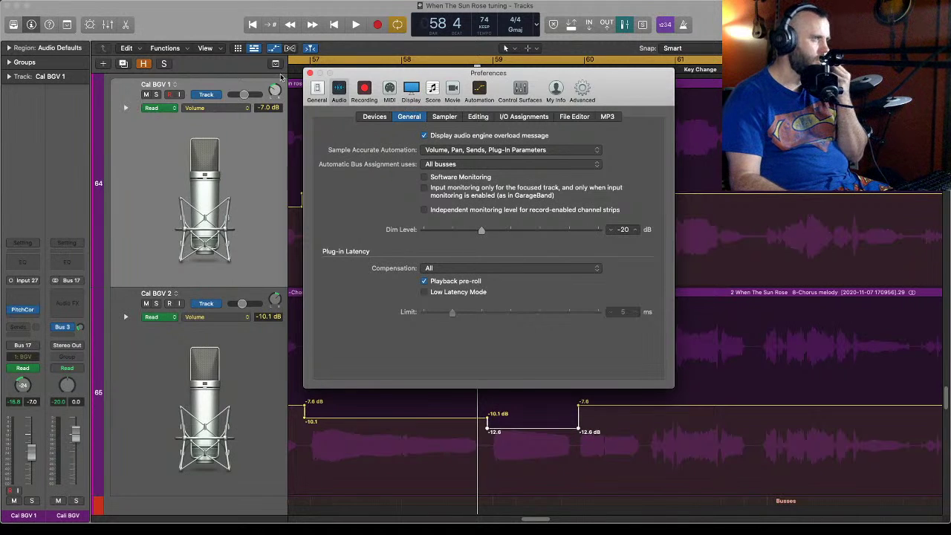
pyautogui.click(310, 73)
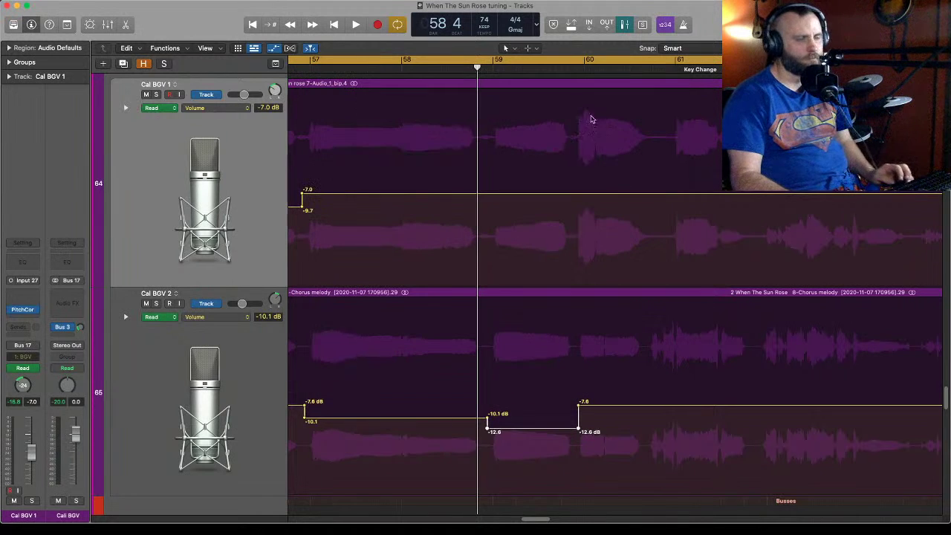
# Play both backing vocals in the mix from bar 59 beat 4 to bar 62 beat 1.
pyautogui.click(561, 69)
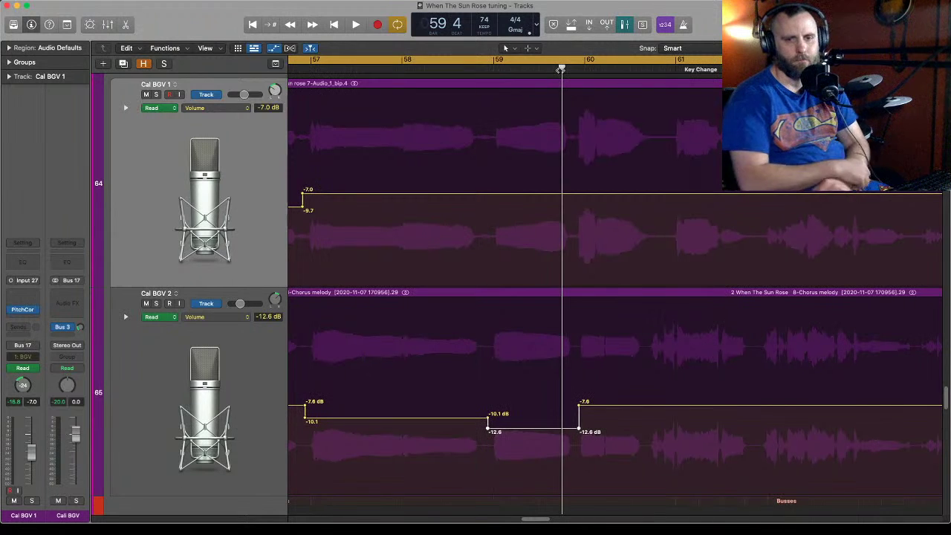
pyautogui.press('space')
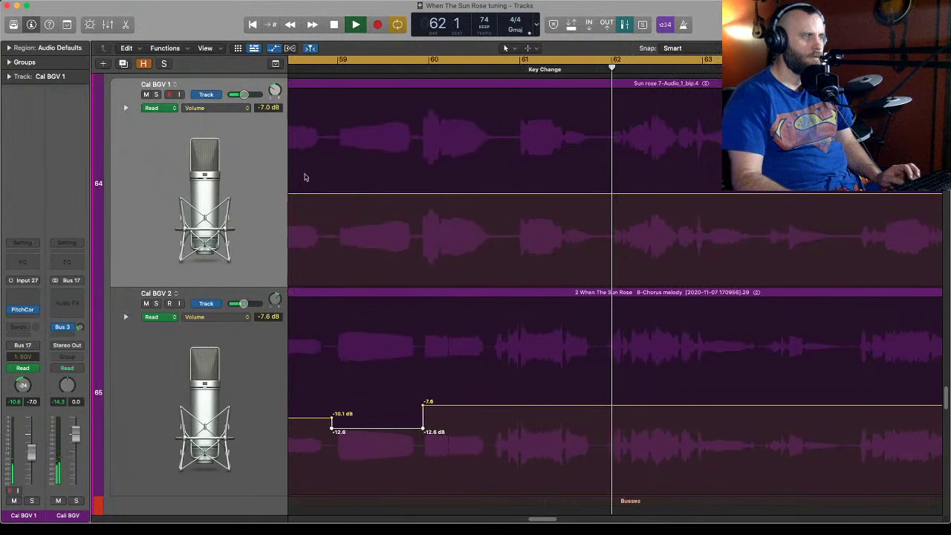
pyautogui.press('space')
# Solo Cal BGV 1 and Cal BGV 2 together and play them from bar 61 to bar 62 beat 3.
pyautogui.click(156, 94)
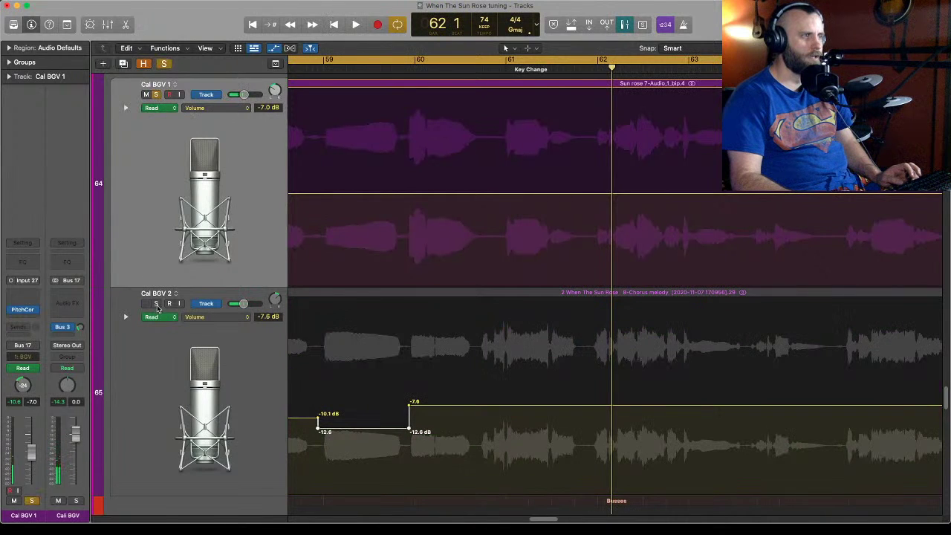
pyautogui.click(156, 304)
pyautogui.click(502, 69)
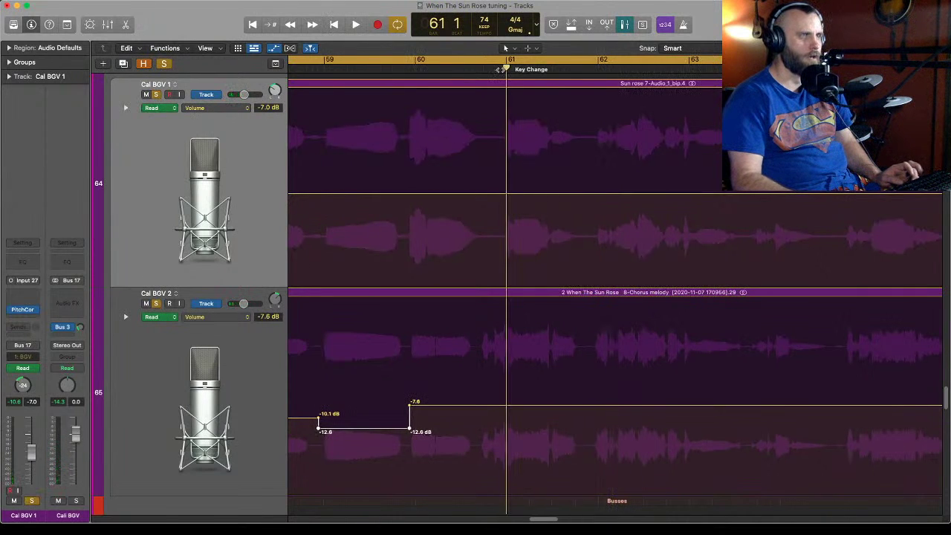
pyautogui.press('space')
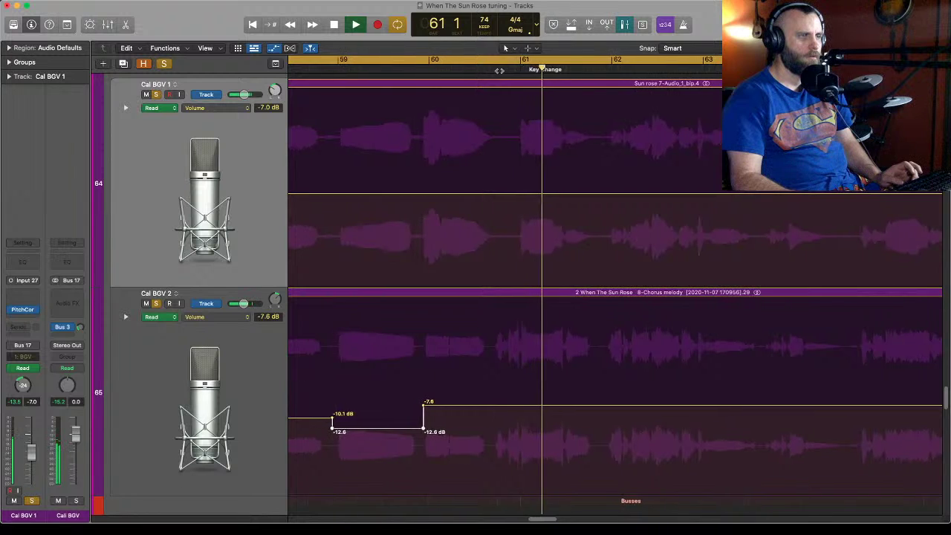
pyautogui.click(155, 94)
pyautogui.press('s')
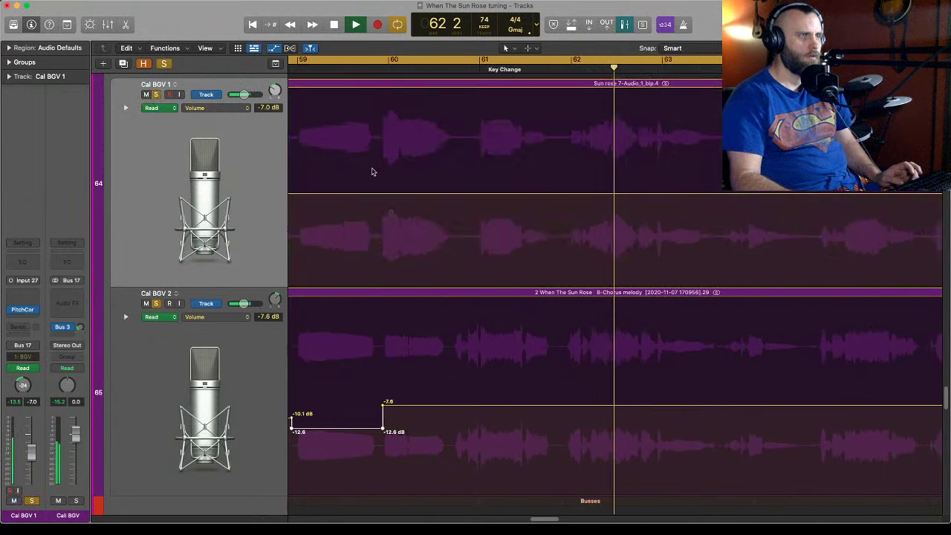
pyautogui.press('space')
# Lower the Cal BGV 1 volume automation to -10.1 dB from just before bar 61 to about the middle of bar 63.
pyautogui.moveTo(465, 219); pyautogui.dragTo(707, 251)
pyautogui.click(604, 207)
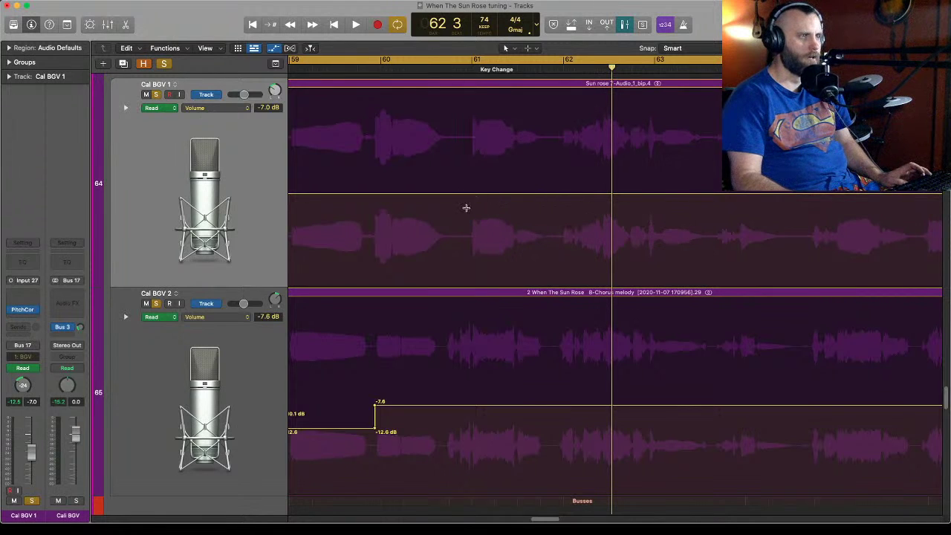
pyautogui.moveTo(464, 208); pyautogui.dragTo(703, 253)
pyautogui.moveTo(649, 194); pyautogui.dragTo(648, 208)
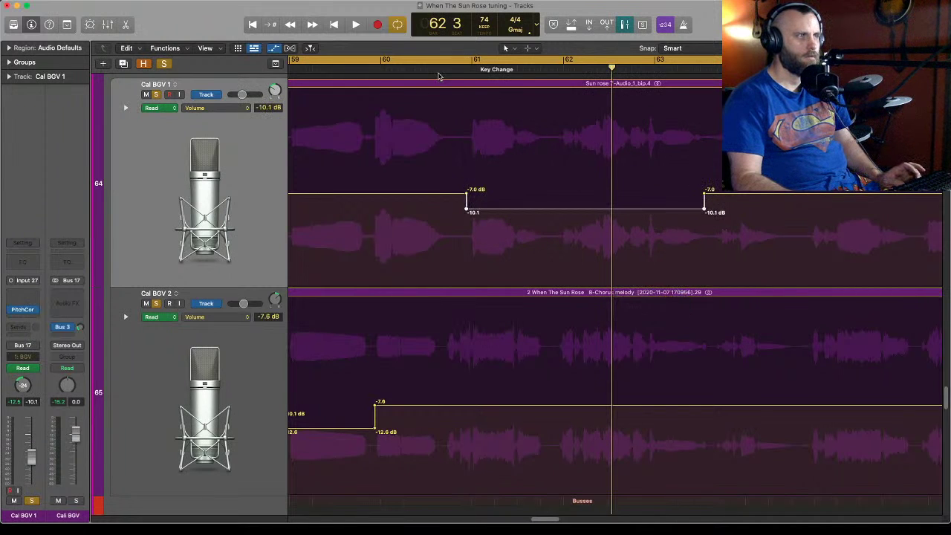
# Unsolo both backing vocals and play from bar 60 beat 3 to bar 63 beat 1, briefly soloing Cal BGV 2 along the way.
pyautogui.click(438, 69)
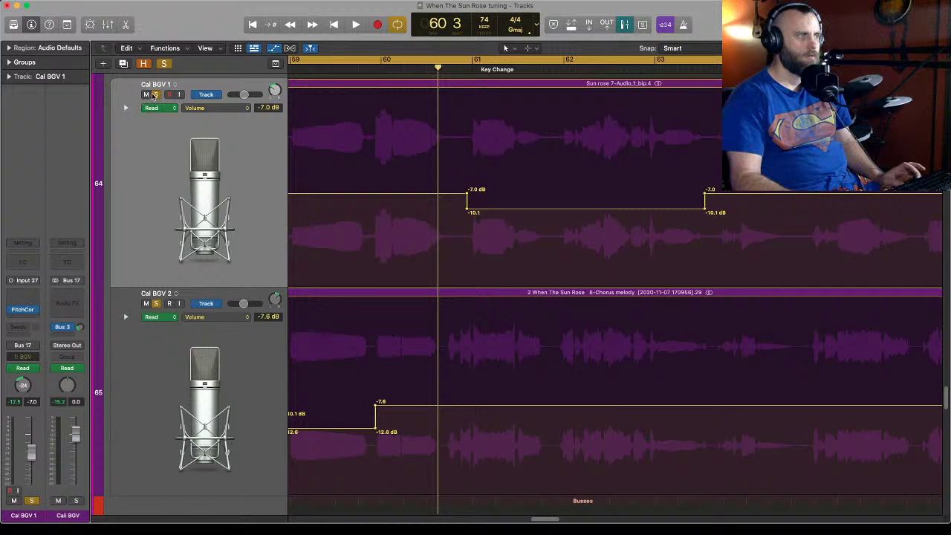
pyautogui.click(155, 96)
pyautogui.click(156, 305)
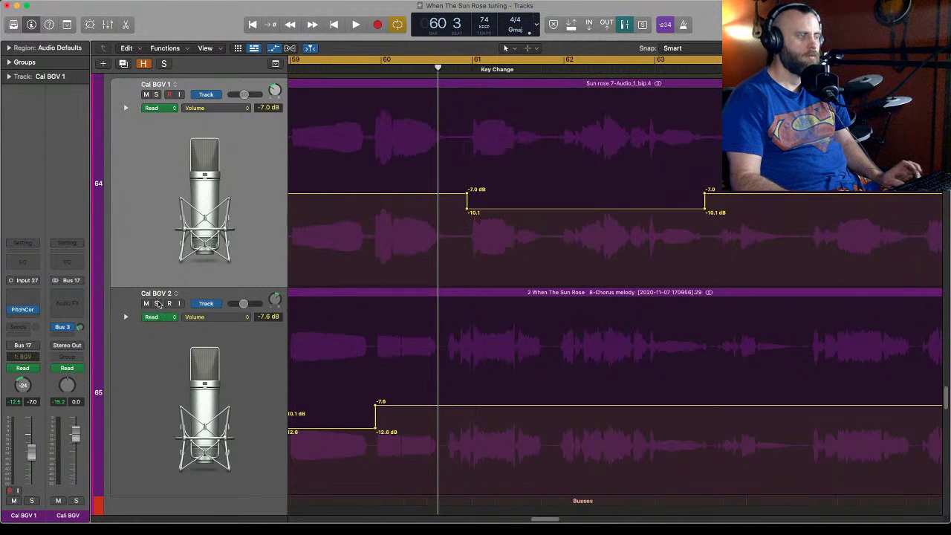
pyautogui.press('space')
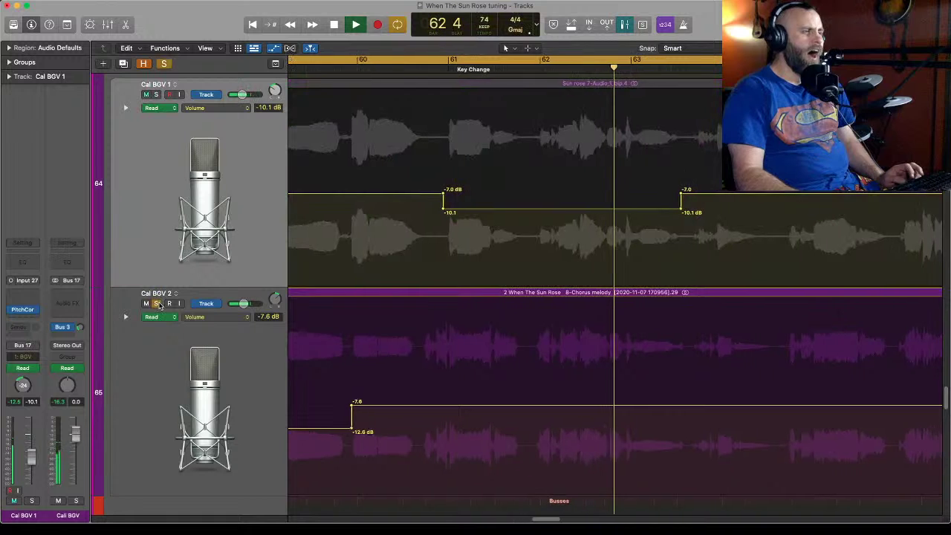
pyautogui.press('space')
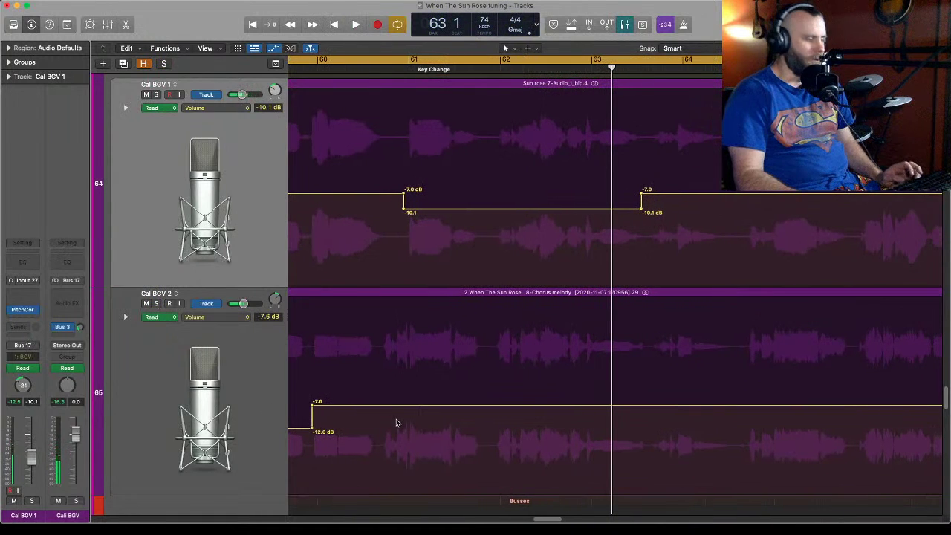
# Lower the Cal BGV 2 volume automation to -11.7 dB from late in bar 60 to about mid-bar 63, and play from bar 60 beat 3.
pyautogui.moveTo(381, 418); pyautogui.dragTo(647, 452)
pyautogui.moveTo(599, 406); pyautogui.dragTo(599, 428)
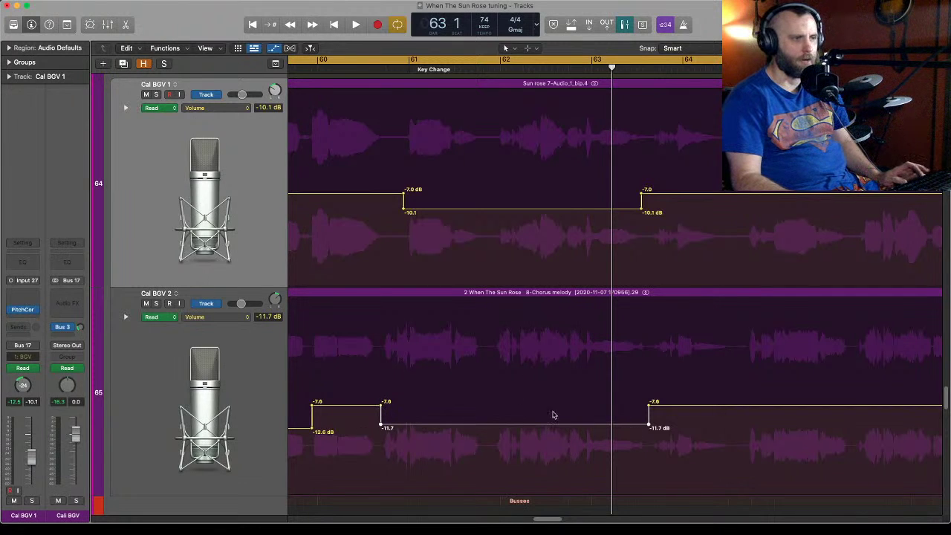
pyautogui.click(364, 69)
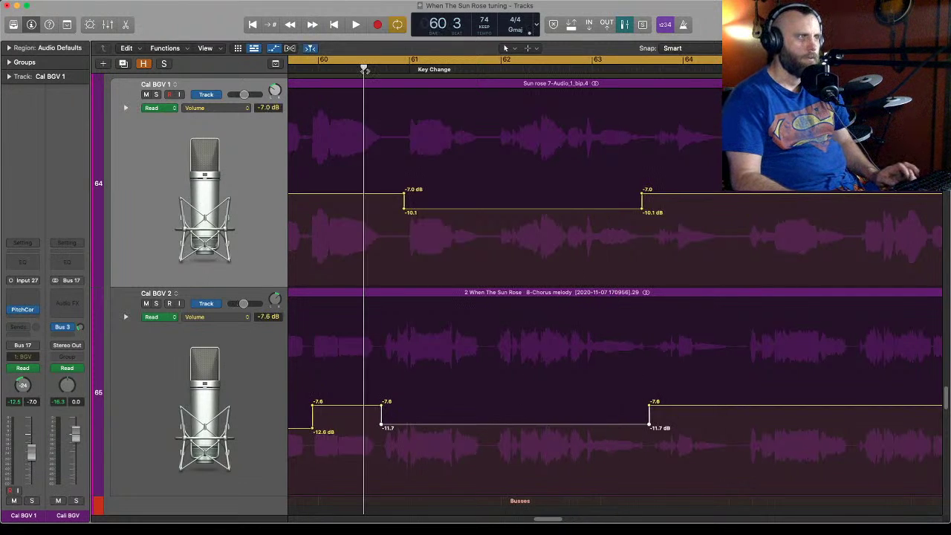
pyautogui.press('space')
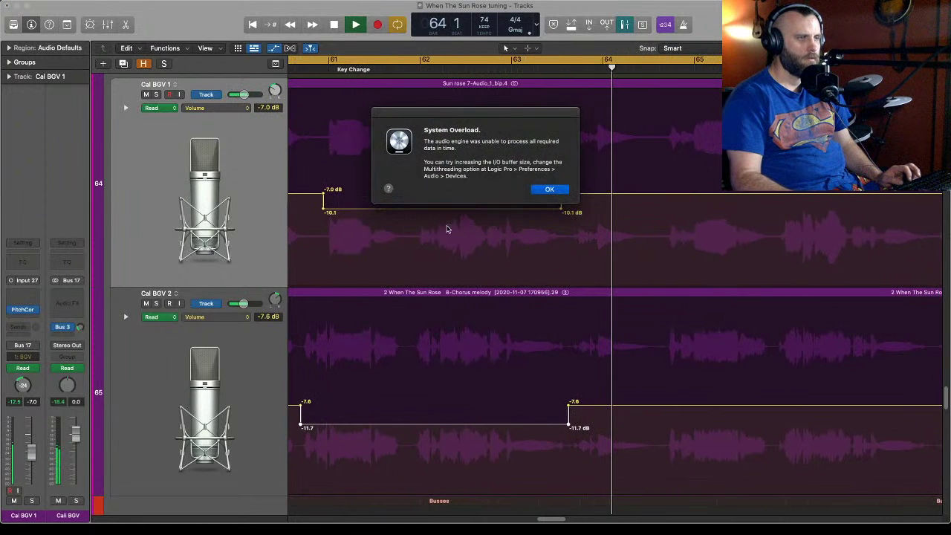
# Dismiss the overload alert and play both backing vocals from bar 63 beat 3, clearing the alert again if it returns.
pyautogui.click(533, 191)
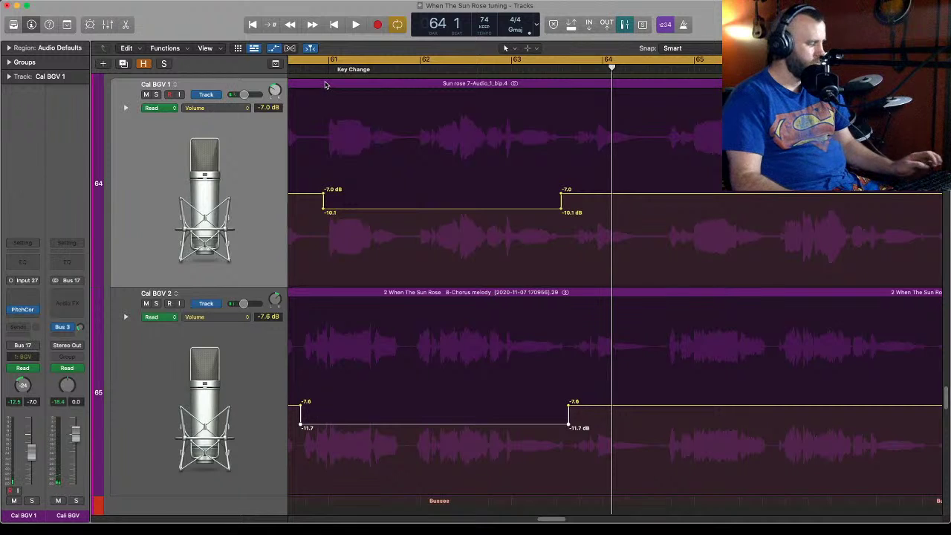
pyautogui.click(557, 70)
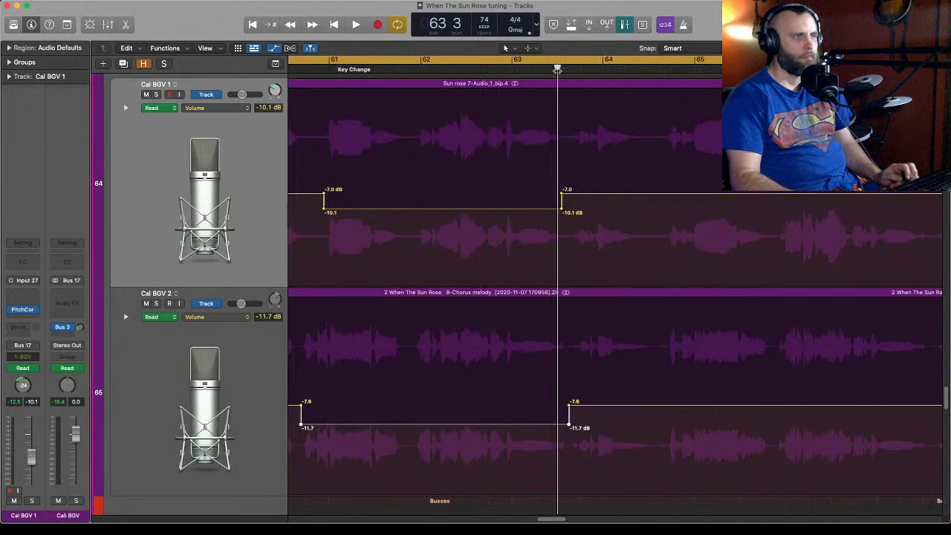
pyautogui.press('space')
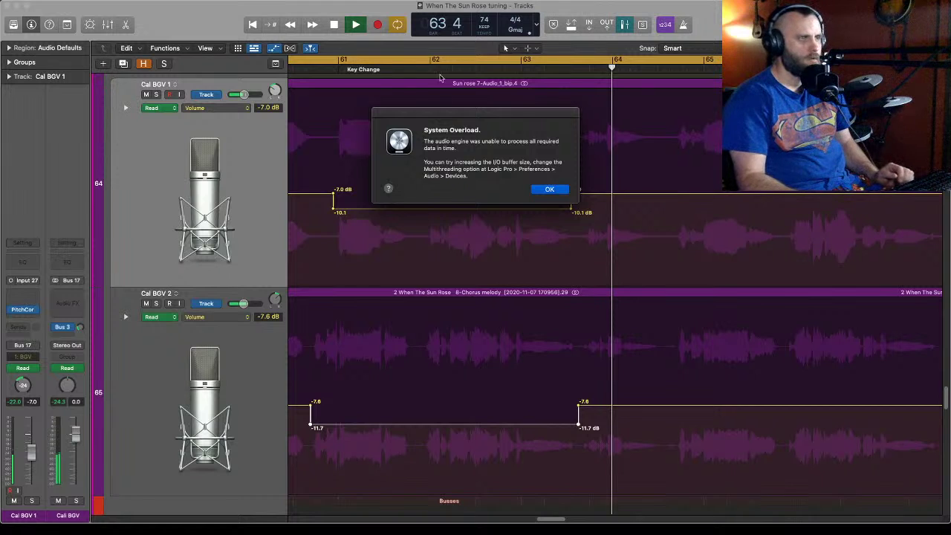
pyautogui.click(549, 189)
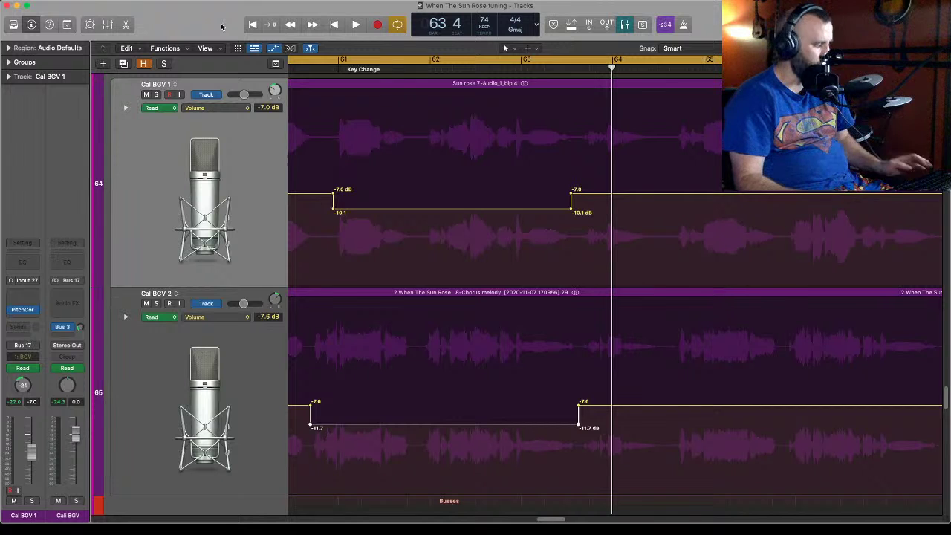
# Play the backing vocals in the mix from bar 64 beat 3 to bar 66 beat 4.
pyautogui.hscroll(5, 357, 96)
pyautogui.hscroll(2, 357, 97)
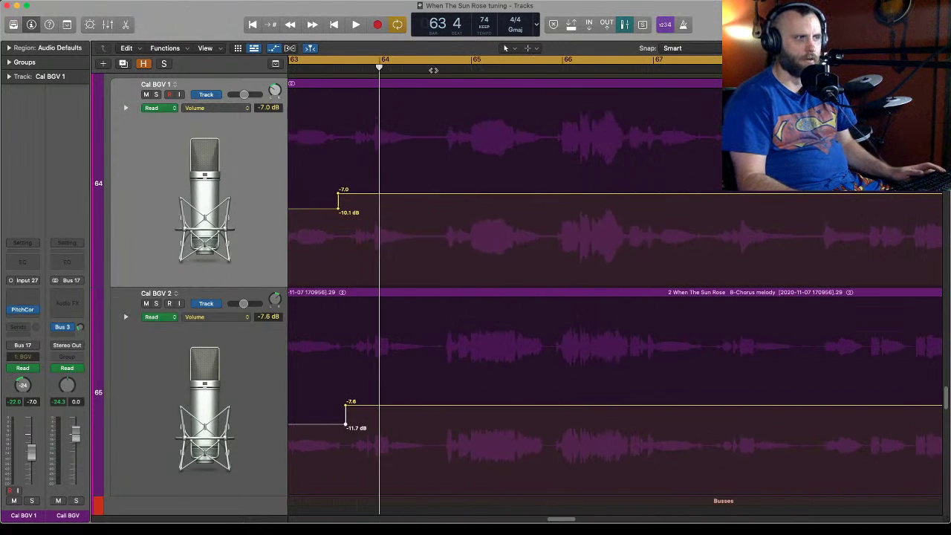
pyautogui.click(428, 69)
pyautogui.press('space')
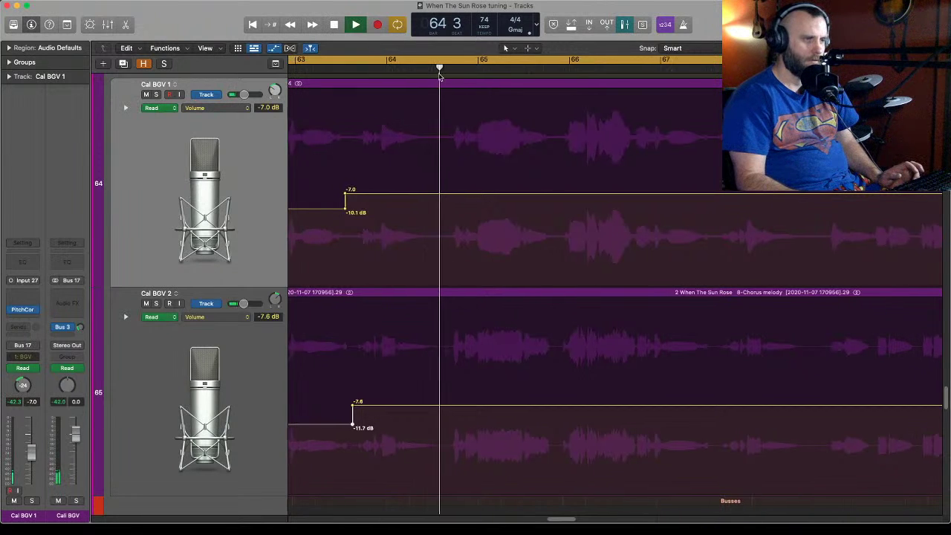
pyautogui.hscroll(-1, 438, 75)
pyautogui.hscroll(-2, 438, 75)
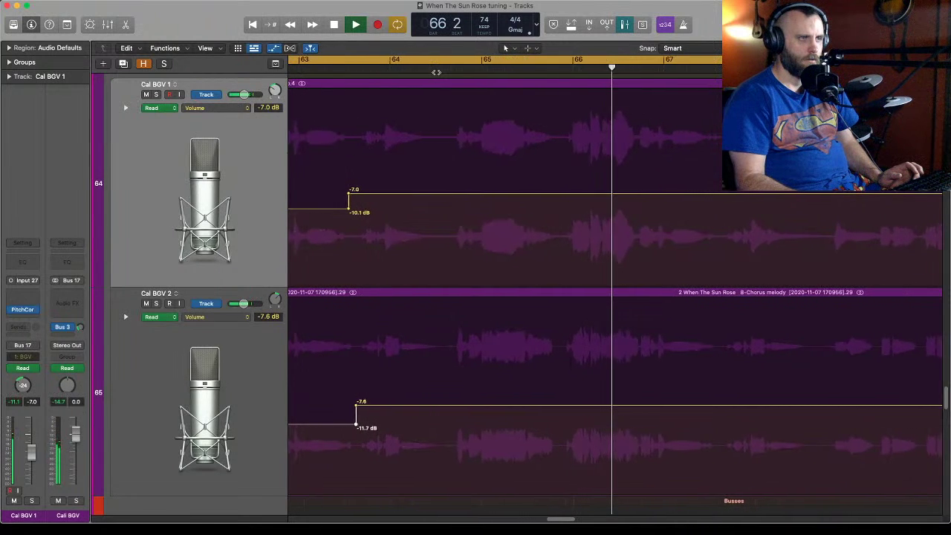
pyautogui.press('space')
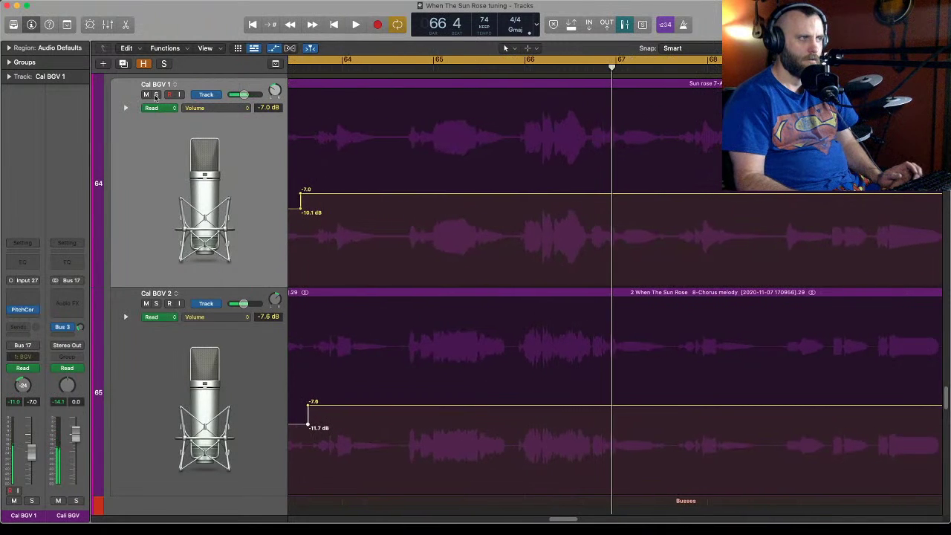
# Solo Cal BGV 1 and play from bar 65 beat 3, then unsolo it and play through bar 66 with the full mix.
pyautogui.press('s')
pyautogui.click(493, 68)
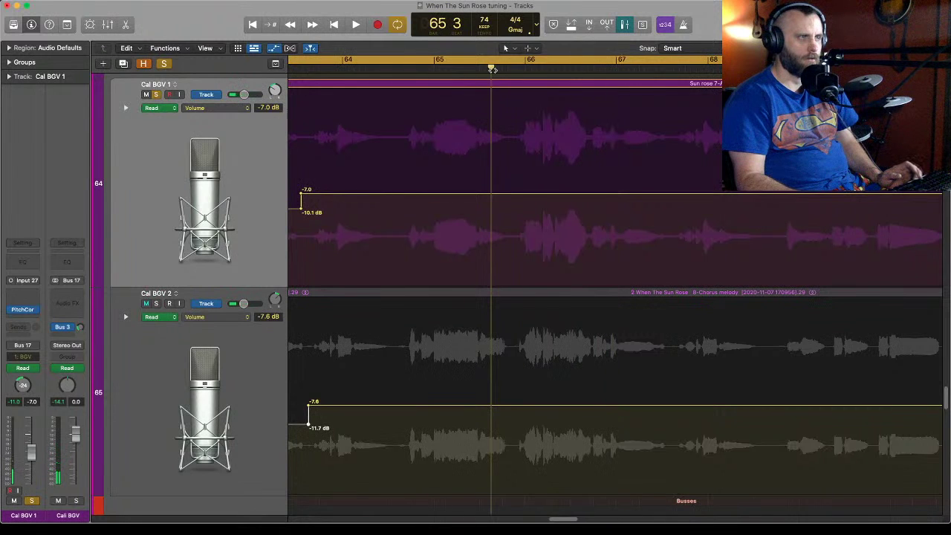
pyautogui.press('space')
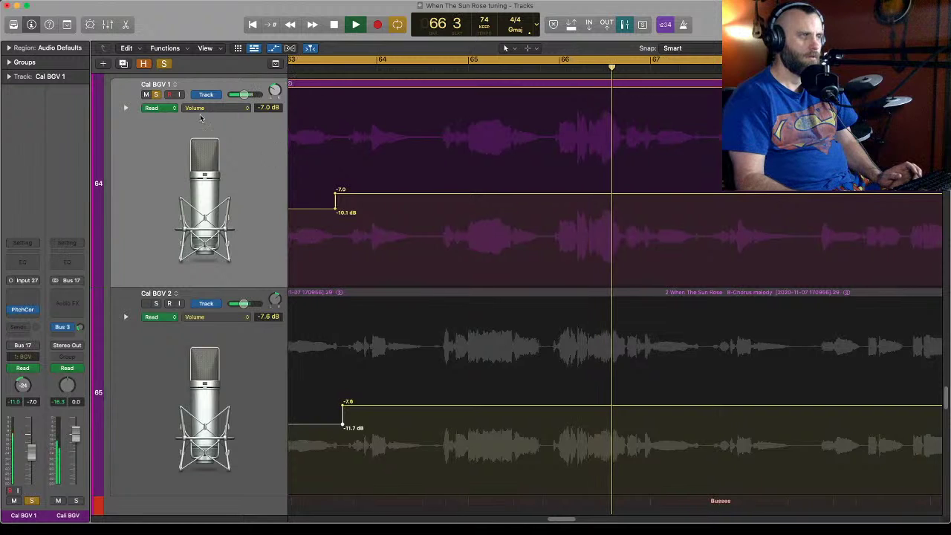
pyautogui.press('space')
pyautogui.click(155, 94)
pyautogui.press('space')
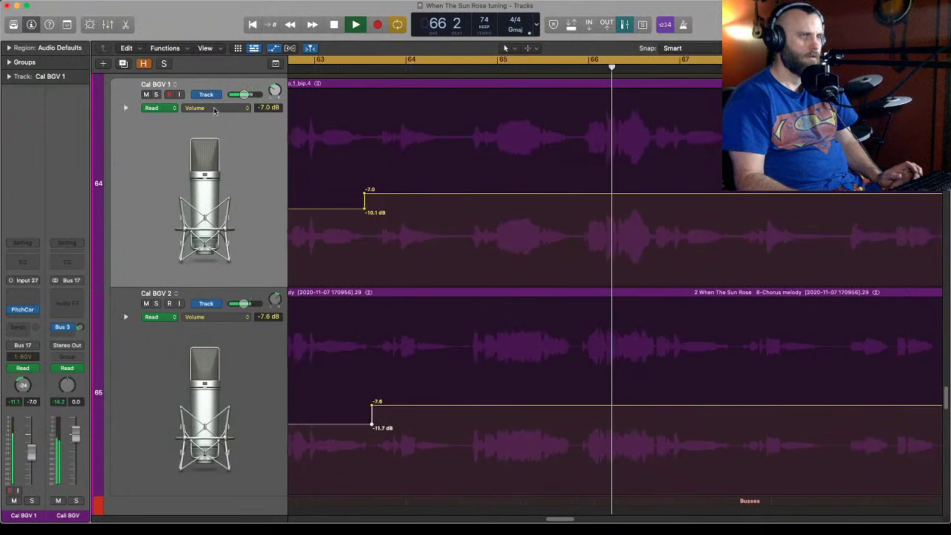
pyautogui.press('space')
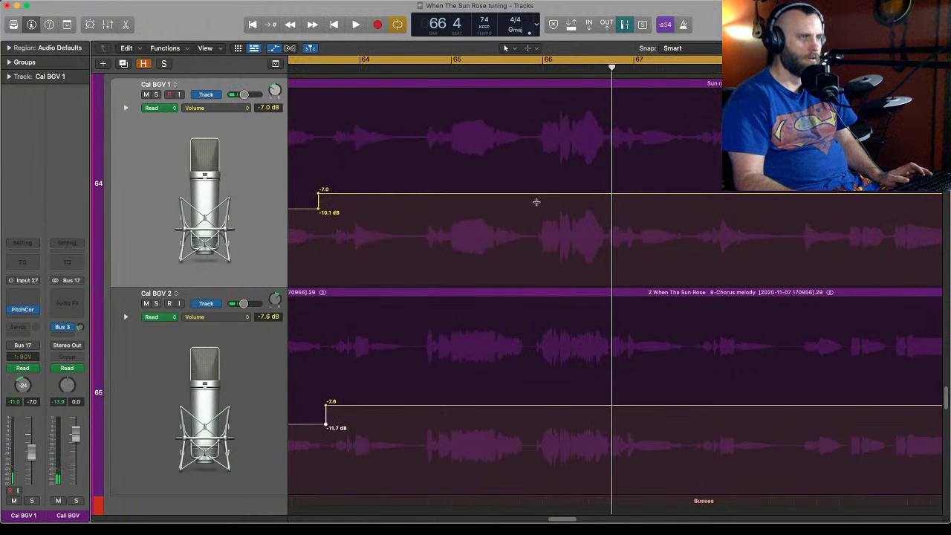
# Lower the Cal BGV 1 volume automation to -10.0 dB from just before bar 66 to late in bar 66, and play from bar 65.
pyautogui.moveTo(536, 201); pyautogui.dragTo(558, 242)
pyautogui.moveTo(590, 255); pyautogui.dragTo(610, 251)
pyautogui.moveTo(578, 197); pyautogui.dragTo(579, 212)
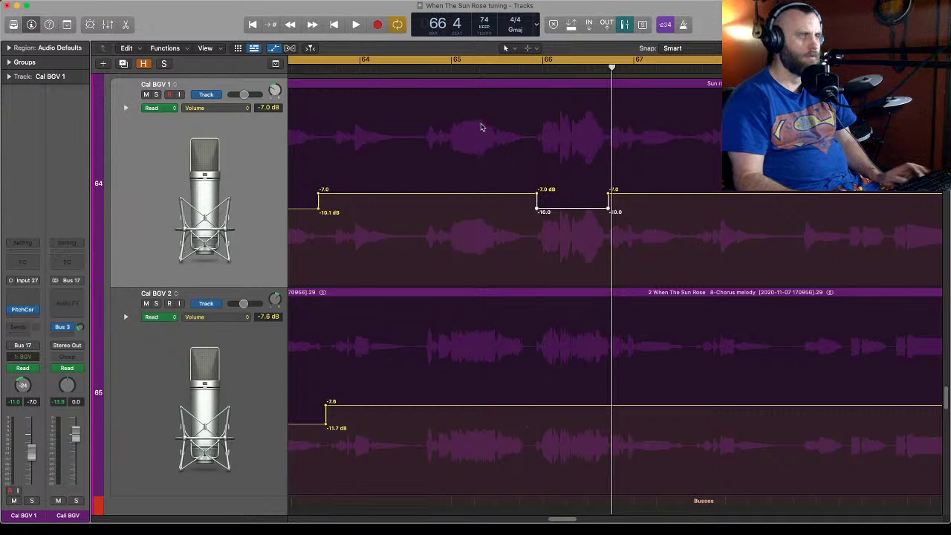
pyautogui.click(459, 68)
pyautogui.press('space')
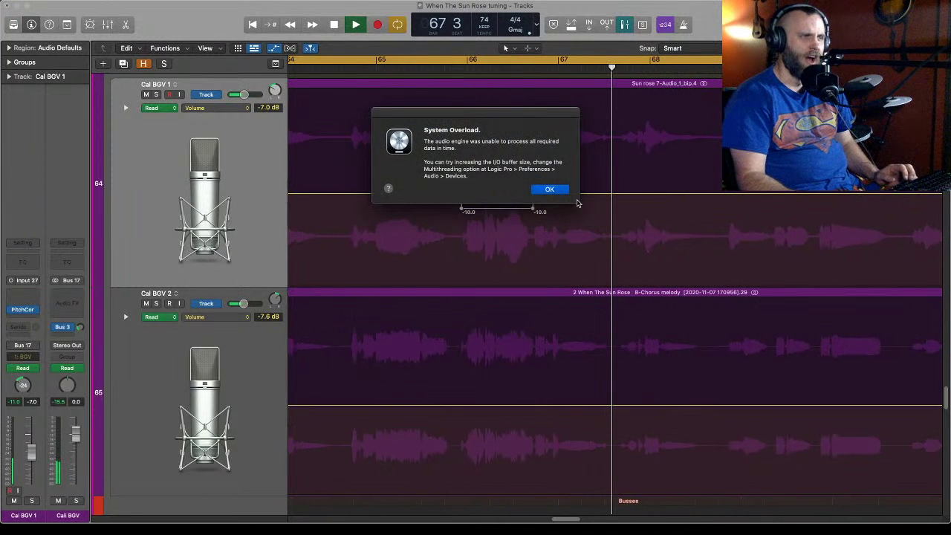
pyautogui.click(555, 189)
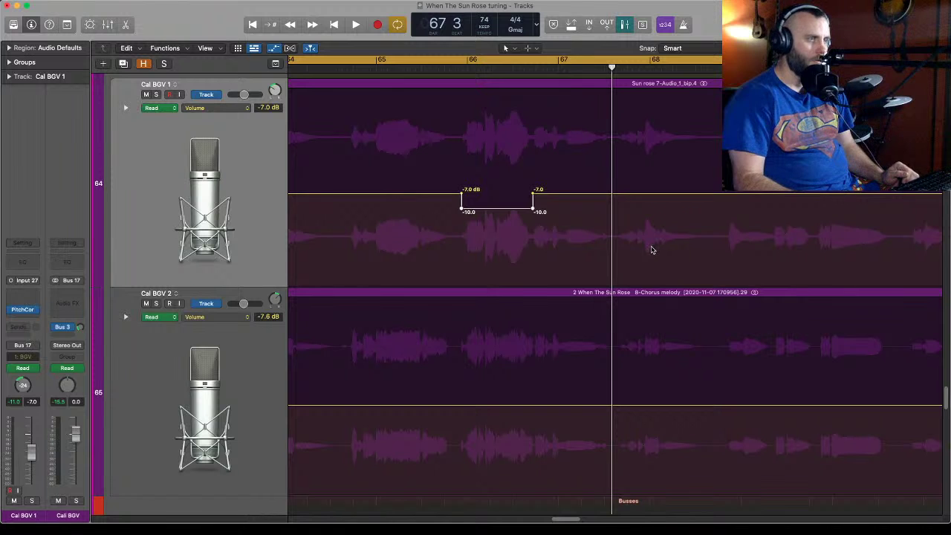
# Play the backing vocals from bar 67 beat 4 to bar 68 beat 2.
pyautogui.press('super+Left')
pyautogui.press('super+Left')
pyautogui.press('super+Left')
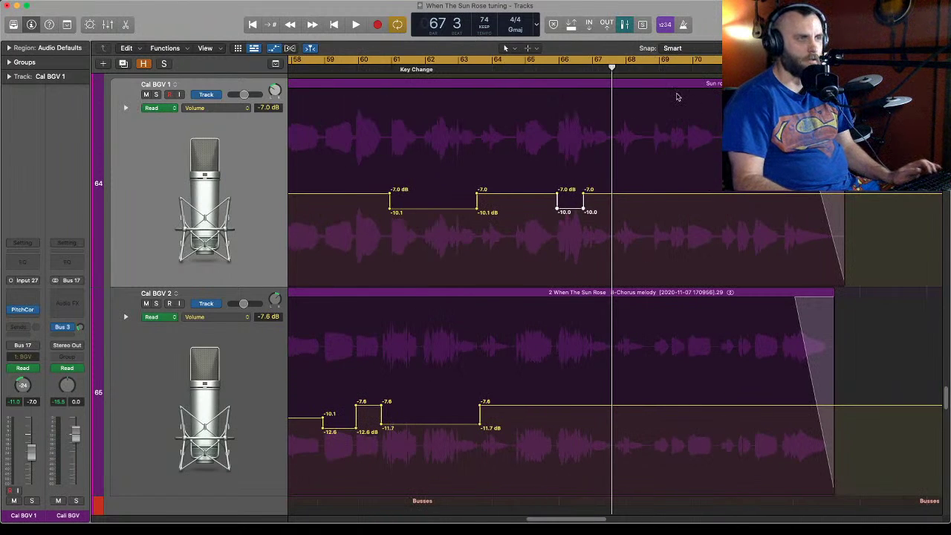
pyautogui.moveTo(625, 69); pyautogui.dragTo(617, 68)
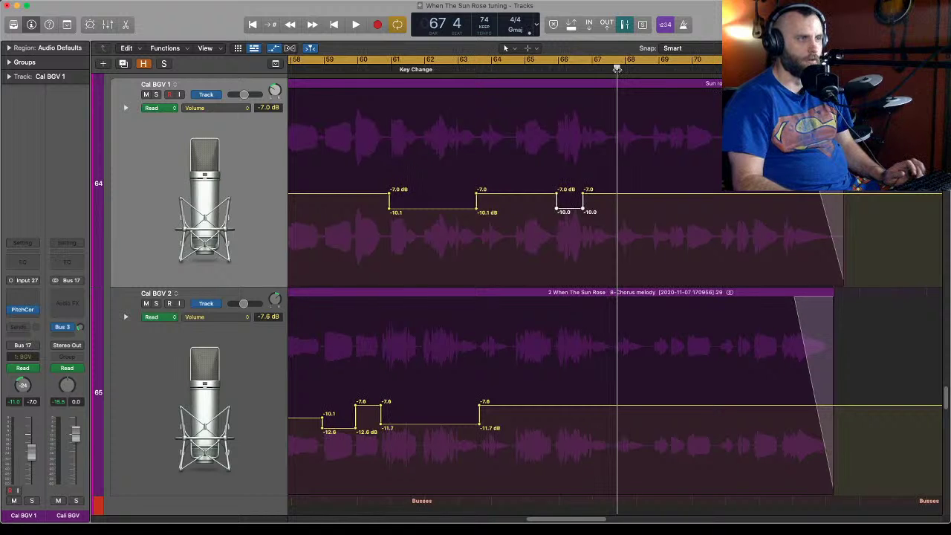
pyautogui.press('space')
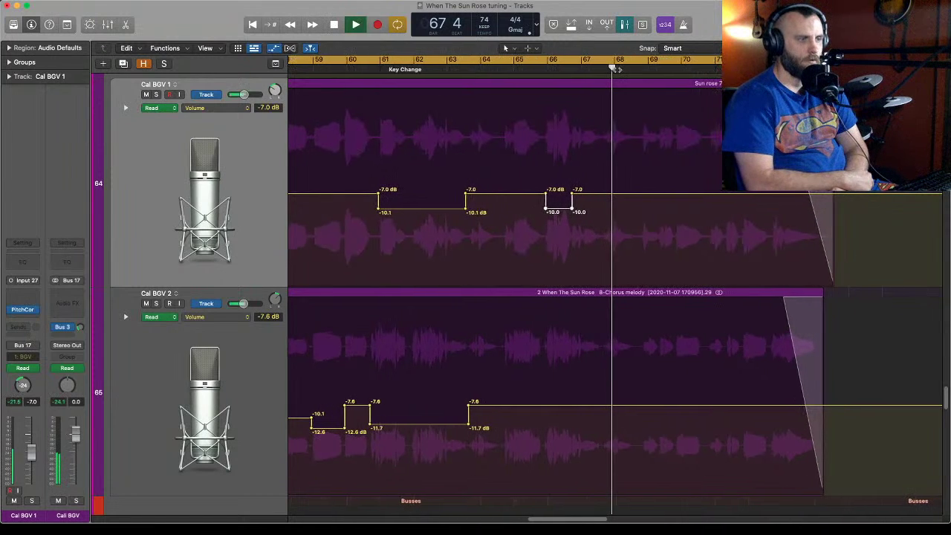
pyautogui.press('space')
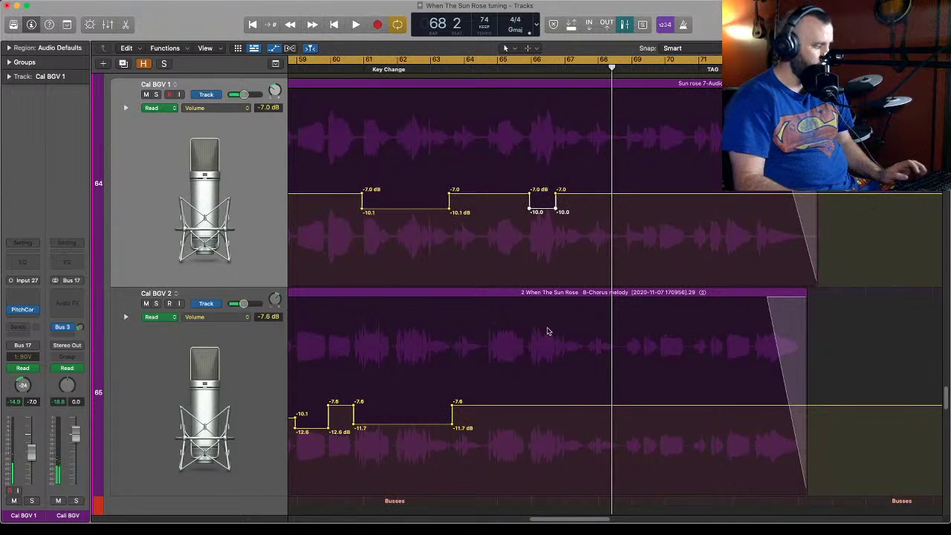
# Lower the Cal BGV 2 volume automation to -10.2 dB from just before bar 66 to about bar 67, and play from bar 65.
pyautogui.moveTo(526, 454); pyautogui.dragTo(564, 452)
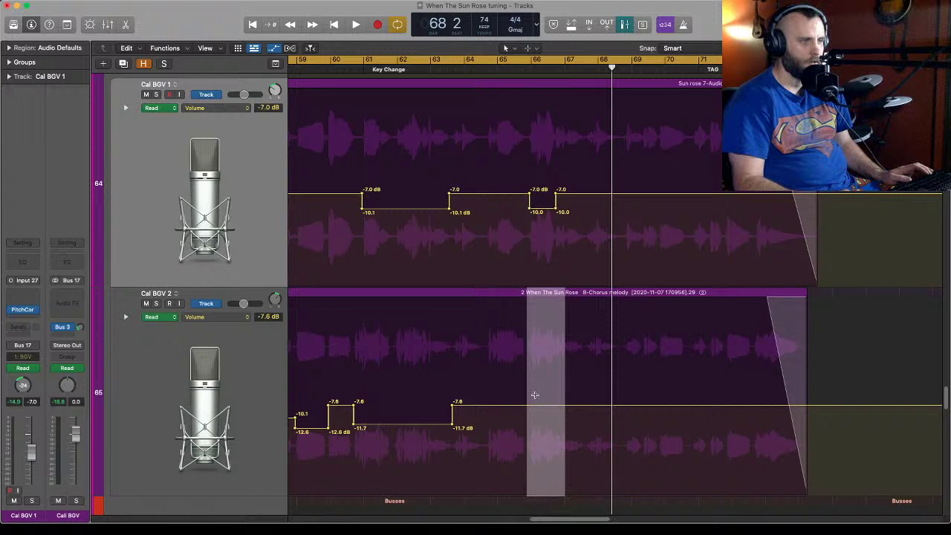
pyautogui.moveTo(542, 407); pyautogui.dragTo(544, 423)
pyautogui.click(498, 67)
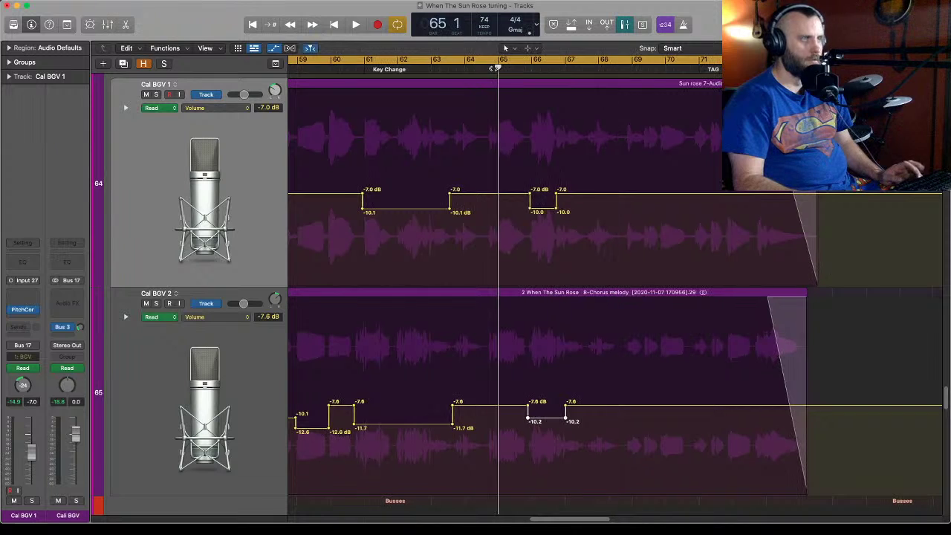
pyautogui.press('space')
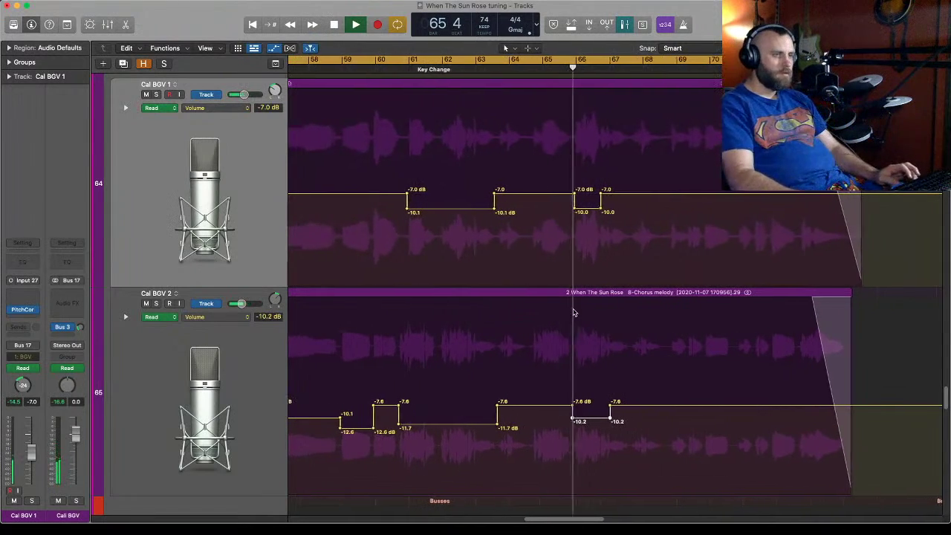
pyautogui.press('space')
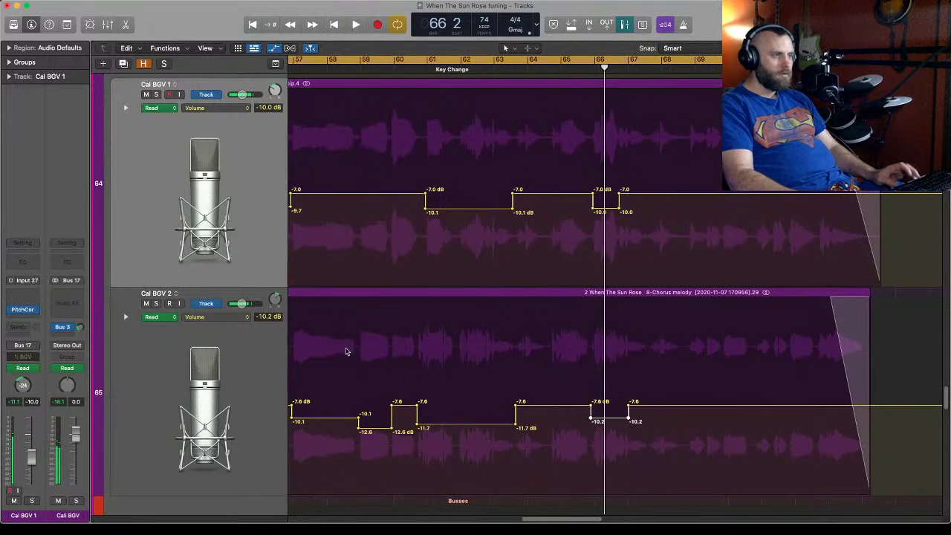
# Solo Cal BGV 2, play it from bar 64 beat 4 to bar 65 beat 4, and unsolo it.
pyautogui.click(156, 303)
pyautogui.click(554, 69)
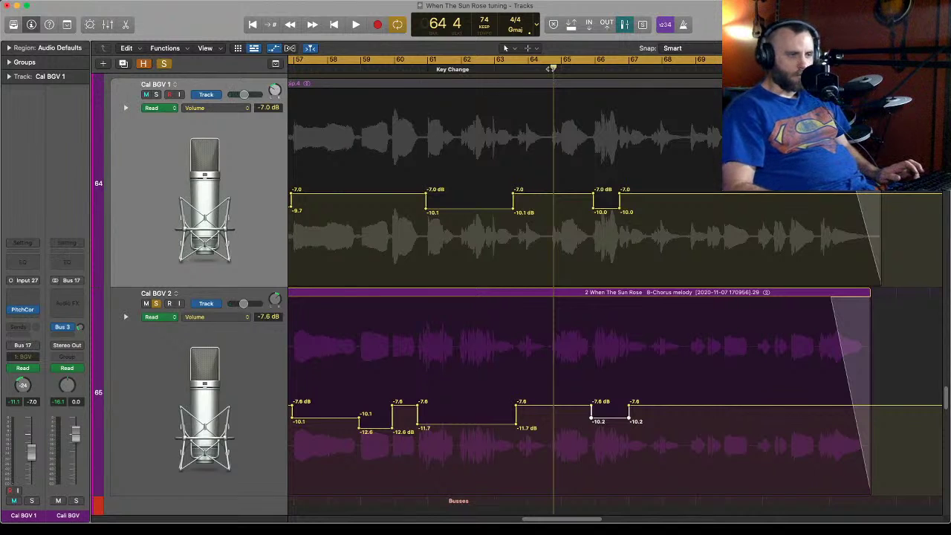
pyautogui.press('space')
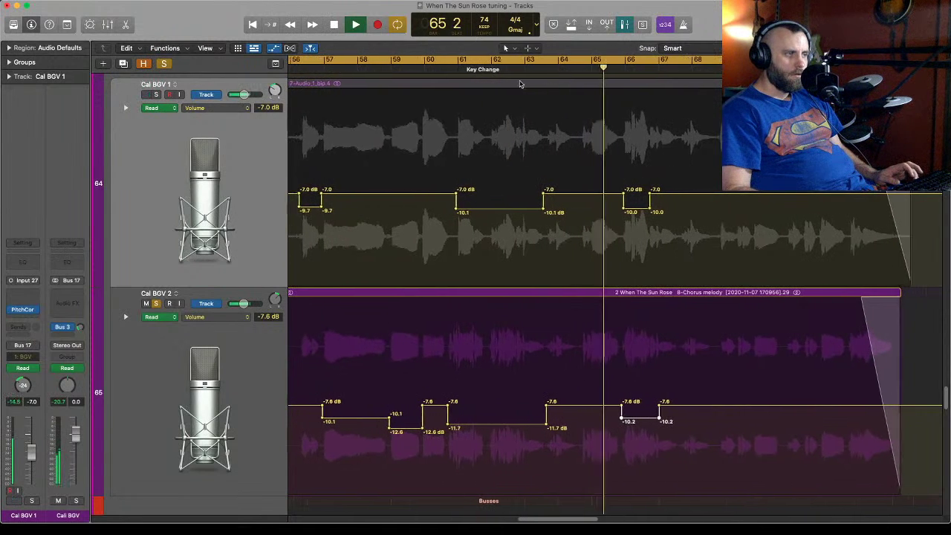
pyautogui.press('space')
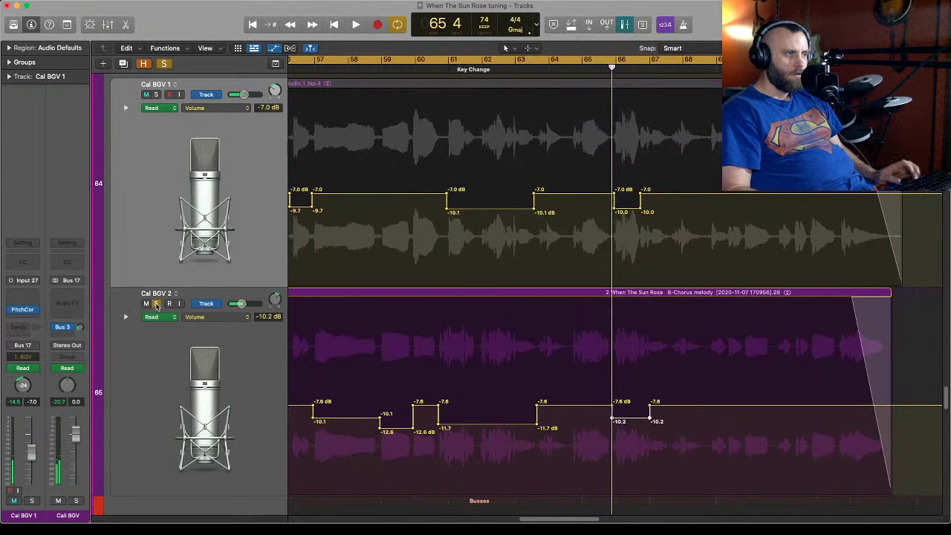
pyautogui.click(156, 303)
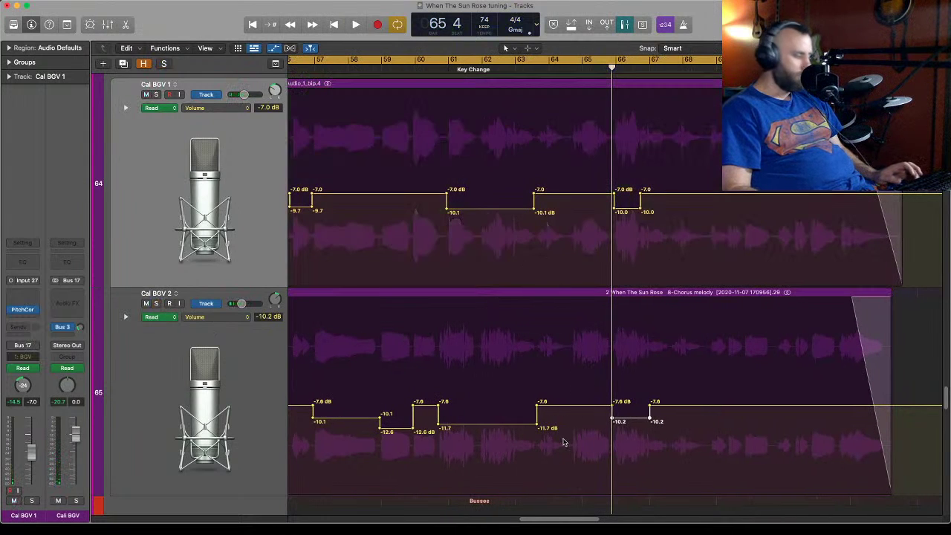
# Lower the Cal BGV 2 volume automation to -10.8 dB from late in bar 64 to just before bar 66, and play from bar 63 beat 4.
pyautogui.press('super+Right')
pyautogui.press('super+Right')
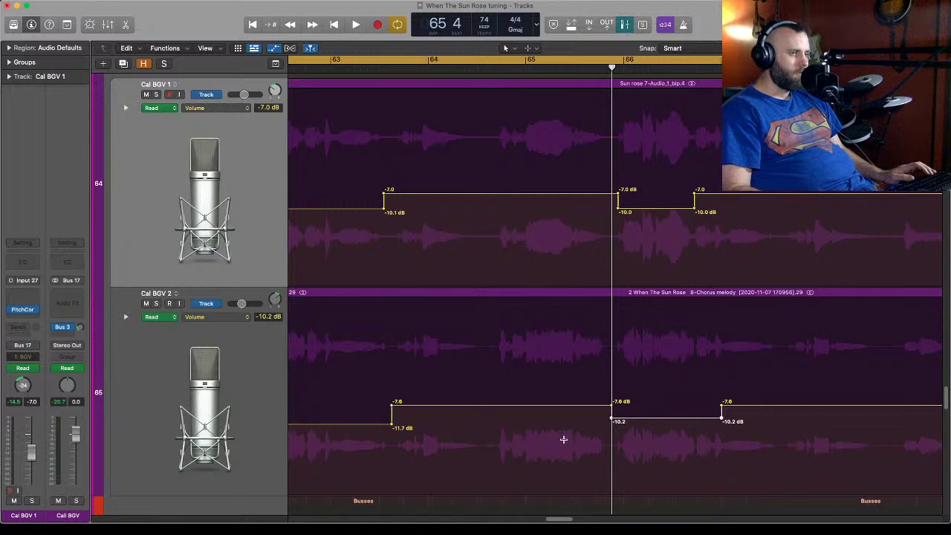
pyautogui.press('super+Right')
pyautogui.moveTo(459, 443); pyautogui.dragTo(606, 487)
pyautogui.moveTo(554, 408); pyautogui.dragTo(555, 423)
pyautogui.click(347, 67)
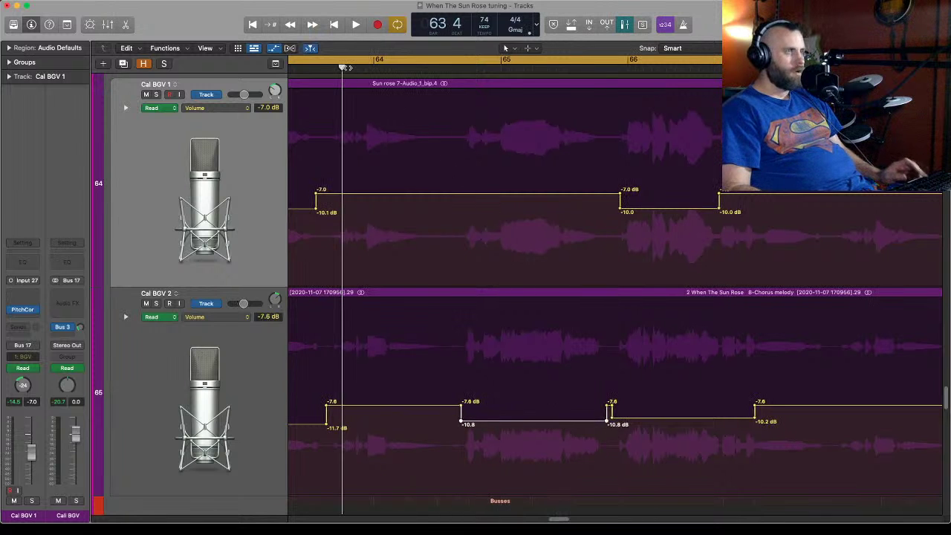
pyautogui.press('space')
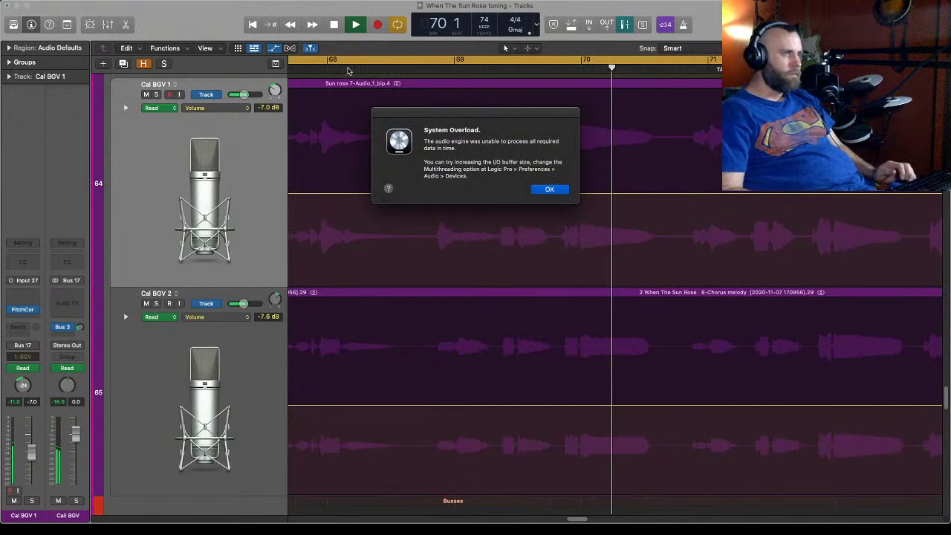
pyautogui.click(550, 189)
# Play the backing vocals from near bar 70 through the tag to bar 73 beat 2.
pyautogui.click(571, 71)
pyautogui.press('space')
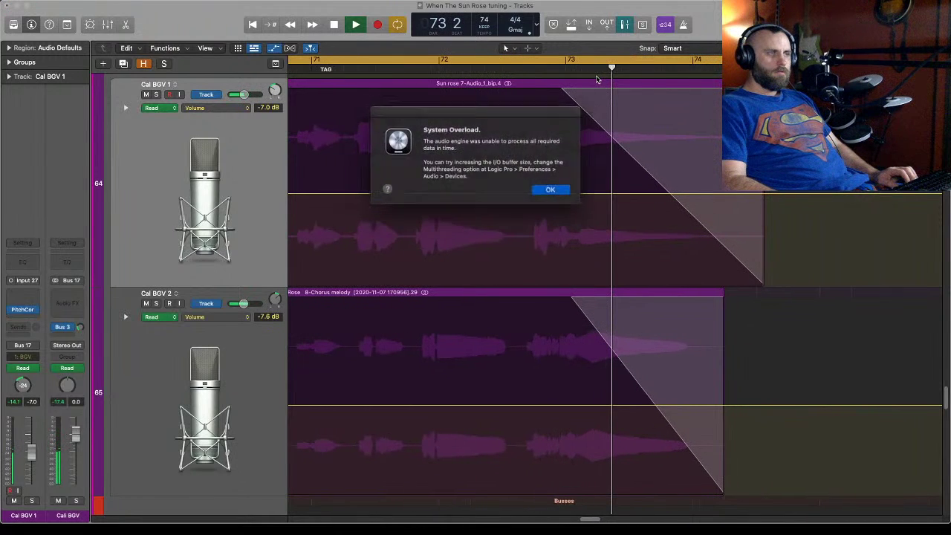
pyautogui.click(550, 190)
# Collapse the Cali BGV track stack and return to the first tracks of the project.
pyautogui.scroll(5, 154, 146)
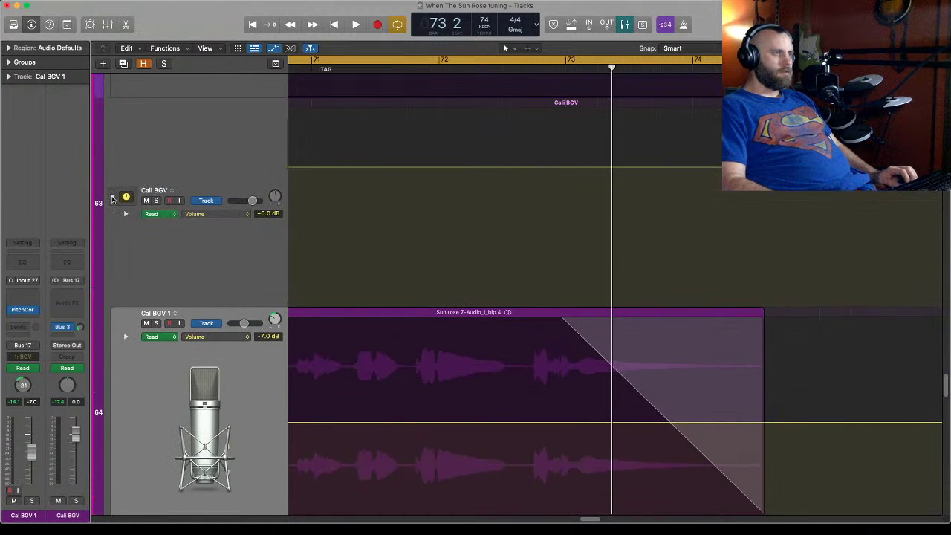
pyautogui.click(112, 198)
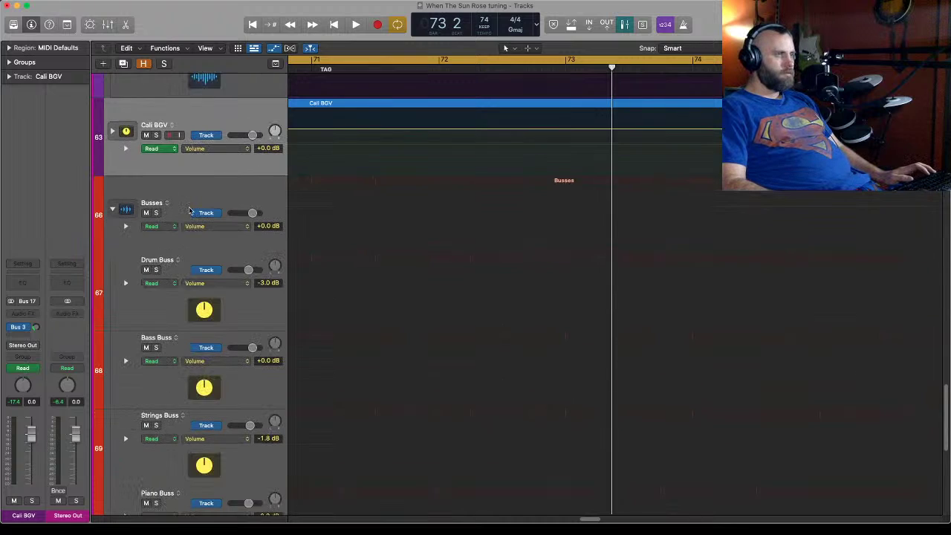
pyautogui.scroll(10, 236, 209)
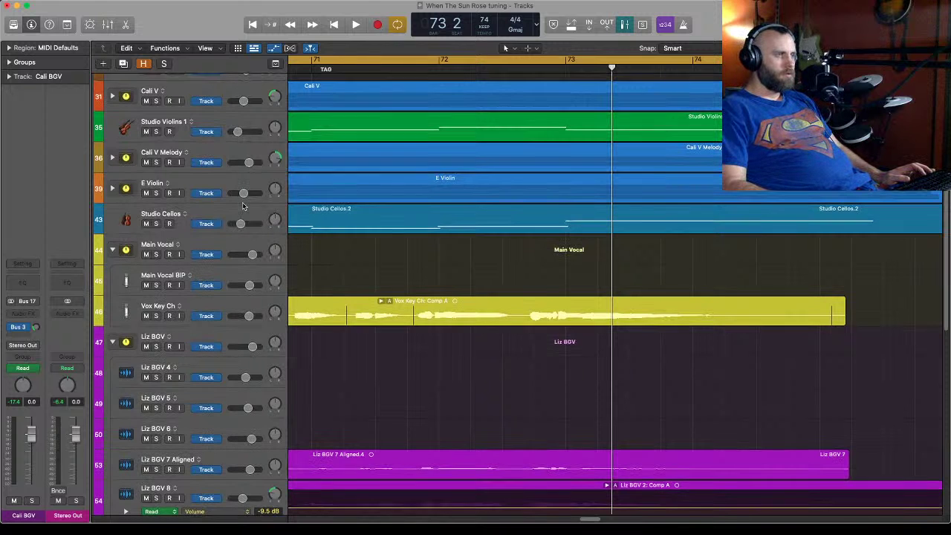
pyautogui.scroll(4, 242, 204)
pyautogui.scroll(4, 243, 207)
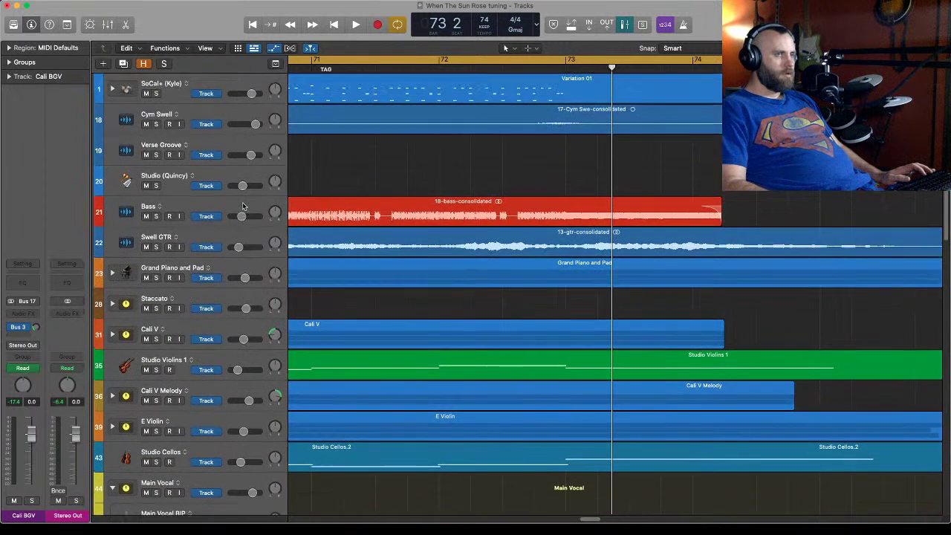
# Select and mute the Grand Piano and Pad track stack.
pyautogui.scroll(-1, 242, 207)
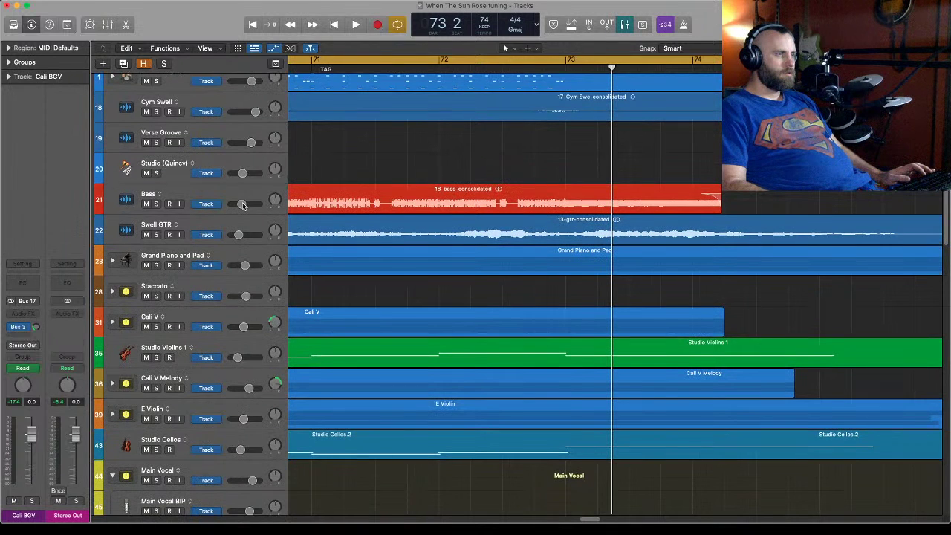
pyautogui.scroll(-3, 242, 205)
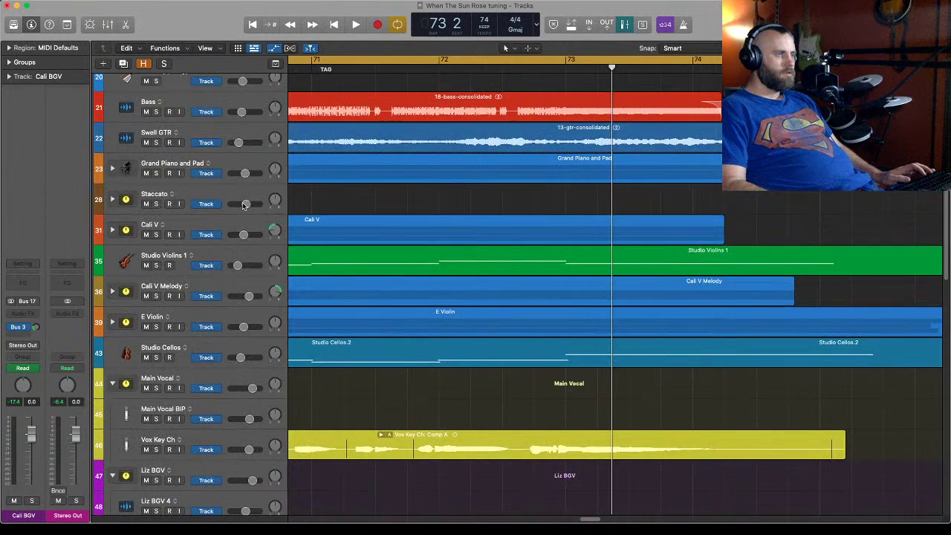
pyautogui.scroll(3, 242, 207)
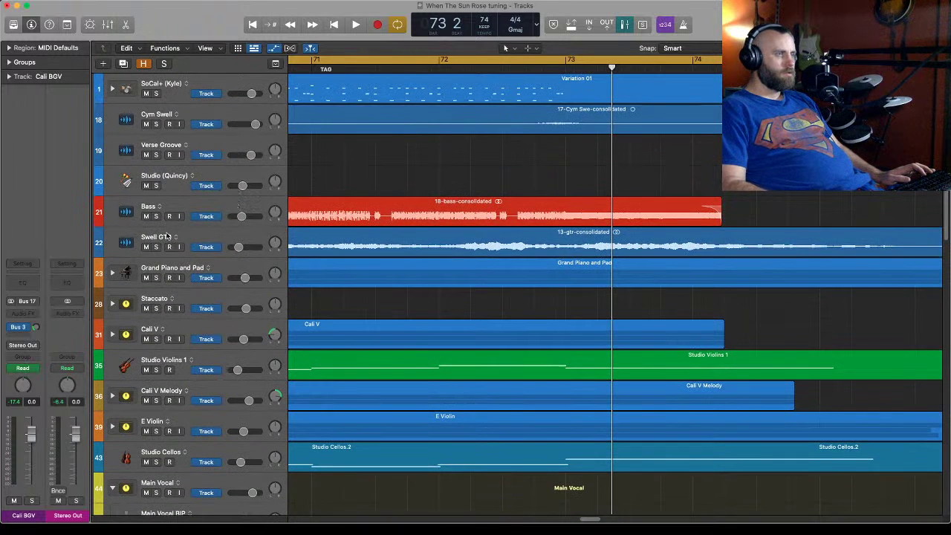
pyautogui.click(139, 277)
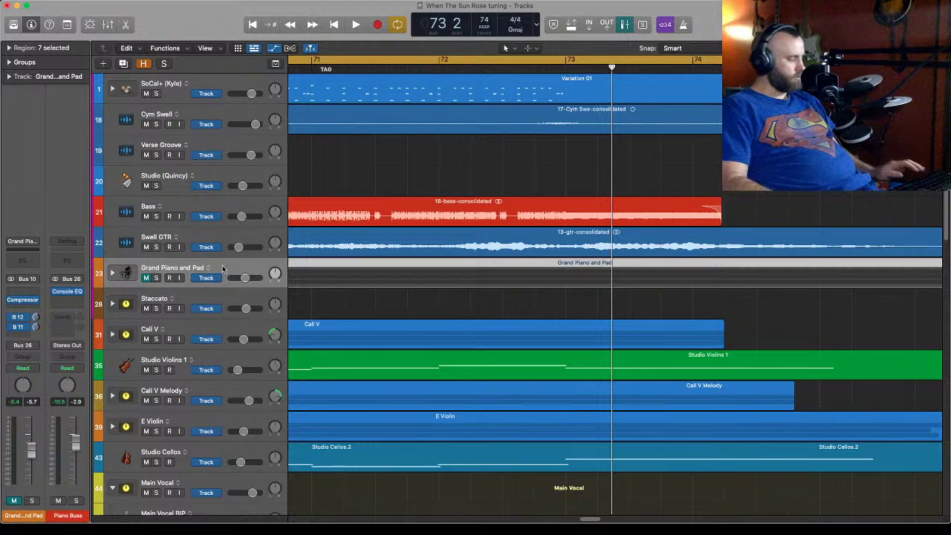
# Play the bridge from bar 53 to bar 55 beat 4 with the piano stack muted.
pyautogui.press('super+Left')
pyautogui.press('super+Left')
pyautogui.press('super+Left')
pyautogui.press('super+Left')
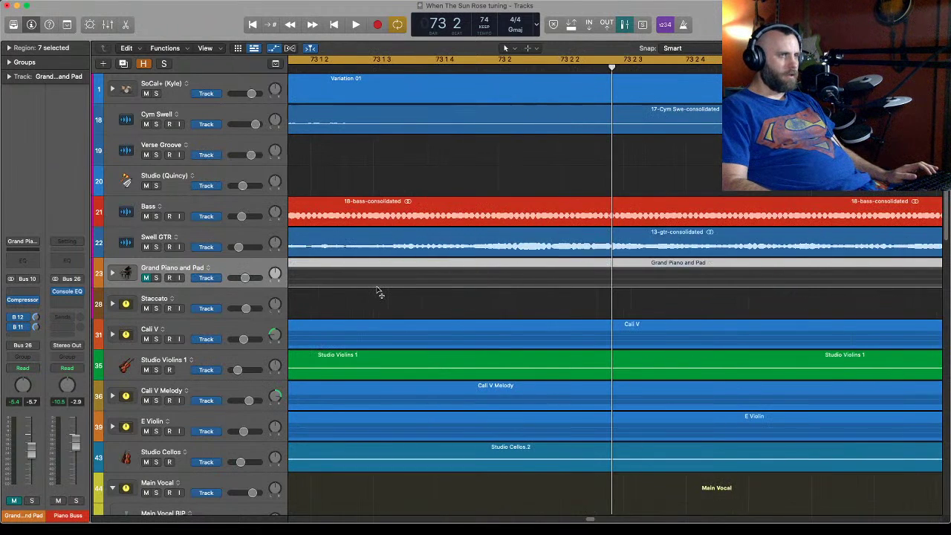
pyautogui.press('super+Left')
pyautogui.press('super+Left')
pyautogui.press('super+Left')
pyautogui.press('super+Left')
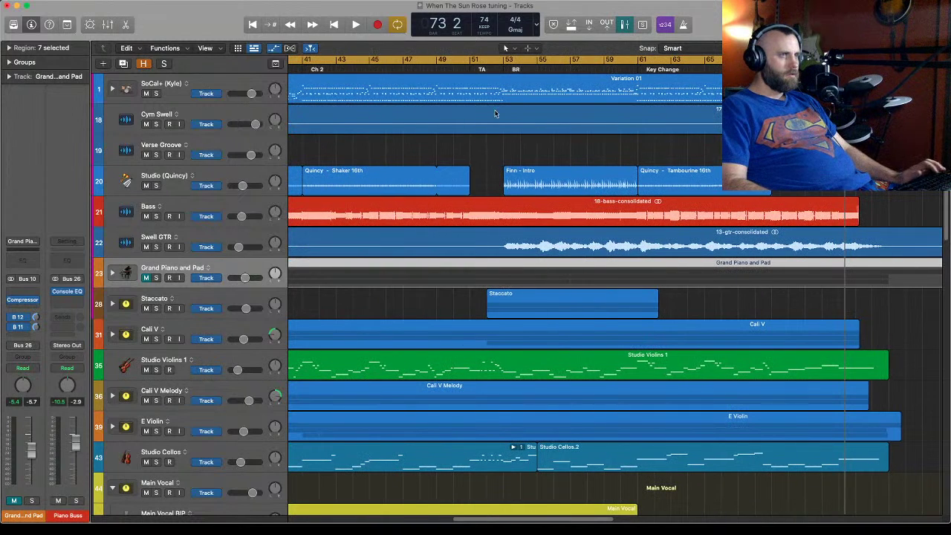
pyautogui.click(503, 69)
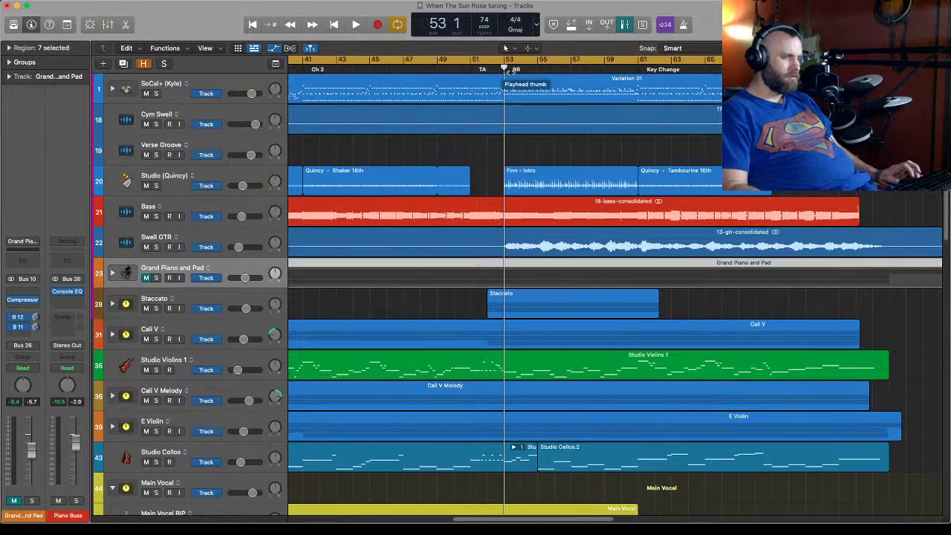
pyautogui.press('space')
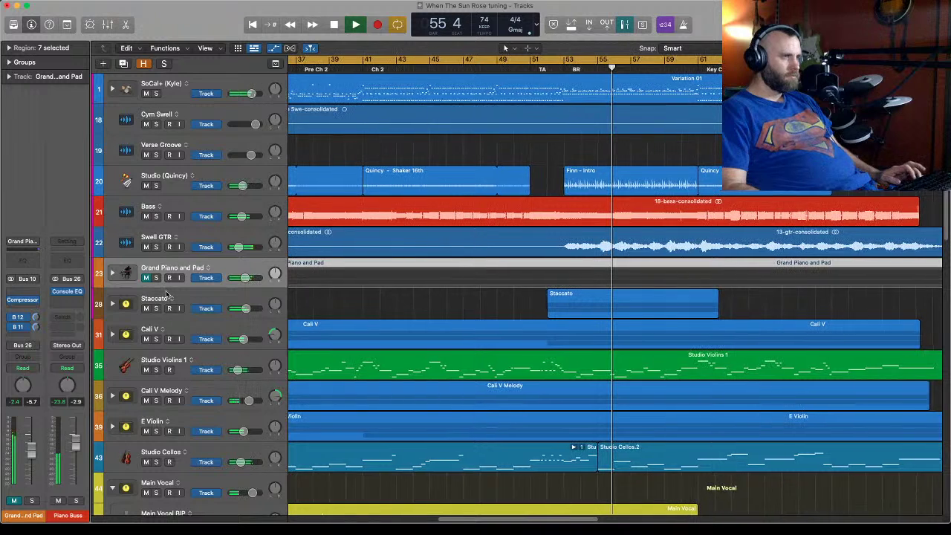
pyautogui.press('space')
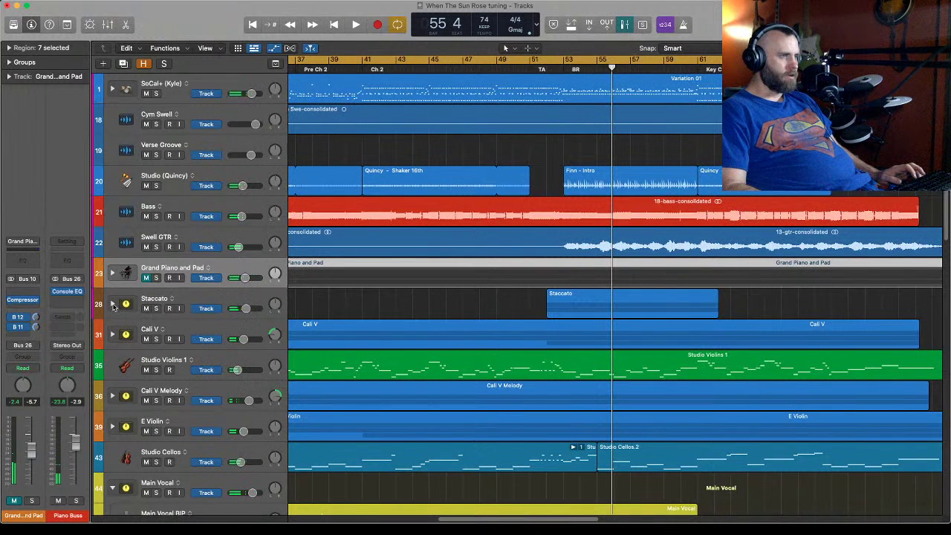
# Expand the Staccato track stack and lower the STac 2 region's gain to -11.5 dB.
pyautogui.click(112, 304)
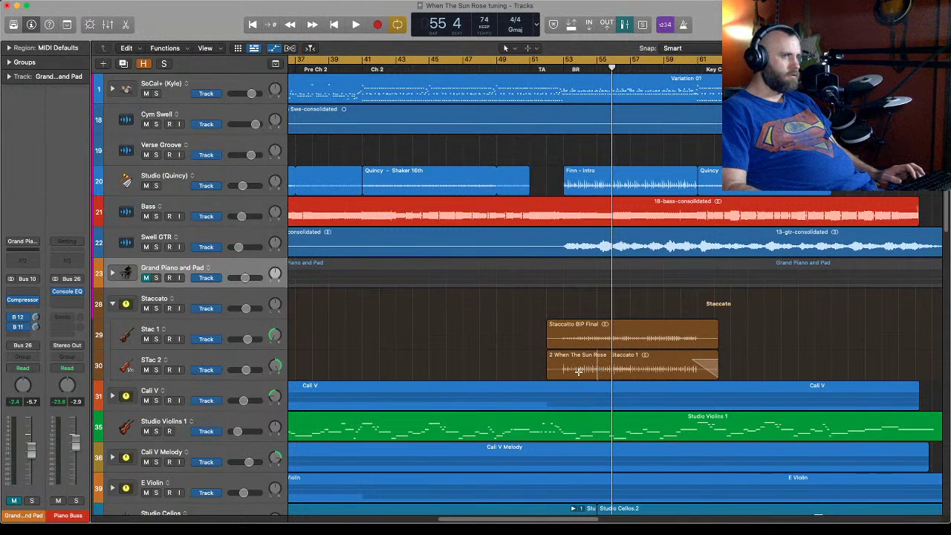
pyautogui.click(578, 356)
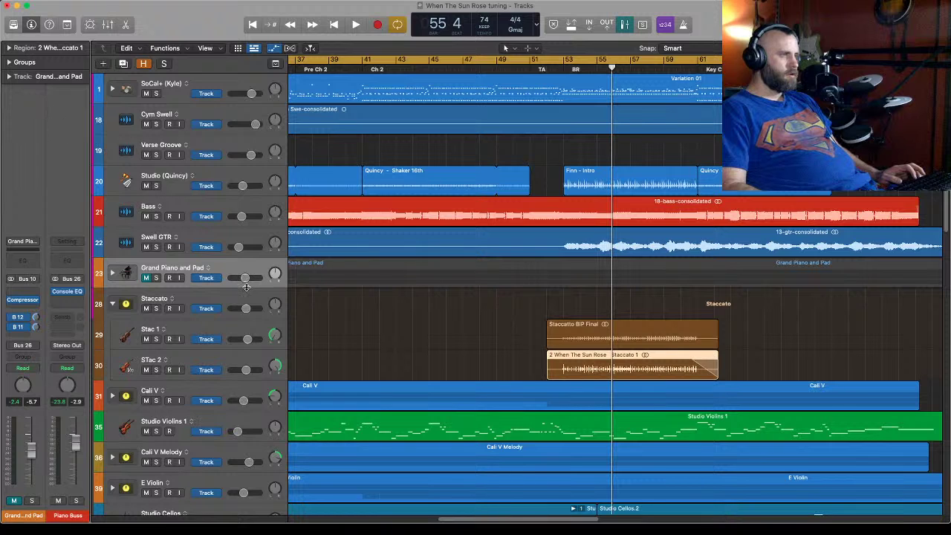
pyautogui.click(244, 331)
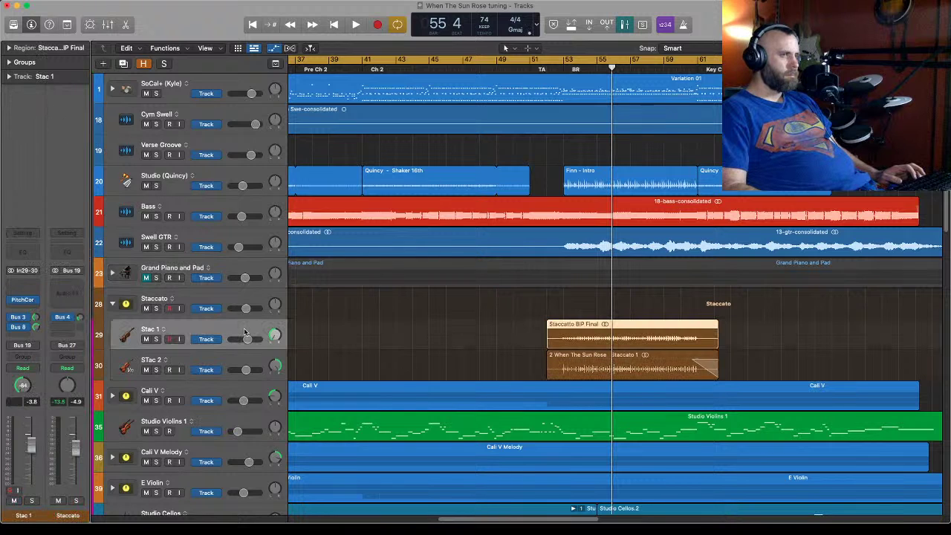
pyautogui.click(241, 357)
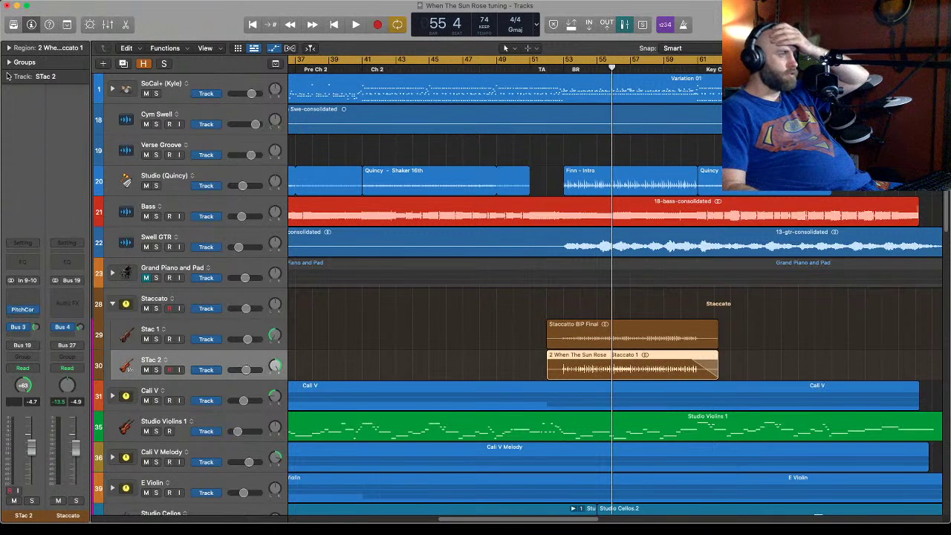
pyautogui.click(9, 48)
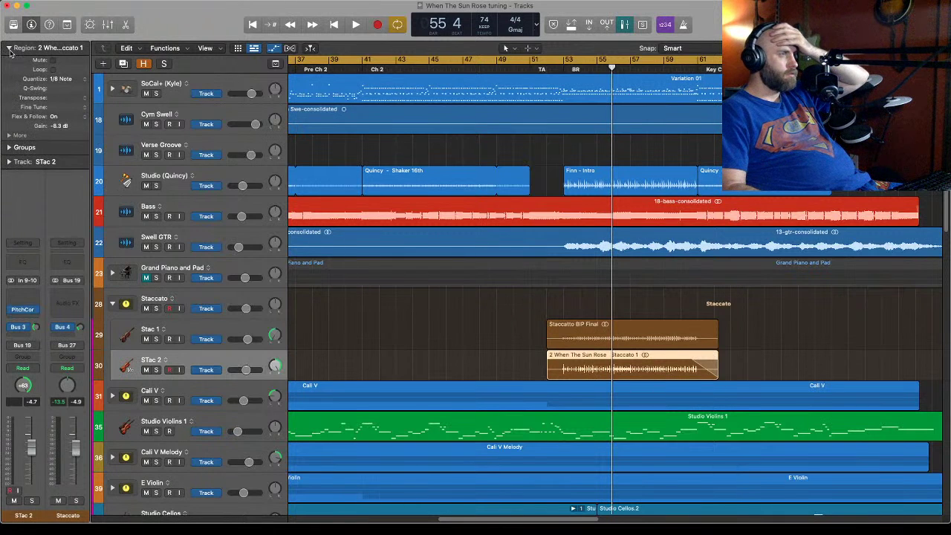
pyautogui.moveTo(64, 128); pyautogui.dragTo(54, 191)
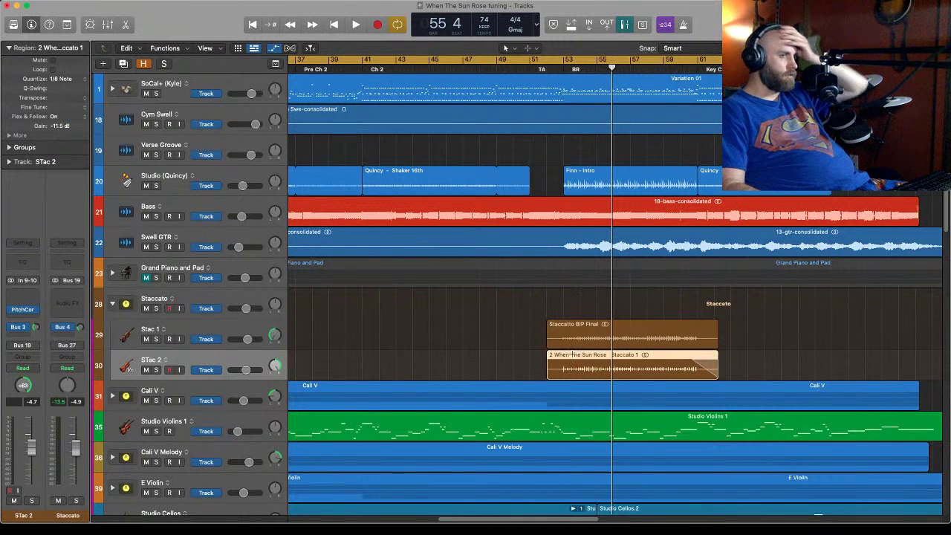
# Play the mix twice from bar 52, dismiss the system alert, and save the project.
pyautogui.click(549, 68)
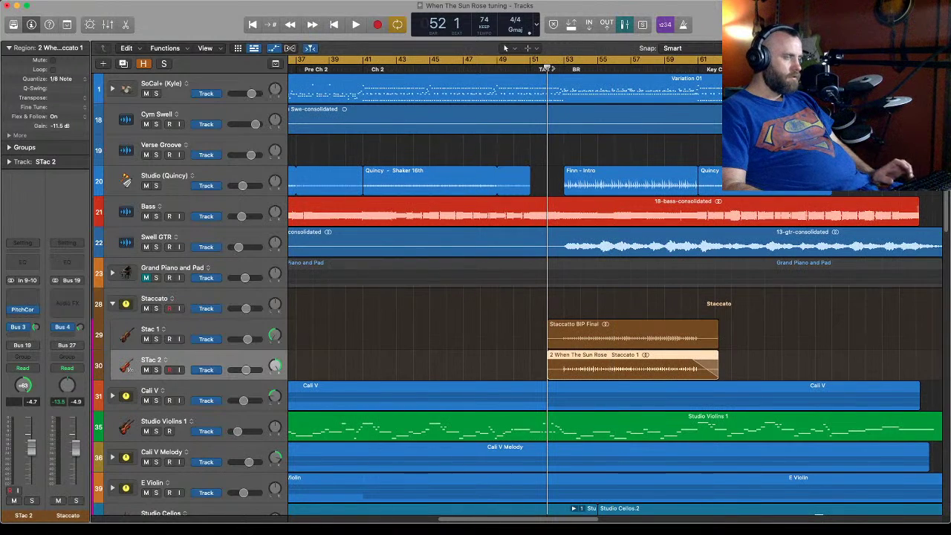
pyautogui.press('space')
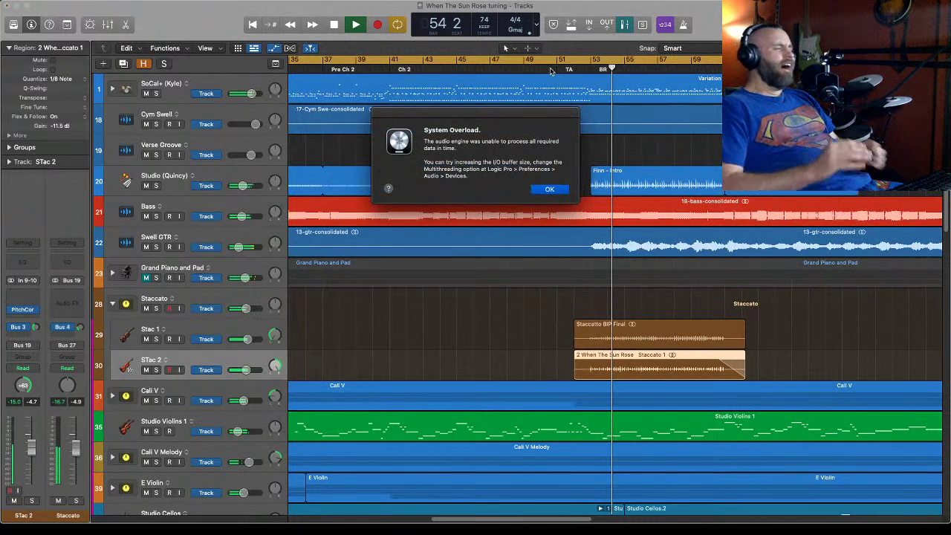
pyautogui.click(546, 191)
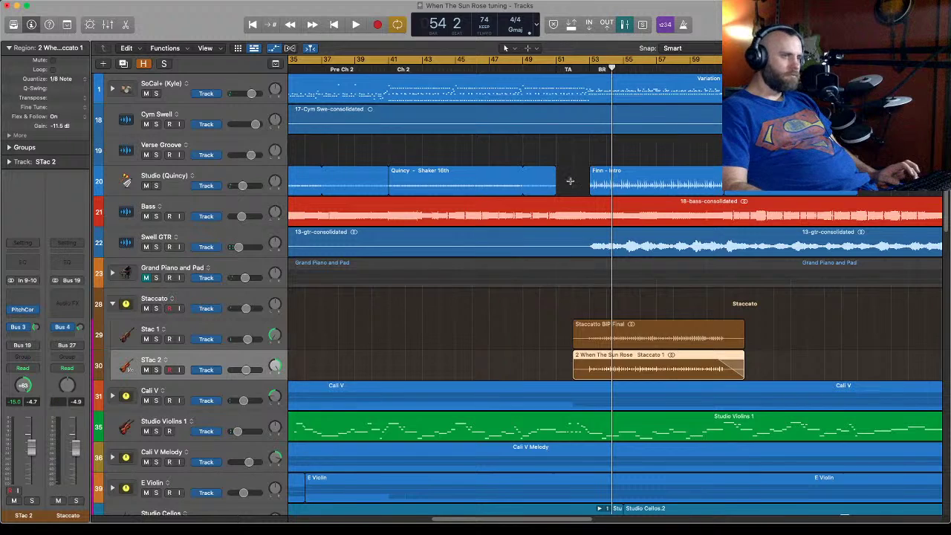
pyautogui.press('space')
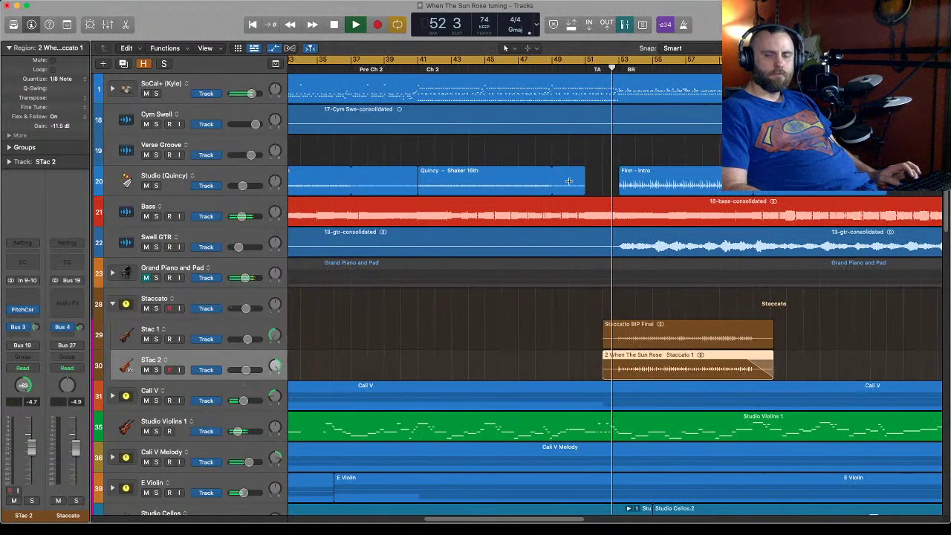
pyautogui.click(547, 189)
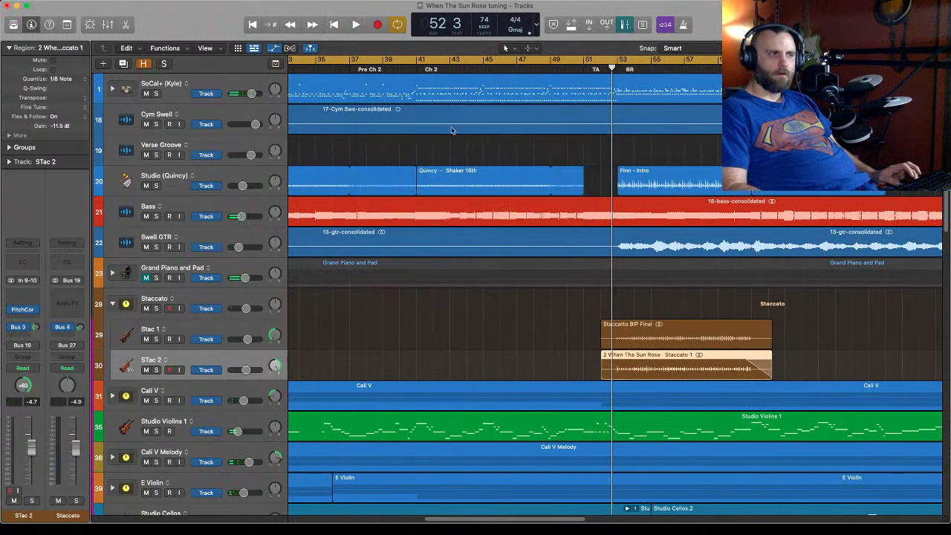
pyautogui.click(70, 2)
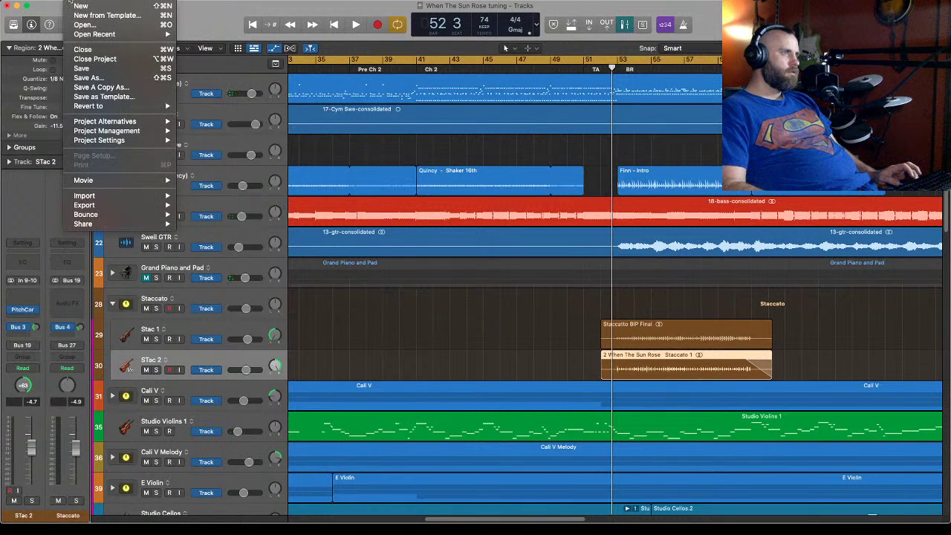
pyautogui.click(81, 69)
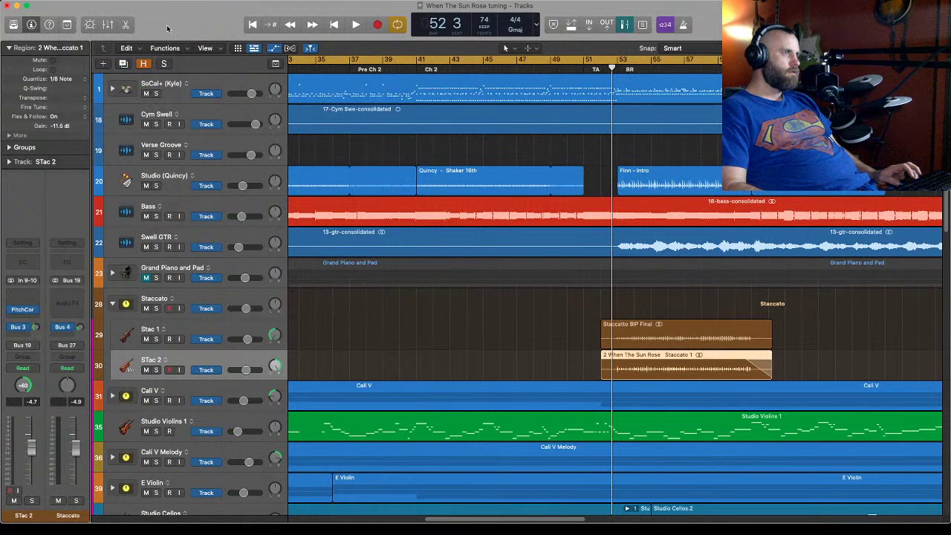
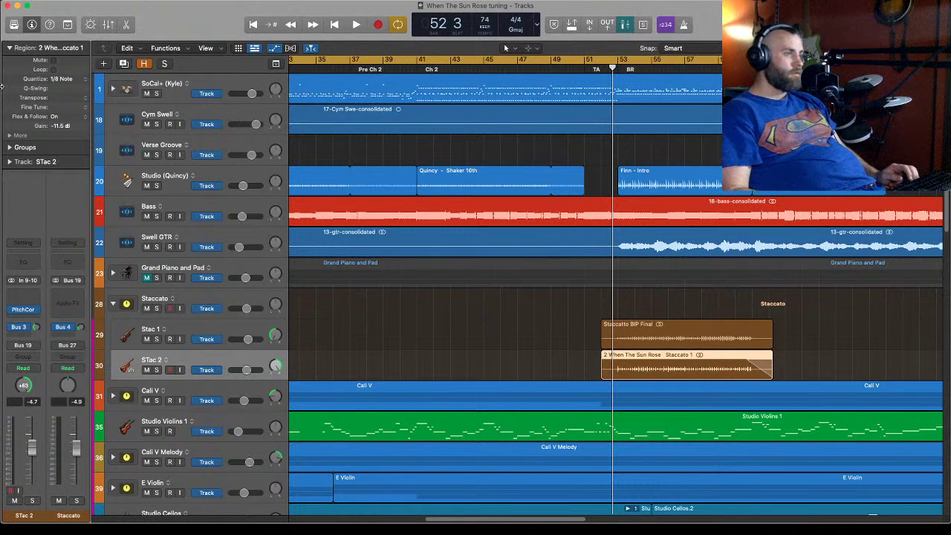
# Solo the Cali V, Staccato, Cali V Melody, E Violin and Studio Cellos tracks.
pyautogui.scroll(-4, 248, 283)
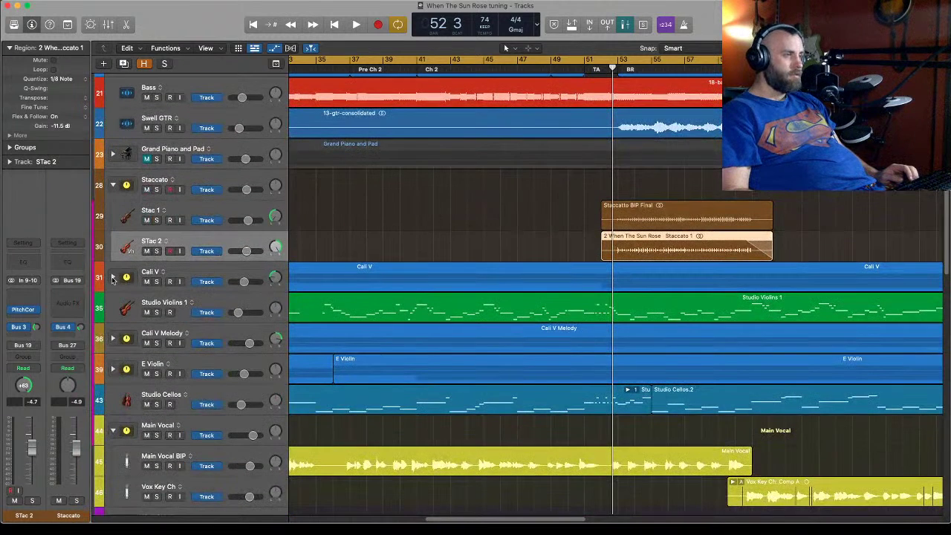
pyautogui.click(156, 281)
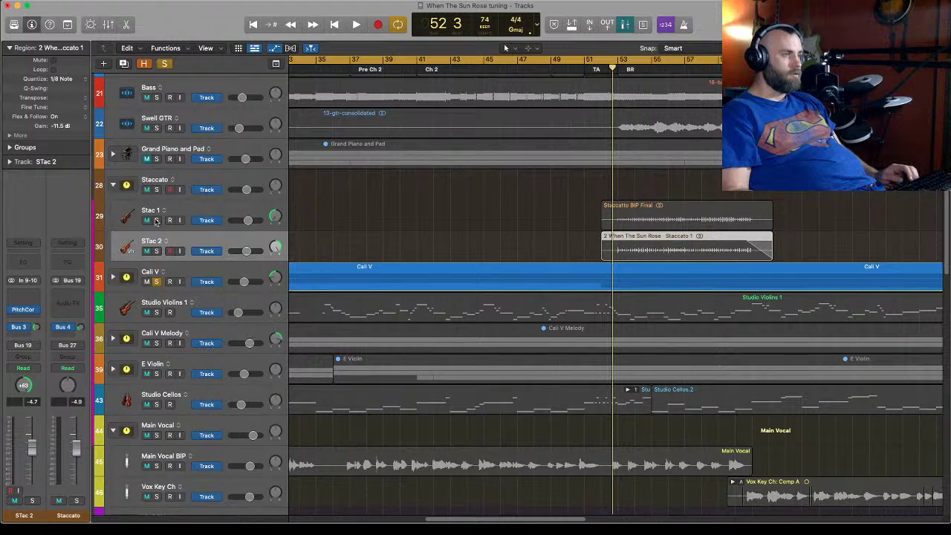
pyautogui.click(156, 190)
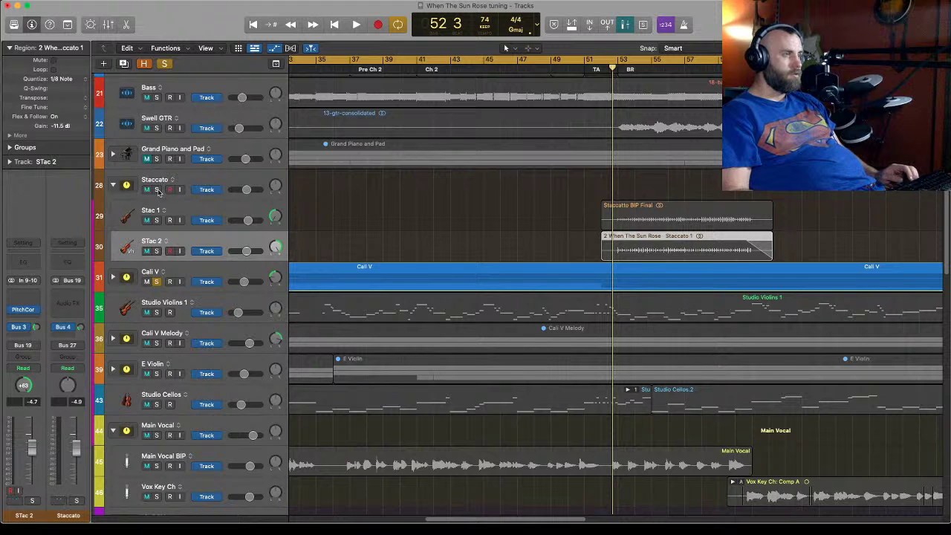
pyautogui.click(157, 343)
pyautogui.click(157, 374)
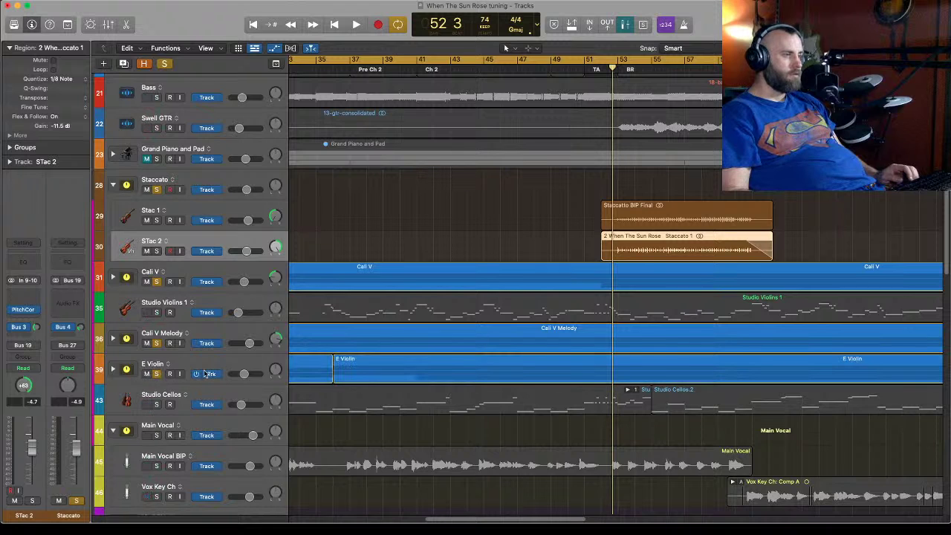
pyautogui.click(157, 405)
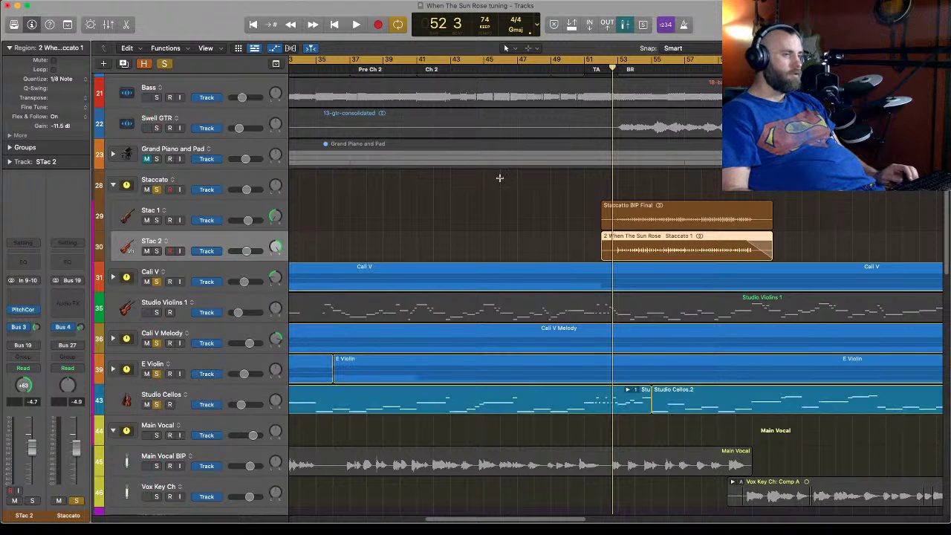
# Play the soloed strings from bar 41 to bar 56 and lower the Studio Cellos volume to -16.8 dB during playback.
pyautogui.click(418, 68)
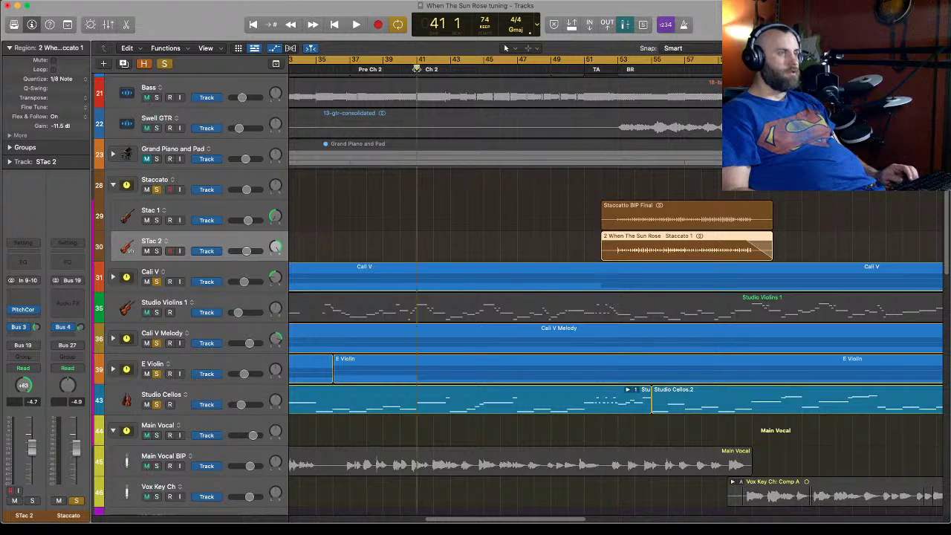
pyautogui.press('space')
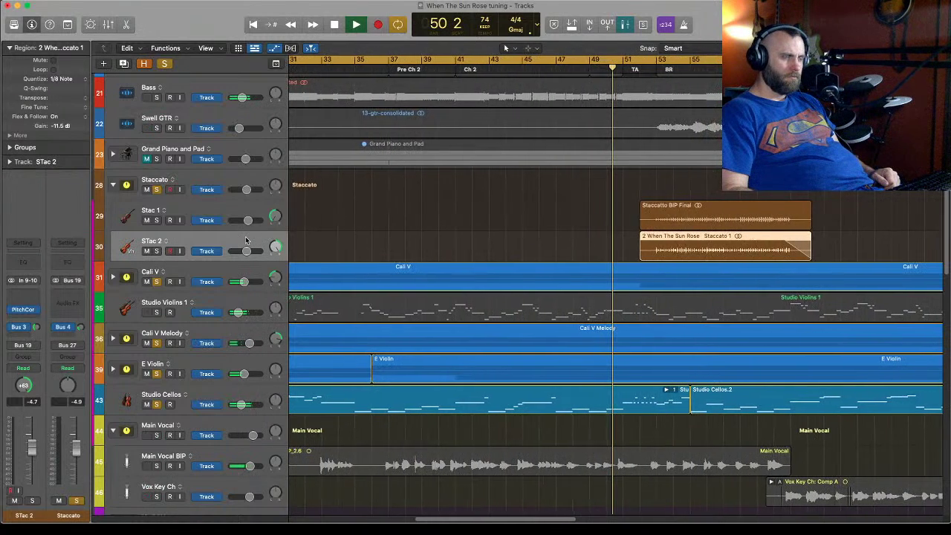
pyautogui.moveTo(239, 407); pyautogui.dragTo(237, 405)
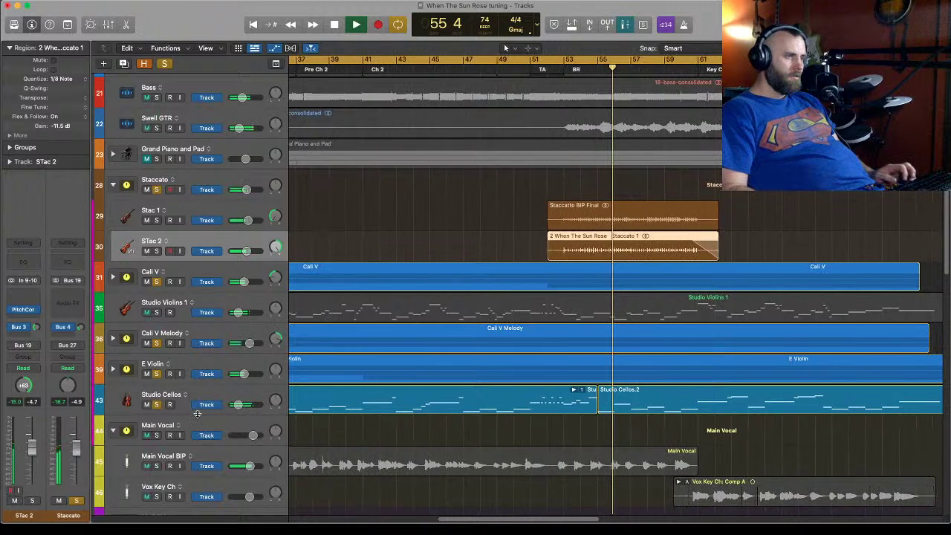
pyautogui.press('space')
# Enlarge the Studio Cellos track's height and frame bars 49 to 57 around the bridge.
pyautogui.moveTo(231, 413); pyautogui.dragTo(230, 475)
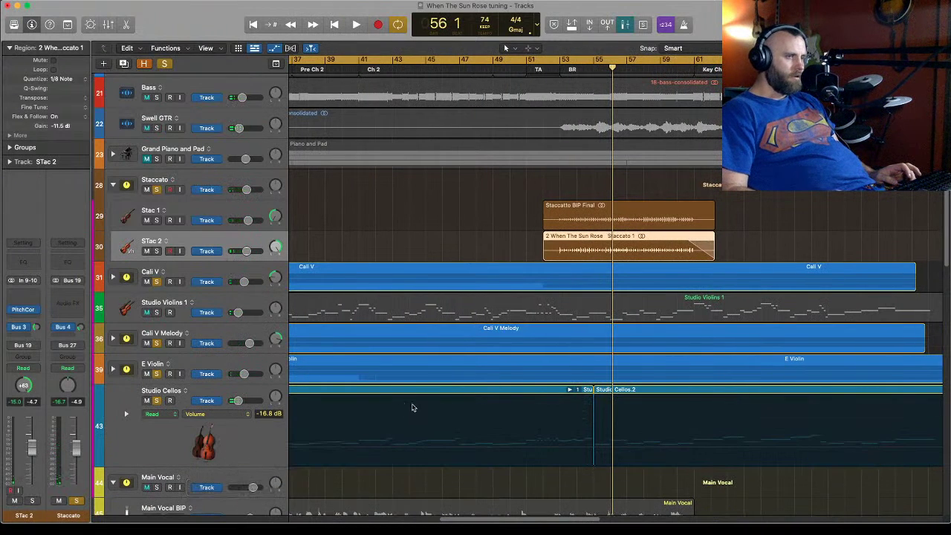
pyautogui.press(',')
pyautogui.scroll(3, 594, 119)
pyautogui.scroll(-3, 590, 154)
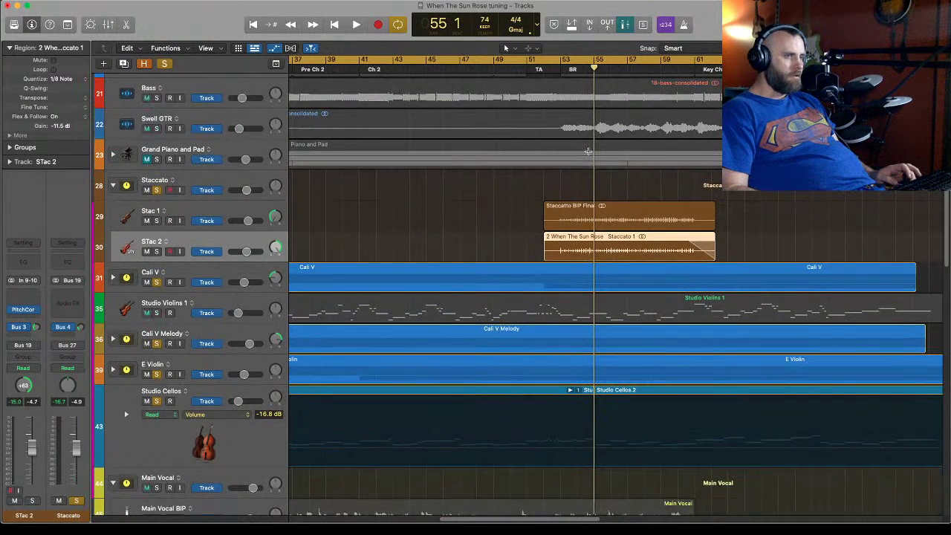
pyautogui.hscroll(-5, 547, 296)
pyautogui.hscroll(6, 548, 296)
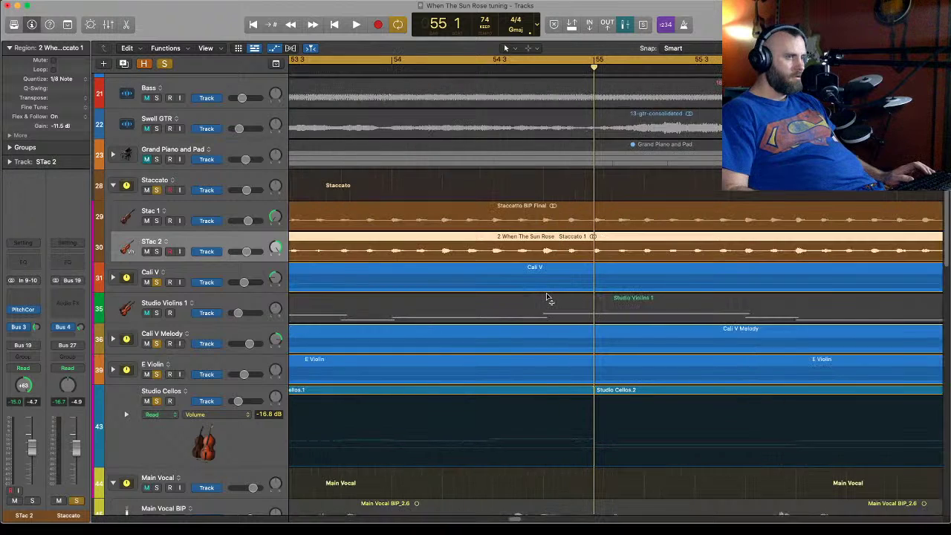
pyautogui.hscroll(-2, 548, 298)
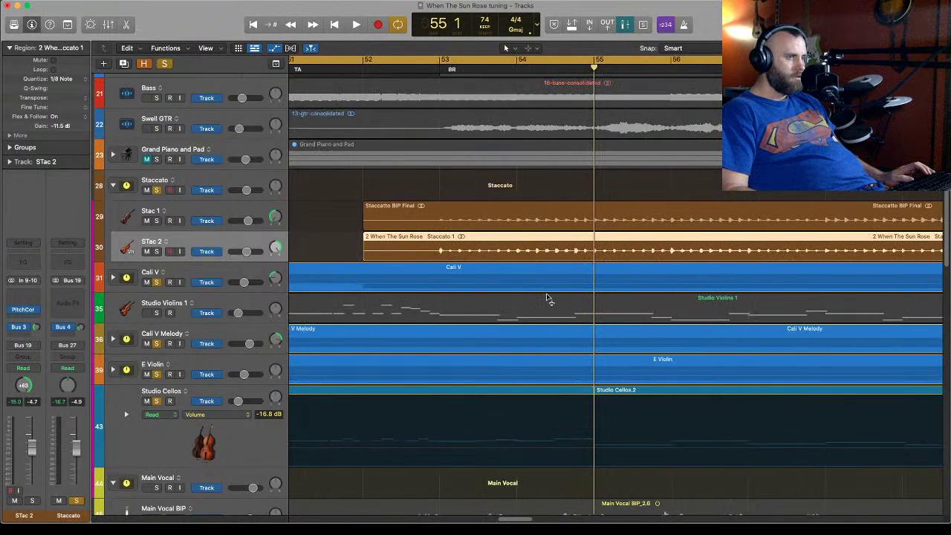
pyautogui.hscroll(1, 547, 297)
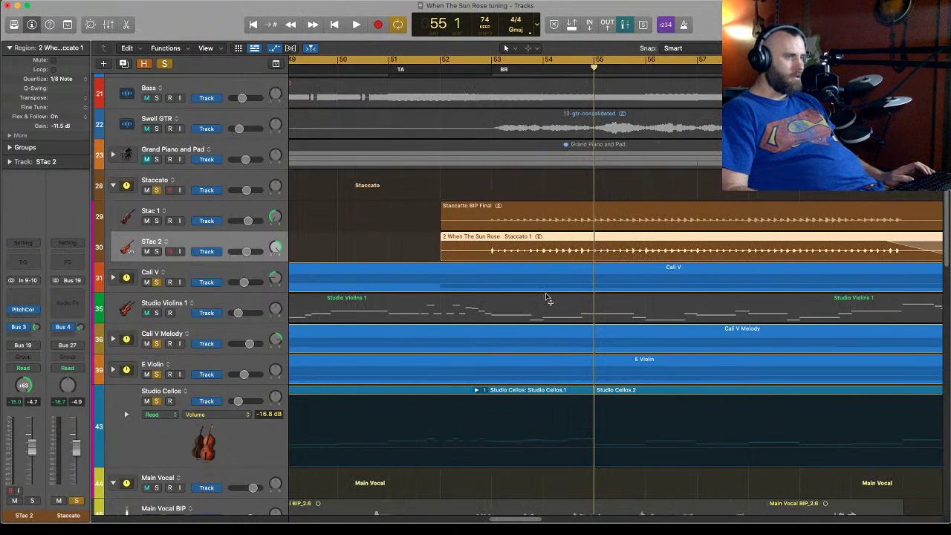
# Play the soloed strings from bar 53 to bar 55 and select the Studio Cellos track during playback.
pyautogui.click(493, 69)
pyautogui.press('space')
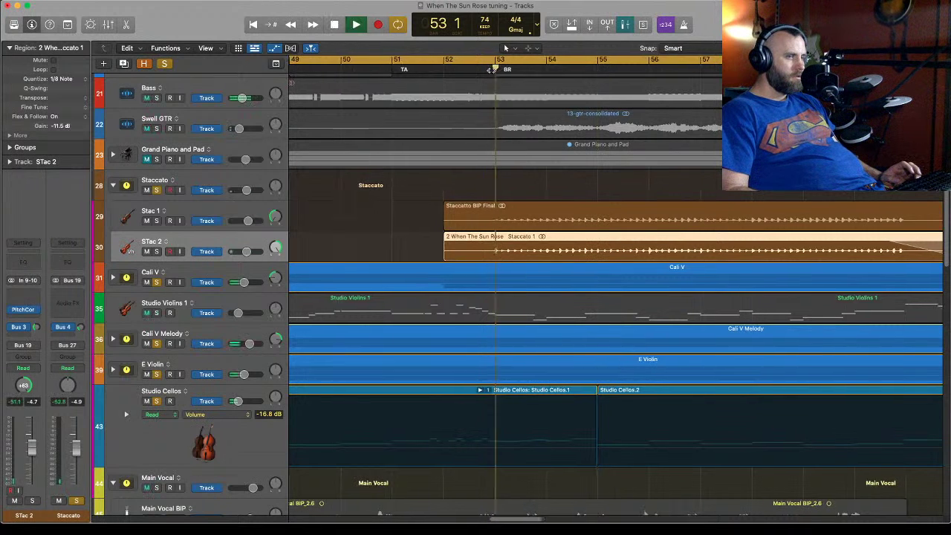
pyautogui.click(245, 432)
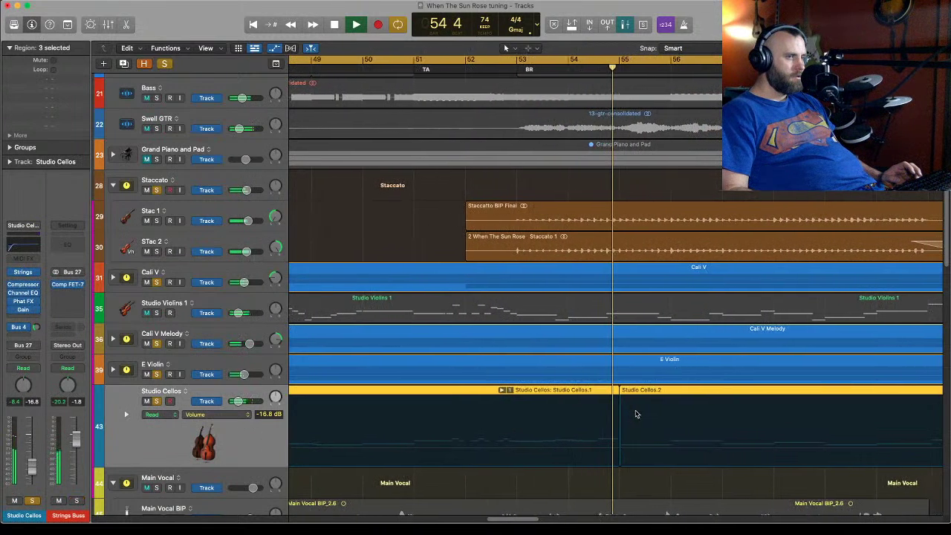
pyautogui.press('space')
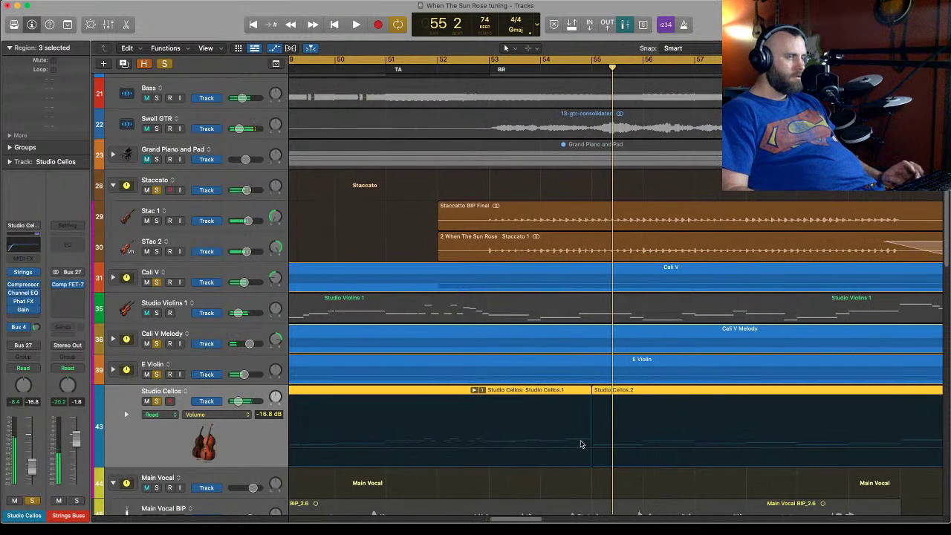
# Add a -8.6 dB volume automation point on Studio Cellos near the end of bar 54 and expand its take folder.
pyautogui.click(579, 438)
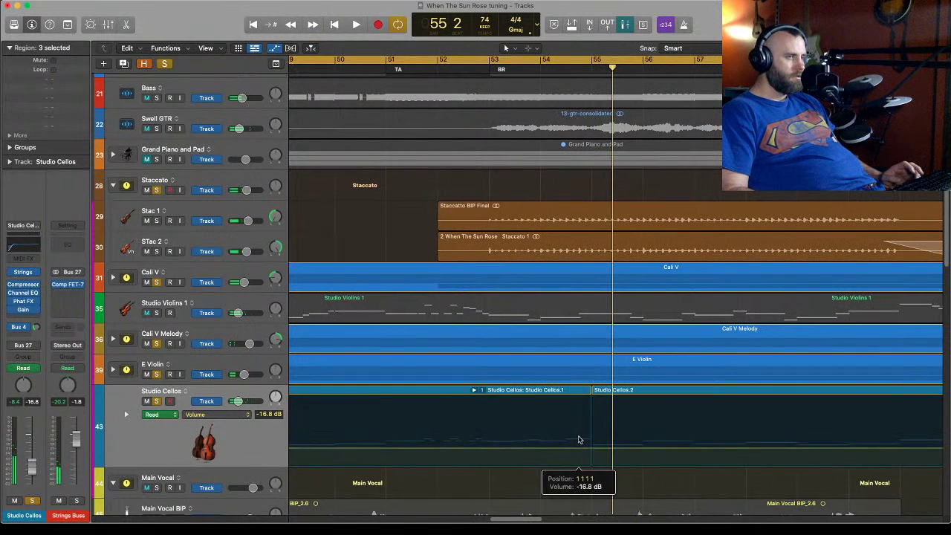
pyautogui.click(575, 393)
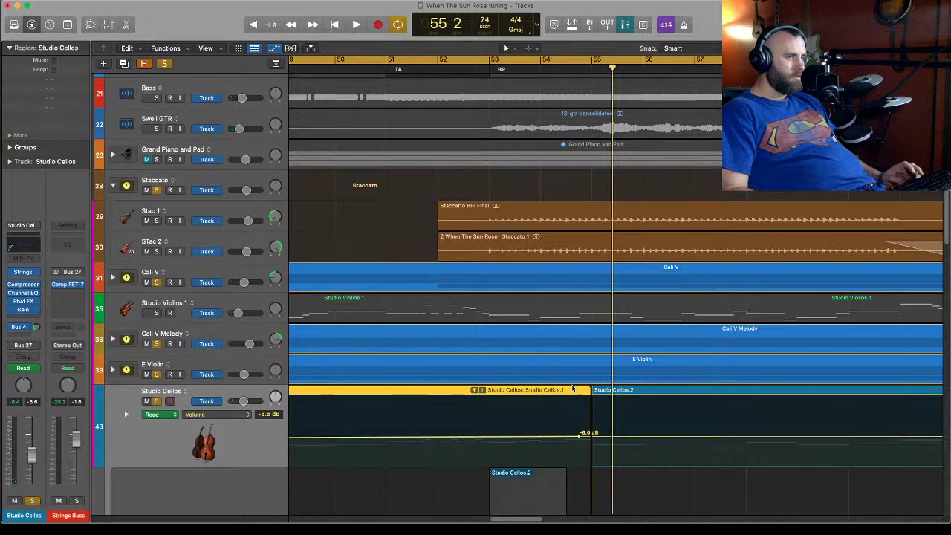
pyautogui.scroll(-10, 273, 429)
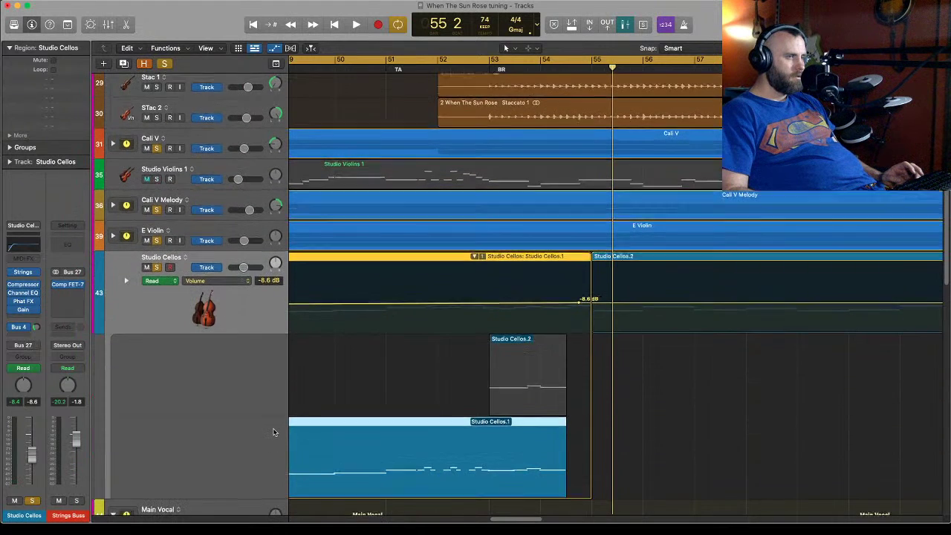
pyautogui.scroll(1, 273, 431)
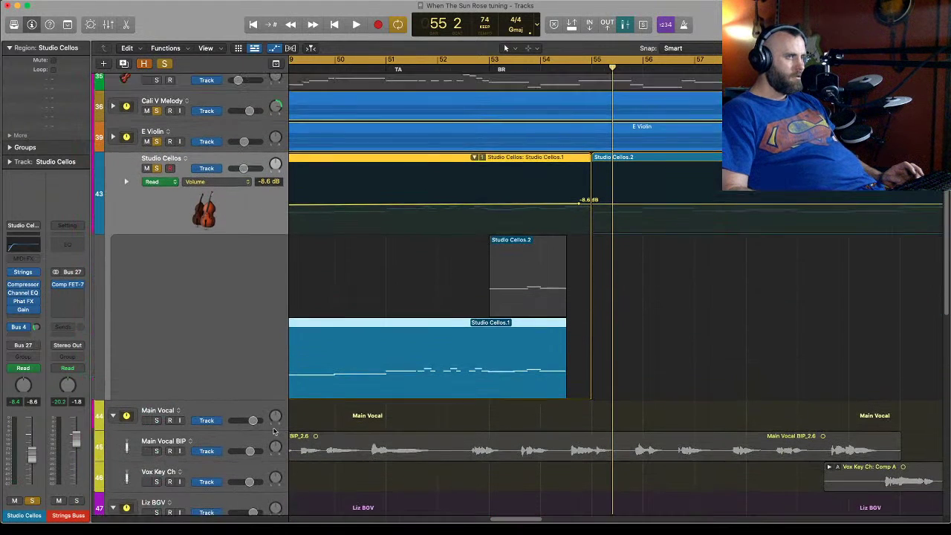
# Switch between the two Studio Cellos takes in the folder and delete the short Studio Cellos.2 take at bar 53.
pyautogui.click(564, 385)
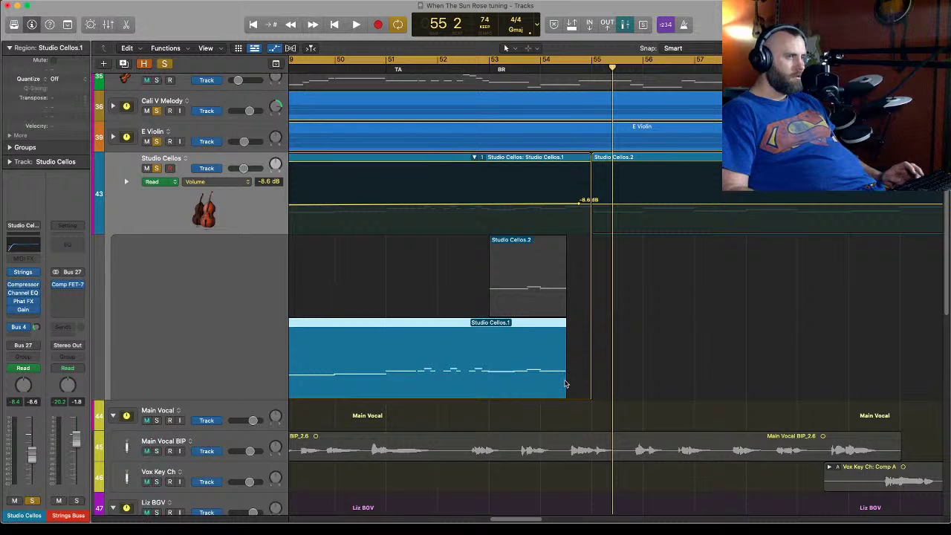
pyautogui.click(581, 347)
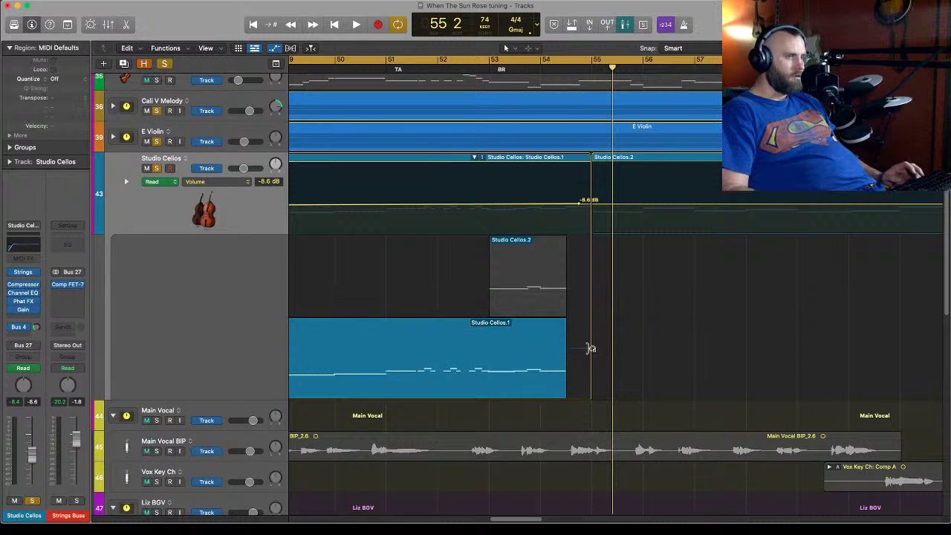
pyautogui.click(544, 284)
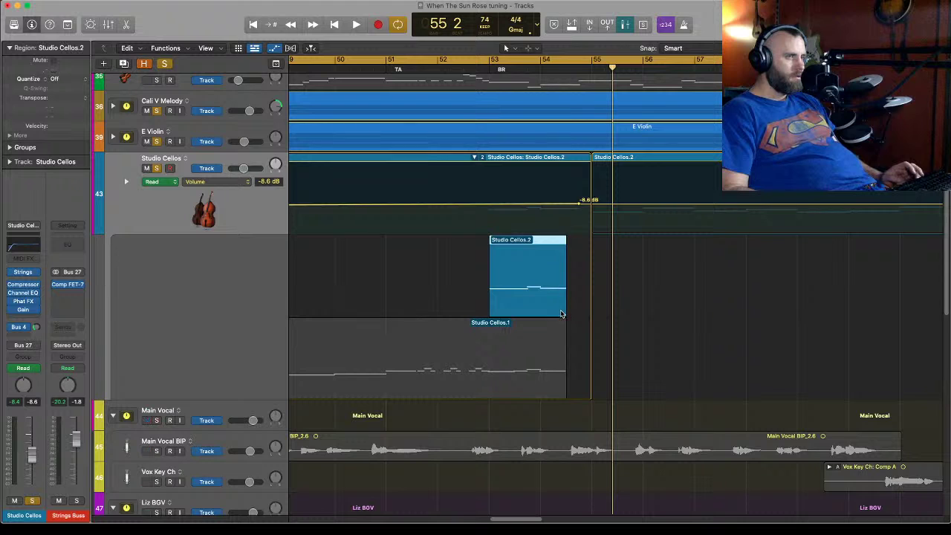
pyautogui.click(534, 353)
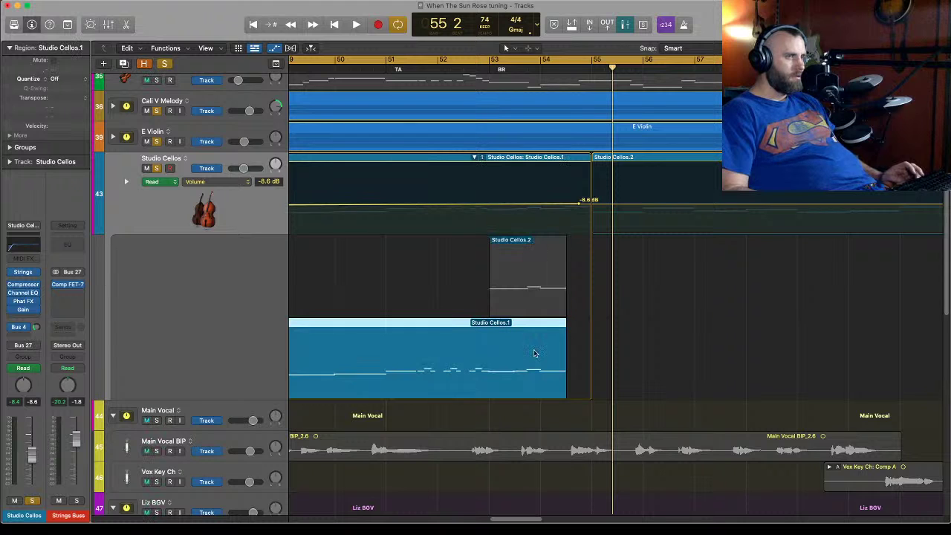
pyautogui.click(544, 241)
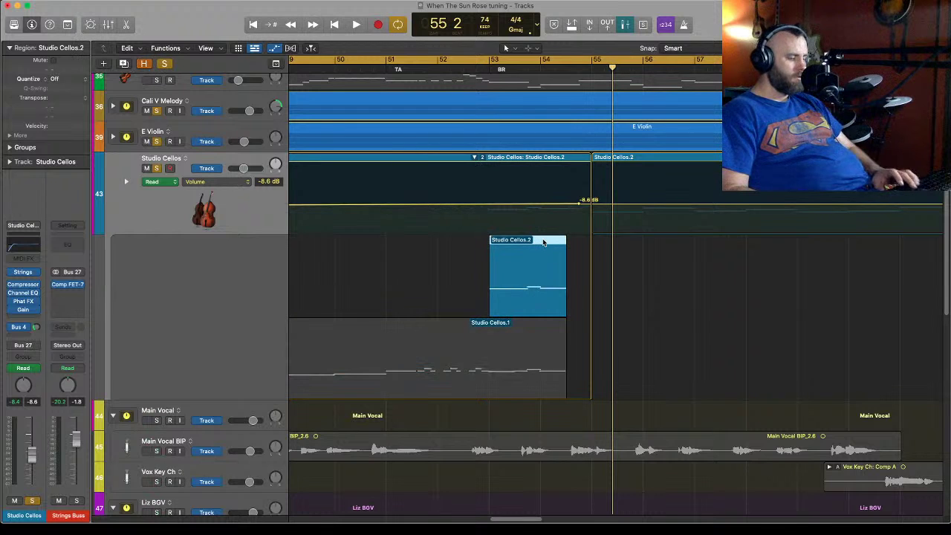
pyautogui.press('Delete')
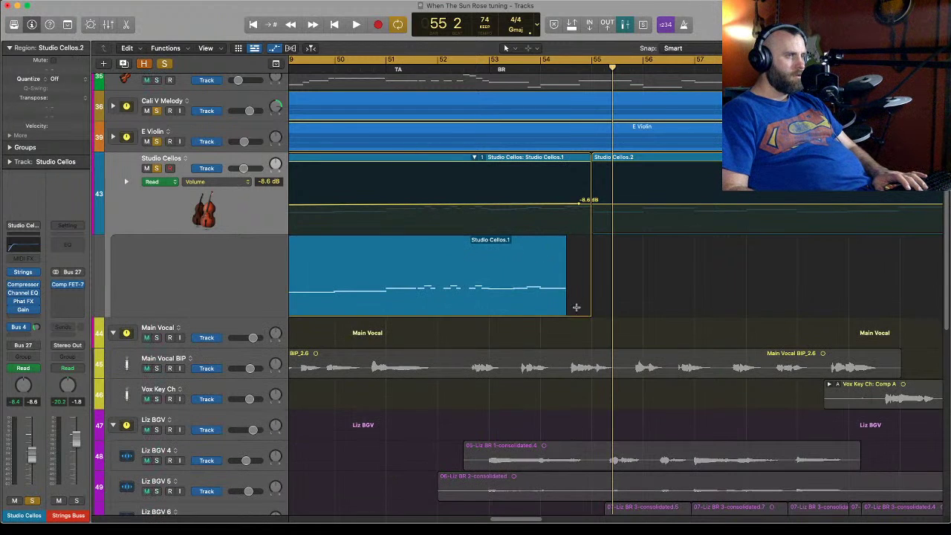
# Try to extend the end of the Studio Cellos.1 take toward bar 55.
pyautogui.click(565, 306)
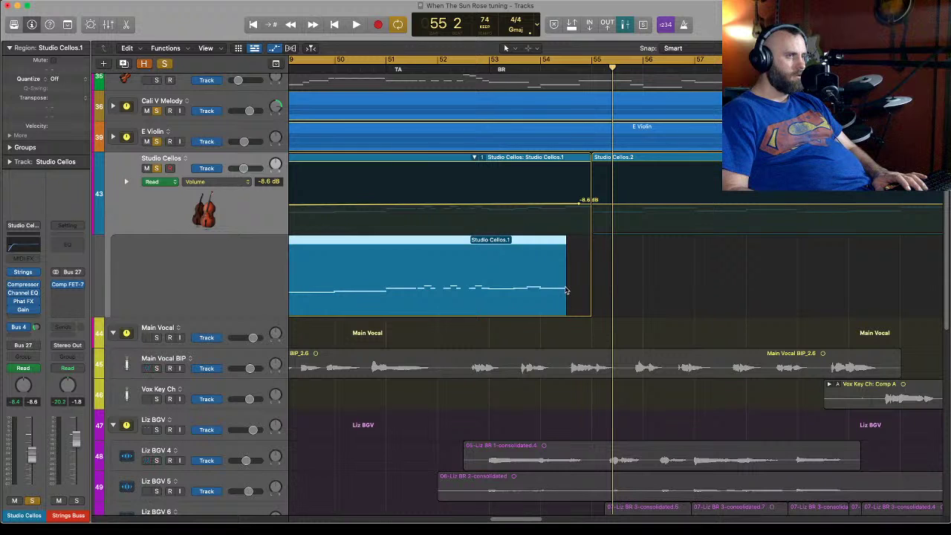
pyautogui.moveTo(566, 290); pyautogui.dragTo(578, 287)
pyautogui.click(555, 281)
pyautogui.click(595, 276)
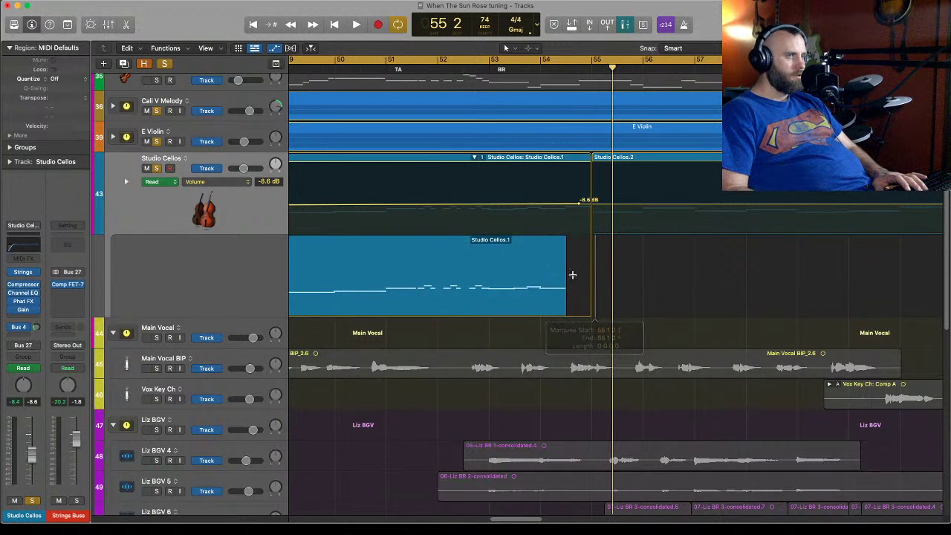
# Open the Studio Cellos.1 take in the Piano Roll and bring its notes in bars 52 to 55 into view.
pyautogui.click(540, 261)
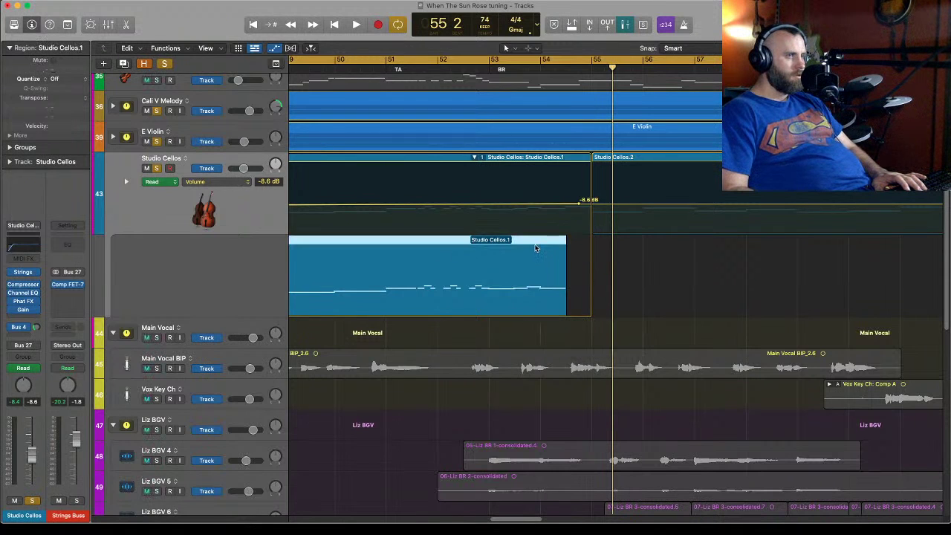
pyautogui.doubleClick(535, 247)
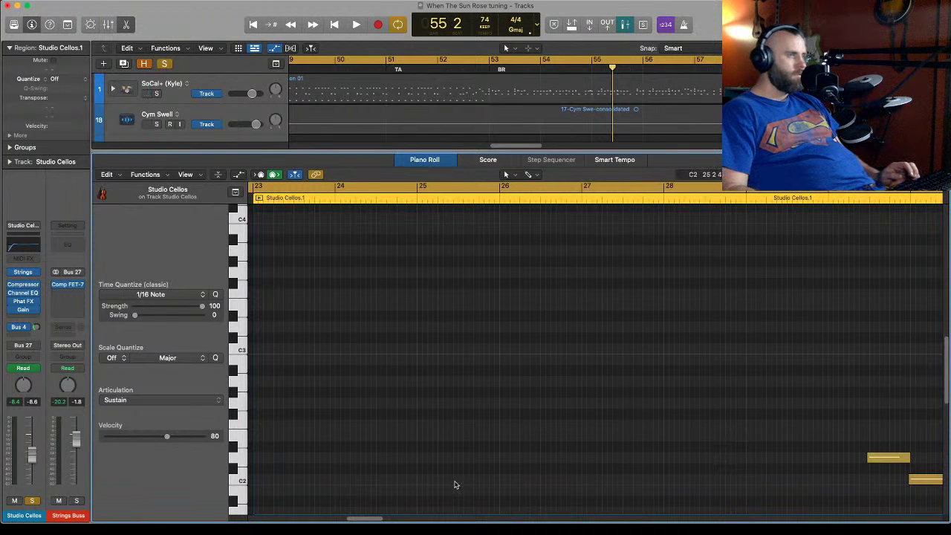
pyautogui.moveTo(376, 520); pyautogui.dragTo(503, 519)
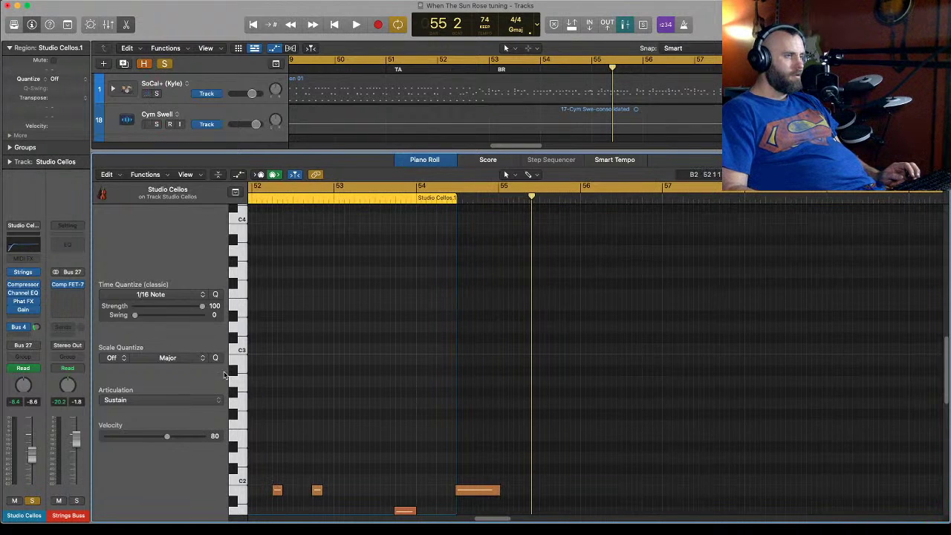
pyautogui.scroll(-6, 223, 373)
pyautogui.scroll(2, 225, 371)
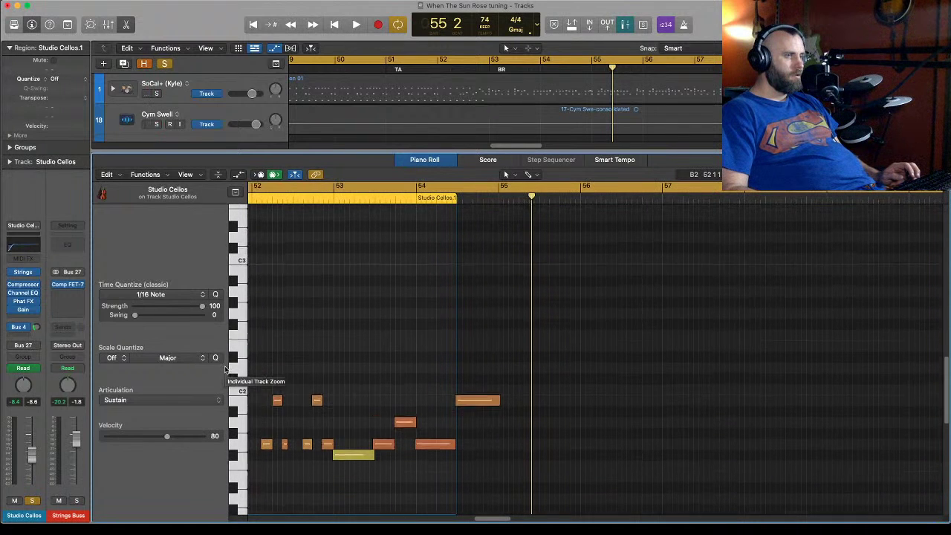
# Play the cello notes from bar 53 beat 4, try to extend the Studio Cellos.1 region's end, and undo that change.
pyautogui.click(395, 197)
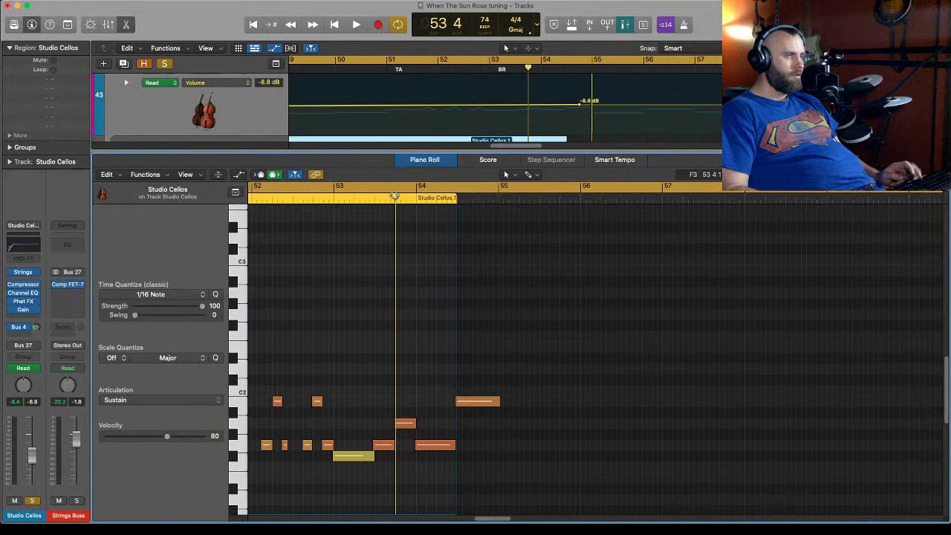
pyautogui.press('space')
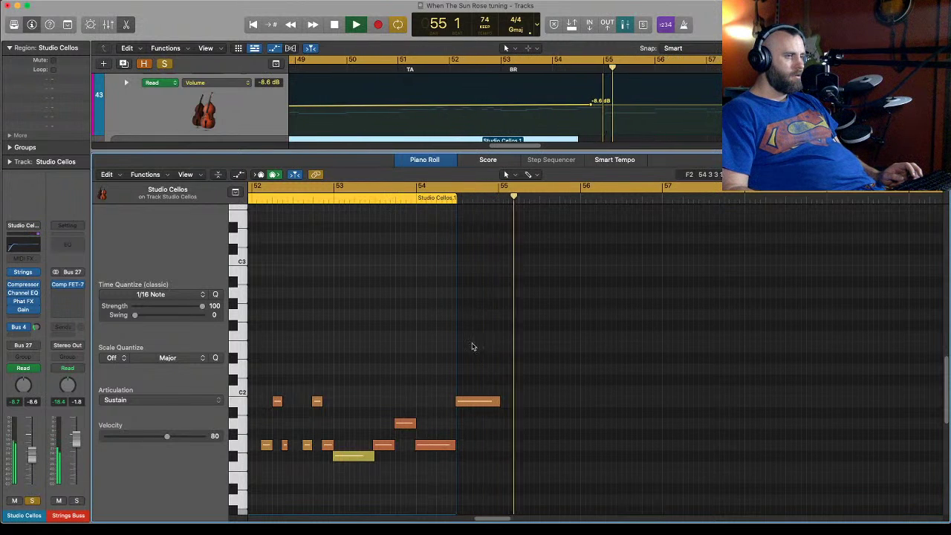
pyautogui.press('space')
pyautogui.moveTo(456, 199); pyautogui.dragTo(470, 200)
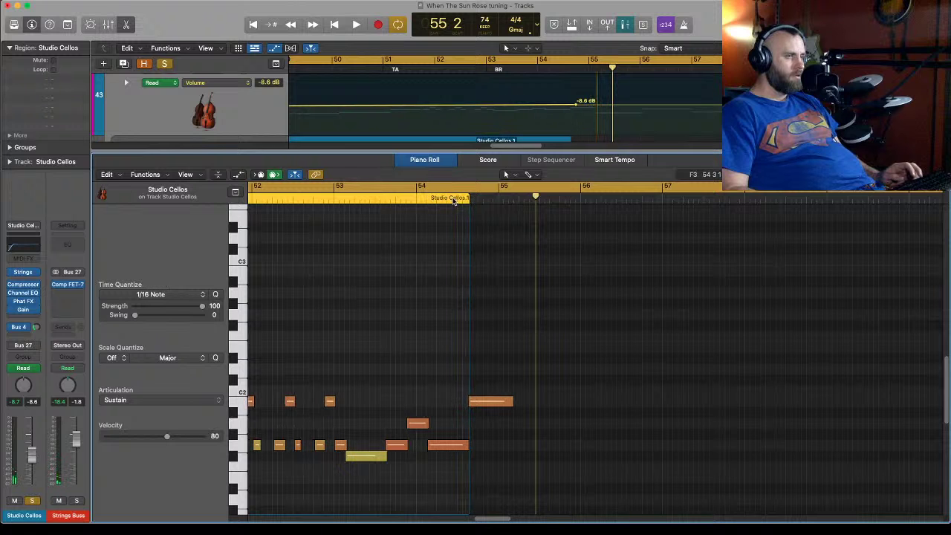
pyautogui.press('super+z')
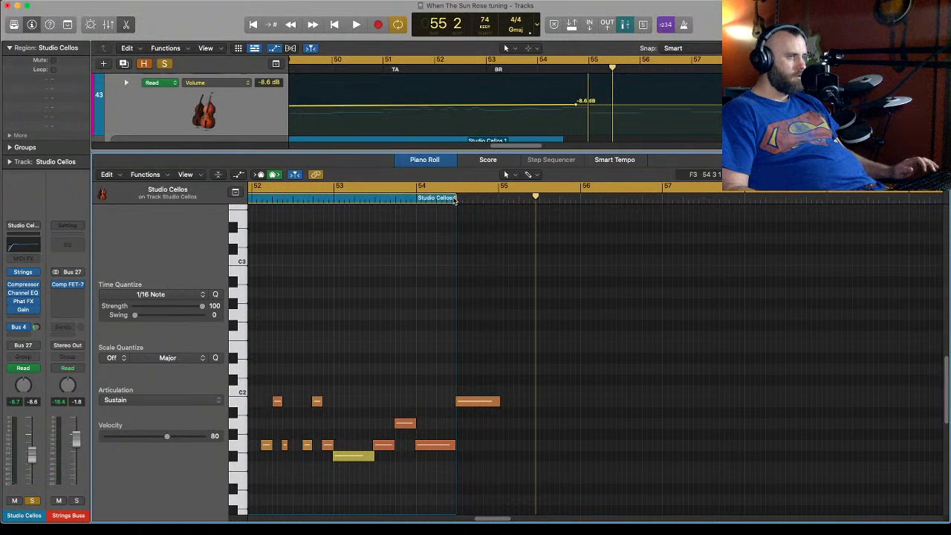
# Delete the B1 note in the second half of bar 54 and redraw it at the same place with the Pencil Tool.
pyautogui.click(485, 405)
pyautogui.moveTo(484, 407)
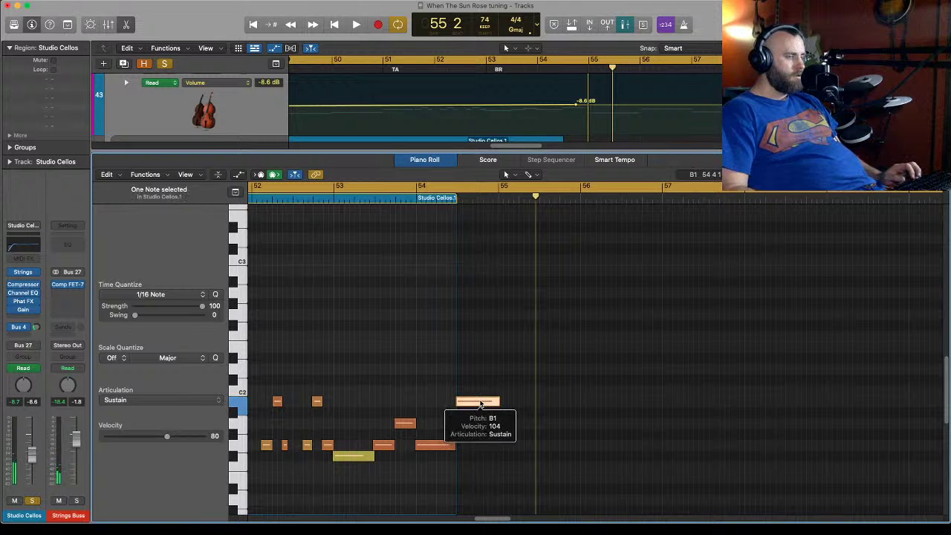
pyautogui.press('Delete')
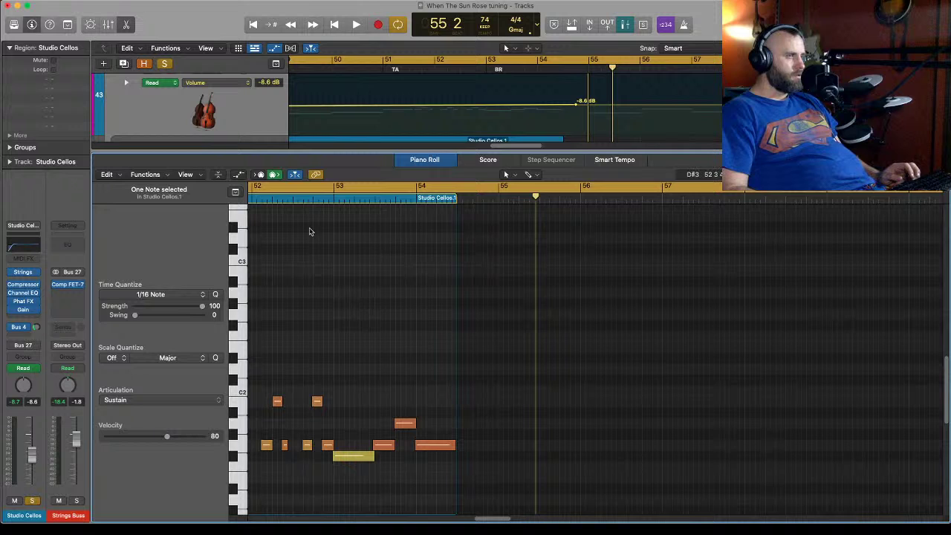
pyautogui.click(530, 175)
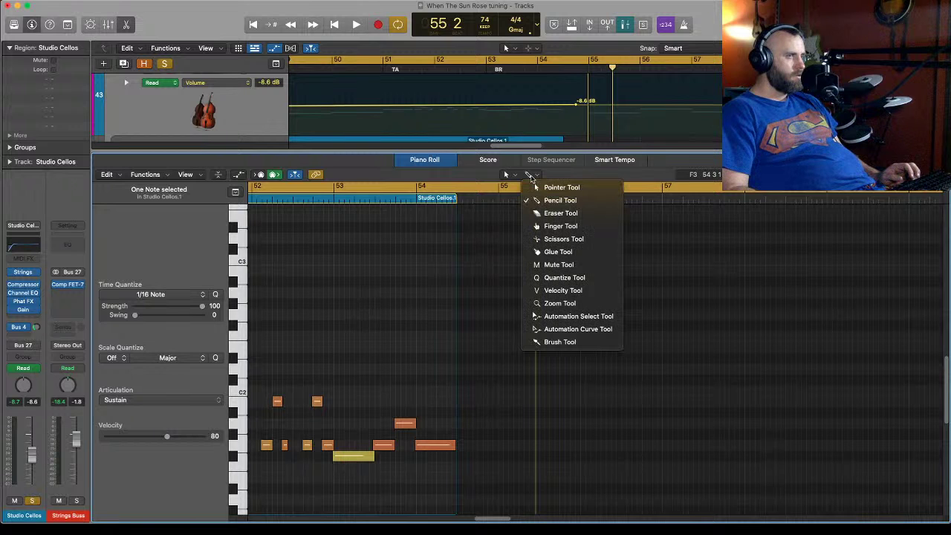
pyautogui.click(540, 200)
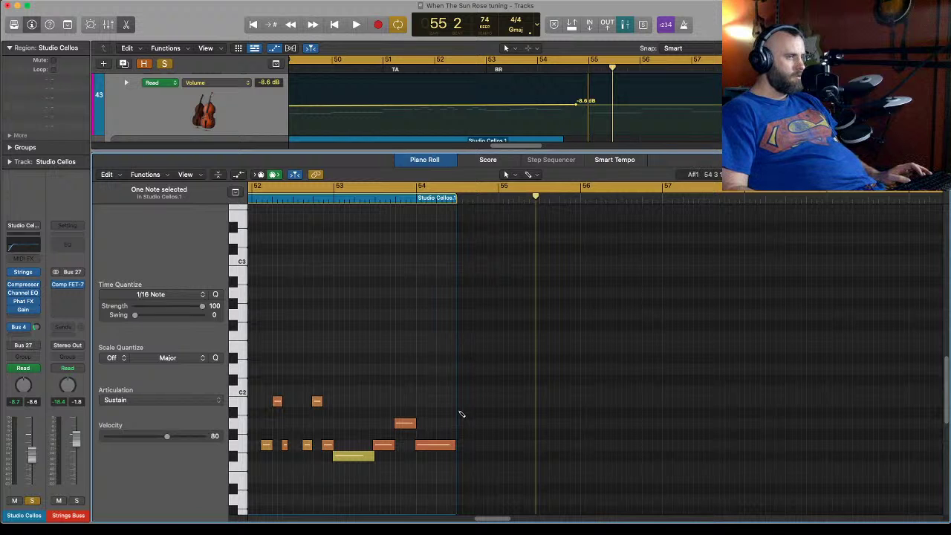
pyautogui.moveTo(459, 406); pyautogui.dragTo(459, 403)
# Play the cello part from bar 52 beat 4 to the end of bar 55 to check the redrawn note.
pyautogui.click(324, 198)
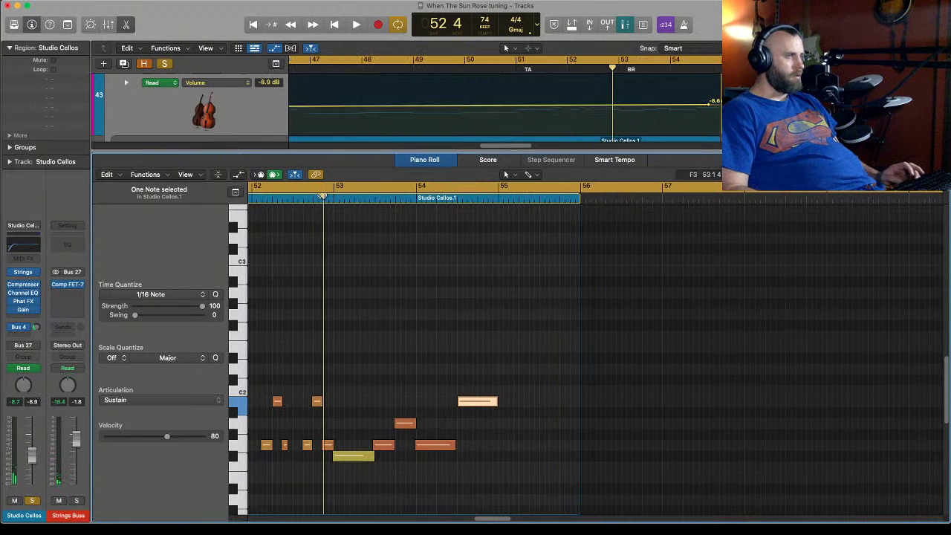
pyautogui.press('space')
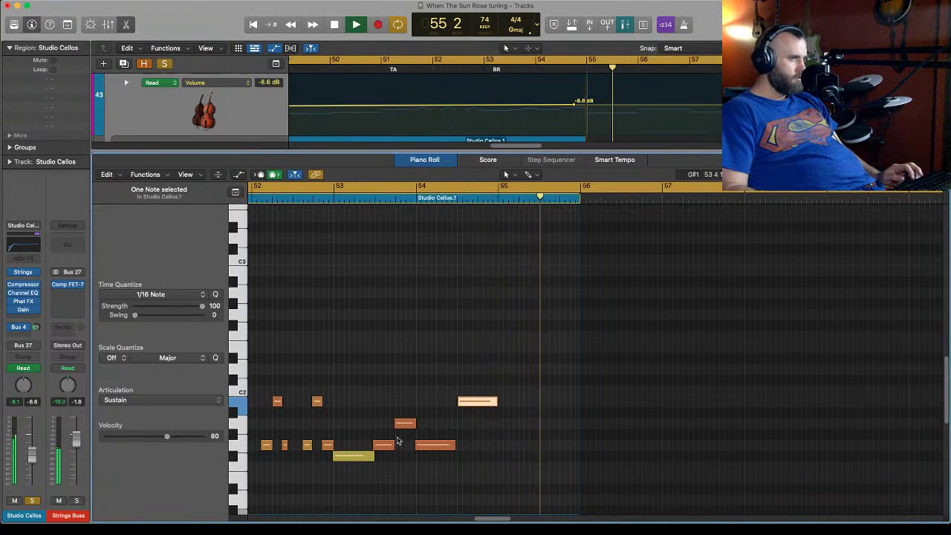
pyautogui.press('space')
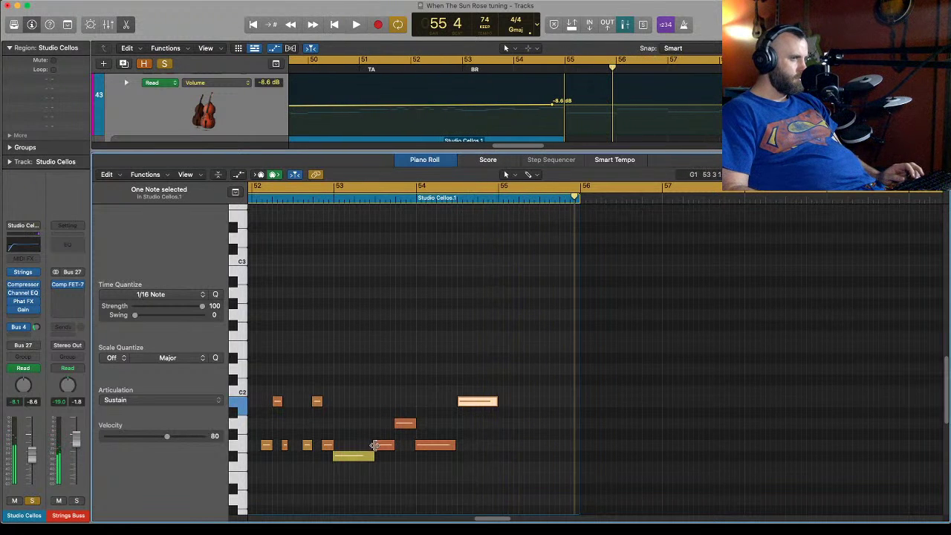
# Trim the start of the G1 note at bar 53 beat 3 slightly and play the cellos from bar 52 beat 4.
pyautogui.moveTo(375, 447); pyautogui.dragTo(377, 446)
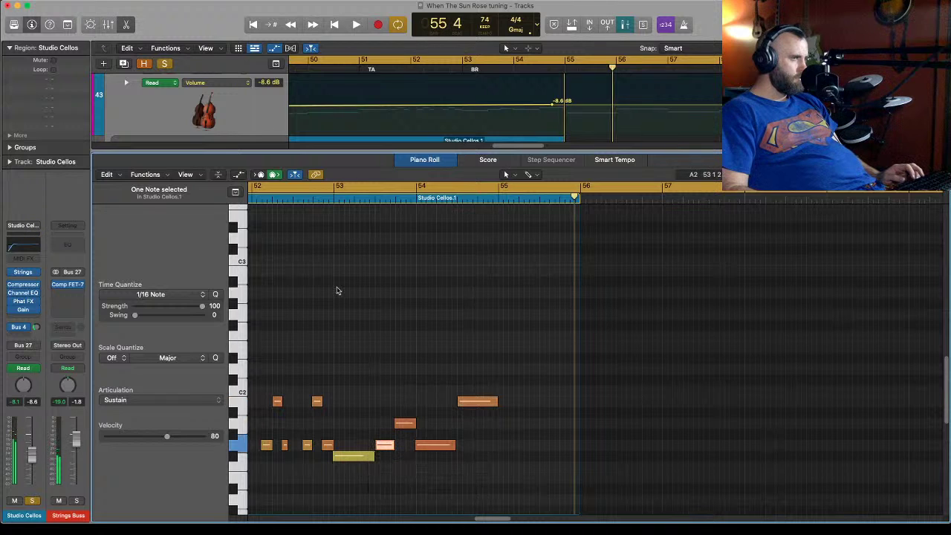
pyautogui.click(324, 199)
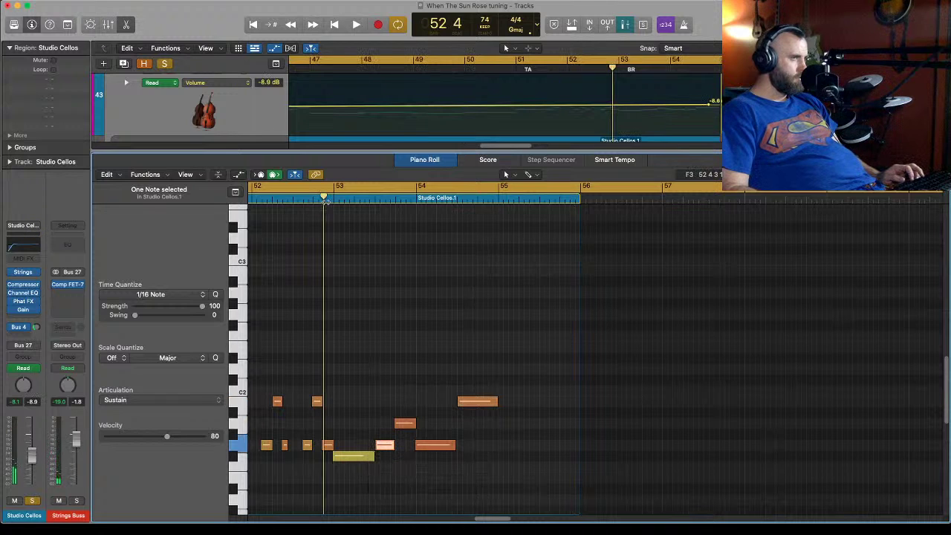
pyautogui.press('space')
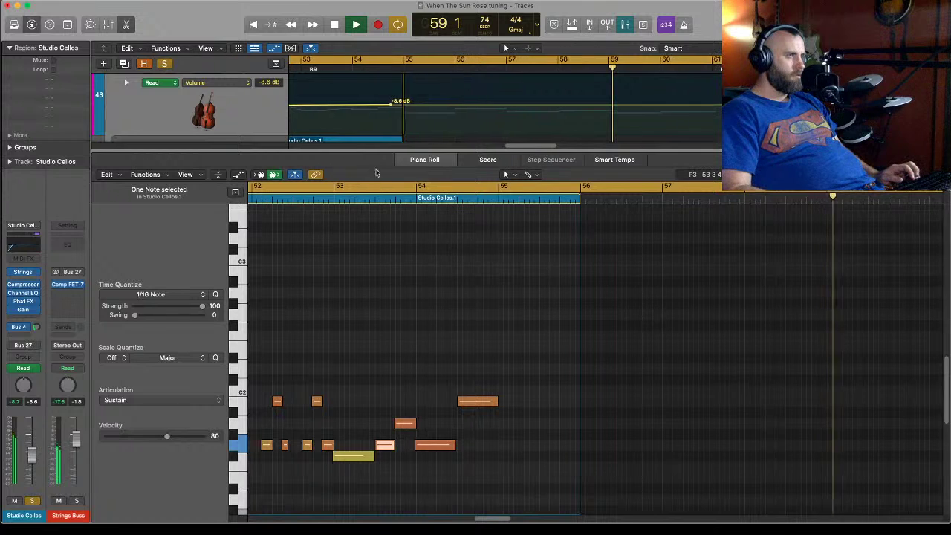
# Select the Studio Cellos track, close the Piano Roll and listen to the cello part through to bar 75.
pyautogui.click(366, 162)
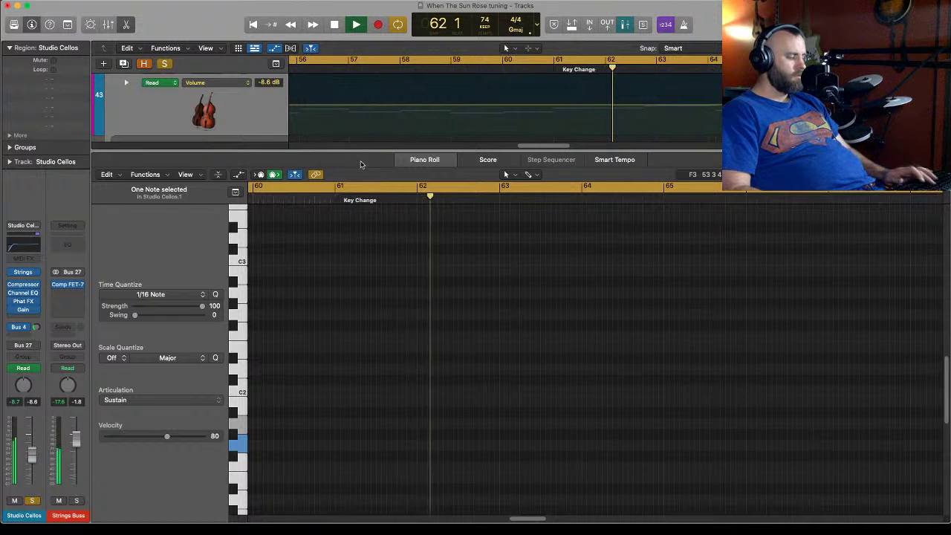
pyautogui.press('i')
pyautogui.press('i')
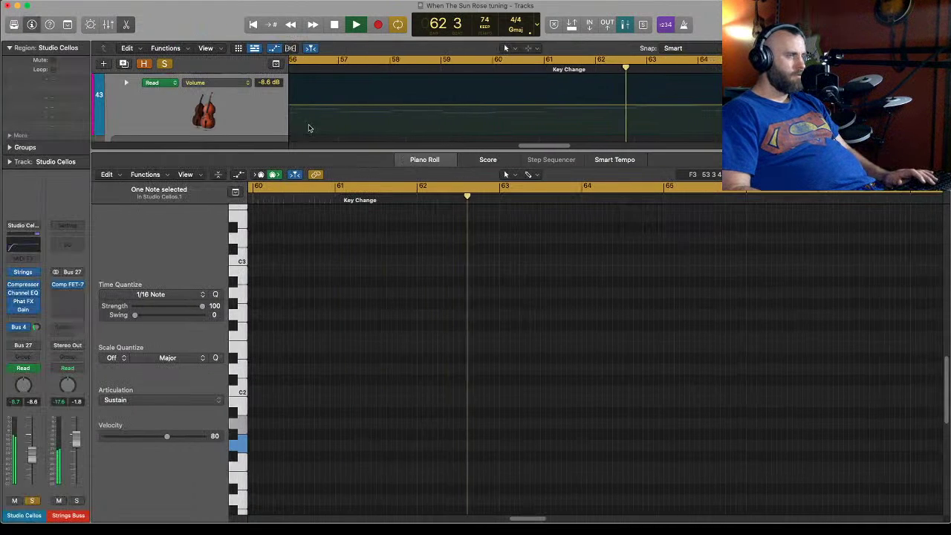
pyautogui.click(240, 114)
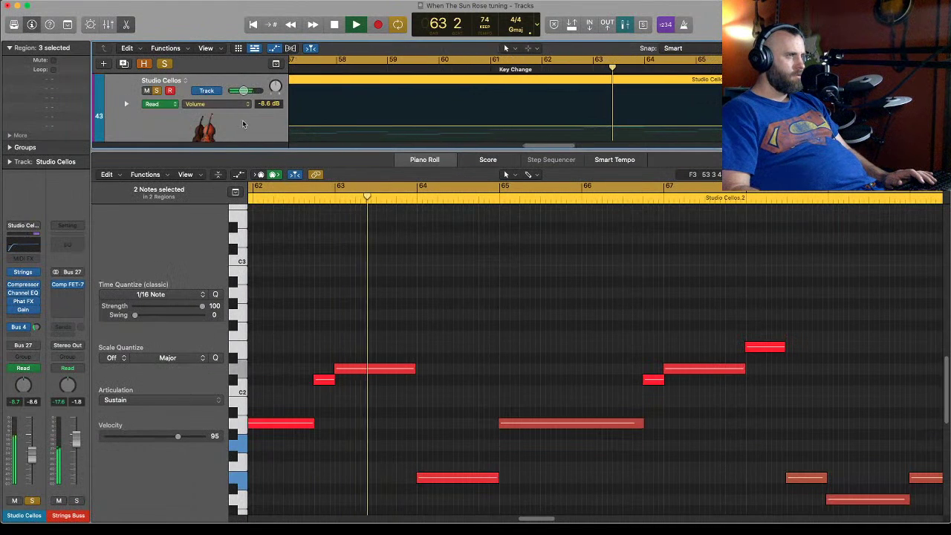
pyautogui.scroll(-2, 243, 123)
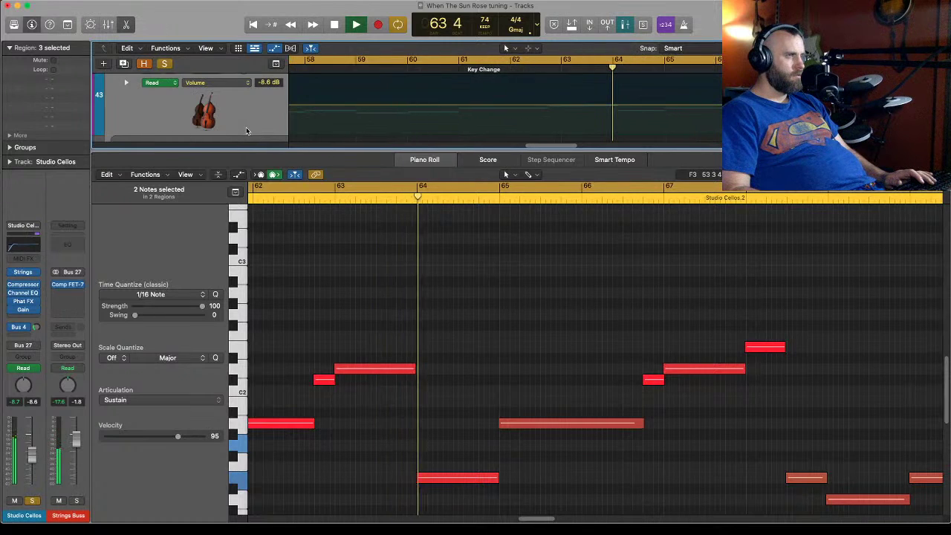
pyautogui.press('e')
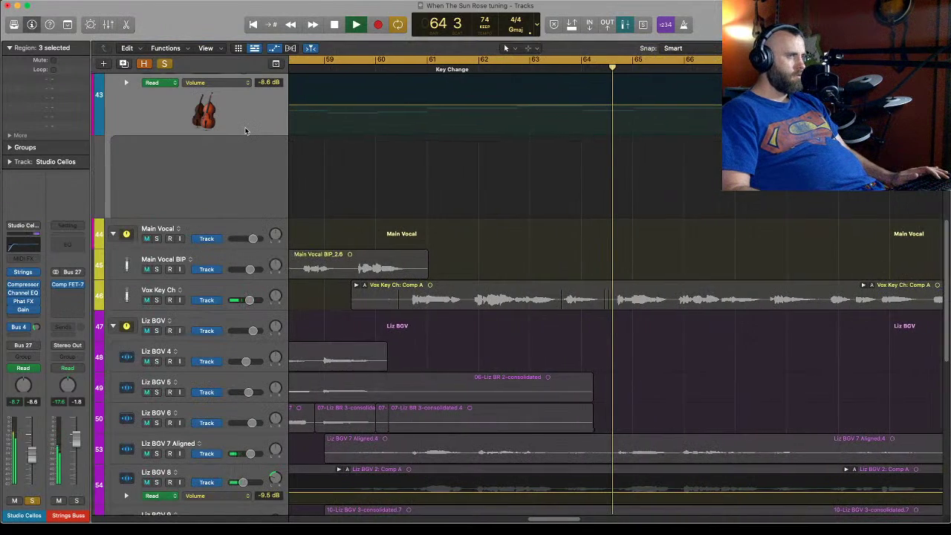
pyautogui.scroll(1, 246, 131)
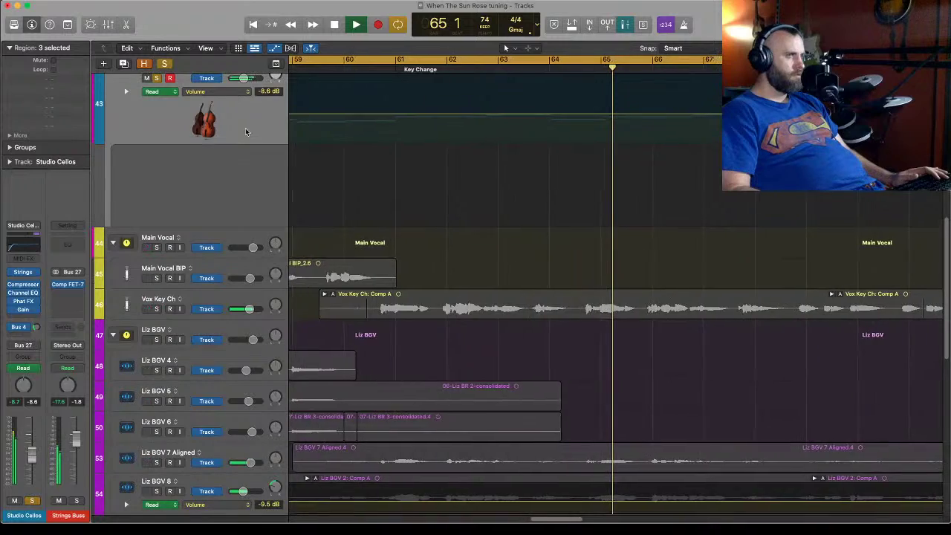
pyautogui.scroll(1, 246, 131)
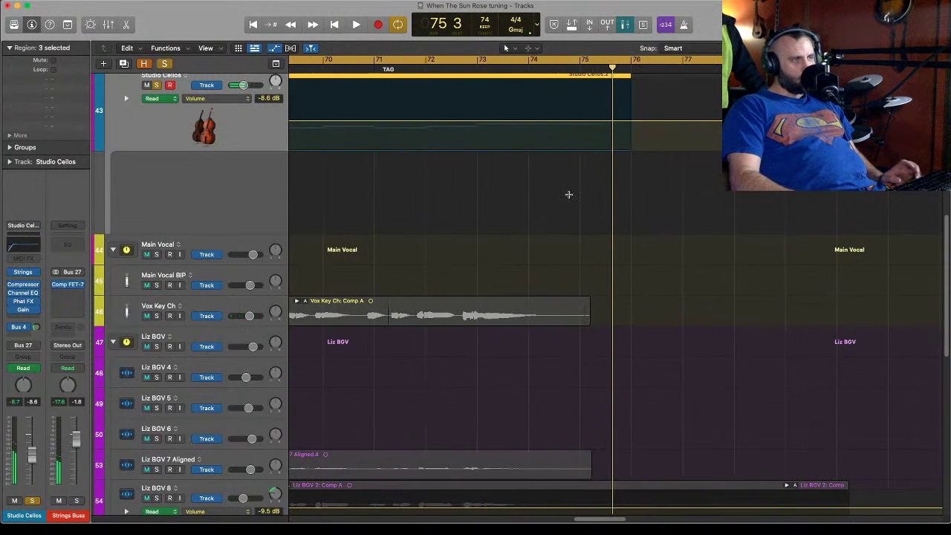
pyautogui.scroll(1, 248, 135)
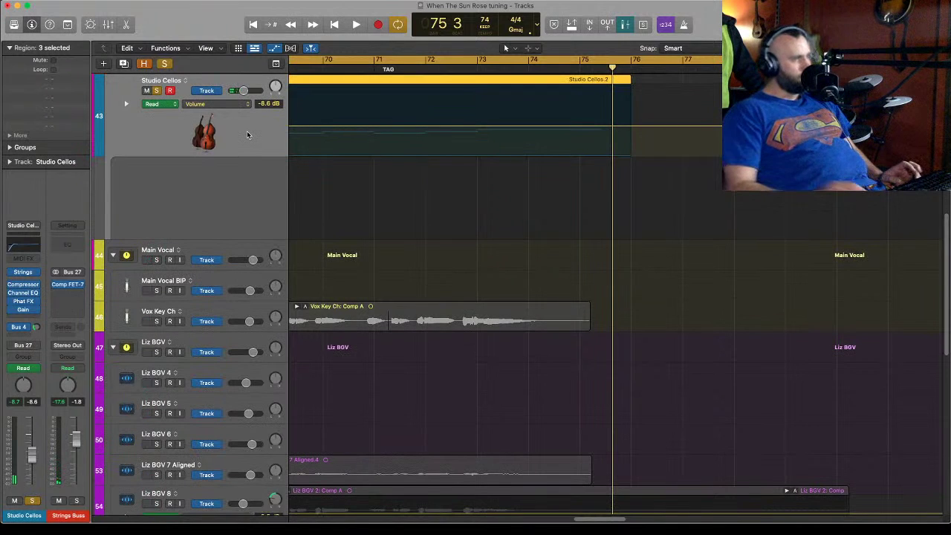